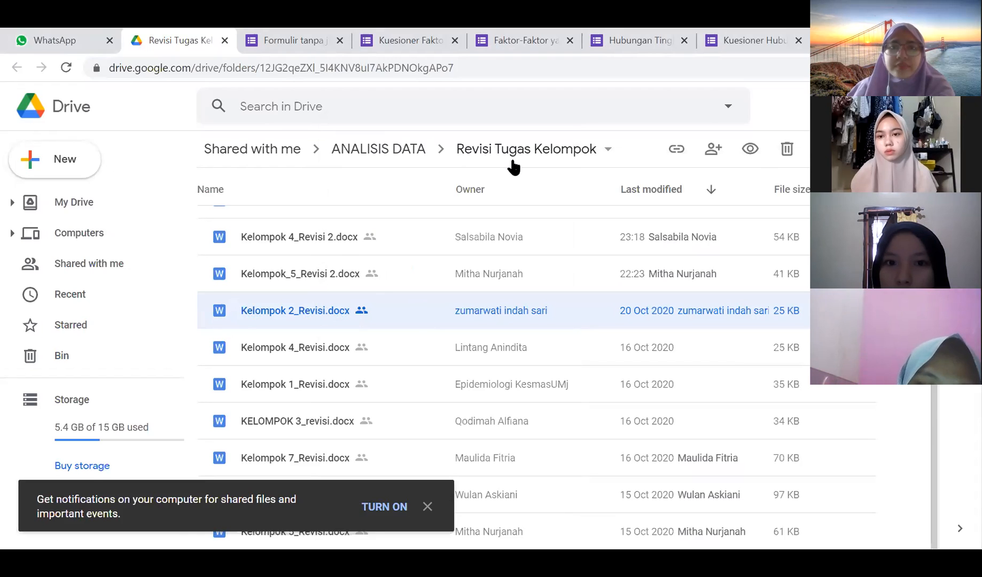
- Open Kelompok 2_Revisi.docx from Google Drive with Google Docs
right_click(608, 181)
left_click(612, 182)
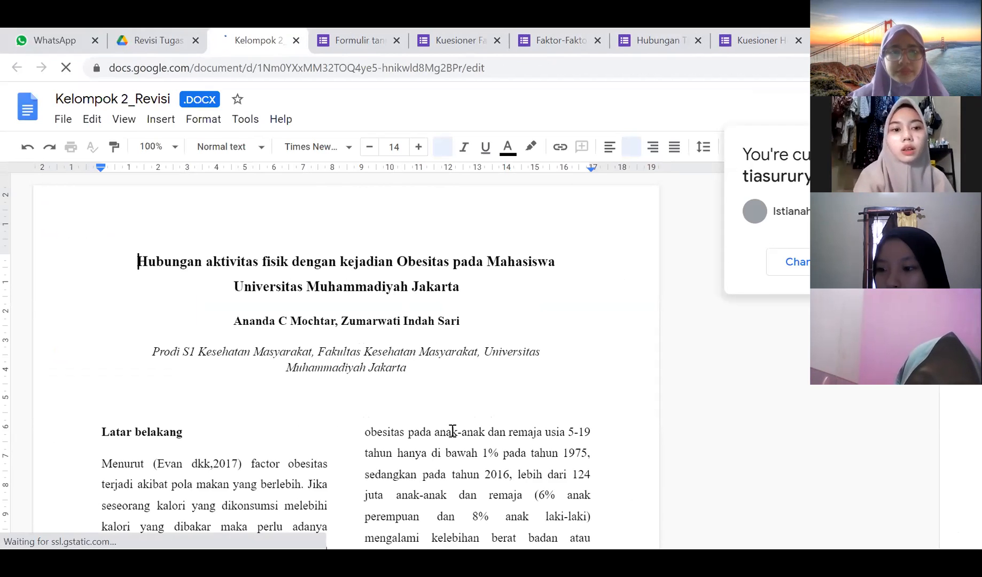
- Skim the Kelompok 2_Revisi document, then close its tab with Ctrl+W
scroll(453, 431, "down", 3)
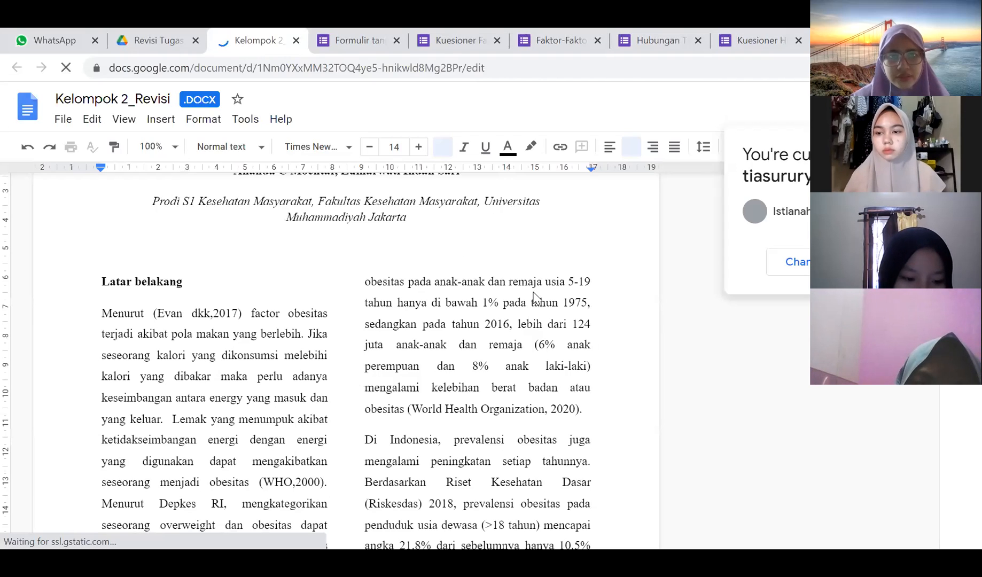
key("ctrl+w")
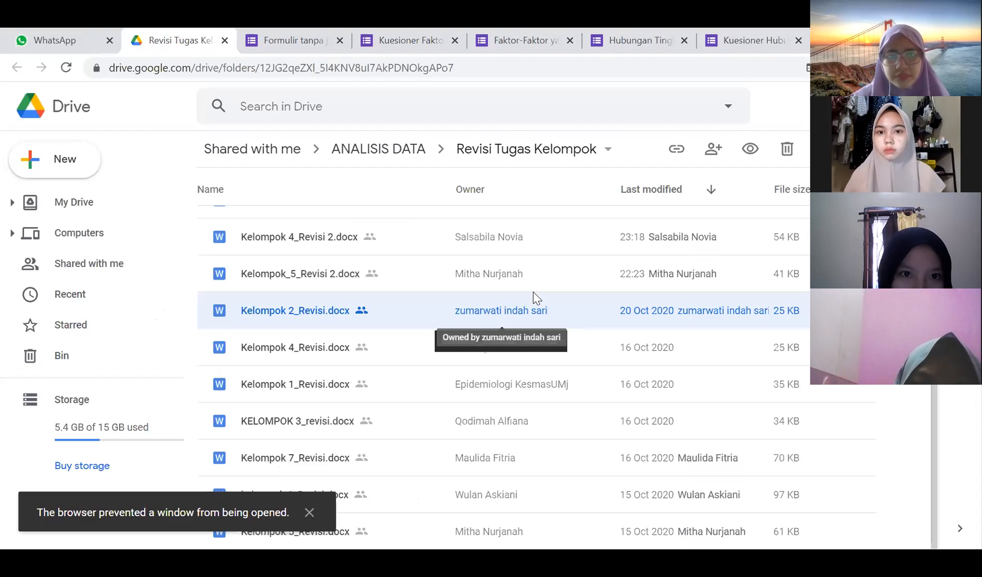
- Open Kelompok 2_revisi 2.doc from the top of the Revisi Tugas Kelompok folder
scroll(317, 262, "up", 3)
double_click(318, 262)
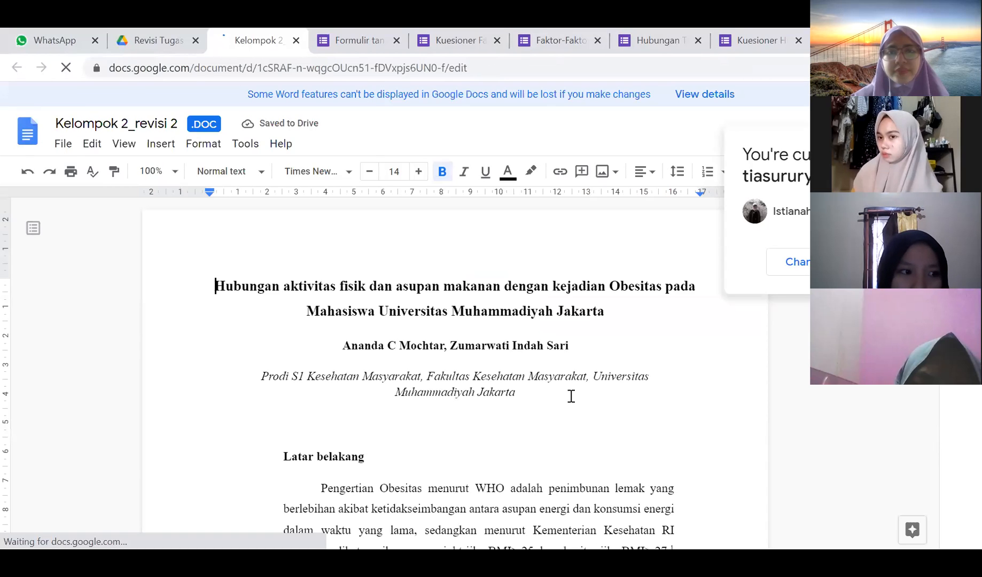
- Comment 'title case, semua awal kata kapital kecuali kata sambung' on the paper's title
left_click(571, 396)
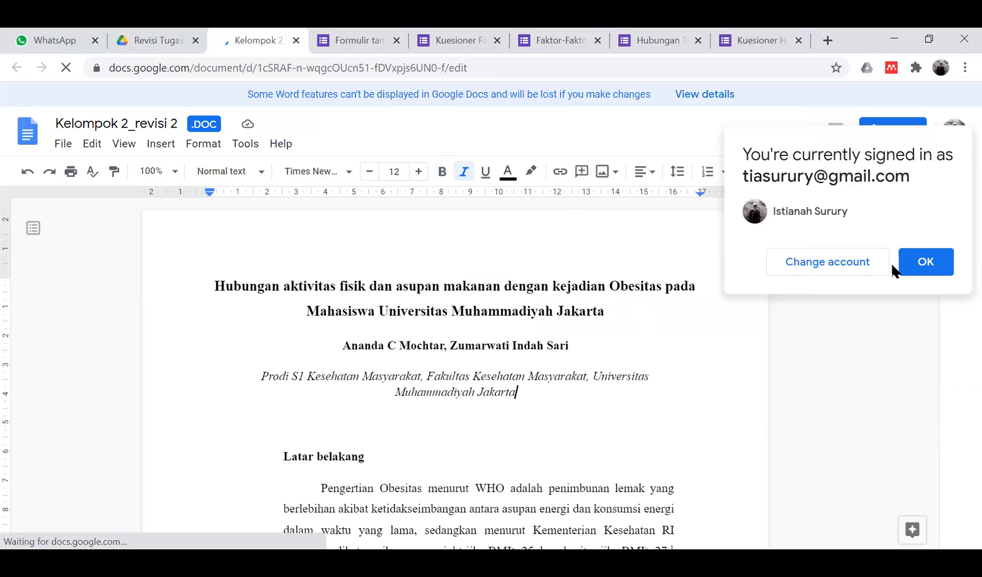
triple_click(771, 311)
left_click(771, 305)
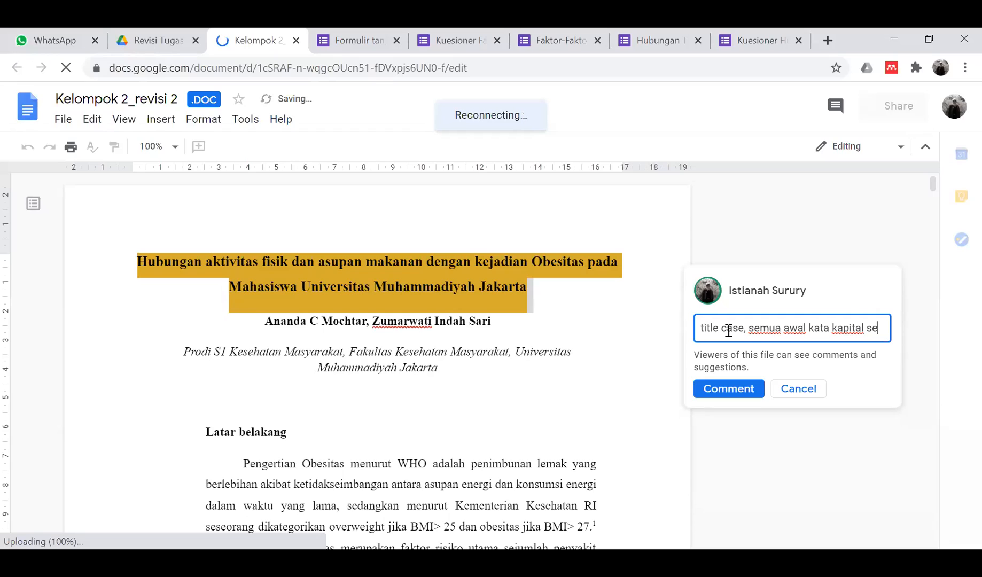
key("BackSpace")
key("BackSpace")
type("kecuali kata sambung")
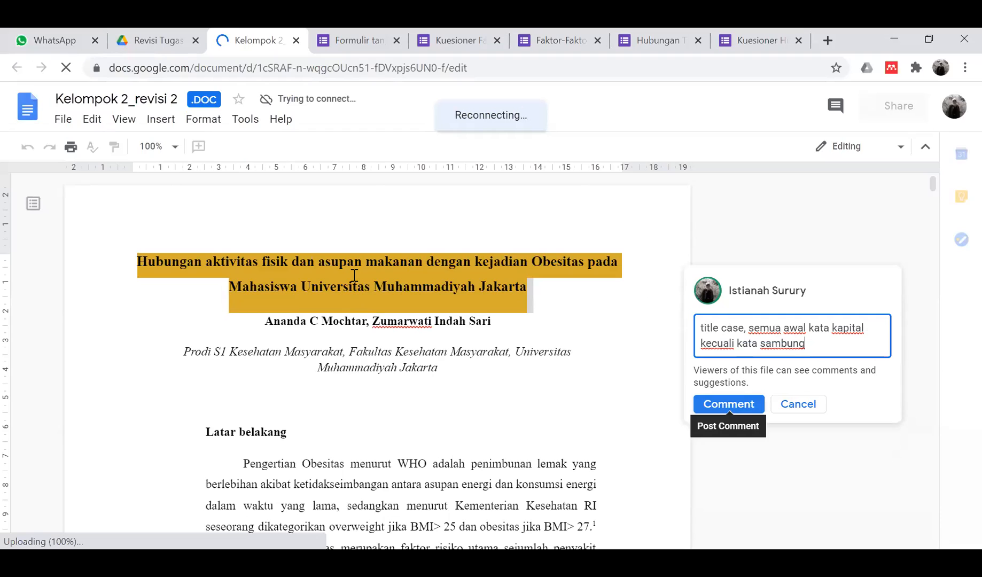
key("ctrl+Return")
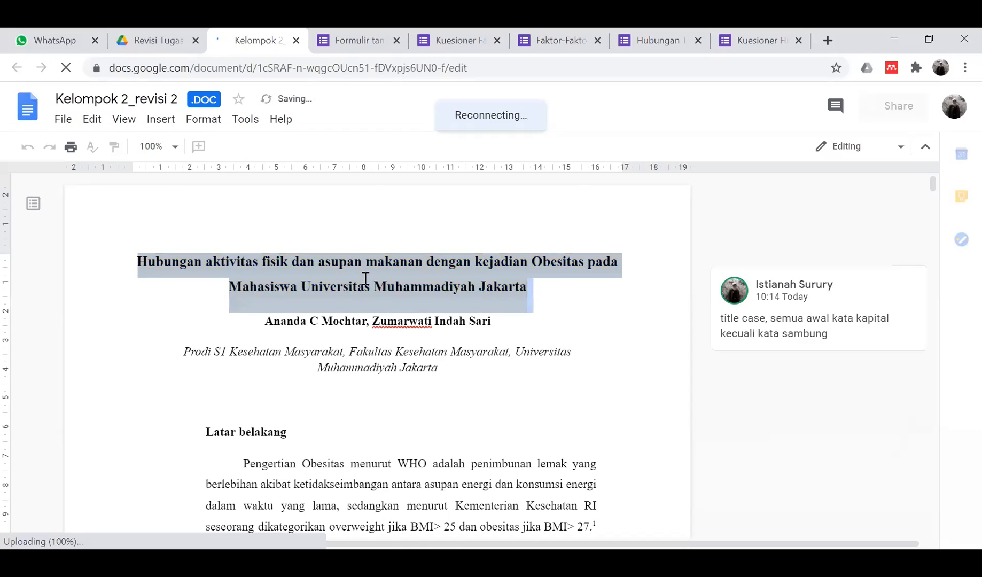
- Read through Latar belakang and place the caret at the 'Berdasarkan uraian diatas' paragraph
scroll(315, 367, "down", 1)
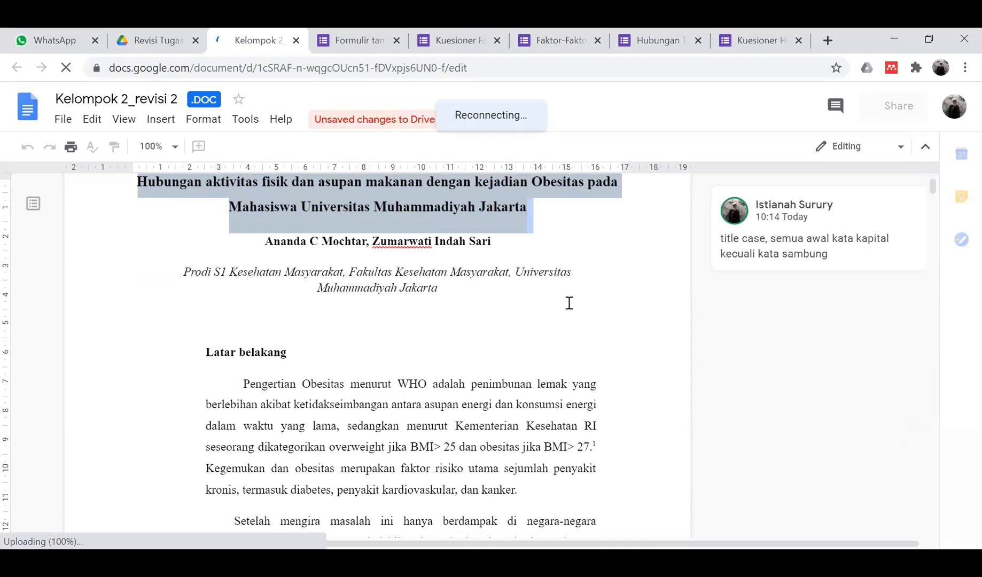
scroll(595, 304, "down", 3)
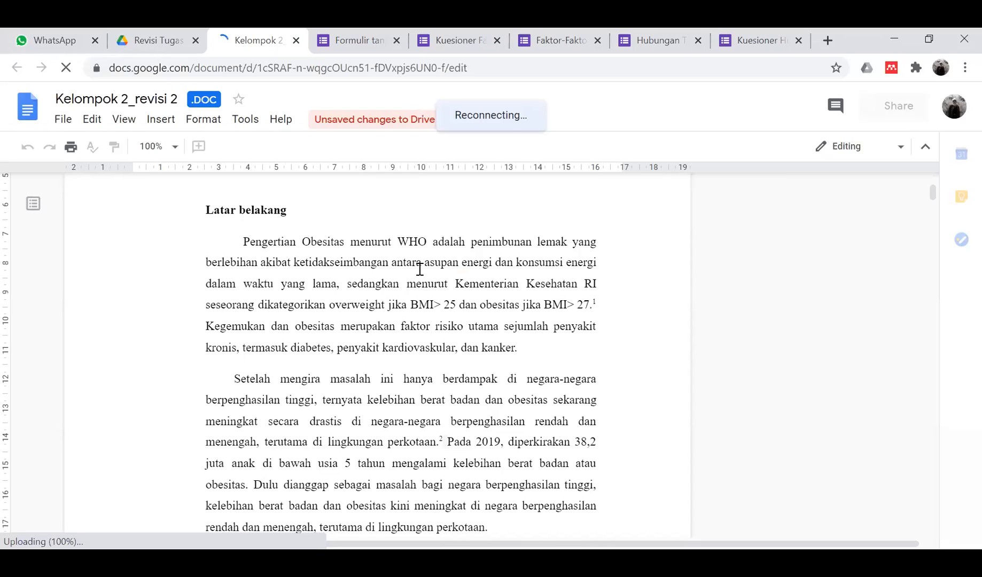
scroll(419, 269, "down", 1)
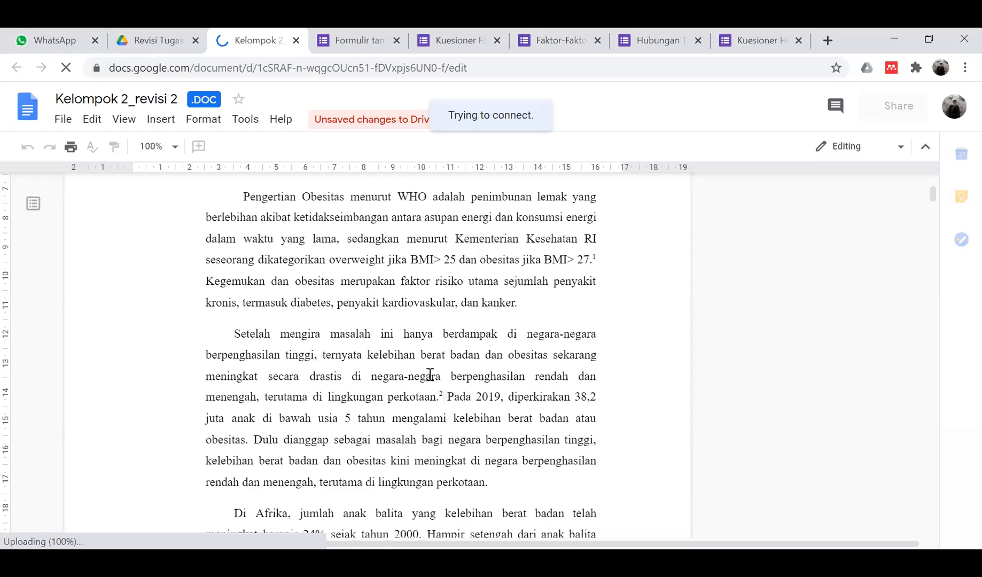
scroll(430, 374, "down", 1)
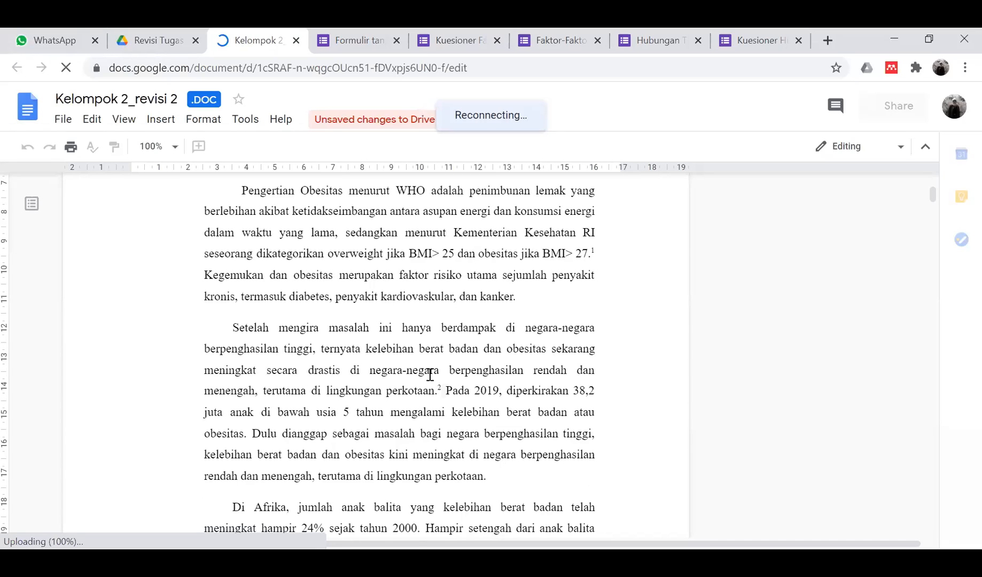
scroll(430, 375, "down", 8)
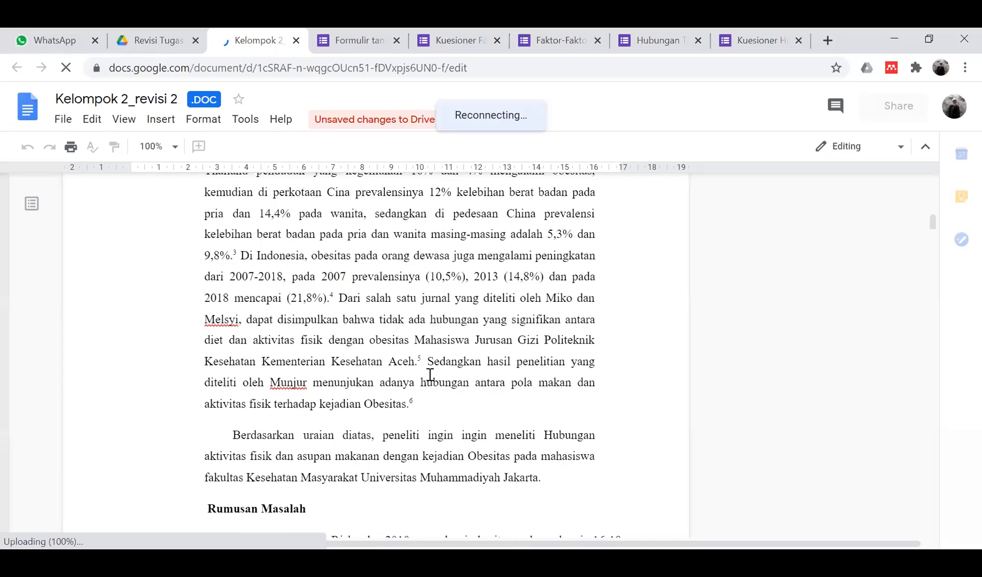
scroll(430, 374, "up", 2)
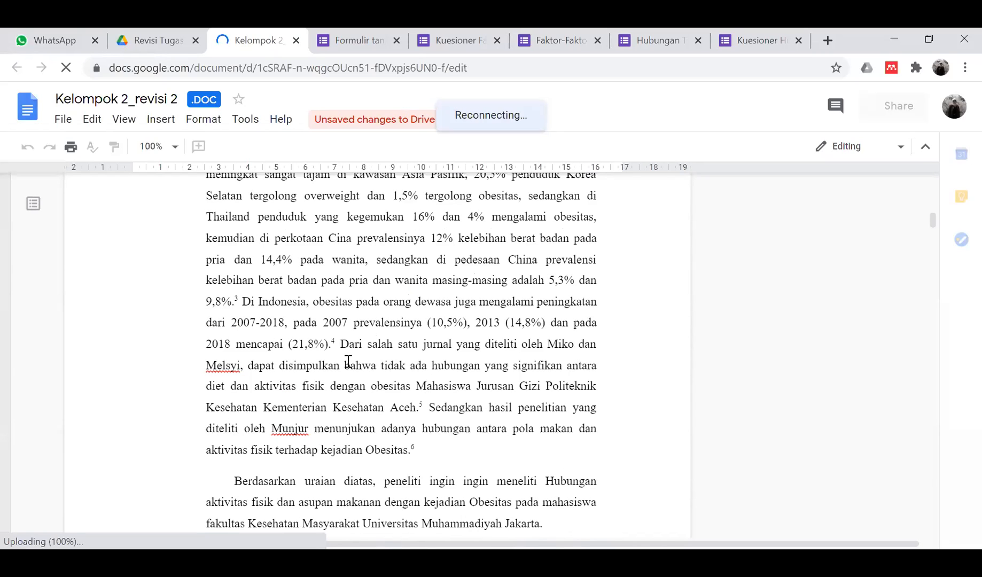
scroll(234, 324, "down", 3)
left_click(235, 324)
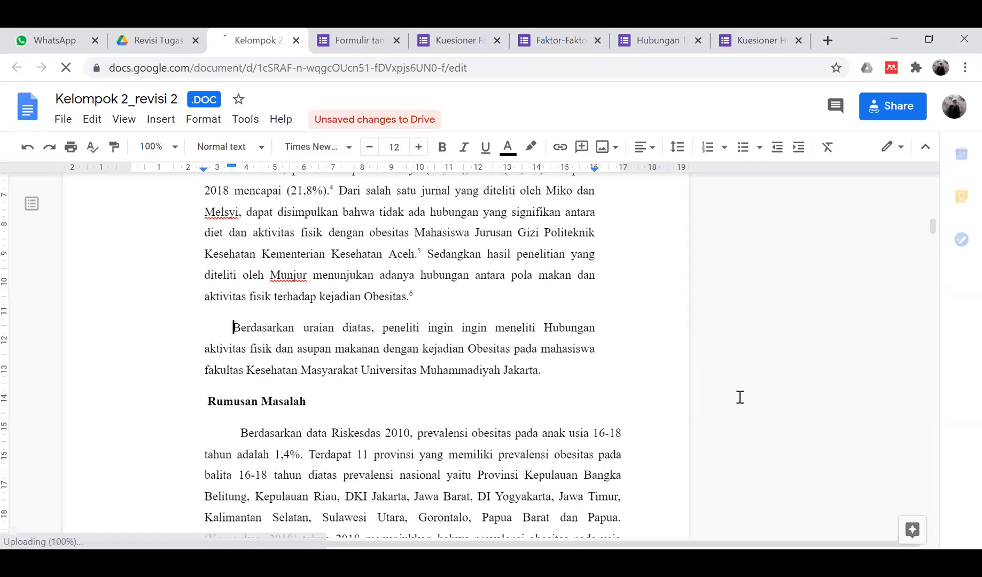
- Post the comment 'justifikasi dan tujuan penelitian belum disebutkan.' on that paragraph
key("ctrl+alt+m")
type("jus")
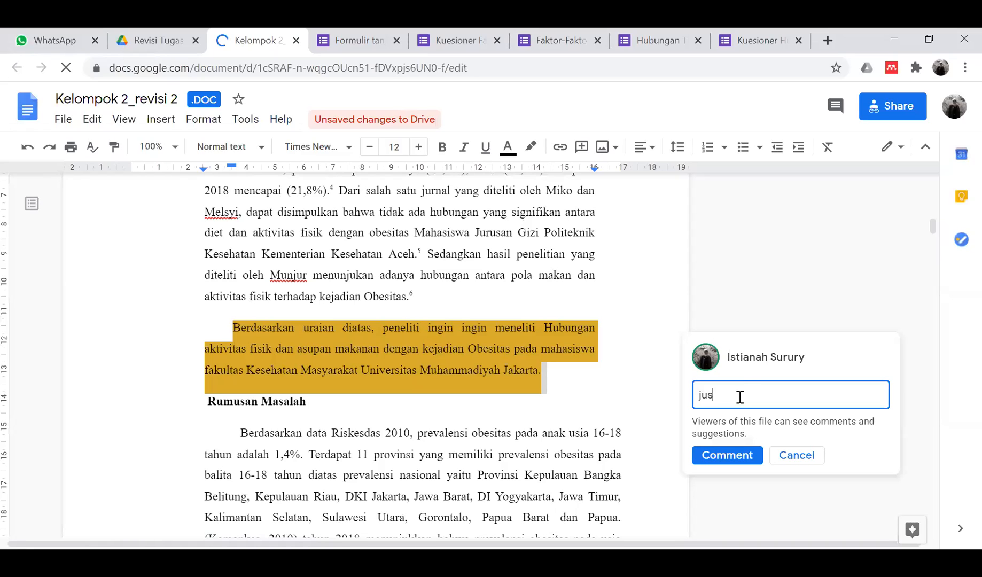
type("tifikasi dan tujuan penelitian belum disebutkan.")
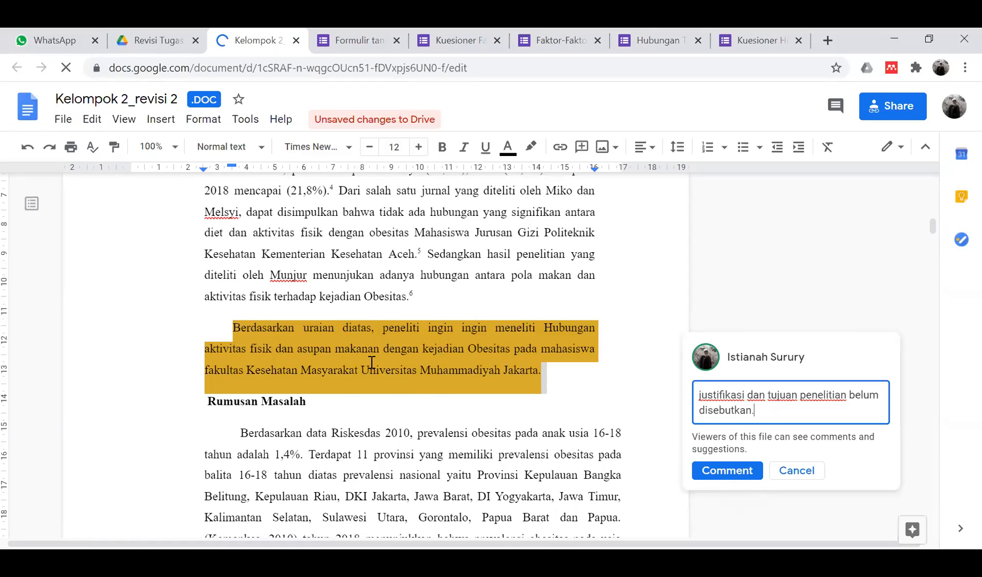
key("ctrl+Return")
scroll(371, 363, "down", 2)
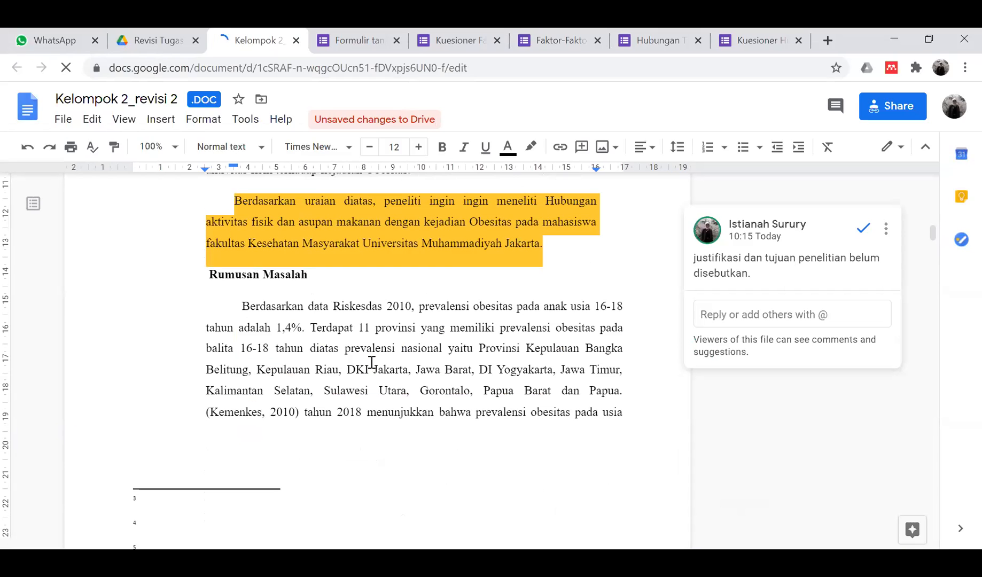
- Draft the comment 'hapus, ganti dengan cukup 1' on the first Rumusan Masalah paragraph
left_click(349, 347)
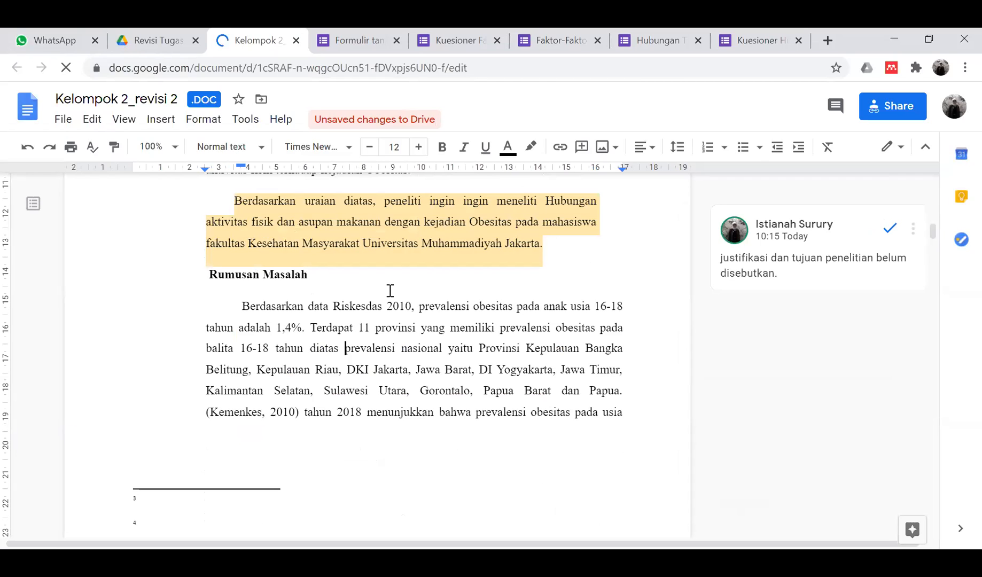
scroll(390, 291, "up", 5)
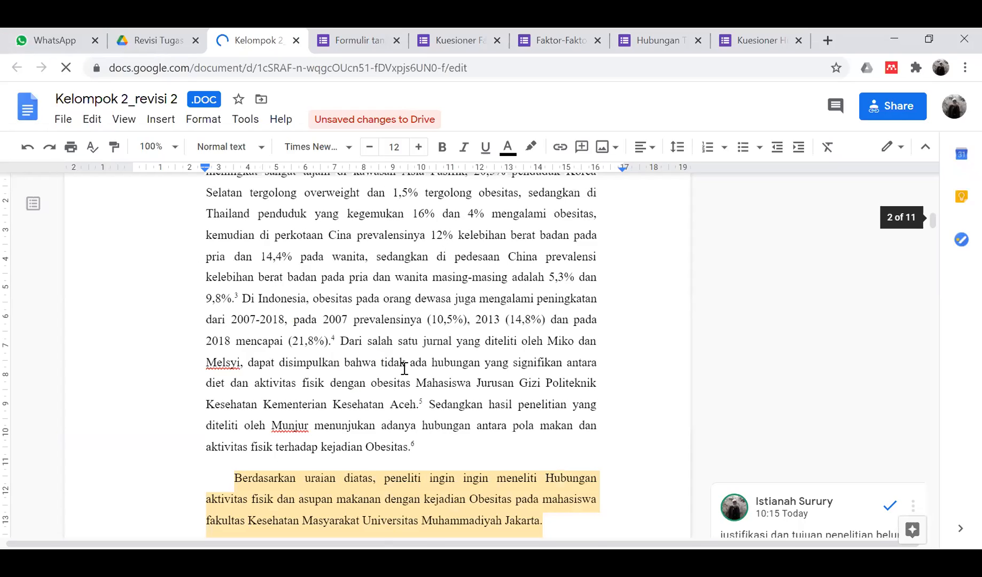
key("ctrl+a")
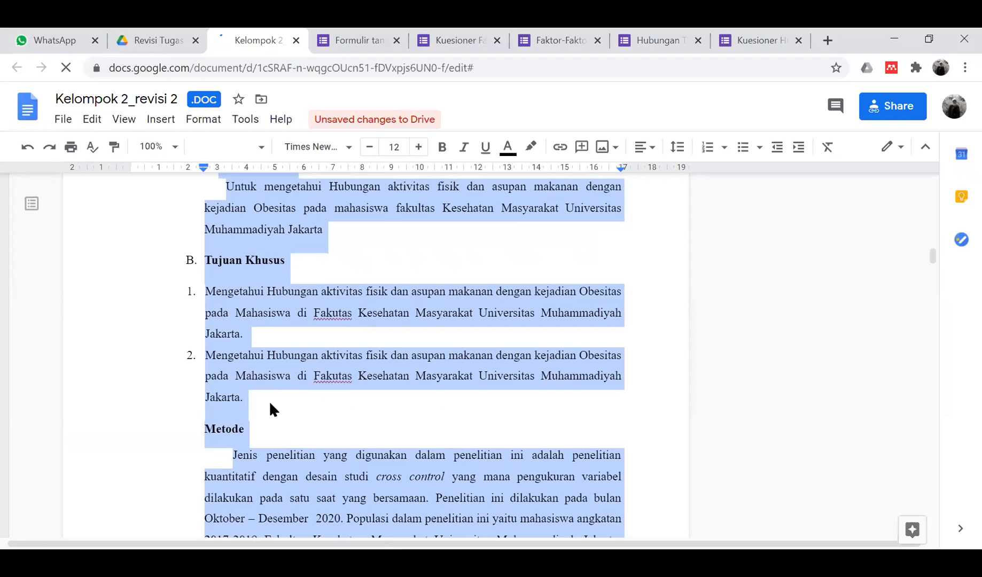
key("ctrl+z")
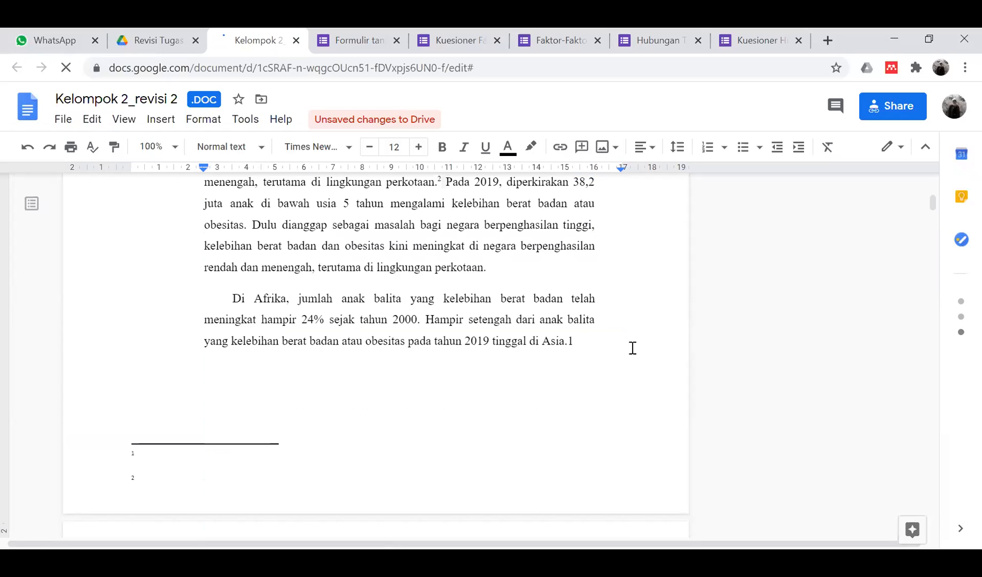
scroll(686, 327, "down", 10)
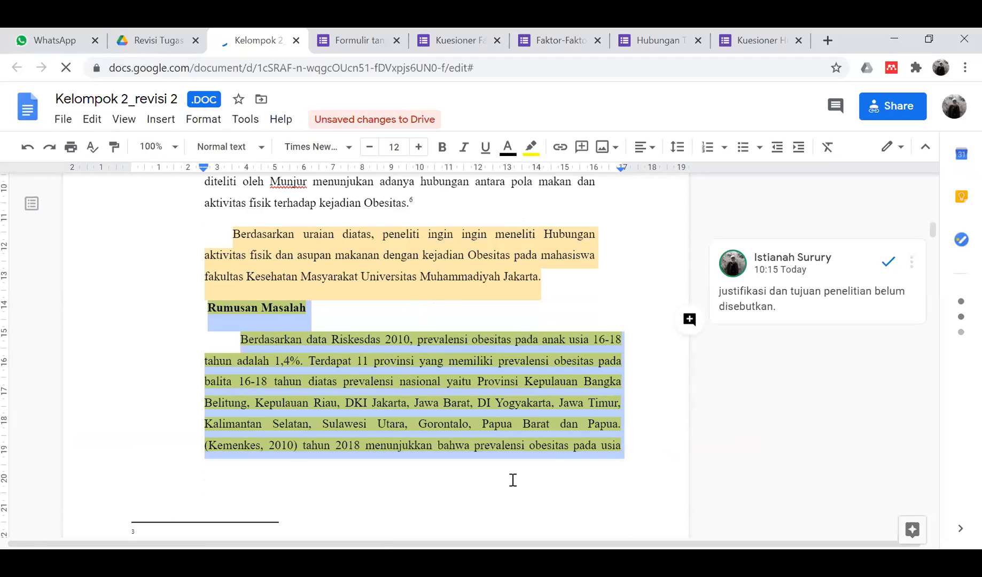
key("ctrl+alt+m")
type("hapus, ganti dengan cukup 1")
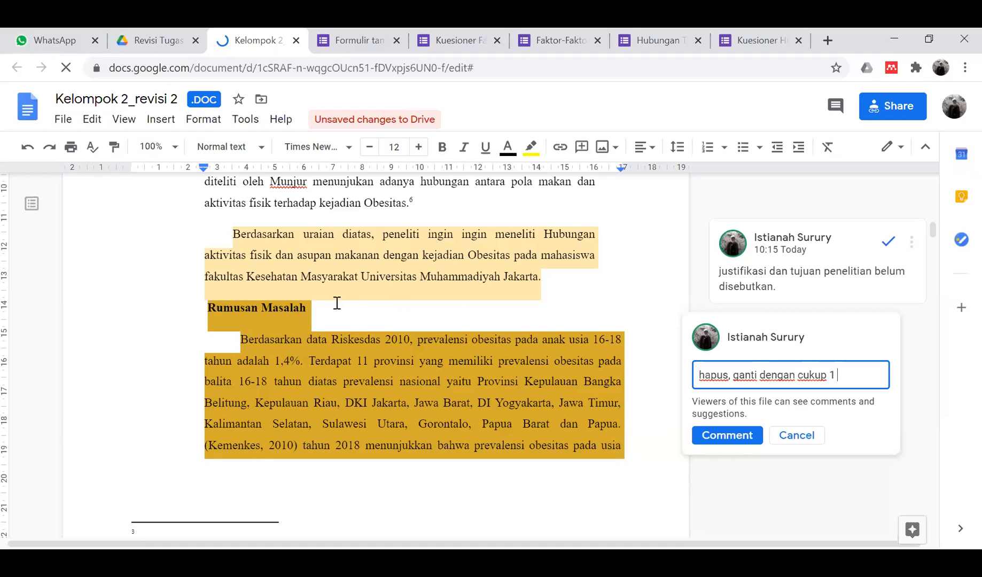
scroll(379, 355, "down", 5)
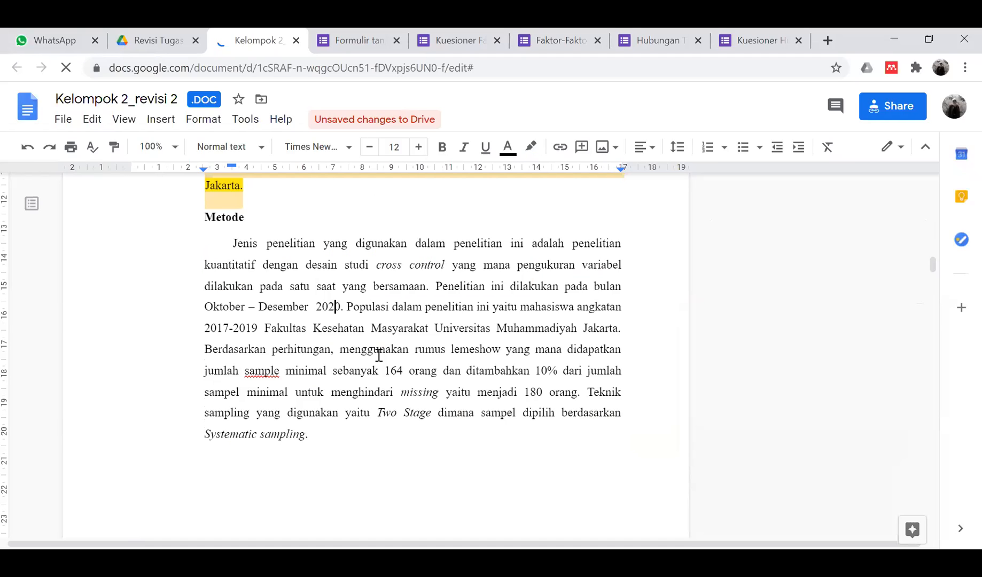
- Select 'Two Stage' in the Metode paragraph and post the comment 'two stage apa?'
scroll(420, 376, "down", 1)
left_click(421, 377)
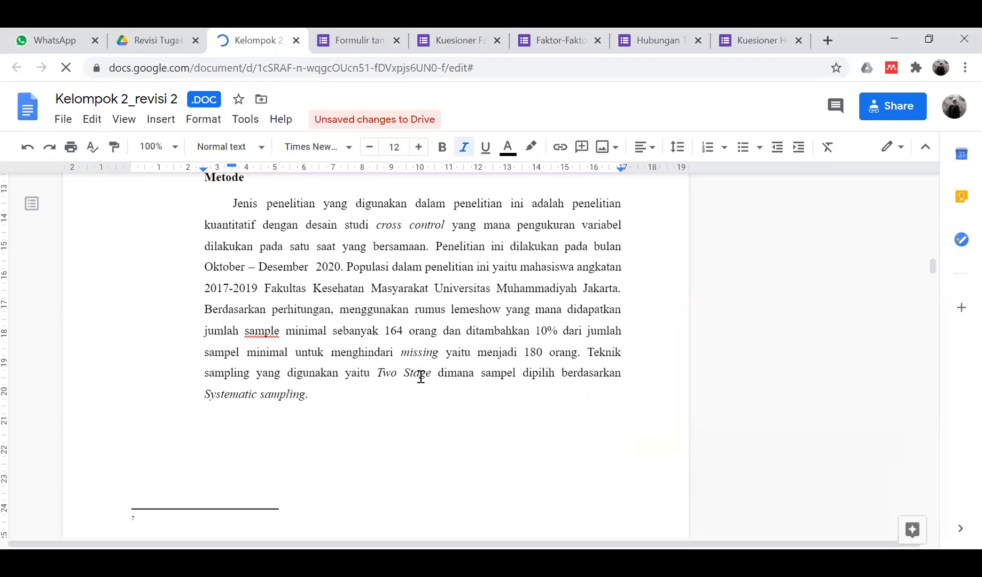
left_click(433, 373)
left_click(378, 366, "shift")
left_click(377, 373, "shift")
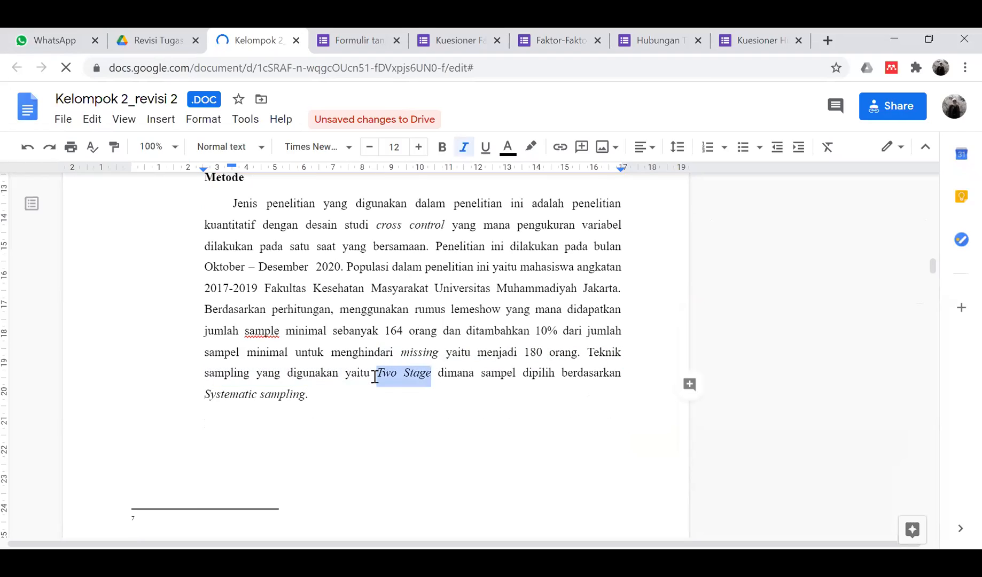
left_click(690, 393)
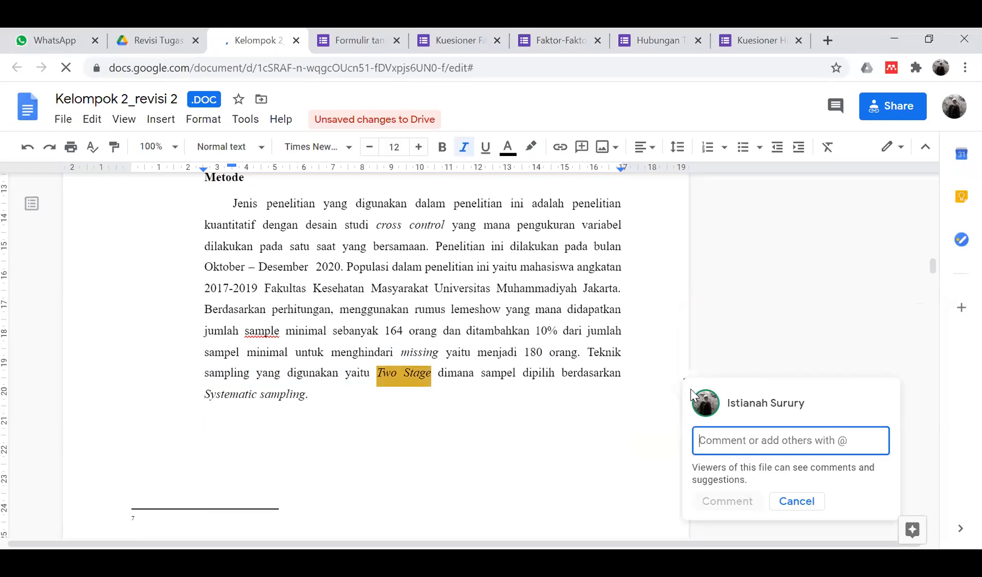
type("two stage apa?")
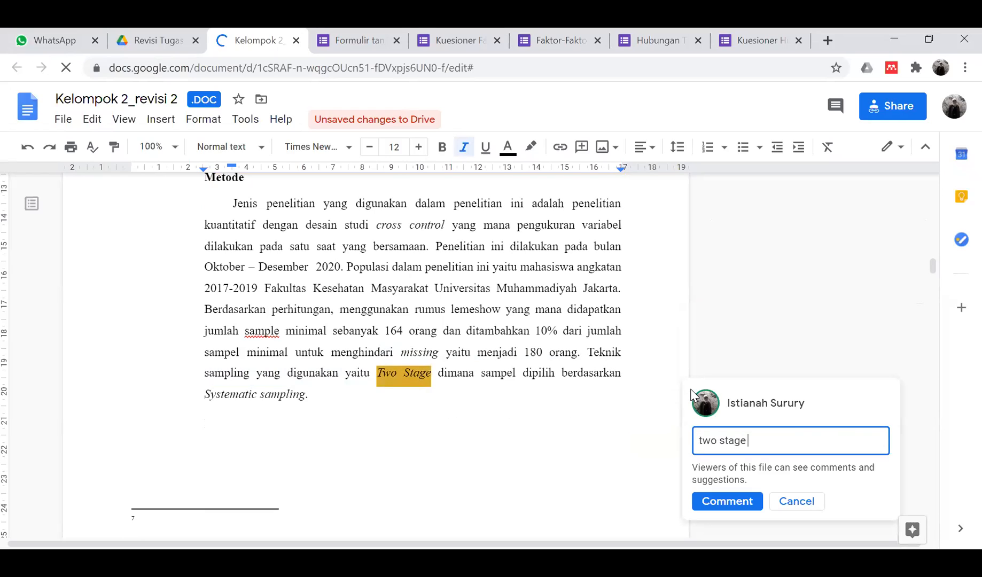
left_click(733, 503)
left_click(439, 394)
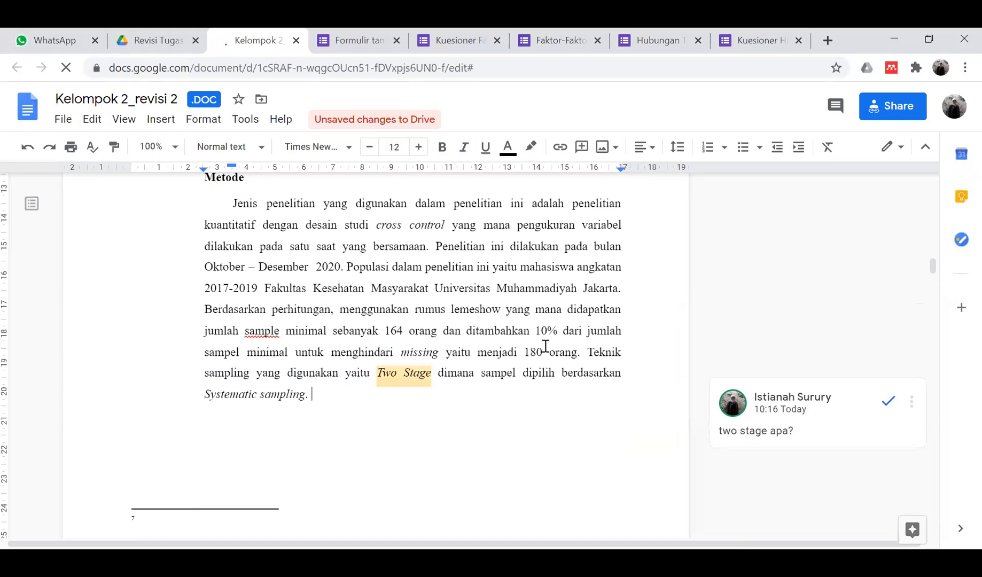
scroll(545, 346, "down", 3)
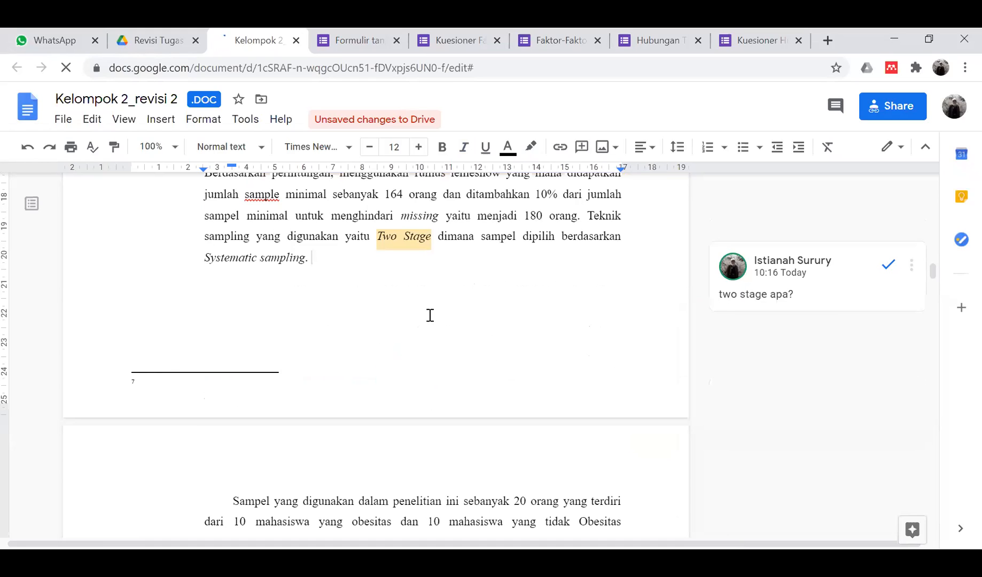
- Accept the spelling suggestion to change 'sample' to 'sampel' in Metode
scroll(429, 315, "up", 2)
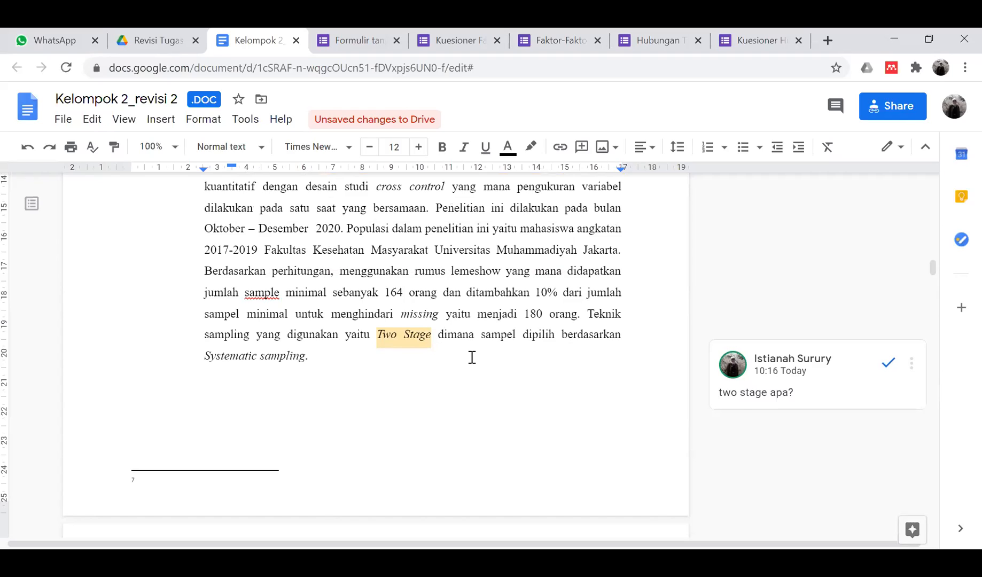
scroll(472, 357, "down", 1)
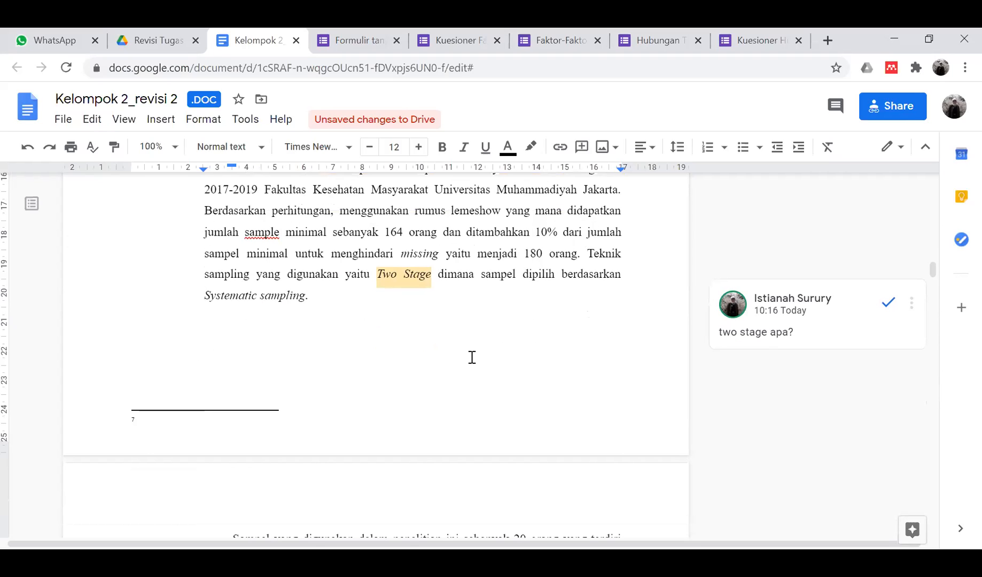
left_click(263, 232)
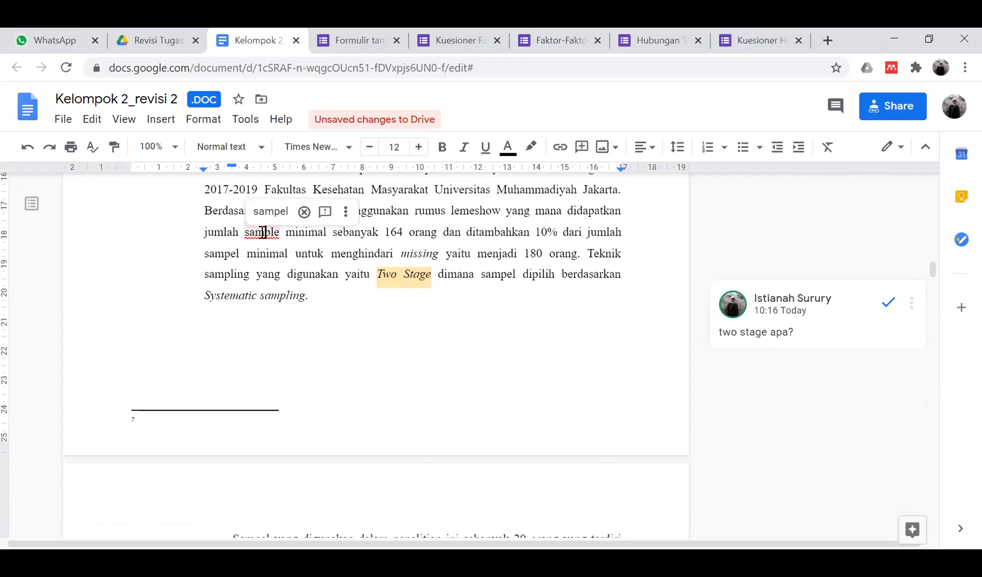
left_click(271, 211)
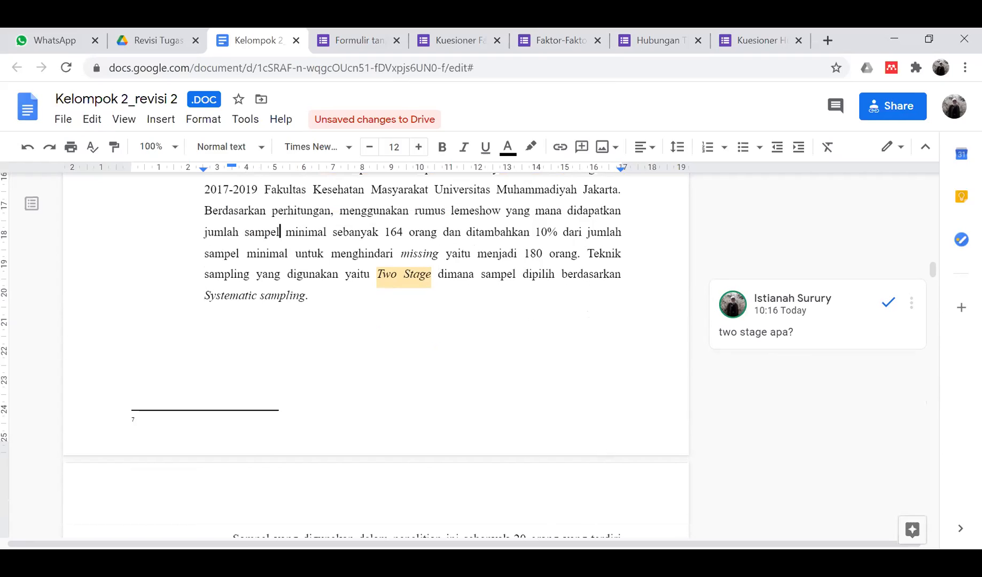
left_click(748, 218)
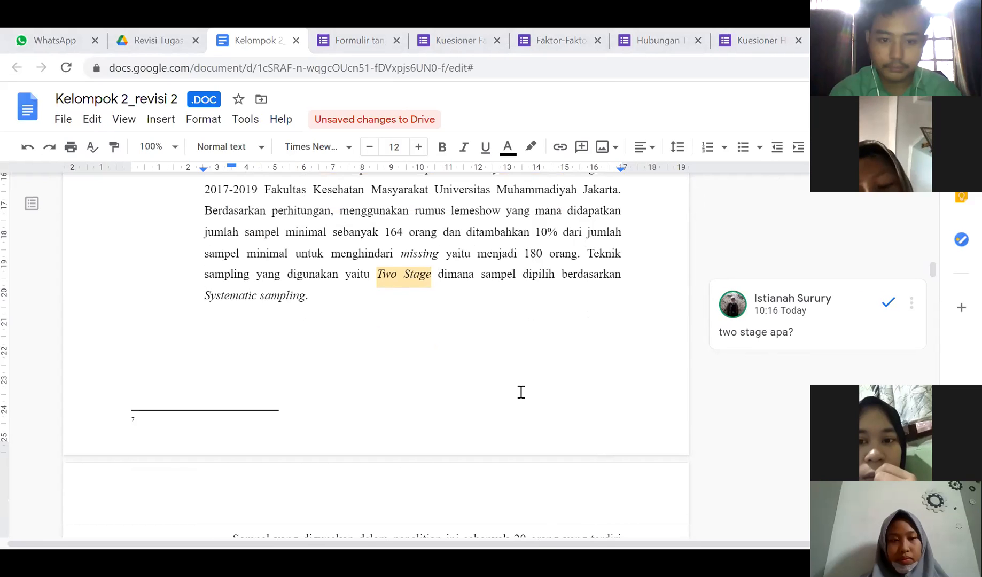
- Review the Metode section and place the caret at the start of the Sampel paragraph
scroll(377, 358, "down", 3)
scroll(377, 358, "up", 1)
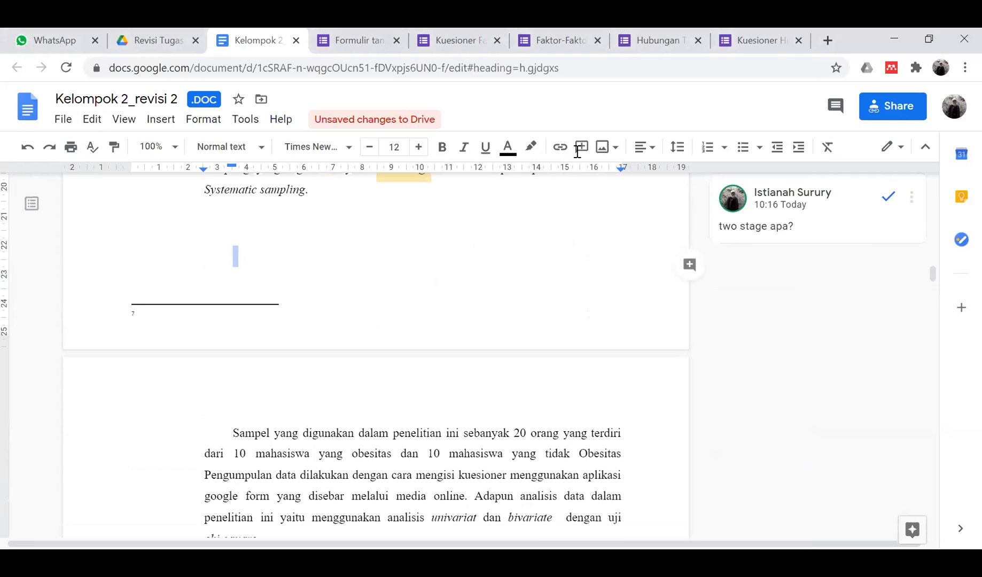
scroll(486, 337, "down", 2)
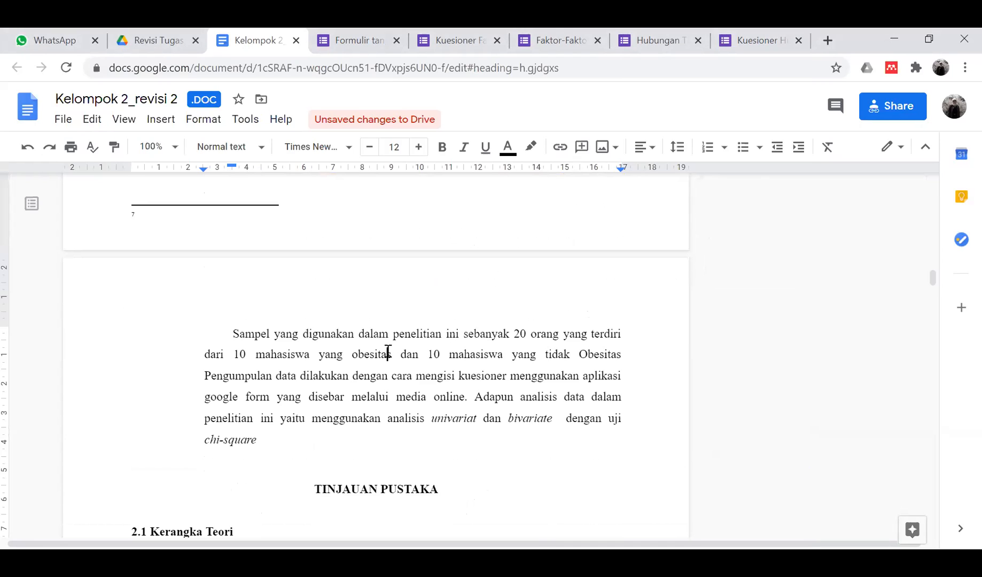
scroll(388, 351, "up", 2)
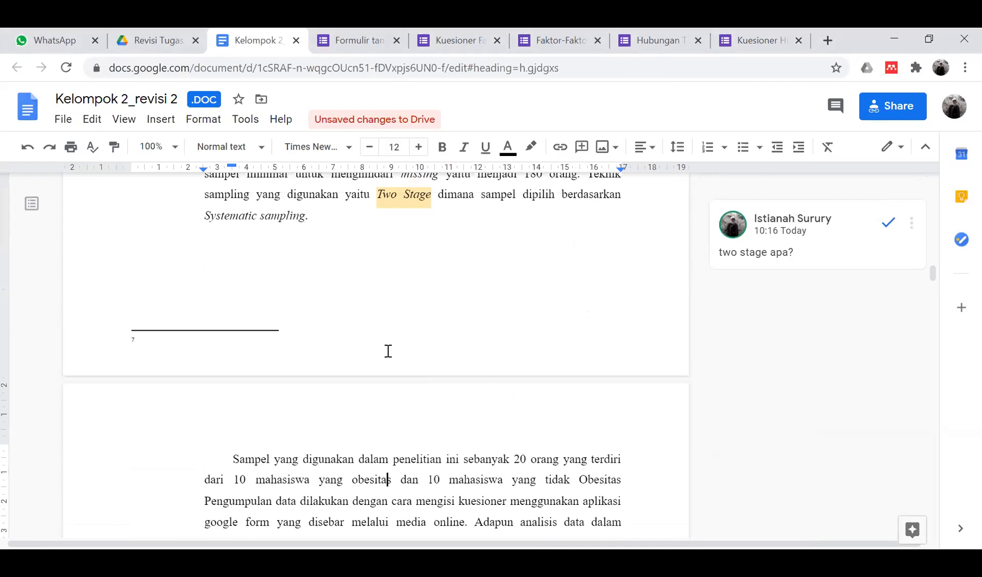
scroll(388, 351, "down", 3)
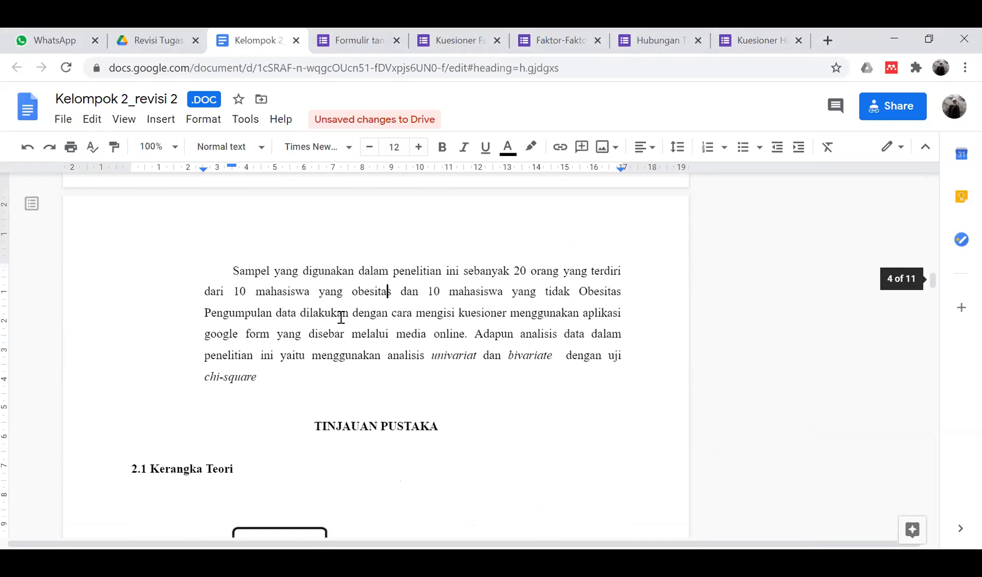
left_click(228, 270)
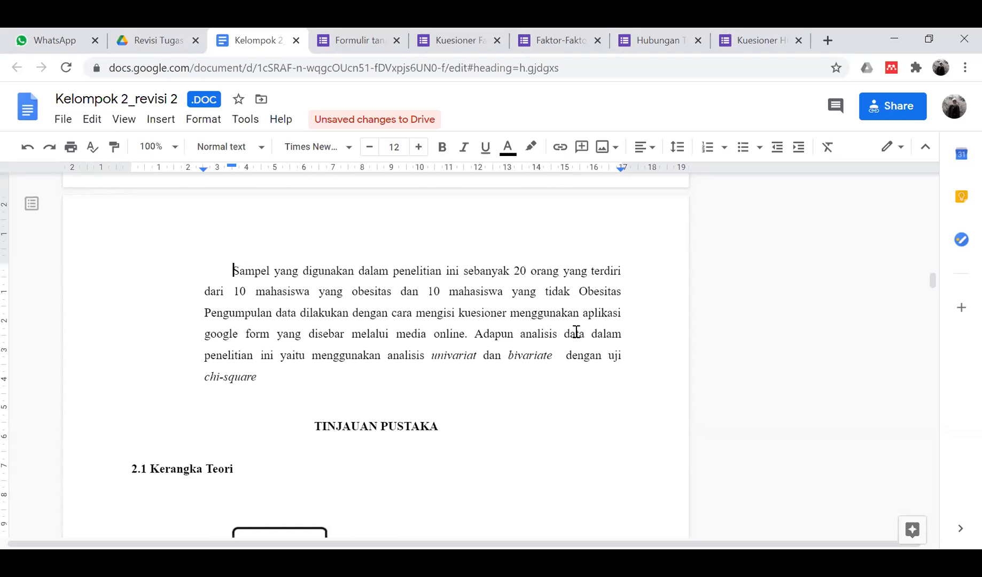
scroll(528, 321, "up", 5)
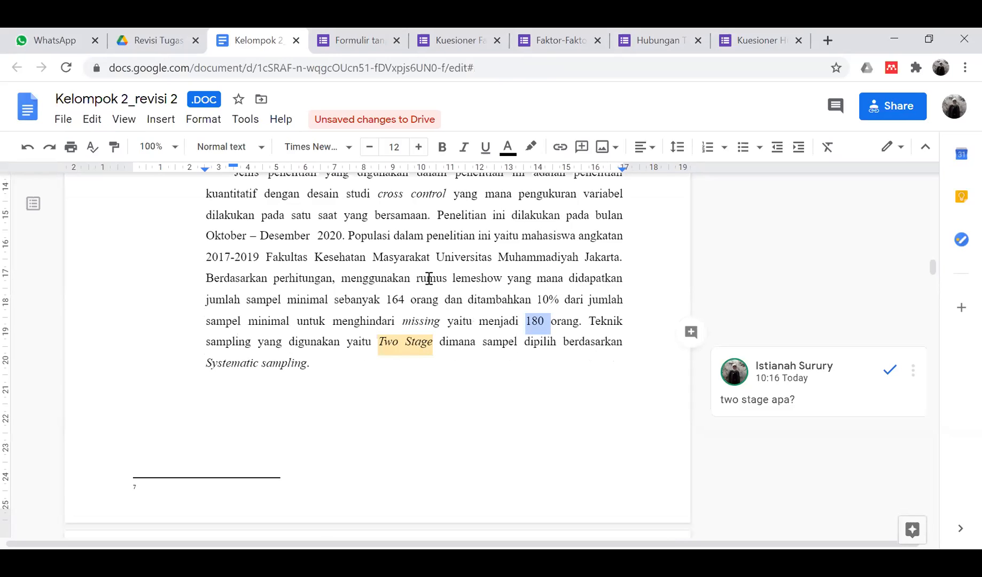
scroll(429, 278, "down", 10)
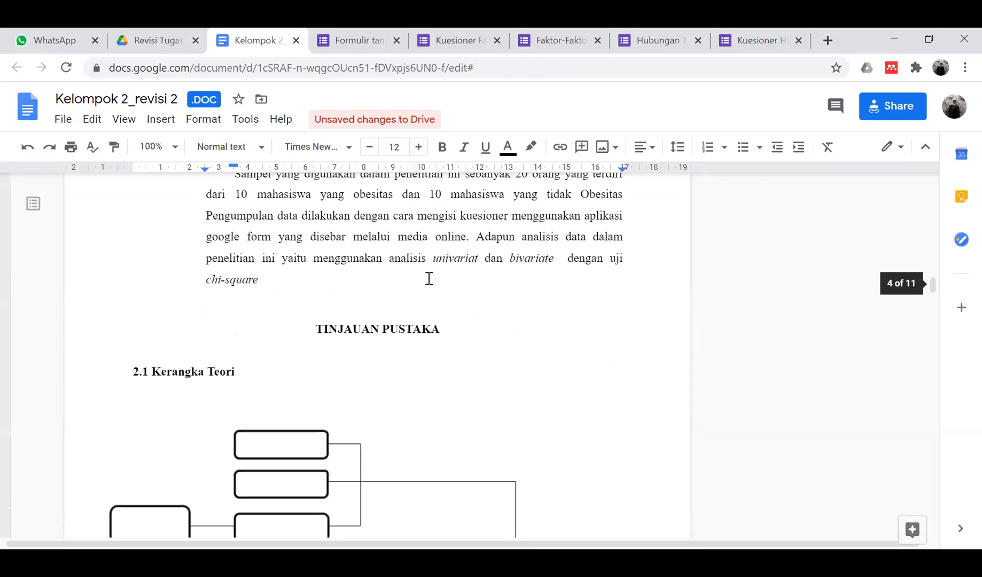
scroll(429, 279, "up", 2)
- Select the opening sentence of 'Sampel yang digunakan' and post the comment 'hapus'
left_click_drag(233, 256, 629, 283)
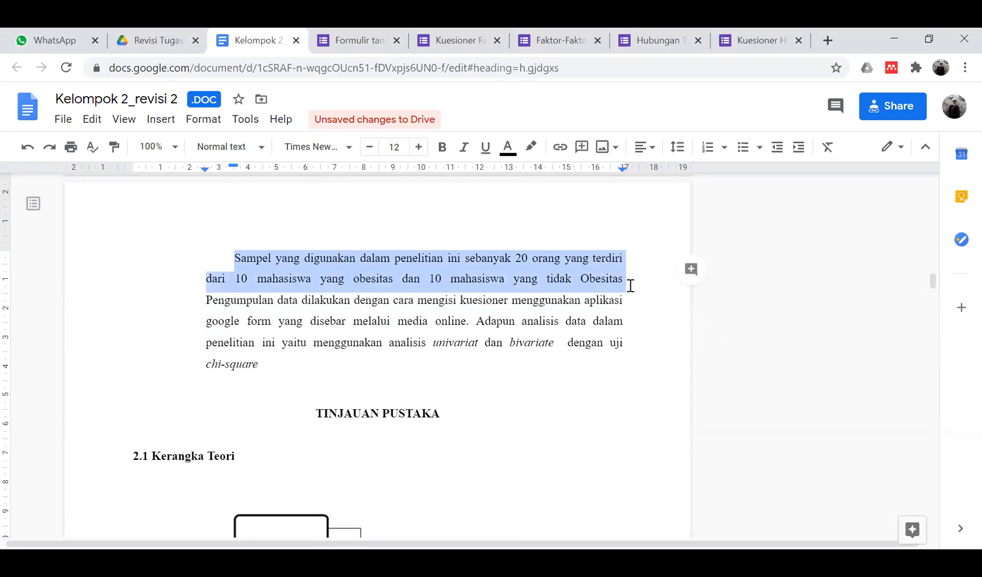
left_click(691, 270)
type("hap")
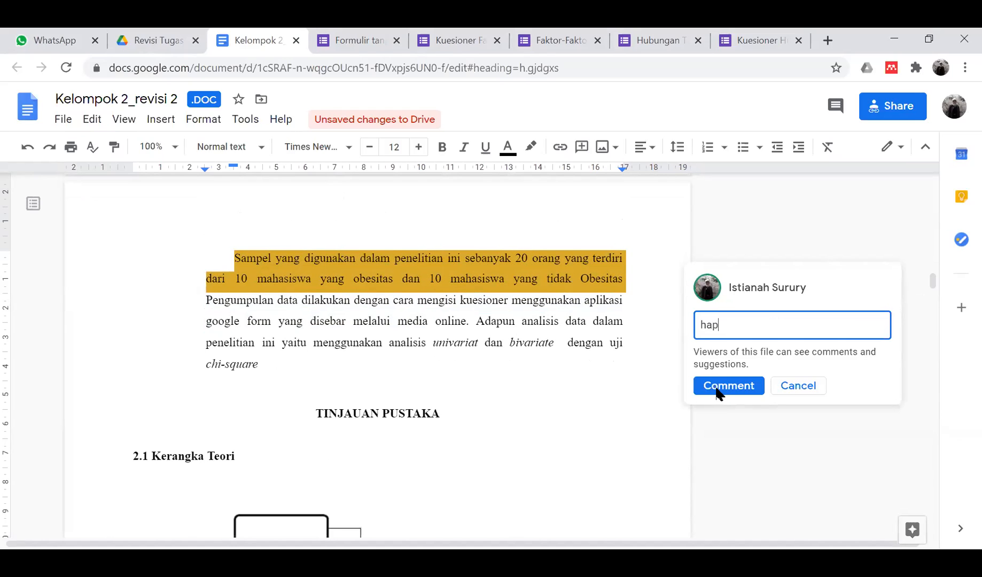
type("us")
key("ctrl+Return")
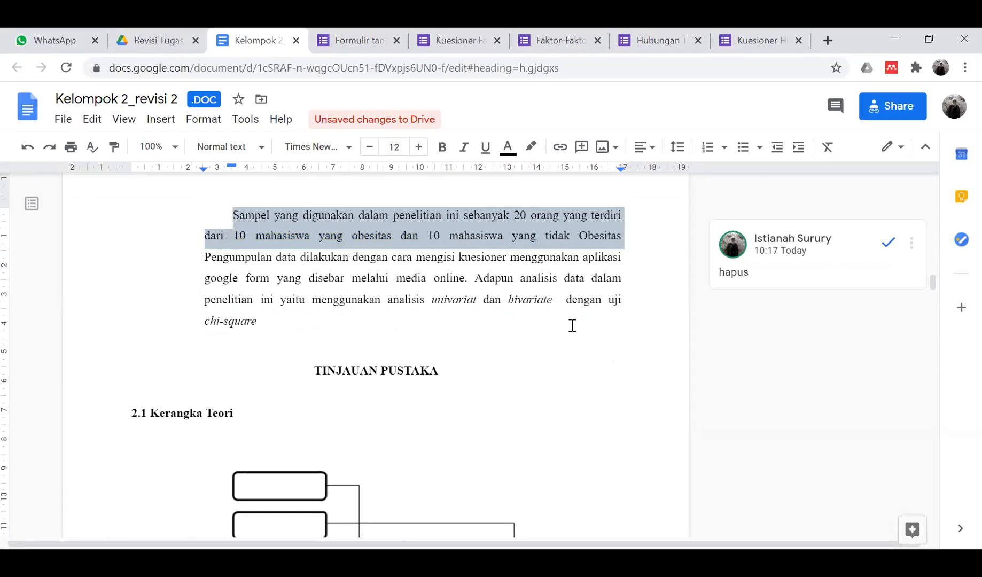
scroll(356, 339, "down", 2)
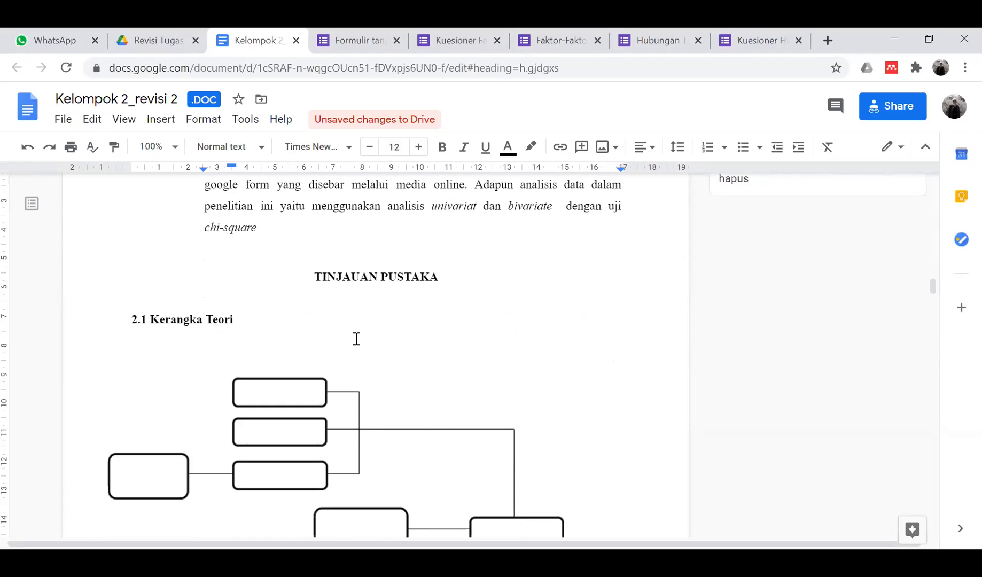
scroll(354, 338, "down", 7)
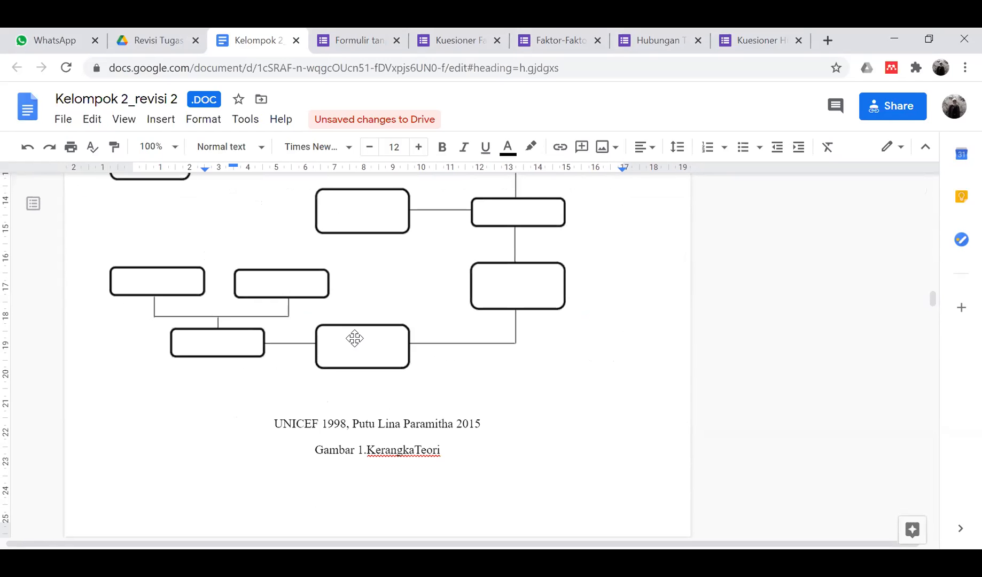
scroll(354, 338, "up", 2)
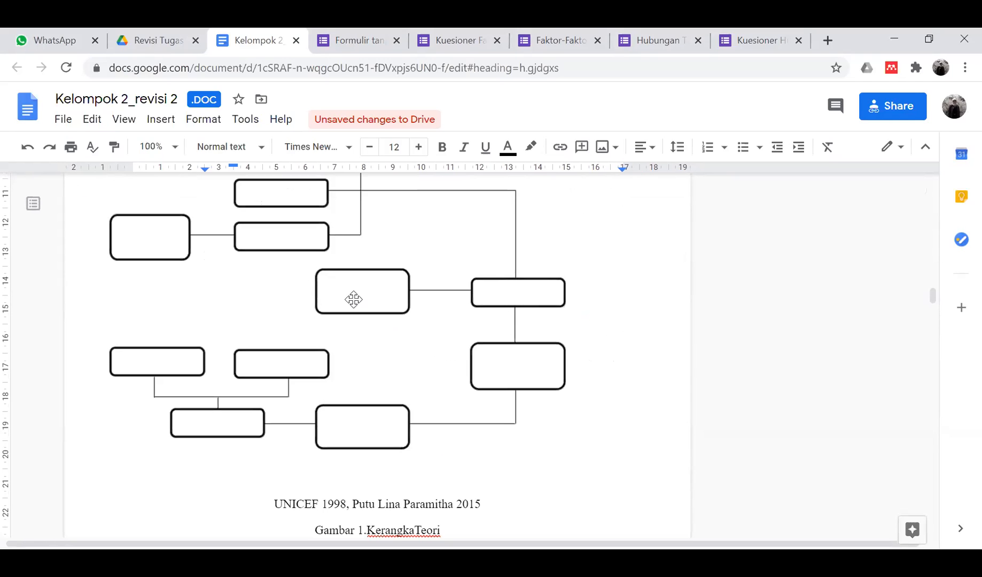
scroll(357, 306, "down", 3)
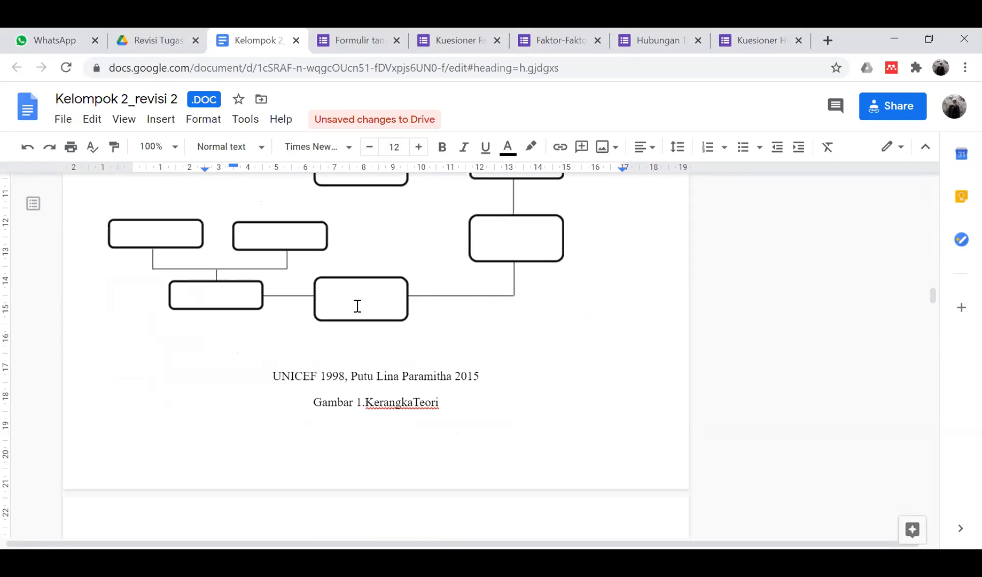
scroll(357, 305, "down", 5)
scroll(357, 305, "down", 3)
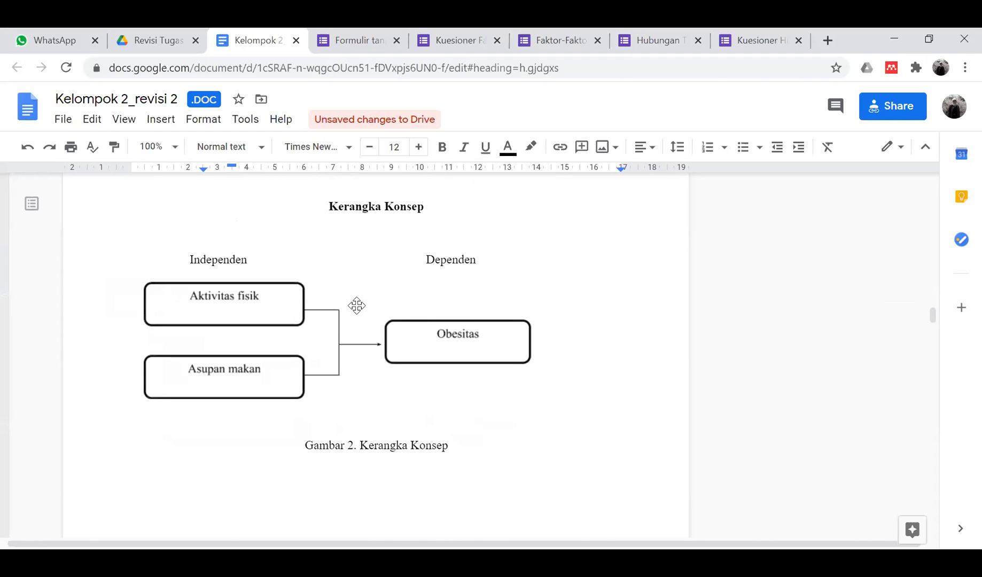
scroll(355, 305, "up", 2)
scroll(356, 305, "up", 15)
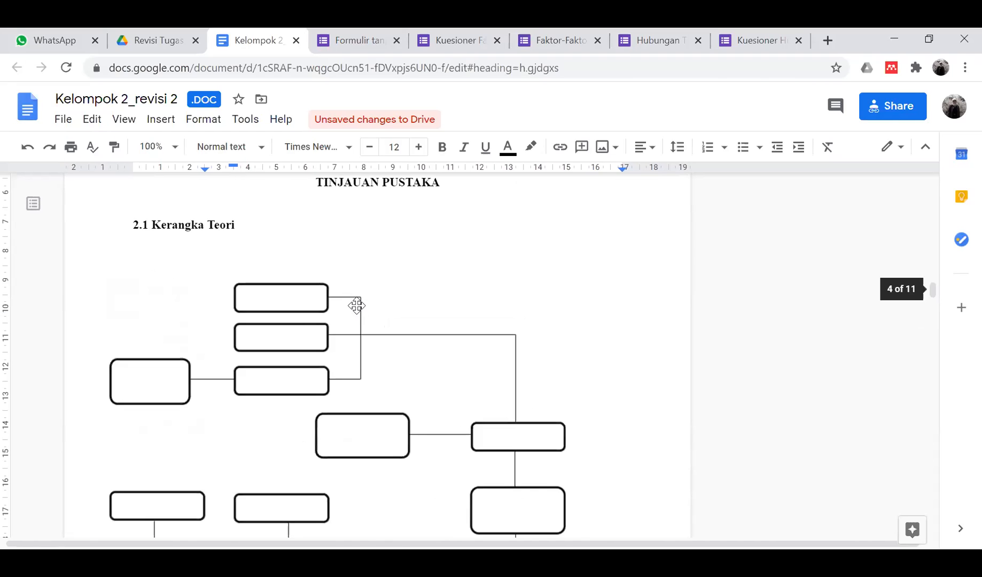
scroll(356, 305, "up", 1)
- Download the Kelompok 2_revisi 2 paper as a Microsoft Word (.doc) file
left_click(363, 347)
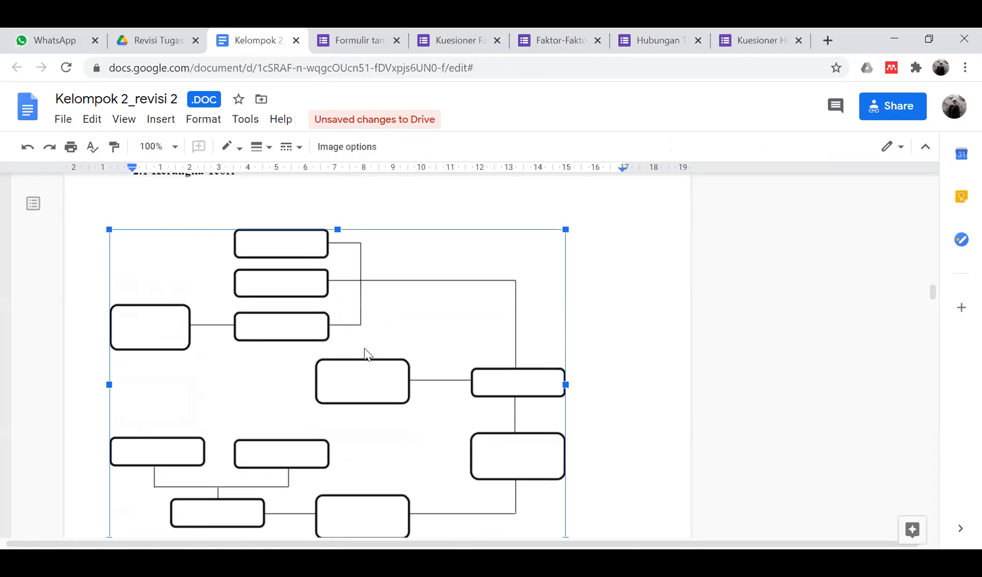
scroll(365, 348, "up", 4)
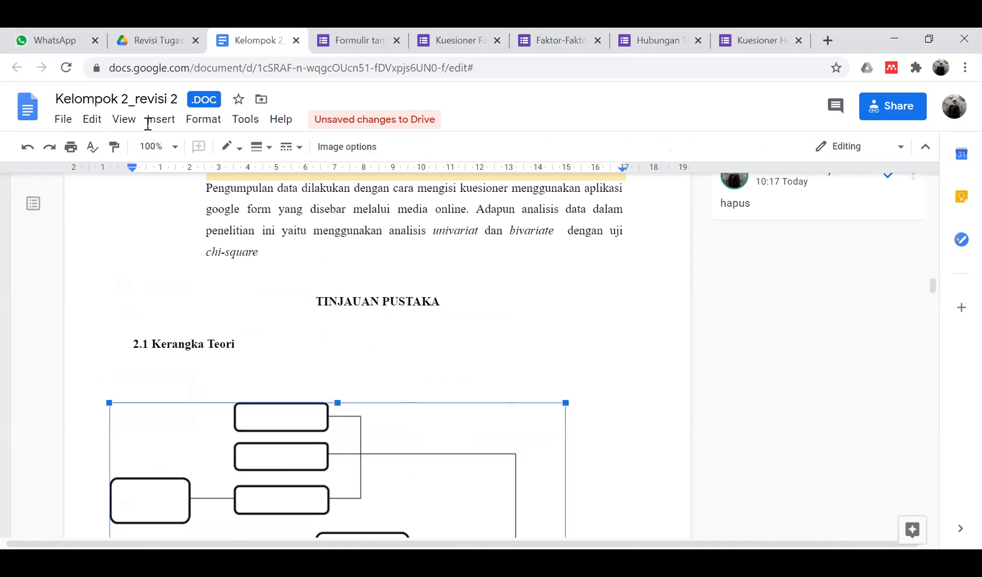
left_click(63, 121)
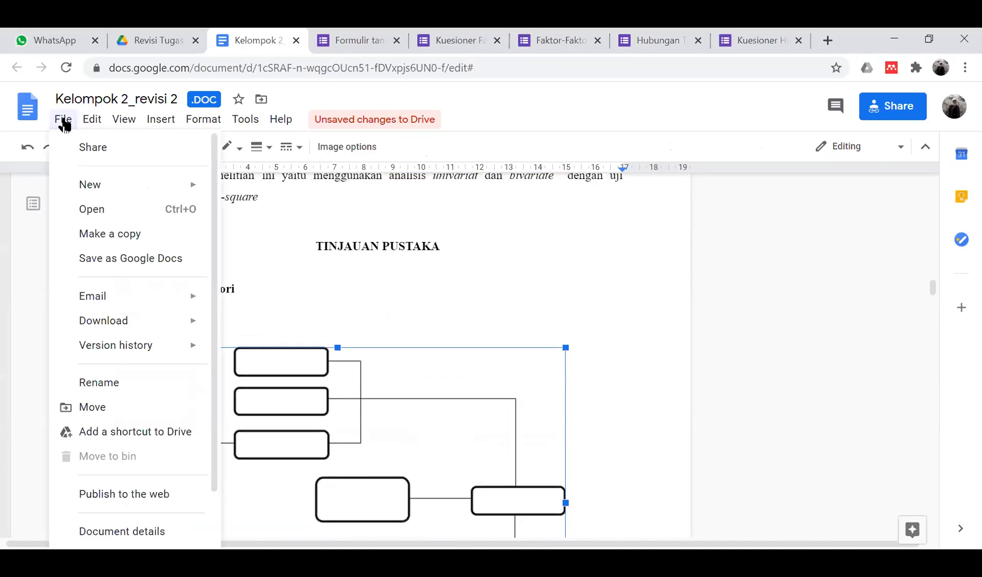
mouse_move(137, 334)
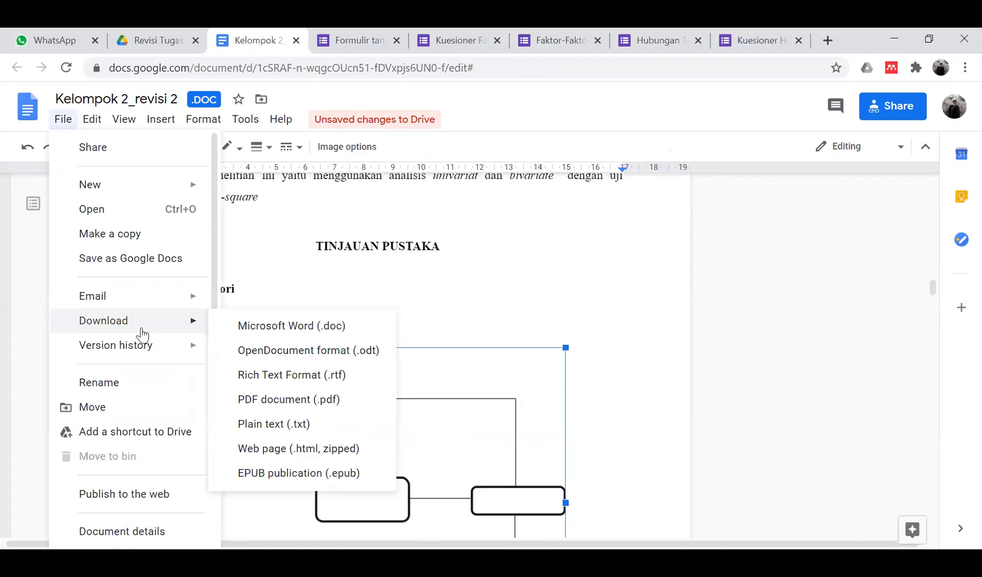
left_click(284, 326)
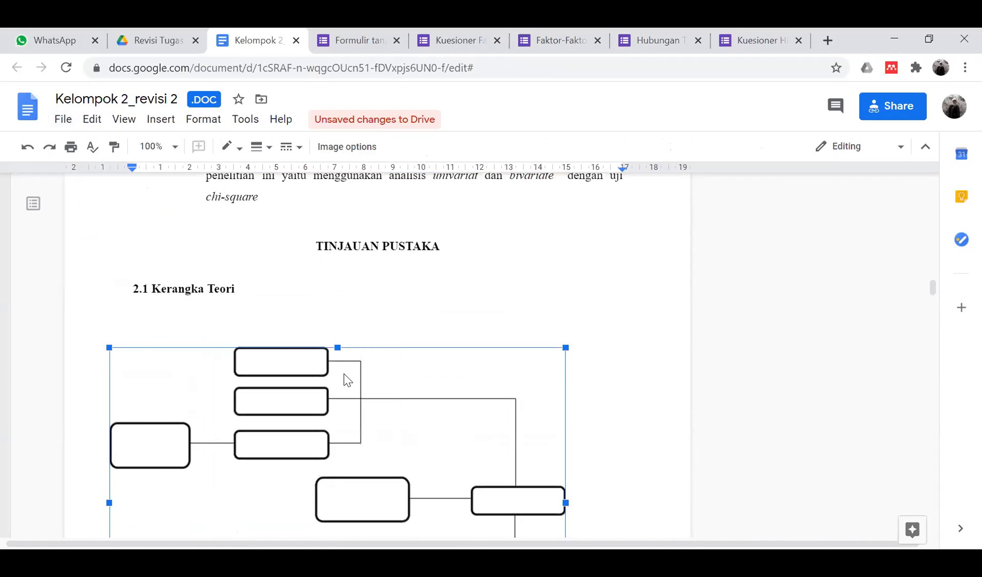
scroll(498, 315, "down", 4)
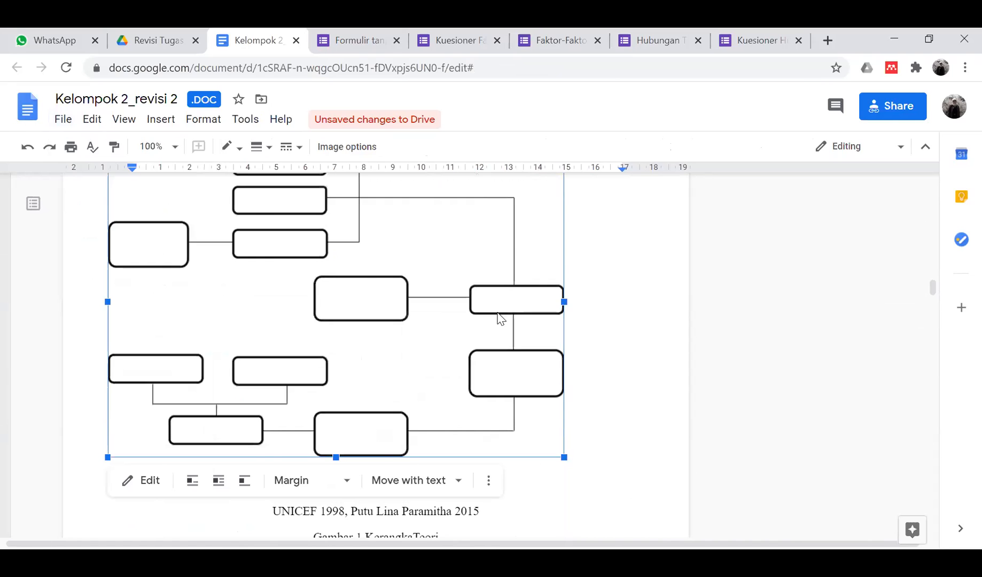
scroll(498, 319, "down", 15)
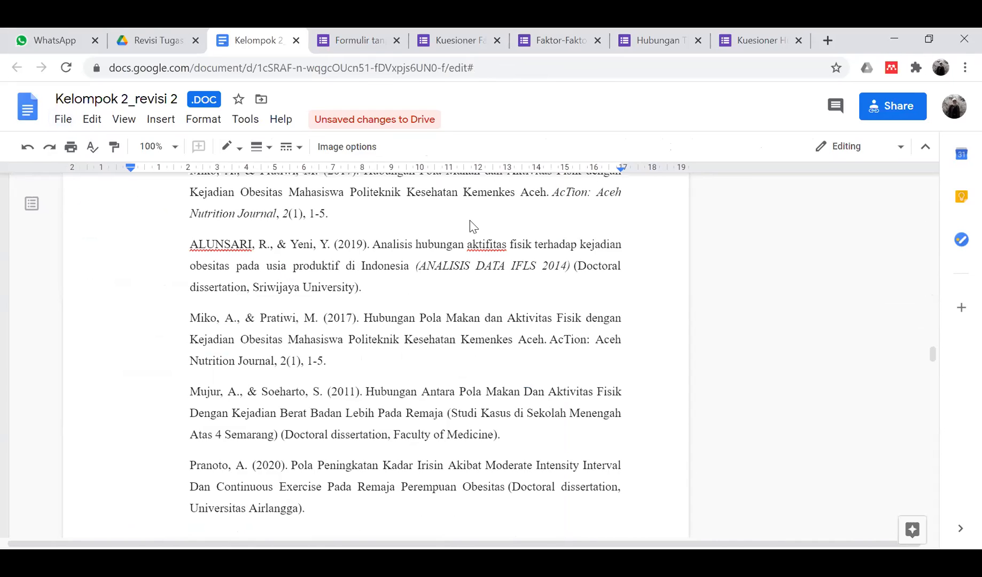
left_click(796, 41)
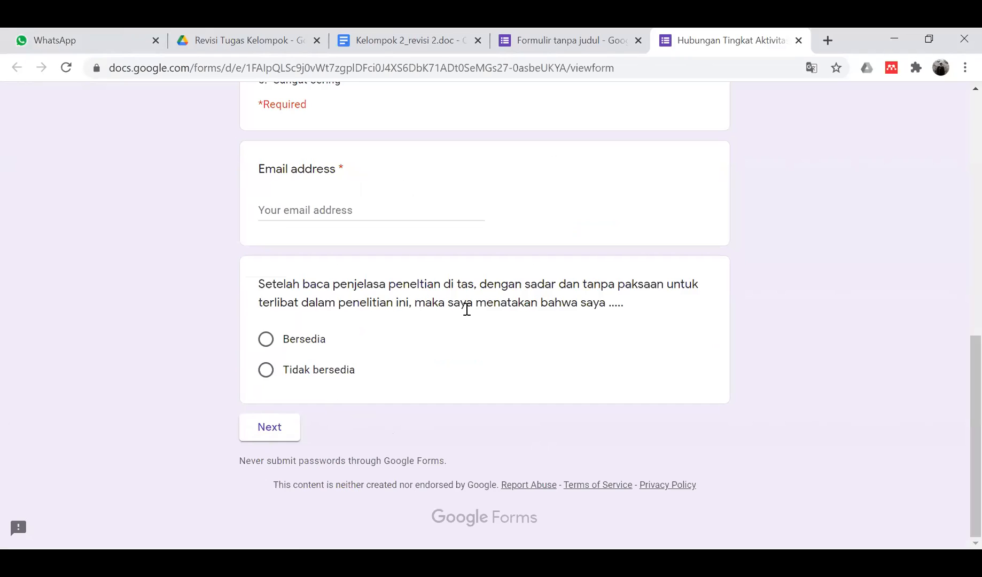
scroll(553, 340, "up", 3)
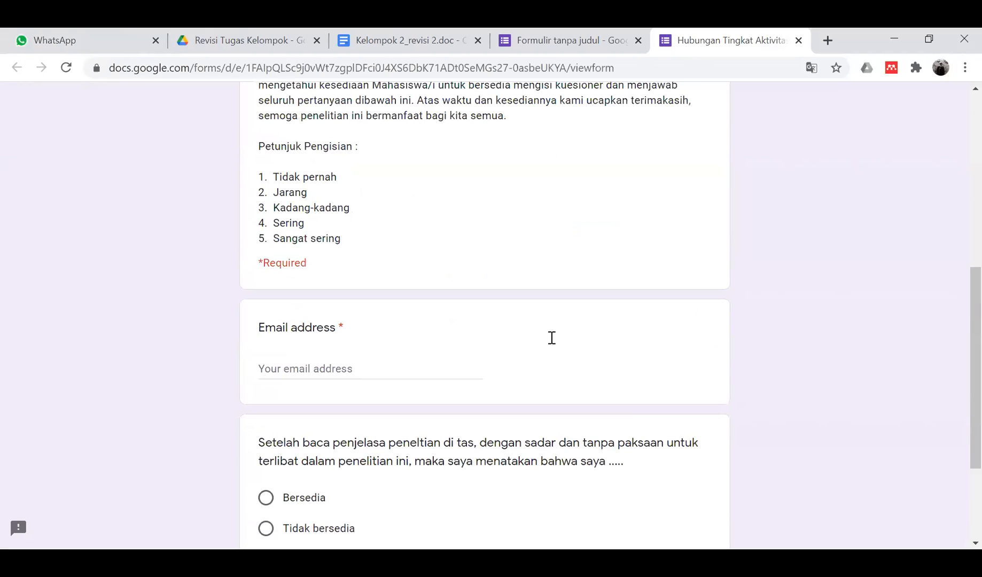
scroll(551, 337, "up", 8)
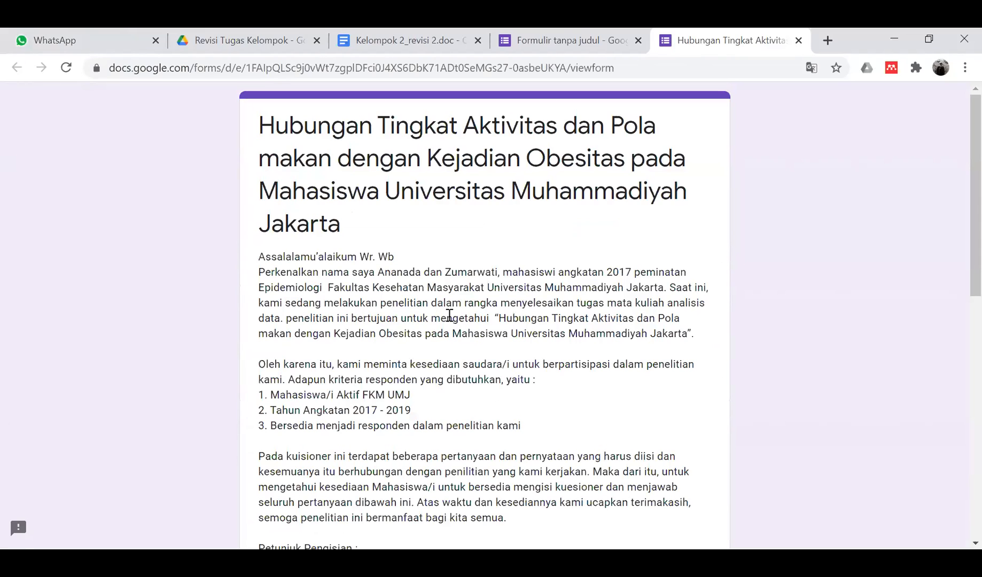
- Switch to the Formulir tanpa judul stress questionnaire and bring up its Send form dialog
left_click(531, 43)
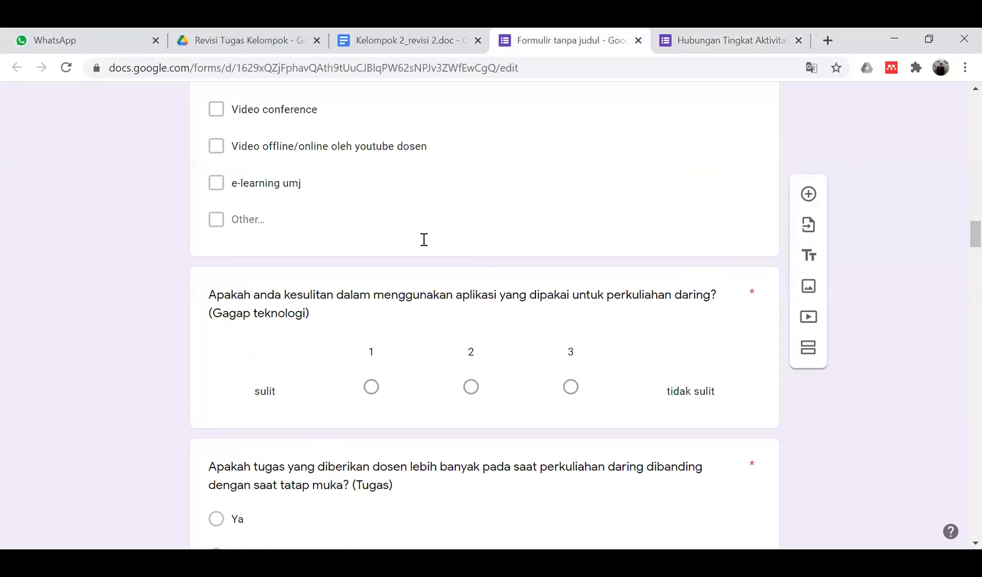
scroll(523, 457, "up", 20)
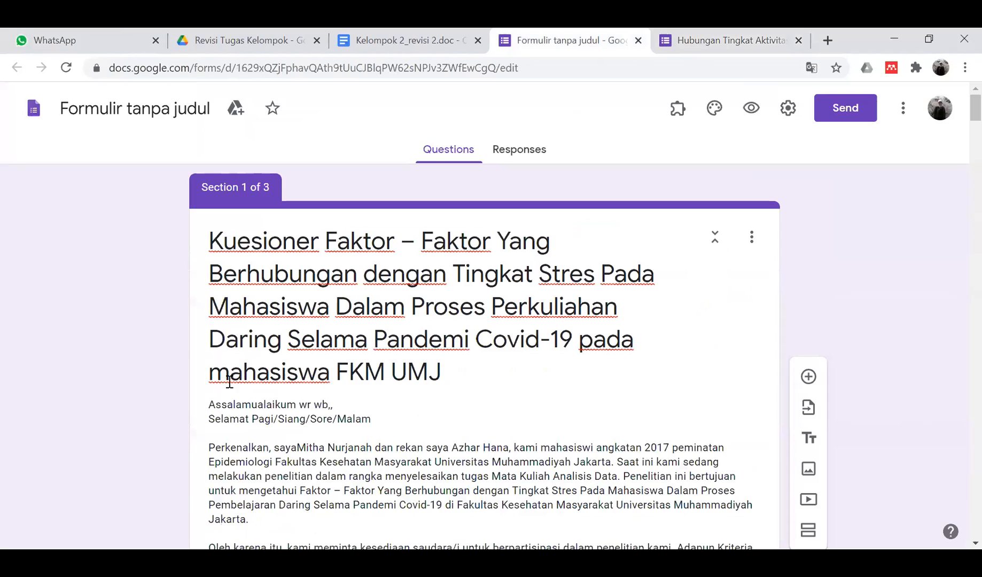
scroll(270, 379, "down", 10)
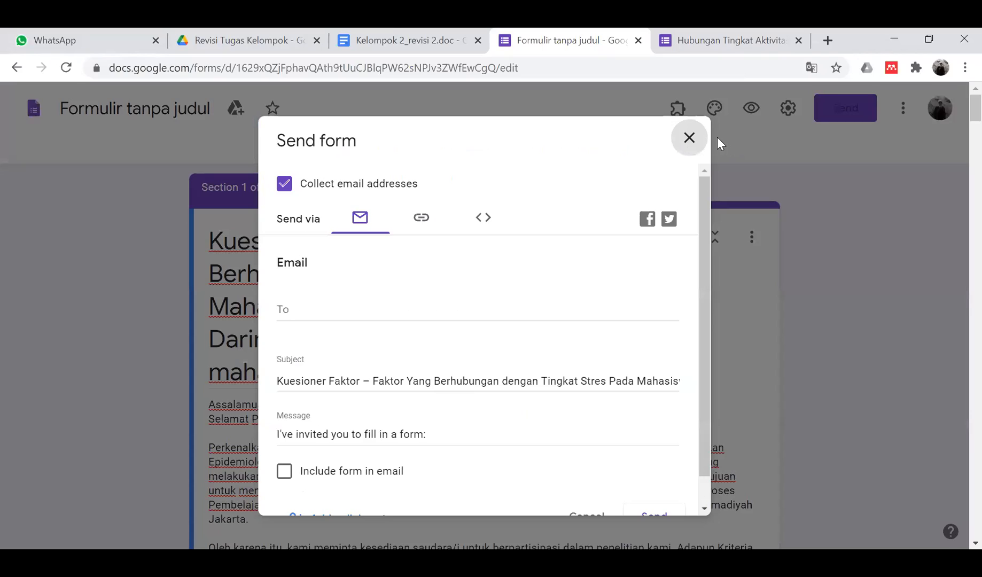
- Close the Send form dialog and return to the stress questionnaire editor
left_click(692, 149)
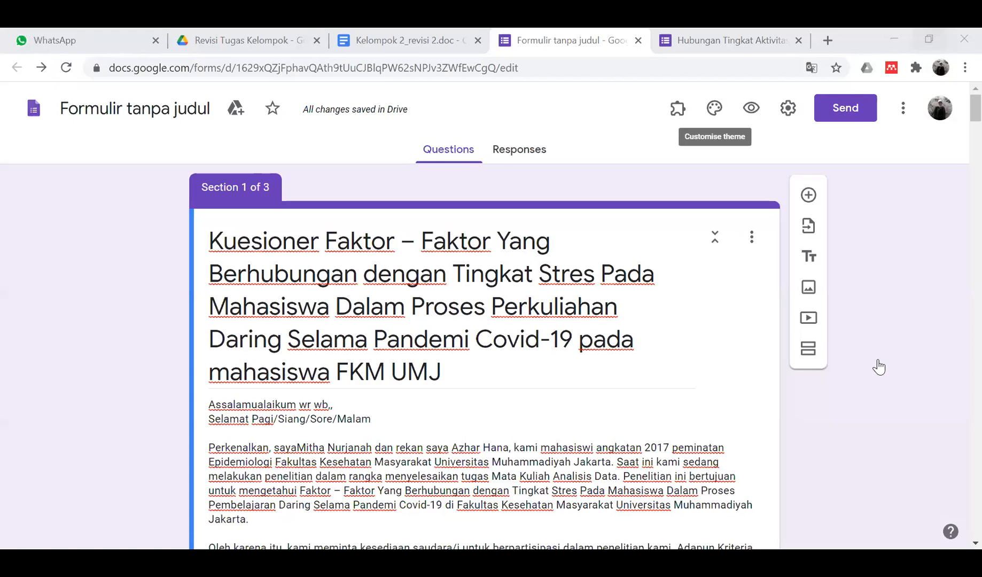
left_click(903, 108)
left_click(876, 366)
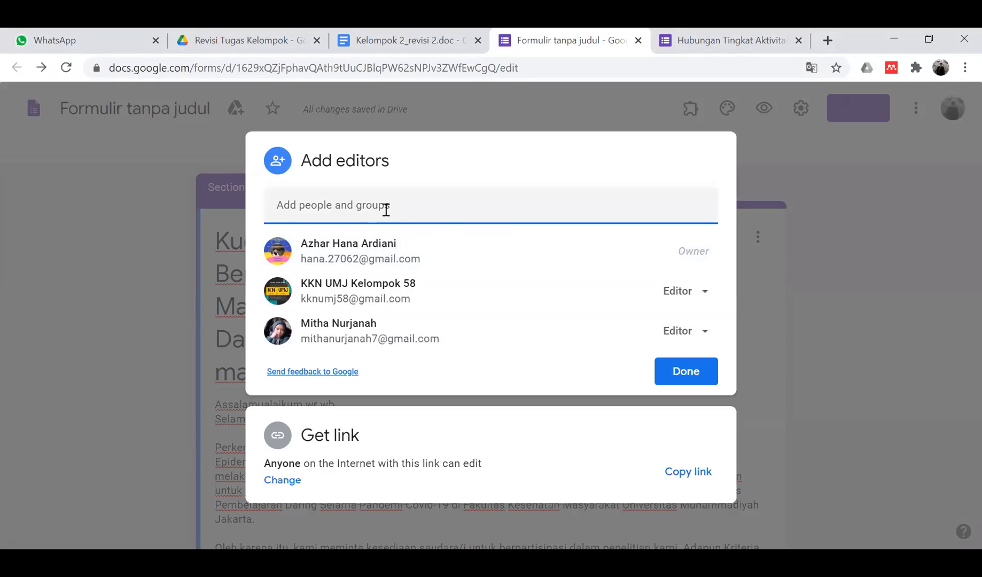
type("ium Care iNDO")
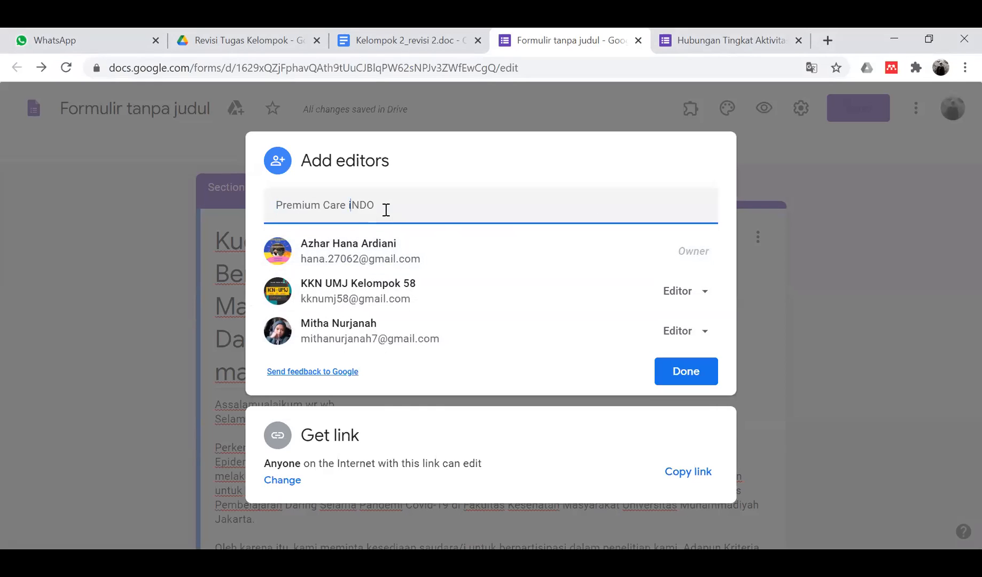
key("BackSpace")
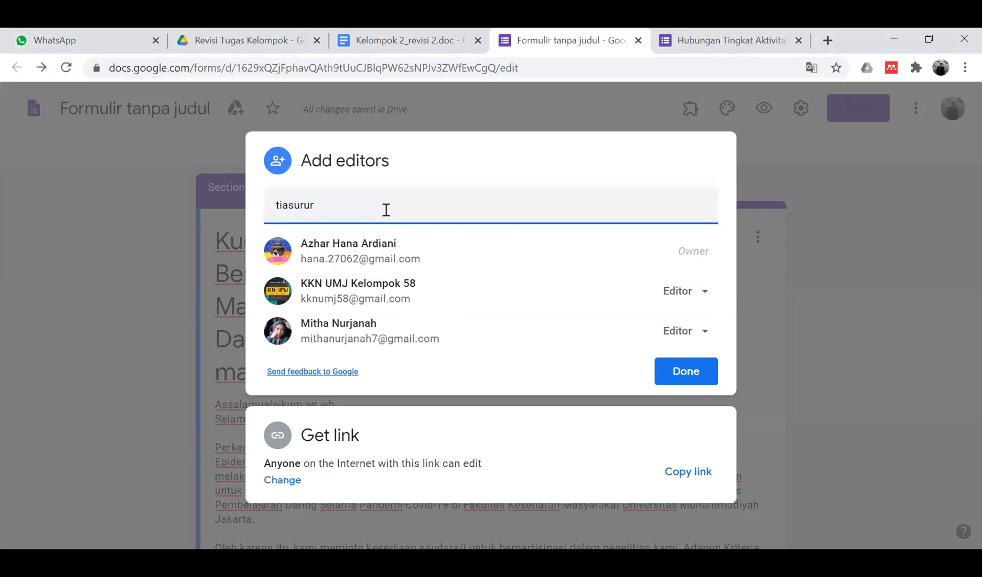
type("isti")
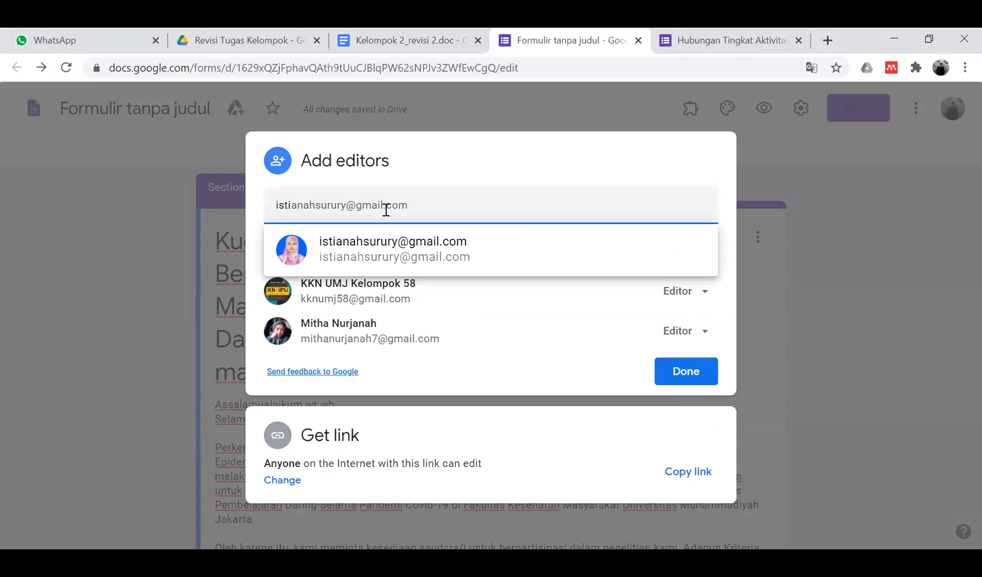
left_click(461, 171)
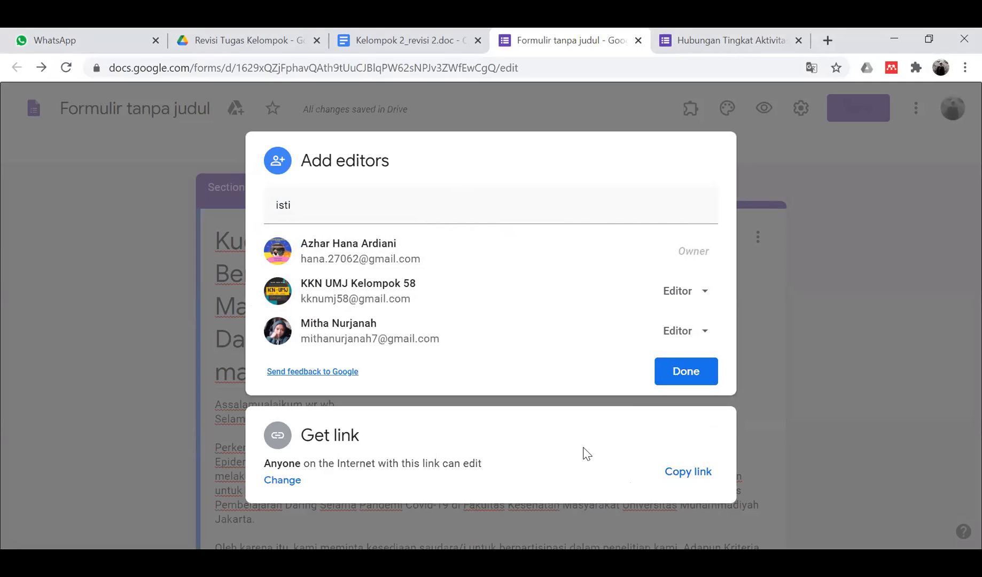
left_click(105, 198)
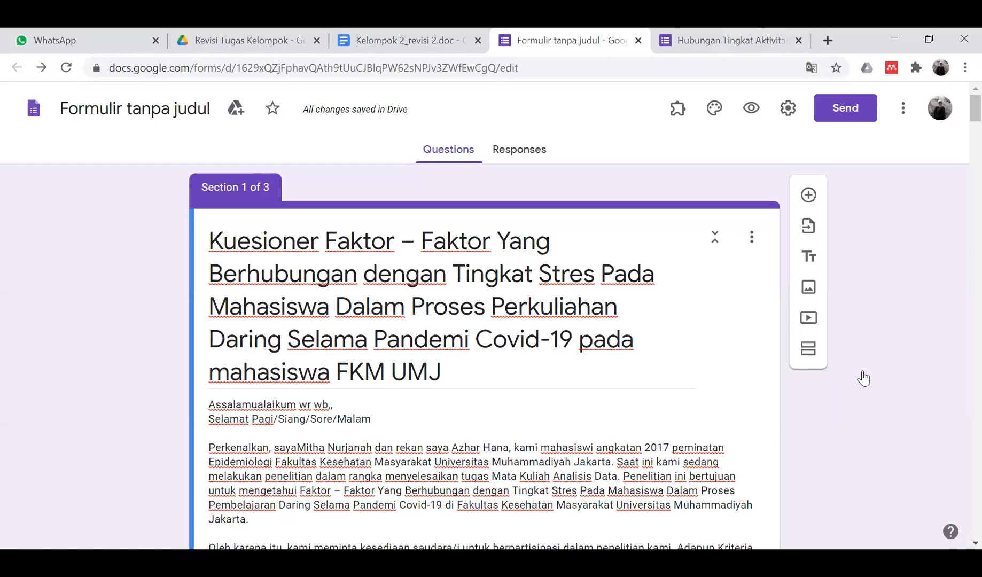
- Open the form's Add collaborators settings from More and close them with Done
left_click(903, 109)
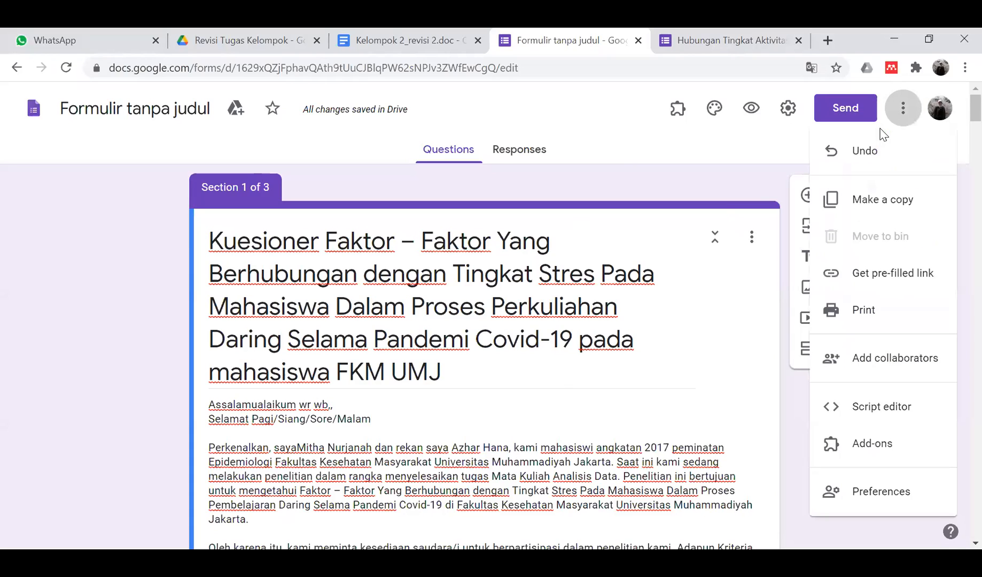
left_click(881, 358)
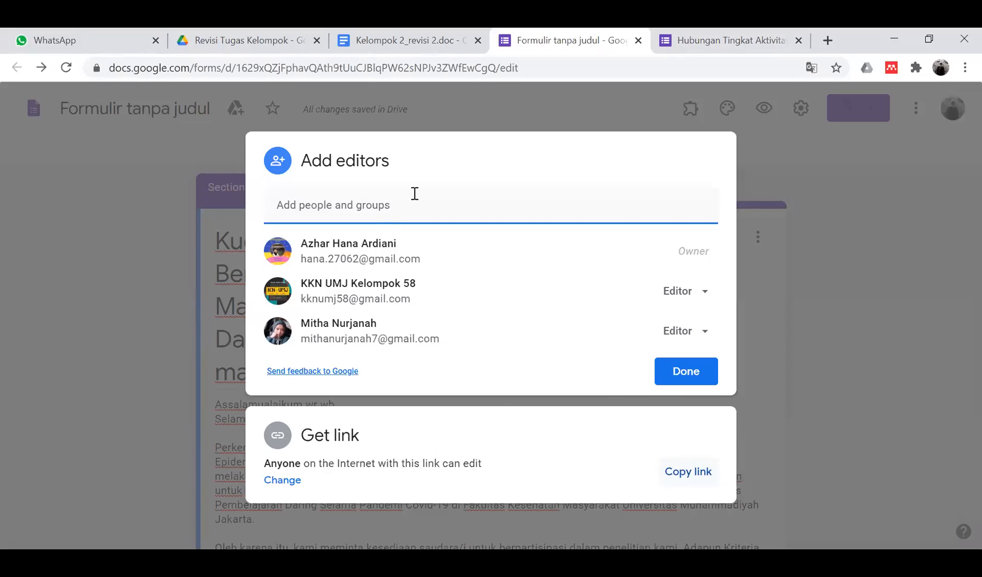
left_click(619, 177)
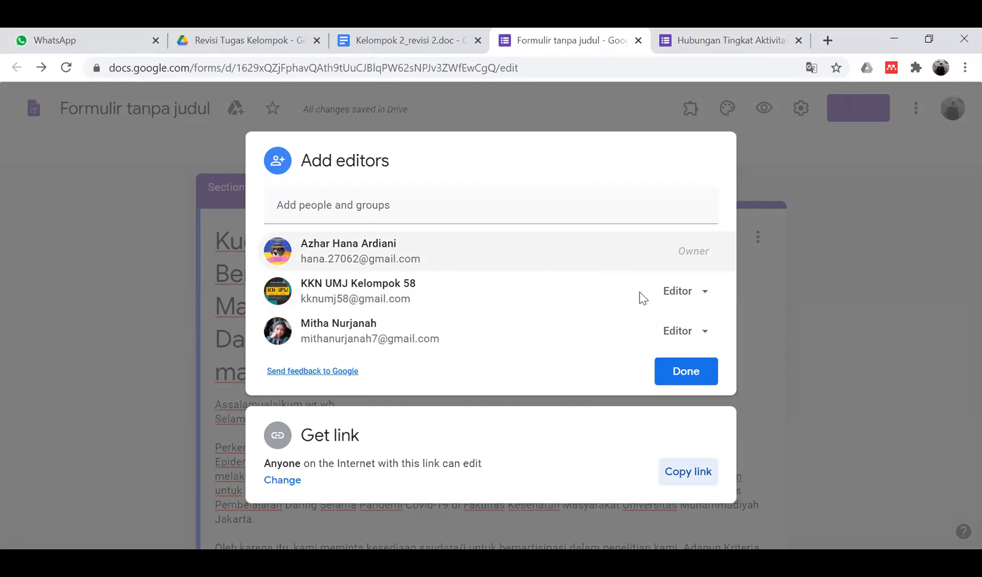
left_click(690, 370)
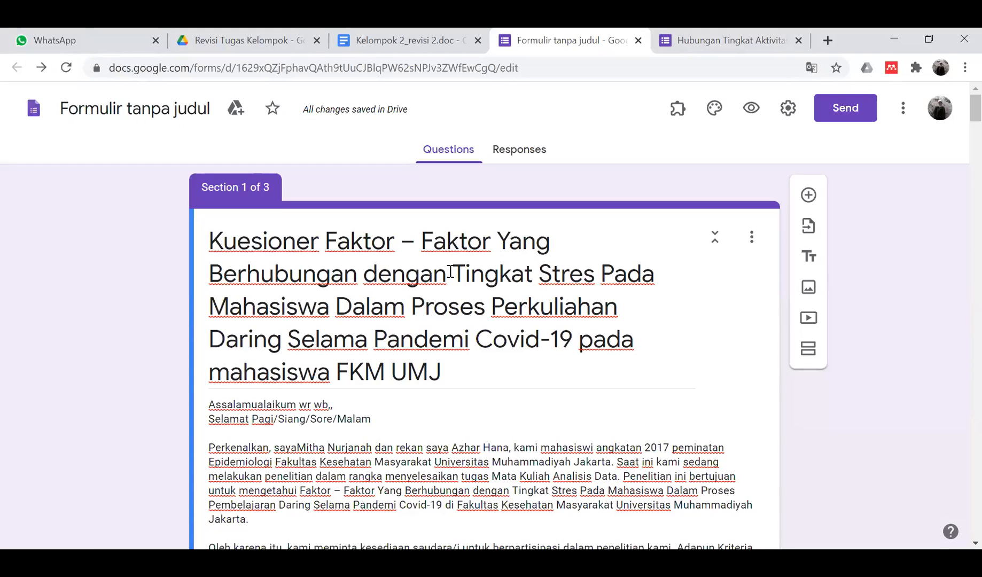
- Scroll through the questions, then return to the Kelompok 2_revisi 2 document
scroll(468, 397, "down", 10)
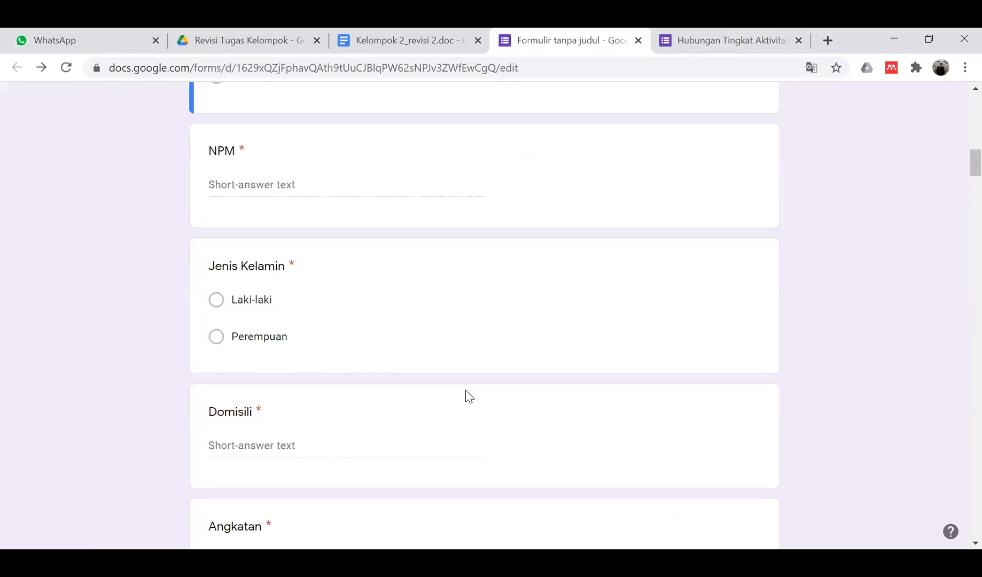
scroll(468, 397, "down", 15)
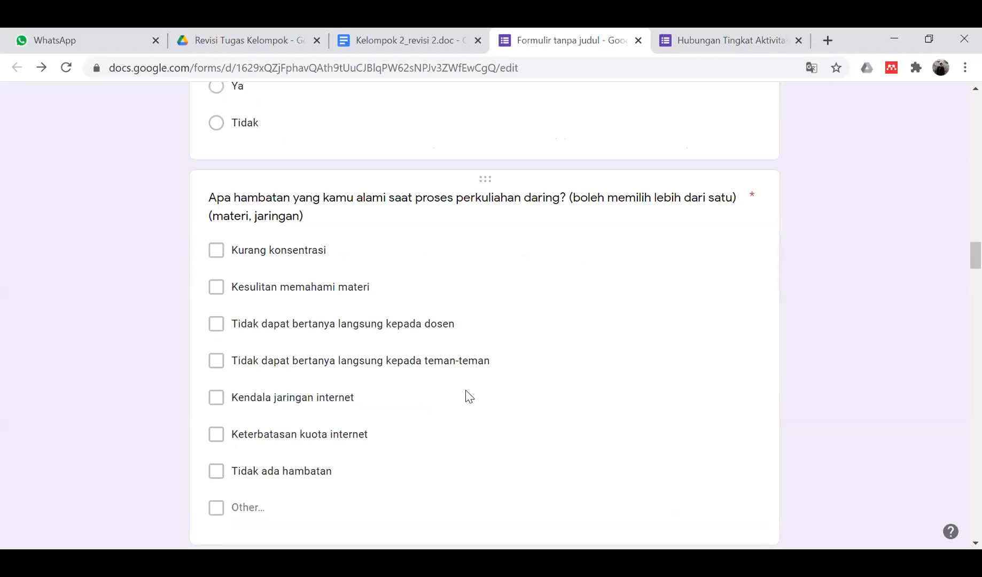
scroll(468, 397, "down", 5)
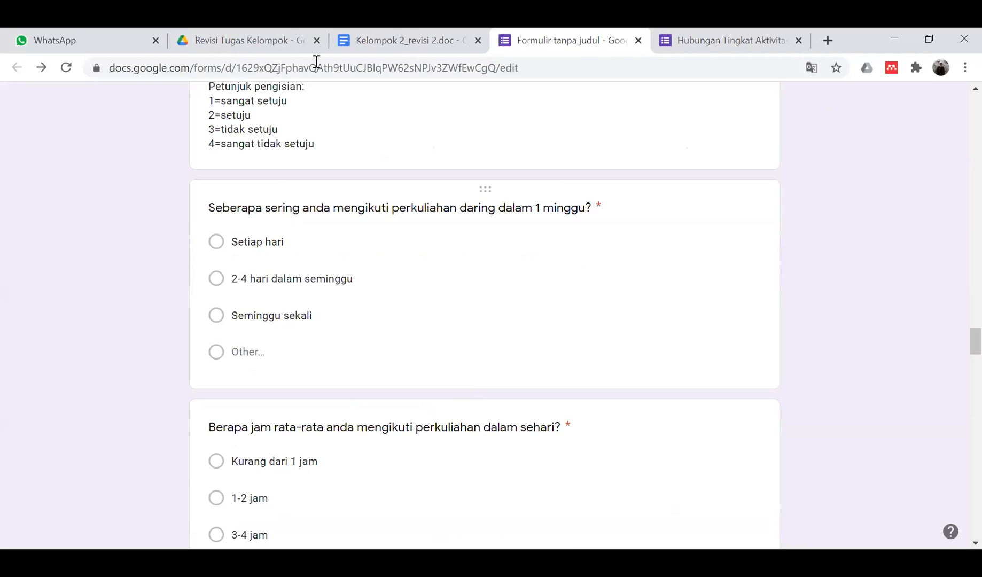
left_click(412, 33)
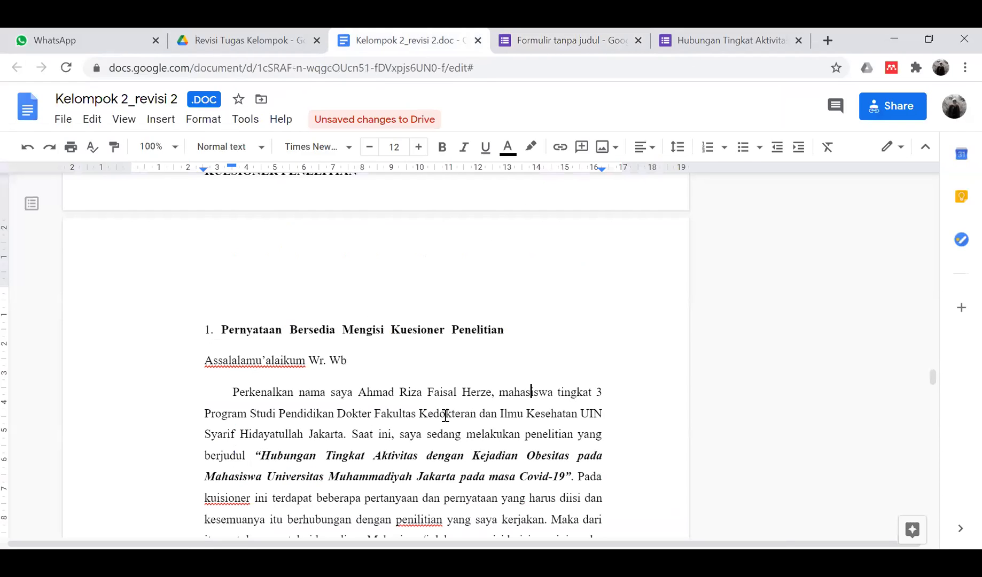
- Scroll through the Kelompok 2_revisi 2 paper, then switch to the Revisi Tugas Kelompok Drive folder
scroll(444, 414, "up", 20)
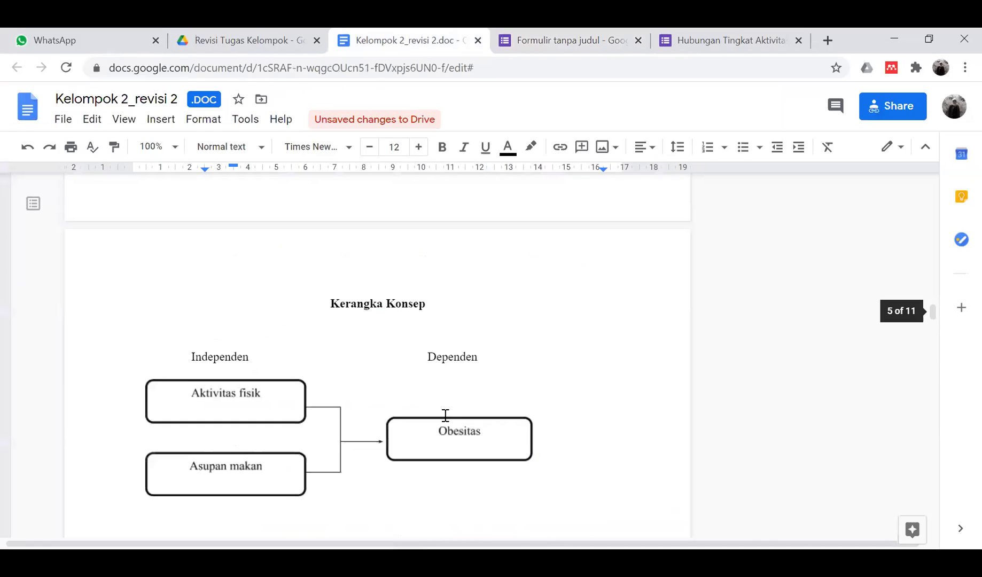
scroll(444, 415, "down", 1)
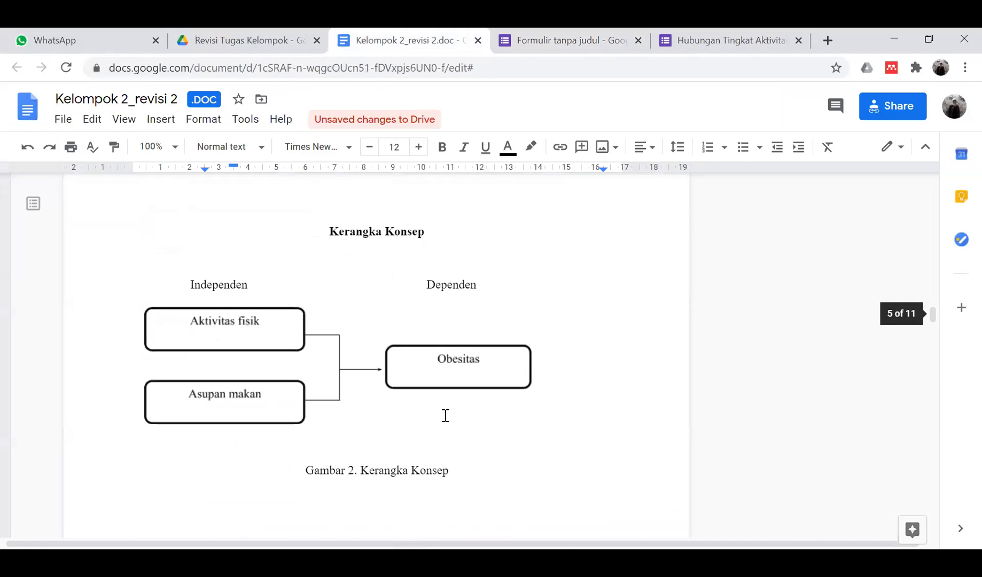
scroll(445, 415, "up", 15)
middle_click(444, 415)
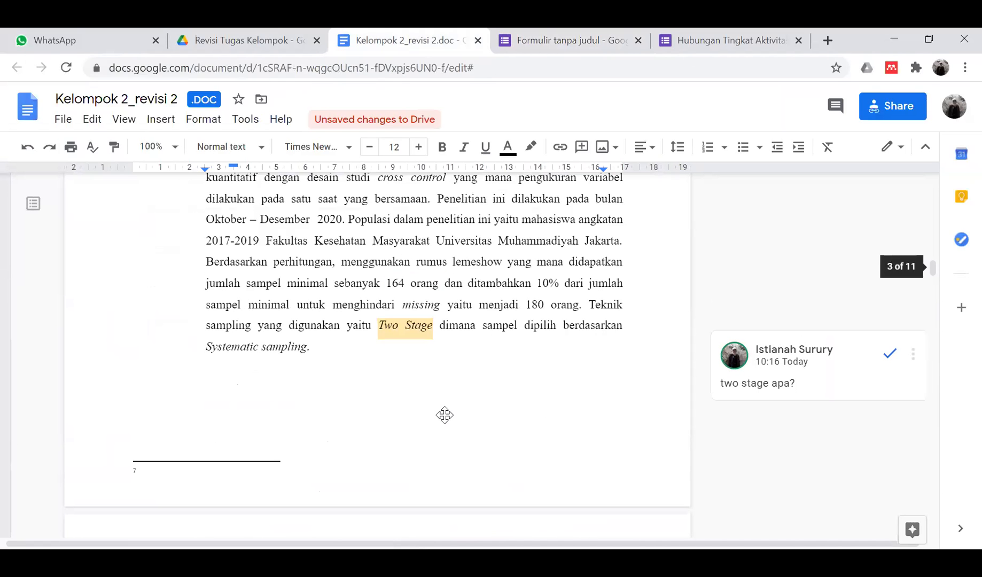
scroll(444, 415, "down", 10)
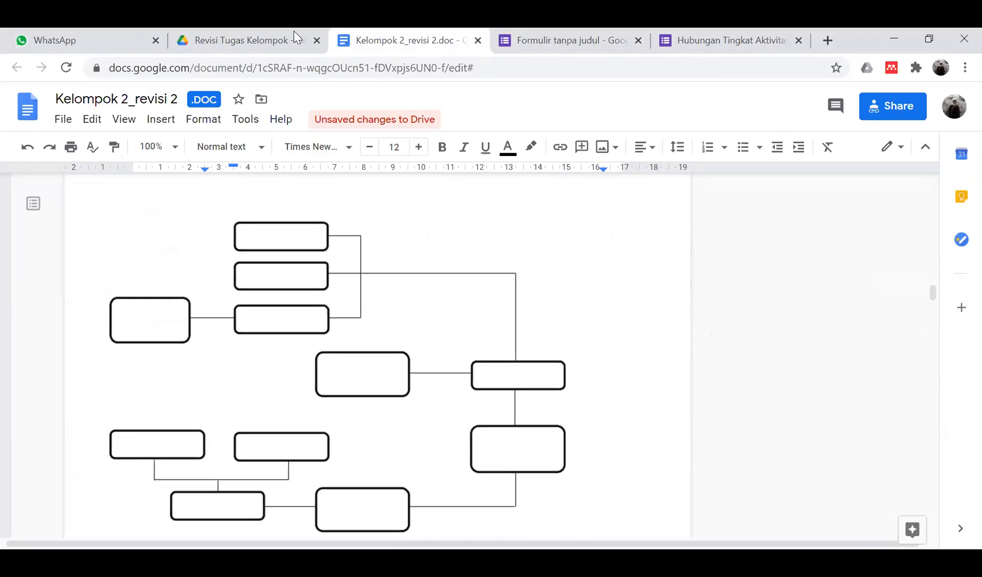
left_click(244, 40)
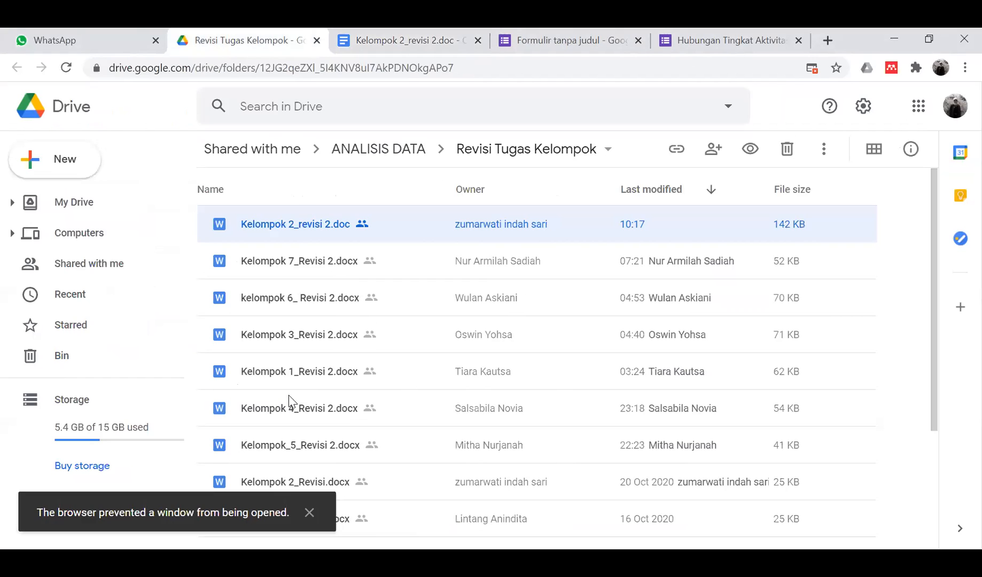
scroll(321, 385, "down", 1)
- Preview Kelompok_5_Revisi 2.docx and open it with Google Docs in its new tab
left_click(312, 398)
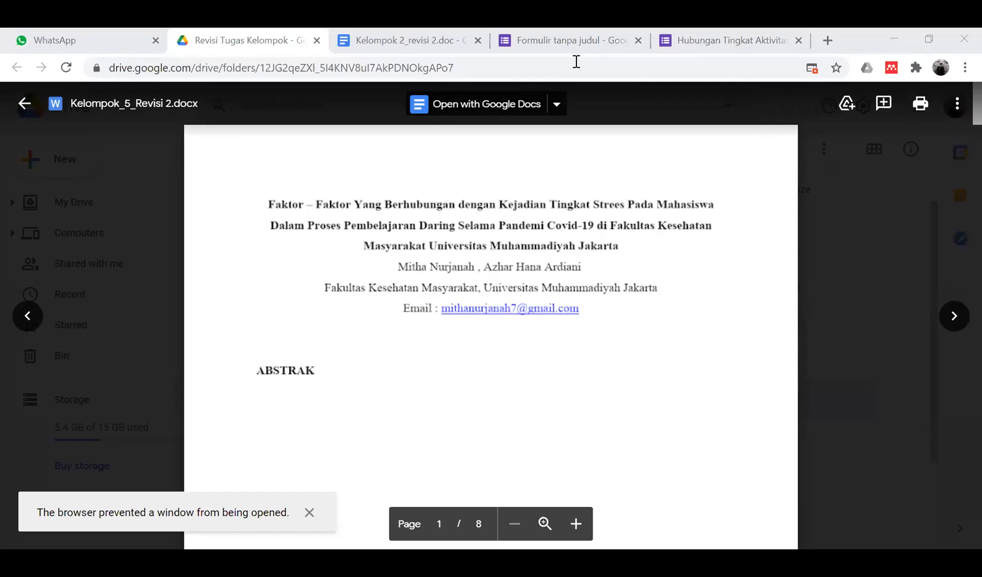
left_click(505, 104)
left_click(479, 38)
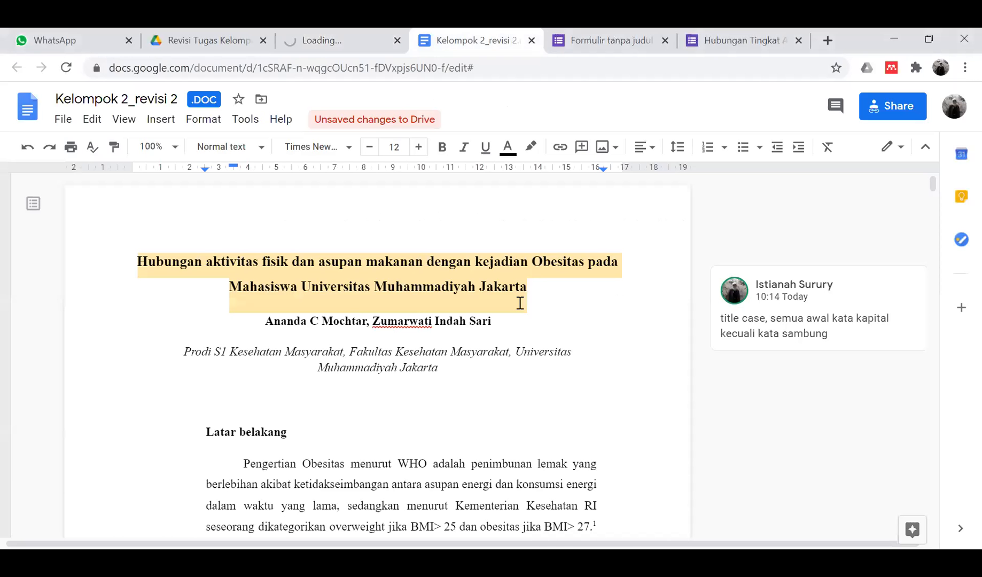
left_click(306, 33)
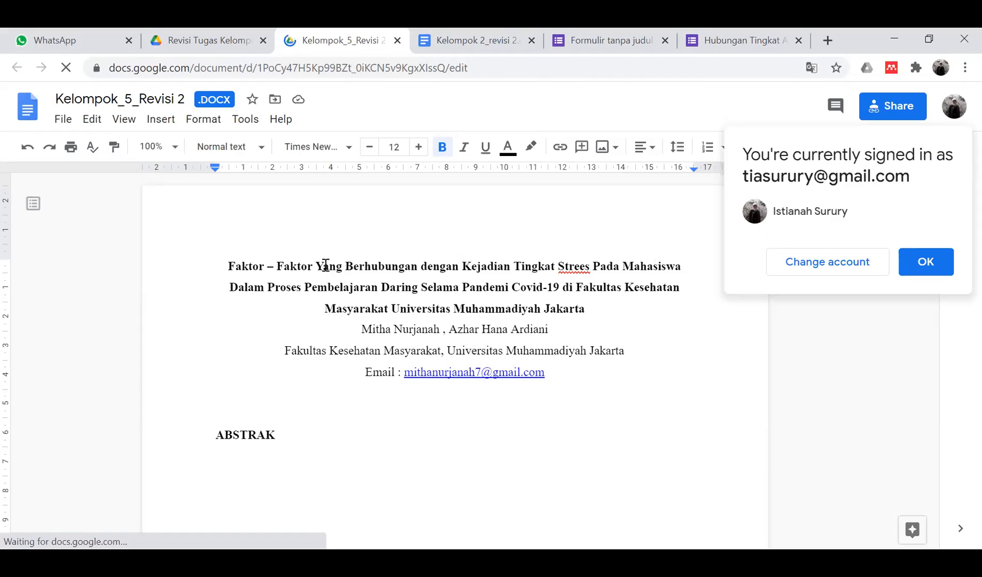
- In the title, lowercase 'Yang' to 'yang' and correct 'Strees' to 'Stres'
left_click(325, 265)
key("BackSpace")
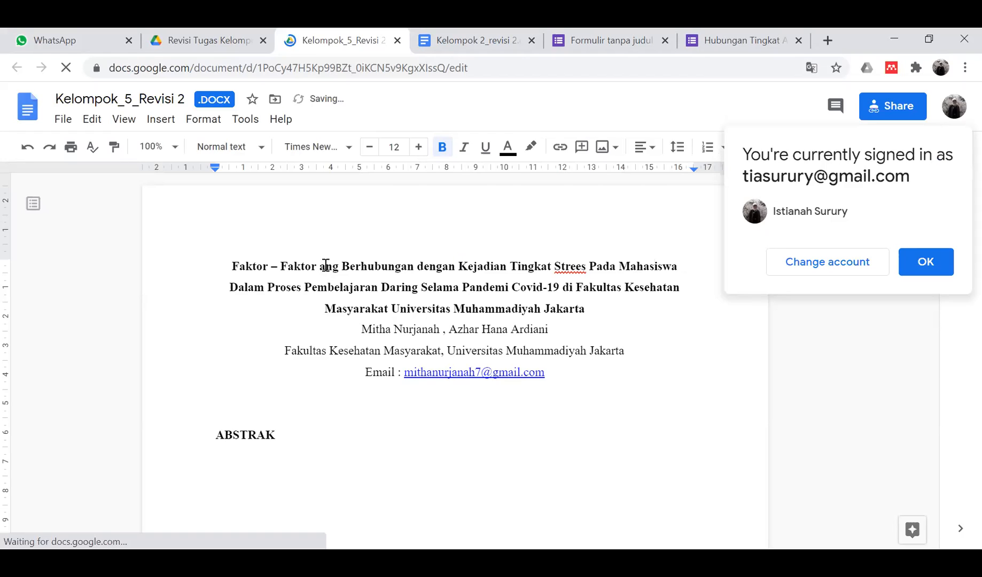
type("y")
left_click(581, 266)
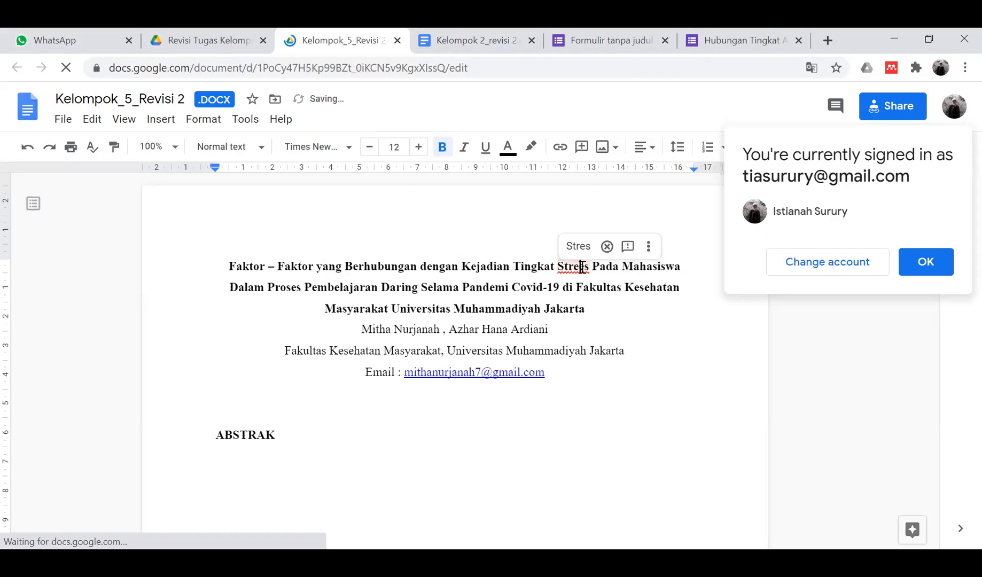
key("BackSpace")
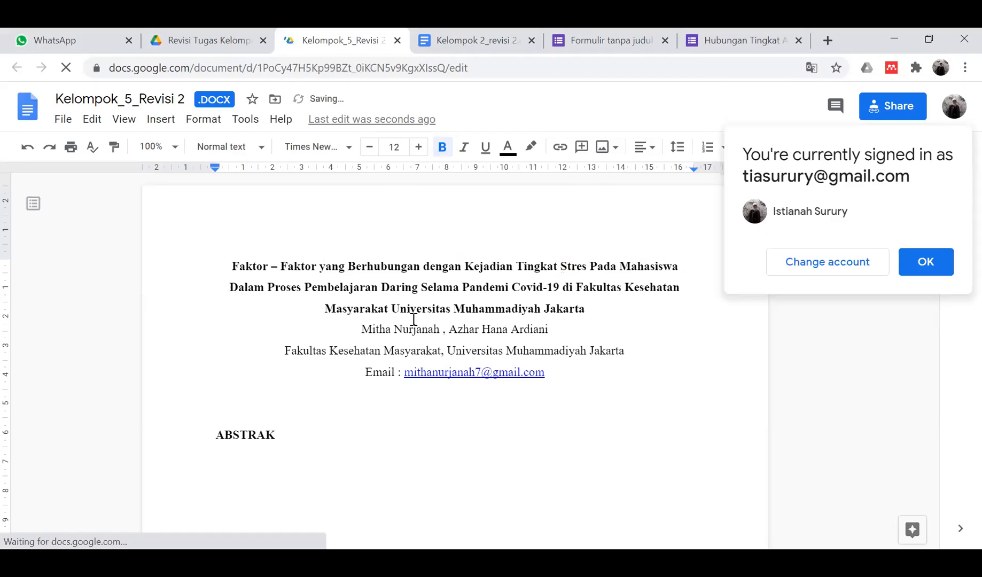
left_click(240, 287)
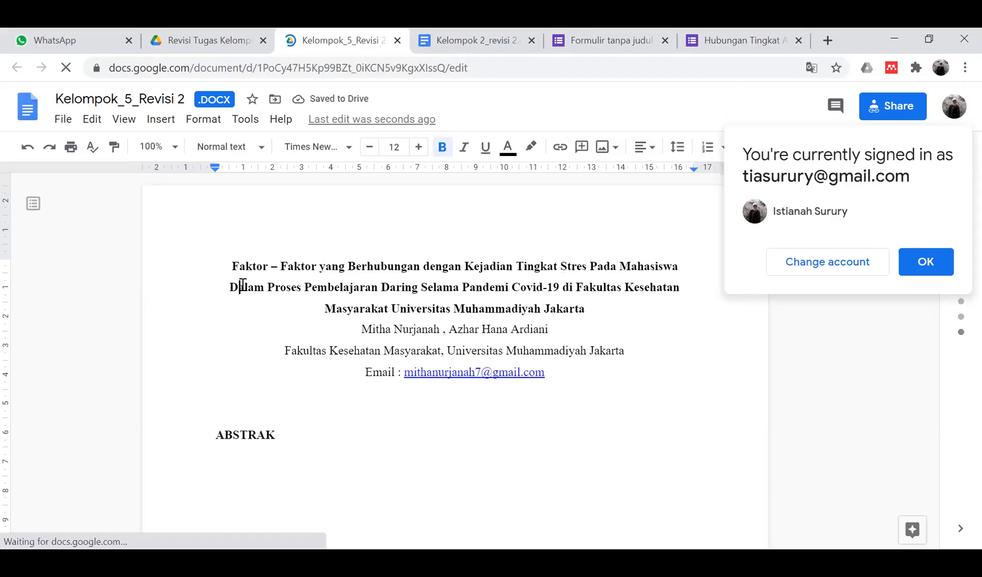
- Comment 'kata sambung jangan kapital di awal' on the selected title
left_click_drag(232, 264, 596, 318)
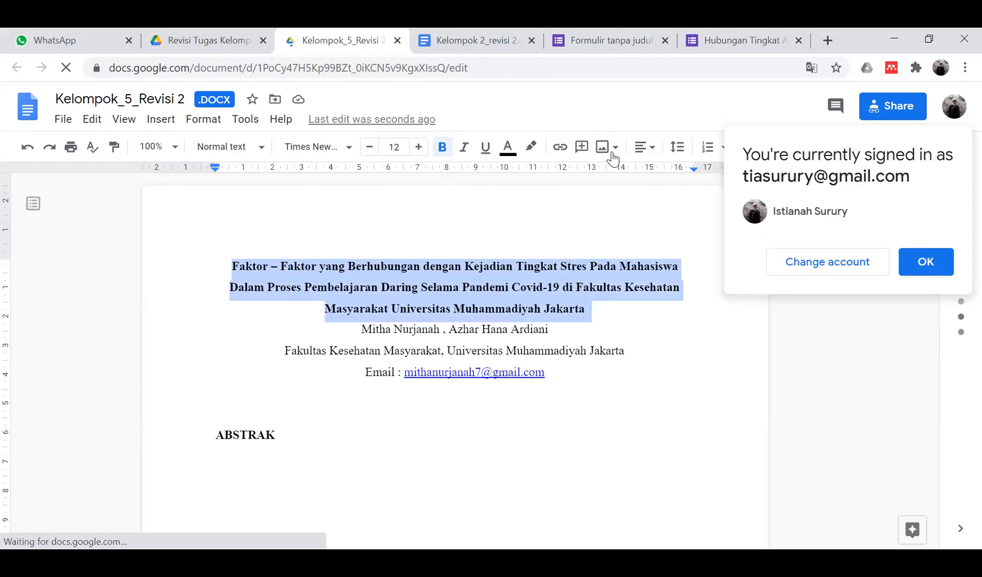
left_click(581, 147)
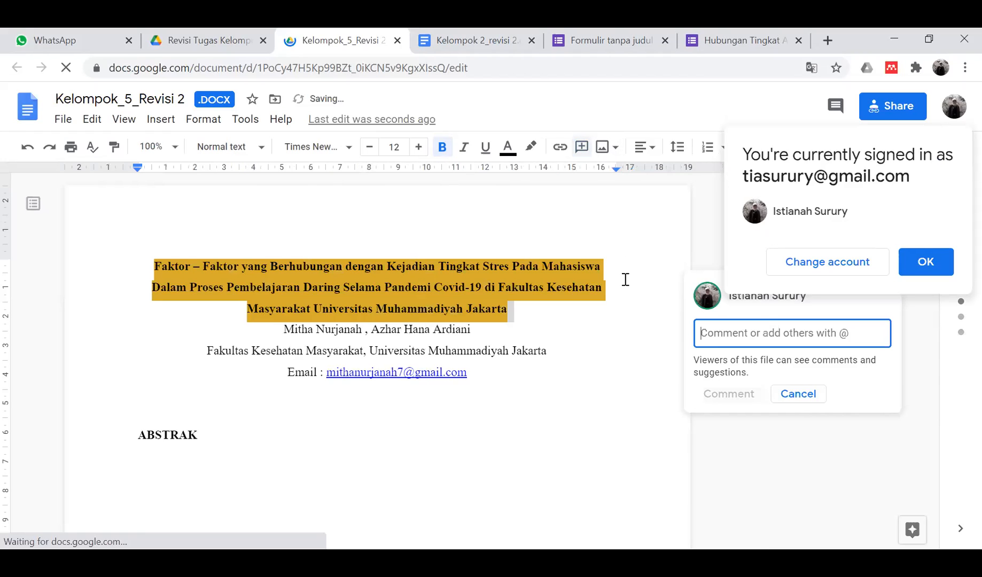
type("kata s")
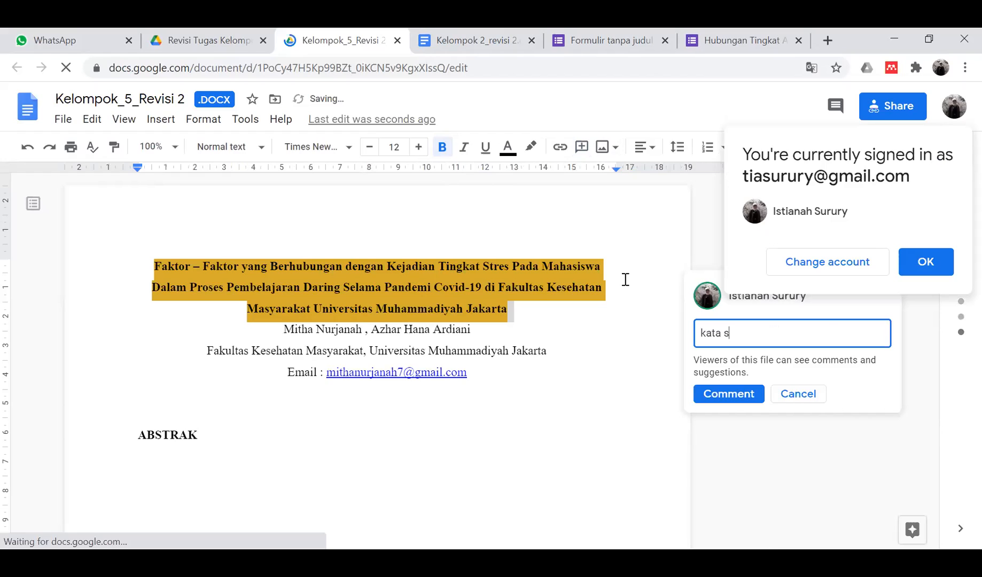
type("ambung jangan kapital")
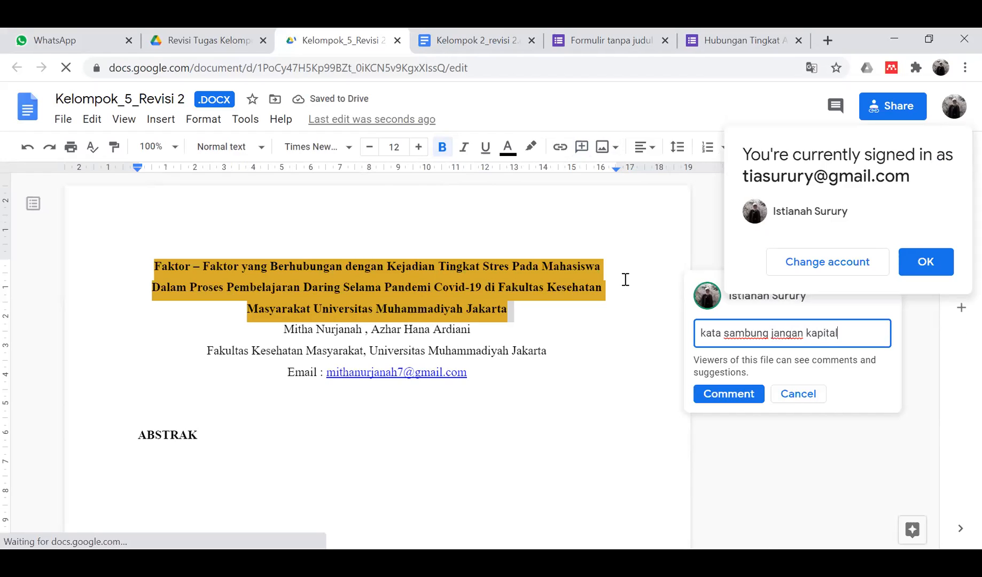
type(" di awa")
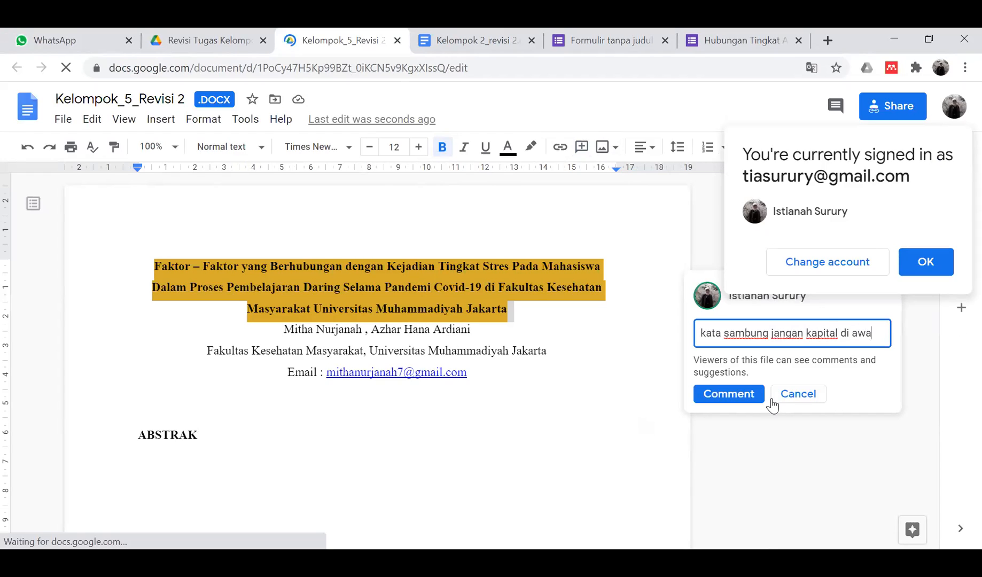
type("l")
left_click(747, 396)
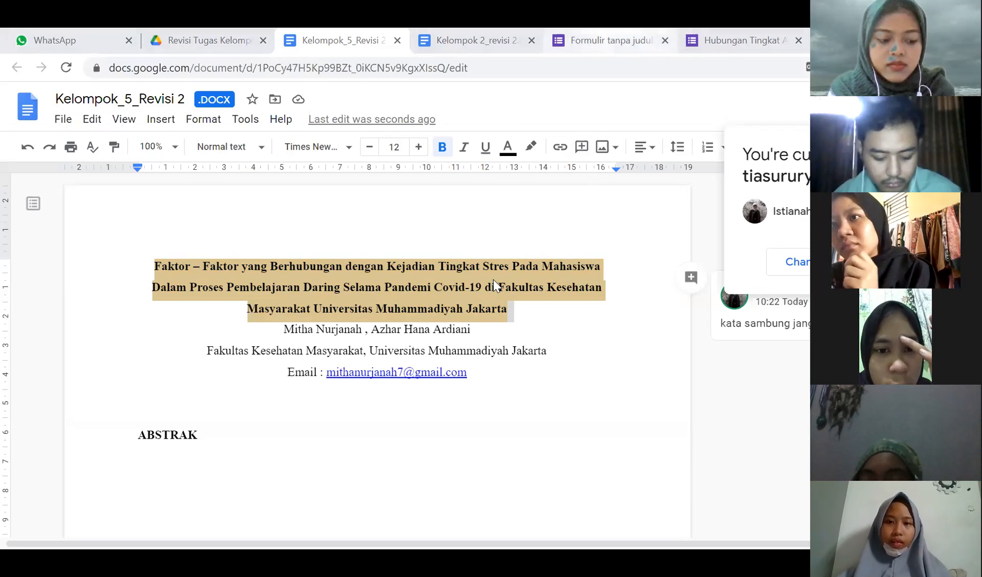
- Switch to the untitled stress questionnaire, scroll to the top, and open its Settings
left_click(610, 40)
scroll(408, 234, "up", 5)
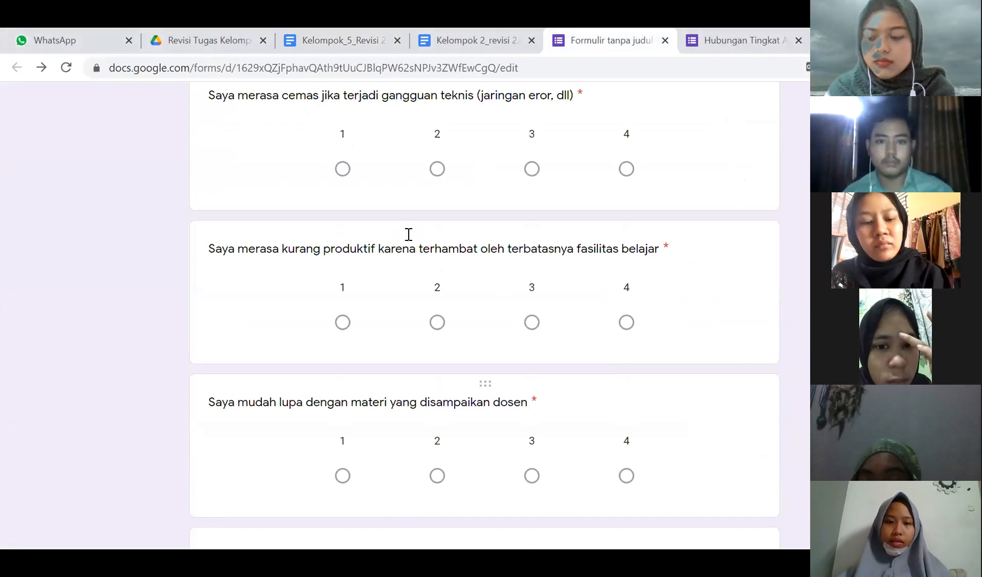
scroll(409, 234, "up", 10)
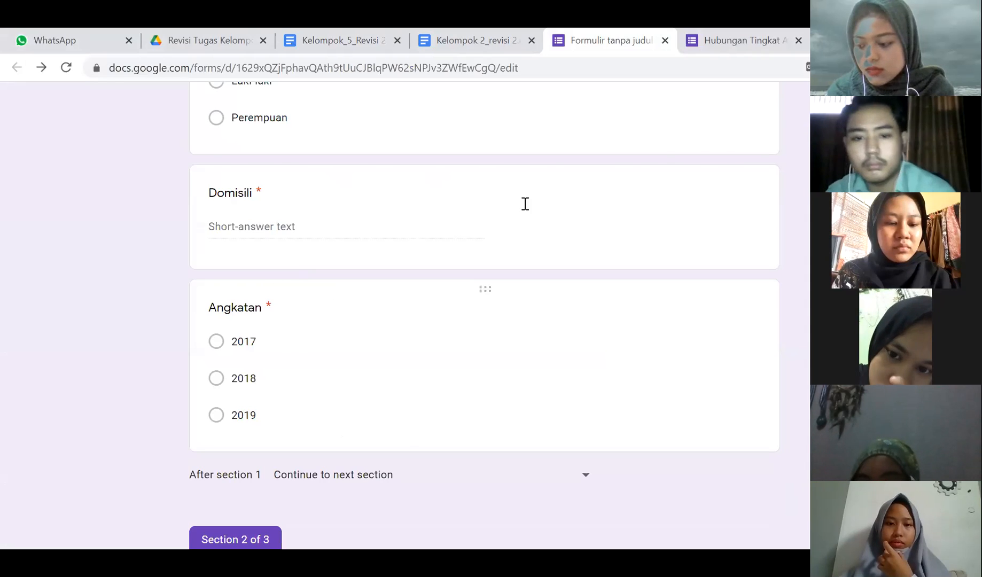
scroll(525, 204, "up", 15)
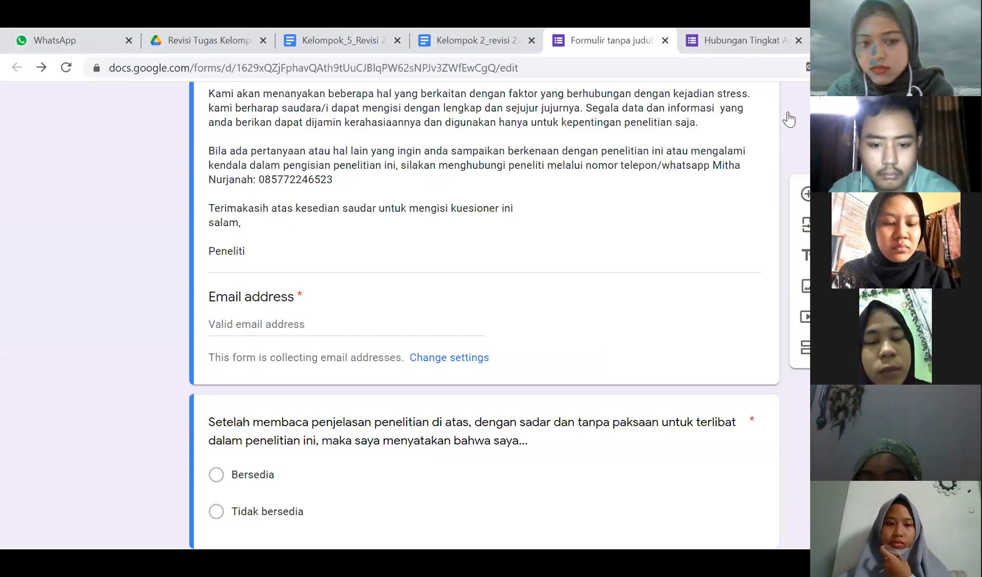
left_click(448, 357)
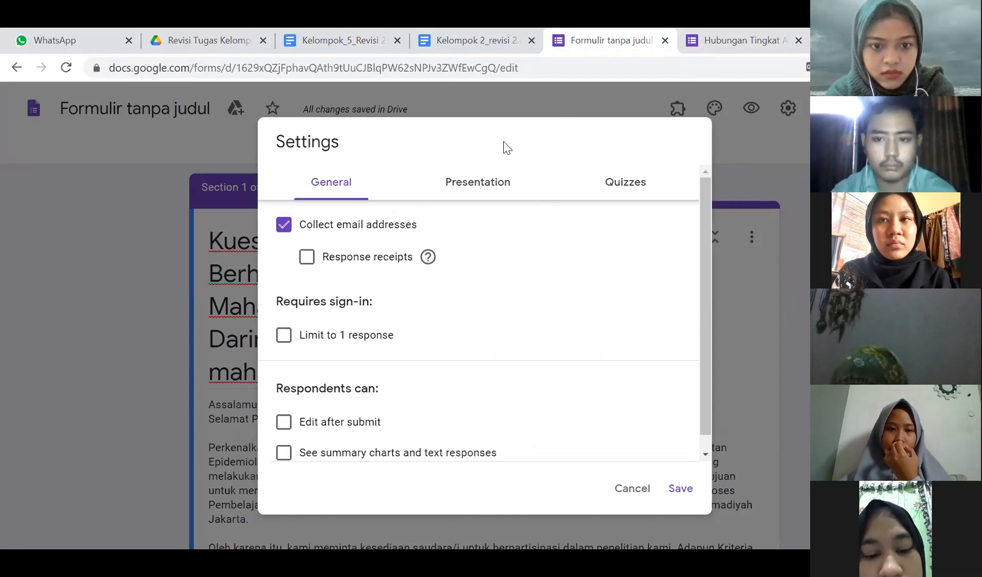
- Cancel the Settings dialog without changes and return to the form editor
left_click_drag(504, 146, 404, 112)
left_click(434, 137)
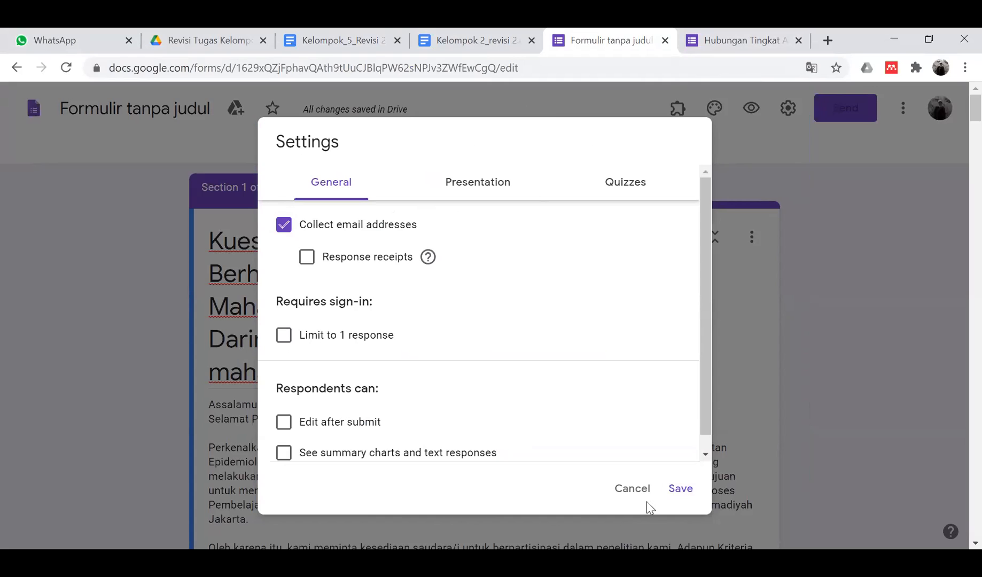
left_click(712, 426)
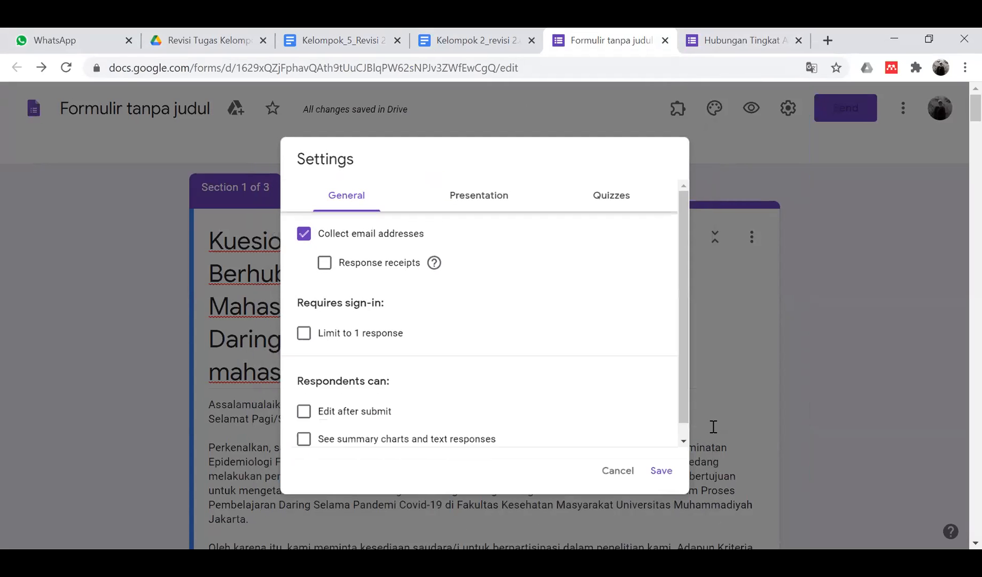
left_click(620, 517)
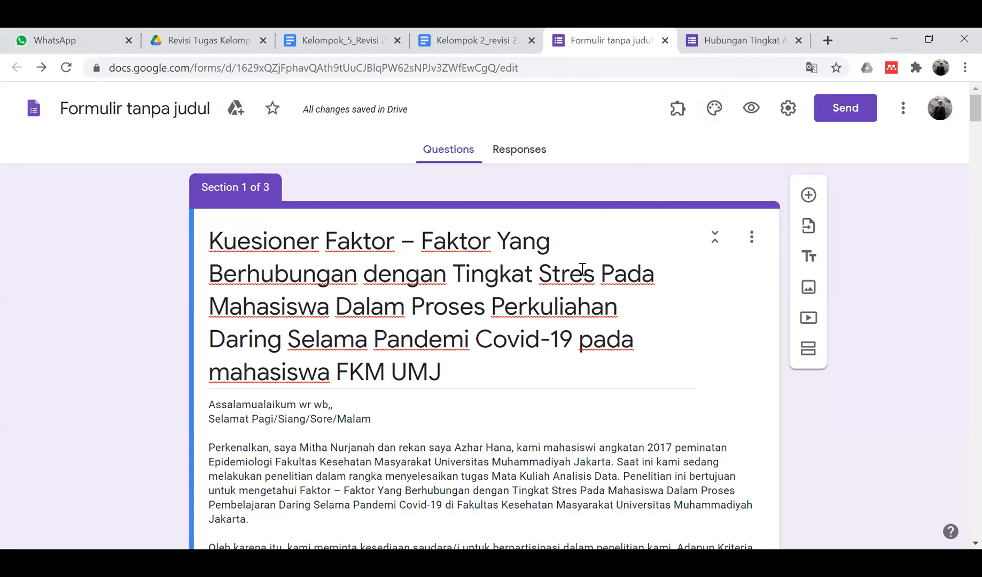
- Scroll to the form description and select, then deselect, its whole text
scroll(624, 321, "down", 1)
scroll(624, 321, "down", 4)
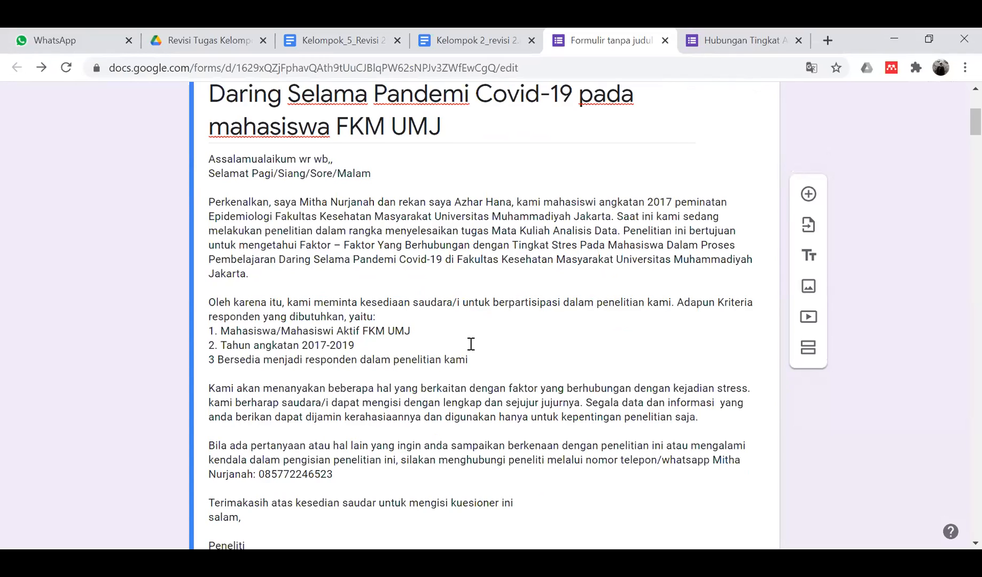
left_click(510, 247)
key("ctrl+a")
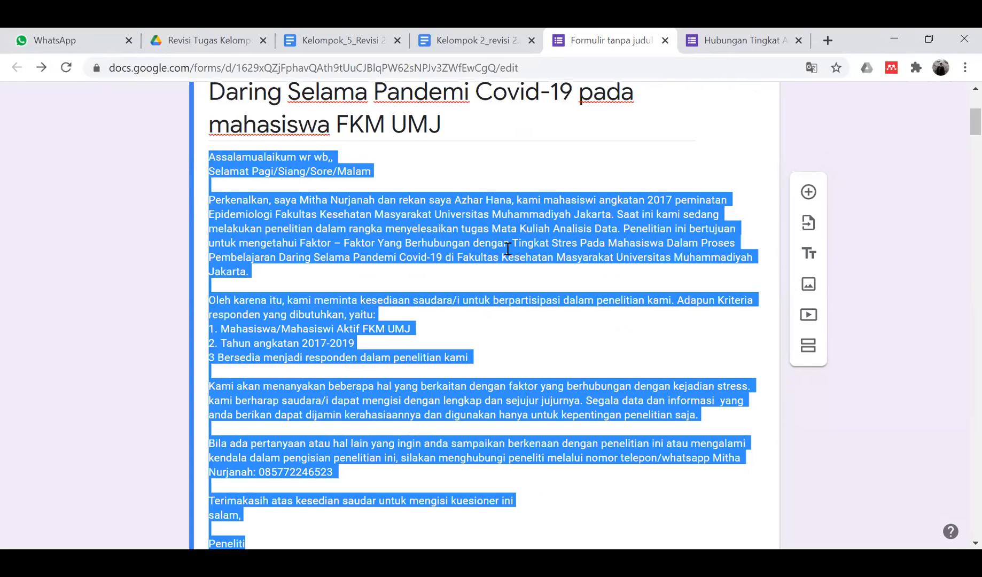
left_click(507, 249)
- Scroll through the form, then return to the Kelompok 2_revisi 2 document
scroll(507, 249, "down", 2)
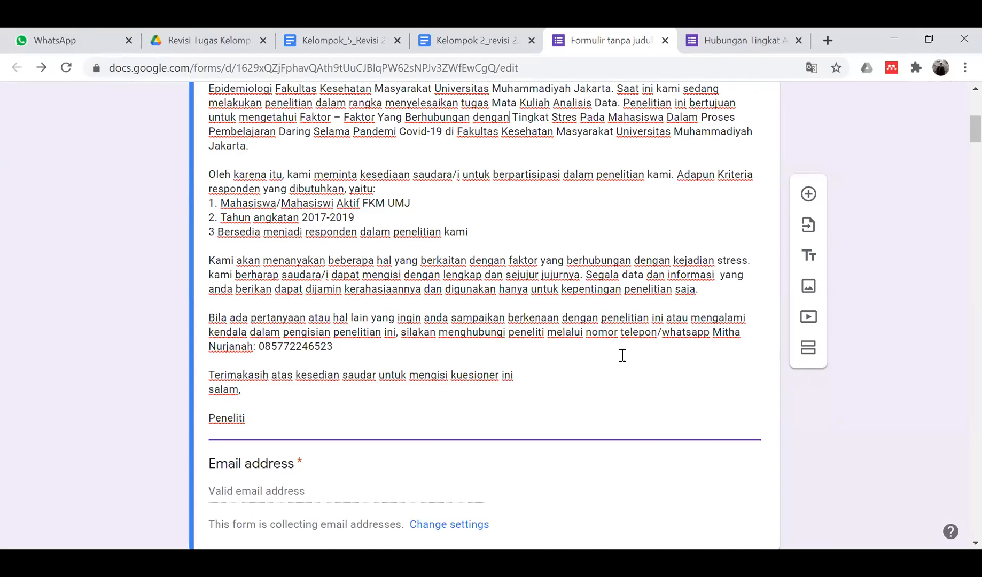
scroll(622, 355, "up", 7)
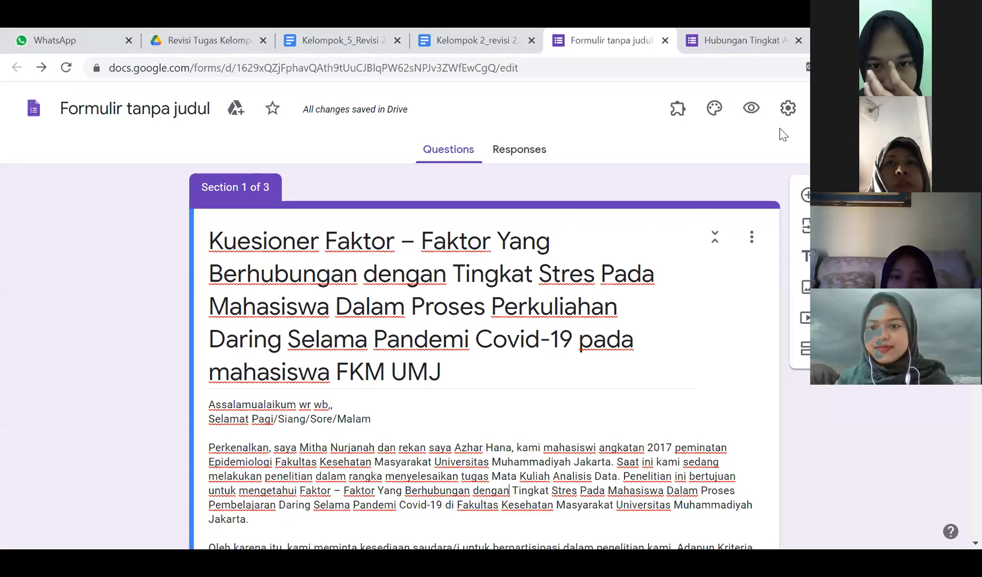
scroll(510, 267, "down", 1)
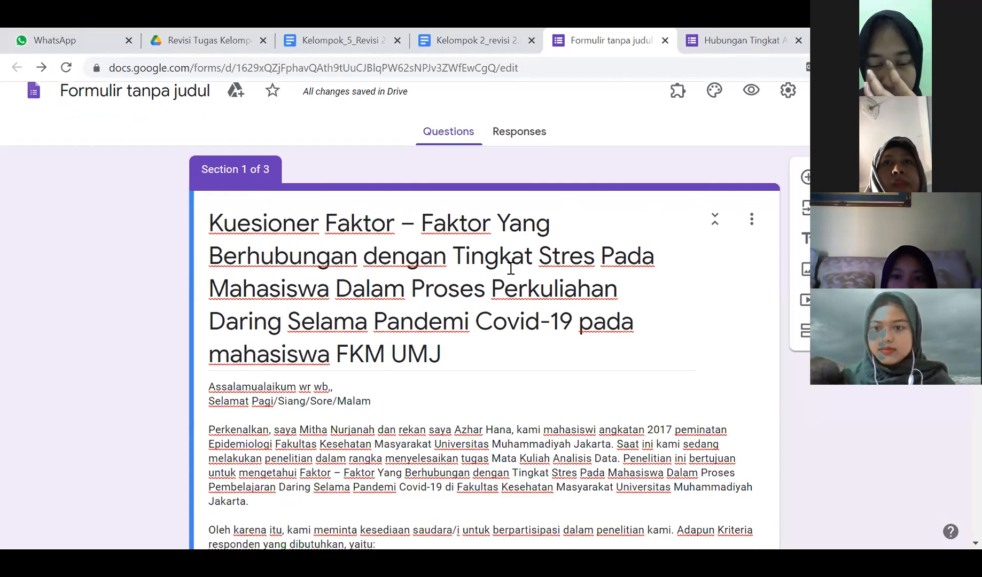
scroll(509, 267, "down", 10)
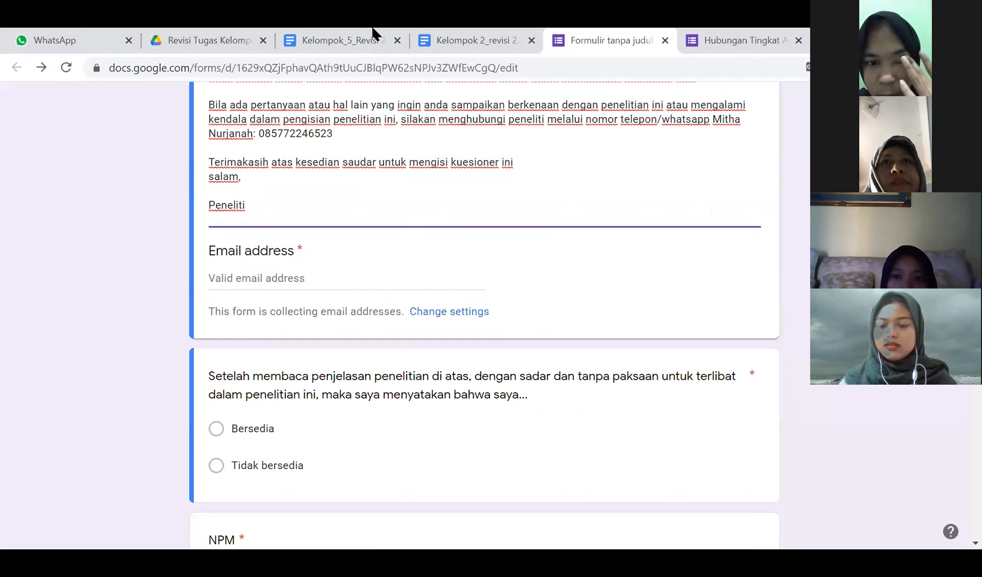
left_click(431, 32)
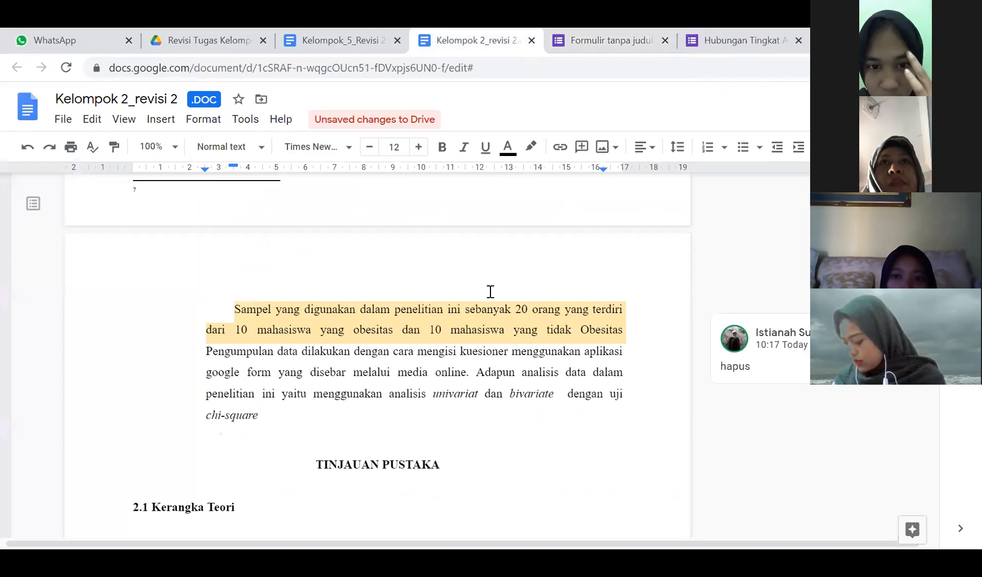
- Back in Kelompok_5_Revisi 2, correct 'Corona virus' to 'Coronavirus'
scroll(490, 291, "up", 6)
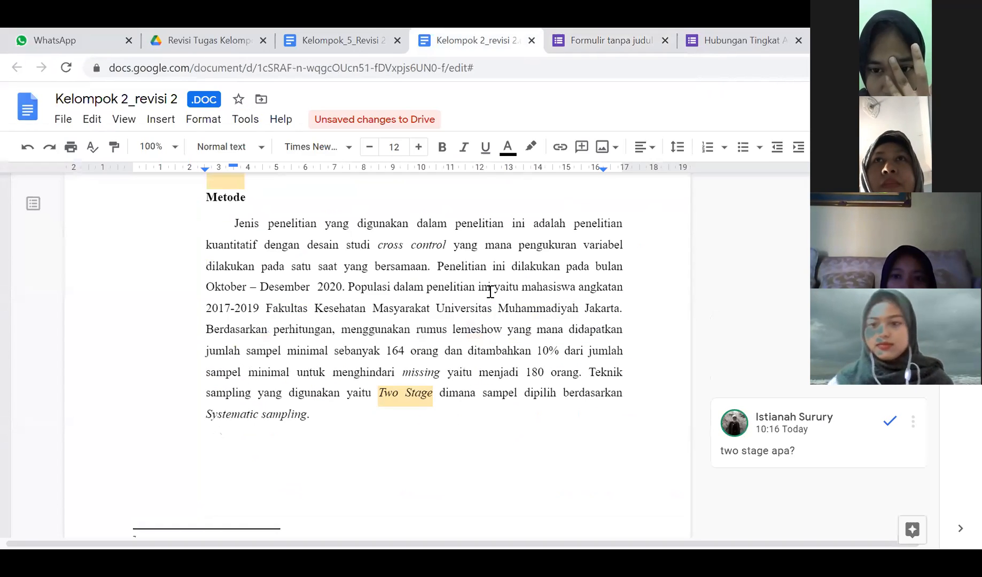
left_click(339, 33)
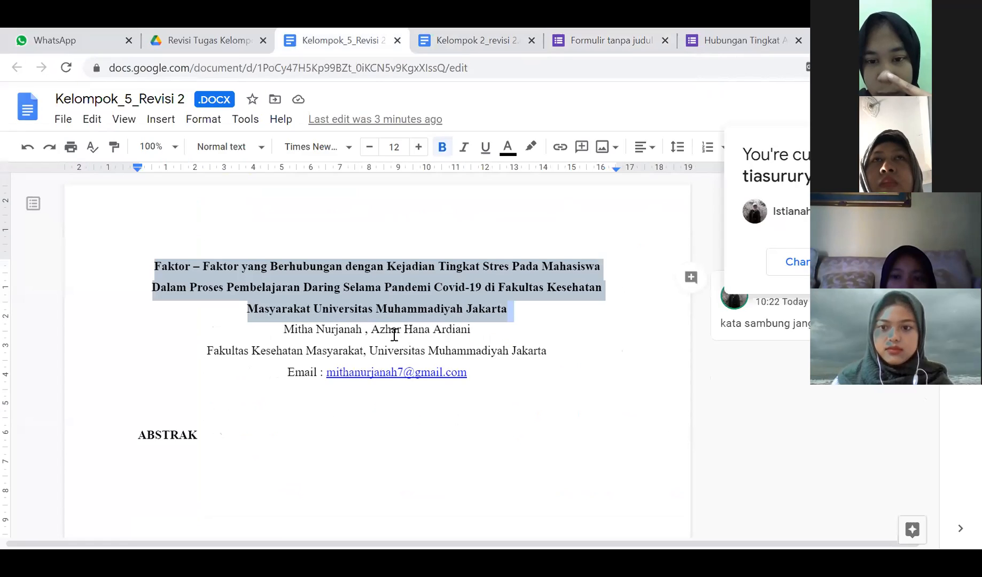
scroll(394, 334, "down", 10)
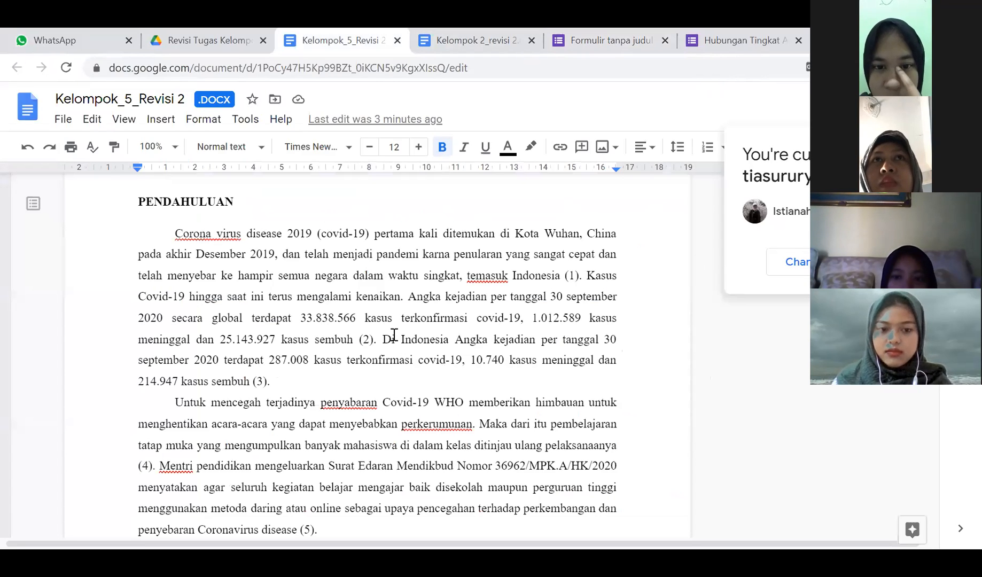
scroll(395, 334, "up", 10)
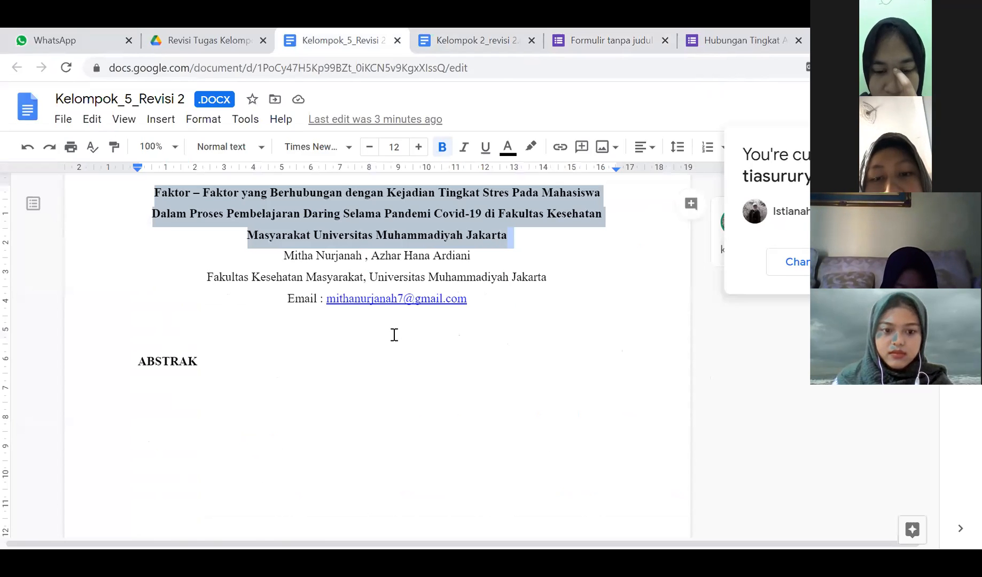
scroll(219, 203, "down", 10)
left_click(241, 243)
left_click(224, 222)
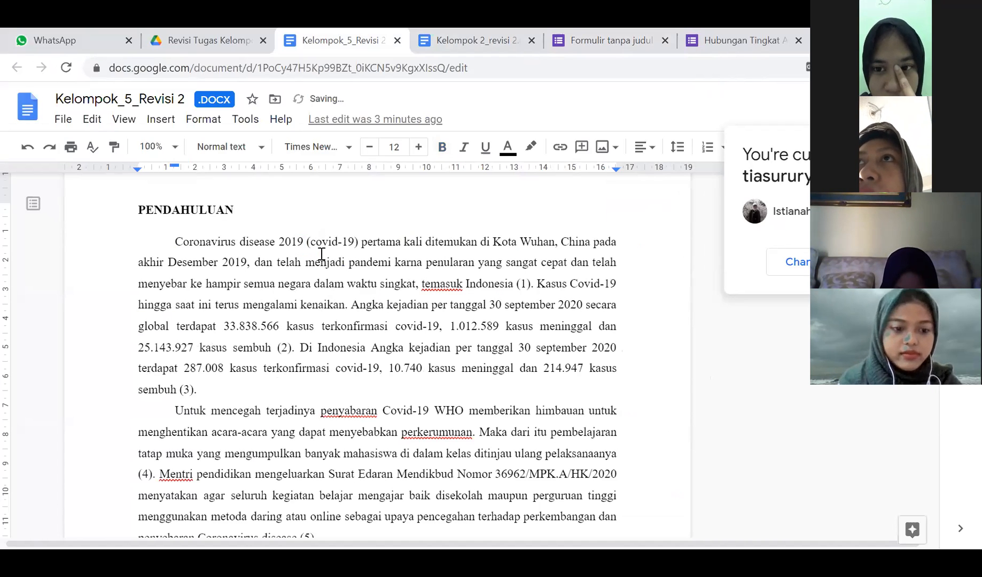
- Correct the misspelling 'temasuk' to 'termasuk'
left_click(342, 243)
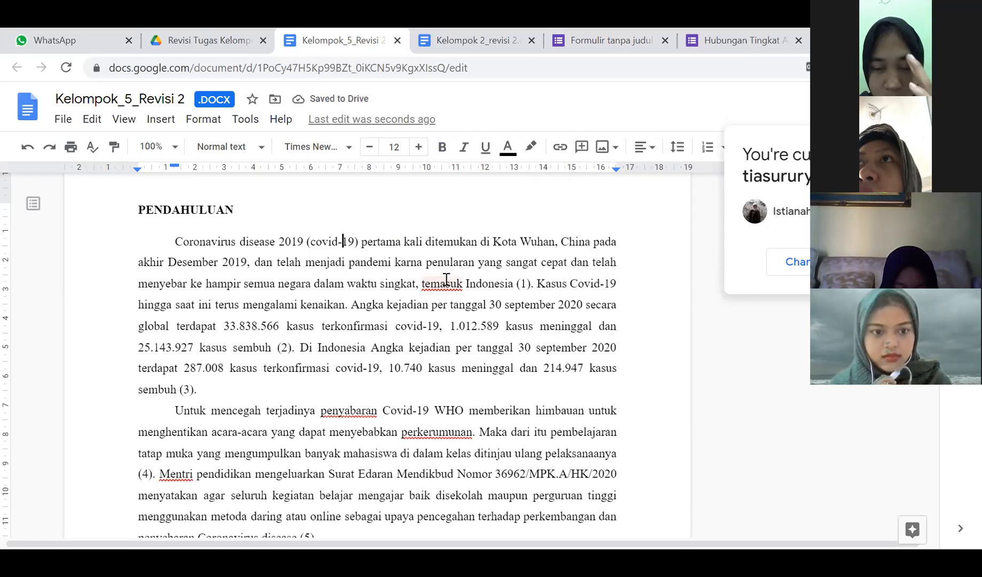
left_click(477, 303)
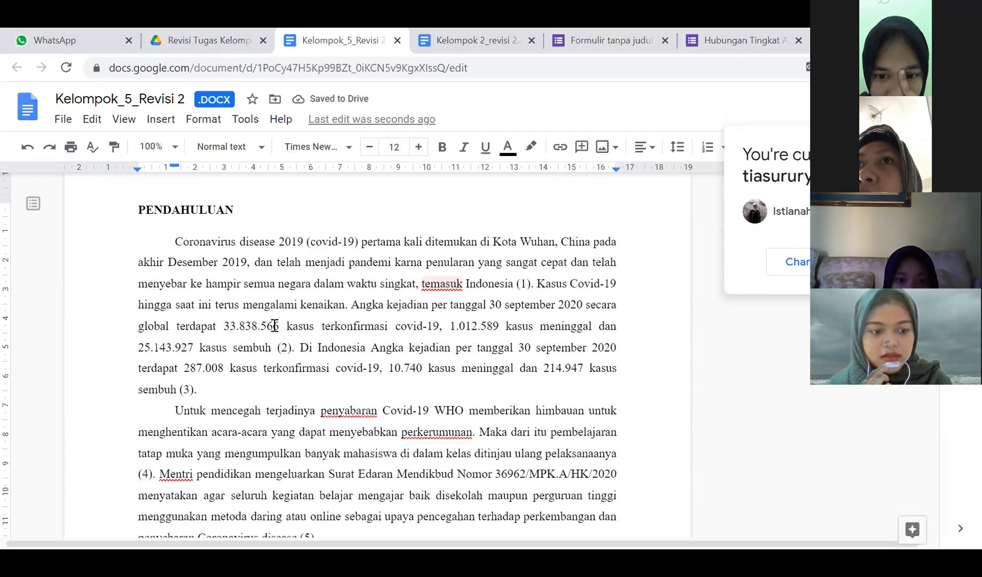
scroll(358, 344, "down", 2)
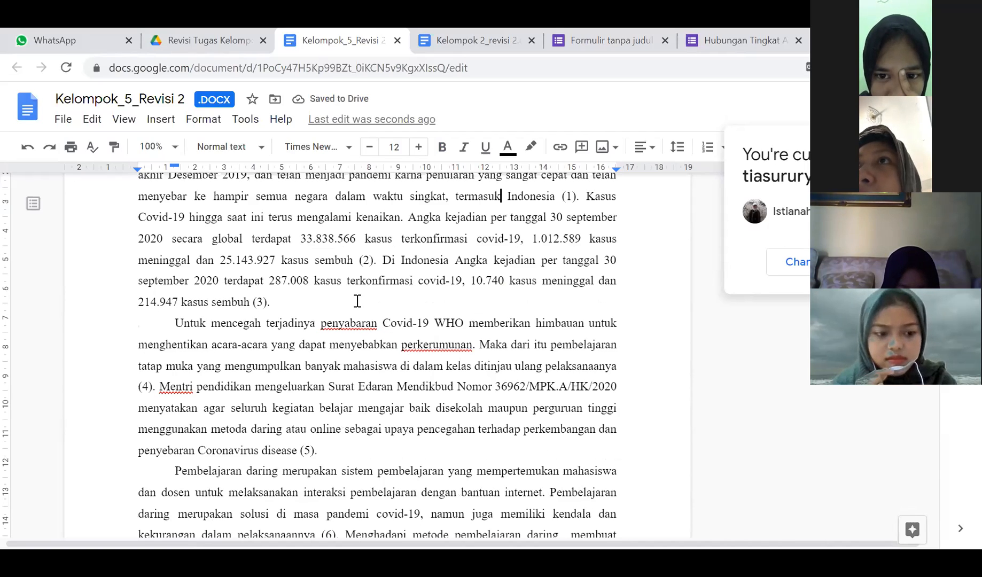
- Correct 'penyabaran' to 'penyebaran', check the suggestion for 'perkerumunan', and scroll to the next page
double_click(458, 350)
left_click(471, 362)
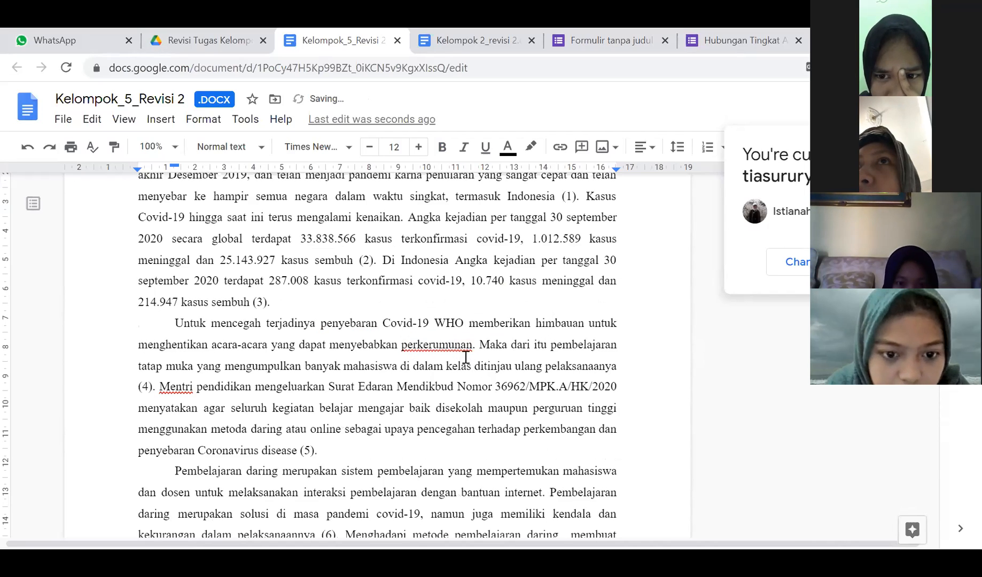
left_click(455, 346)
scroll(379, 370, "down", 2)
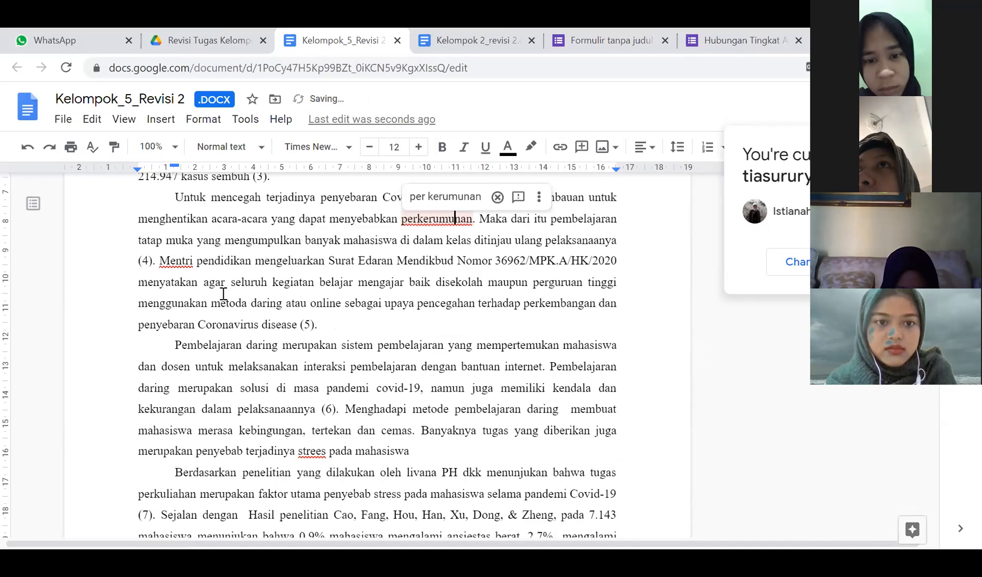
scroll(224, 293, "down", 3)
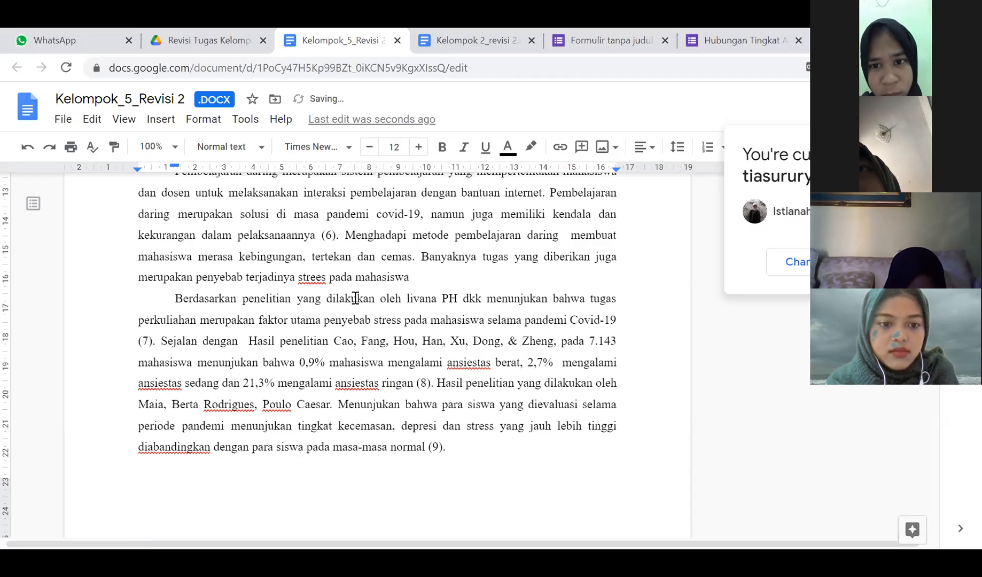
scroll(331, 307, "down", 7)
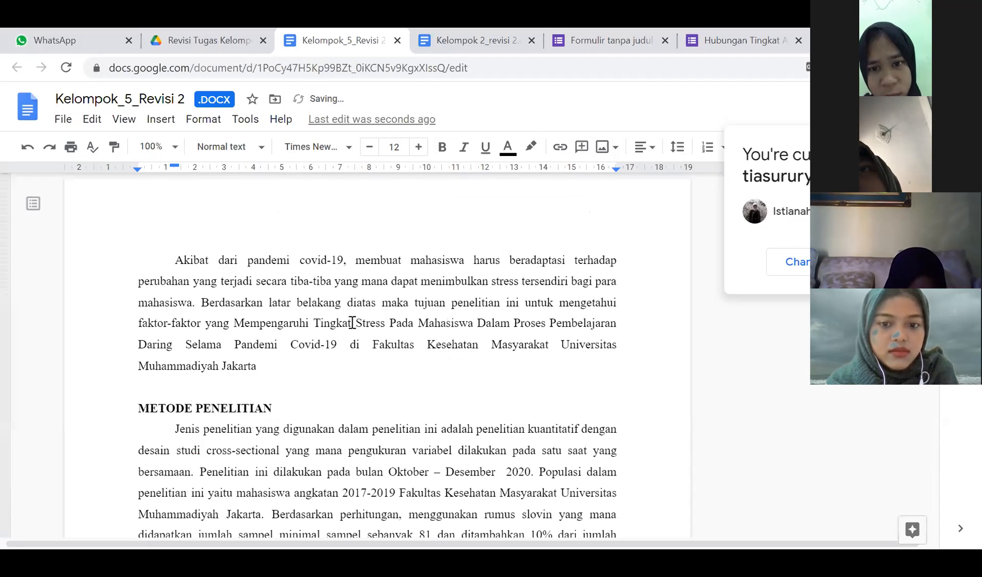
- Start marking the title-case research title phrase, and keep the page instead of reloading it
left_click(235, 323)
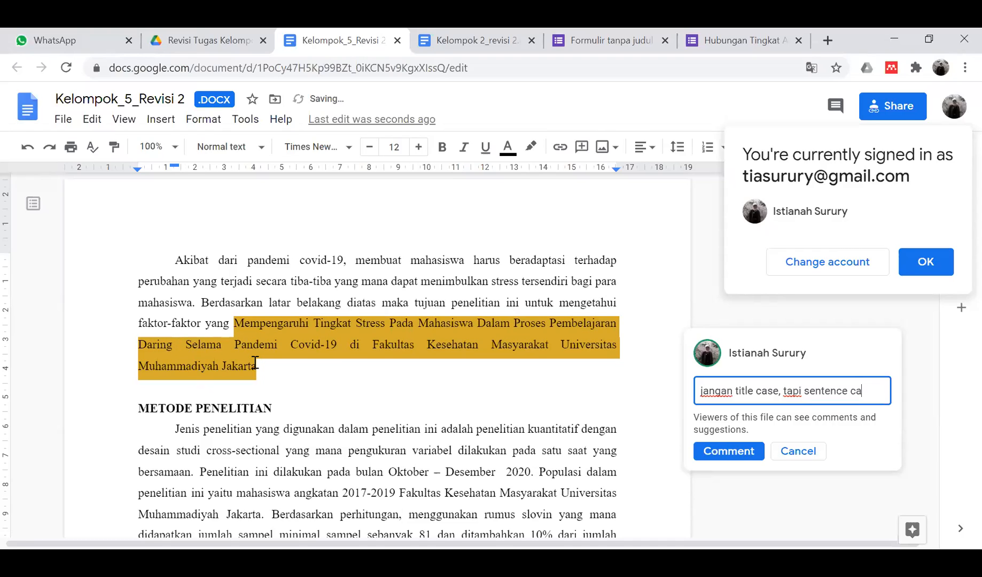
scroll(255, 363, "down", 2)
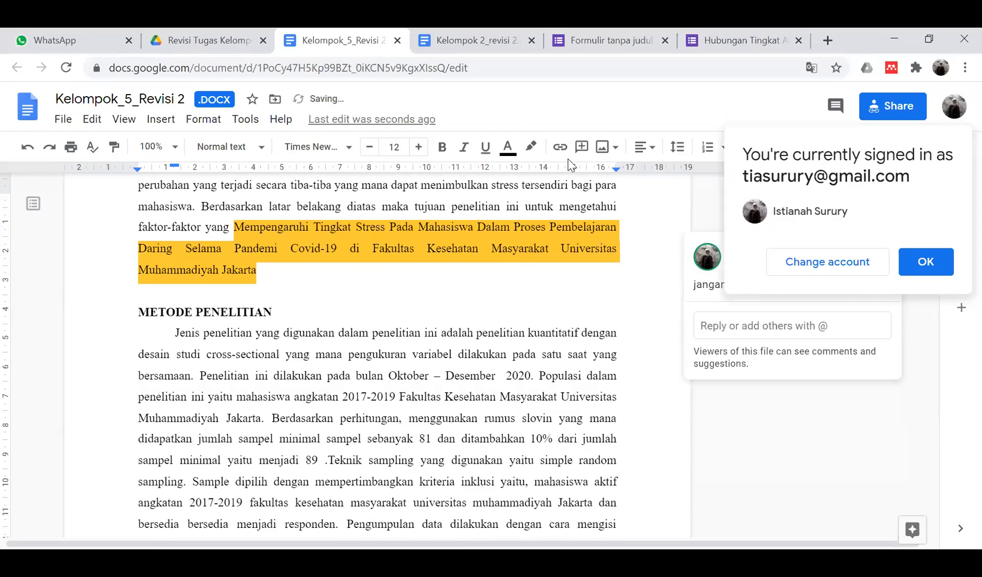
left_click(624, 153)
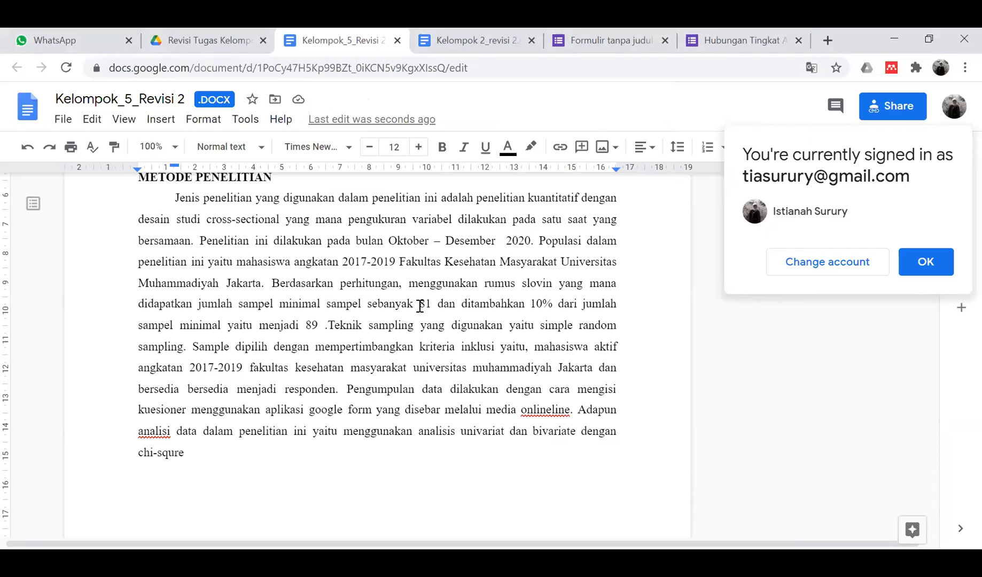
left_click_drag(306, 325, 319, 324)
left_click(586, 326)
left_click(542, 410)
left_click(569, 419)
left_click(547, 410)
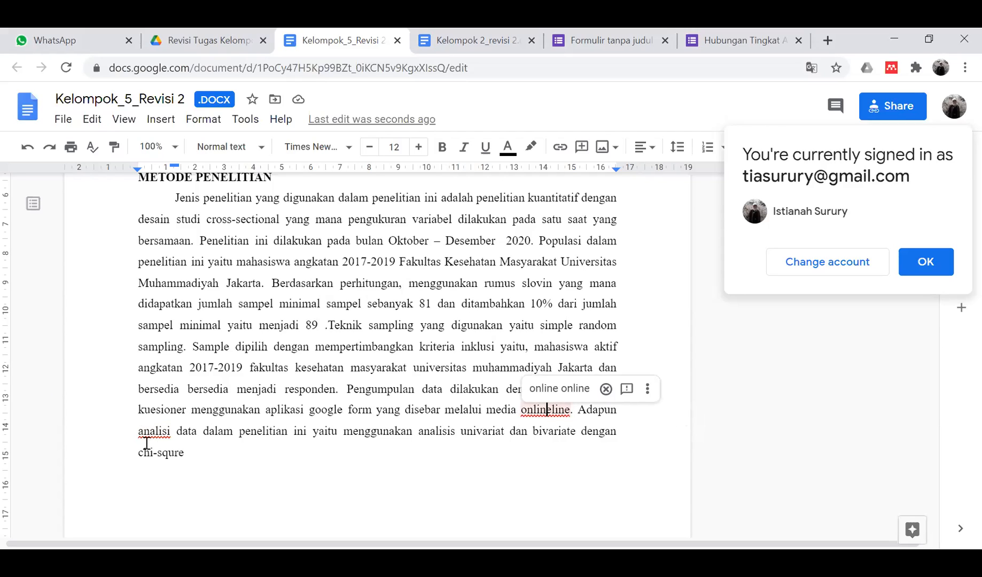
left_click(162, 432)
- Look through the framework diagram and KUESIONER link, selecting the independent-variable text box
scroll(184, 435, "down", 1)
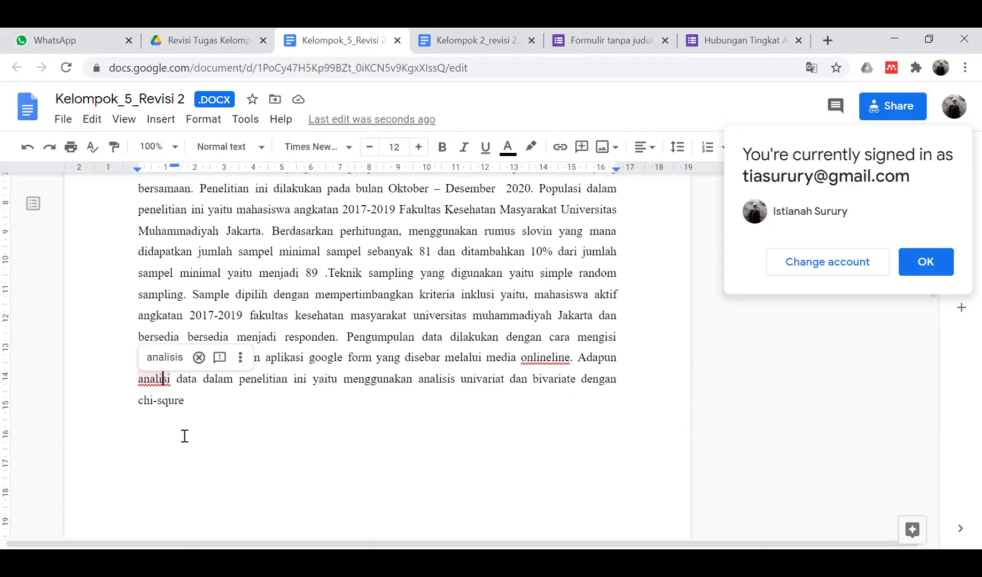
scroll(184, 435, "down", 15)
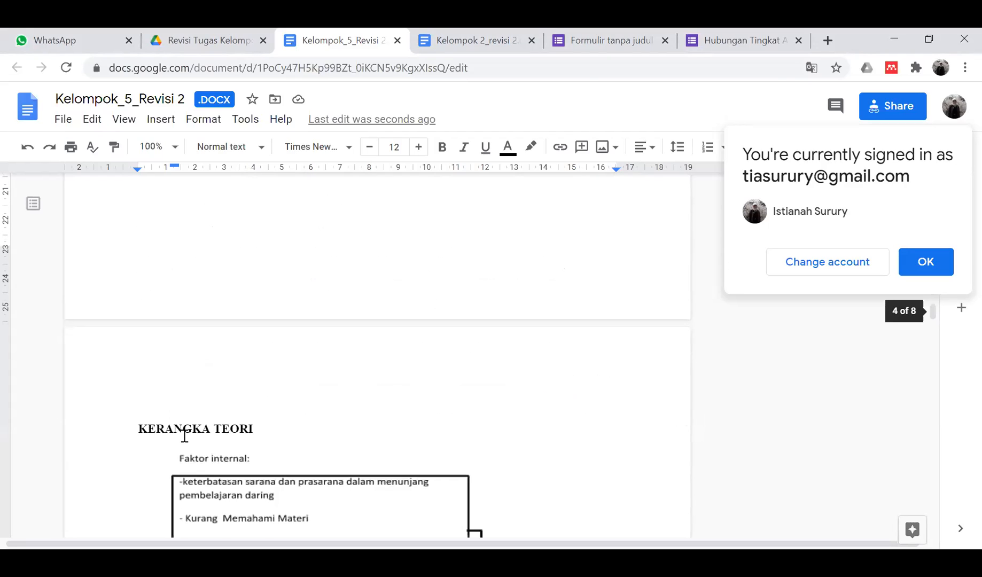
scroll(184, 436, "down", 12)
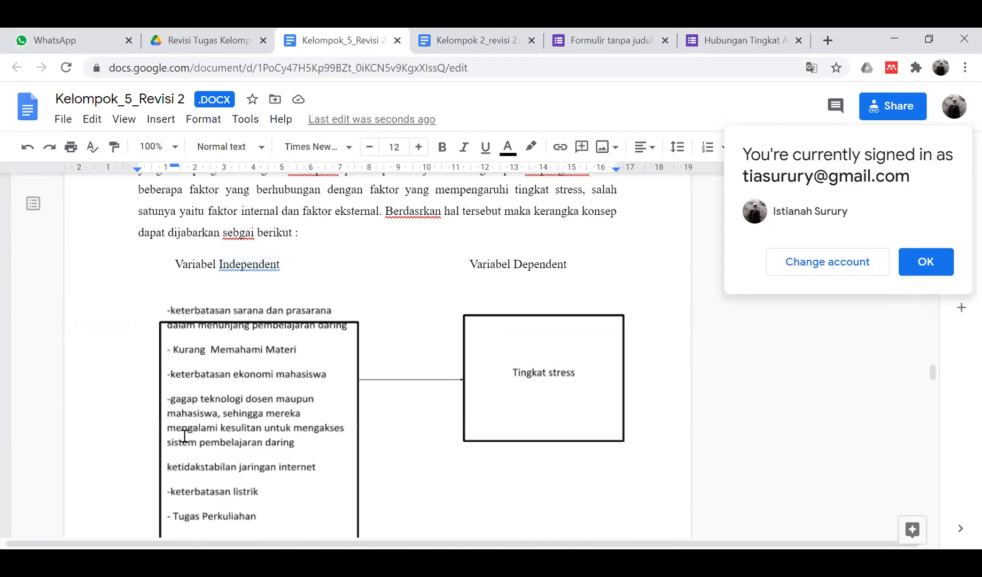
scroll(185, 436, "down", 2)
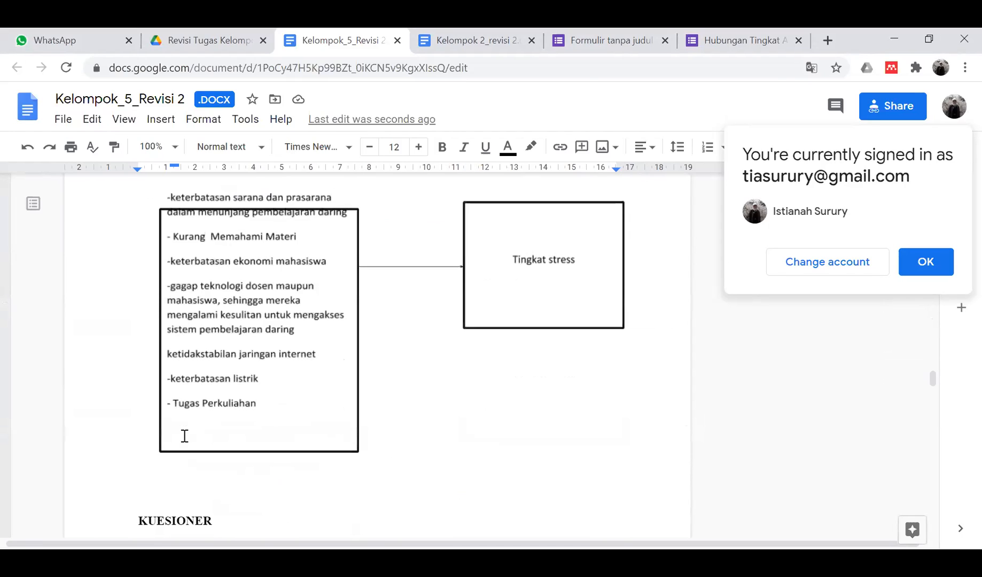
left_click(270, 275)
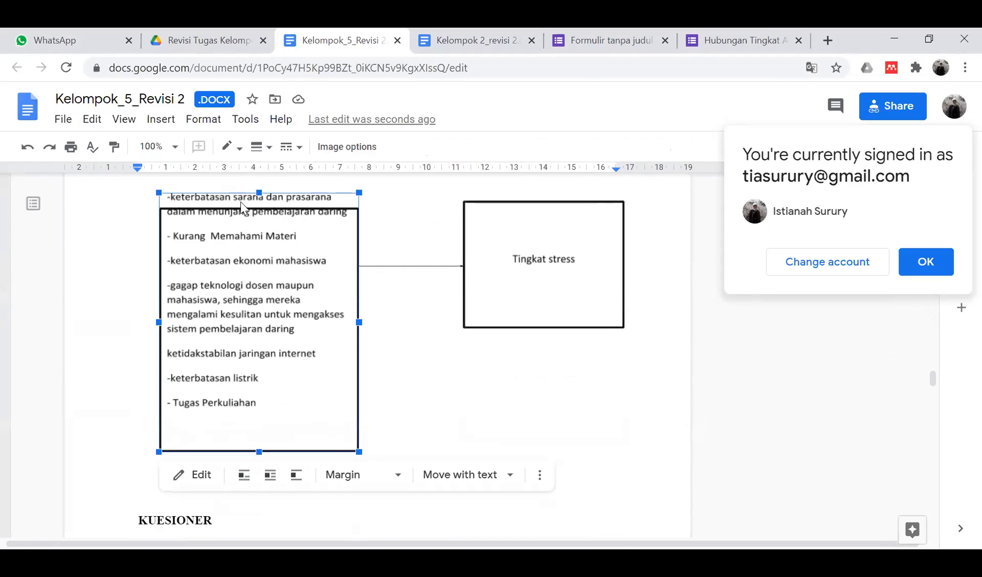
scroll(202, 301, "down", 2)
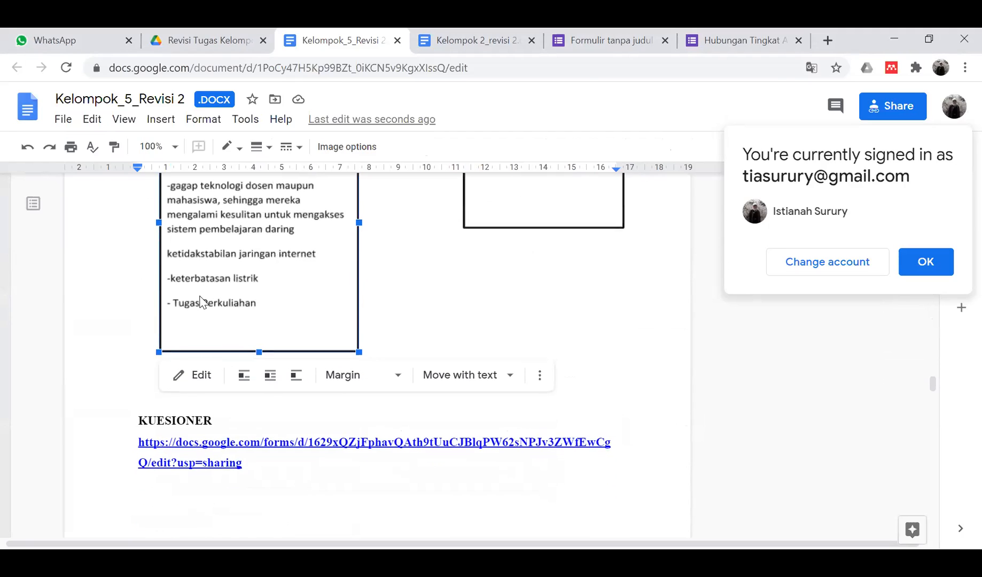
scroll(201, 297, "down", 4)
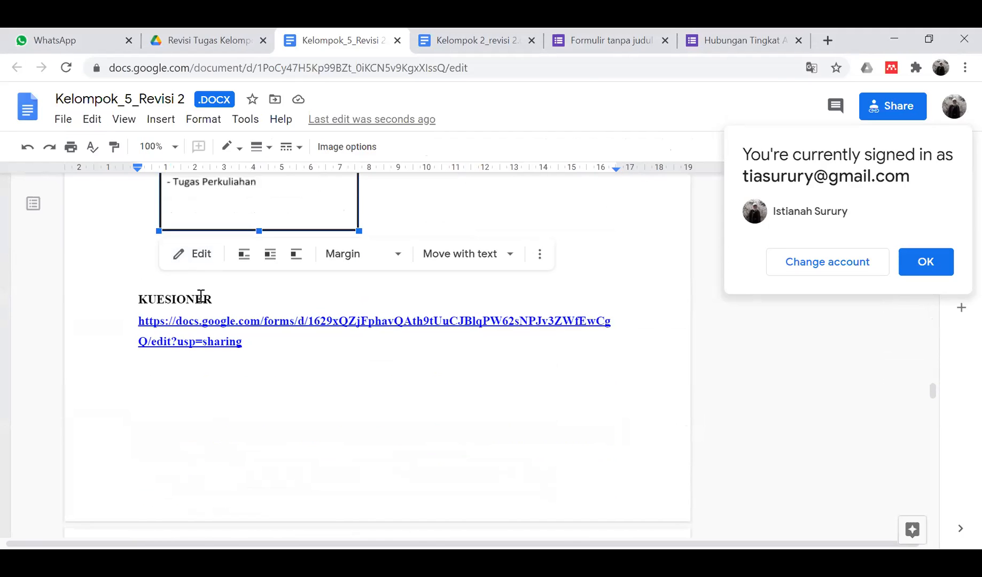
scroll(201, 295, "up", 3)
scroll(201, 295, "up", 4)
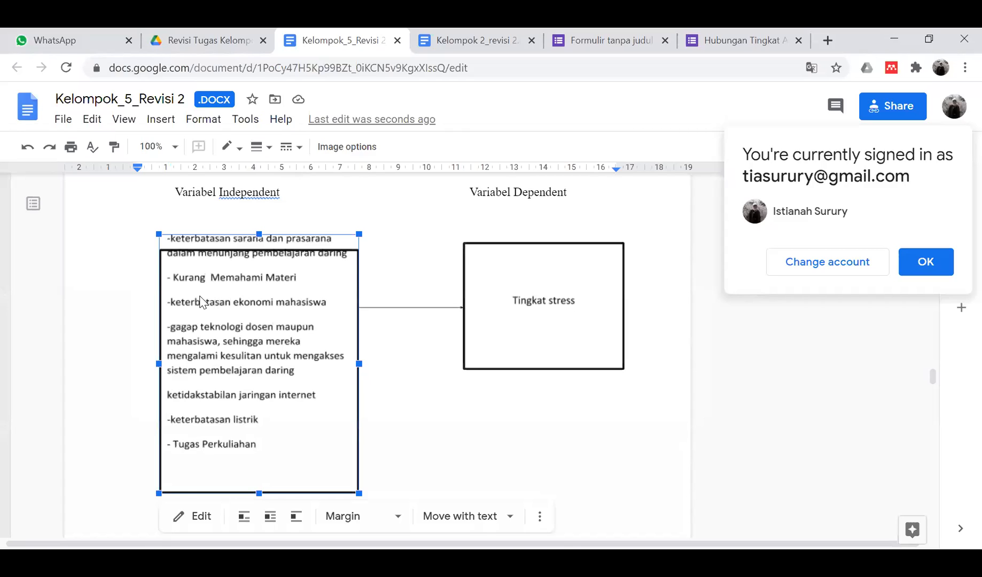
scroll(201, 300, "up", 1)
- Switch to the Formulir tanpa judul questionnaire form and scroll to its top
left_click(472, 40)
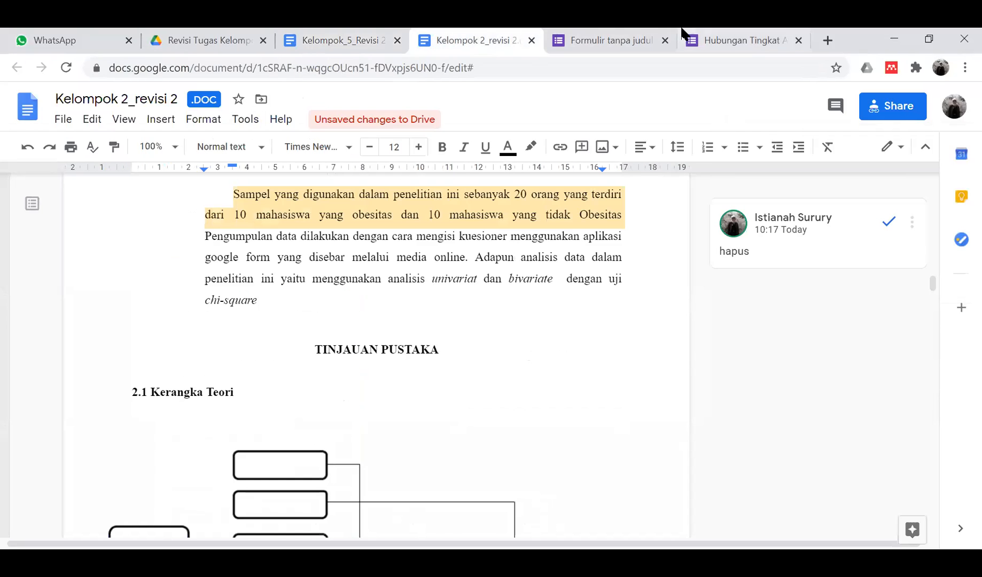
left_click(641, 33)
scroll(478, 240, "up", 4)
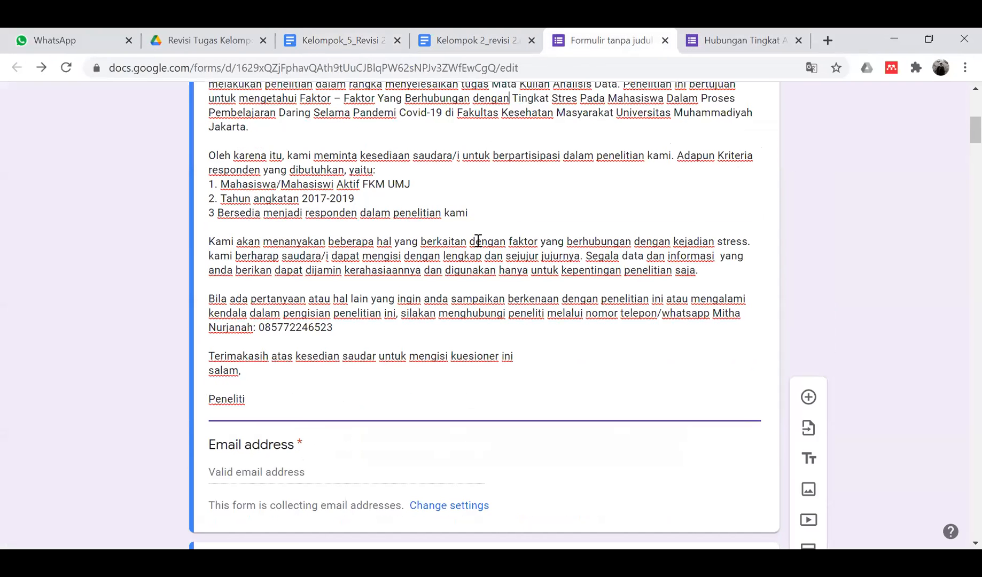
scroll(342, 229, "up", 3)
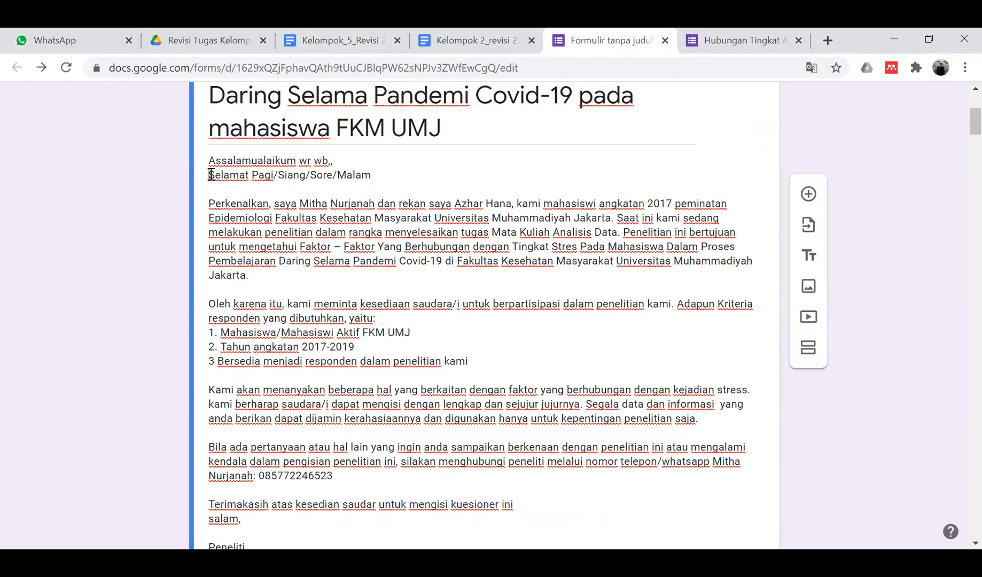
- Delete the 'Selamat Pagi/Siang/Sore/Malam' greeting line from the form description
left_click_drag(210, 176, 389, 173)
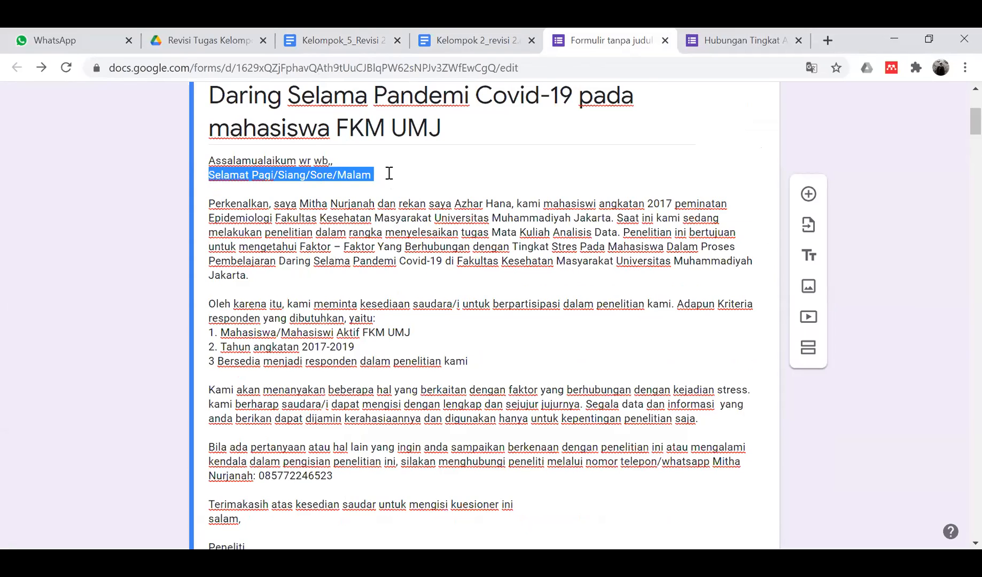
key("BackSpace")
key("BackSpace")
key("BackSpace")
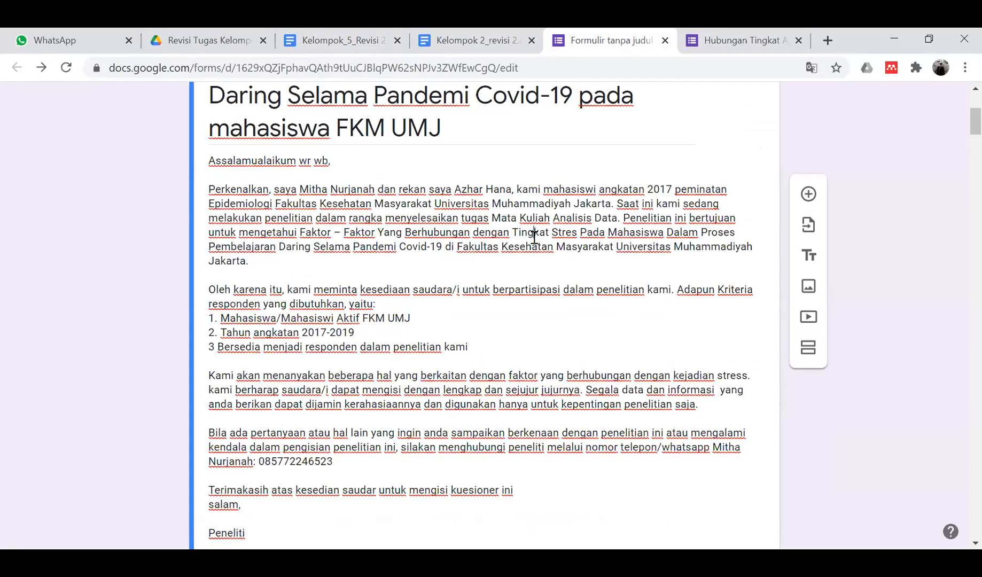
left_click(328, 244)
left_click(233, 289)
scroll(411, 352, "down", 1)
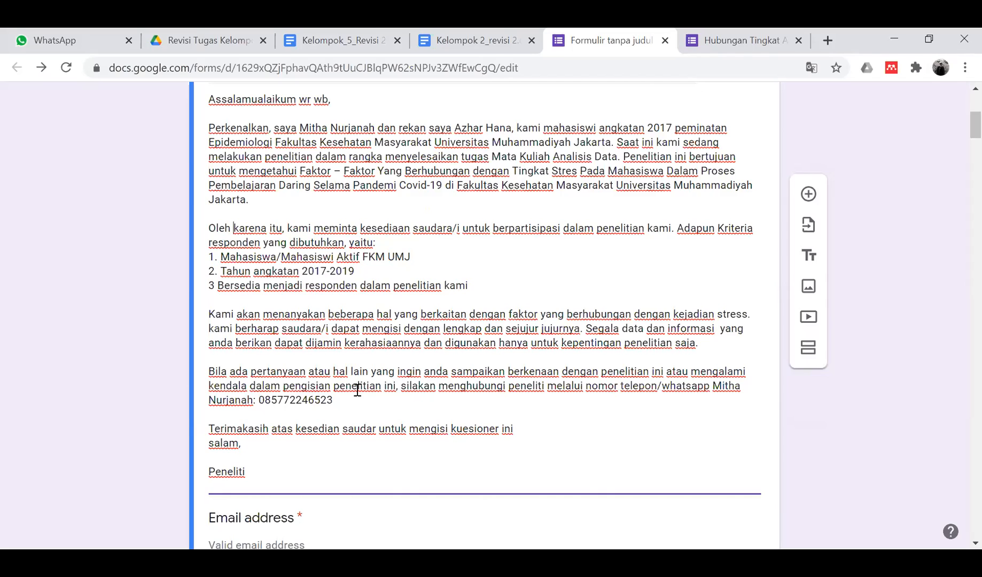
scroll(358, 387, "down", 1)
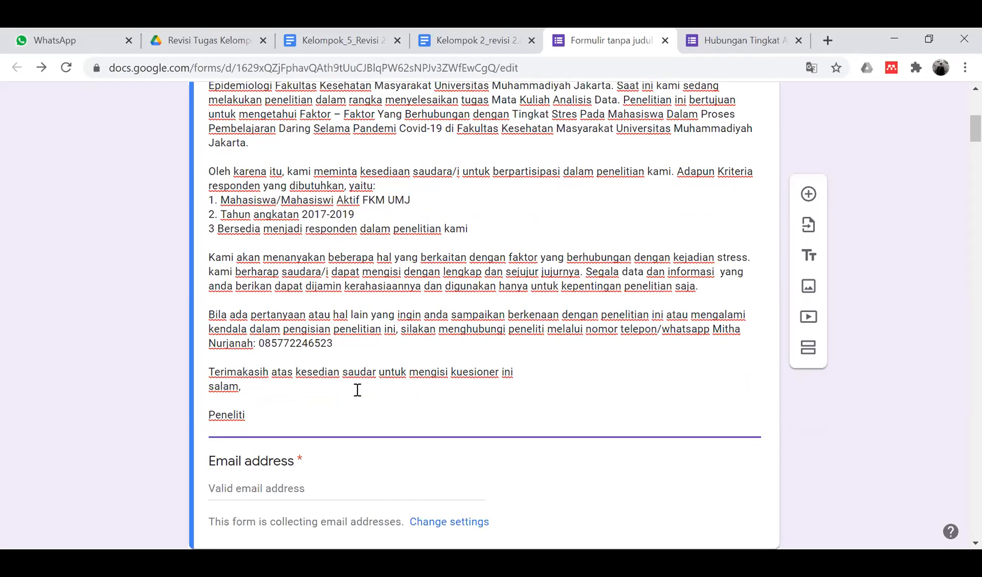
scroll(357, 390, "down", 2)
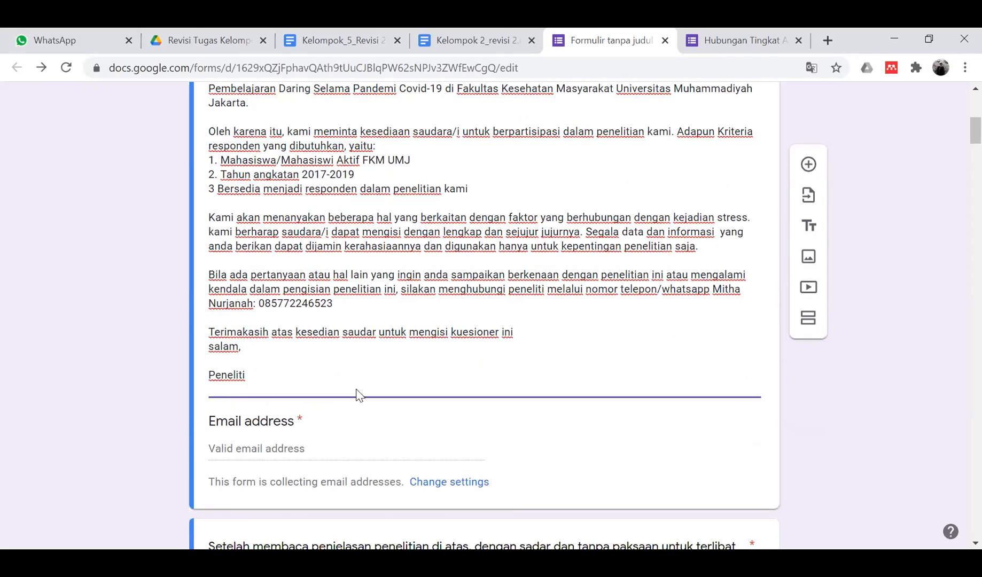
scroll(357, 395, "down", 5)
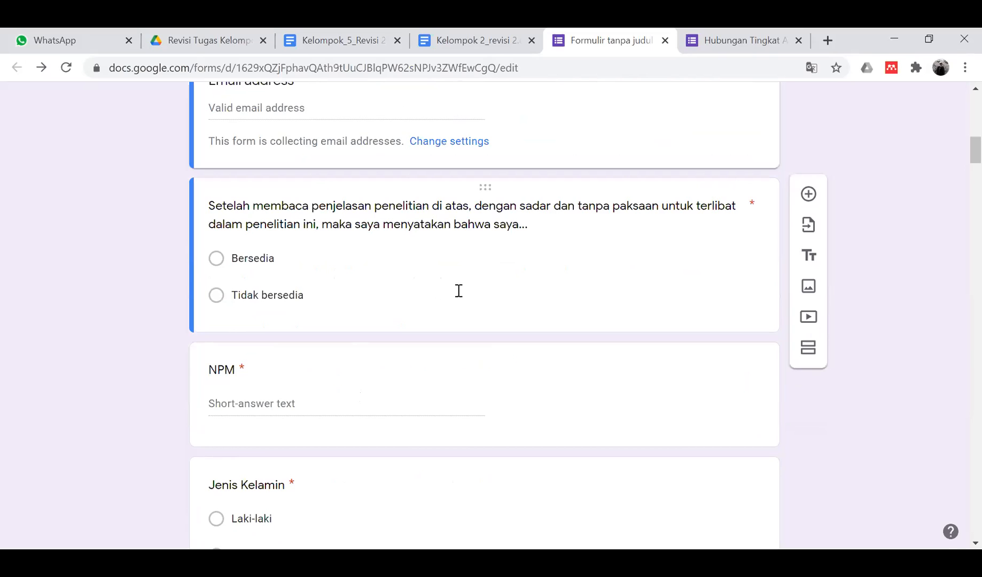
scroll(337, 327, "down", 3)
scroll(337, 327, "down", 2)
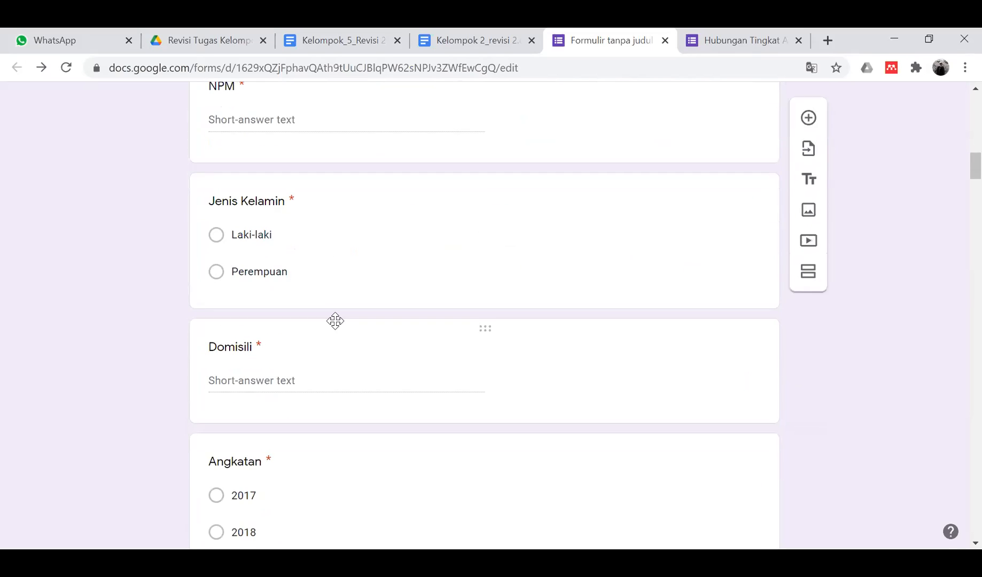
scroll(336, 325, "up", 2)
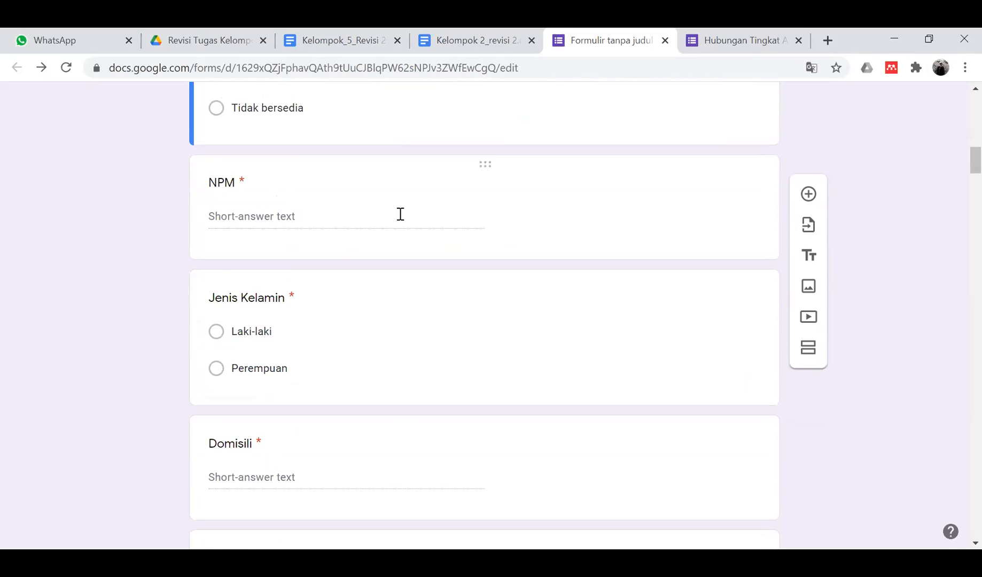
left_click(401, 218)
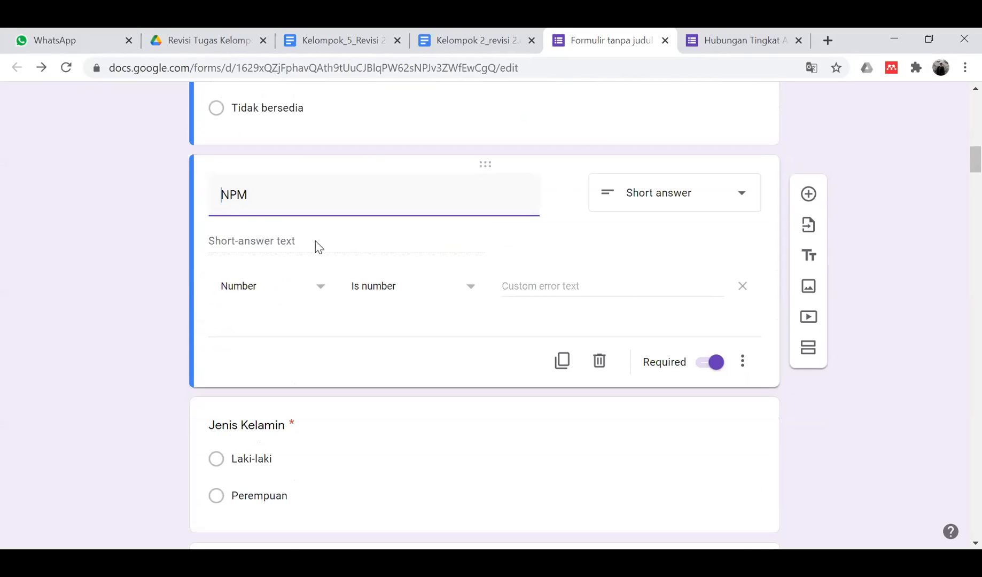
scroll(318, 247, "down", 2)
scroll(319, 246, "down", 8)
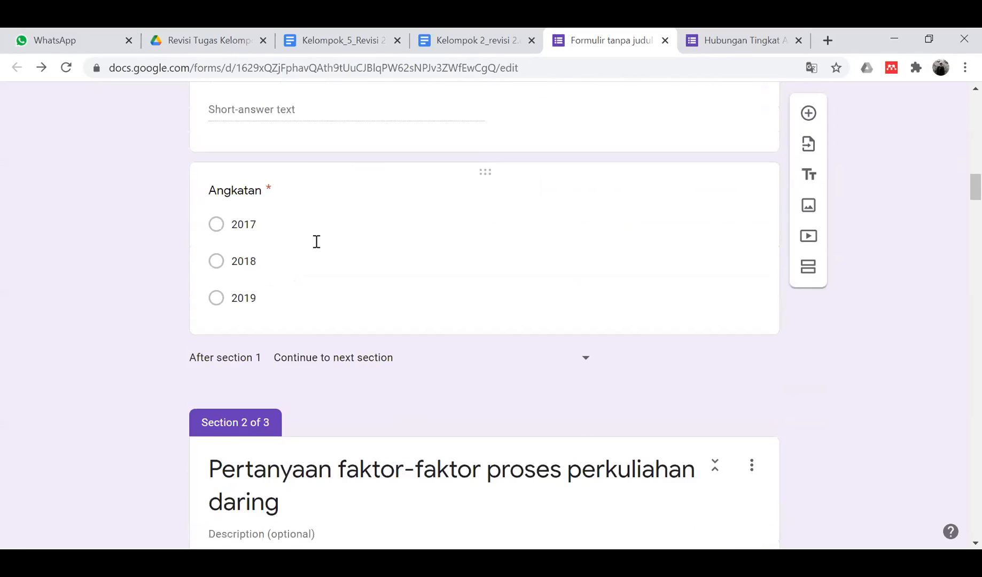
scroll(319, 246, "down", 1)
scroll(315, 243, "up", 10)
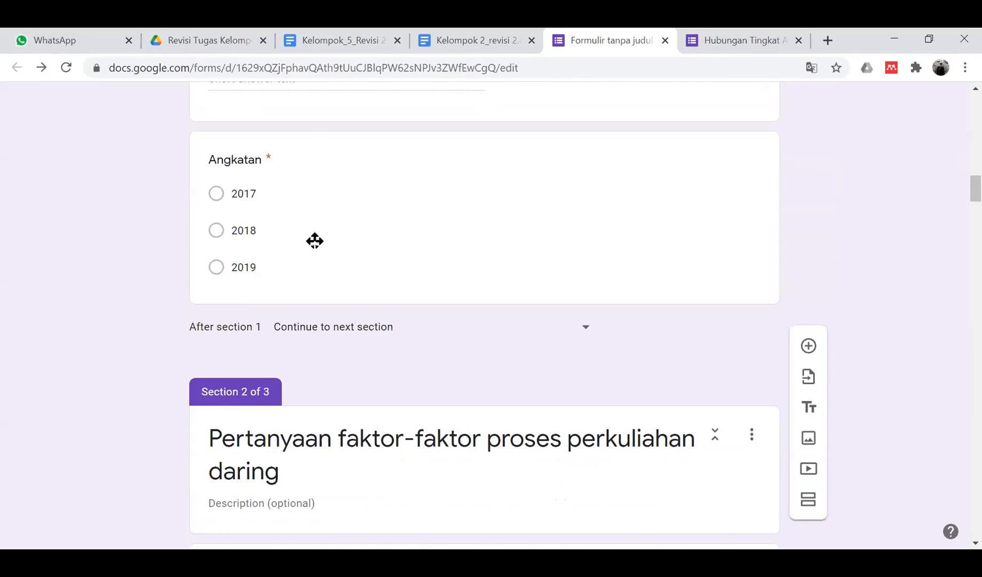
left_click(309, 301)
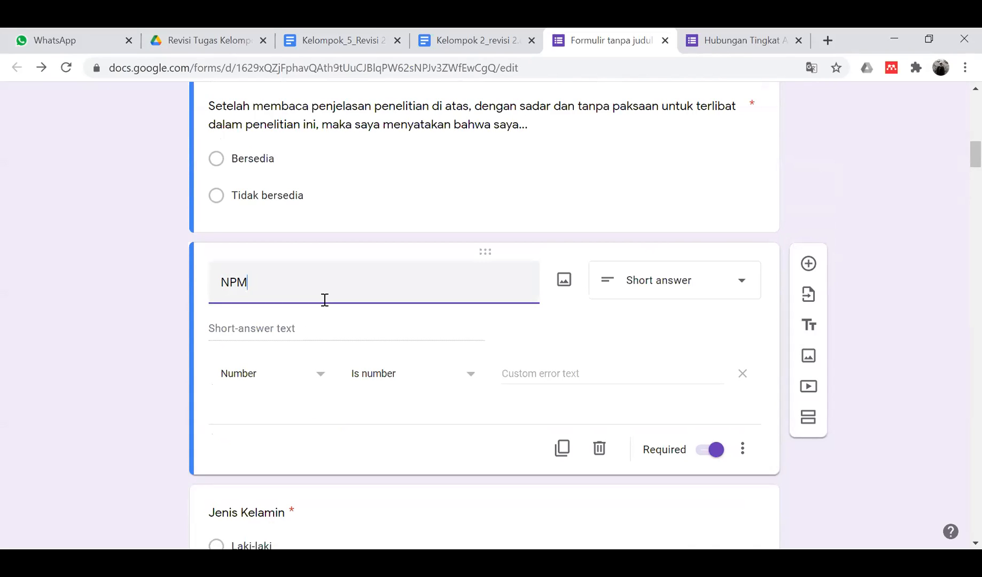
scroll(325, 301, "down", 1)
scroll(325, 307, "down", 2)
scroll(324, 301, "down", 7)
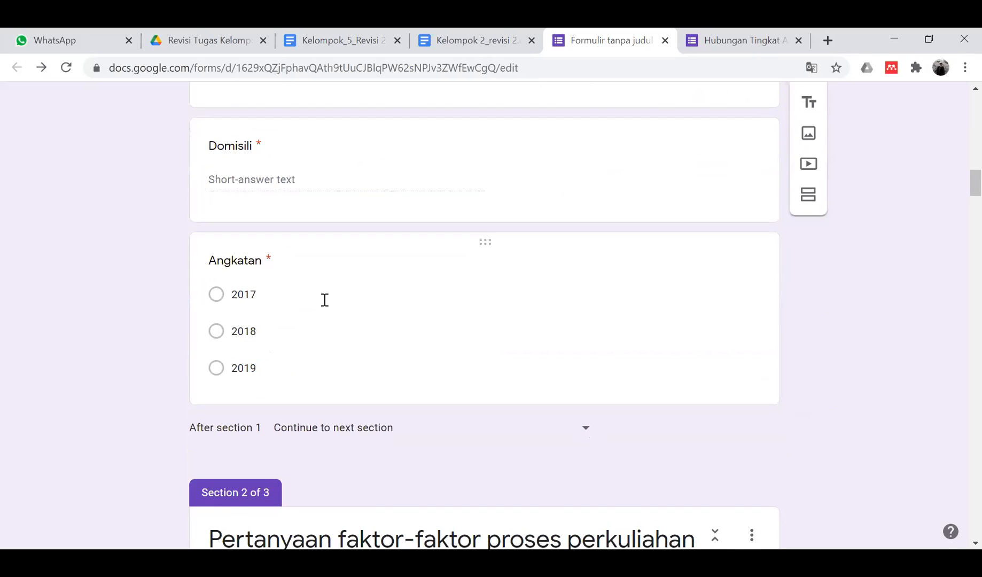
scroll(325, 300, "down", 6)
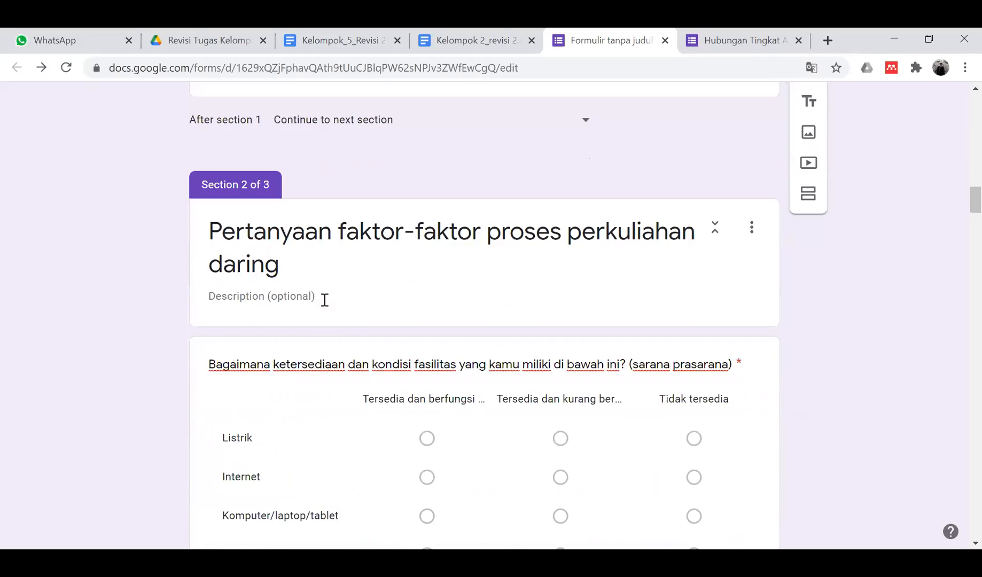
scroll(325, 300, "down", 2)
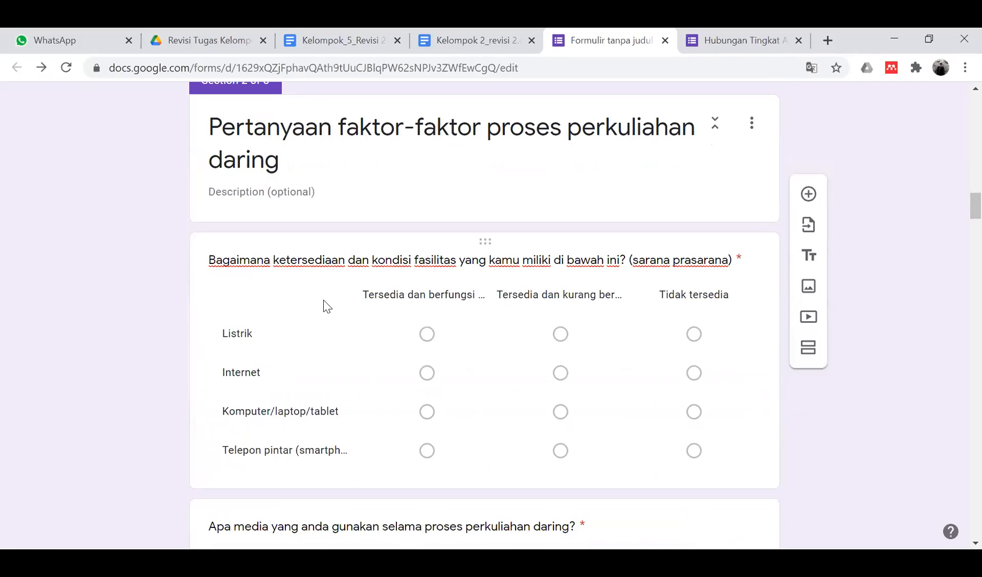
scroll(324, 304, "down", 2)
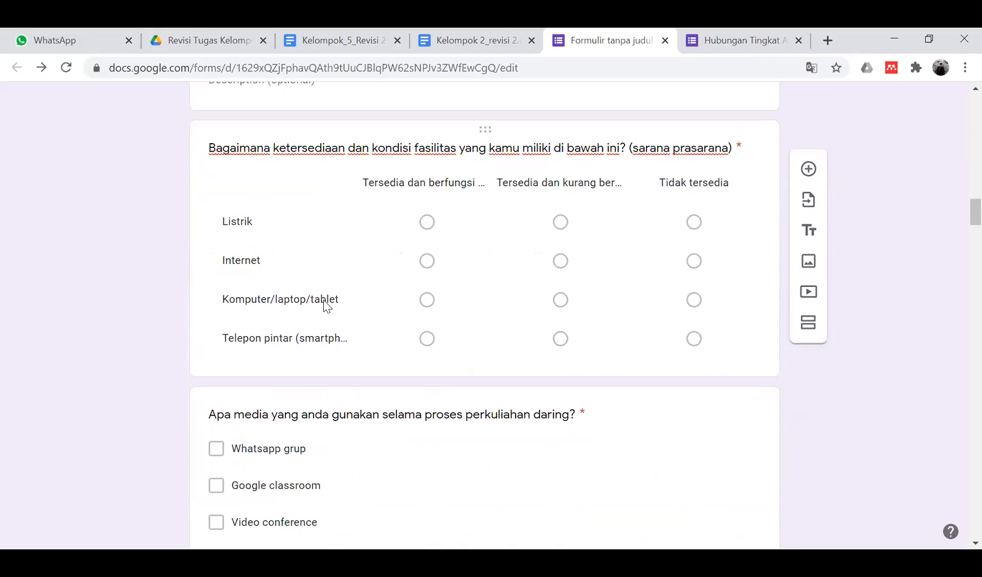
scroll(324, 302, "down", 2)
scroll(324, 300, "up", 5)
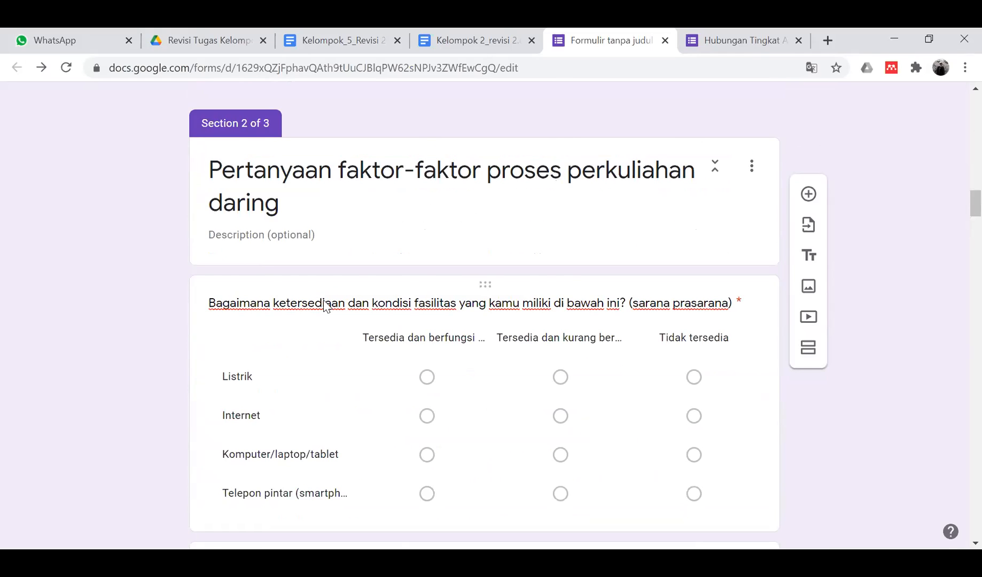
scroll(324, 300, "down", 10)
scroll(324, 300, "down", 3)
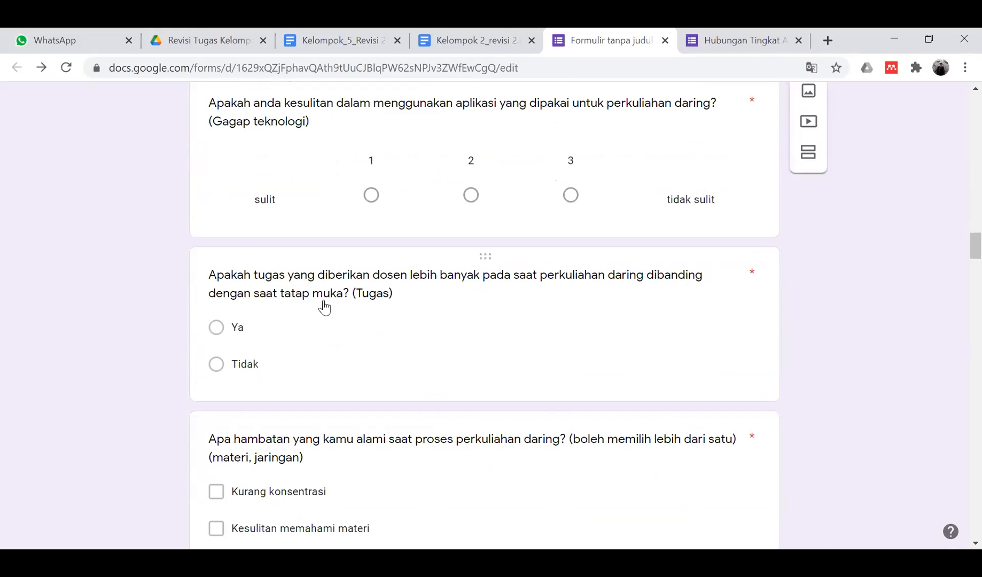
scroll(324, 301, "up", 12)
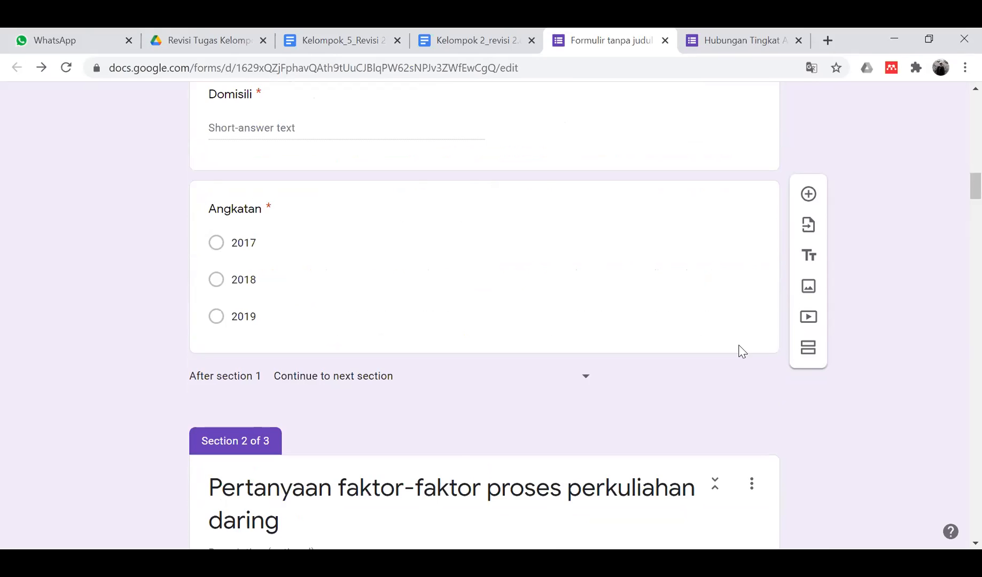
scroll(731, 407, "down", 5)
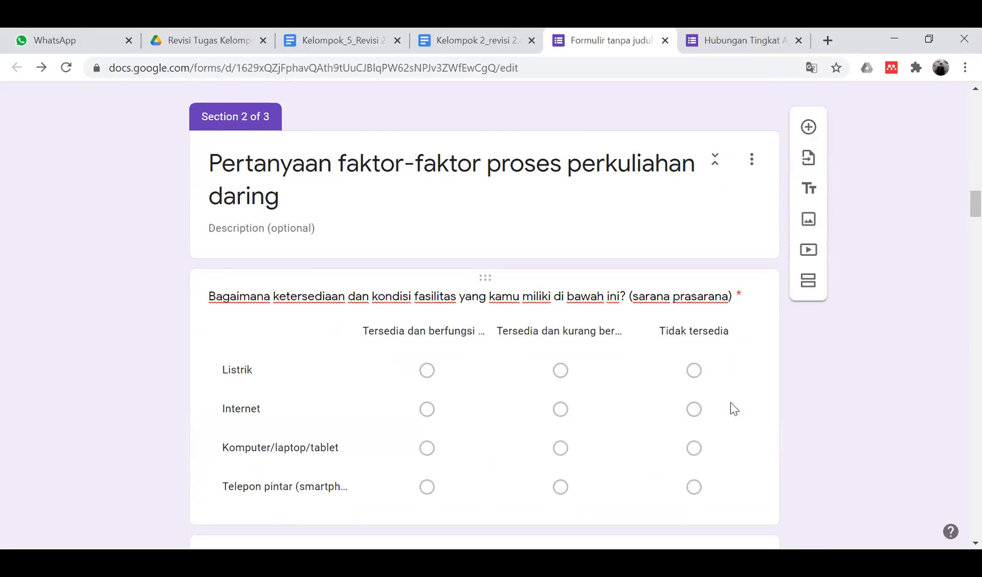
scroll(733, 408, "down", 10)
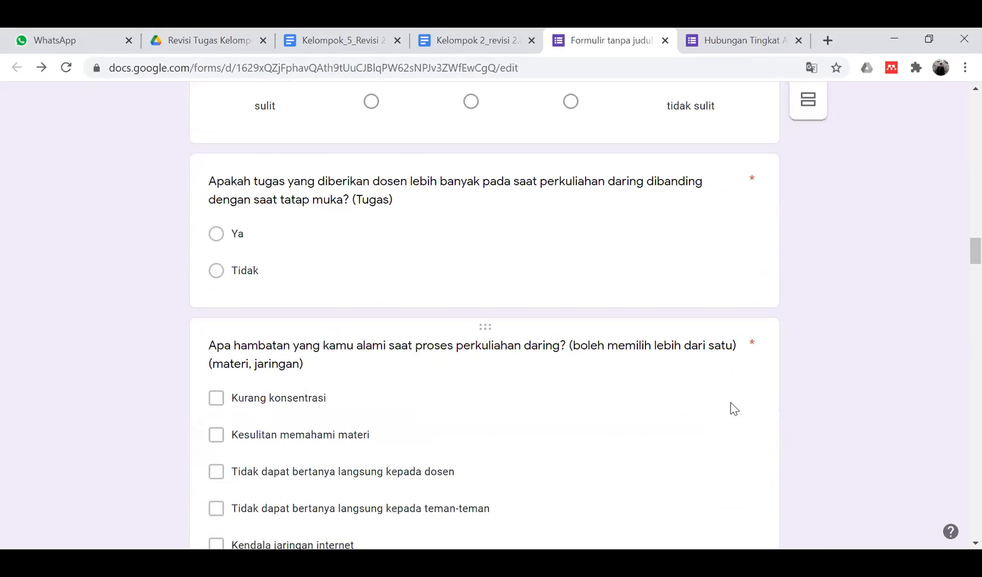
scroll(733, 409, "down", 15)
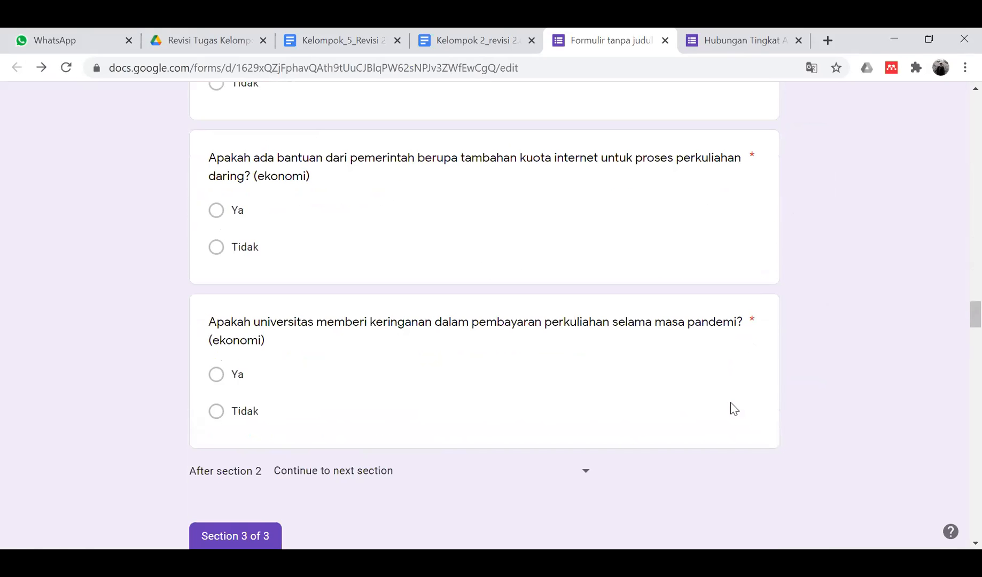
scroll(733, 409, "down", 12)
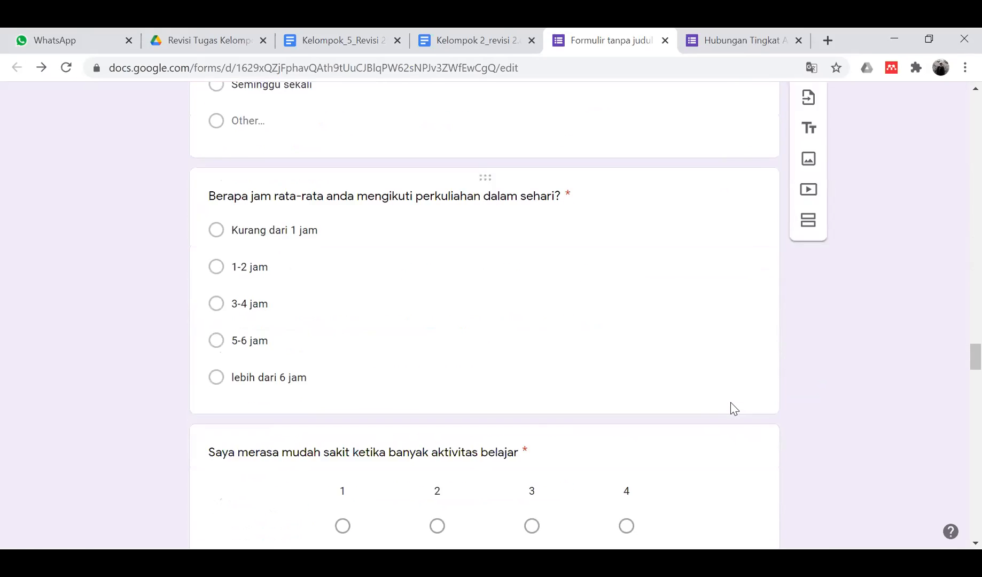
scroll(733, 408, "down", 7)
scroll(733, 408, "up", 10)
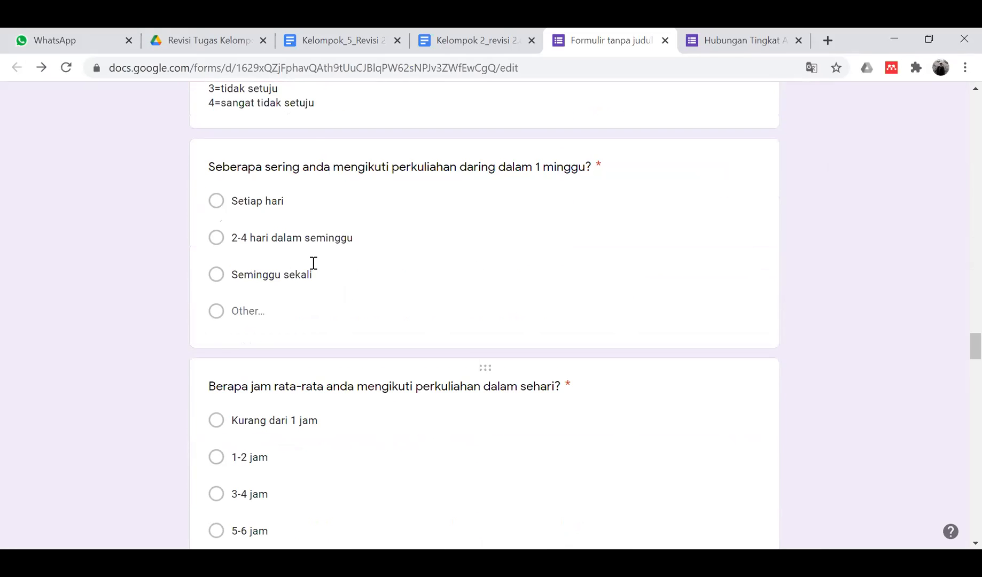
scroll(319, 258, "up", 14)
scroll(321, 256, "up", 15)
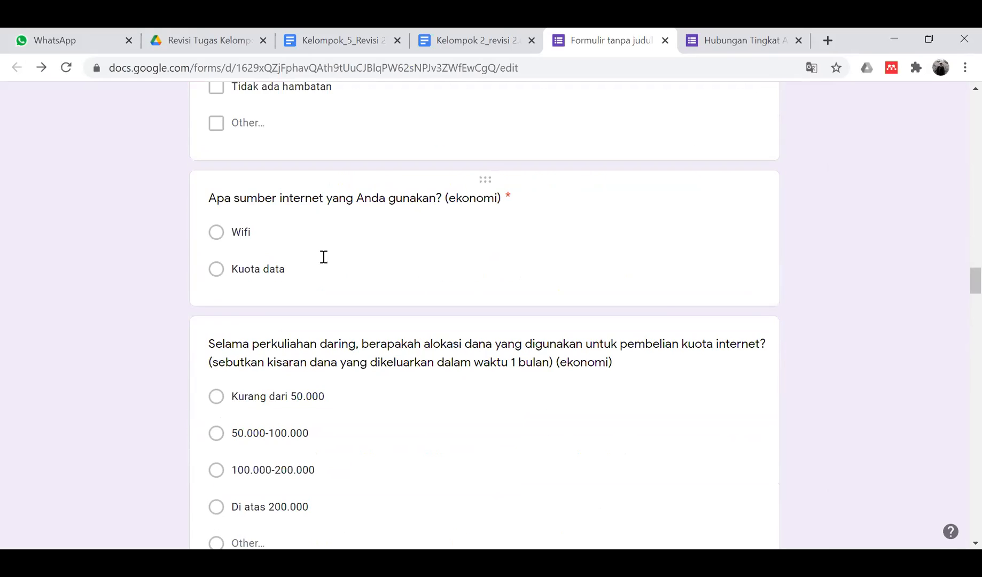
scroll(323, 257, "up", 2)
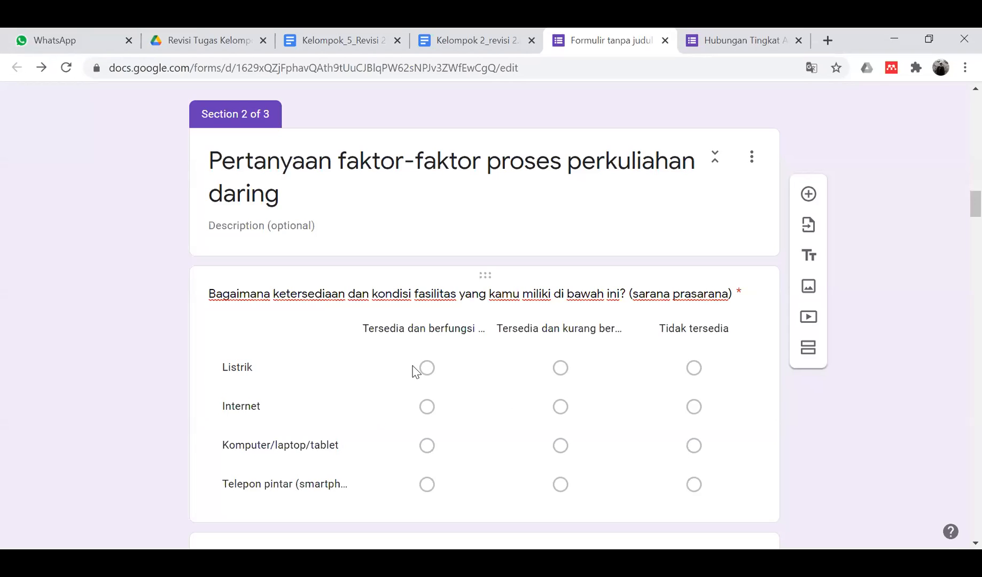
- Read the full title of the facilities grid question, then open the online-lecture media checkbox question
left_click(381, 385)
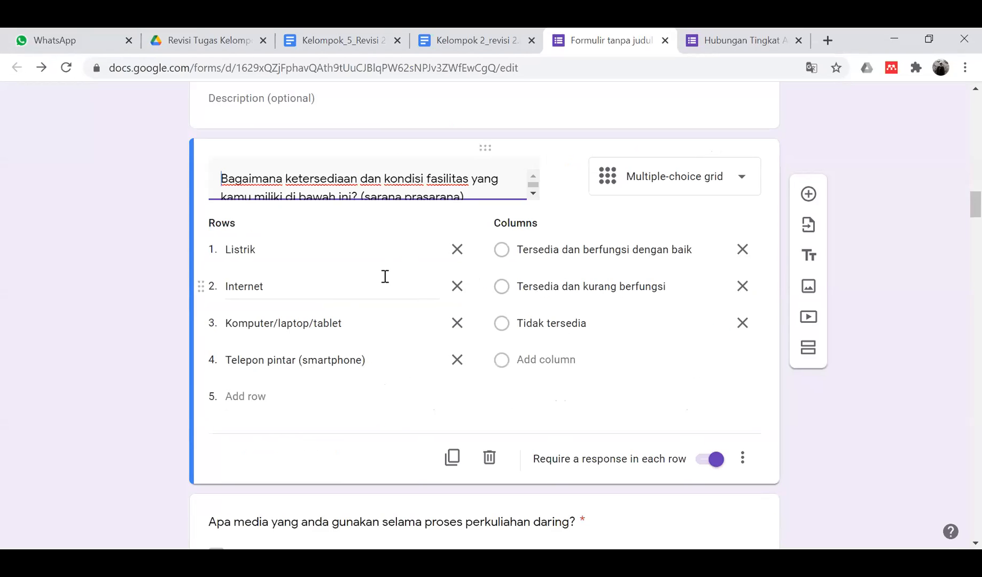
left_click(532, 193)
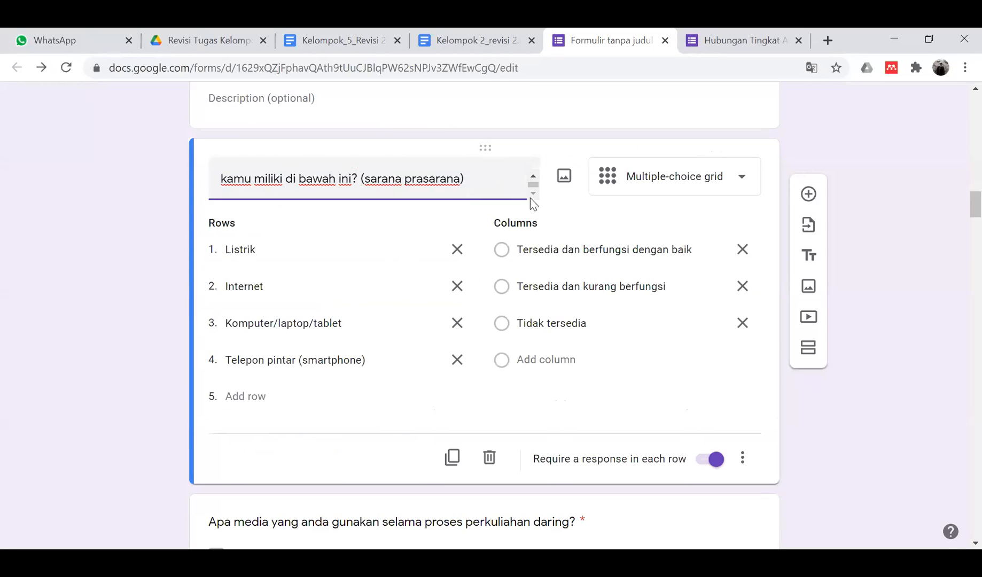
left_click(532, 178)
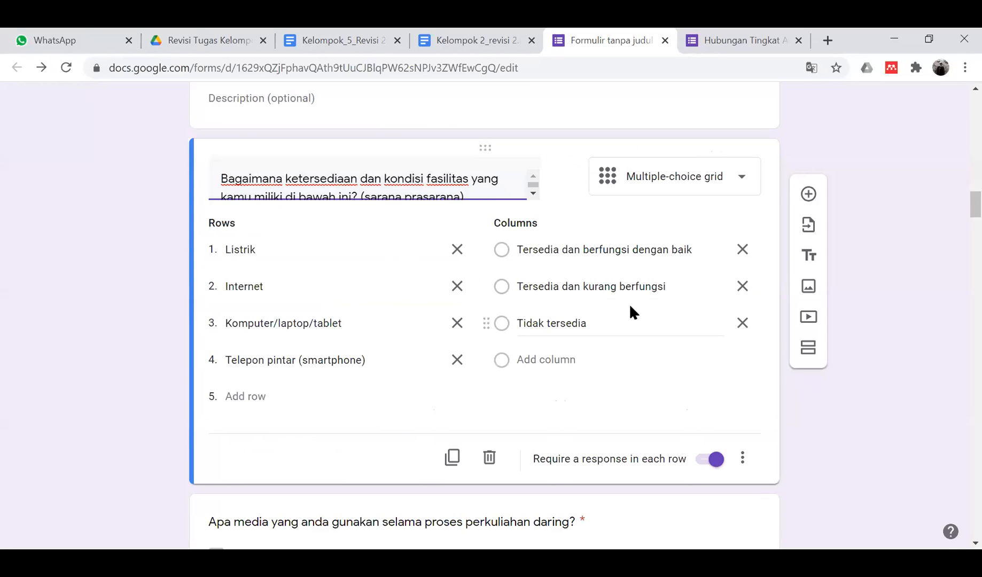
left_click(204, 517)
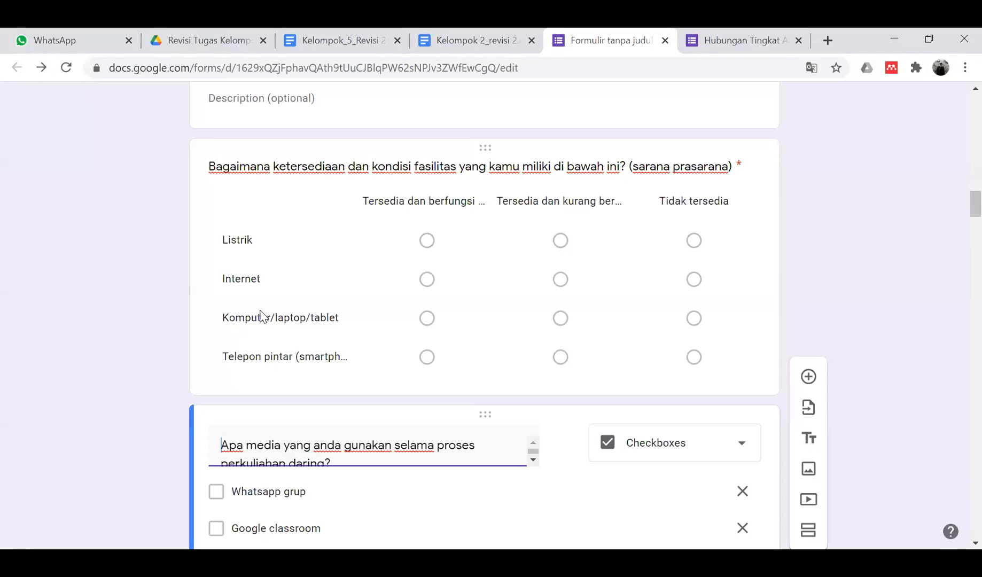
scroll(296, 293, "down", 2)
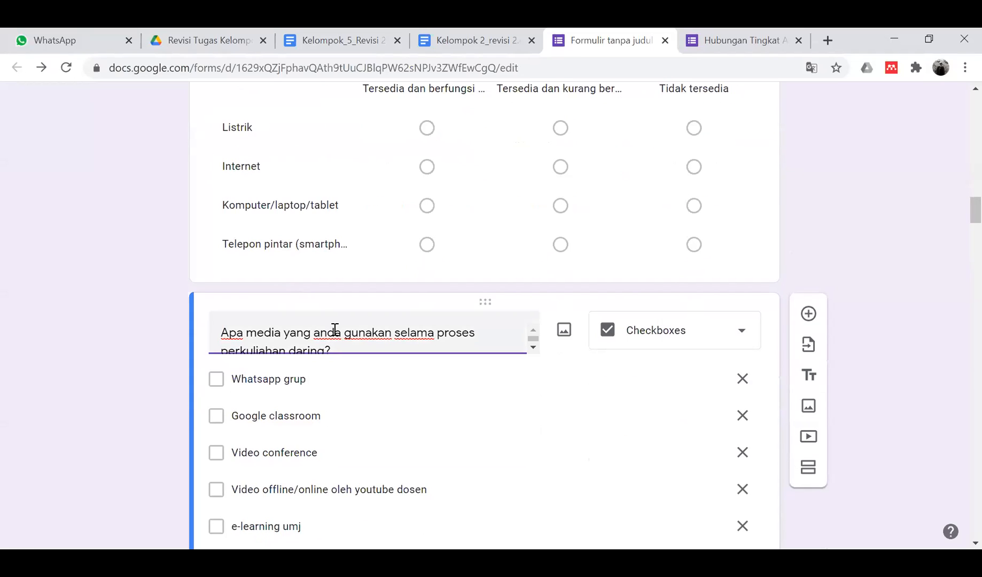
scroll(335, 330, "down", 1)
scroll(334, 330, "up", 1)
scroll(335, 330, "down", 1)
scroll(427, 414, "down", 2)
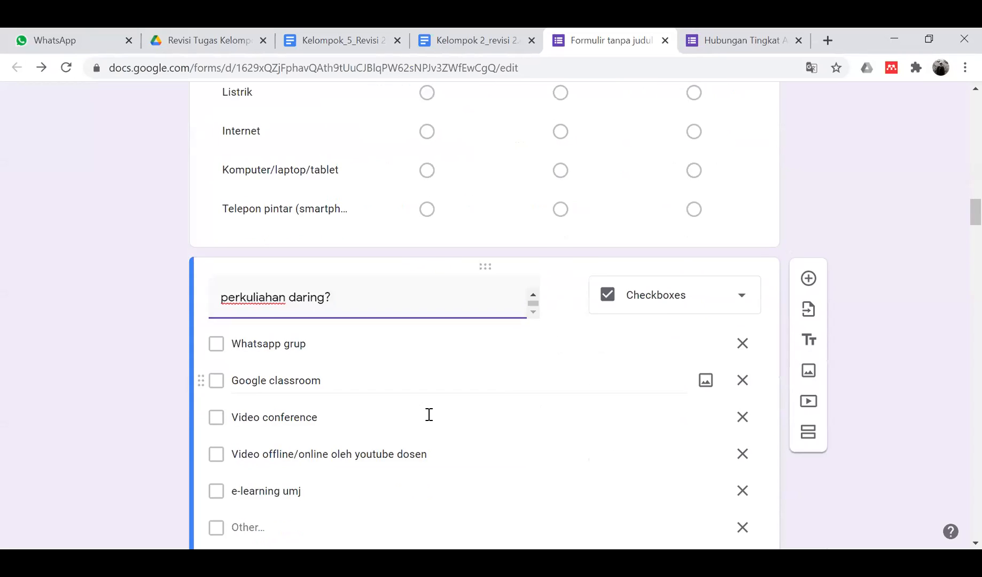
scroll(429, 414, "down", 1)
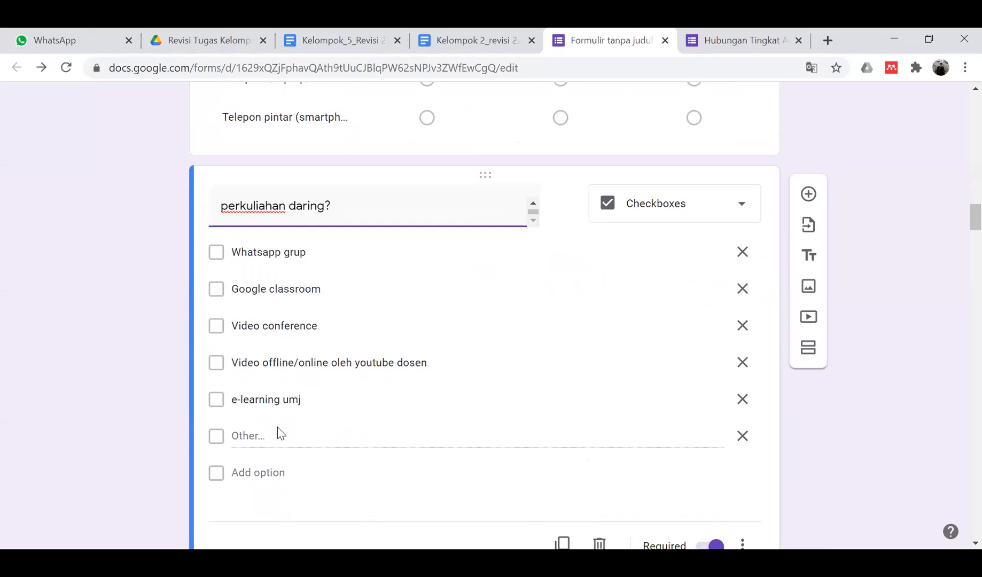
scroll(277, 430, "down", 5)
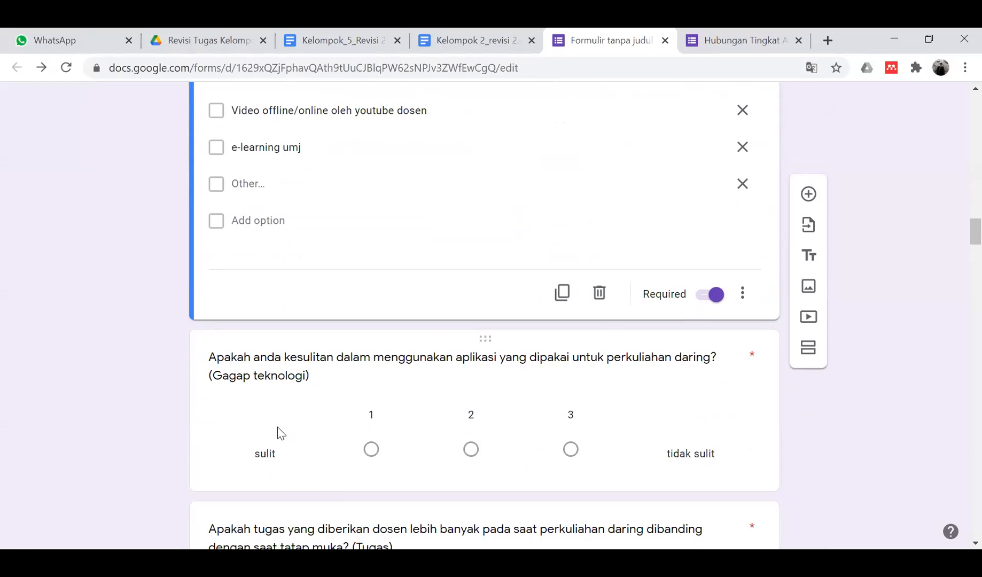
scroll(281, 433, "down", 1)
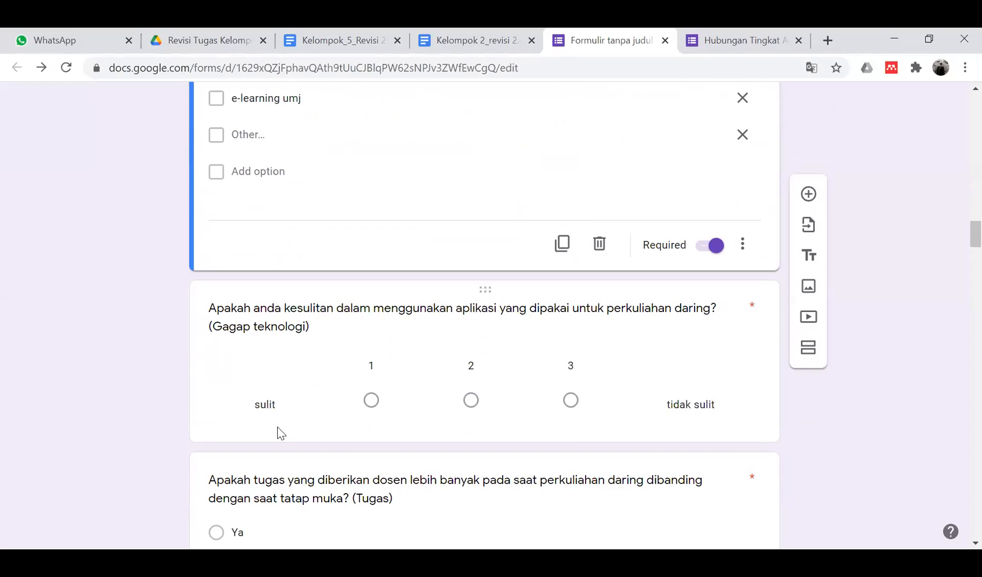
scroll(277, 430, "down", 1)
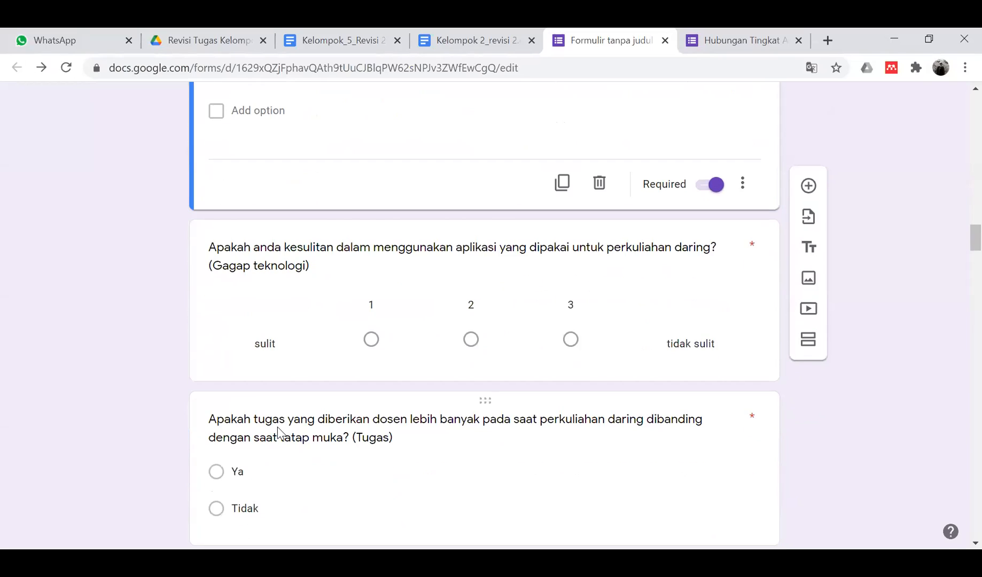
scroll(277, 430, "down", 4)
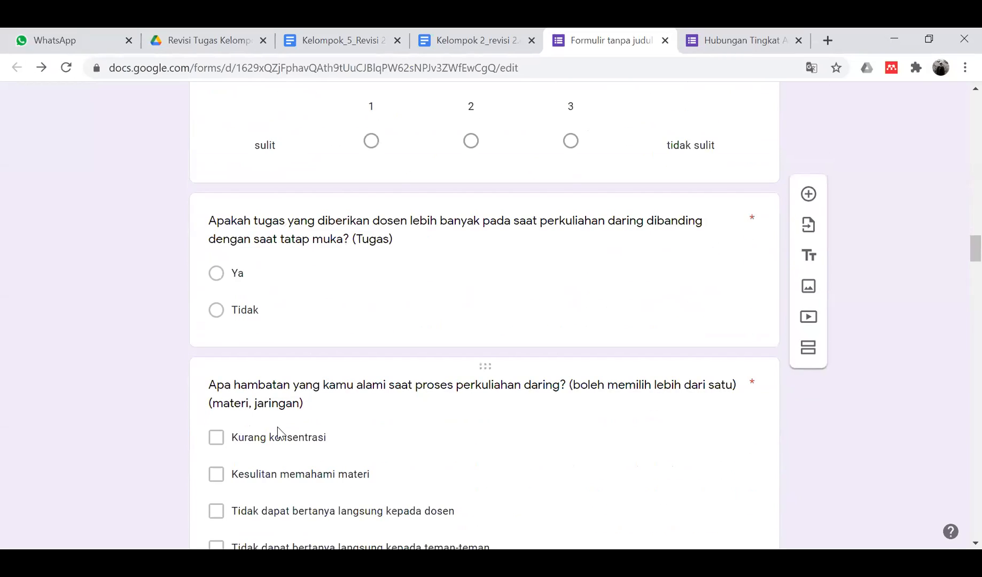
scroll(277, 430, "down", 1)
scroll(278, 432, "down", 1)
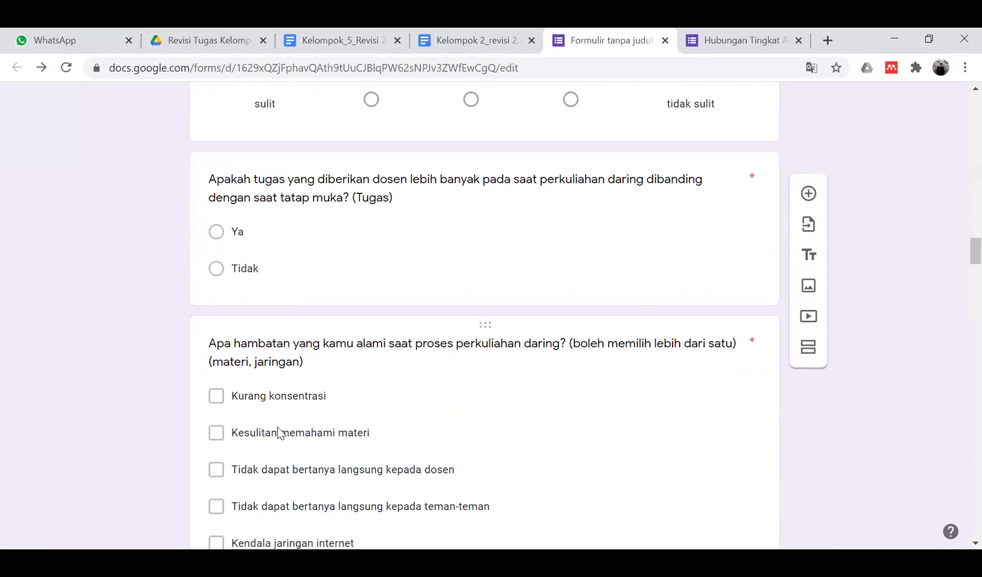
scroll(278, 433, "down", 3)
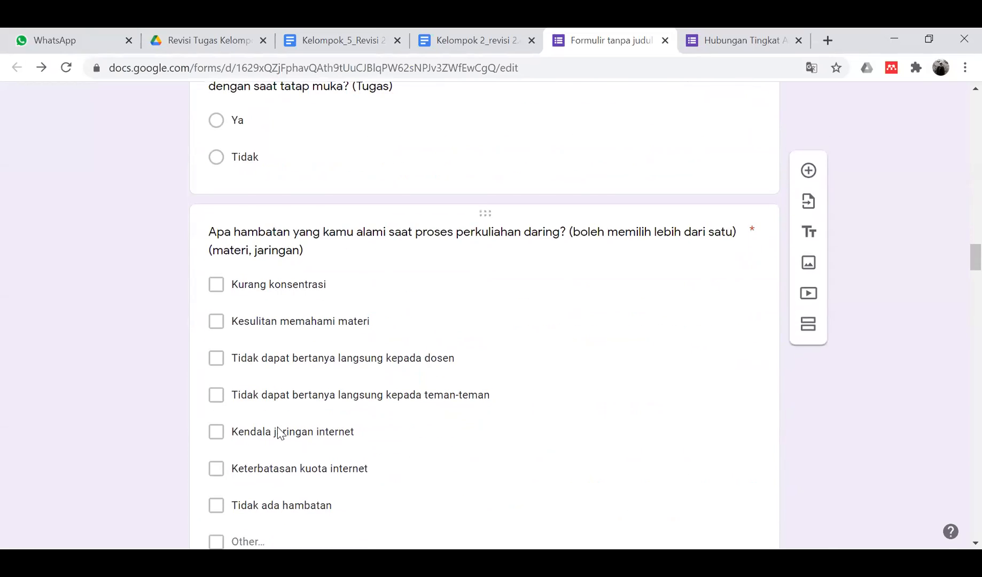
scroll(280, 433, "down", 4)
scroll(281, 433, "down", 2)
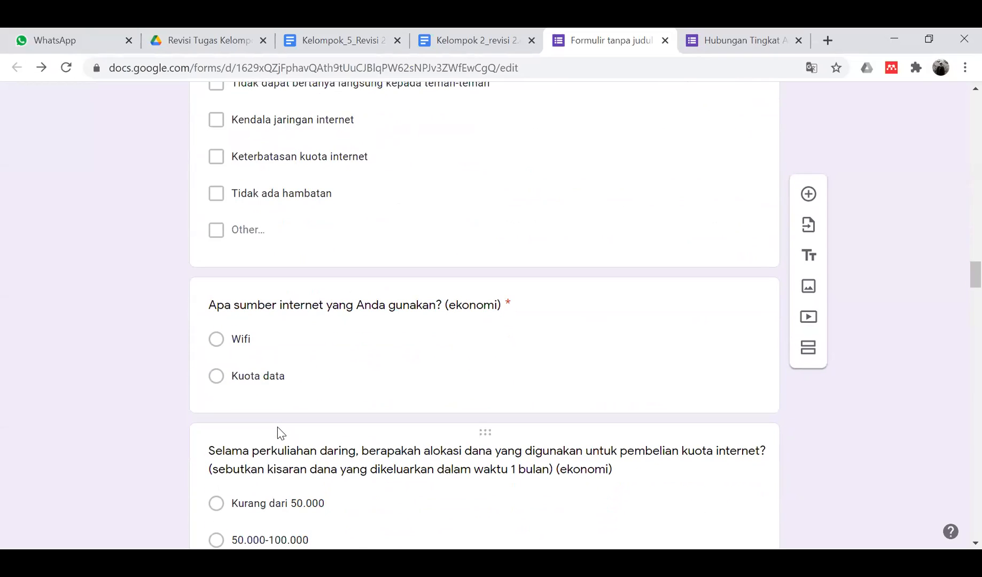
left_click(489, 303)
left_click(494, 191)
left_click(457, 196)
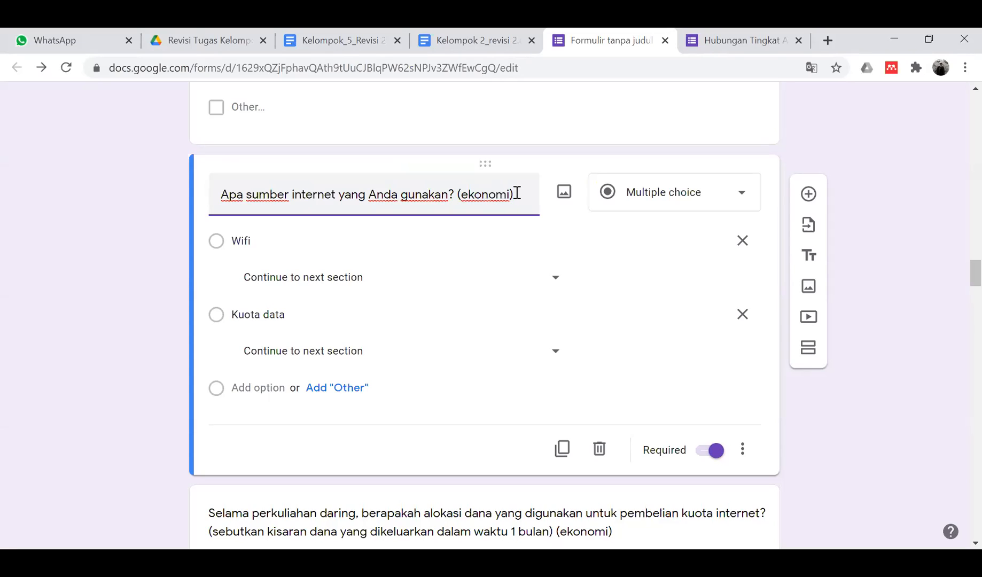
scroll(517, 193, "down", 2)
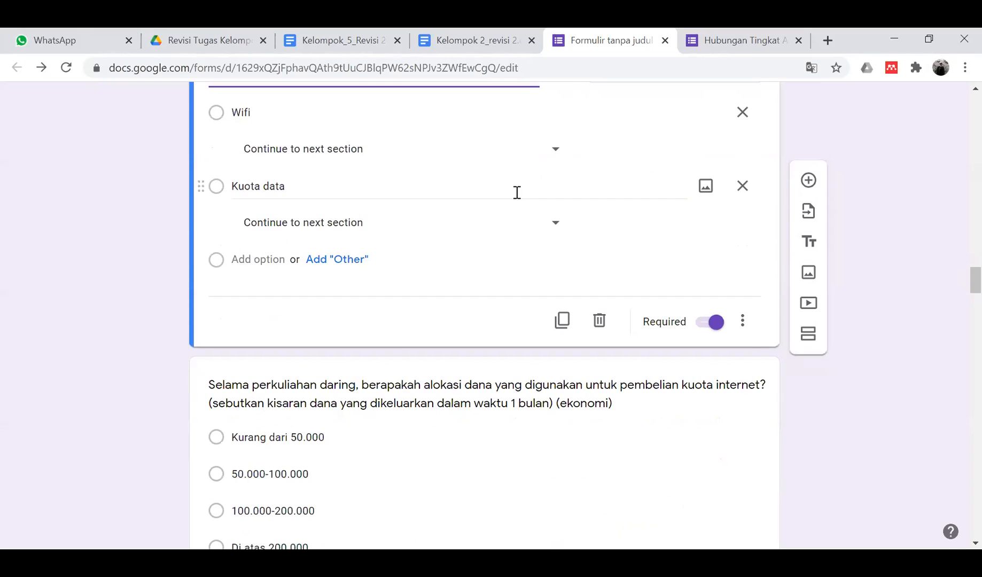
scroll(517, 193, "up", 2)
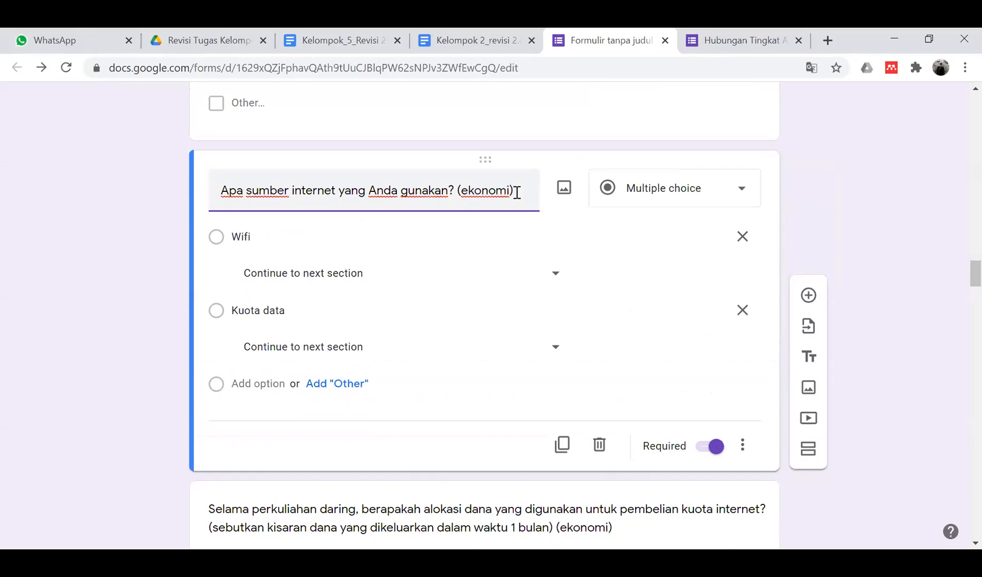
scroll(517, 192, "down", 5)
scroll(517, 193, "down", 2)
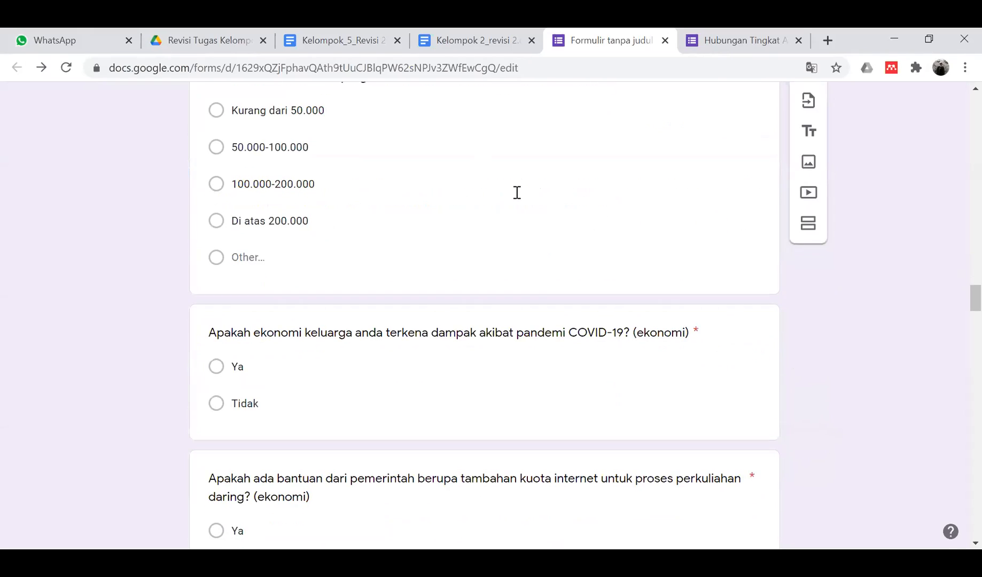
scroll(517, 192, "down", 2)
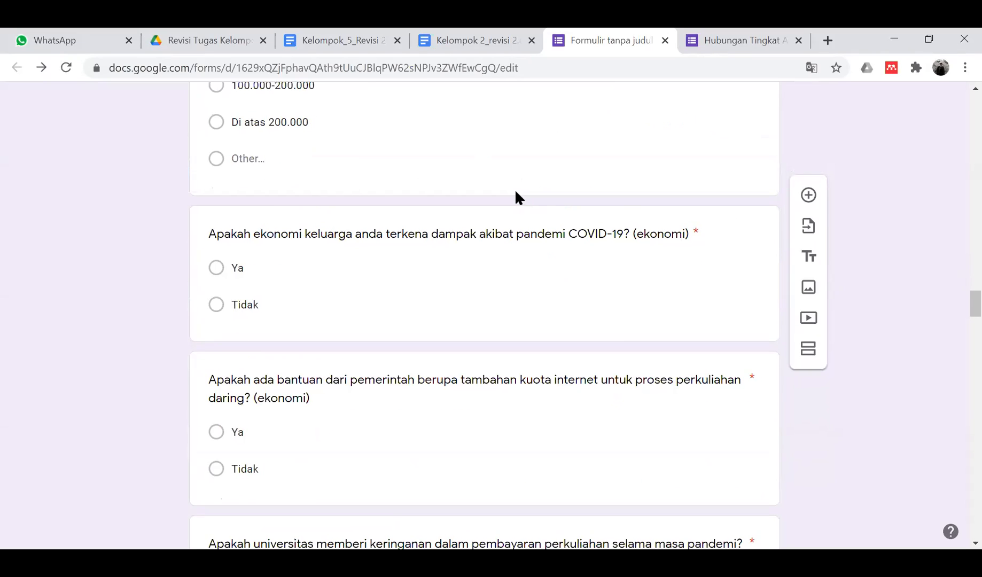
scroll(515, 189, "up", 10)
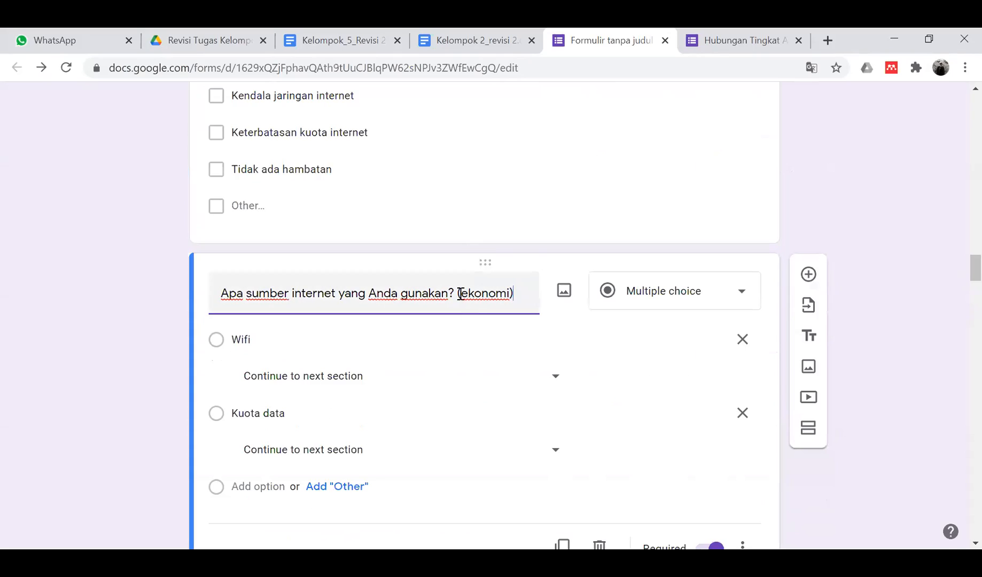
left_click(459, 293)
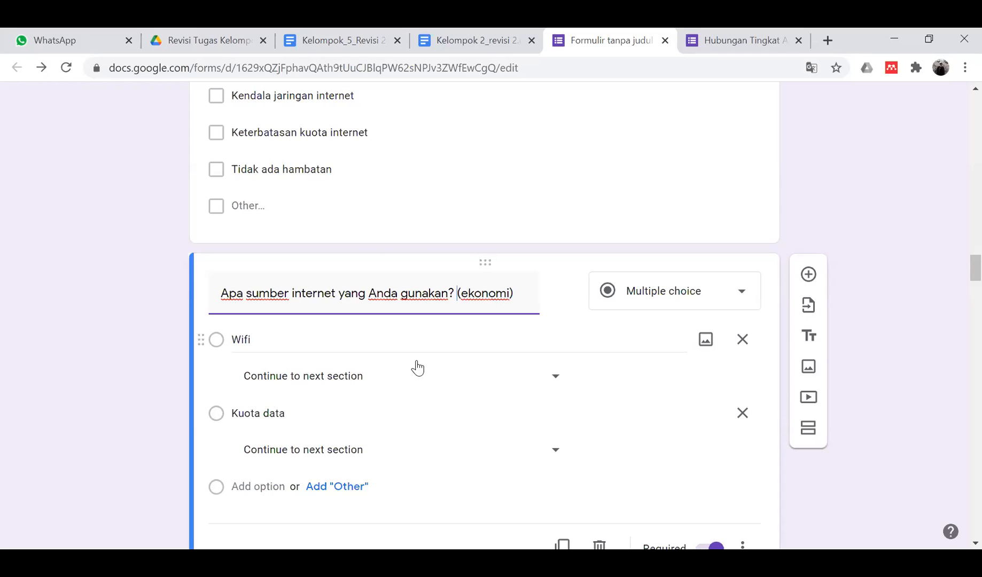
scroll(544, 307, "down", 8)
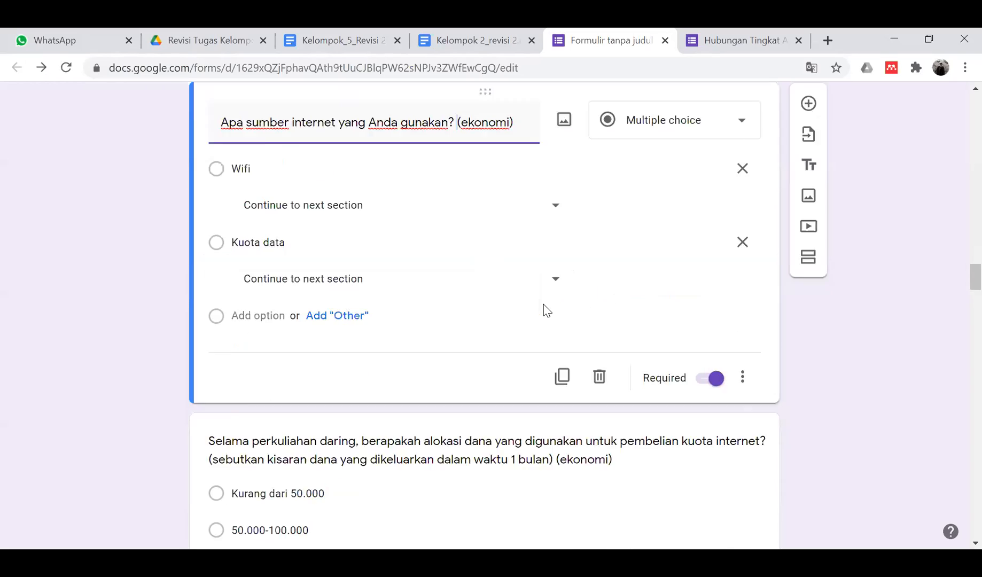
scroll(544, 307, "up", 10)
scroll(546, 310, "up", 11)
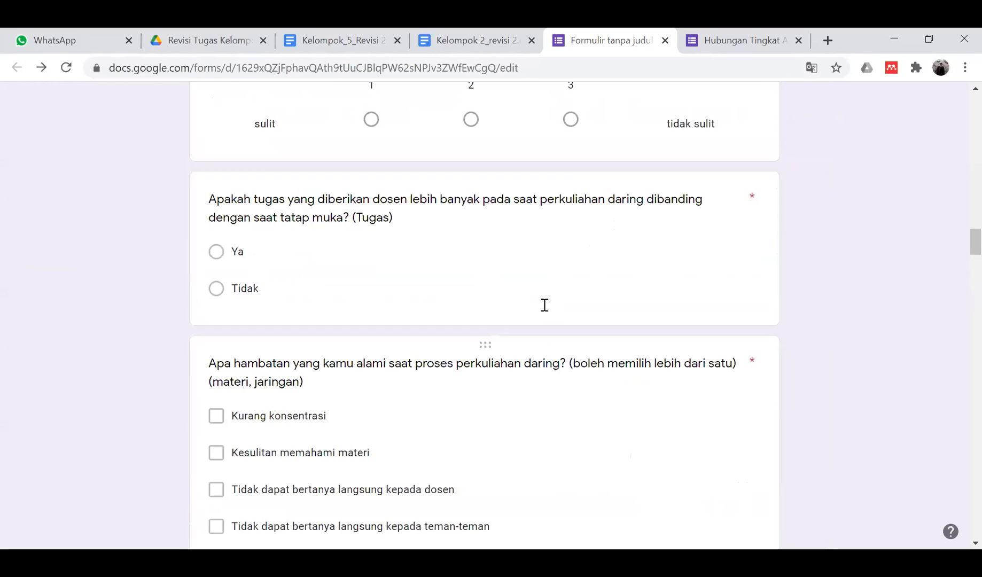
scroll(546, 310, "down", 9)
scroll(546, 310, "up", 8)
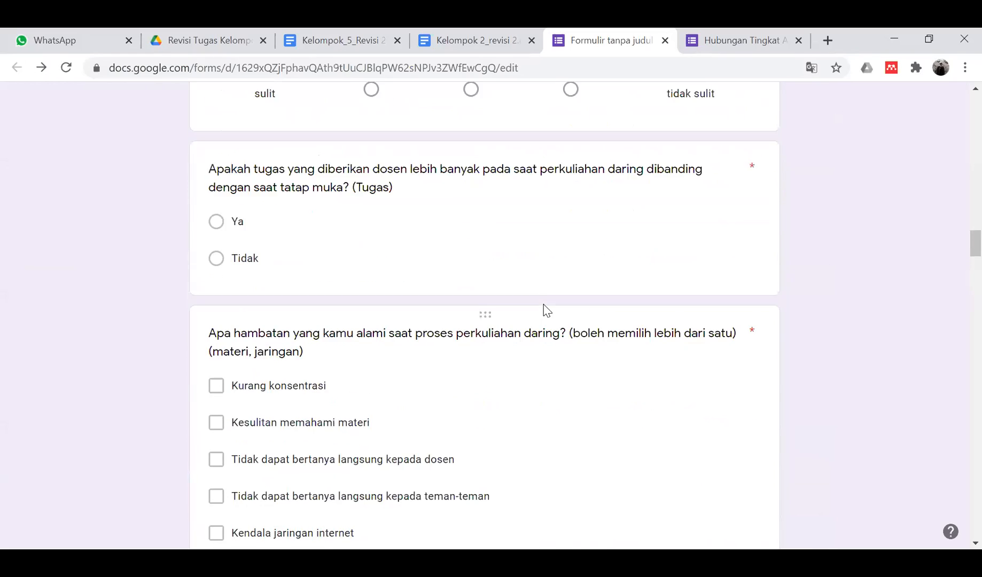
scroll(545, 307, "down", 6)
scroll(544, 305, "down", 6)
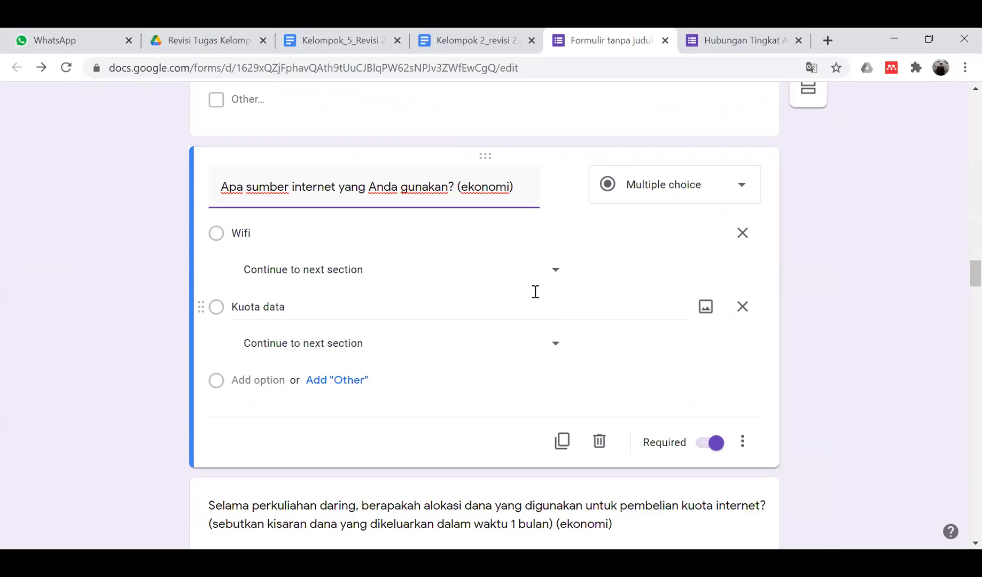
- Delete '(ekonomi)' so the title reads 'Apa sumber internet yang Anda gunakan?'
double_click(519, 191)
left_click_drag(518, 191, 457, 194)
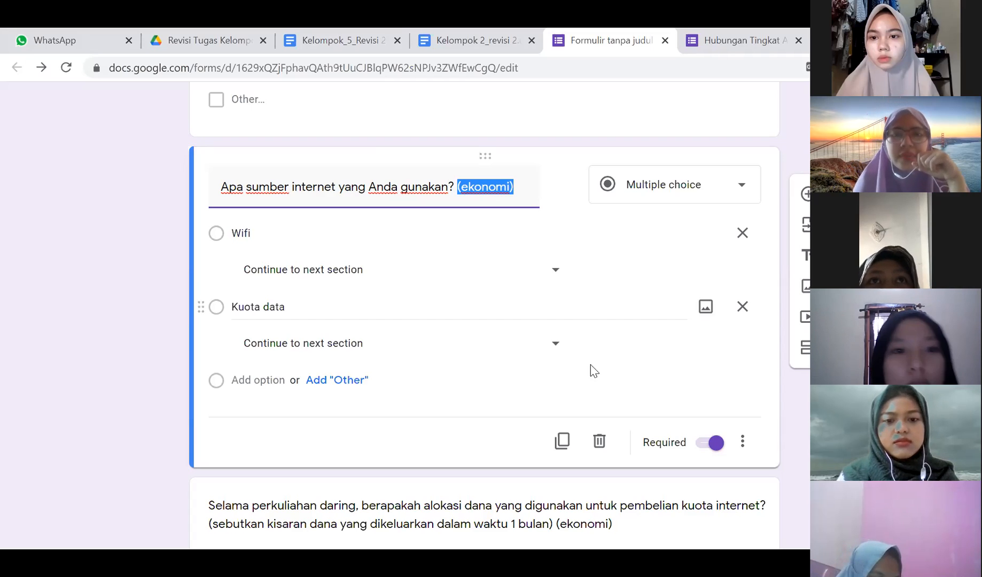
left_click(257, 307)
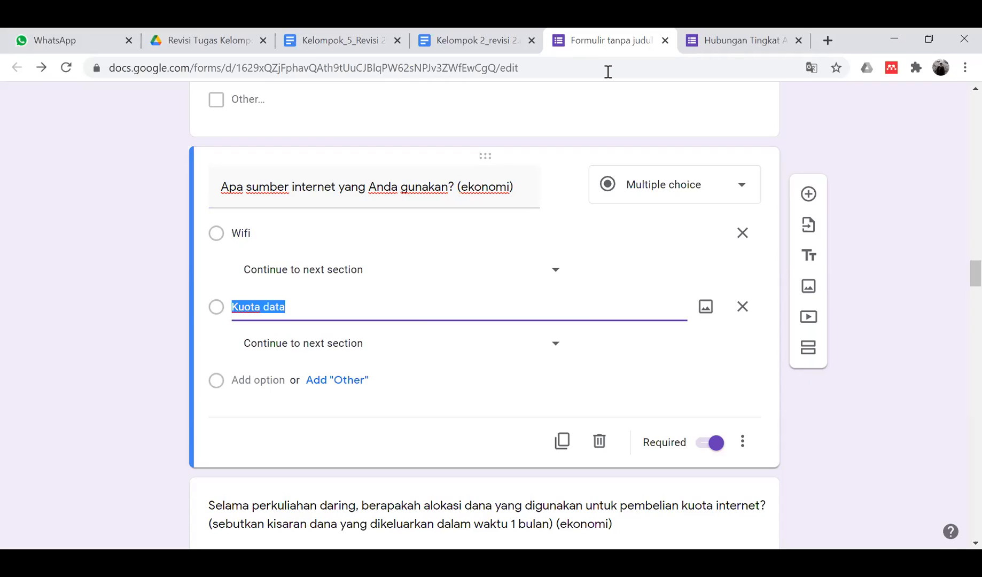
left_click(519, 187)
left_click(520, 189)
left_click_drag(521, 189, 461, 188)
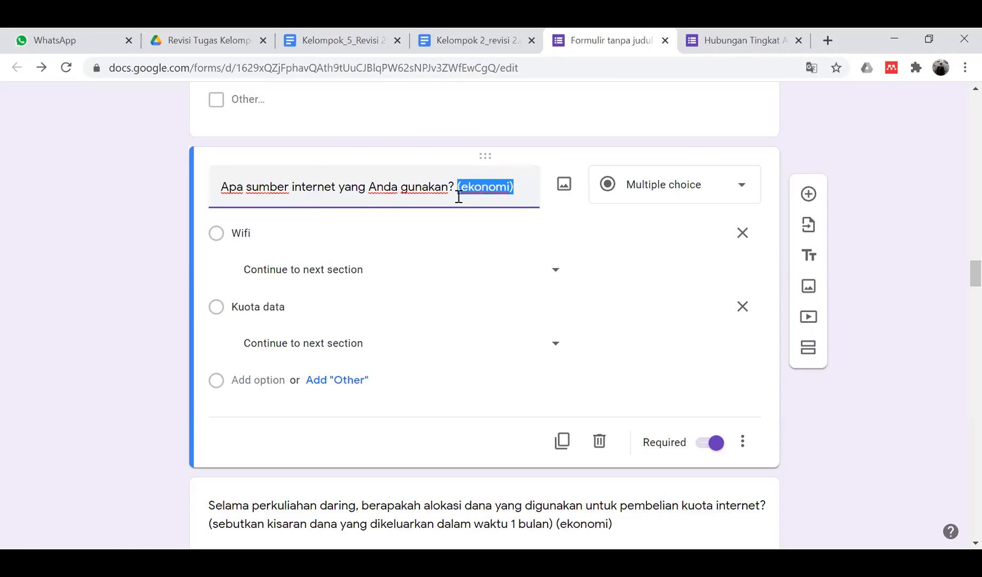
key("BackSpace")
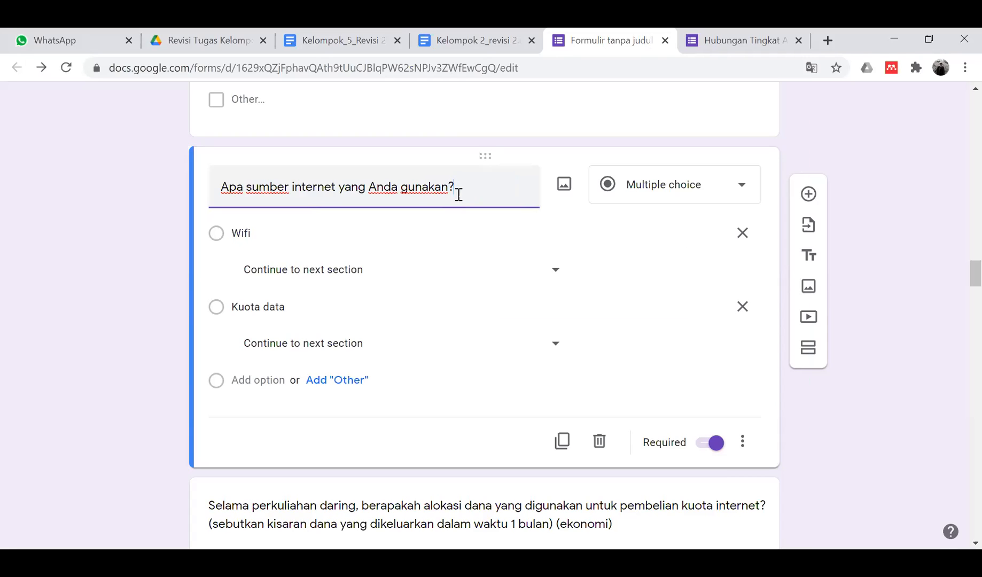
left_click(140, 287)
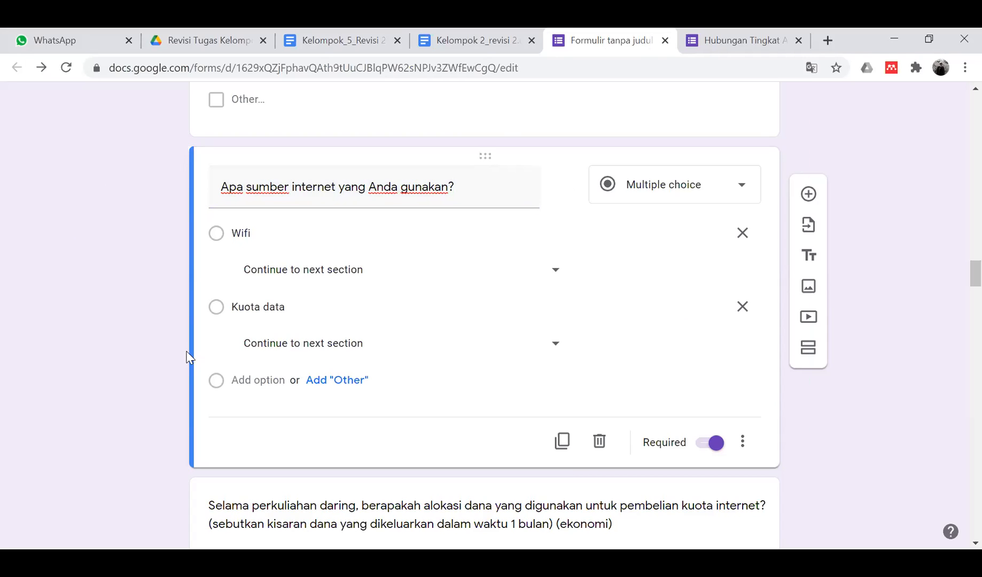
scroll(339, 409, "down", 5)
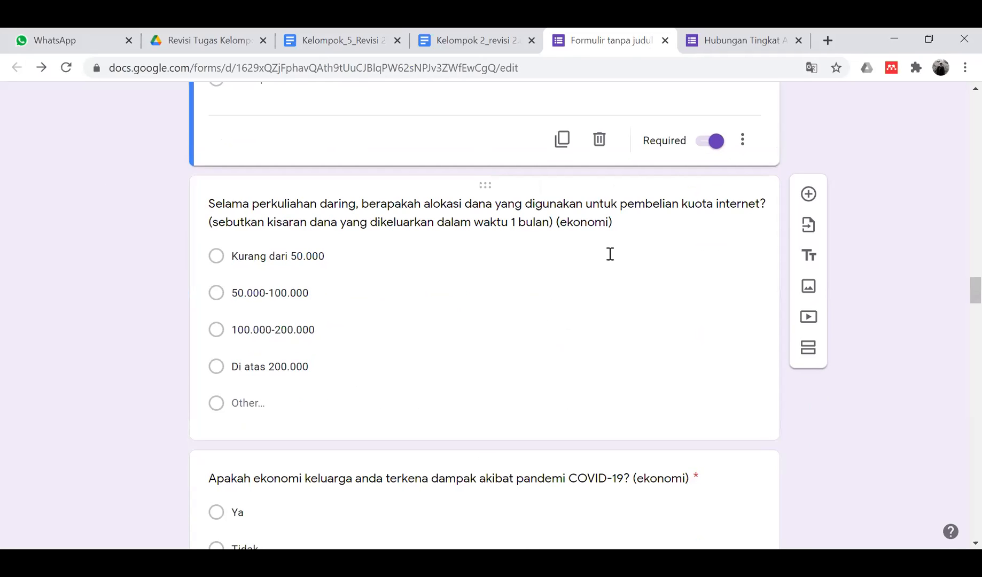
left_click(583, 209)
key("ctrl+a")
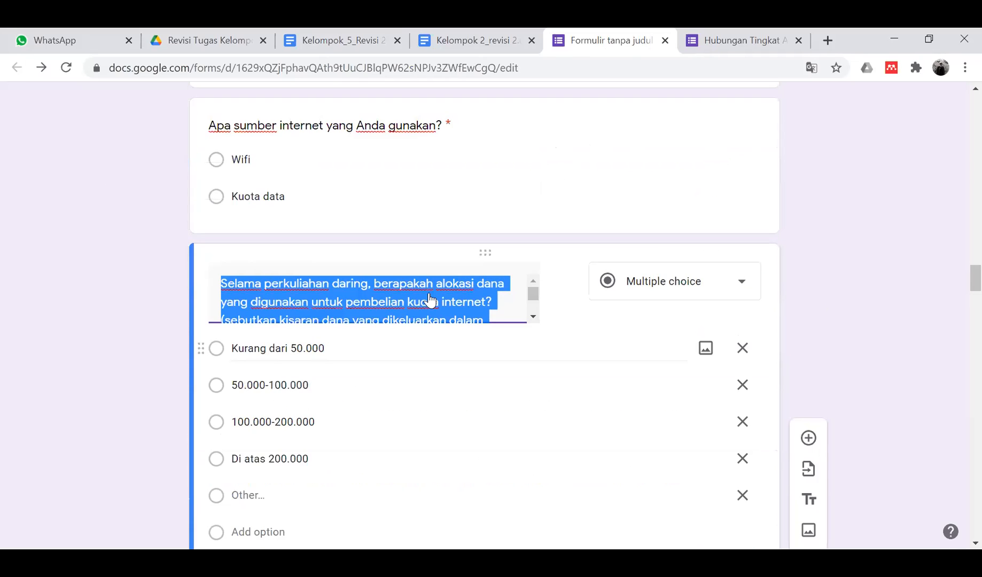
scroll(429, 299, "up", 1)
scroll(491, 228, "down", 2)
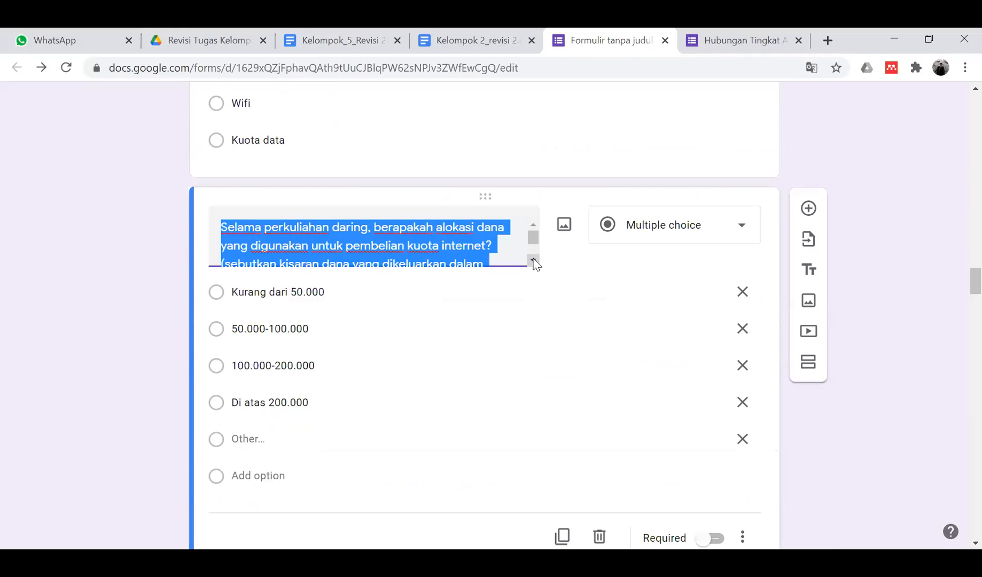
left_click(533, 261)
left_click(438, 258)
scroll(426, 242, "up", 2)
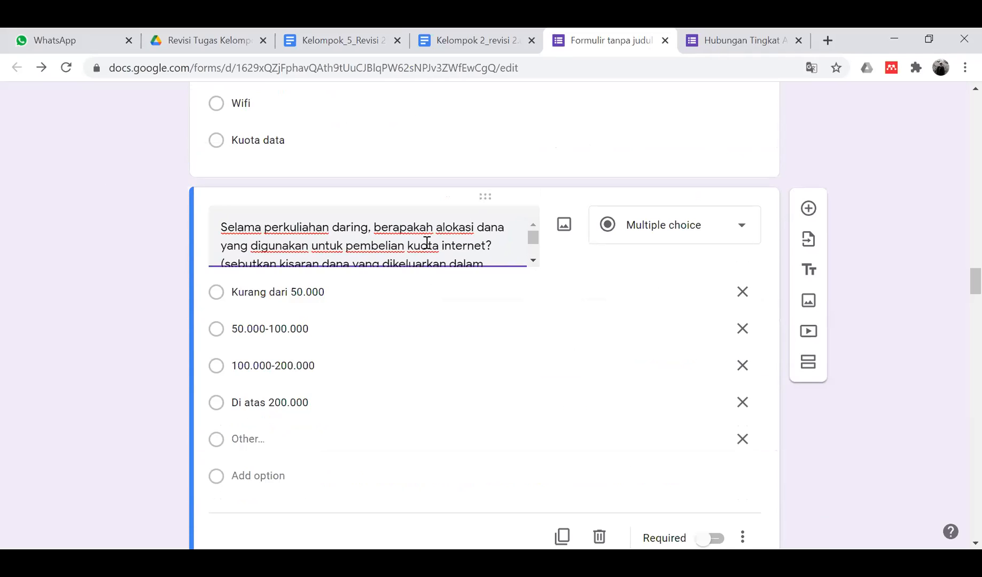
scroll(427, 243, "down", 2)
scroll(426, 243, "up", 2)
left_click(485, 244)
scroll(469, 257, "down", 2)
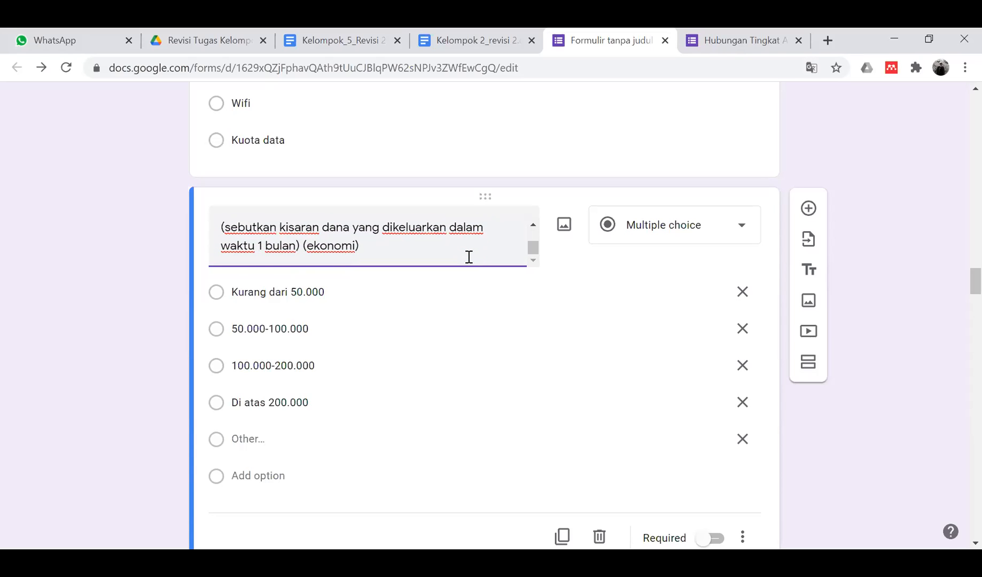
scroll(468, 257, "up", 2)
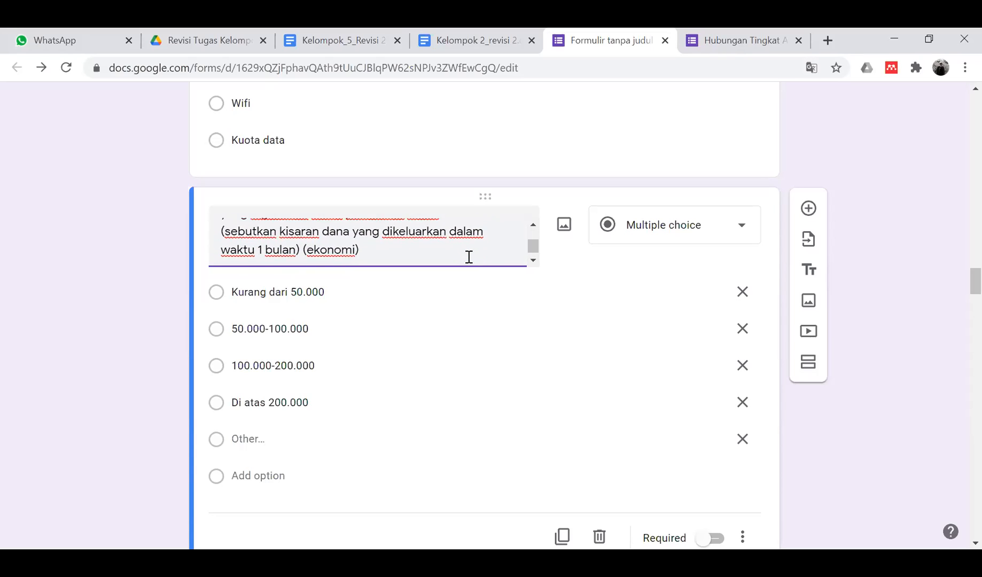
scroll(469, 257, "down", 2)
scroll(468, 257, "up", 2)
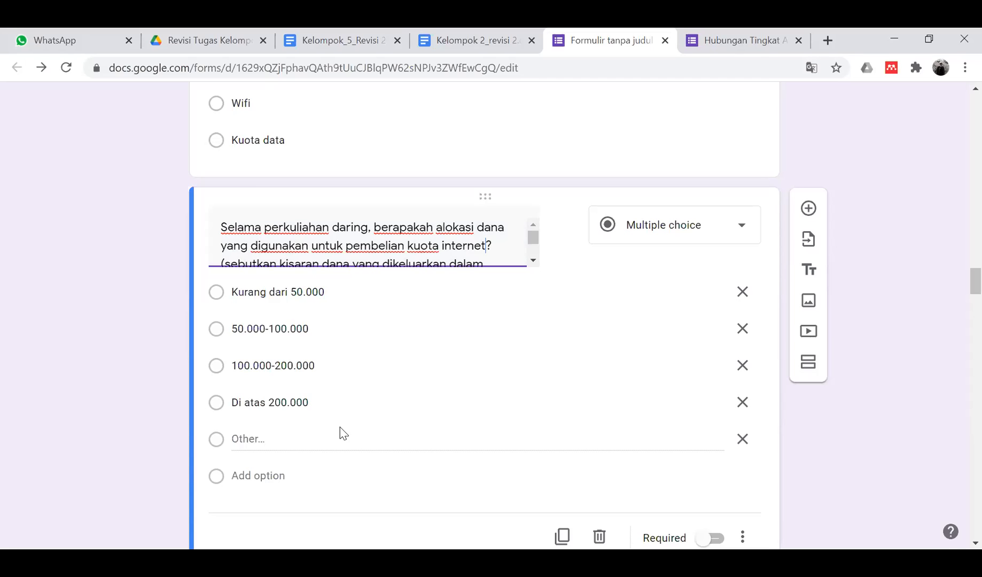
scroll(340, 427, "down", 10)
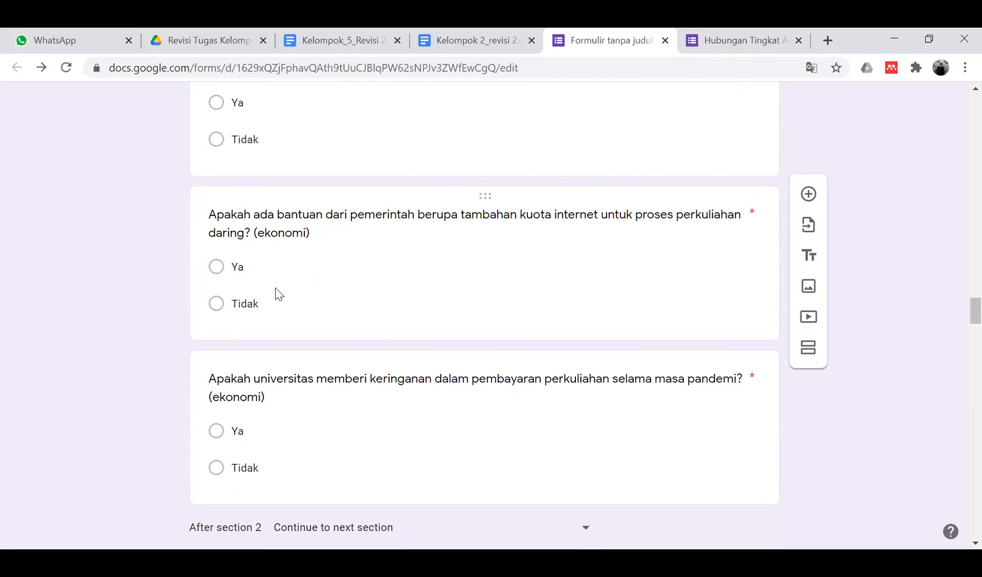
scroll(278, 291, "down", 3)
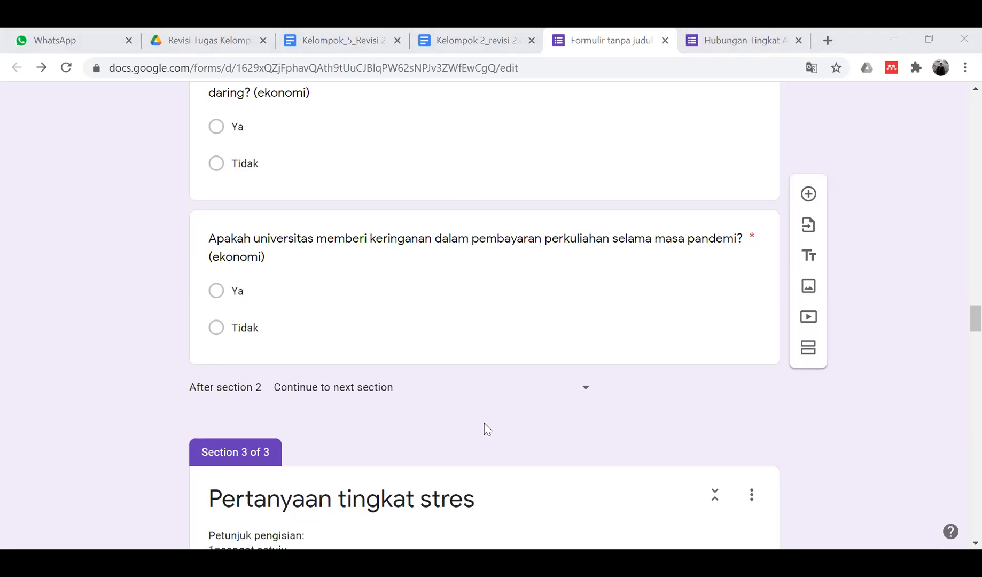
scroll(80, 395, "down", 3)
scroll(81, 395, "down", 4)
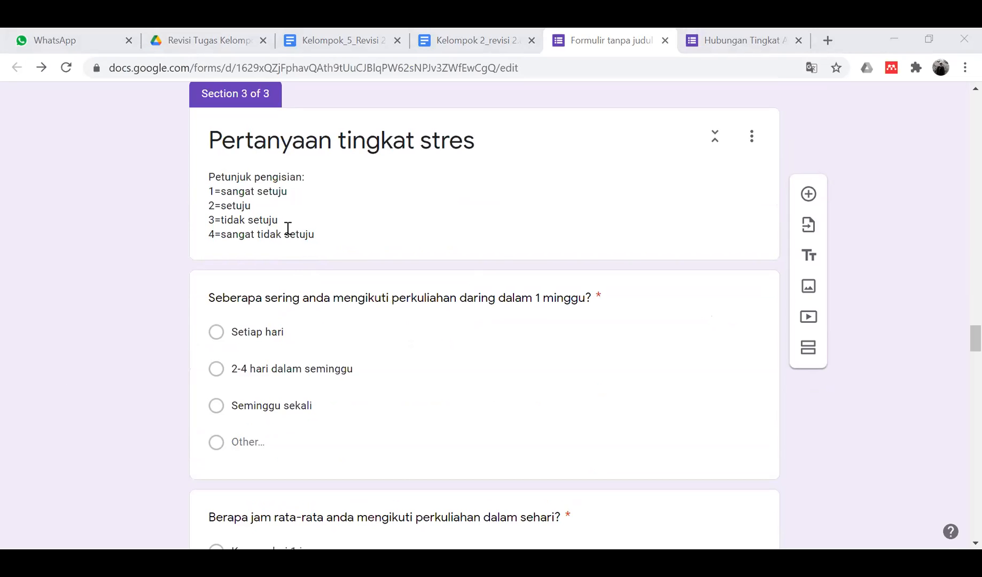
scroll(288, 228, "down", 1)
scroll(287, 228, "down", 7)
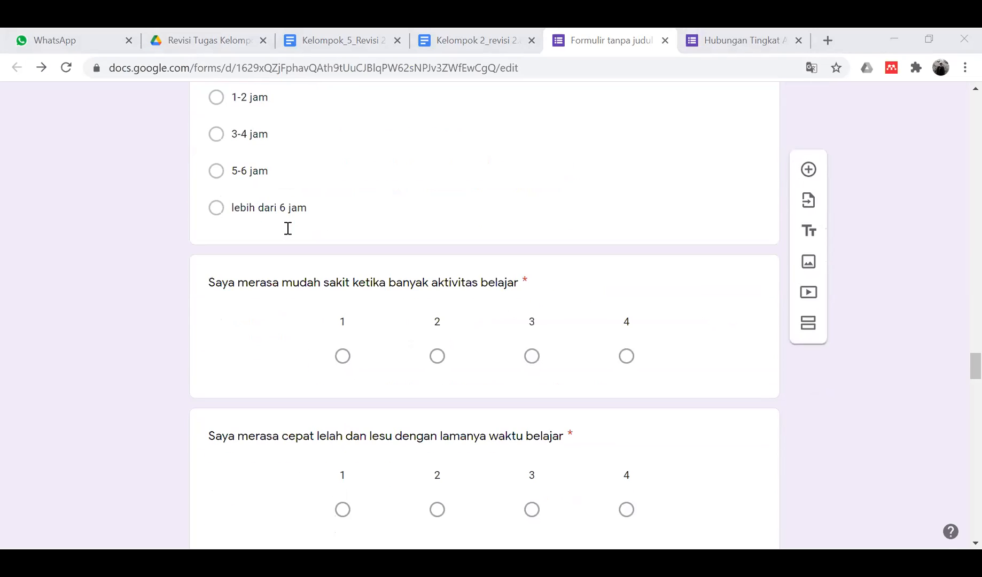
scroll(287, 228, "up", 1)
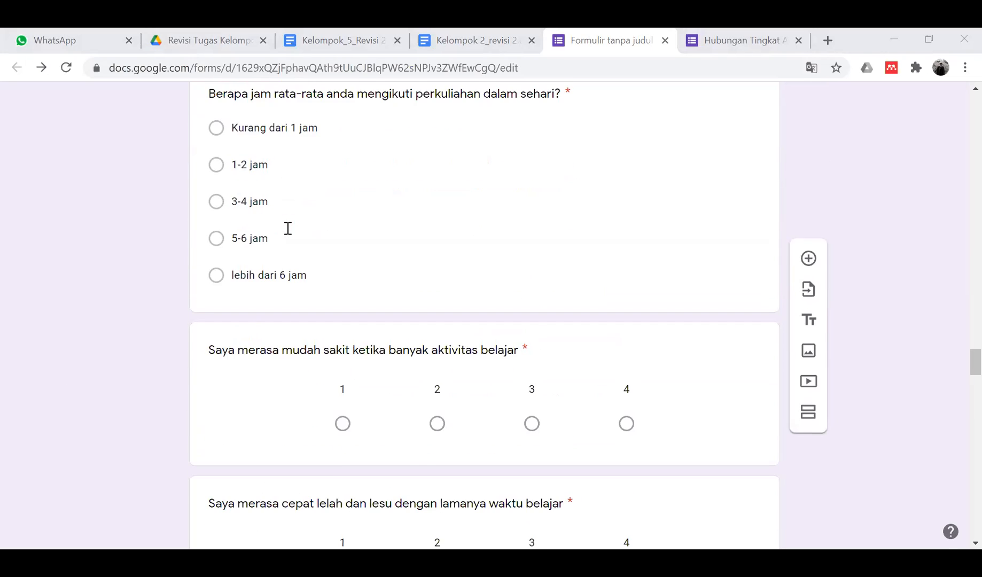
left_click(314, 433)
left_click(280, 352)
type("Sang")
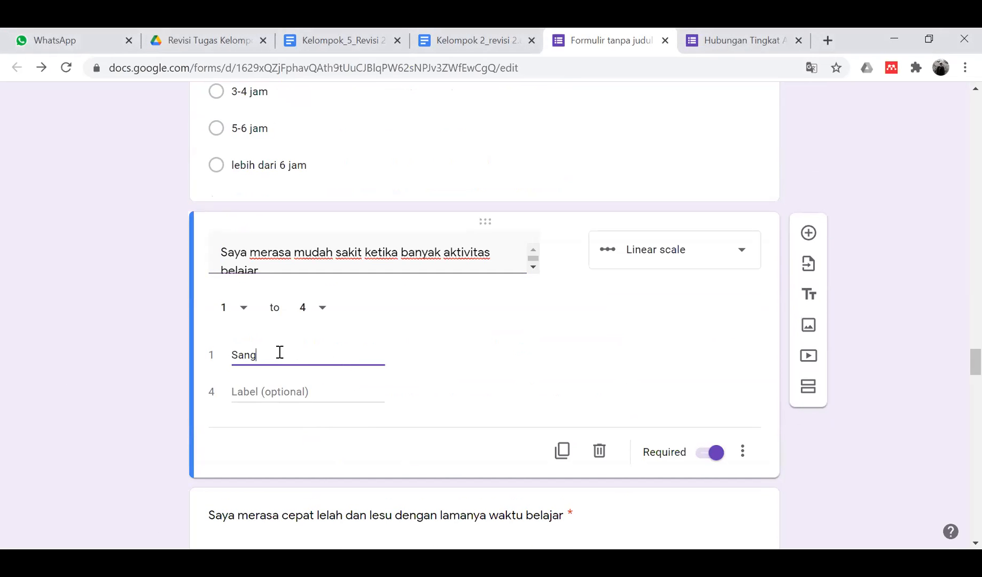
type("at setuju")
key("Tab")
type("Sangat tidak setuju")
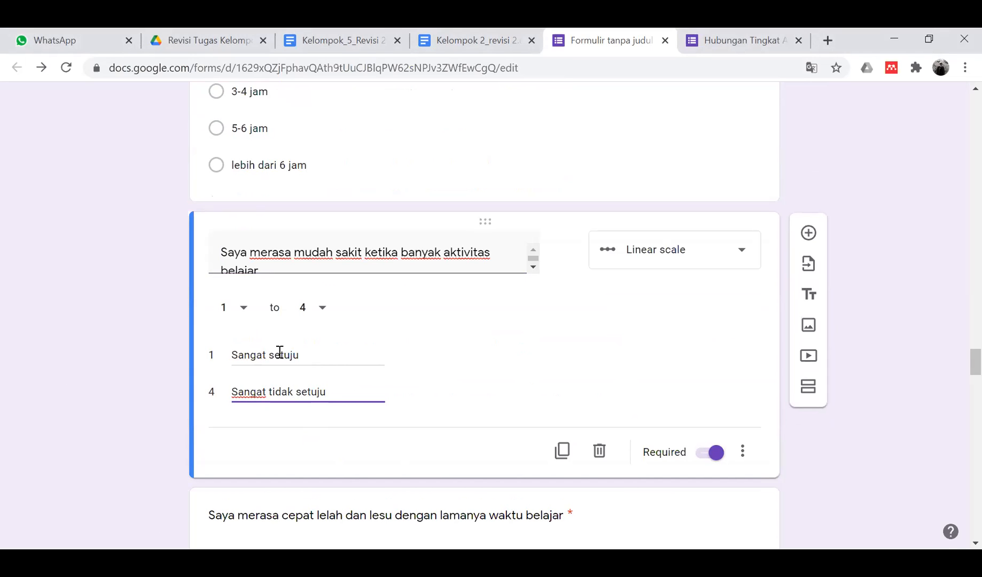
left_click(109, 386)
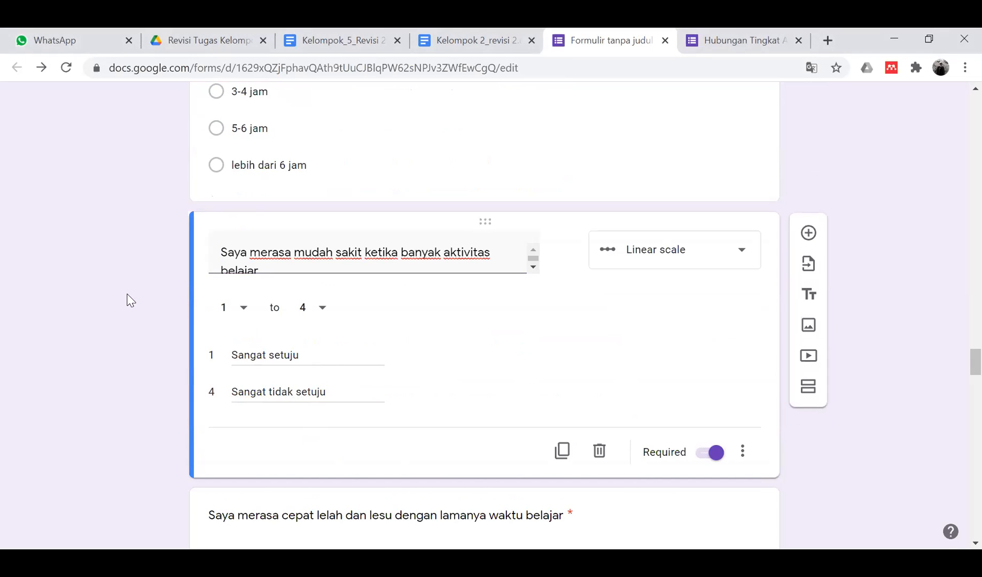
scroll(22, 258, "up", 5)
scroll(21, 259, "up", 6)
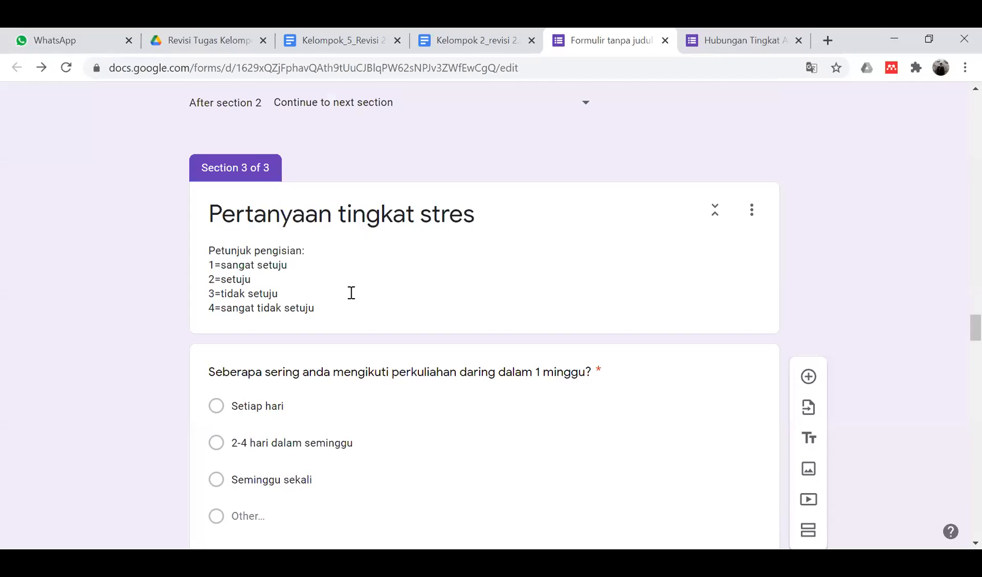
scroll(334, 379, "down", 2)
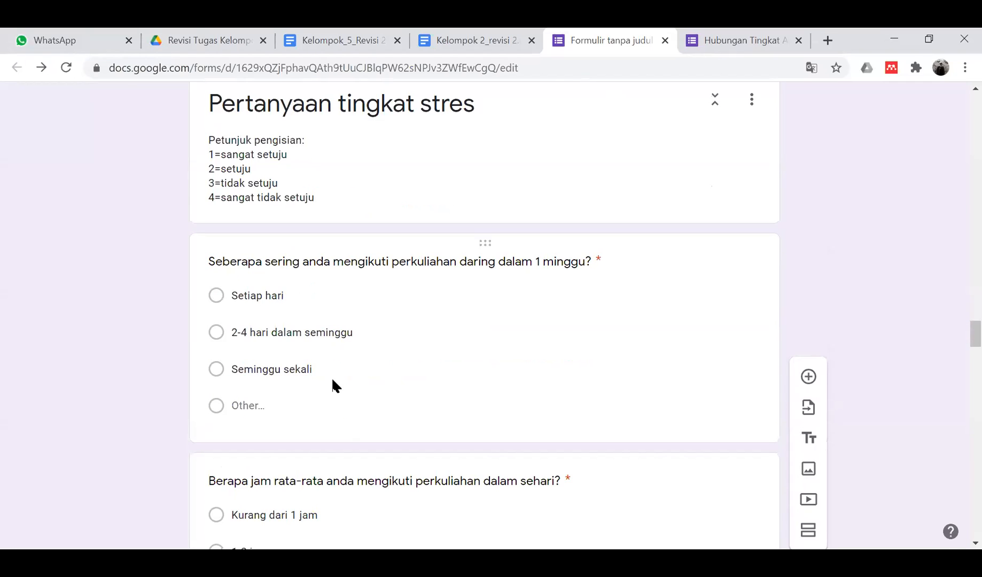
scroll(332, 381, "down", 3)
scroll(331, 376, "down", 1)
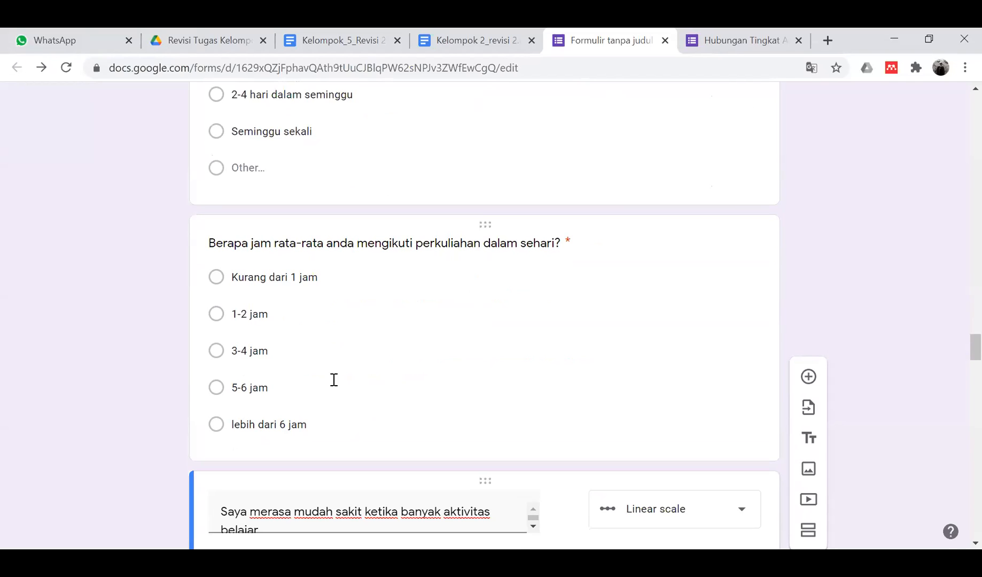
- Append '(opsi terlalu banyak)' to the daily lecture-hours question title
left_click(282, 328)
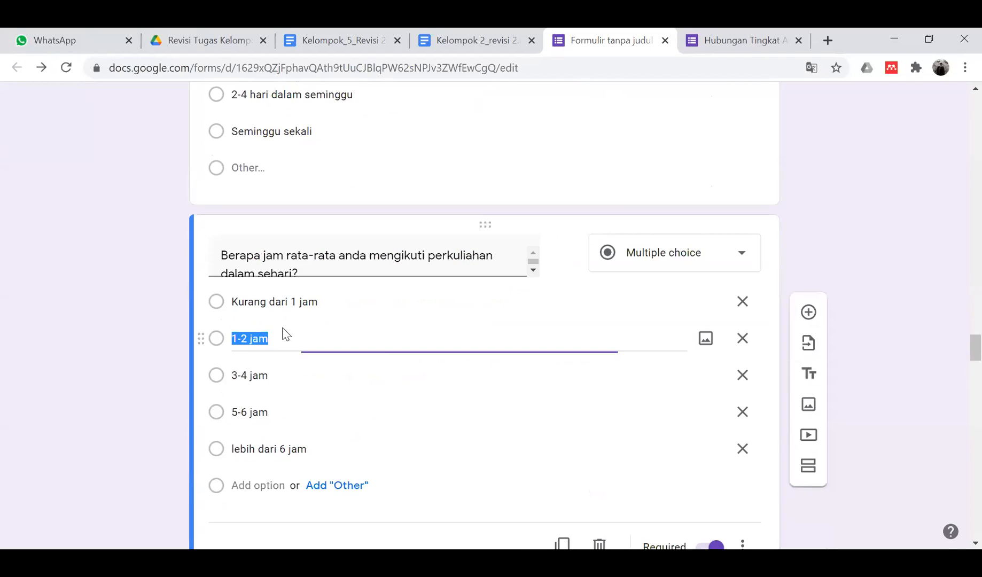
left_click(412, 262)
left_click(413, 262)
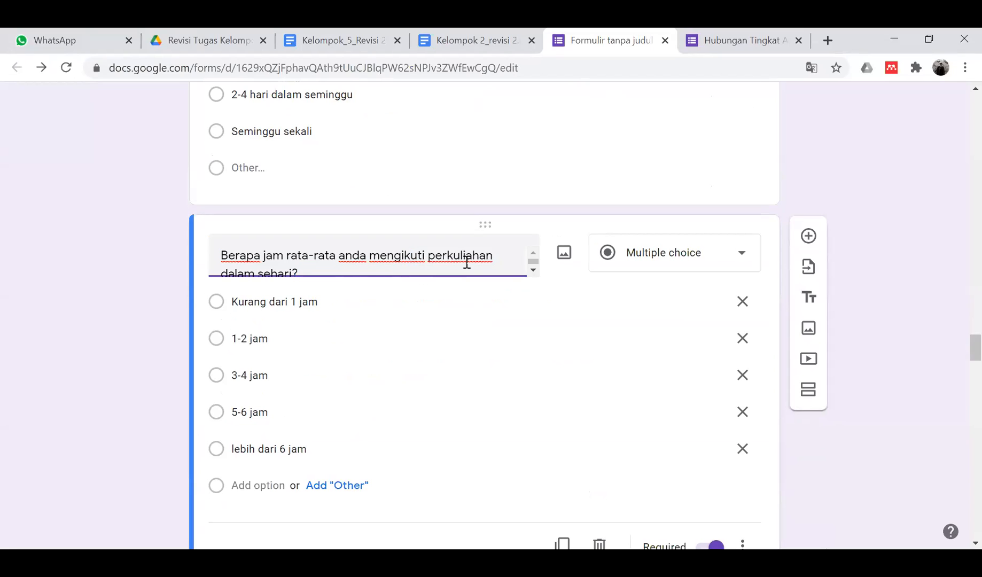
type("(opsi terlalu ")
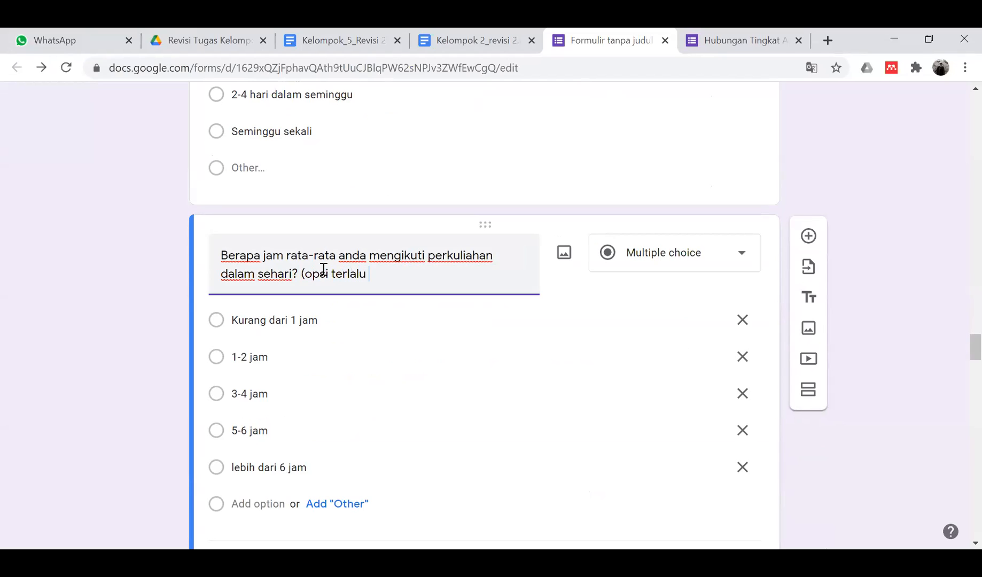
type("banyak)")
left_click(124, 361)
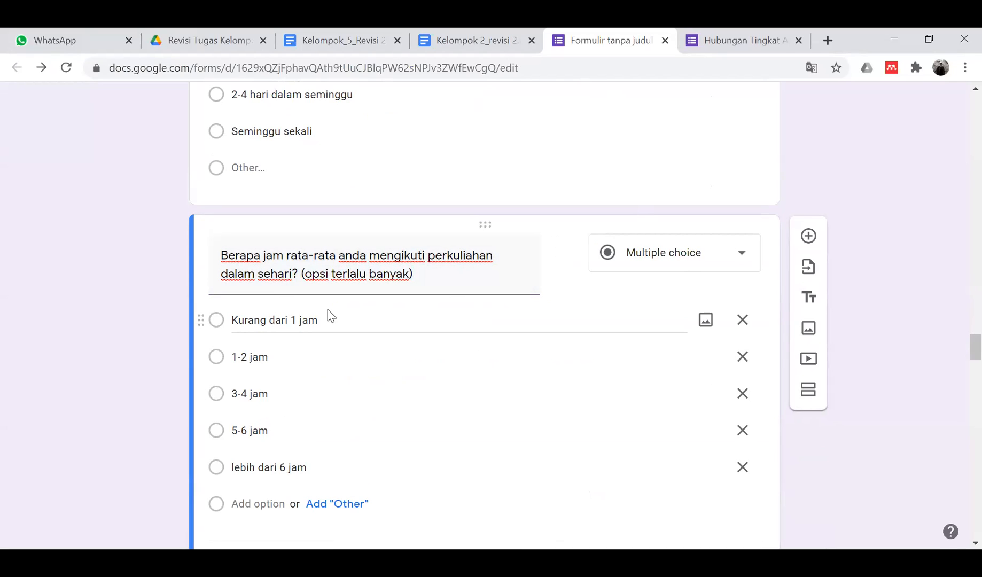
- Go through the five hour-range options, from 'Kurang dari 1 jam' to 'lebih dari 6 jam'
triple_click(297, 318)
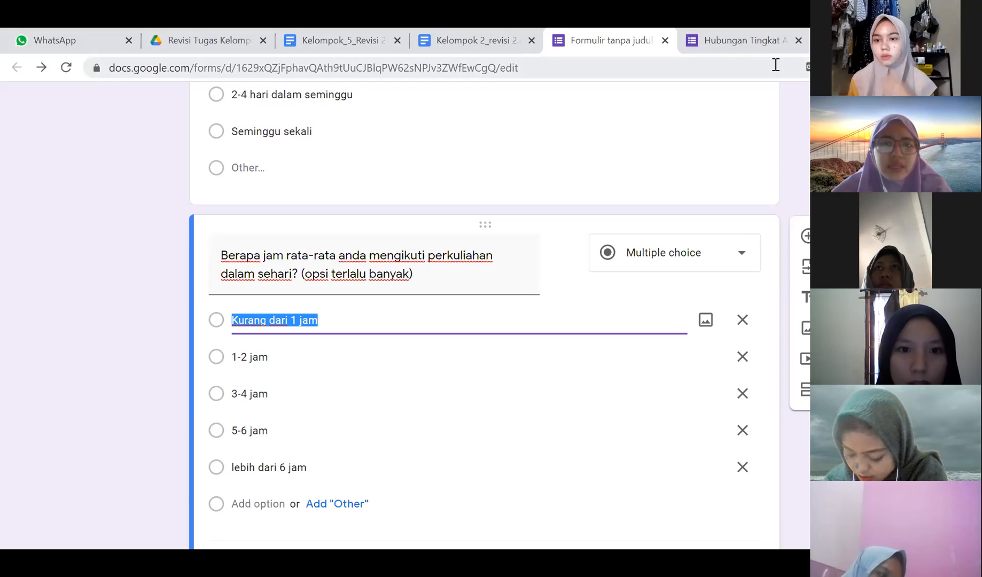
left_click(185, 295)
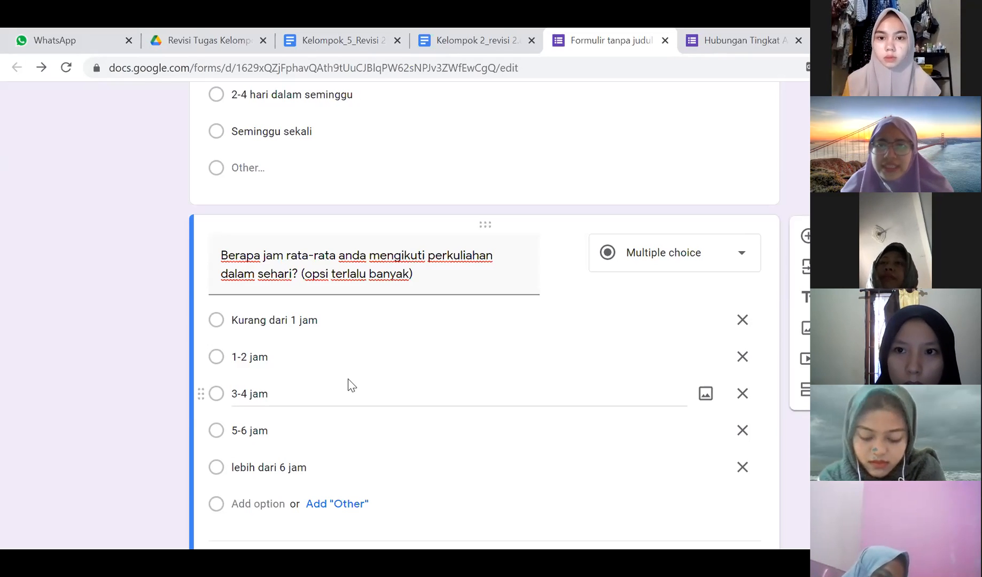
left_click(291, 322)
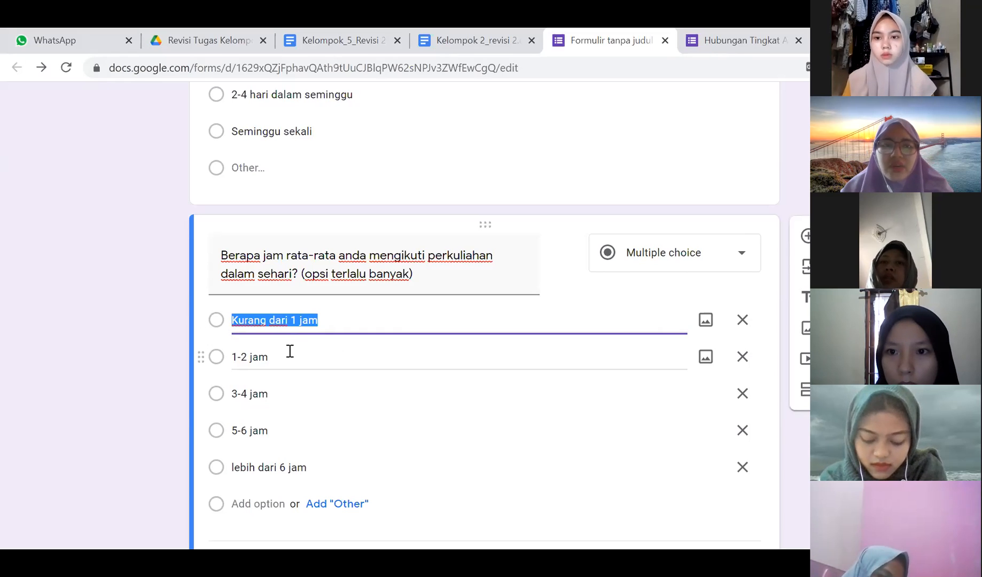
left_click(290, 352)
left_click(278, 405)
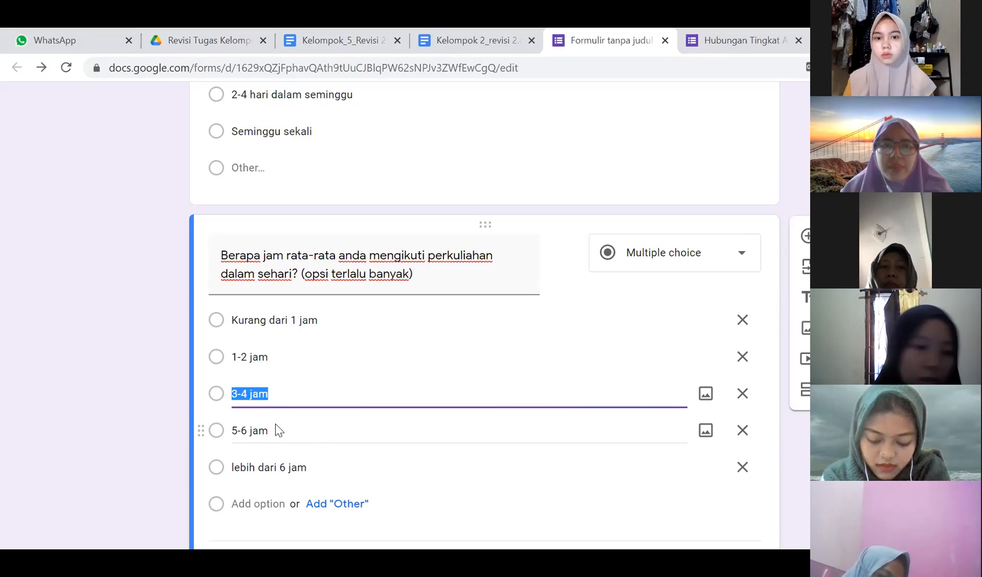
left_click(277, 430)
left_click(279, 462)
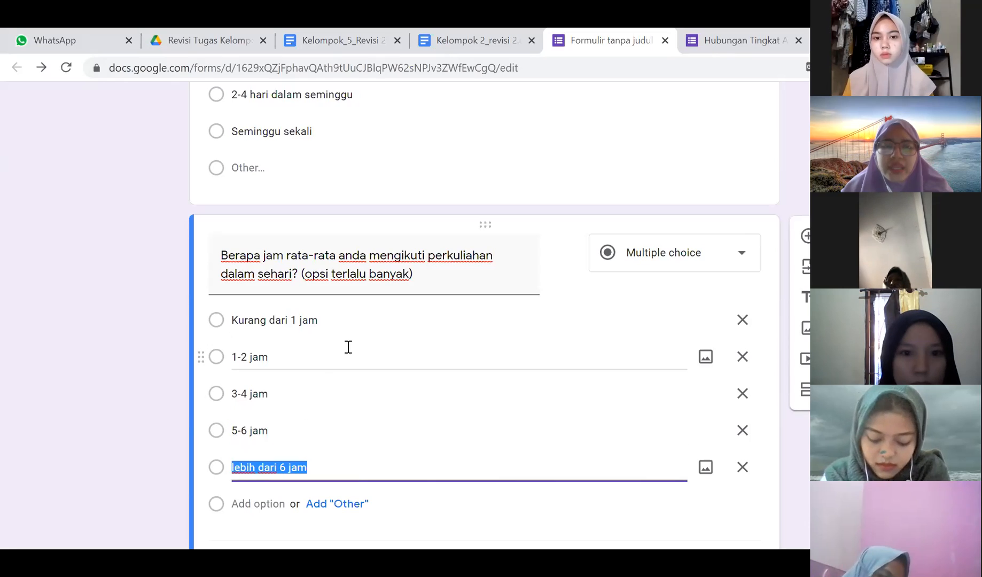
left_click(327, 316)
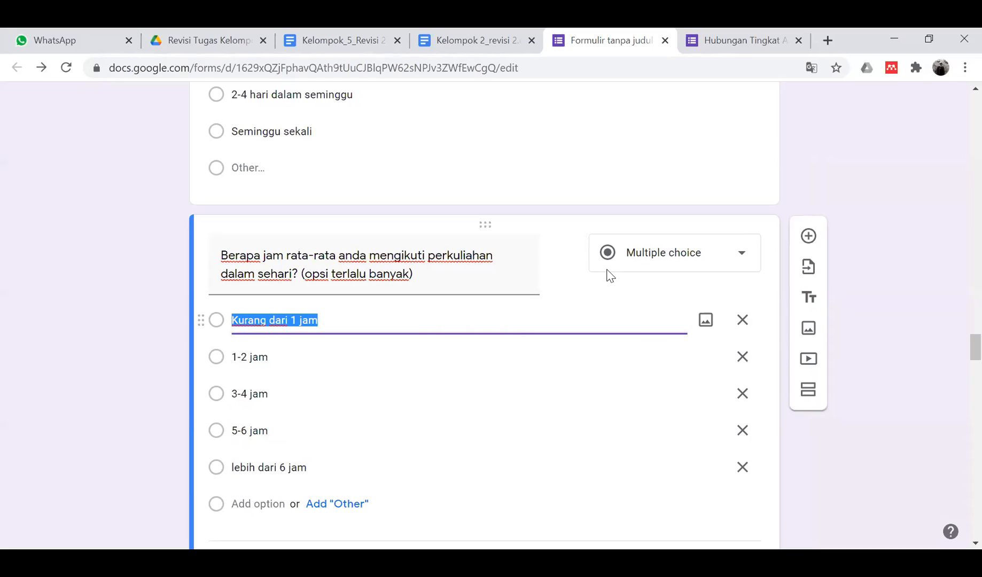
- Remove the 'Kurang dari 1 jam' option and change '1-2 jam' to '1-3 jam'
left_click(742, 319)
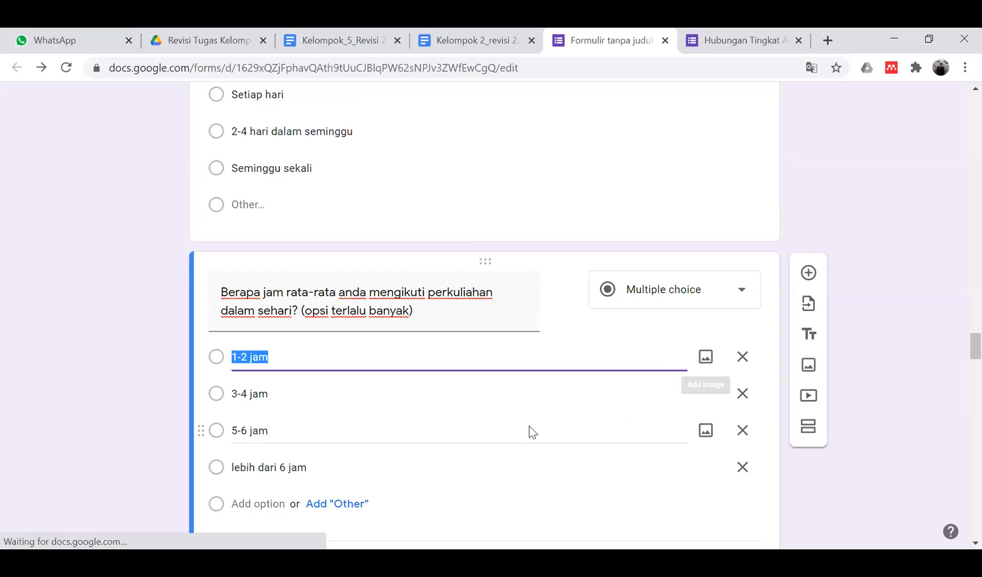
left_click(309, 358)
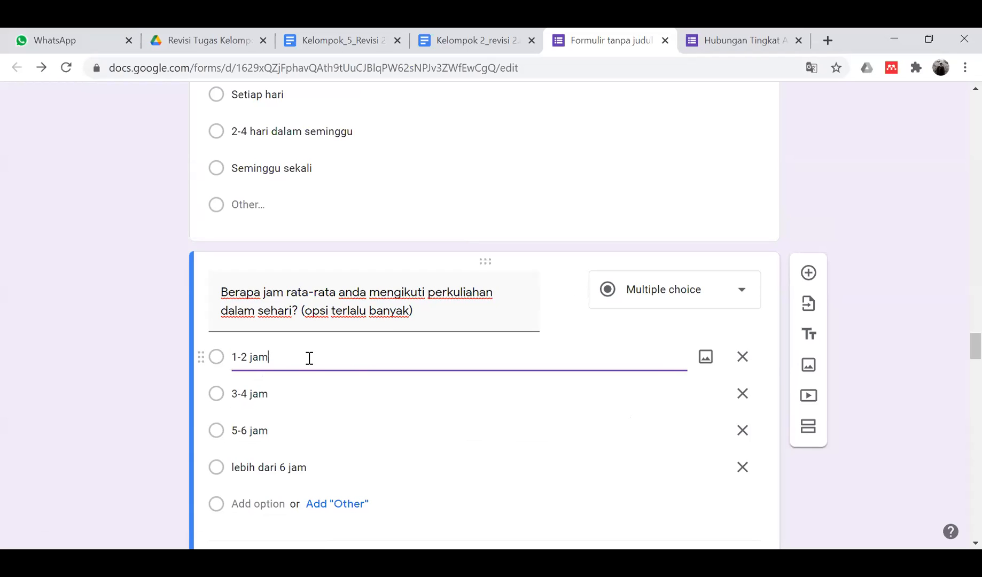
left_click(278, 391)
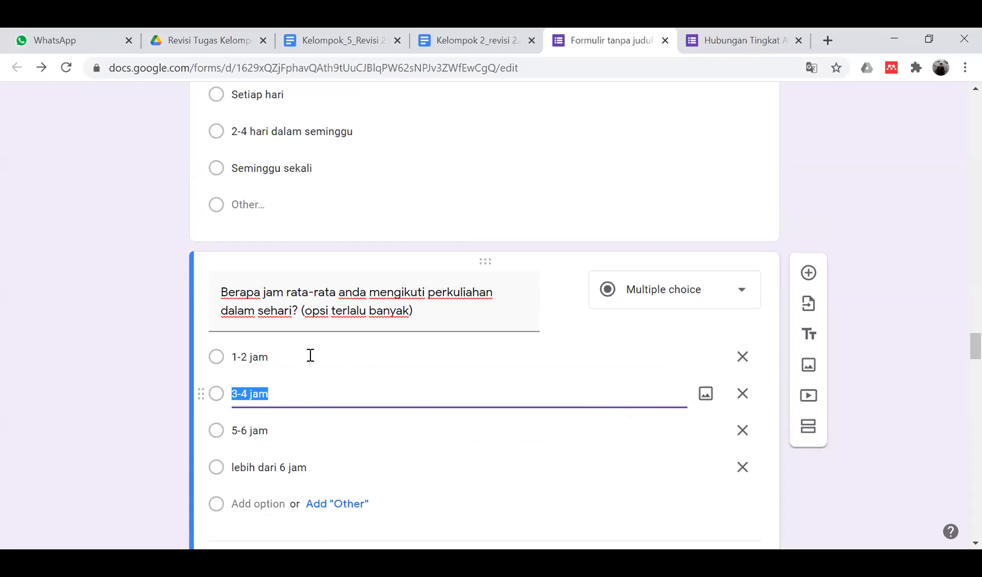
left_click(289, 356)
left_click(309, 390)
left_click(315, 322)
left_click(307, 318)
left_click(287, 394)
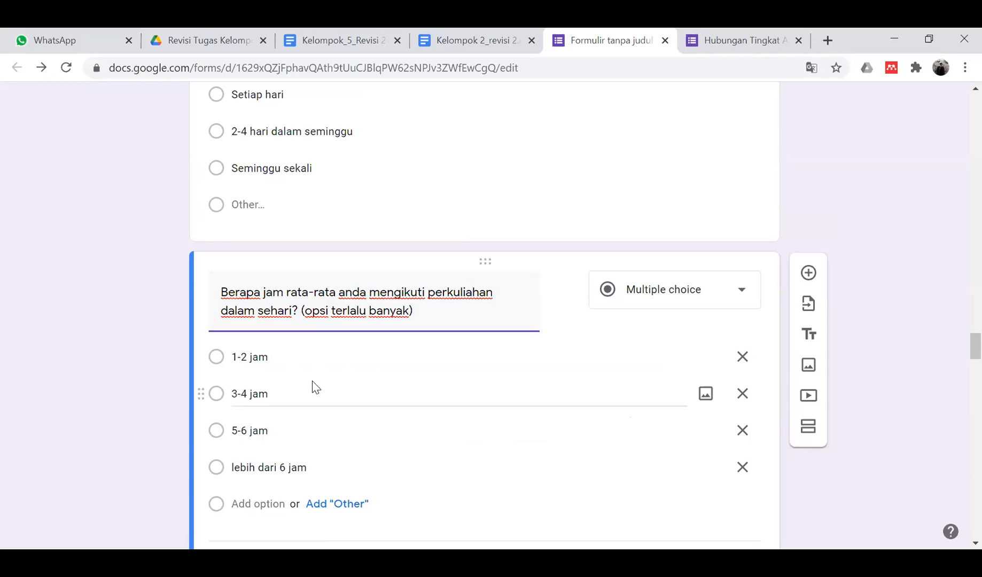
left_click(257, 357)
left_click(251, 356)
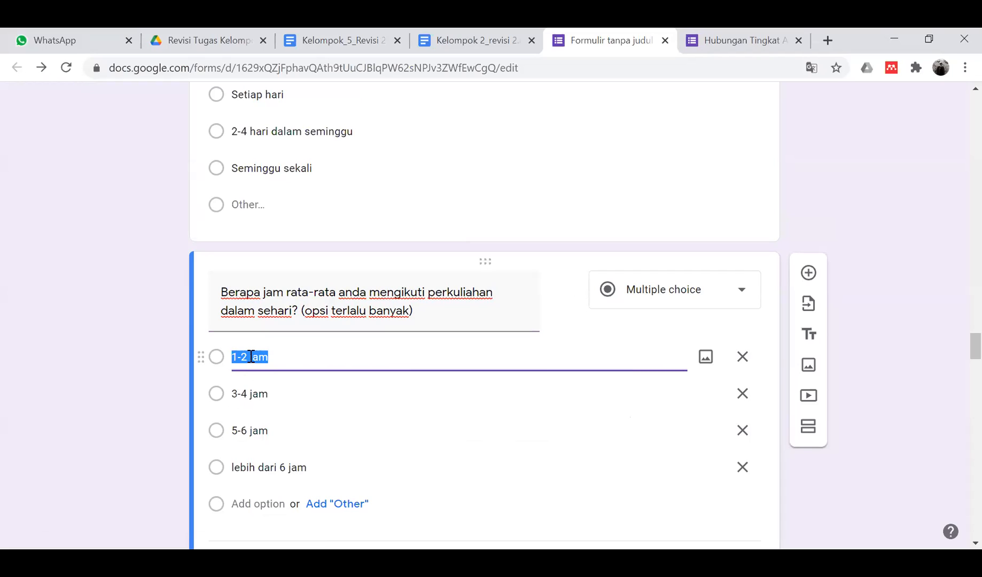
left_click(247, 357)
key("BackSpace")
type("3")
- Change '3-4 jam' to '4-6 jam' and '5-6 jam' to '6-9 jam', and remove 'lebih dari 6 jam'
left_click(241, 395)
left_click(241, 398)
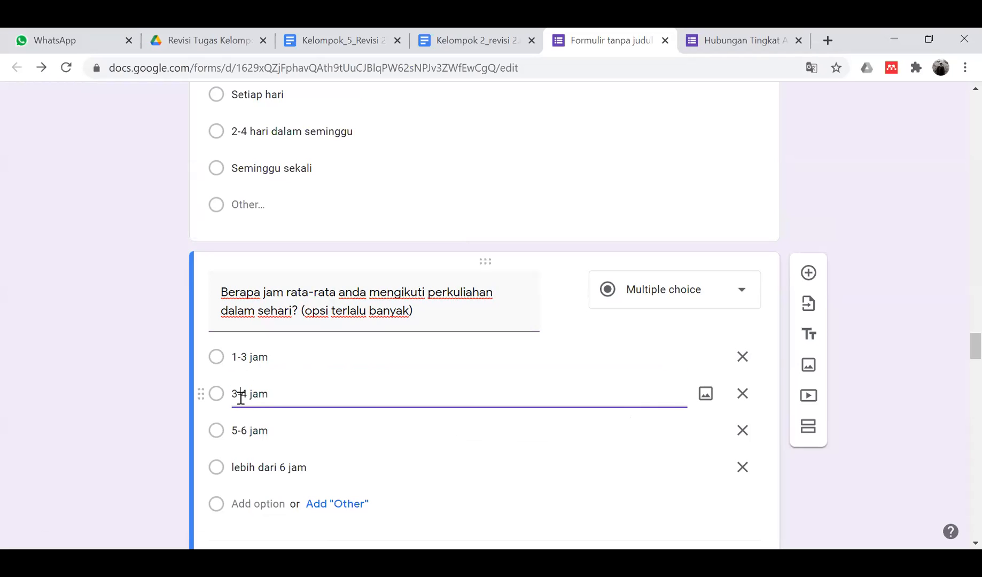
key("BackSpace")
type("4")
key("BackSpace")
type("6")
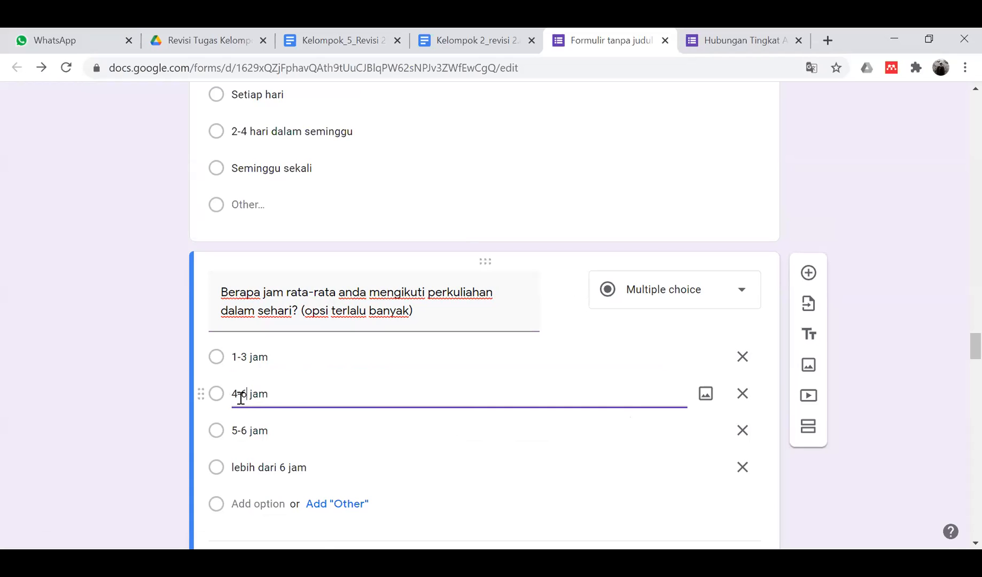
left_click(239, 426)
left_click(239, 426)
key("BackSpace")
type("6-9")
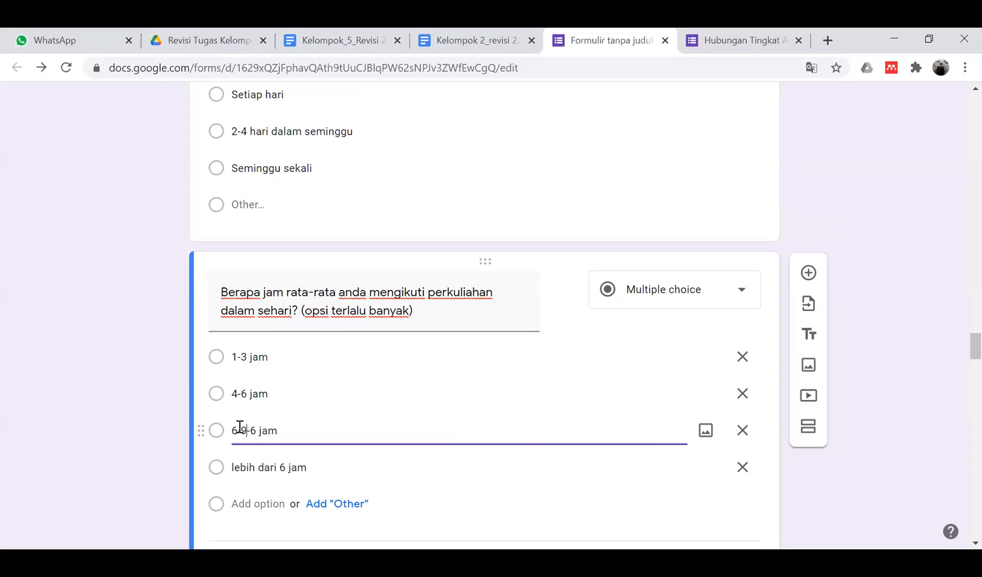
key("Delete")
key("Delete")
left_click(602, 520)
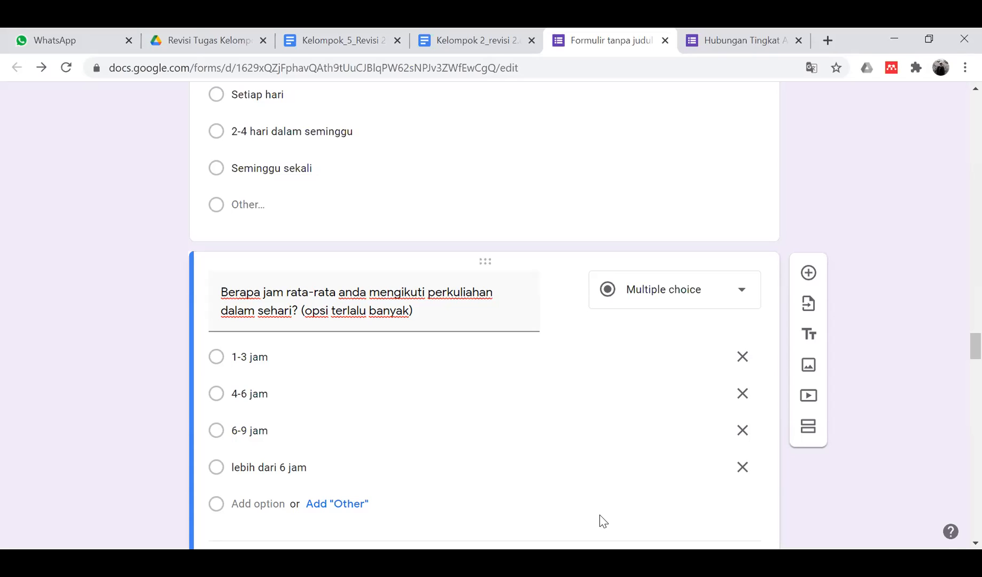
left_click(741, 467)
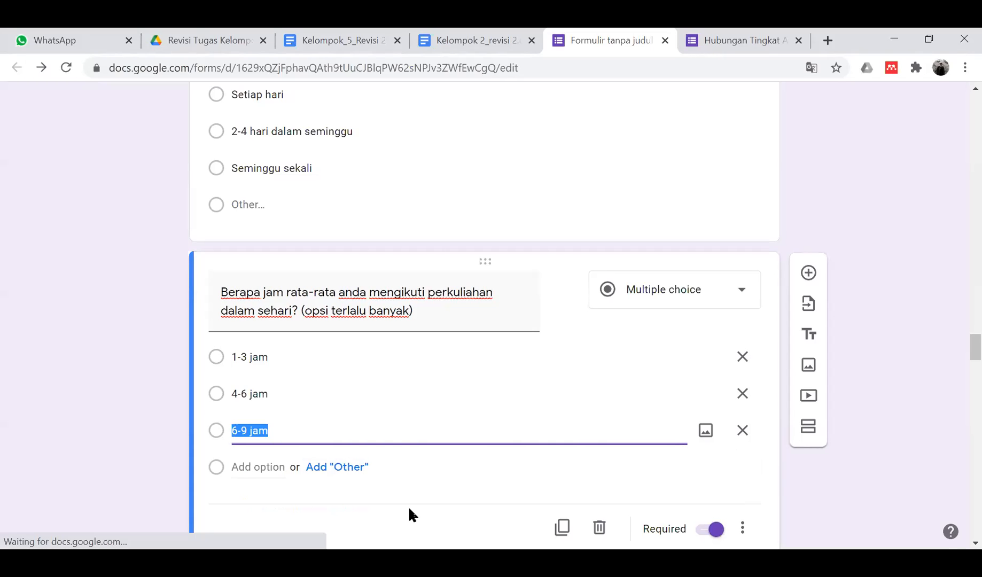
scroll(445, 393, "down", 3)
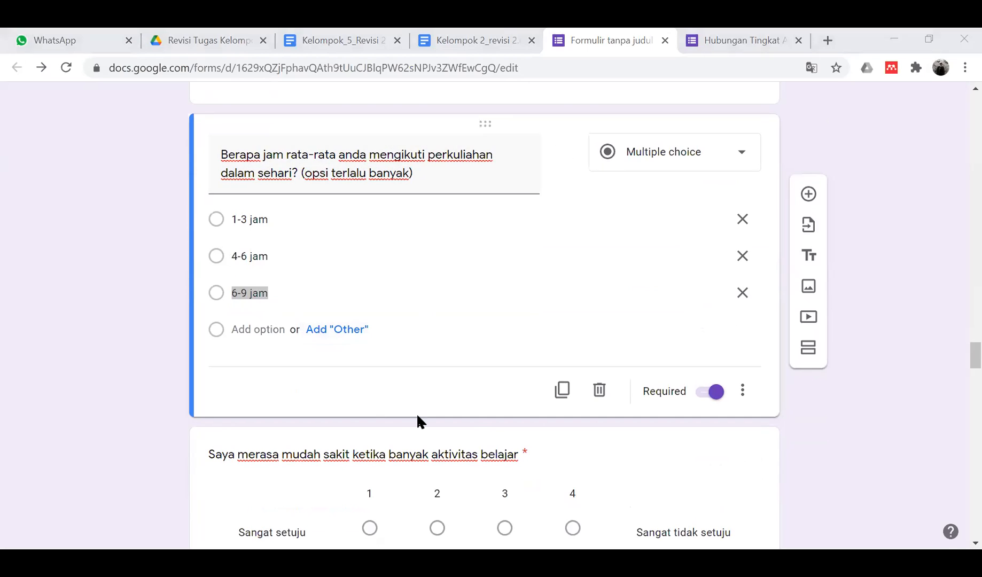
scroll(293, 365, "up", 4)
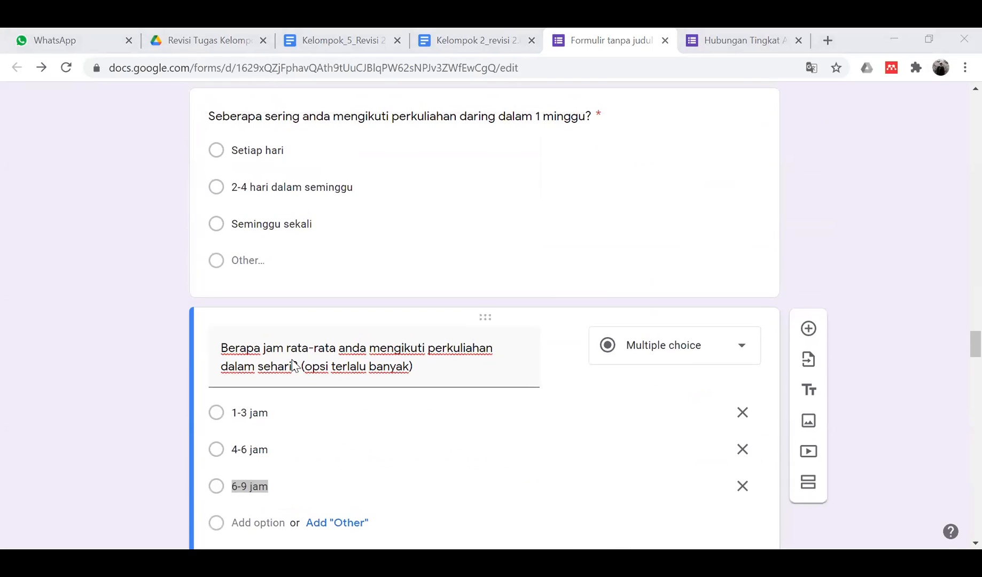
scroll(294, 365, "down", 6)
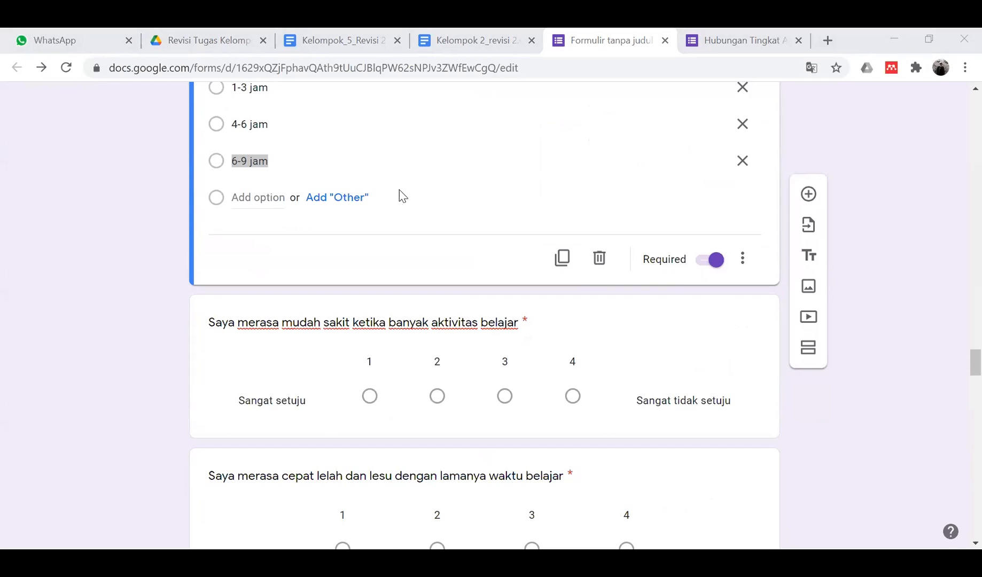
scroll(400, 195, "down", 1)
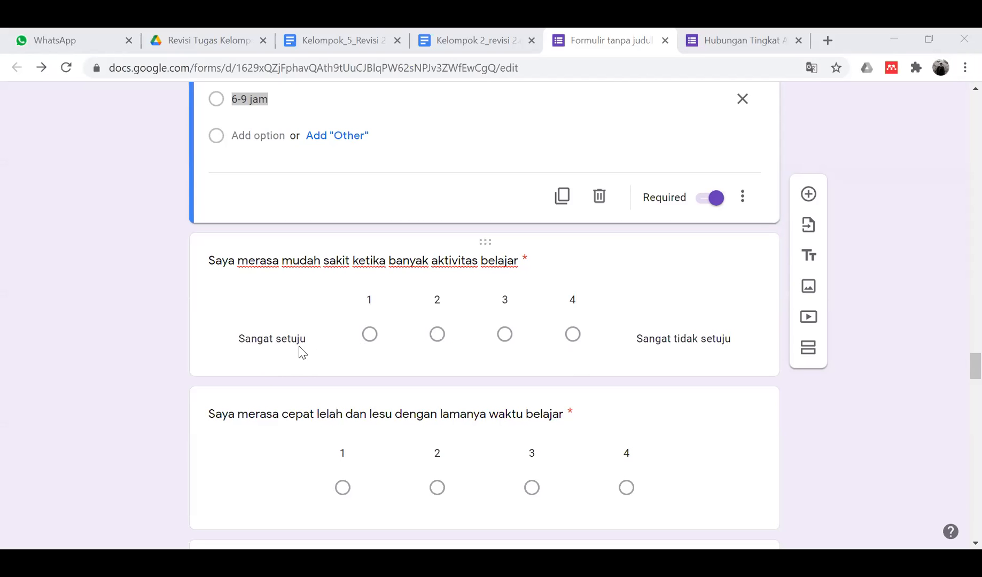
scroll(301, 349, "down", 2)
scroll(301, 352, "up", 15)
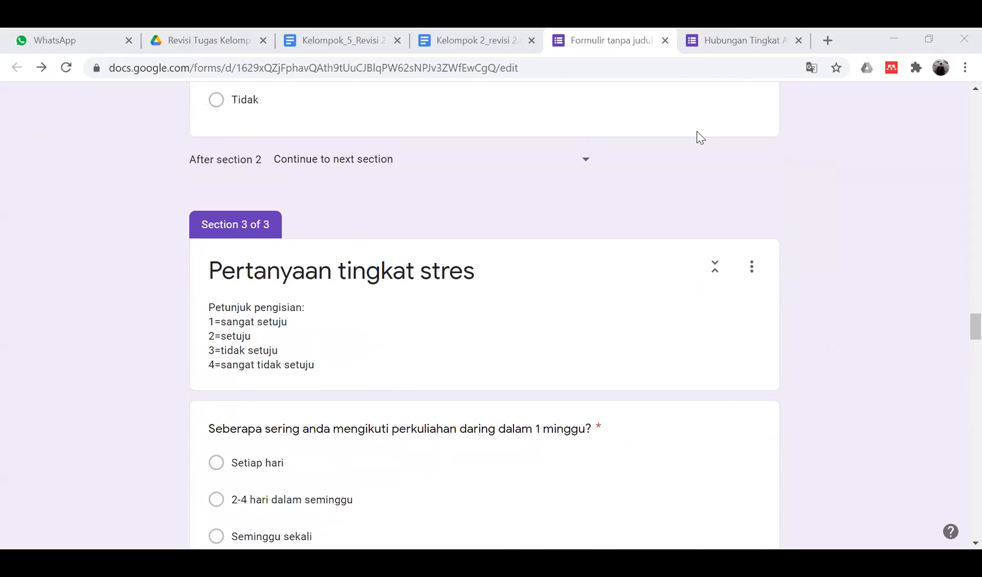
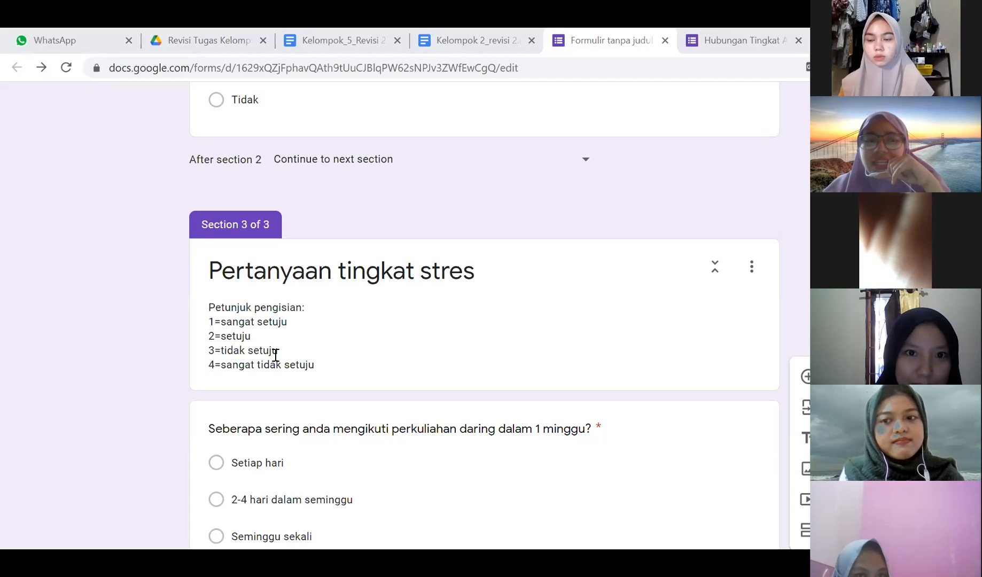
- Place the caret in the Section 3 instructions and scroll down to the 'mudah sakit' question
left_click(213, 336)
left_click(212, 336)
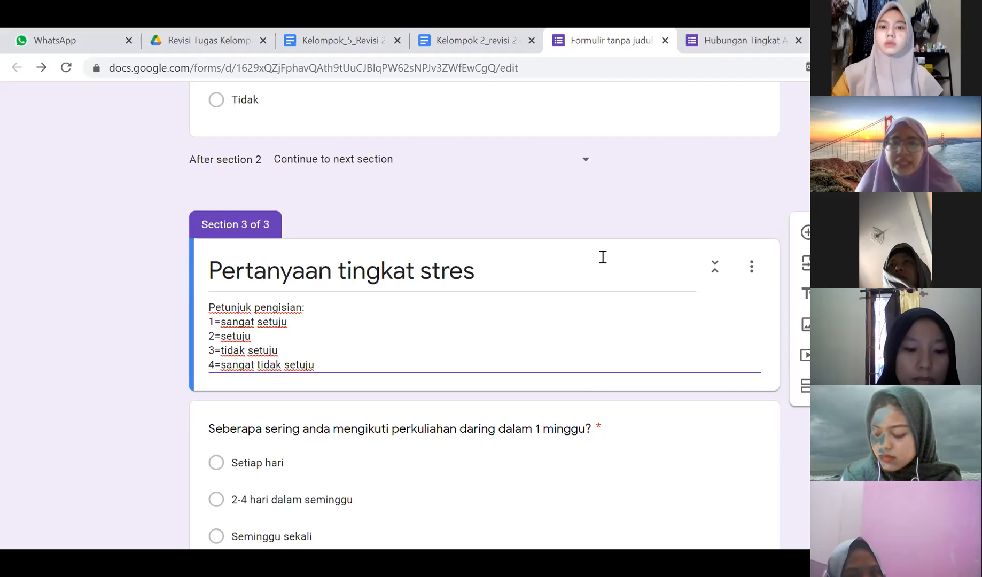
scroll(460, 406, "down", 9)
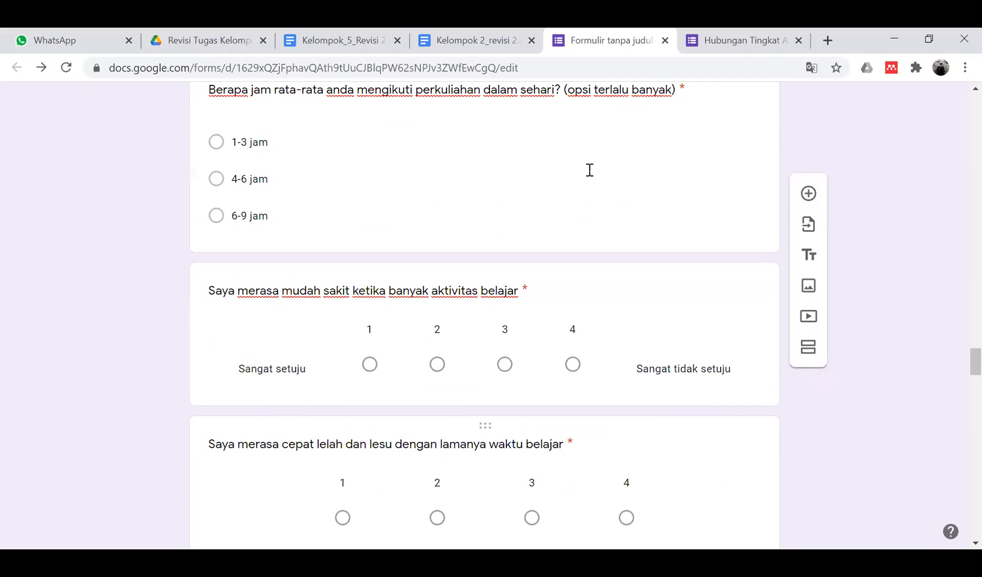
scroll(392, 215, "up", 1)
scroll(384, 230, "down", 1)
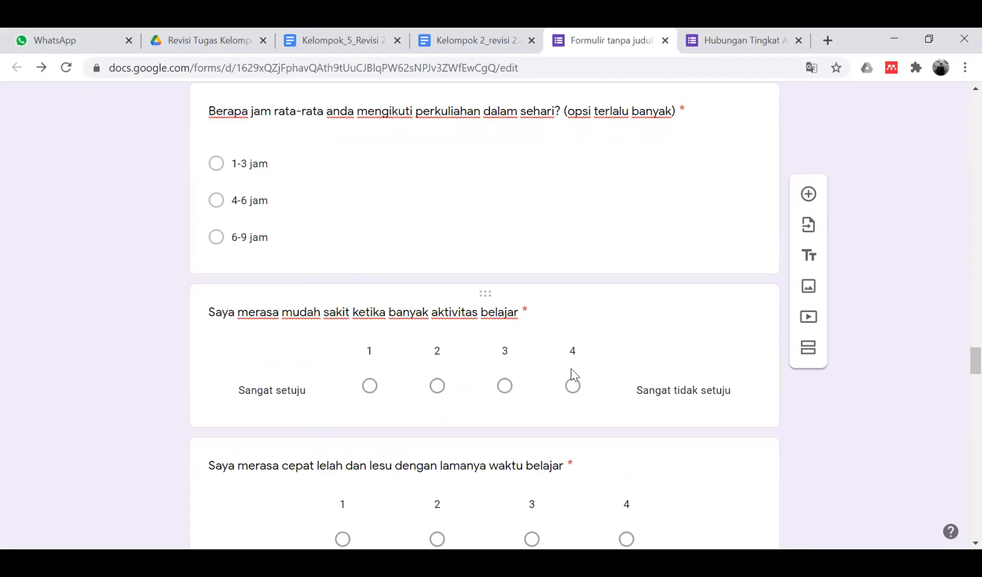
- Relabel the 'mudah sakit' scale: 1 as 'Sangat tidak setuju' and 4 as 'Sangat setuju'
left_click(679, 388)
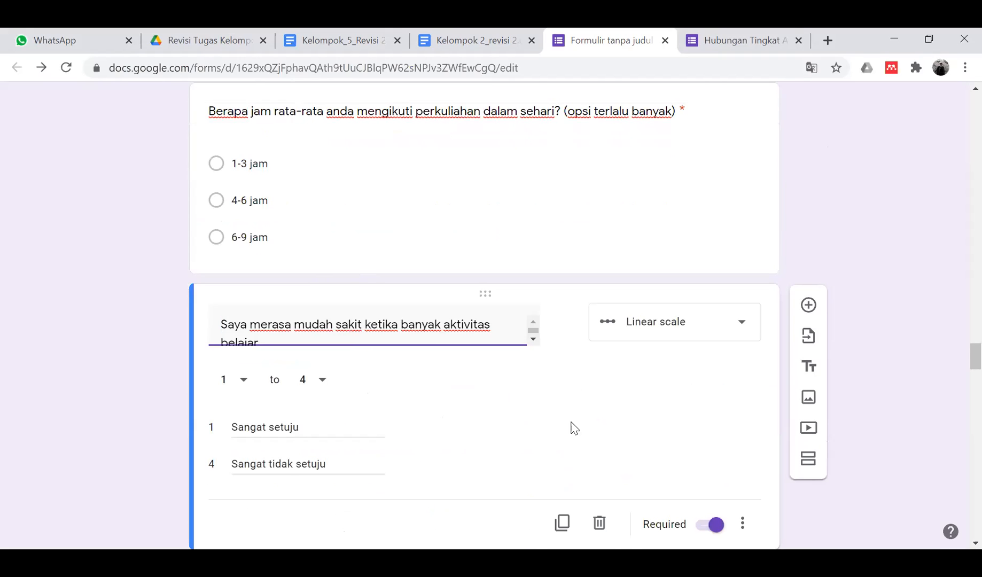
left_click(402, 420)
type("Sangat")
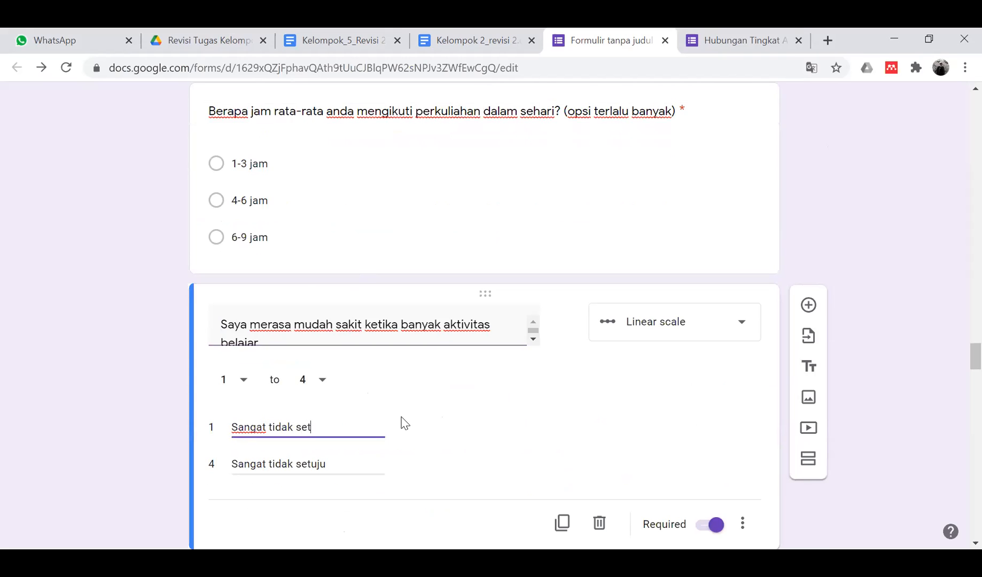
key("Tab")
type("Sangat")
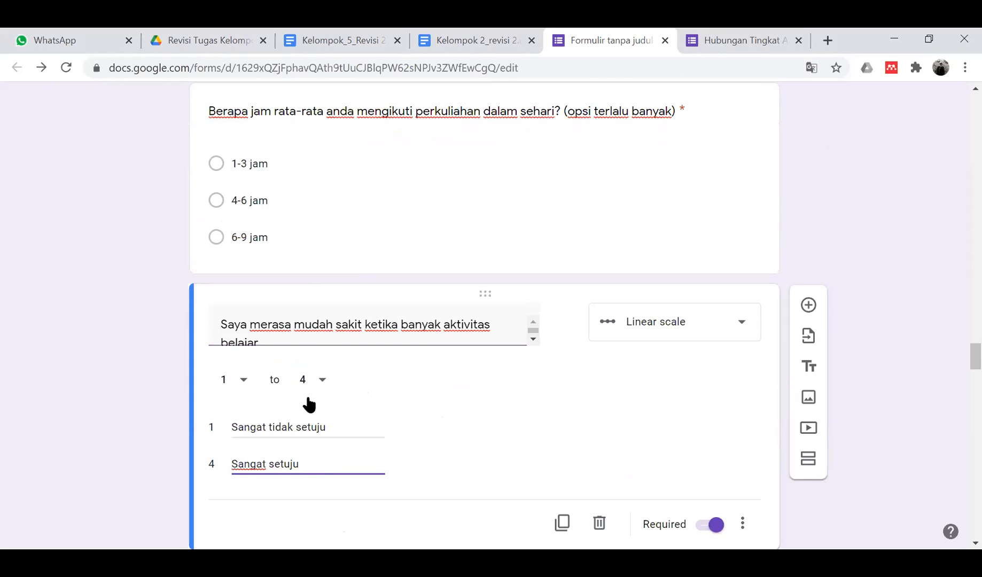
left_click(108, 409)
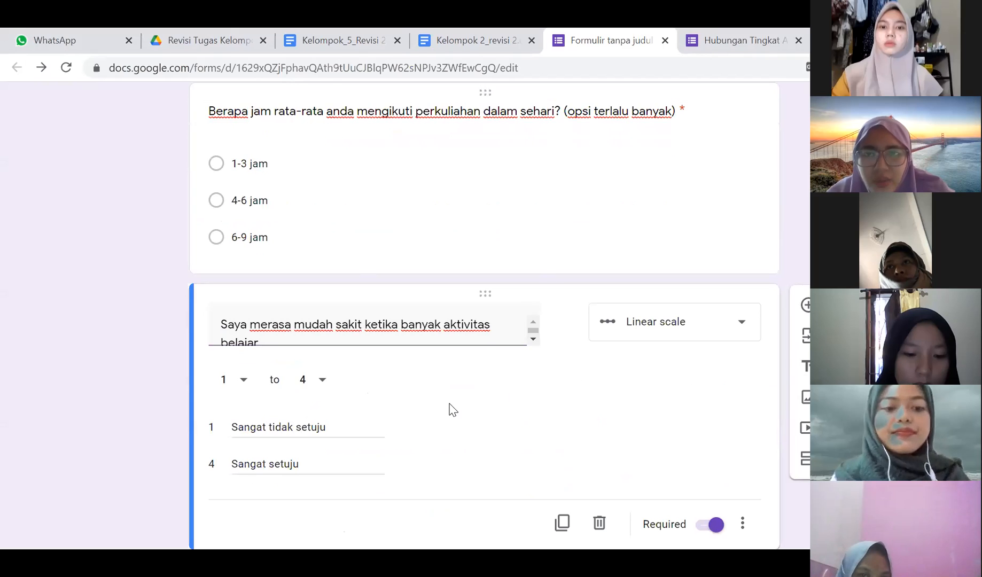
left_click(264, 425)
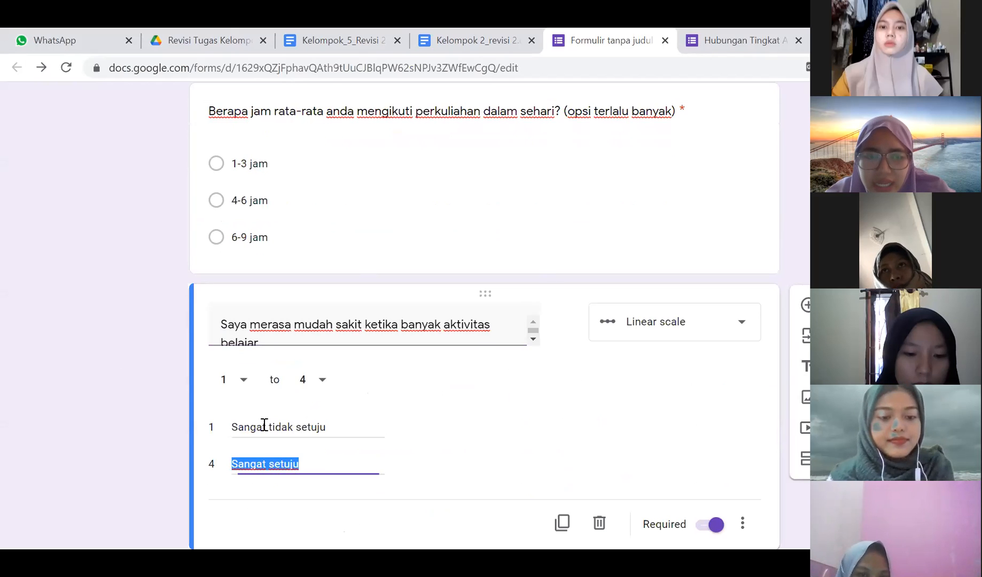
left_click(155, 454)
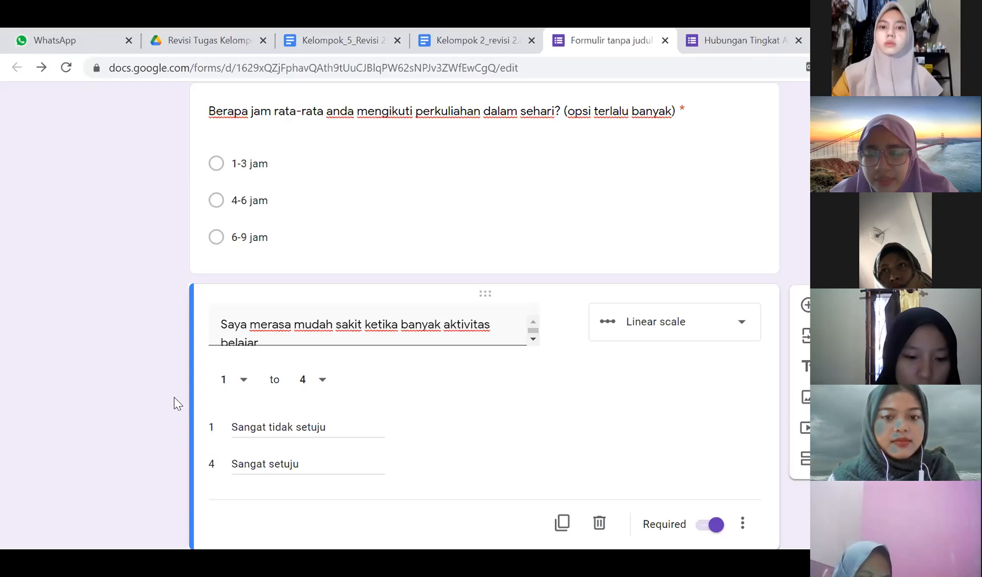
- Scroll through the revised questionnaire to the end and back up to the top
scroll(137, 304, "down", 2)
scroll(140, 309, "down", 4)
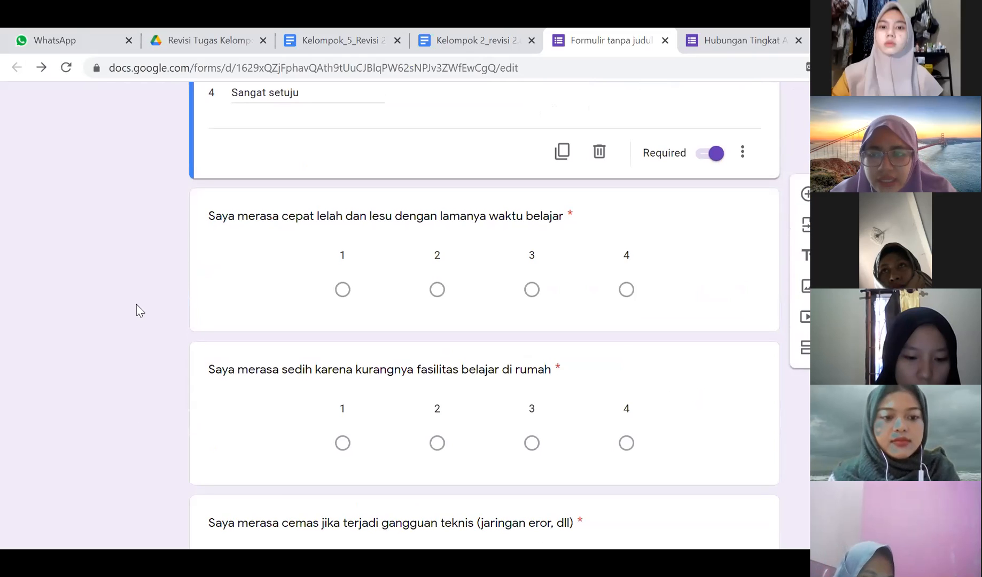
scroll(394, 331, "down", 13)
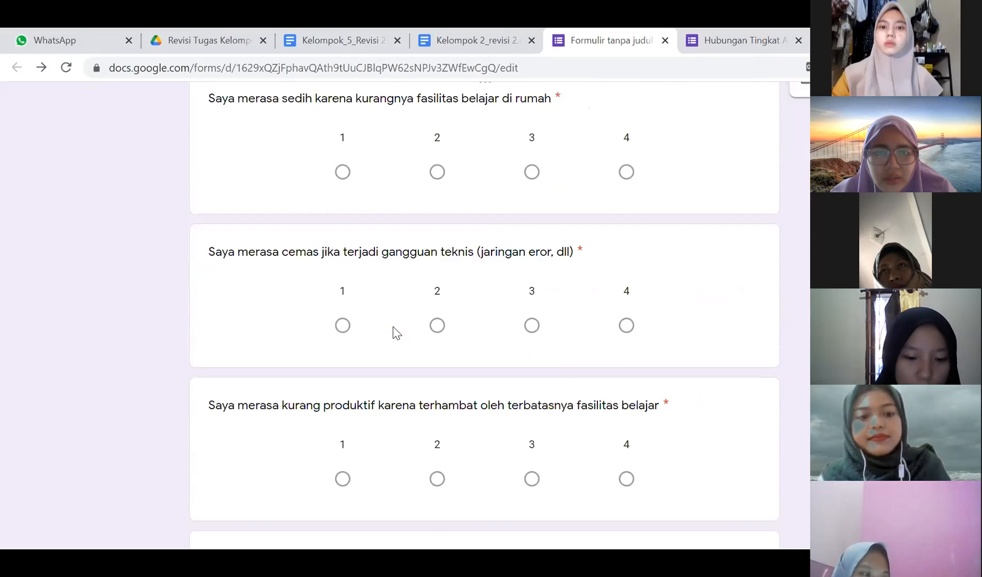
scroll(394, 331, "down", 15)
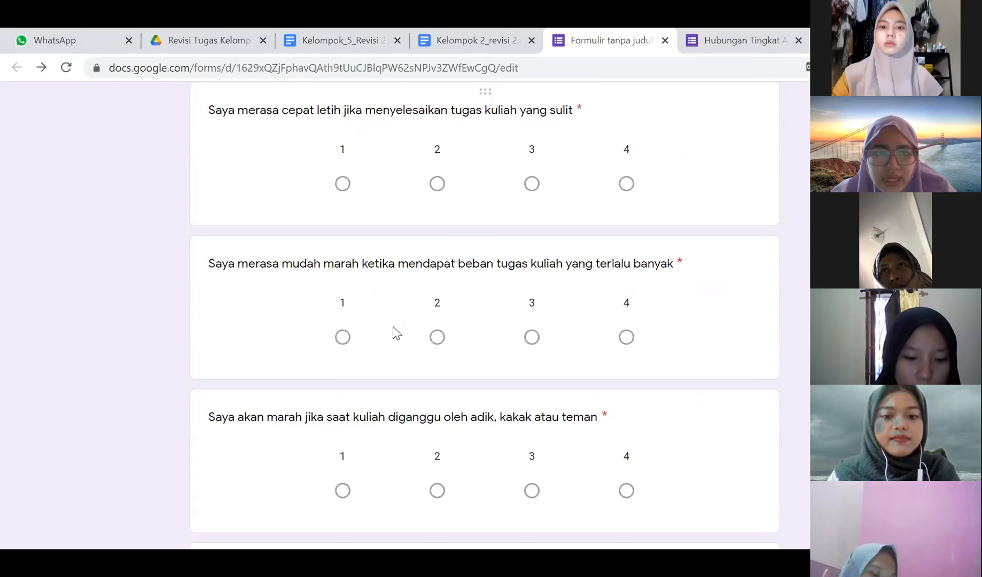
scroll(394, 331, "down", 4)
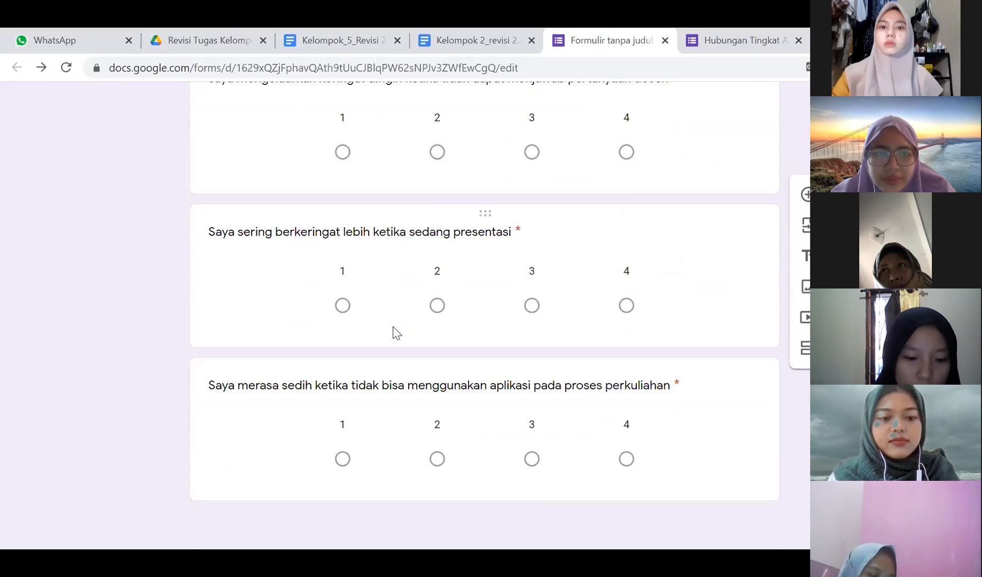
scroll(394, 331, "up", 4)
scroll(394, 331, "down", 5)
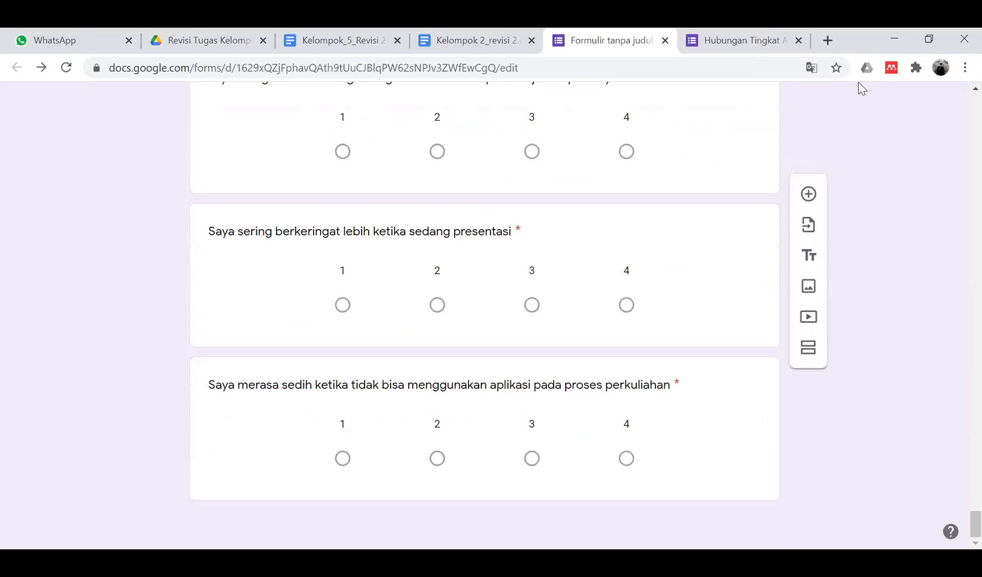
scroll(659, 327, "up", 20)
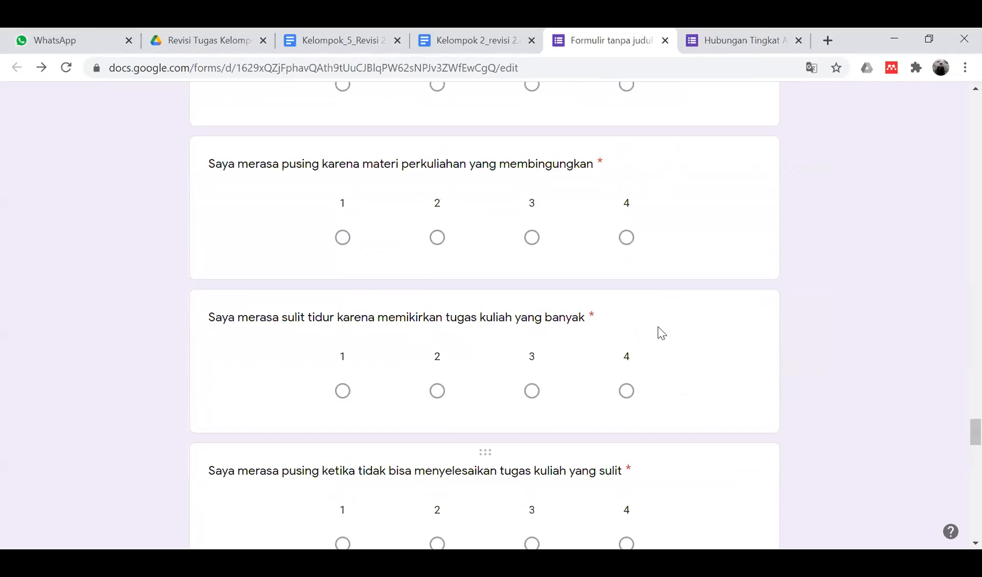
scroll(659, 328, "up", 1)
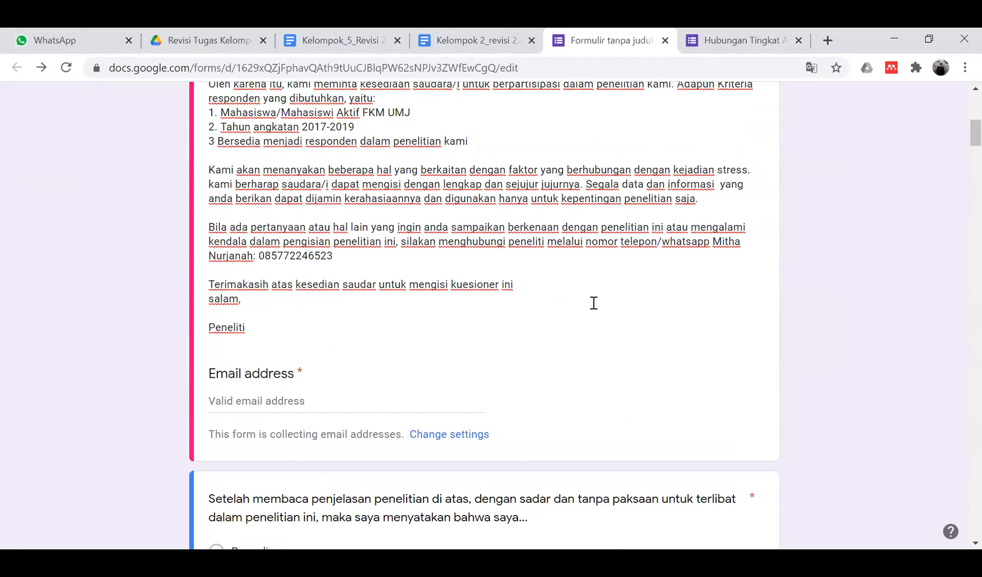
scroll(593, 303, "up", 8)
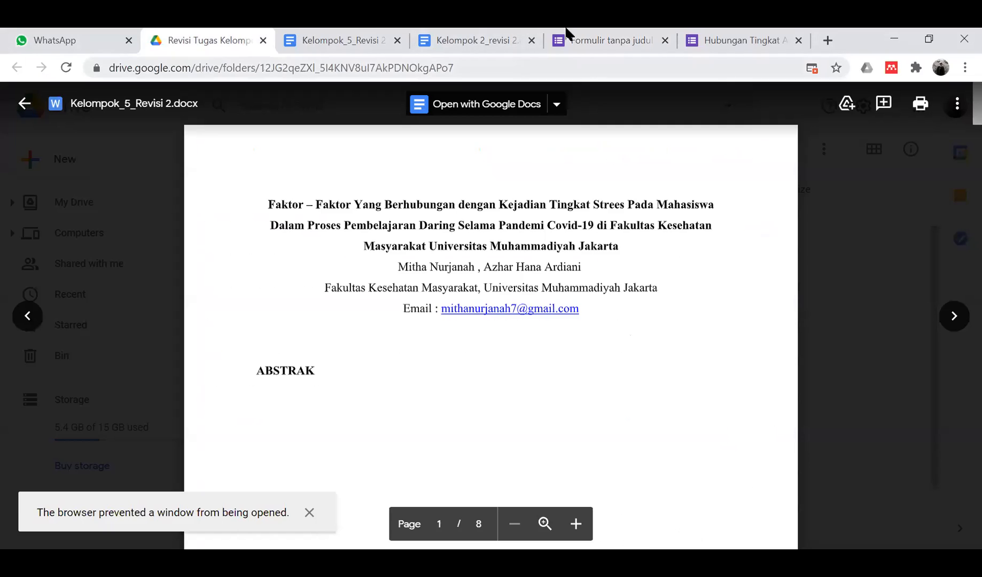
- Close the Kelompok 2 and Kelompok_5 documents and both open forms
left_click(530, 42)
left_click(397, 41)
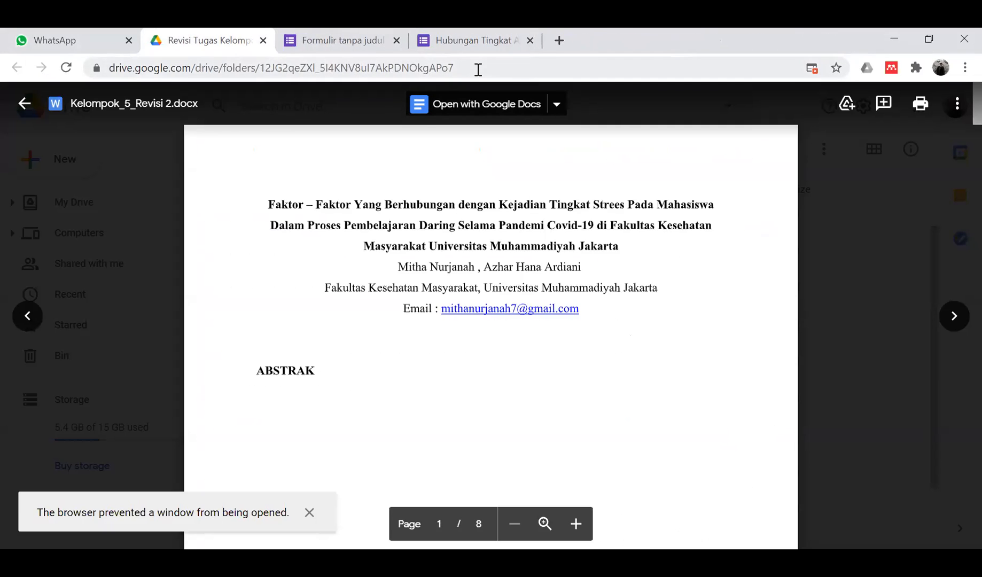
left_click(374, 40)
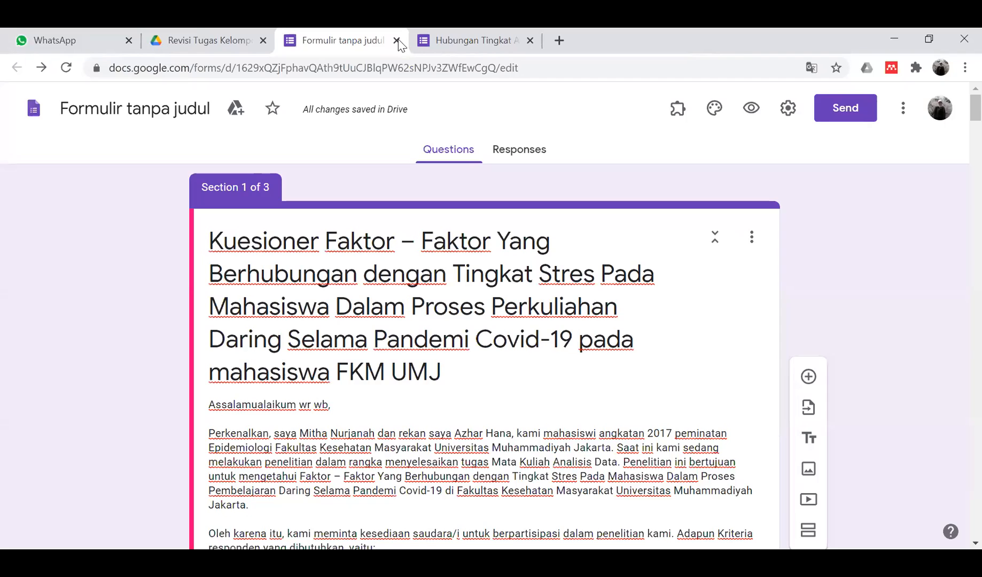
left_click(397, 41)
left_click(396, 40)
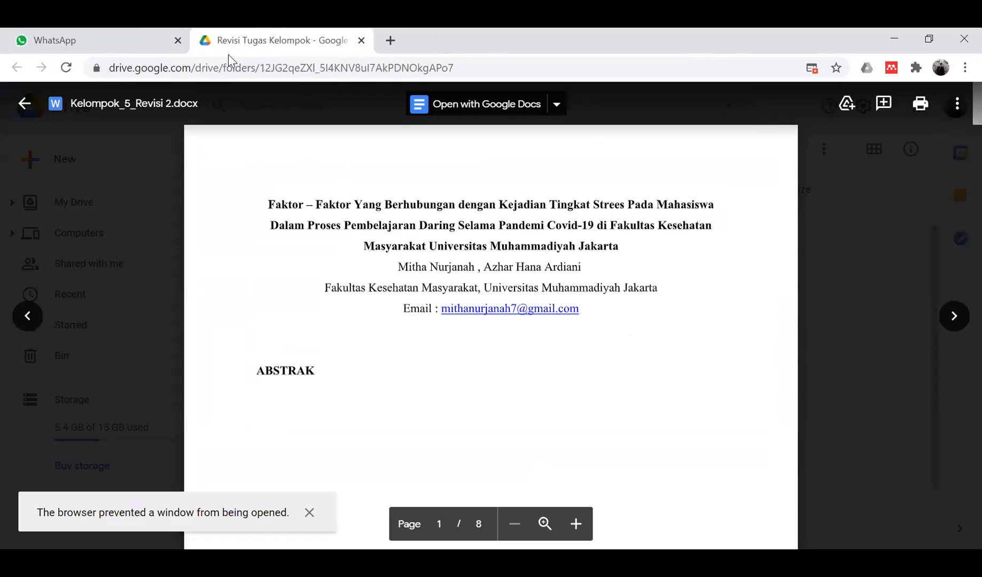
- Return to the shared folder and open kelompok 6_ Revisi 2.docx in Google Docs
left_click(25, 103)
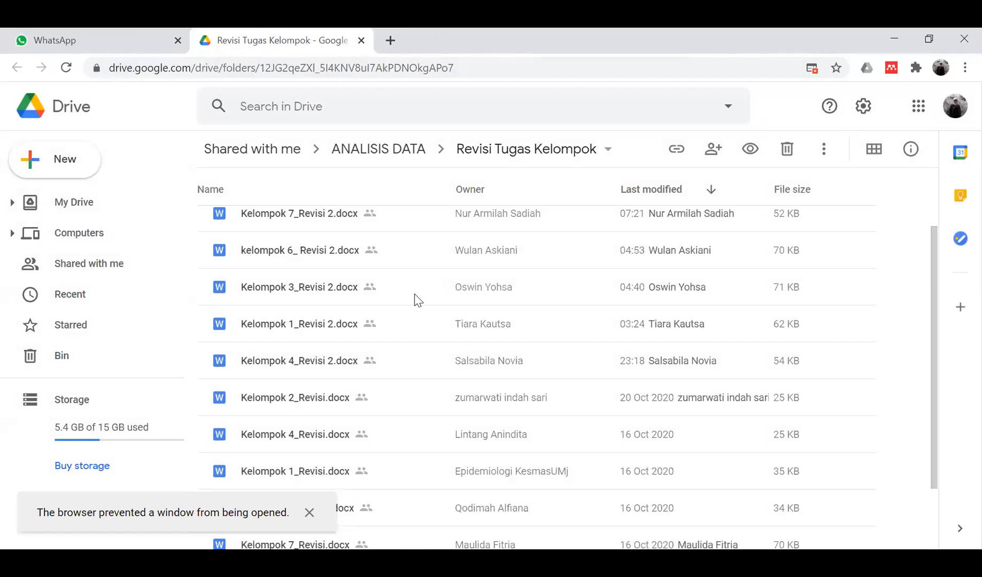
scroll(526, 318, "down", 3)
scroll(528, 317, "up", 3)
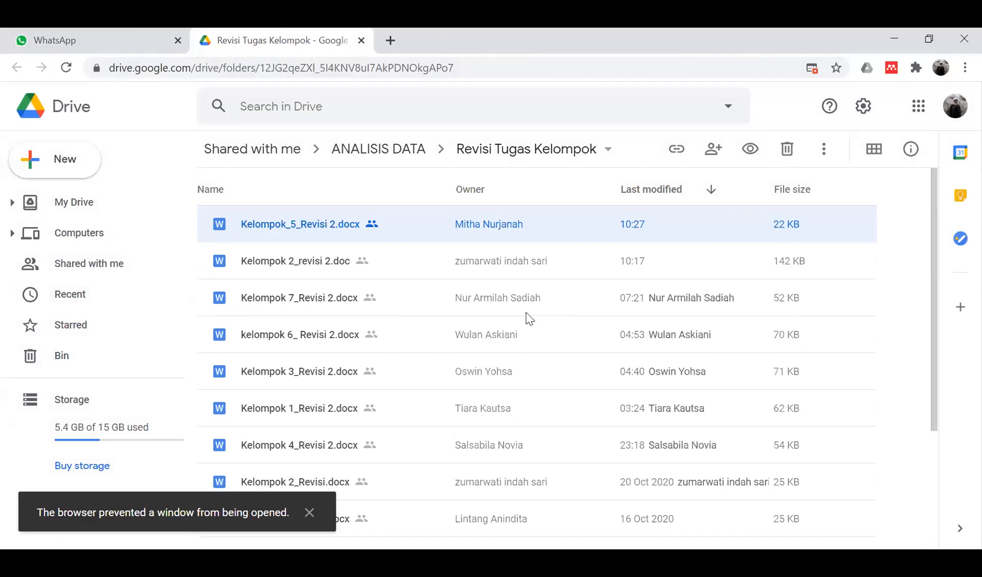
double_click(310, 344)
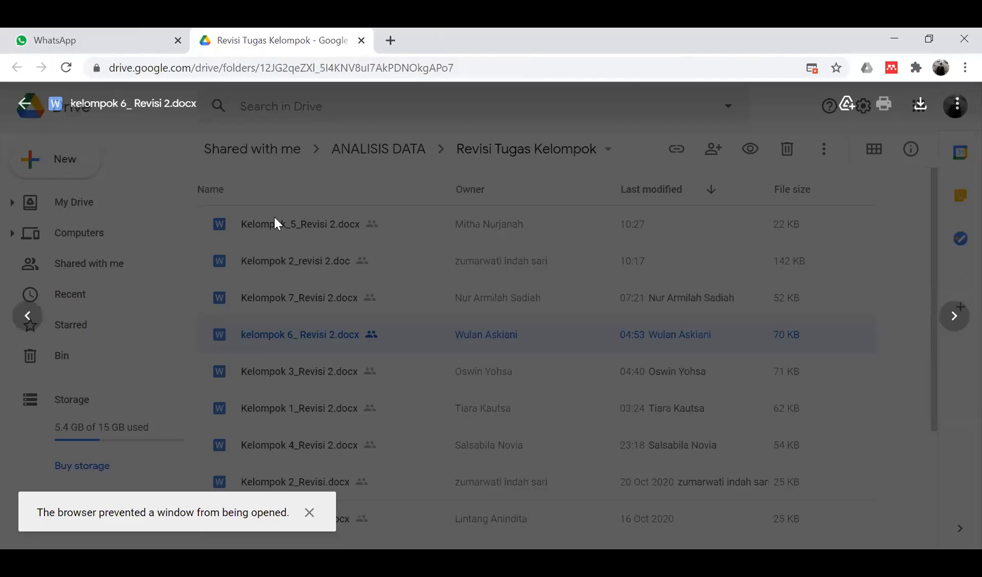
left_click(479, 109)
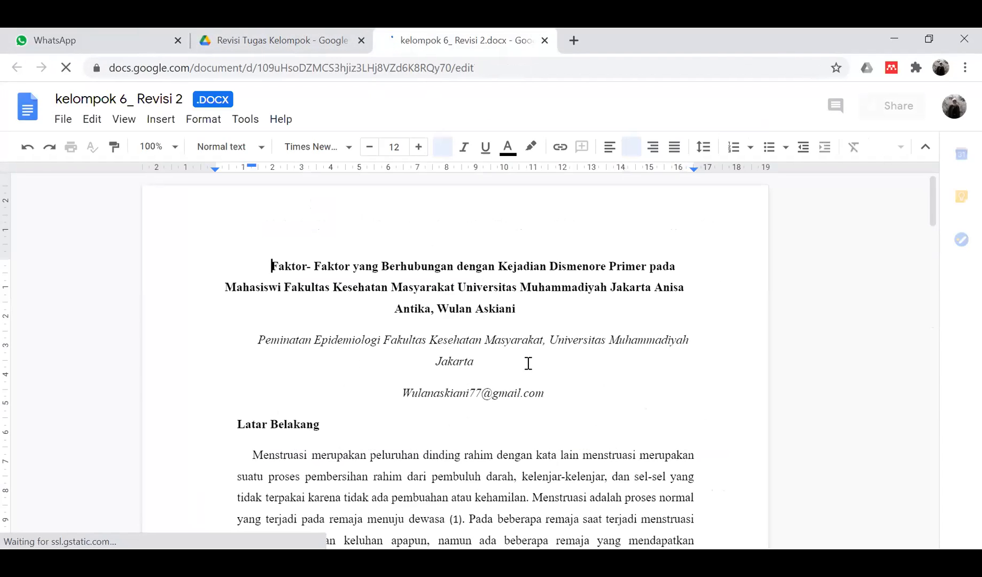
- Put the author names on their own line below the paper title
left_click(656, 291)
key("Return")
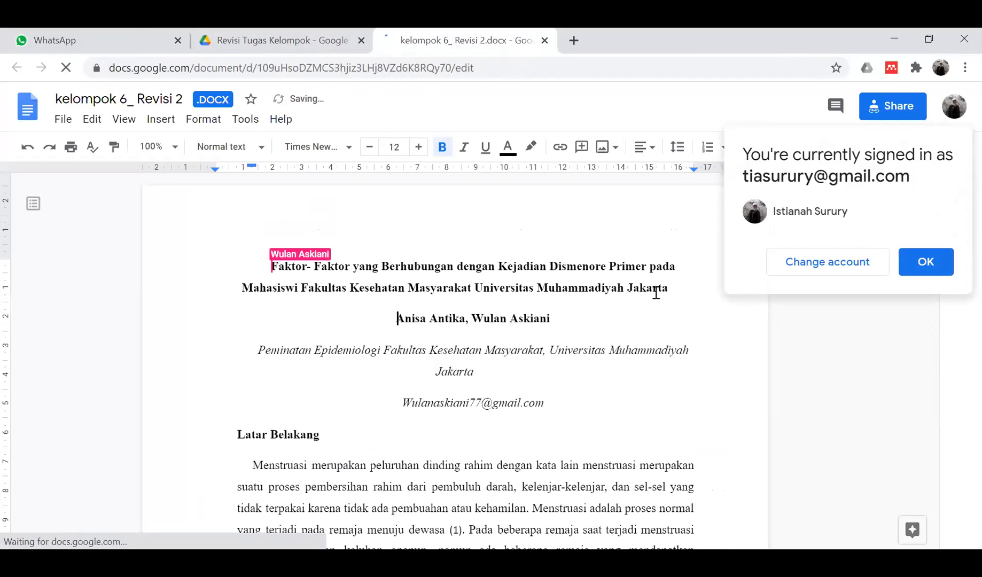
scroll(580, 409, "down", 3)
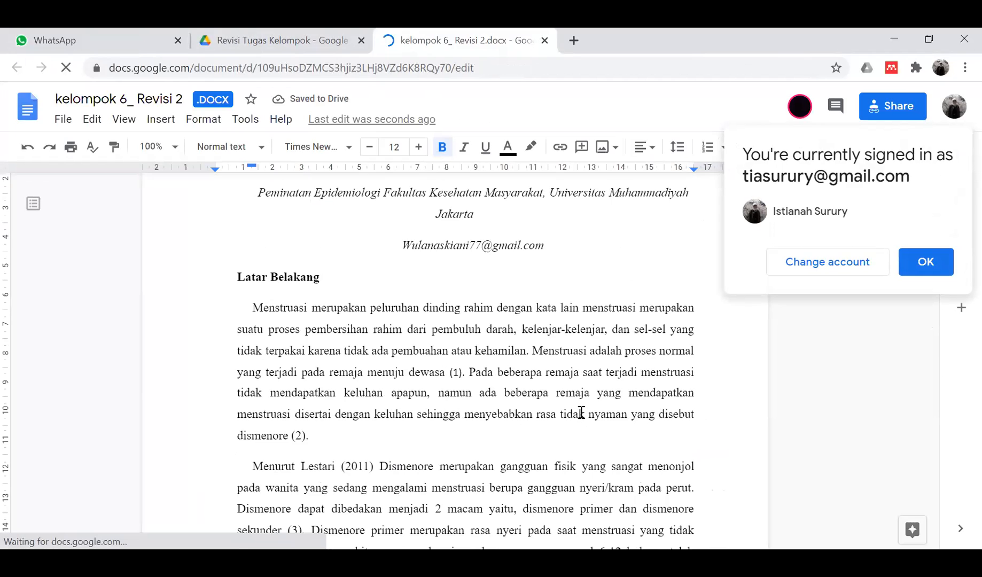
scroll(580, 413, "up", 3)
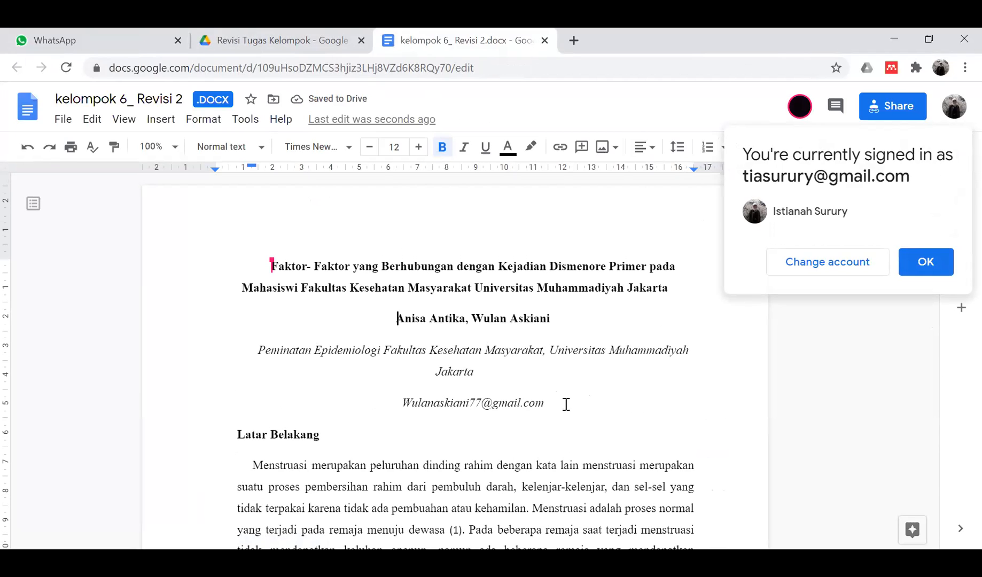
- Dismiss the signed-in account notice and go back to the WhatsApp chat
scroll(607, 362, "down", 1)
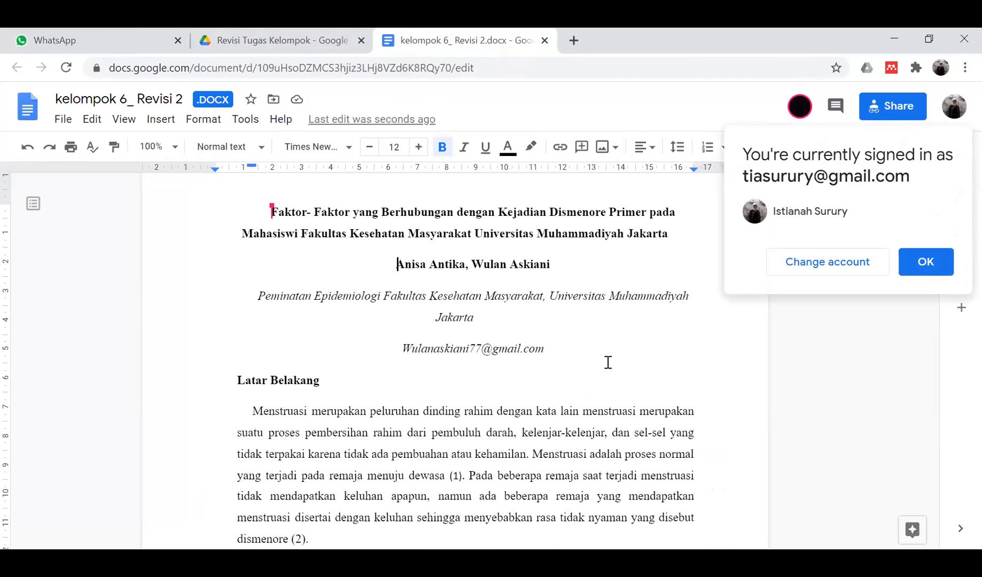
left_click(916, 269)
left_click(101, 33)
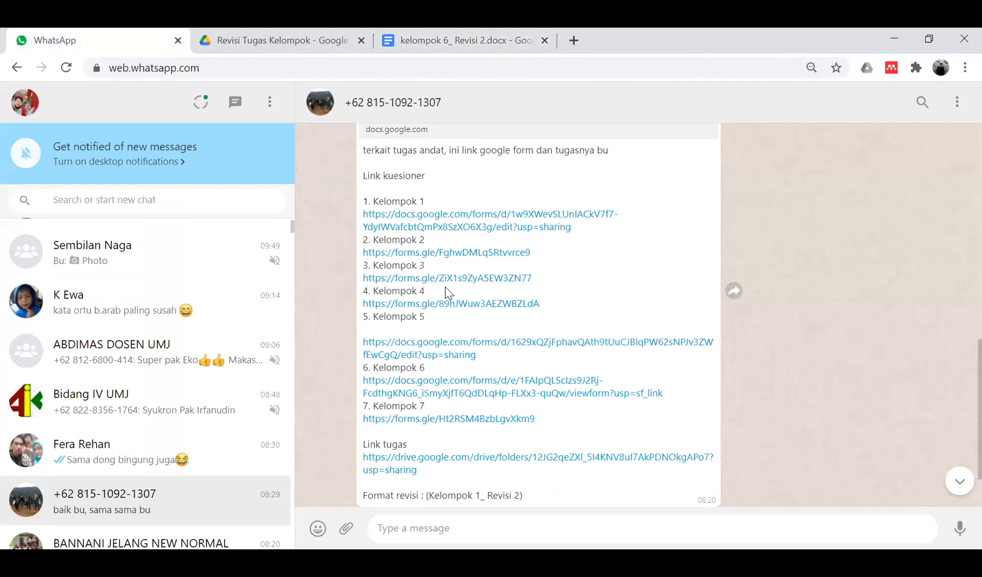
- Open Kelompok 6's questionnaire link in the form editor, then return to the kelompok 6 paper
left_click(470, 381)
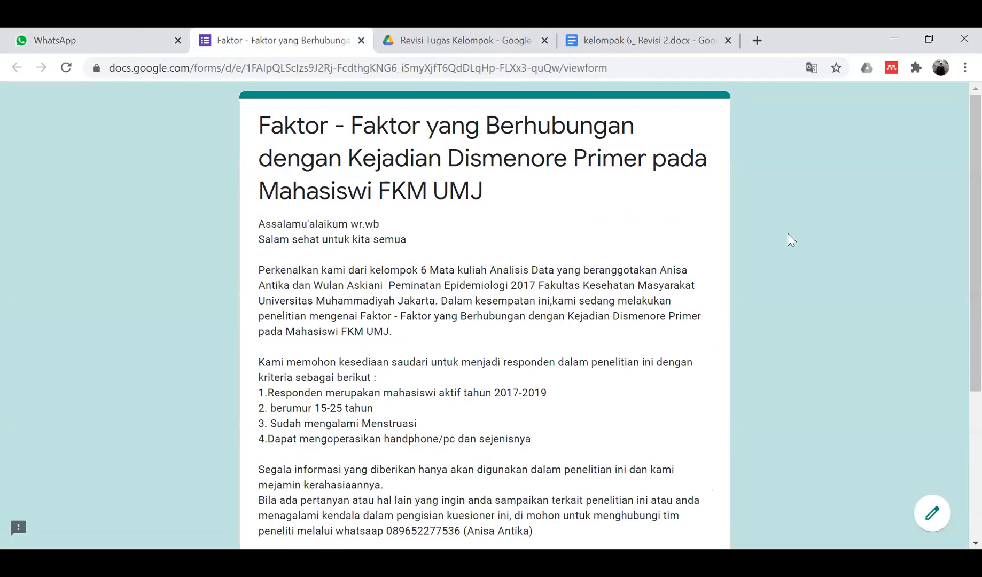
left_click(940, 515)
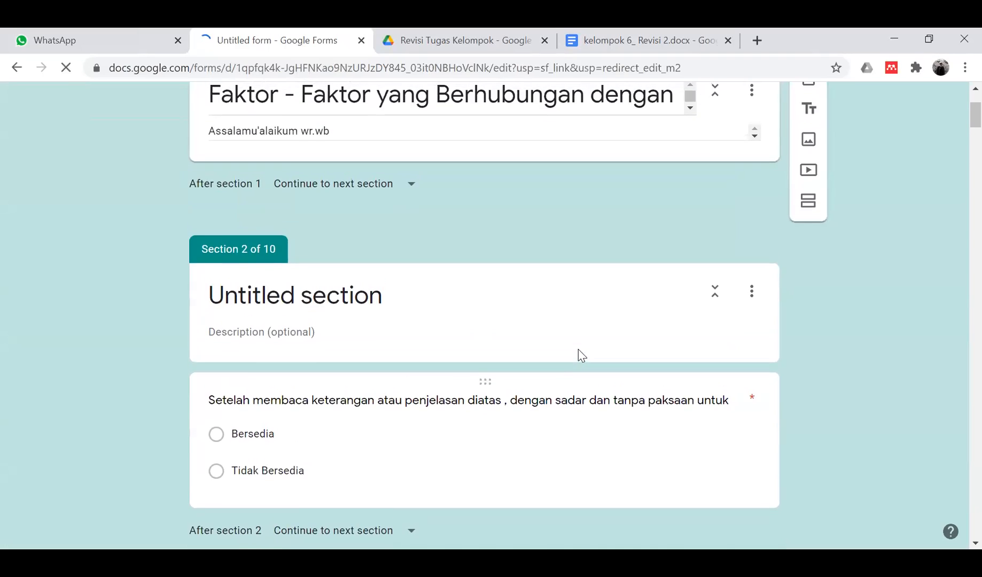
left_click(625, 36)
scroll(536, 349, "down", 3)
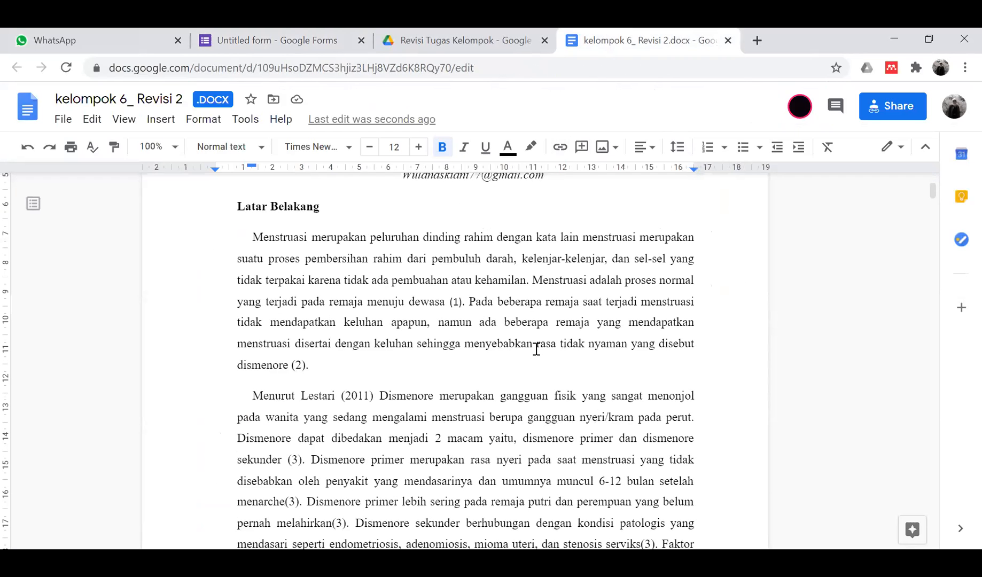
- Add the comment 'pendahuluan' on the Latar Belakang heading
scroll(536, 348, "up", 2)
left_click_drag(237, 310, 330, 309)
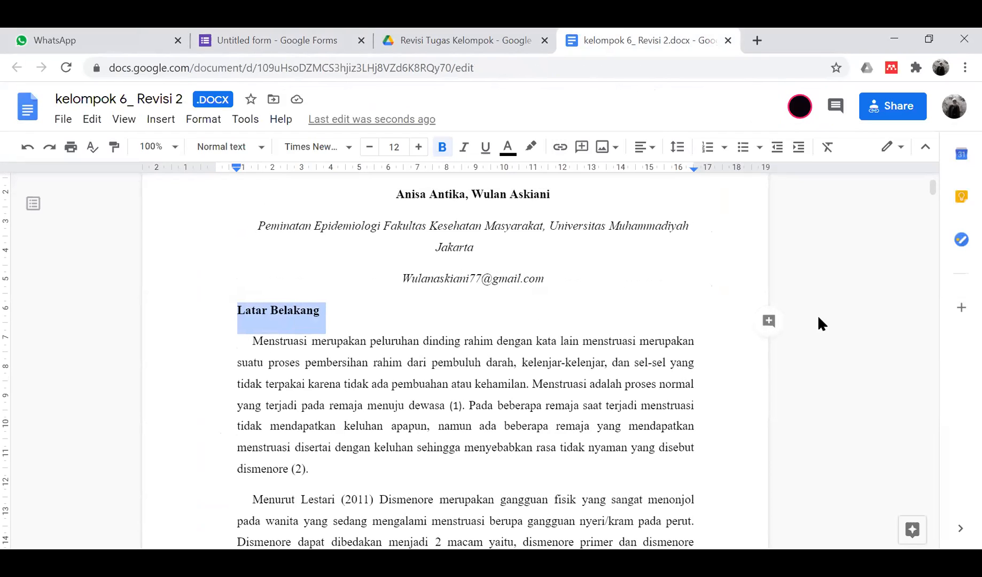
left_click(768, 320)
type("pen")
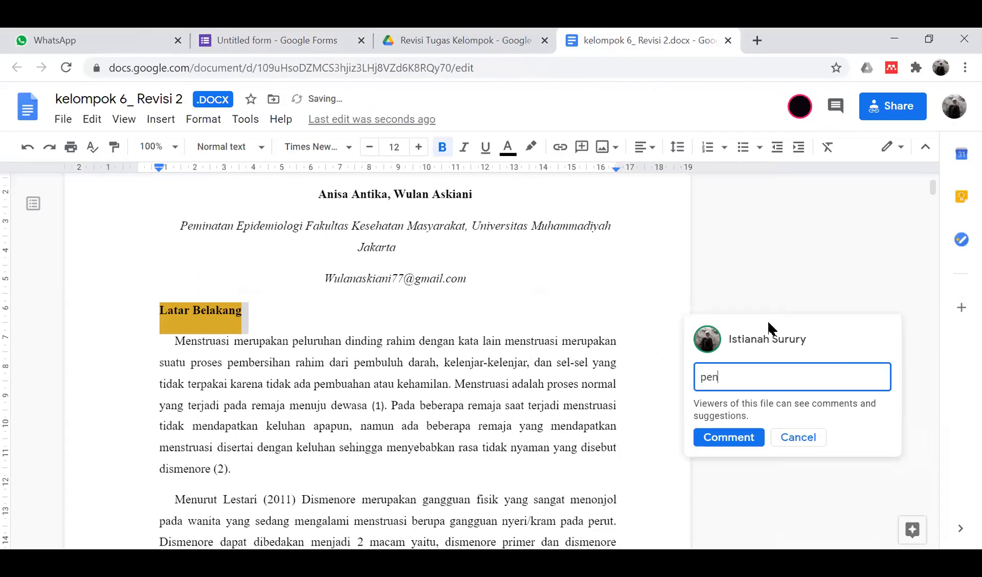
type("dahuluan")
left_click(721, 430)
left_click(347, 370)
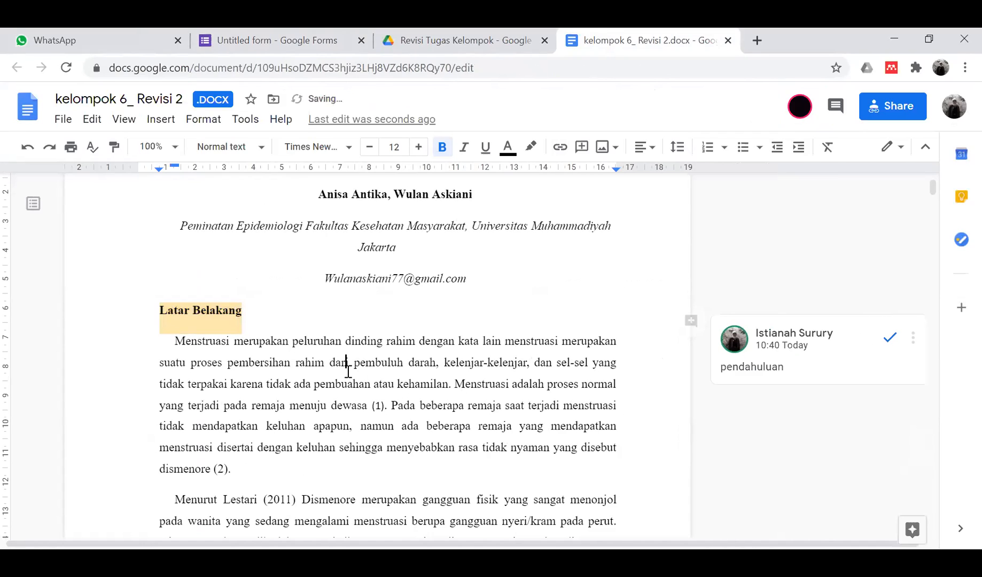
- Correct two misspelled 'dismenorea' words to 'dismenore' using the spelling suggestions
scroll(348, 371, "down", 5)
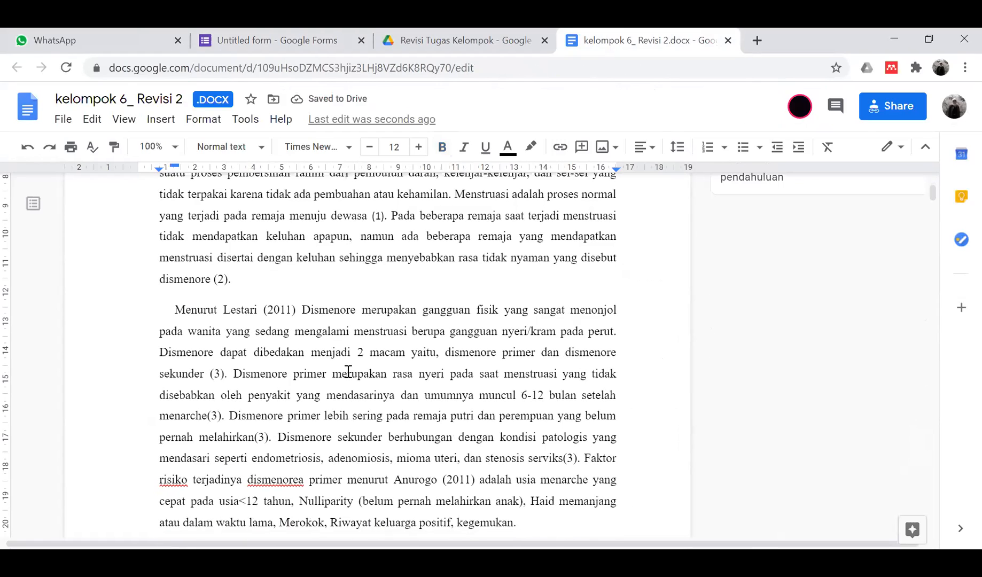
scroll(347, 371, "down", 1)
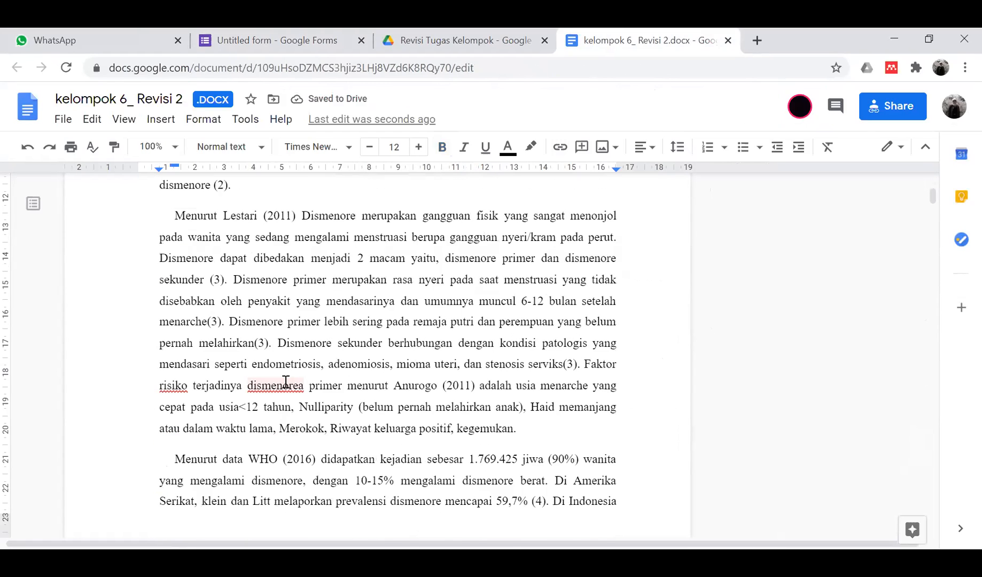
left_click(286, 382)
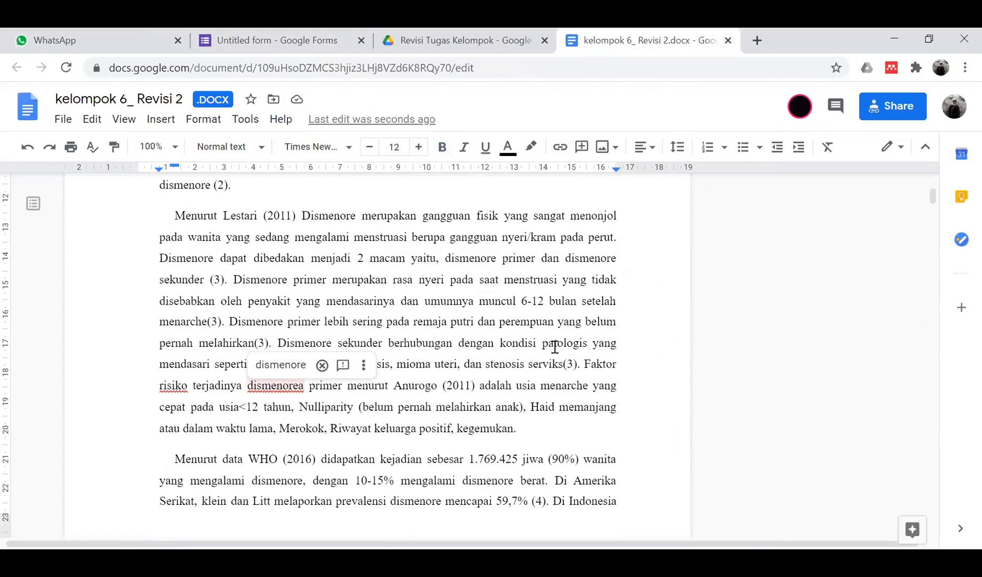
scroll(578, 313, "up", 3)
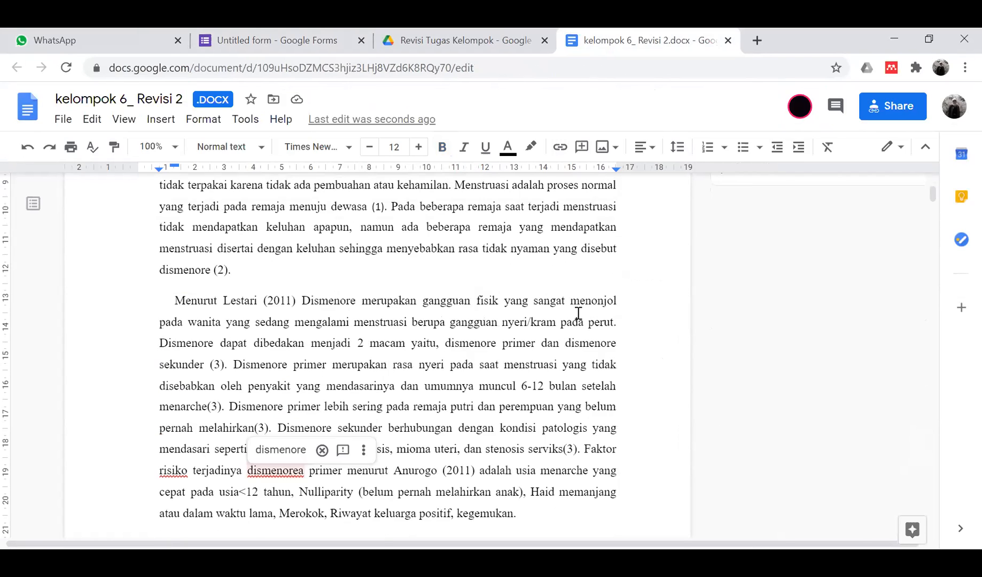
scroll(577, 315, "down", 2)
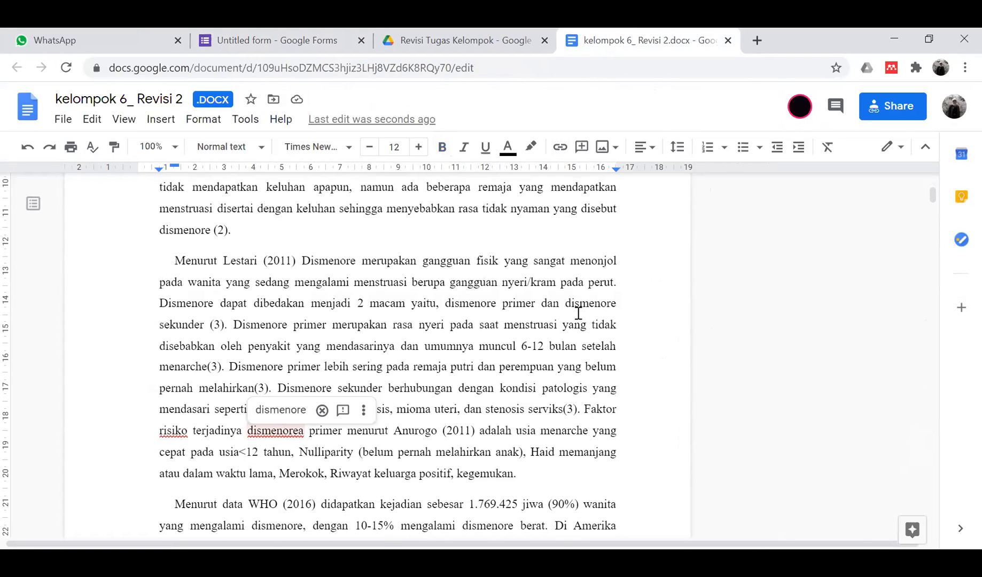
left_click(280, 410)
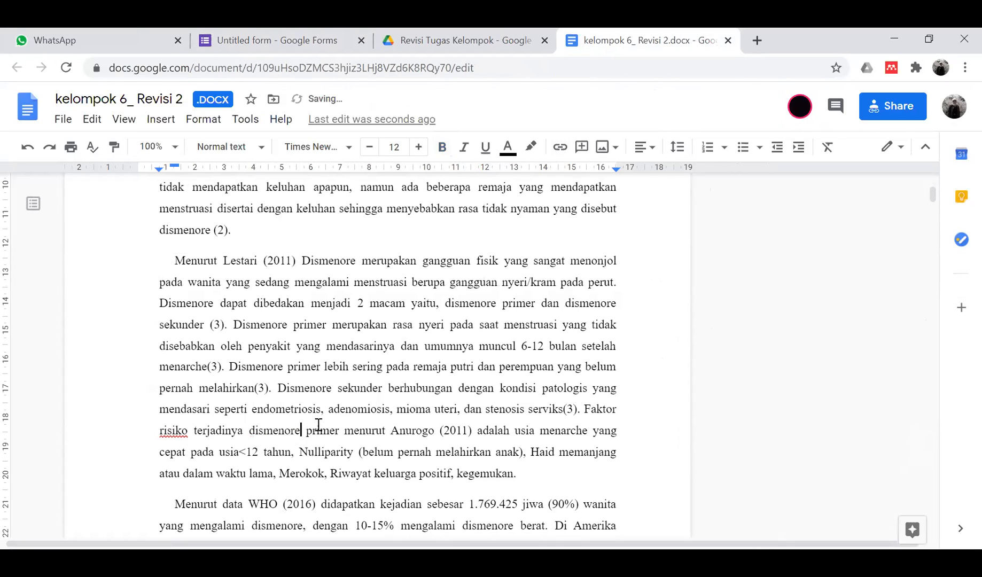
scroll(210, 447, "down", 4)
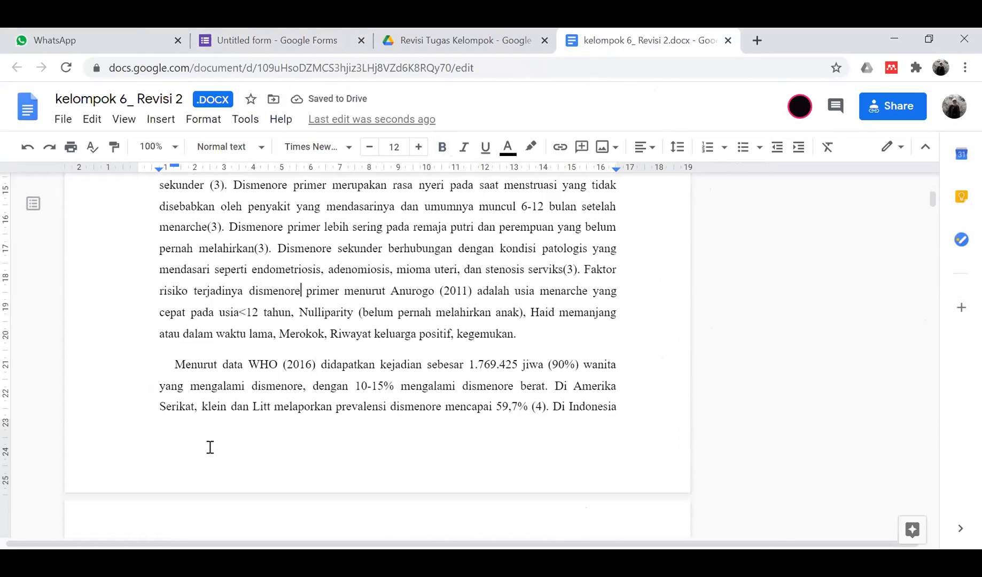
scroll(210, 447, "down", 1)
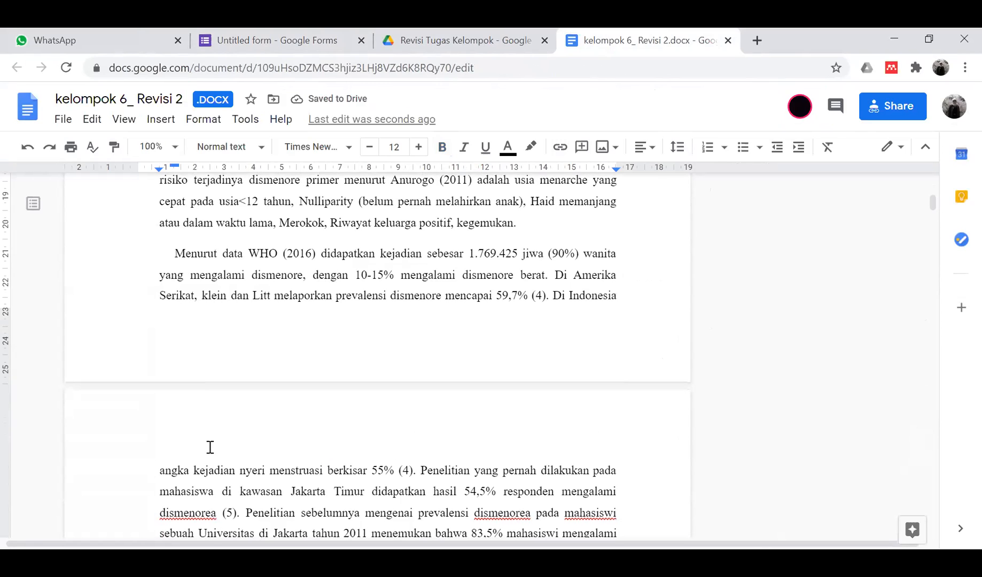
scroll(209, 447, "down", 4)
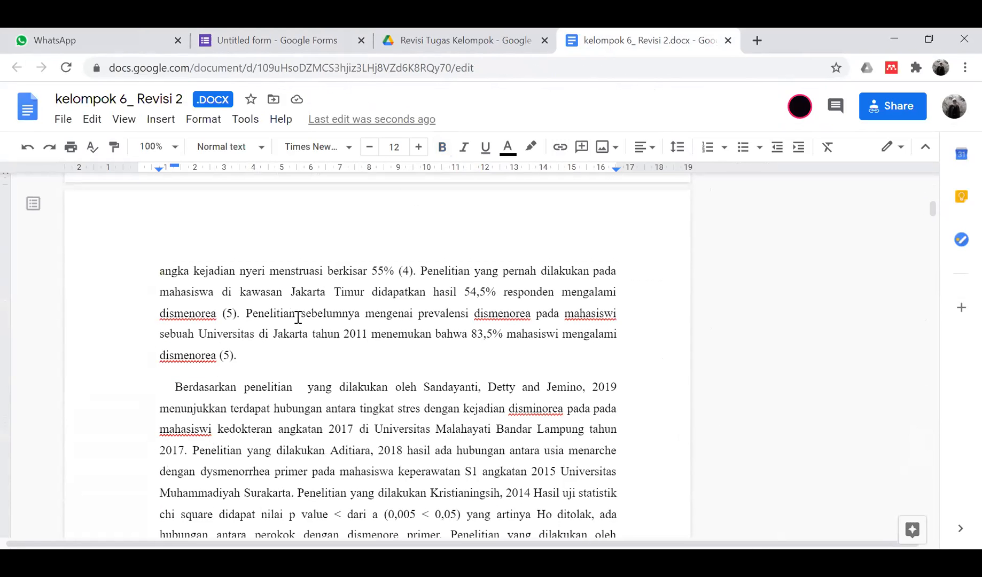
left_click(503, 315)
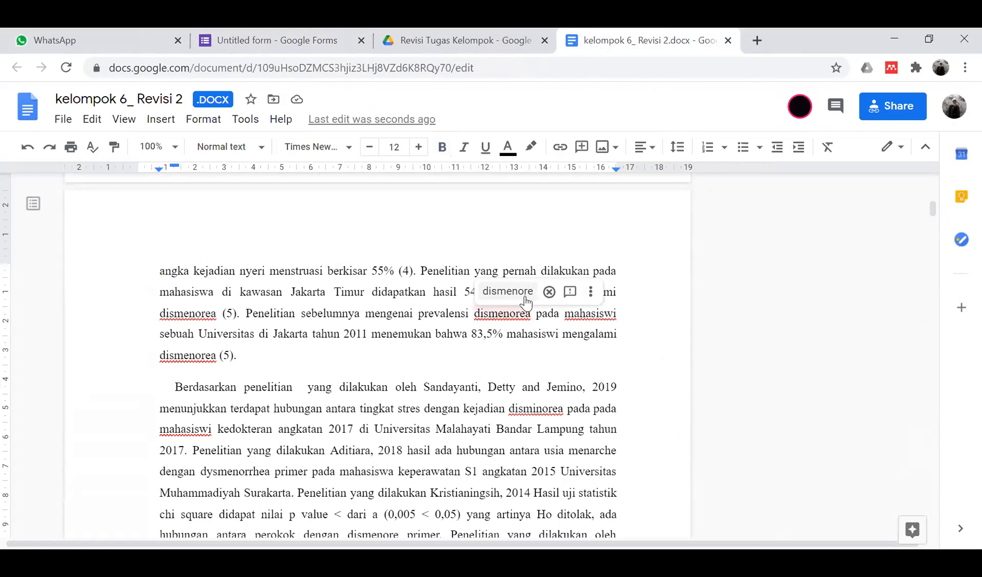
left_click(526, 295)
- Correct 'disminorea' to 'dismenorea' in the background text
left_click(592, 316)
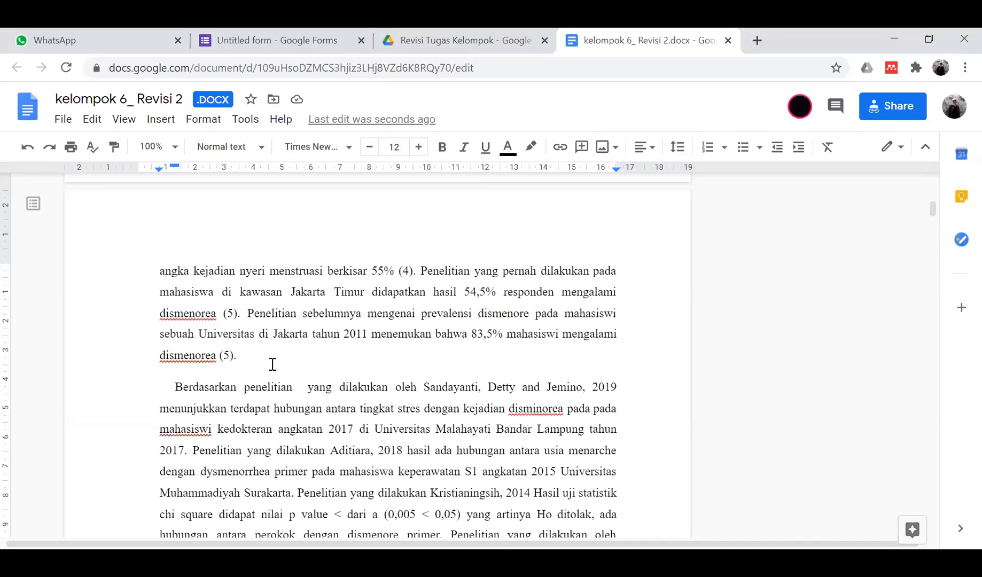
left_click(540, 409)
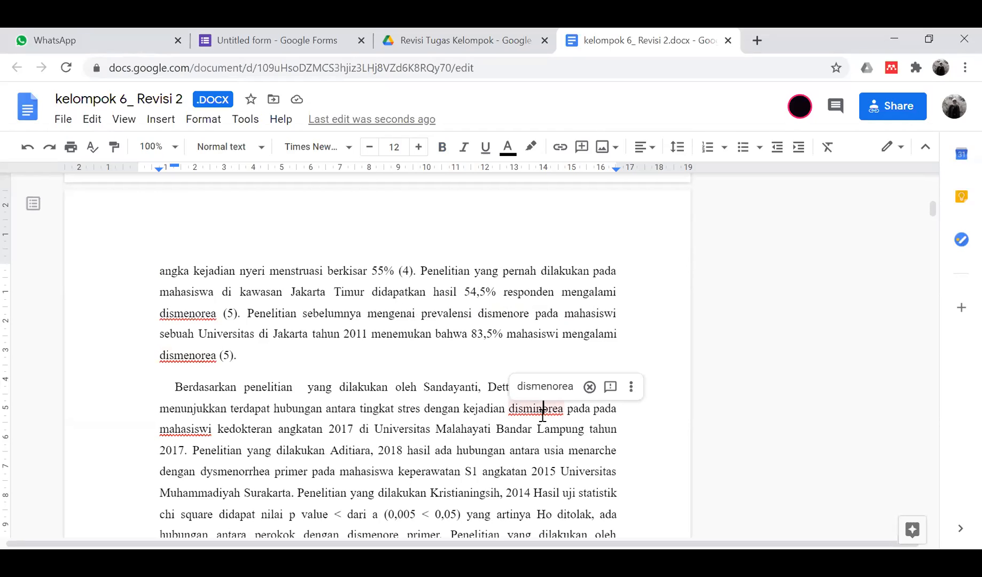
left_click(554, 394)
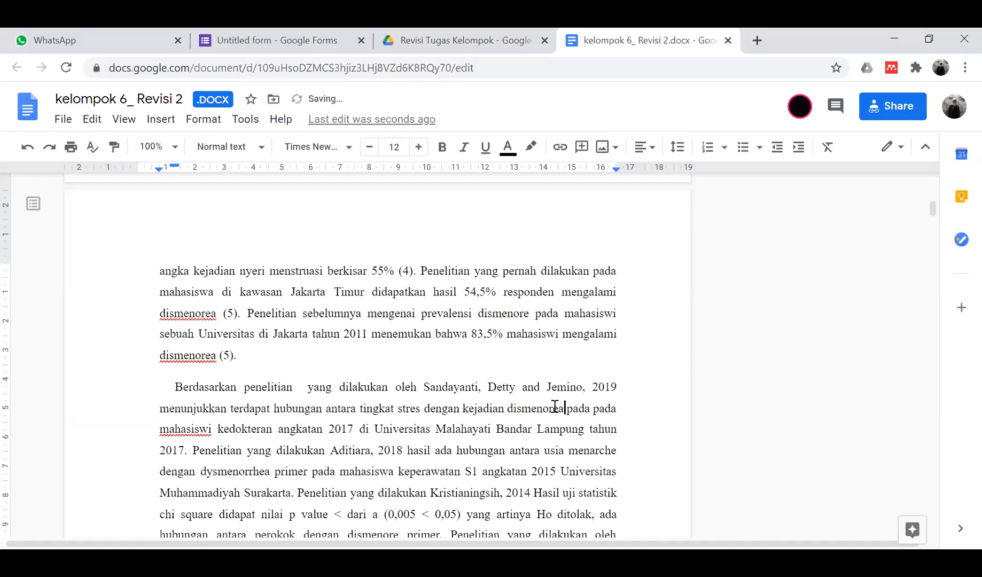
scroll(369, 397, "down", 1)
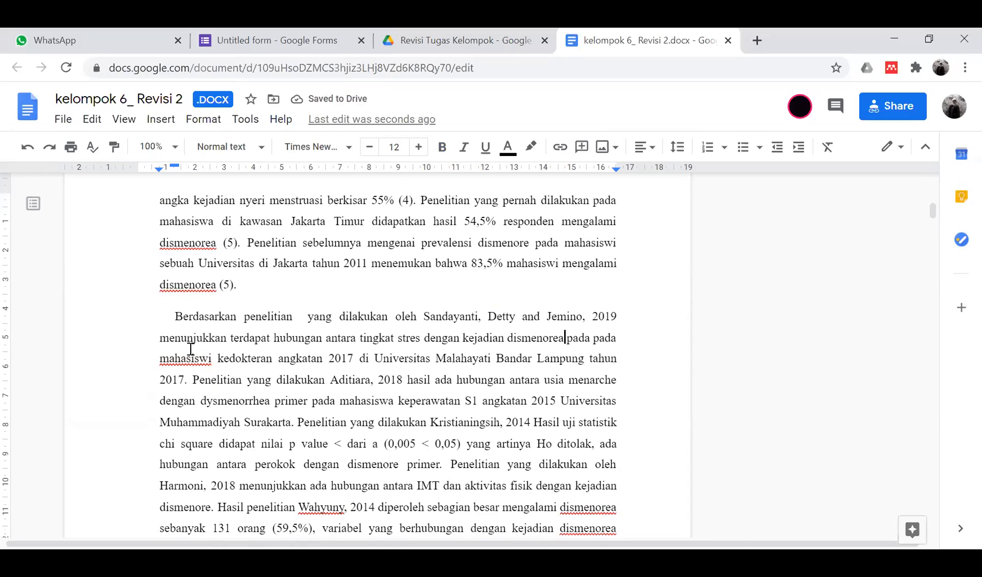
scroll(214, 365, "down", 3)
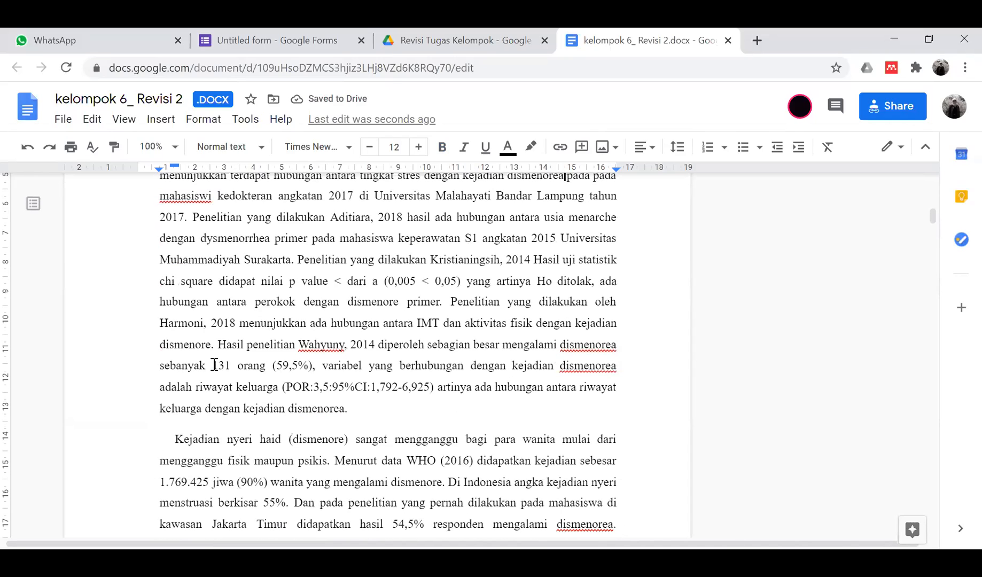
scroll(316, 368, "down", 2)
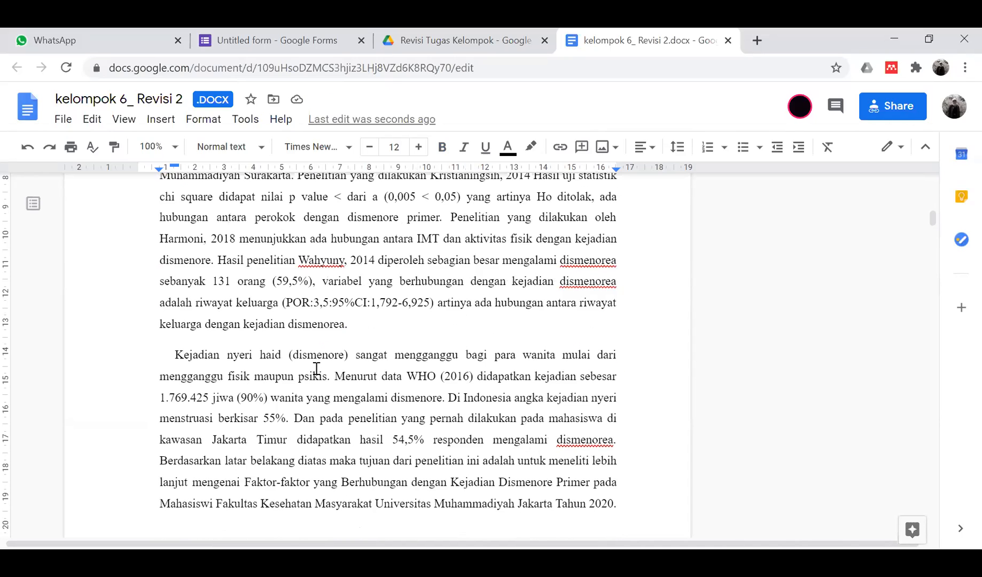
- Check the spelling suggestion for 'Wahyuny' and leave the word unchanged
left_click(332, 264)
scroll(401, 321, "down", 1)
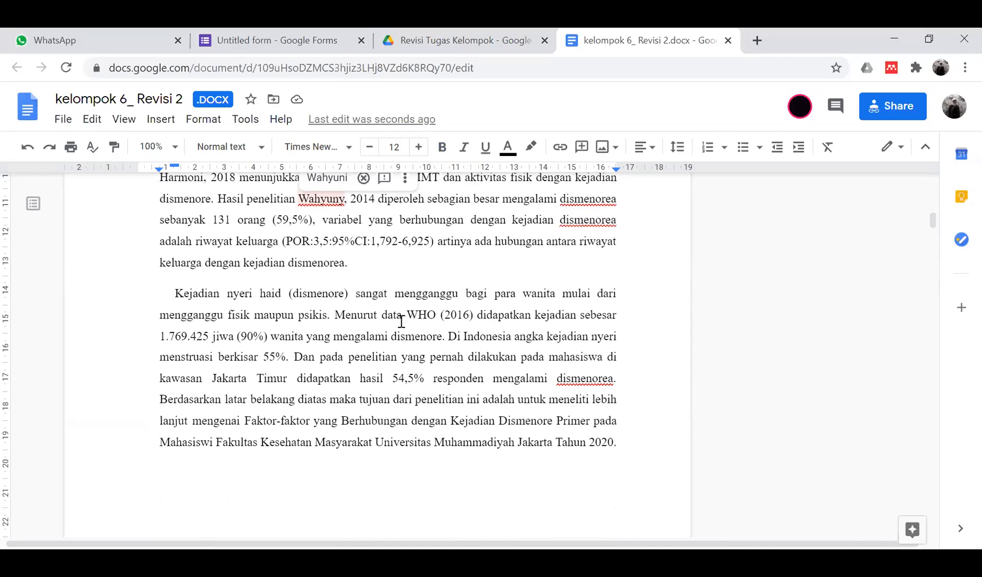
scroll(401, 321, "down", 6)
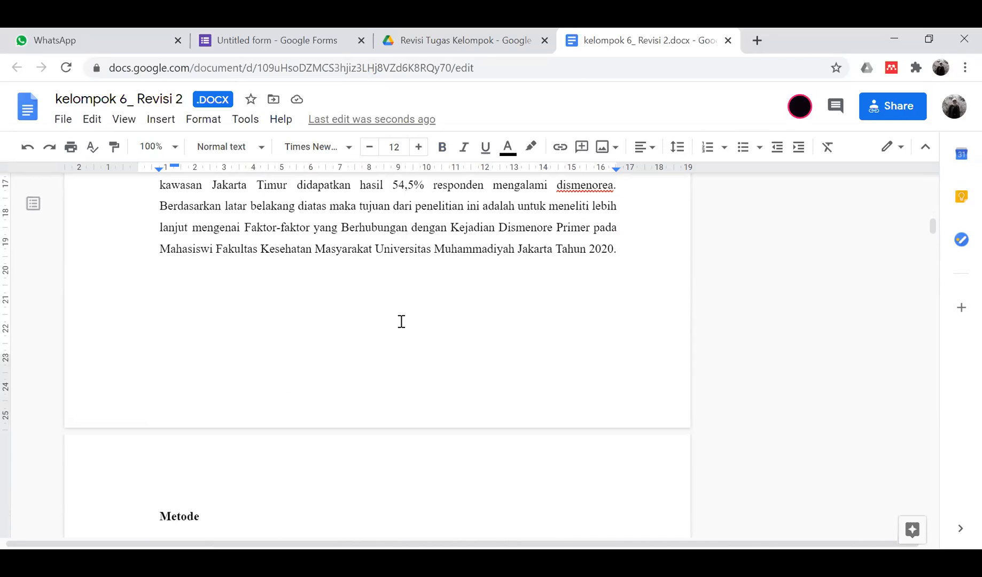
scroll(401, 321, "up", 6)
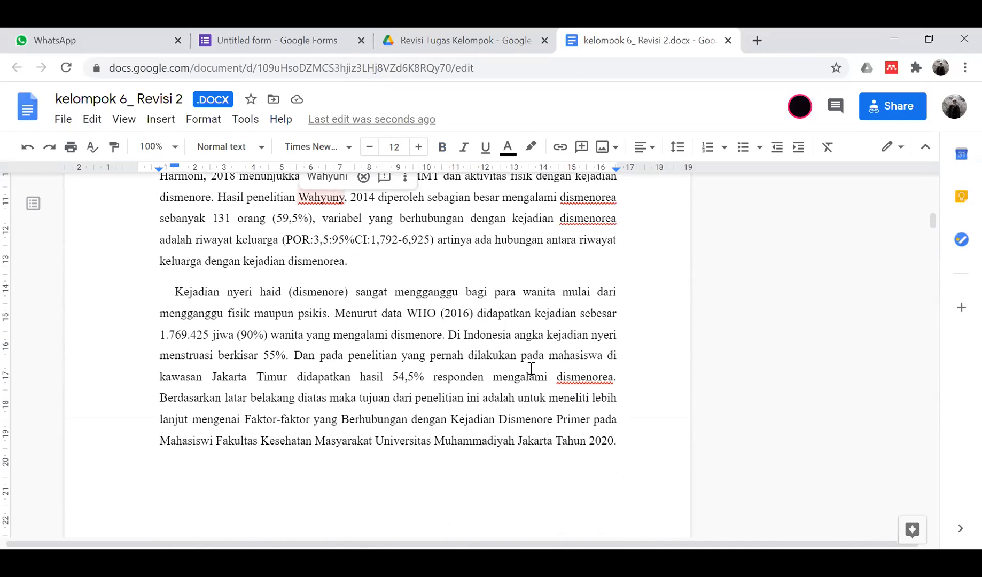
left_click(434, 406)
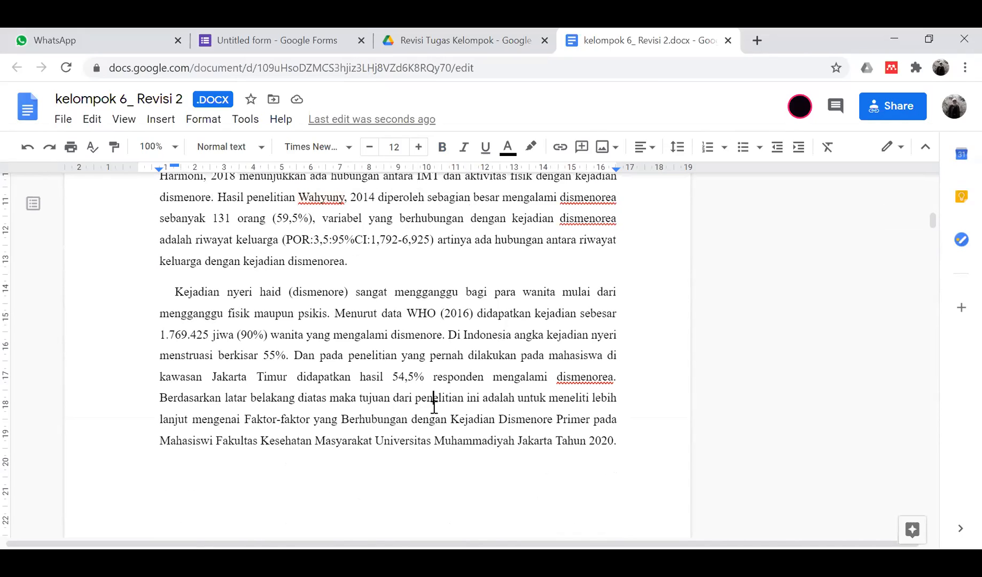
scroll(433, 407, "down", 1)
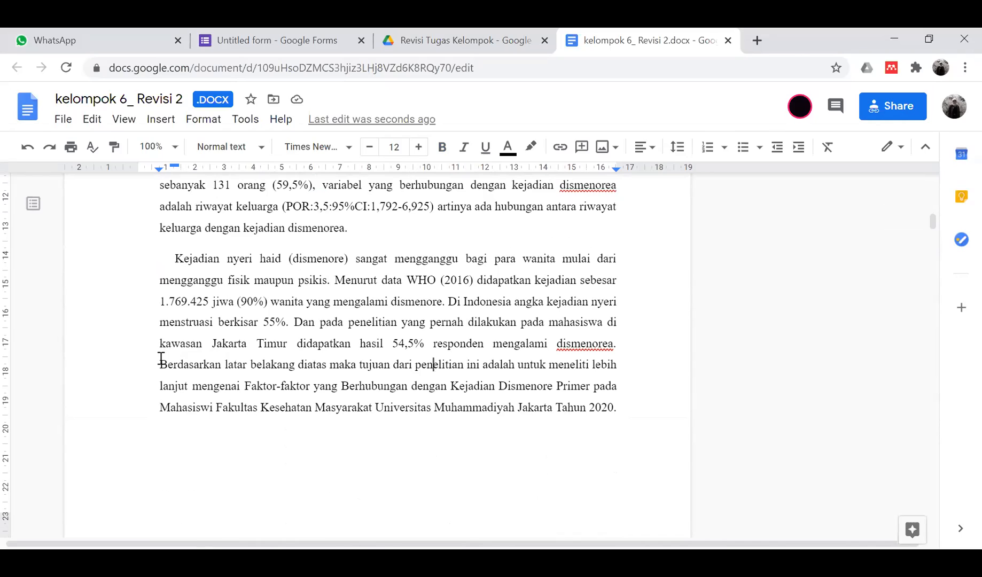
- Comment 'mengapa menjadikan mahasiswa fkm sbg subjek penelitian' on 'Berdasarkan latar belakang diatas maka'
left_click_drag(159, 364, 353, 365)
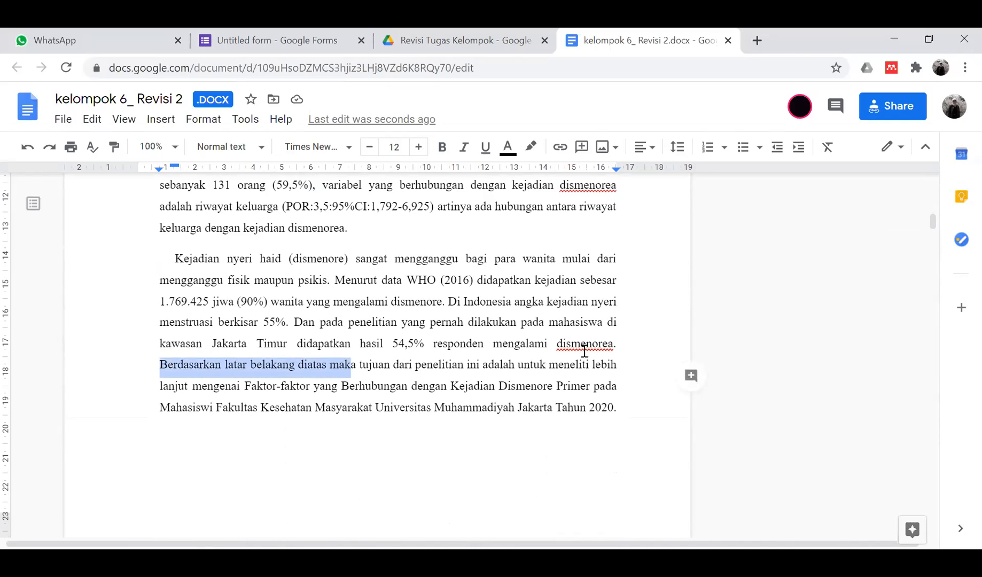
left_click(691, 377)
type("me")
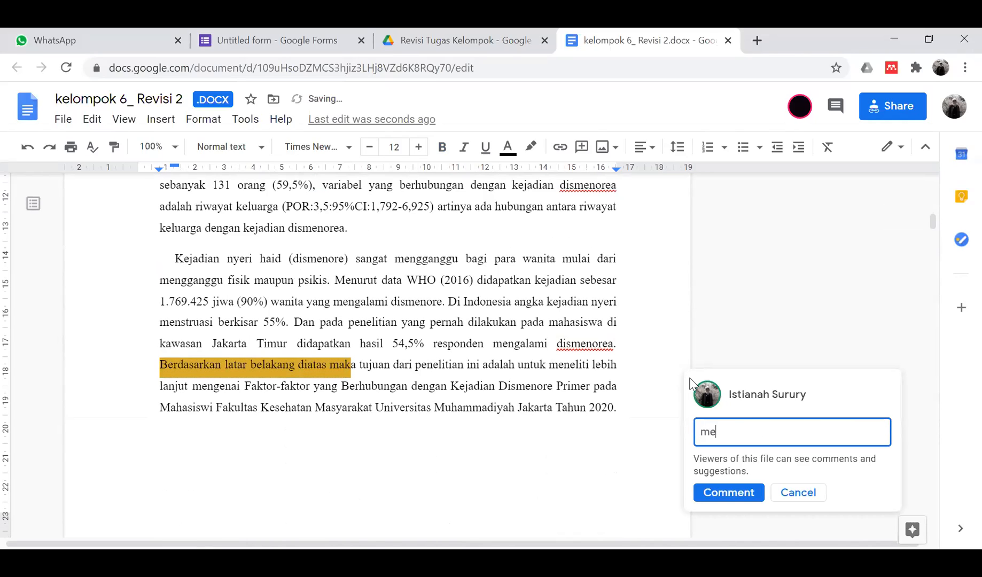
type("ngapa me")
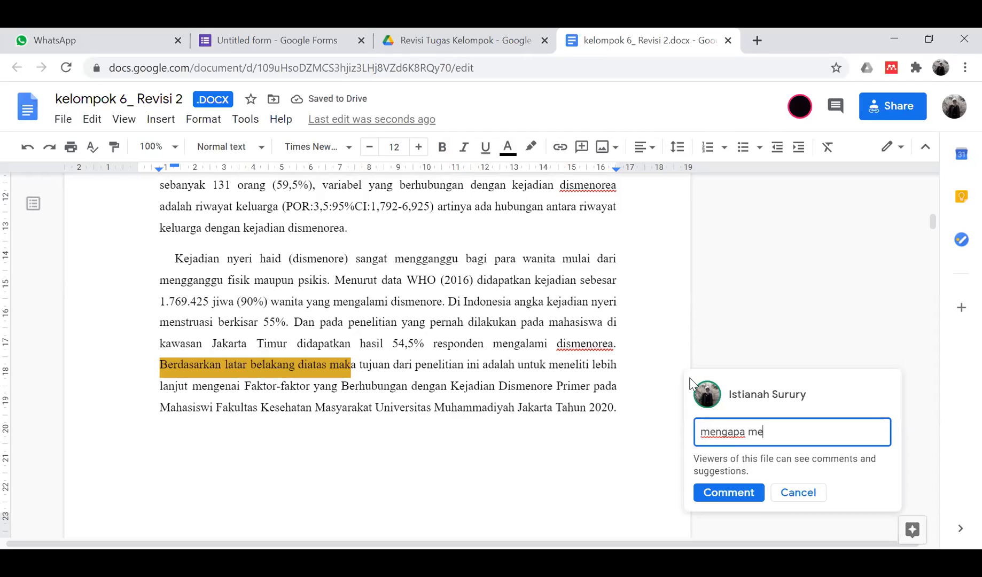
type("njadikan mahasi")
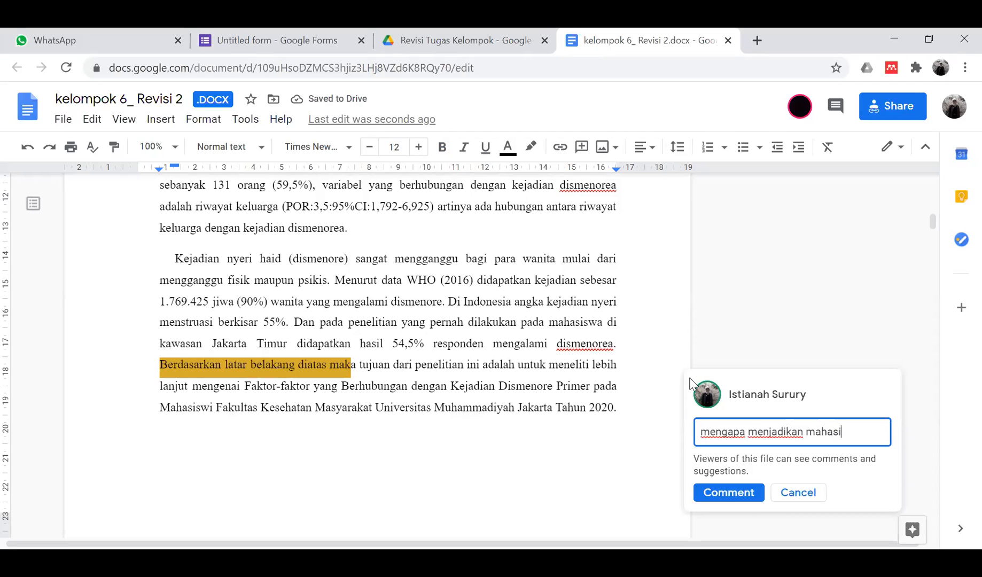
type("swa fkm sbg")
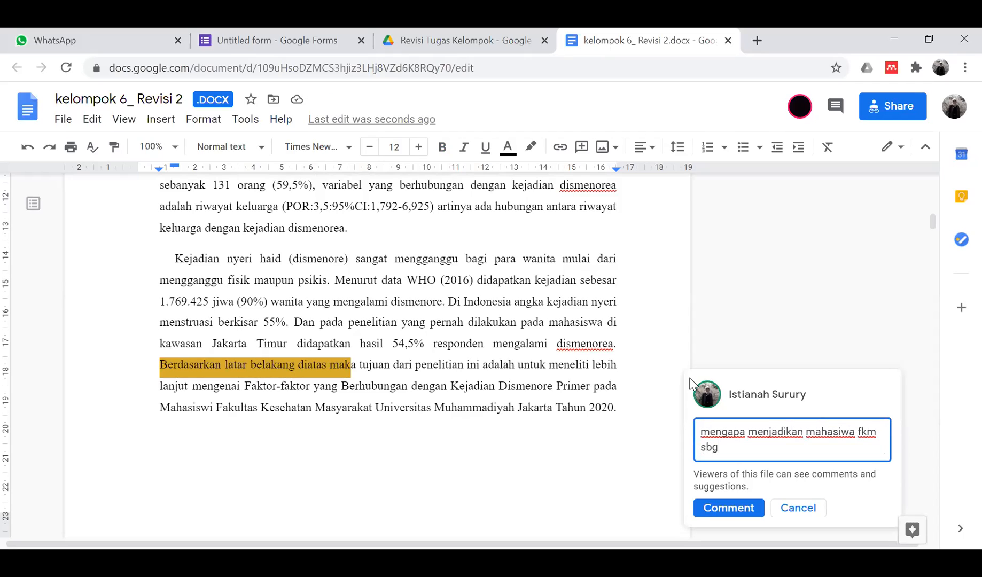
type(" subjek penelitian")
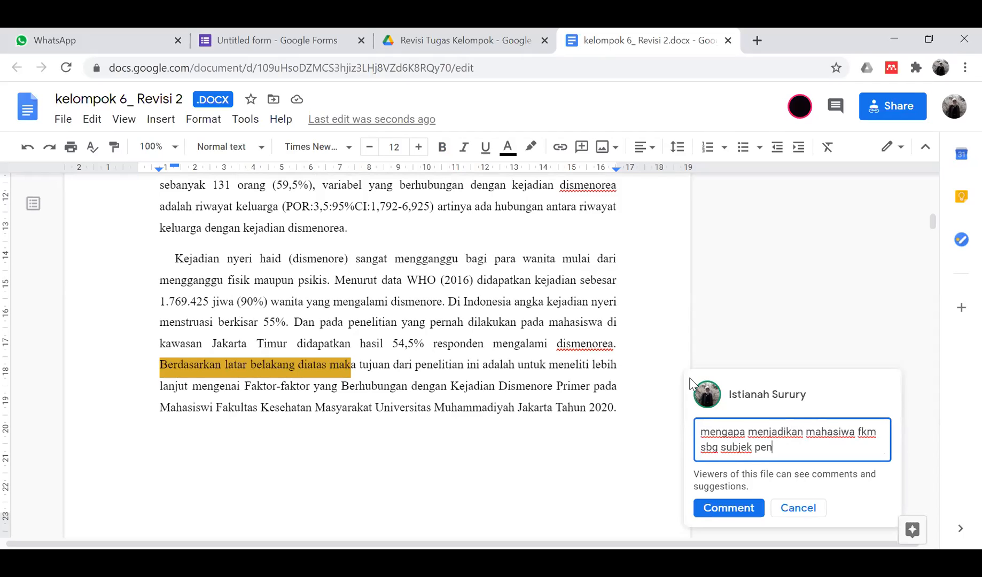
left_click(729, 507)
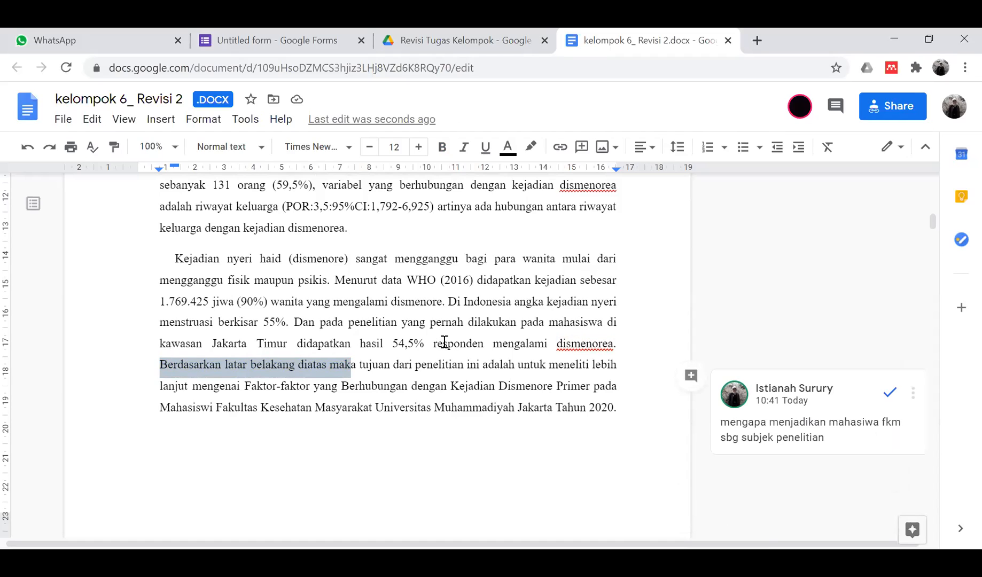
scroll(419, 329, "down", 7)
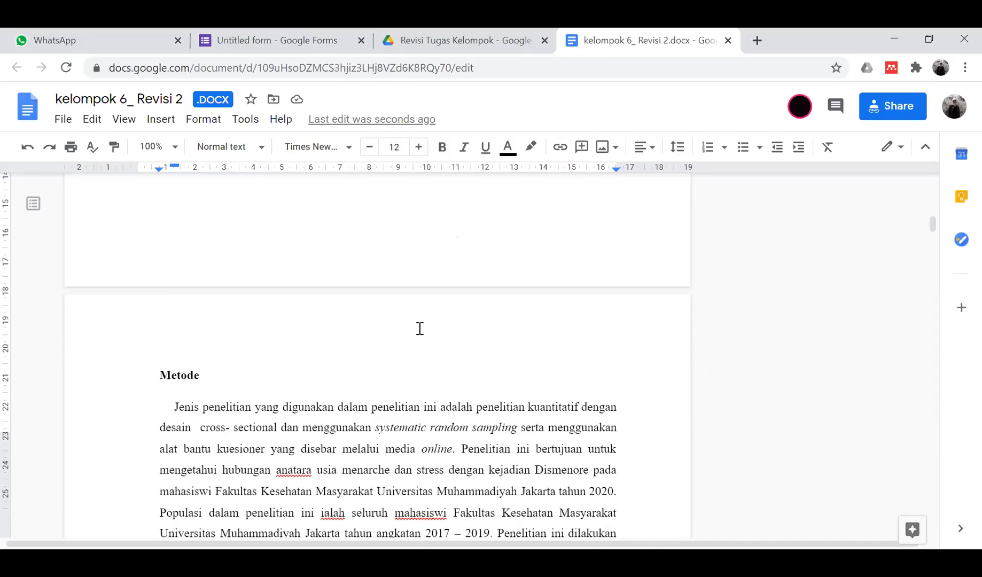
scroll(420, 328, "up", 10)
scroll(420, 328, "down", 5)
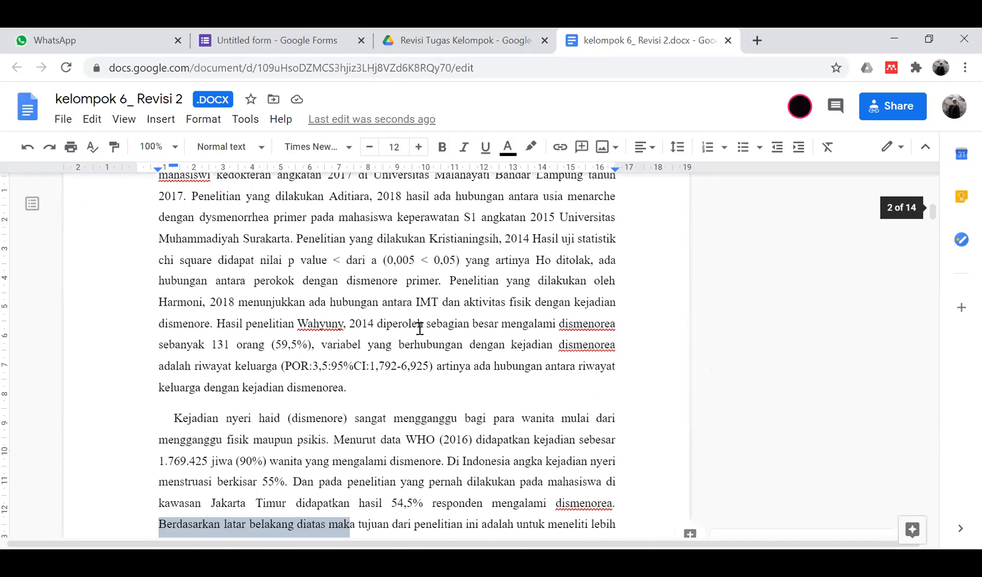
scroll(419, 328, "down", 5)
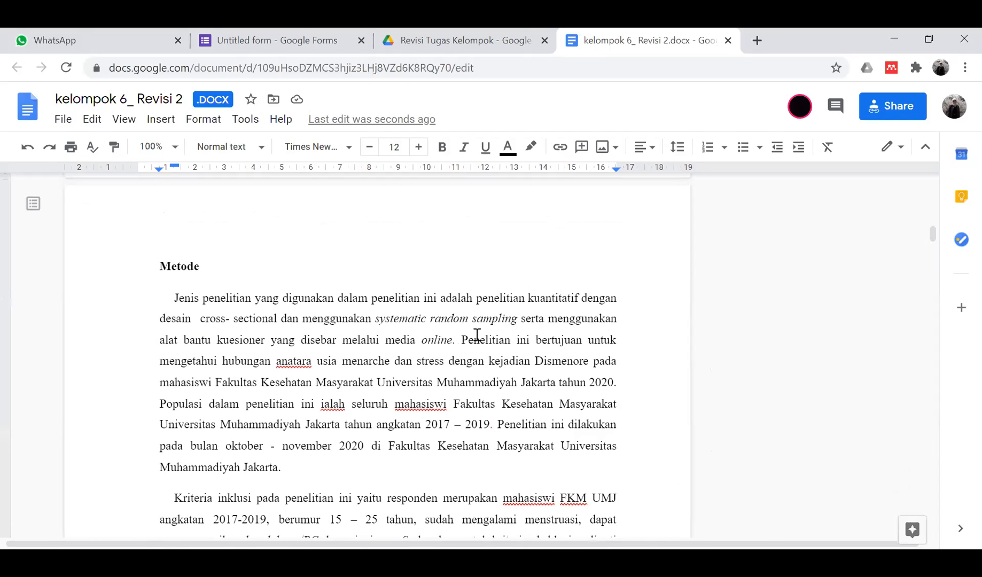
left_click(452, 319)
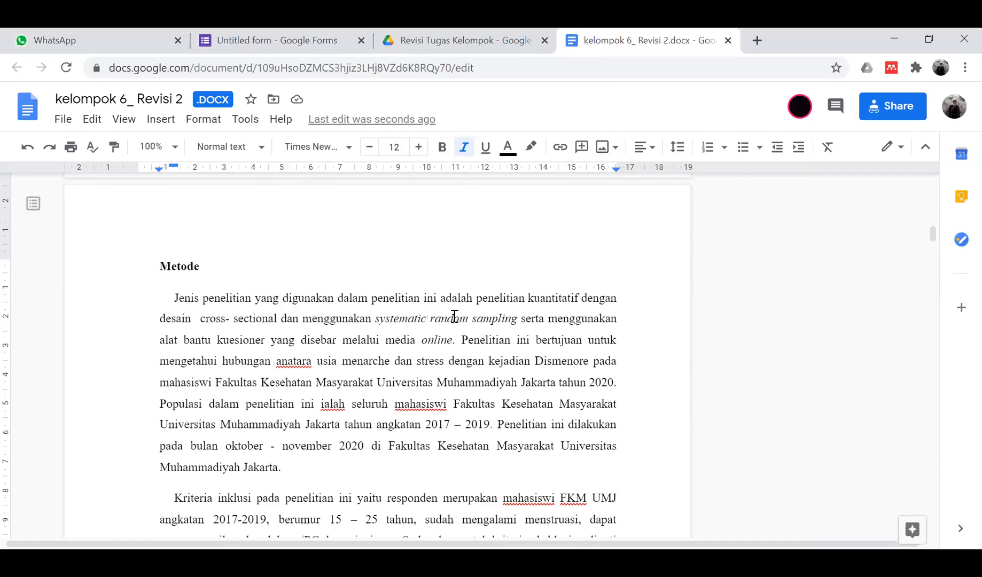
- Highlight part of 'random sampling' in orange
left_click_drag(430, 319, 476, 319)
left_click(530, 147)
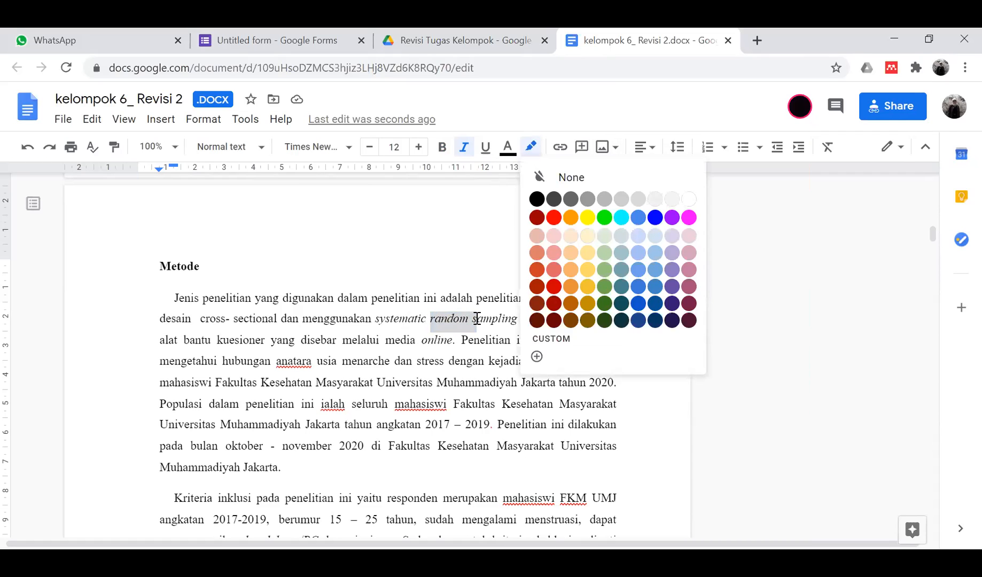
left_click(570, 218)
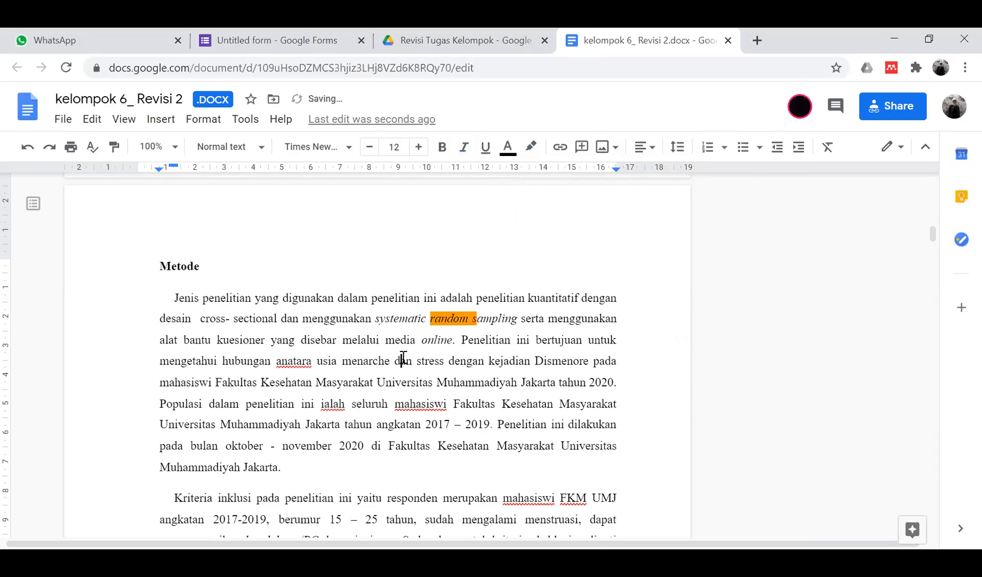
scroll(329, 315, "down", 3)
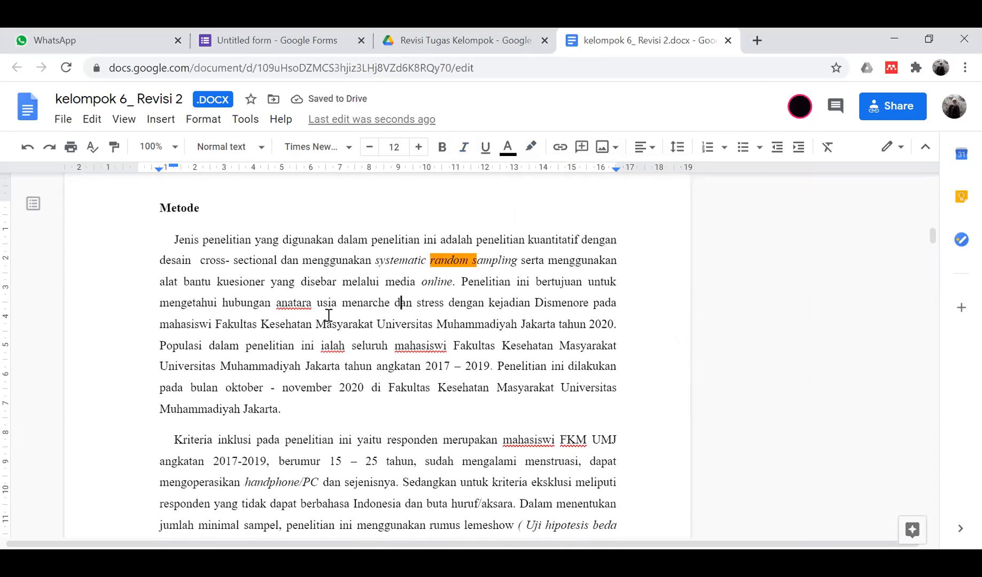
scroll(329, 315, "down", 1)
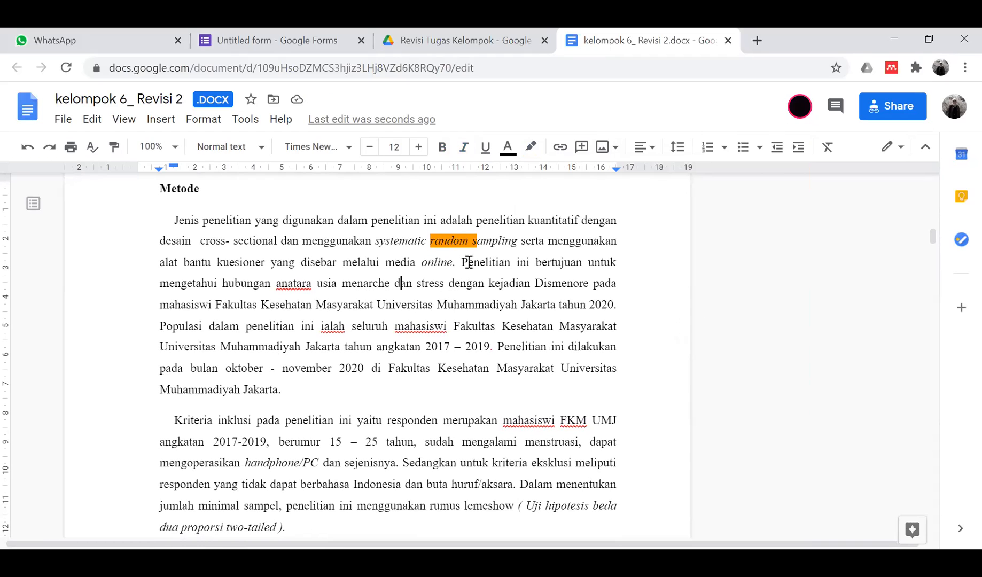
- Comment 'dalam metode tidak ada tujuan' on the study-aim sentence in Metode
left_click_drag(466, 275, 620, 315)
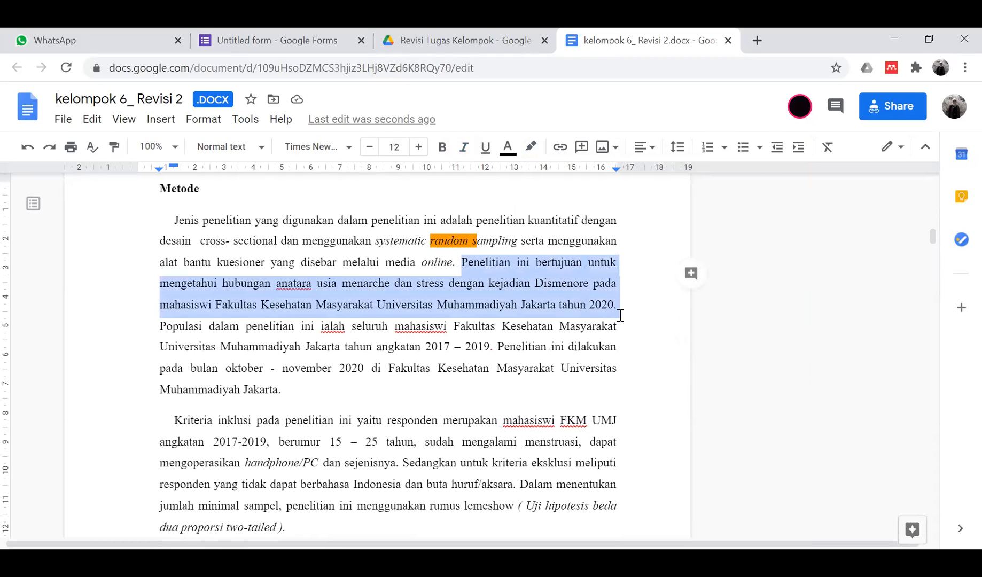
left_click(691, 273)
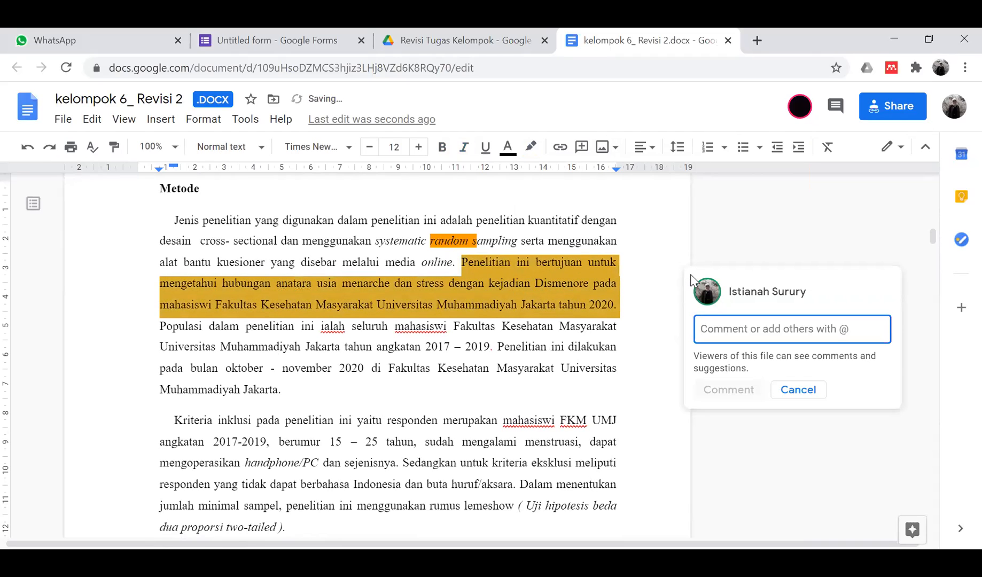
type("dalam m")
key("BackSpace")
key("BackSpace")
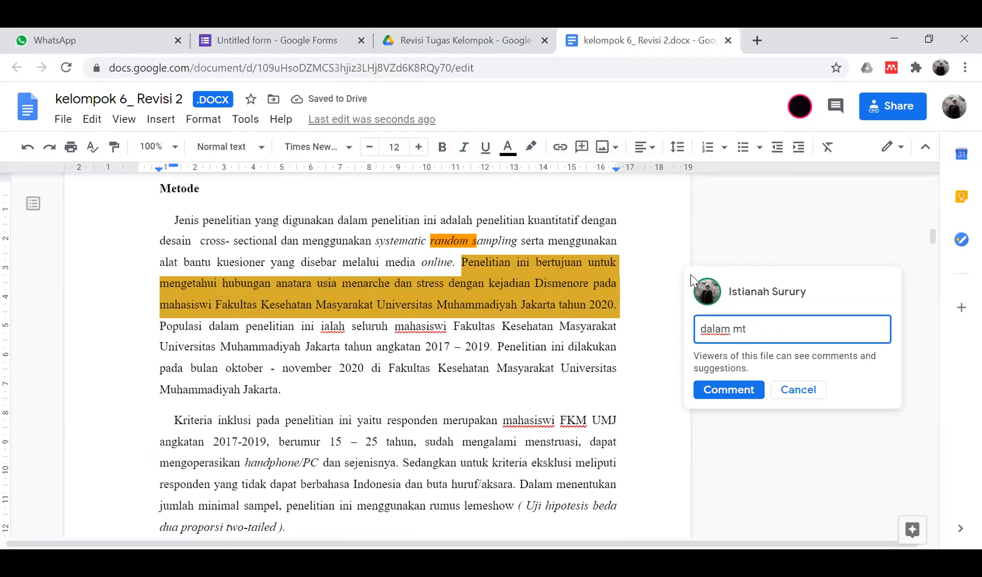
type("ode tidak ada tujuan")
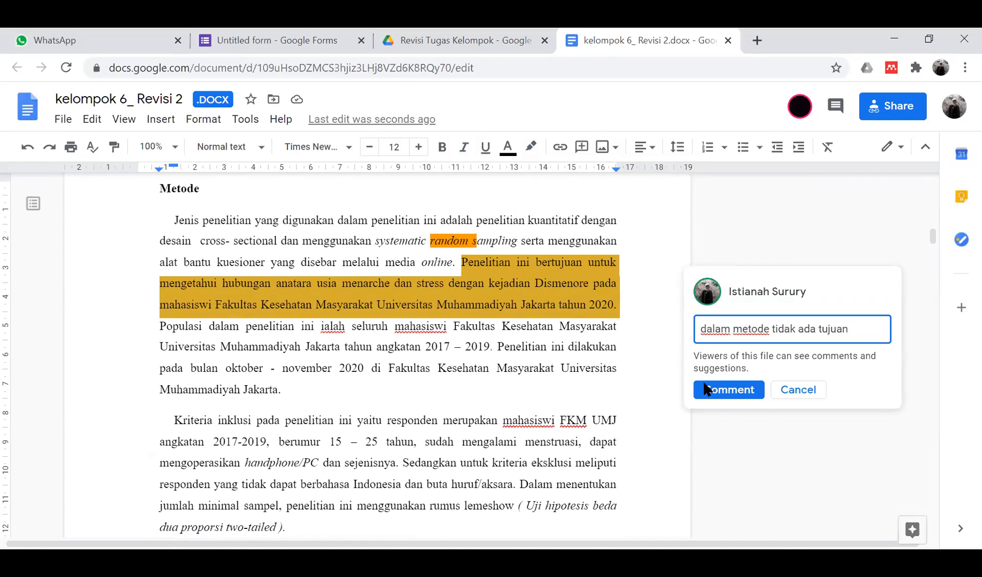
left_click(729, 390)
scroll(425, 384, "down", 3)
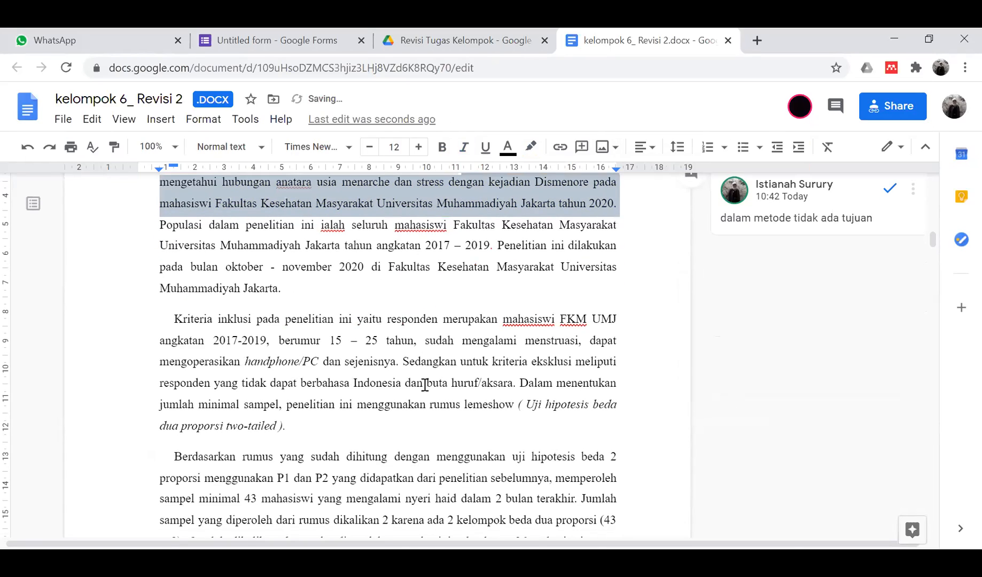
- Highlight 'oktober - november' in yellow
left_click_drag(229, 246, 339, 246)
left_click(530, 146)
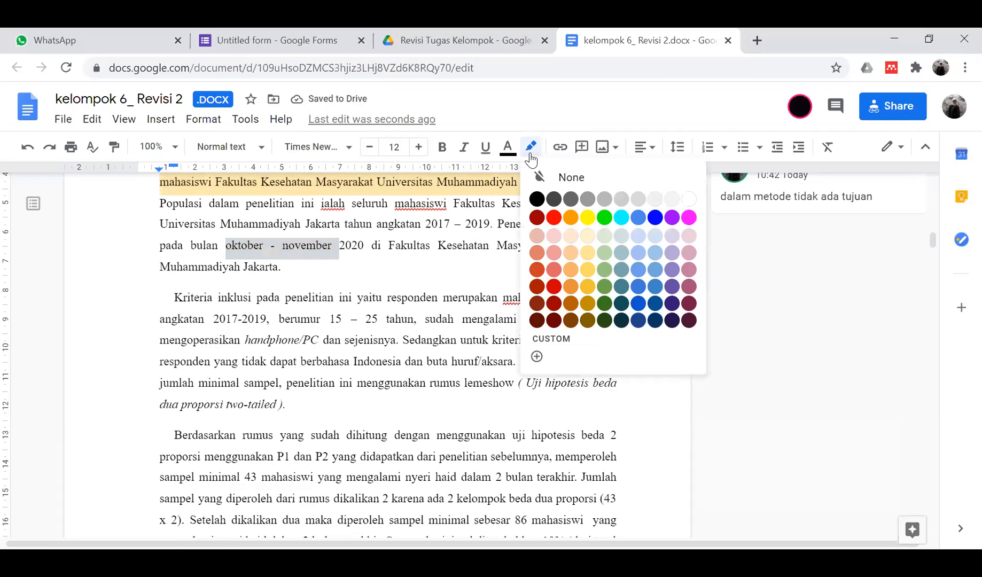
left_click(587, 217)
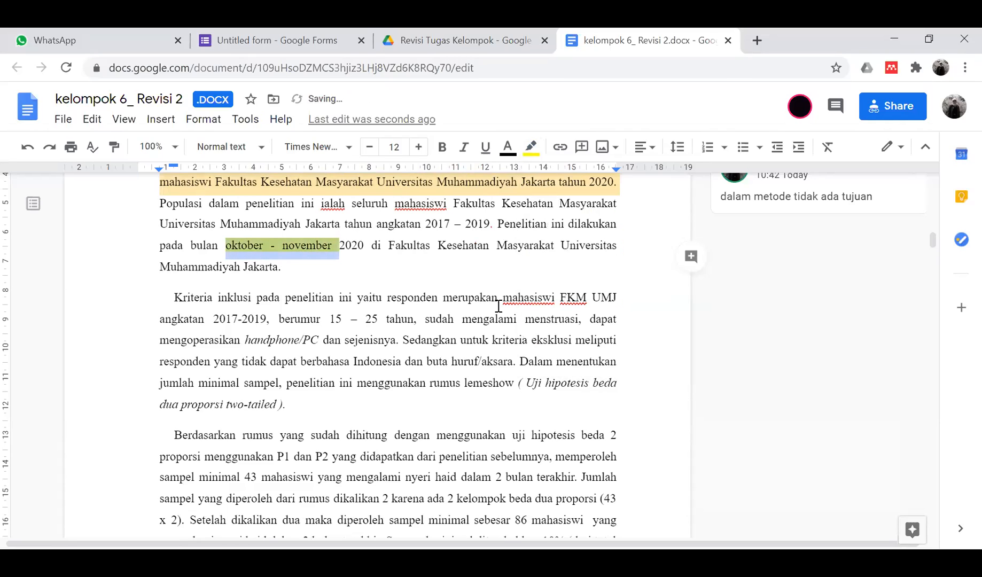
scroll(373, 344, "down", 1)
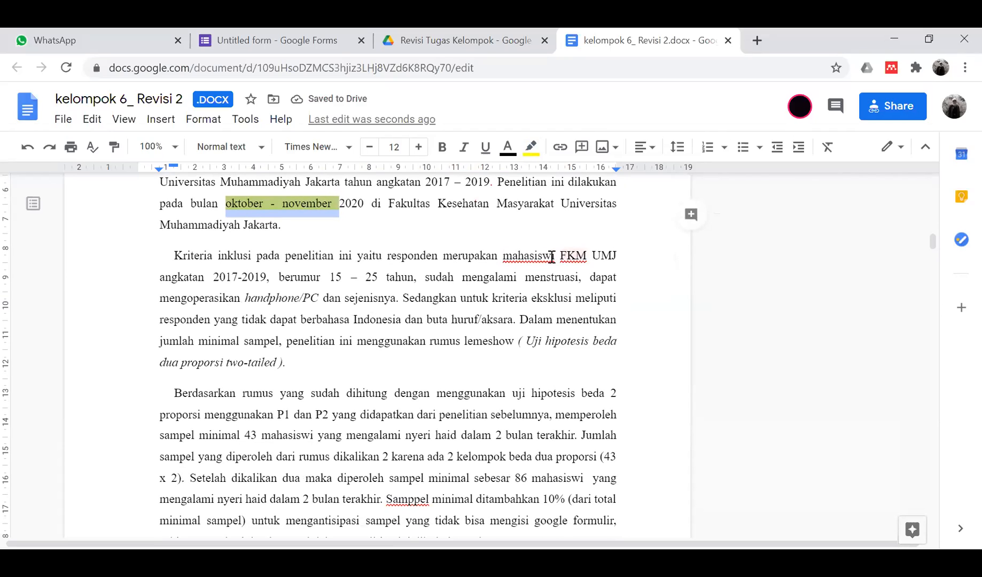
left_click(400, 278)
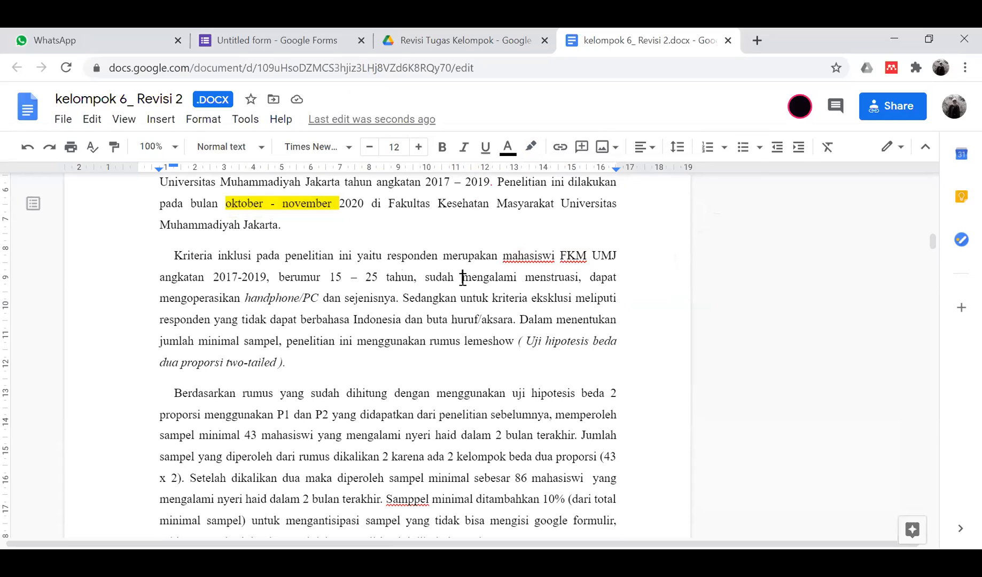
- Comment 'mahasiswa buta aksara??' on the exclusion-criteria sentence
left_click(302, 301)
left_click(342, 299)
left_click_drag(400, 298, 517, 323)
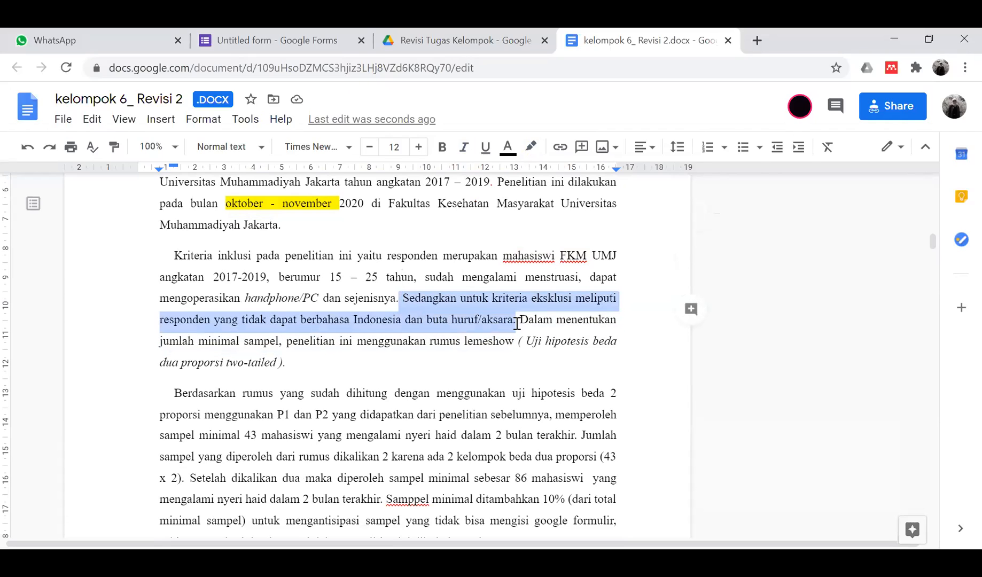
left_click(692, 307)
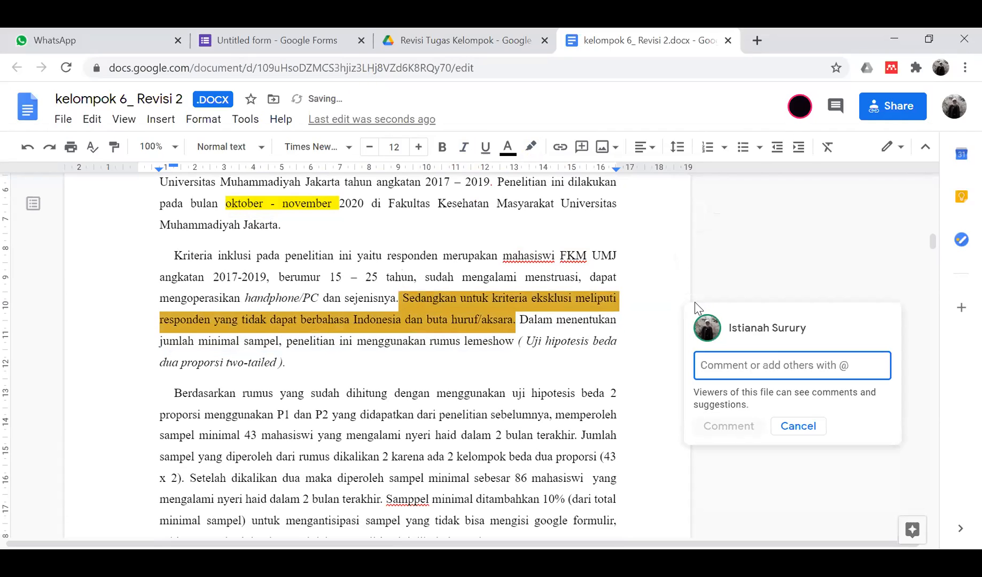
type("mahasiswa buta aksar")
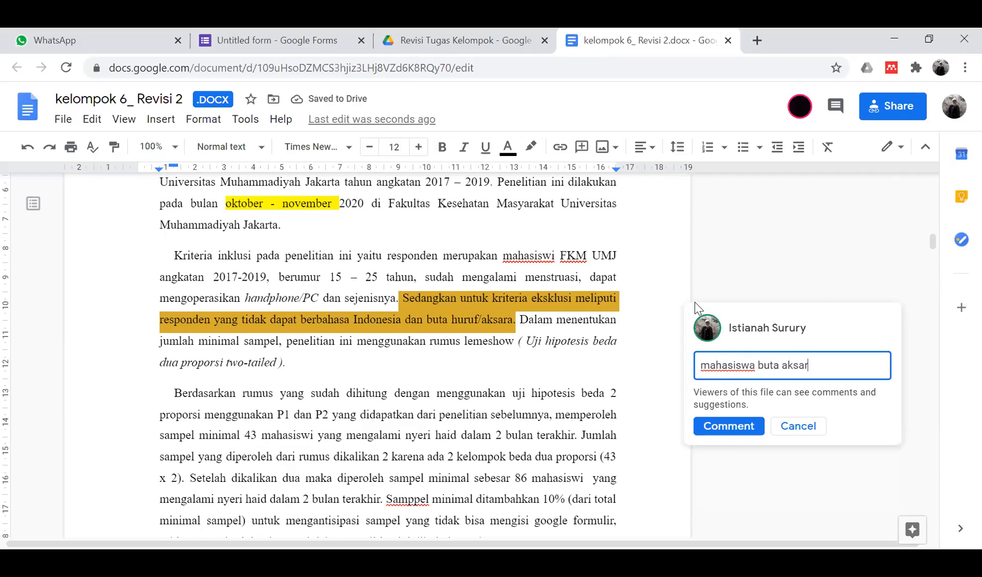
type("a??")
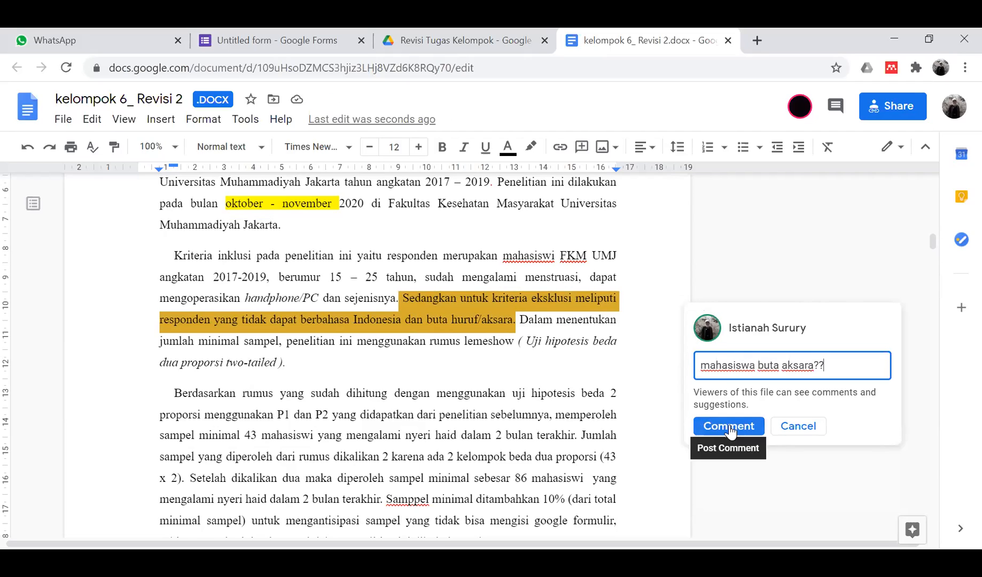
left_click(729, 426)
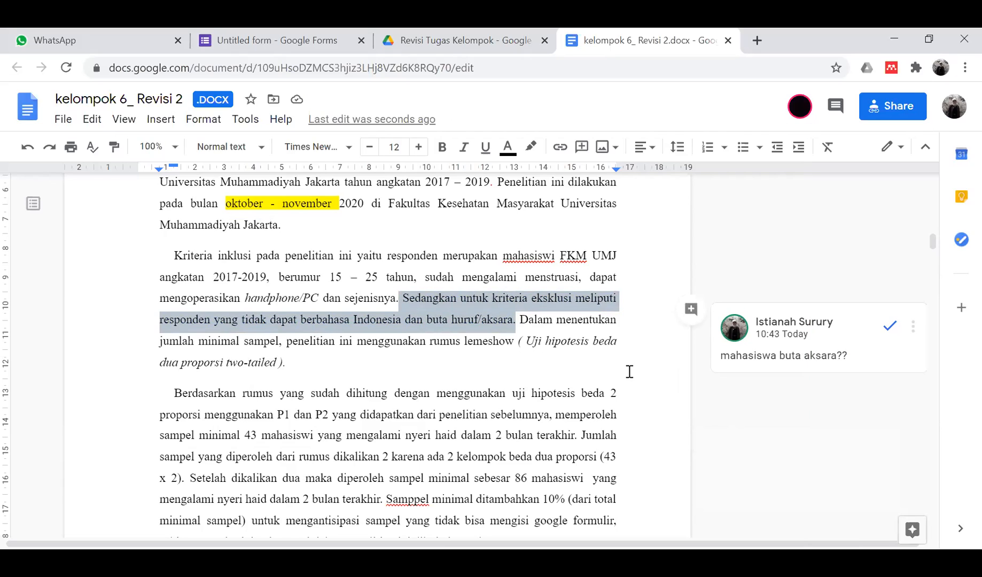
left_click(475, 346)
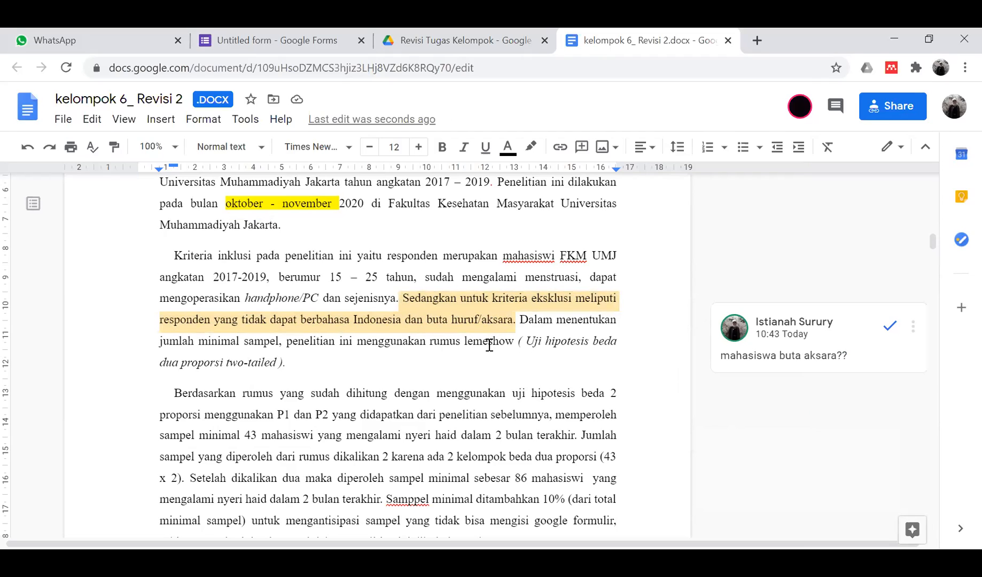
scroll(306, 393, "down", 1)
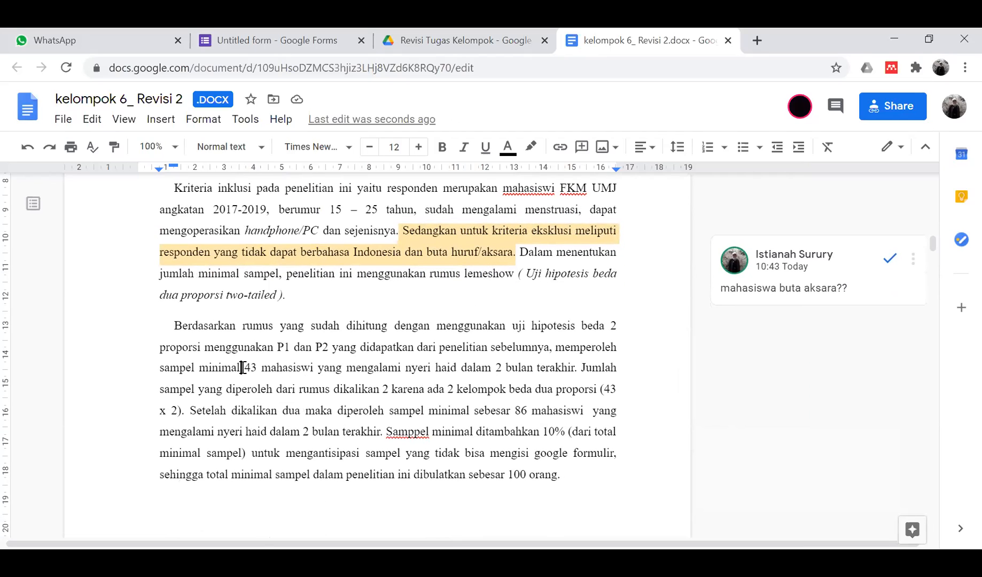
scroll(242, 367, "down", 1)
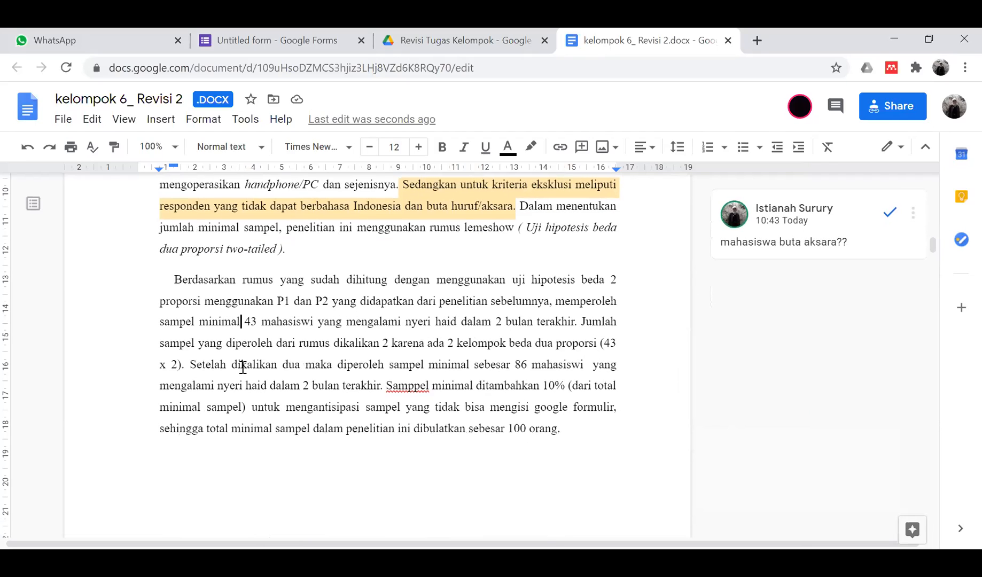
- Correct the misspelling 'Samppel' to 'Sampel'
left_click(421, 387)
left_click(412, 365)
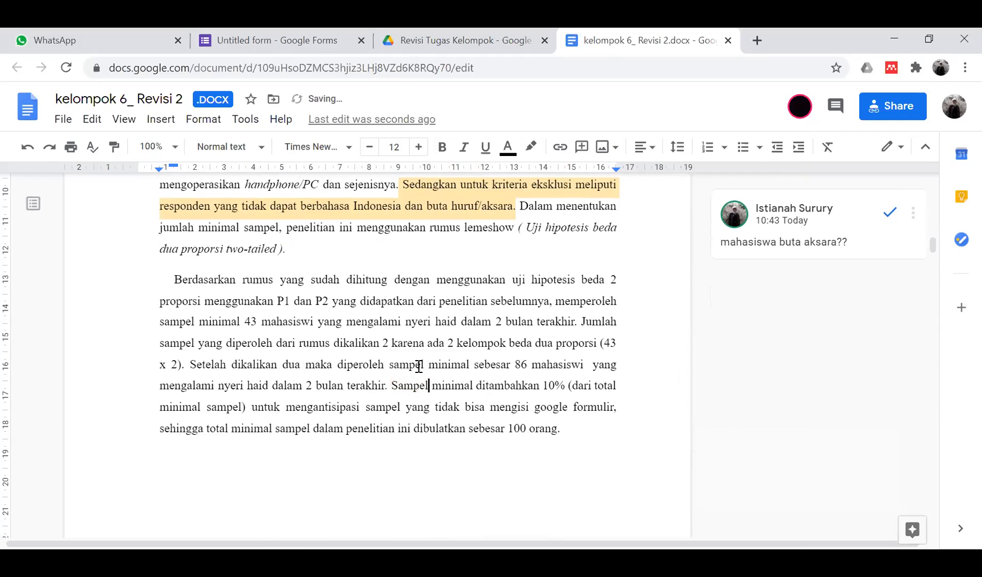
scroll(418, 367, "down", 1)
scroll(419, 367, "down", 8)
scroll(416, 366, "up", 14)
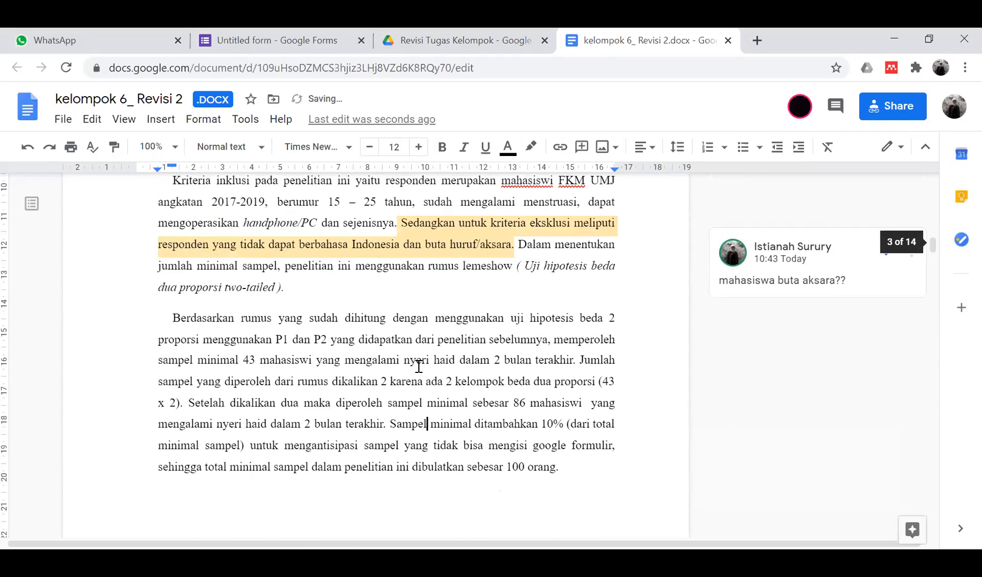
scroll(352, 368, "down", 5)
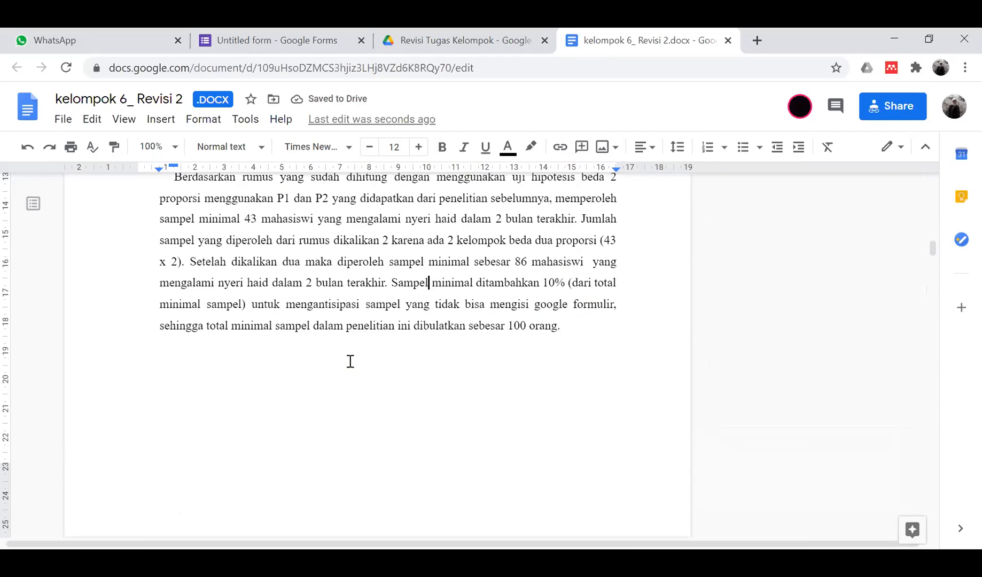
scroll(564, 348, "up", 1)
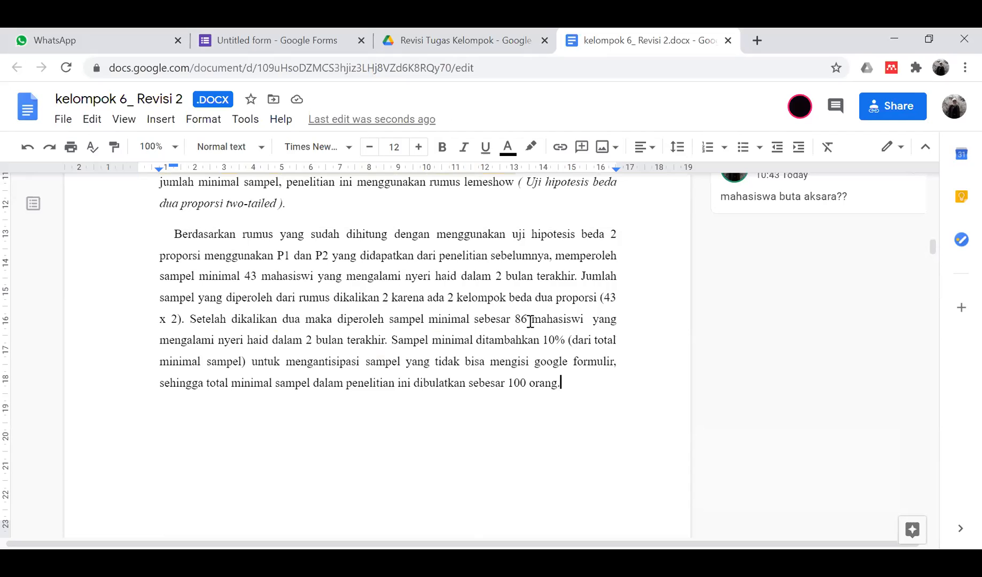
- Comment 'tambahkan analisisnya pakai uji apa' on the phrase rounding the sample to 100 people
left_click_drag(400, 383, 552, 388)
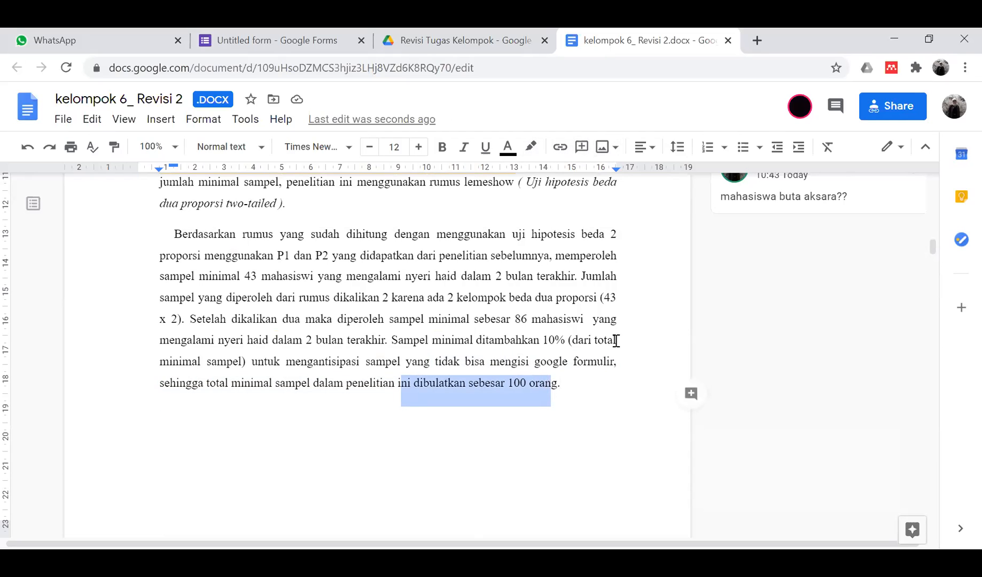
left_click(694, 397)
type("tam")
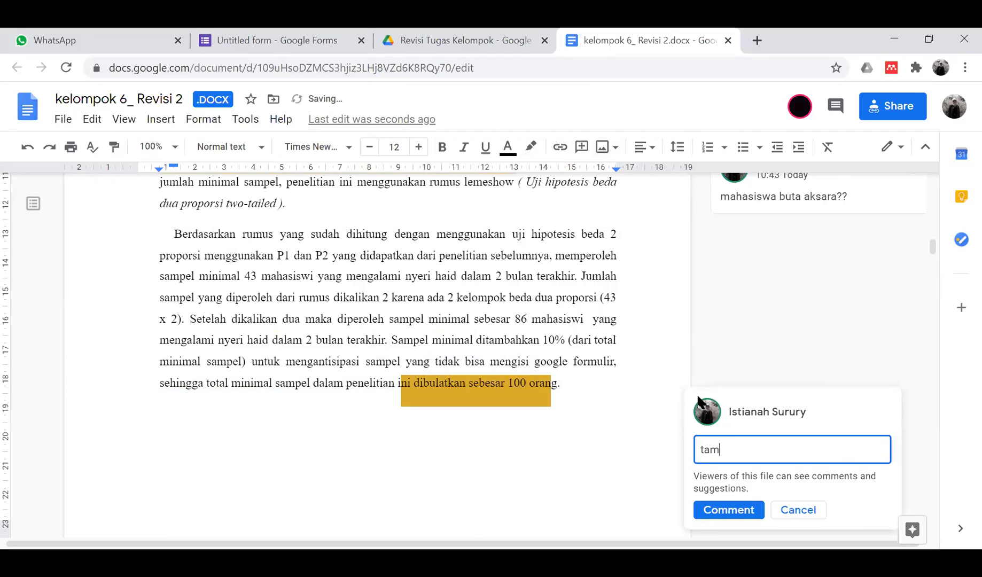
type("bahkan analisisnya pa")
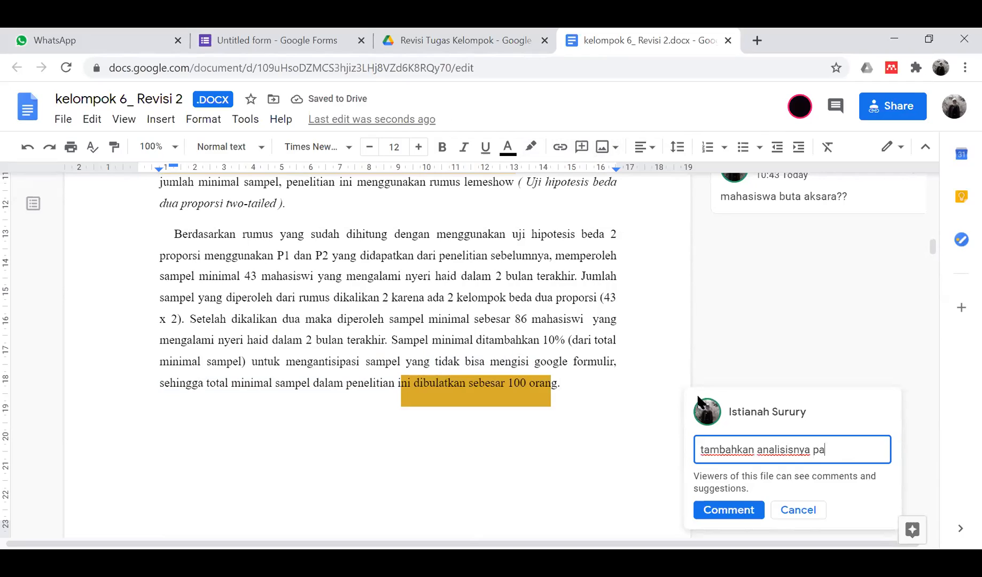
type("kai uji apa")
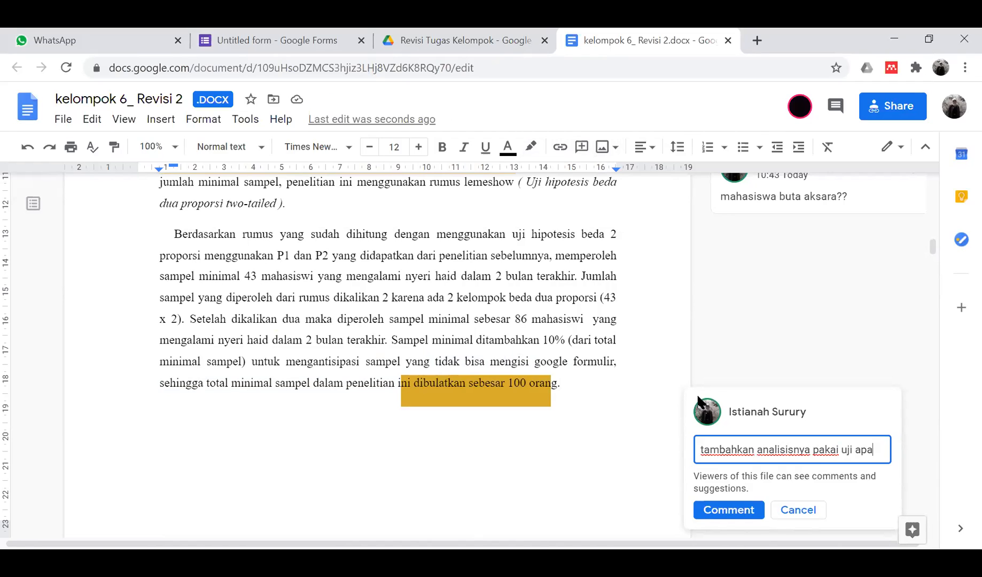
left_click(726, 521)
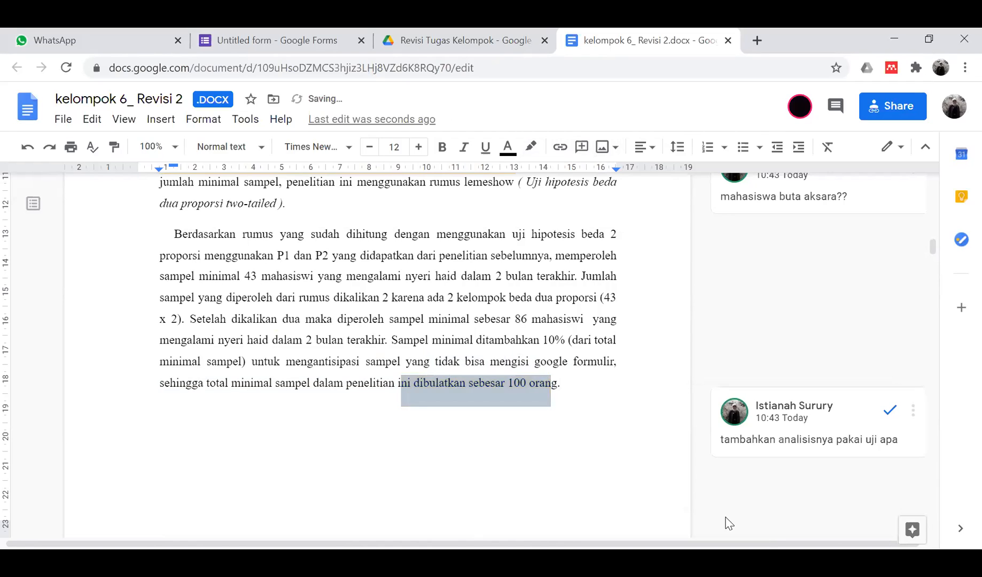
- Switch to the questionnaire form, review its respondent criteria (age 15-25 tahun), and reach Section 2
left_click(256, 40)
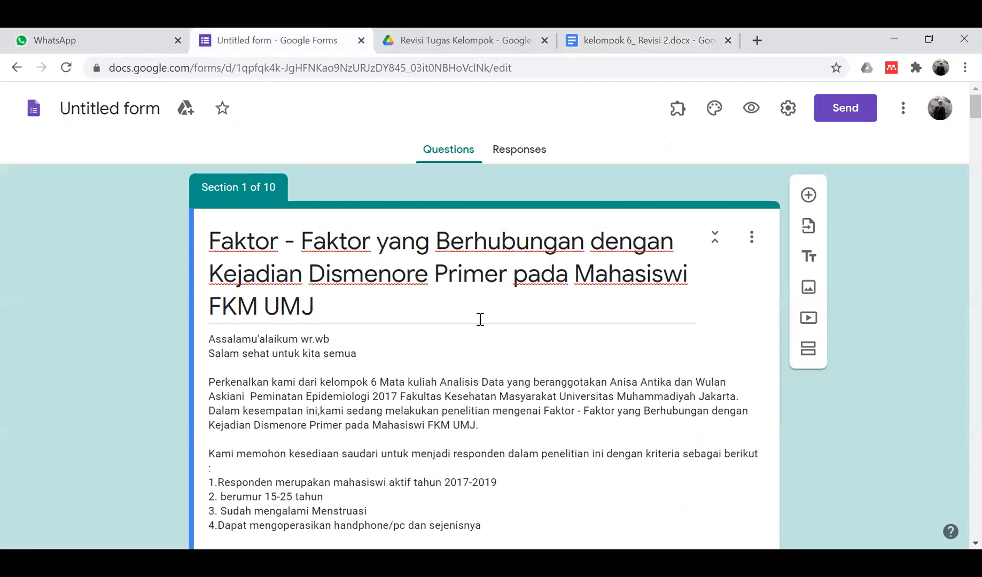
scroll(388, 359, "down", 3)
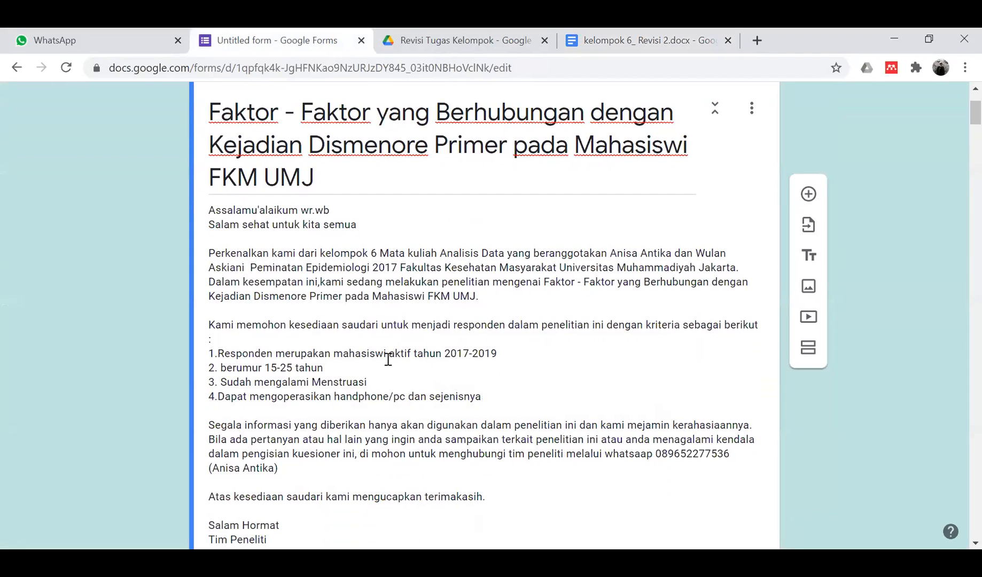
scroll(468, 313, "down", 1)
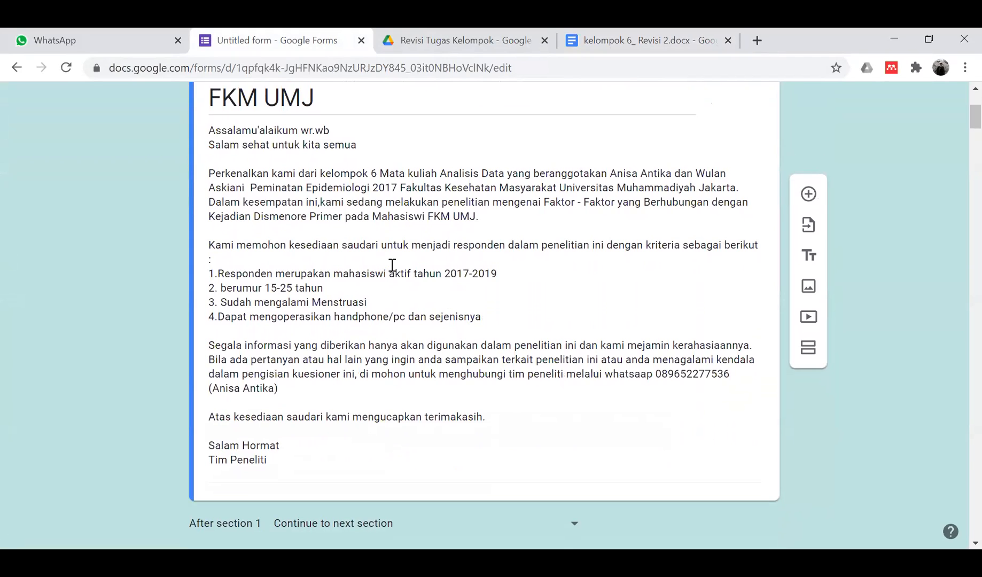
left_click(367, 282)
key("ctrl+a")
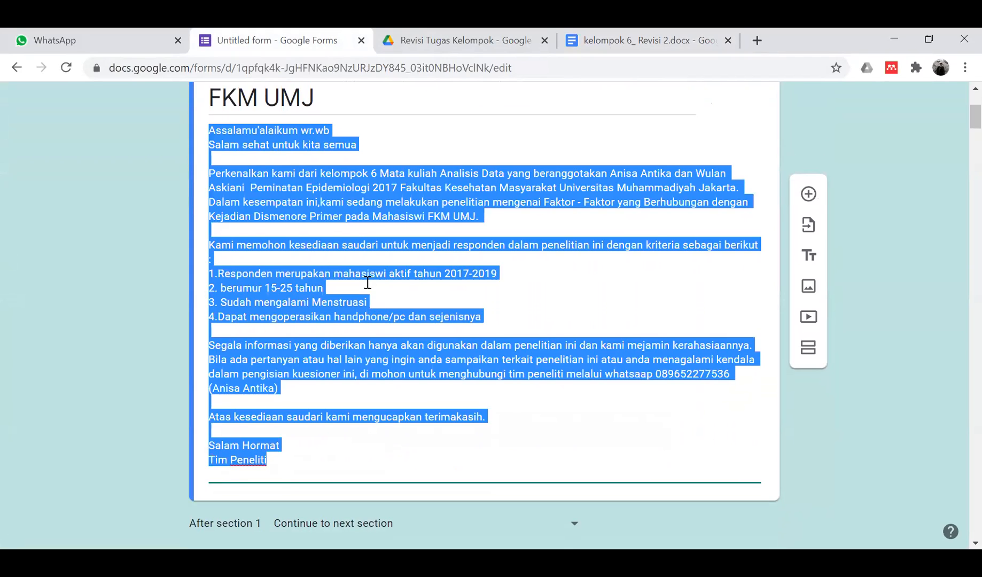
left_click(367, 283)
left_click_drag(368, 282, 191, 300)
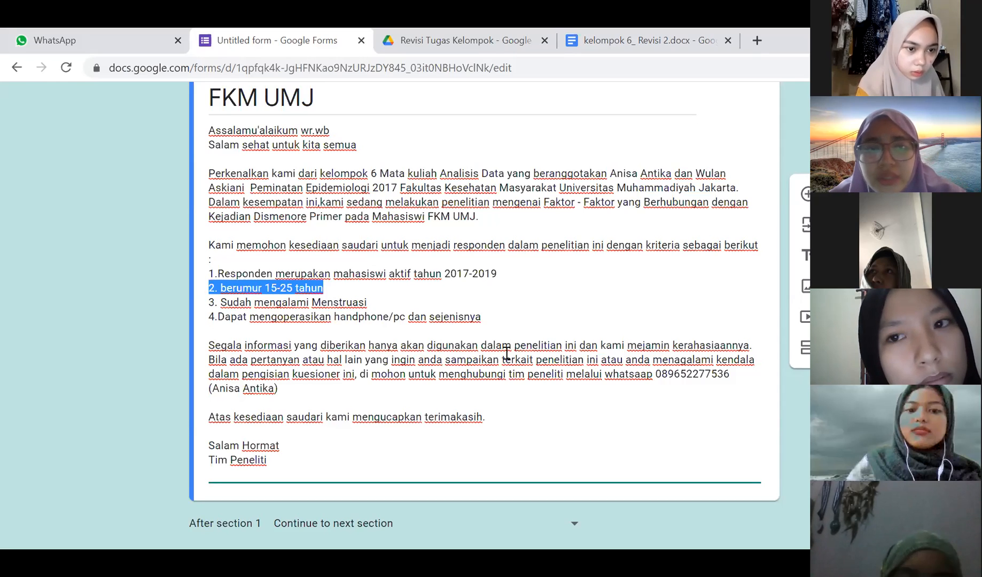
left_click(257, 357)
scroll(257, 357, "down", 5)
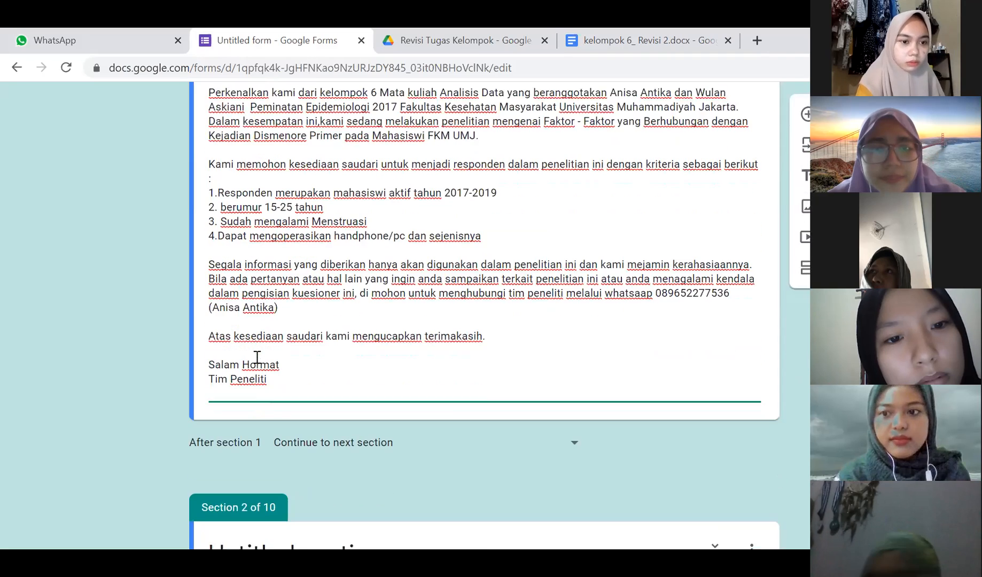
scroll(256, 357, "down", 6)
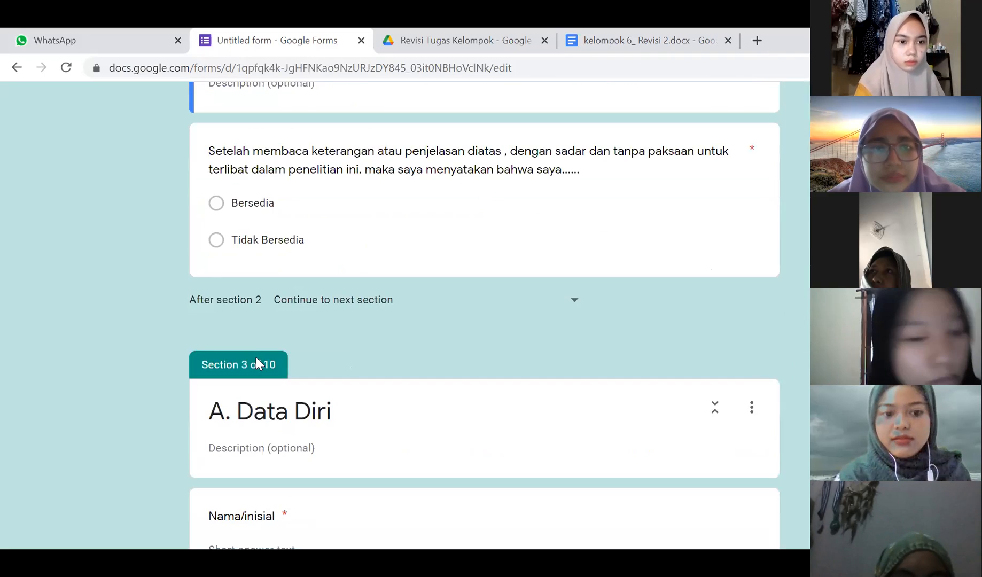
scroll(279, 222, "up", 2)
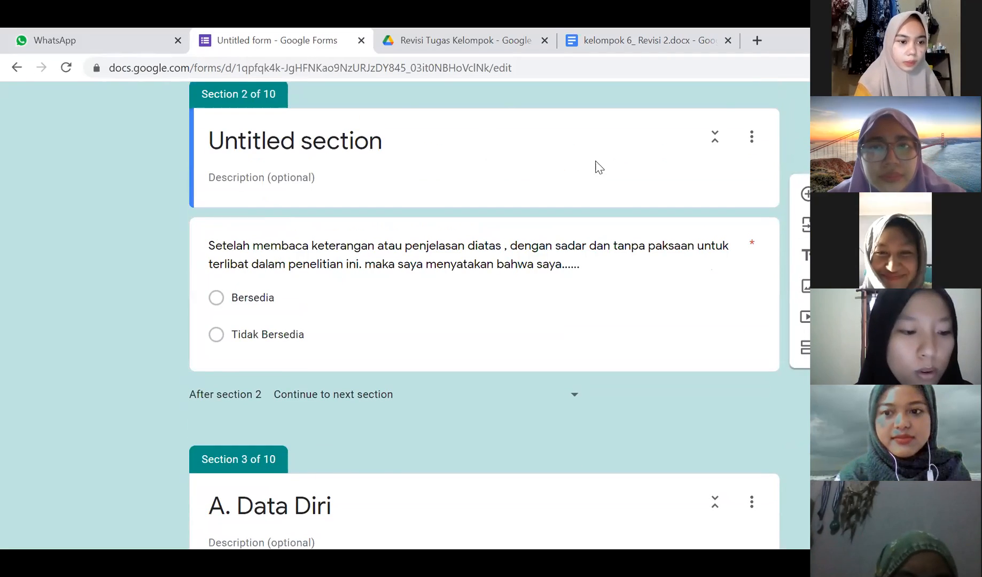
- Retitle the untitled Section 2 as 'Informed-consent'
left_click(320, 131)
type("Infome")
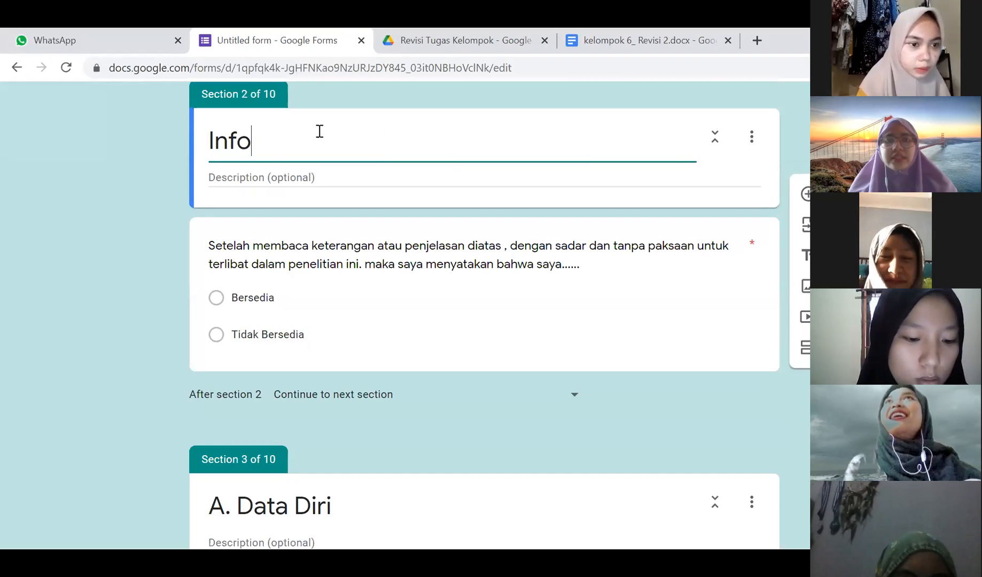
key("BackSpace")
key("BackSpace")
type("rmd")
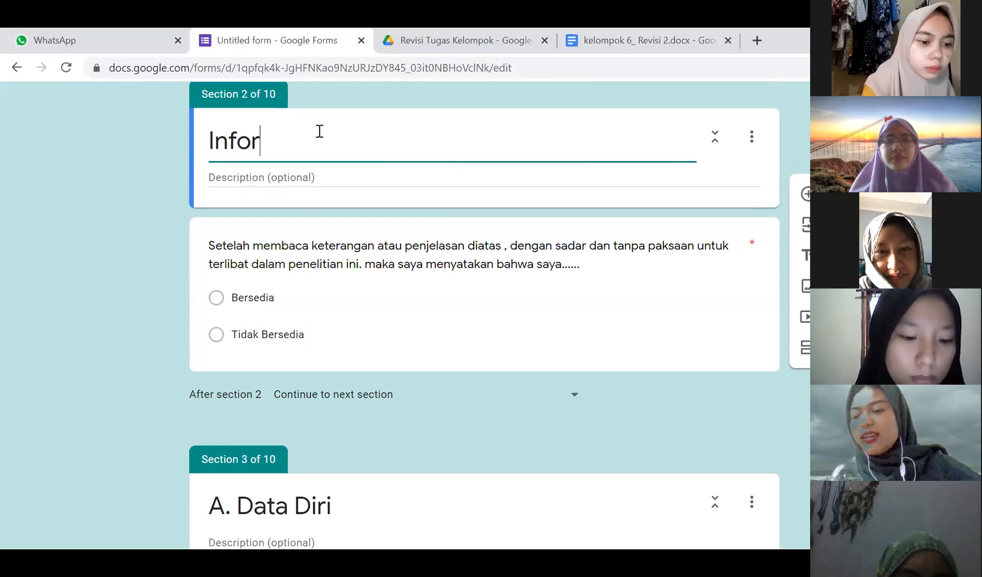
key("BackSpace")
type("ed concen")
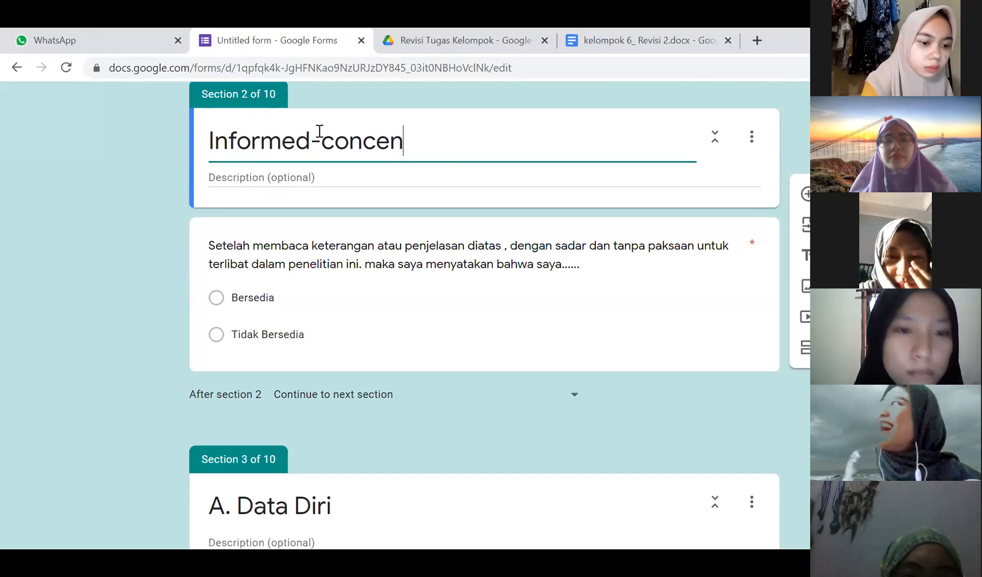
key("BackSpace")
key("BackSpace")
key("BackSpace")
key("BackSpace")
type("sent")
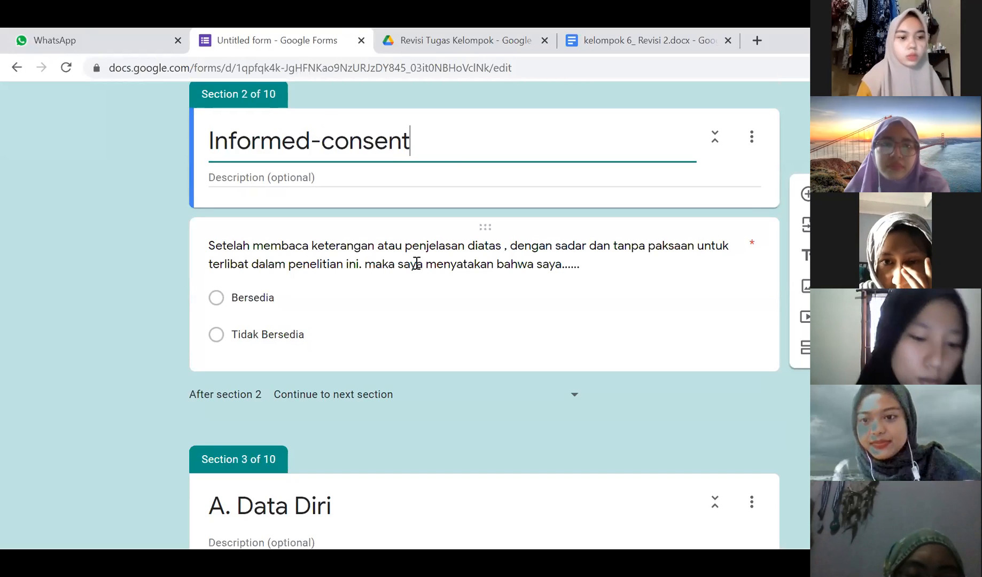
- Scroll through Sections 3 and 4 to the IMT height and weight questions
scroll(416, 261, "down", 6)
scroll(416, 266, "down", 3)
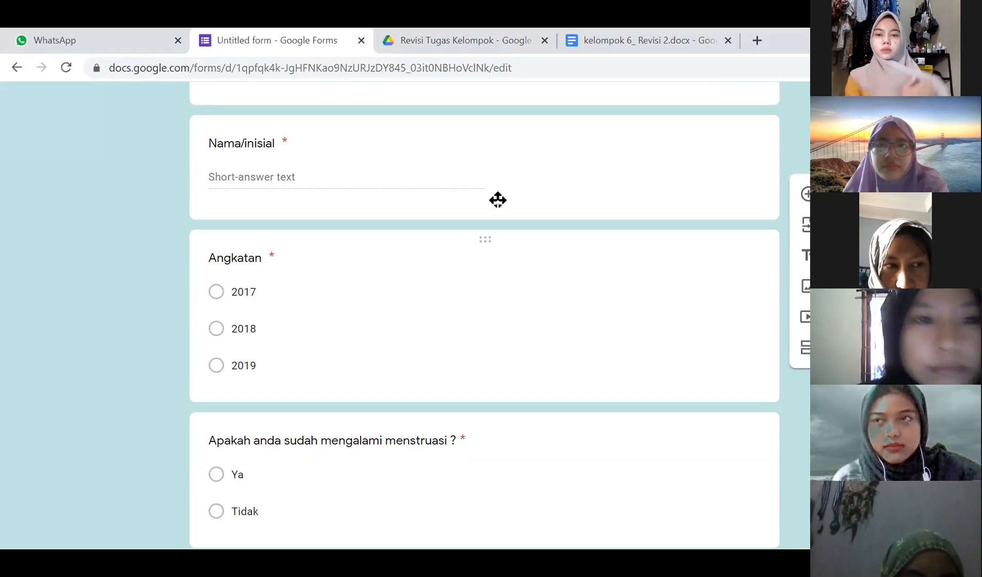
scroll(342, 258, "down", 3)
scroll(341, 255, "down", 2)
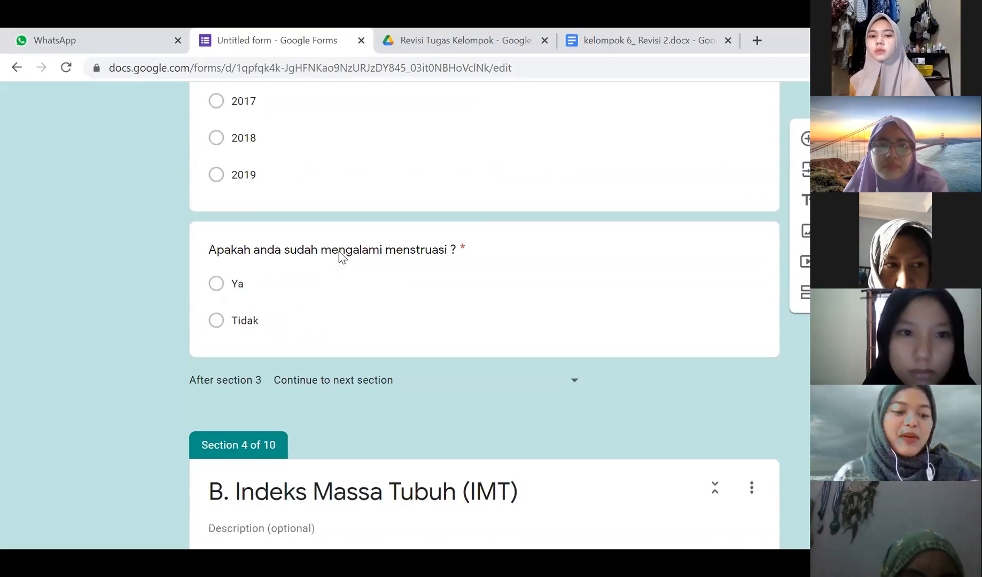
scroll(339, 257, "down", 2)
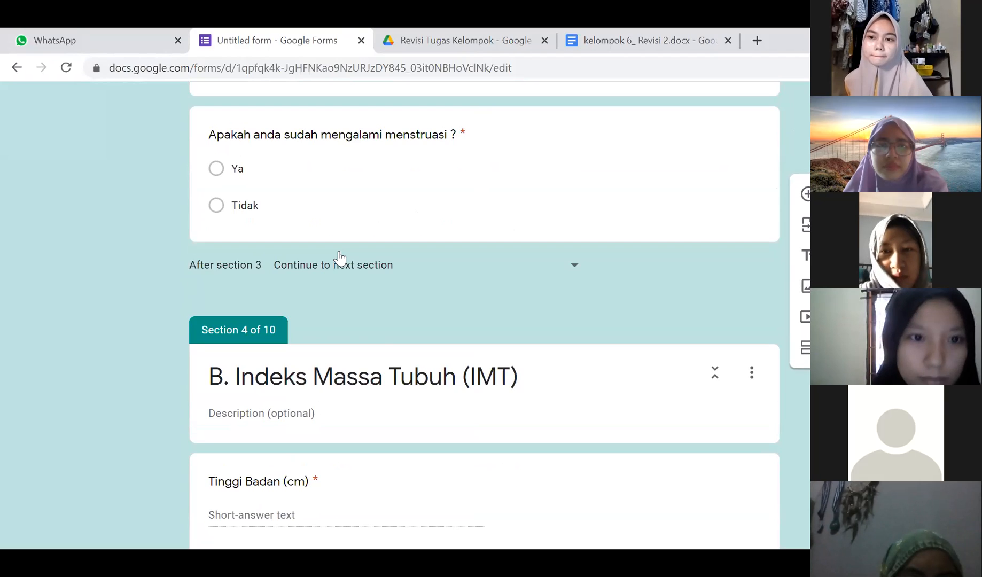
scroll(340, 258, "up", 6)
scroll(341, 257, "down", 4)
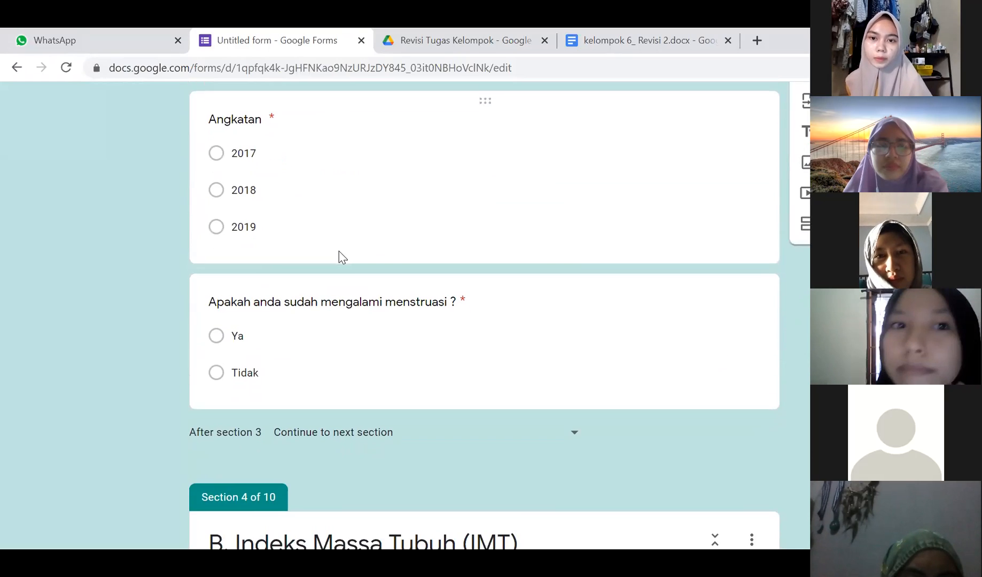
scroll(337, 257, "up", 3)
scroll(340, 252, "down", 5)
scroll(340, 253, "up", 5)
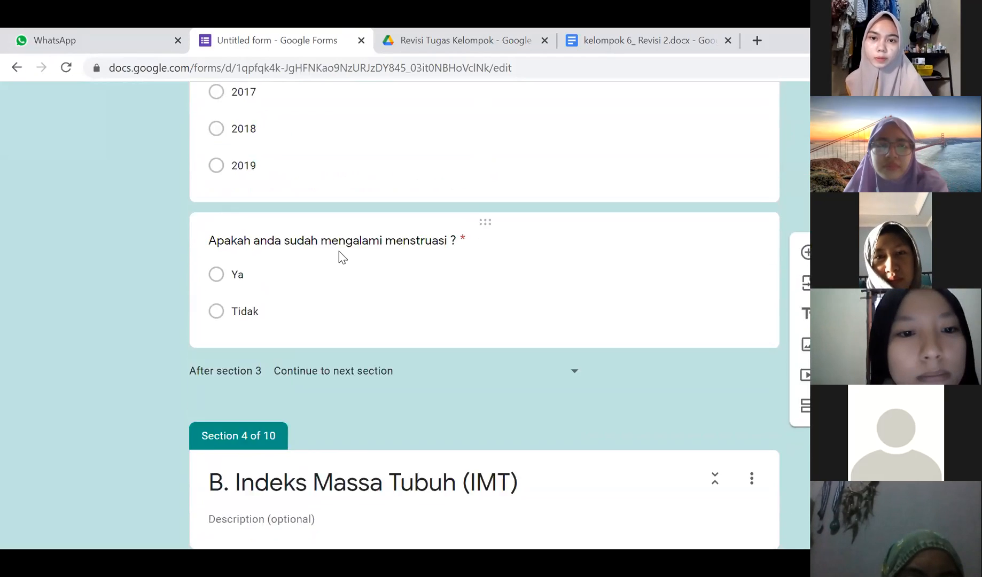
scroll(338, 250, "down", 5)
scroll(339, 257, "down", 6)
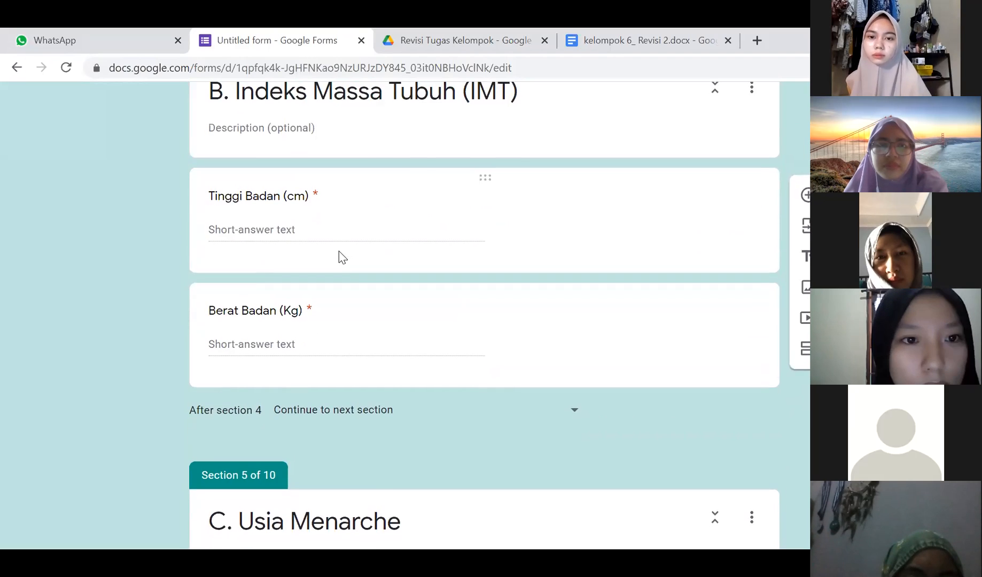
scroll(342, 257, "up", 1)
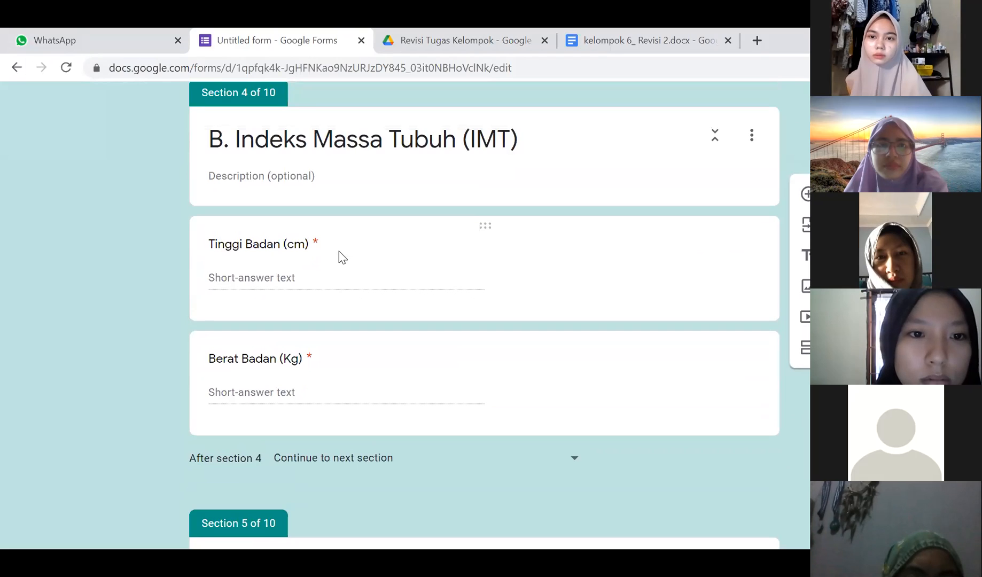
scroll(343, 258, "down", 2)
scroll(343, 258, "up", 1)
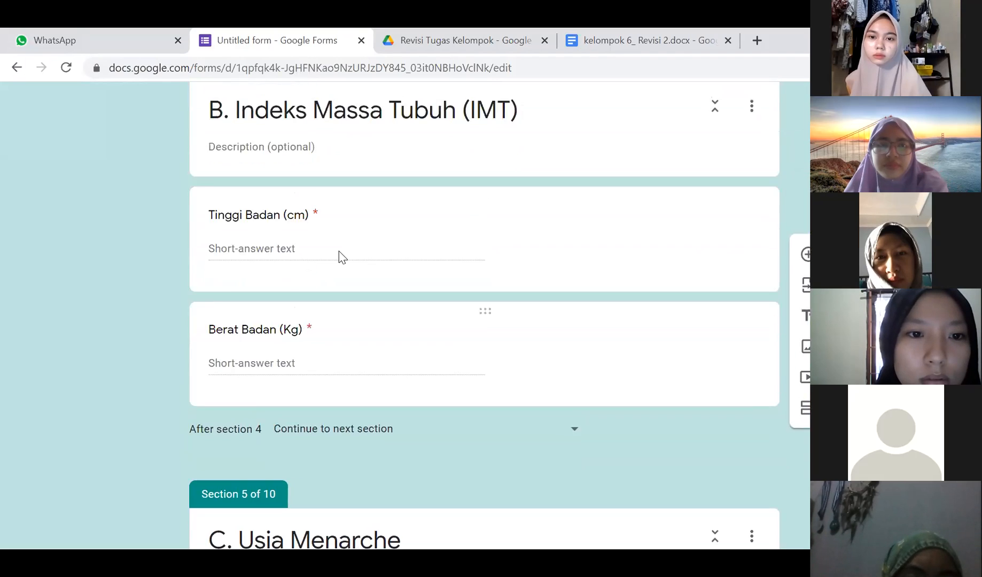
scroll(342, 258, "up", 1)
- Reword the height question to 'Tinggi Badan saat ini (cm)'
left_click(287, 253)
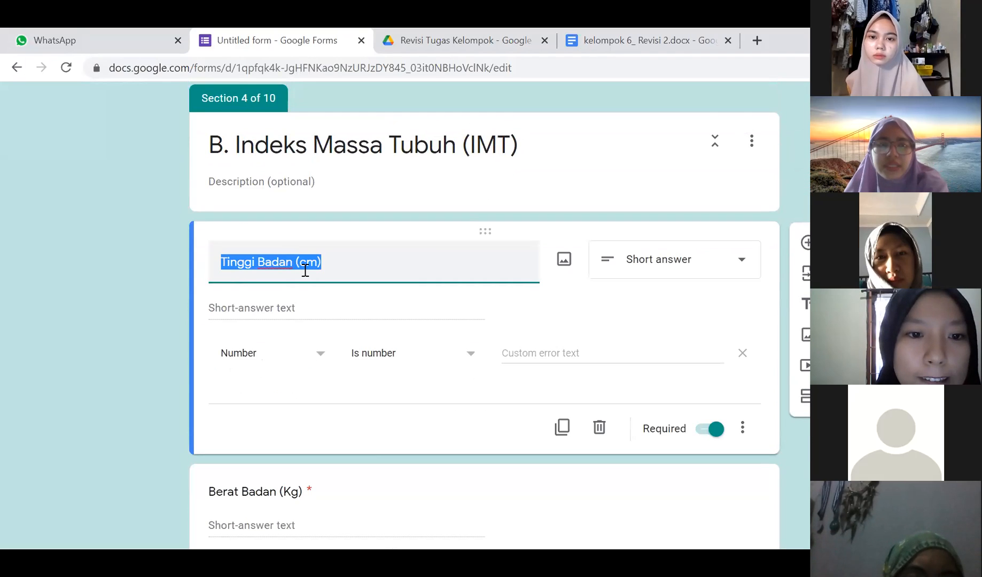
left_click(305, 270)
key("Left")
type("saat ini")
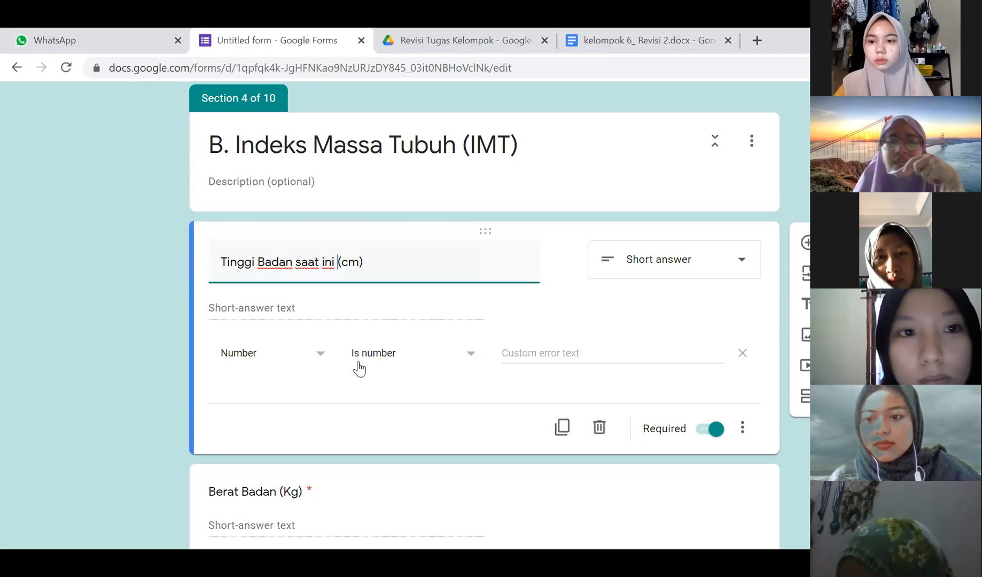
- Reword the weight question to 'Berat Badan dalam 1 bulan terakhir (Kg)'
scroll(354, 411, "down", 2)
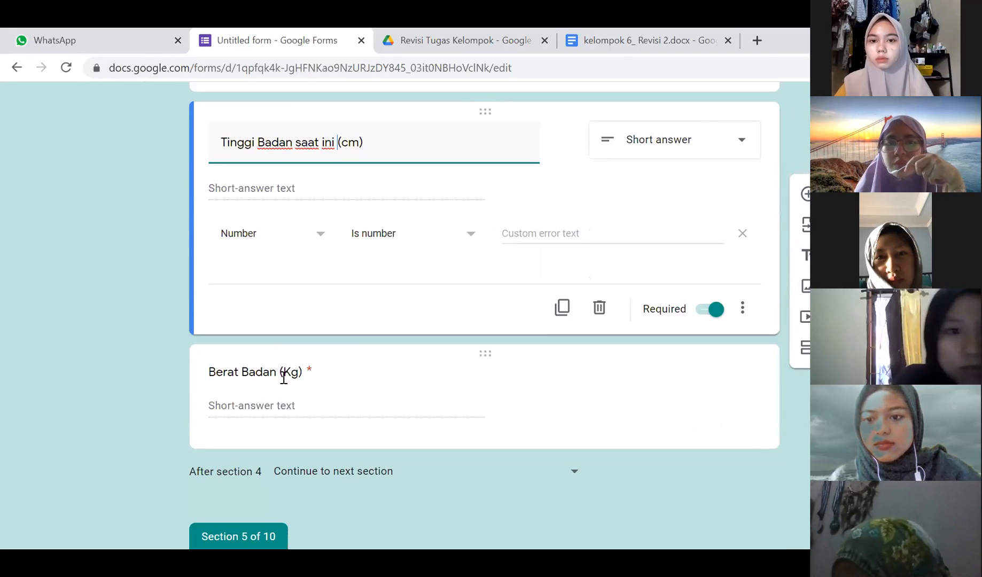
left_click(284, 377)
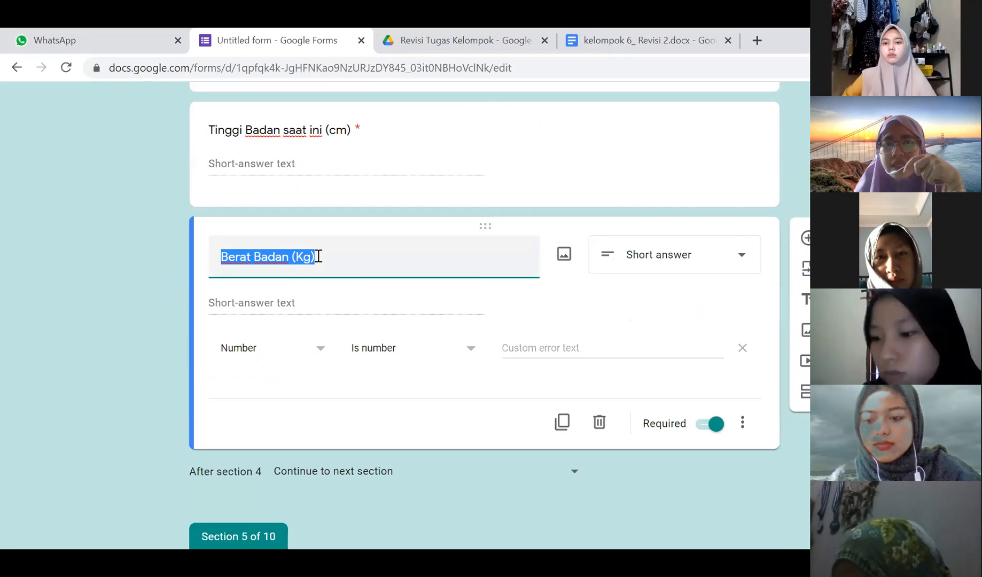
left_click(289, 259)
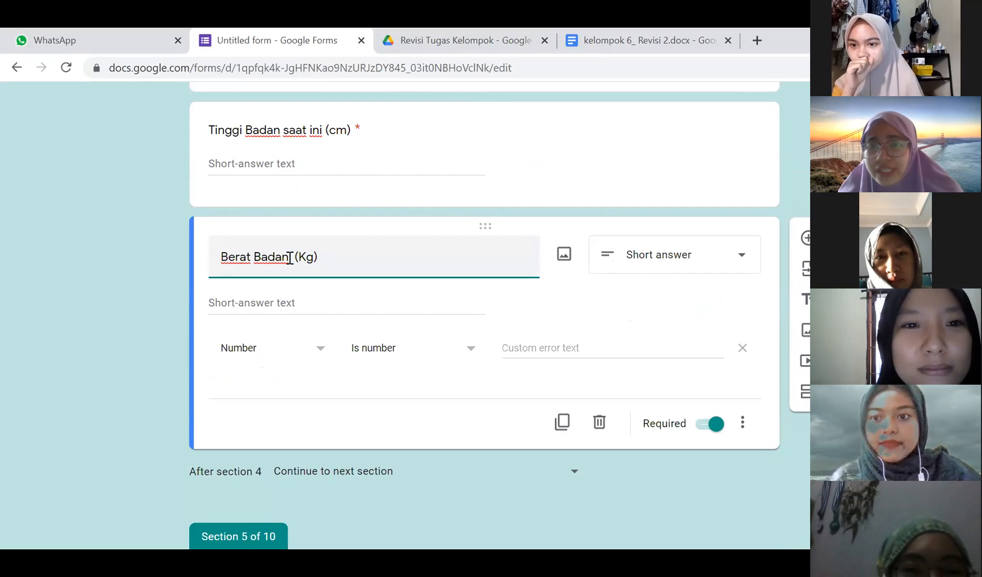
type("dalam 1")
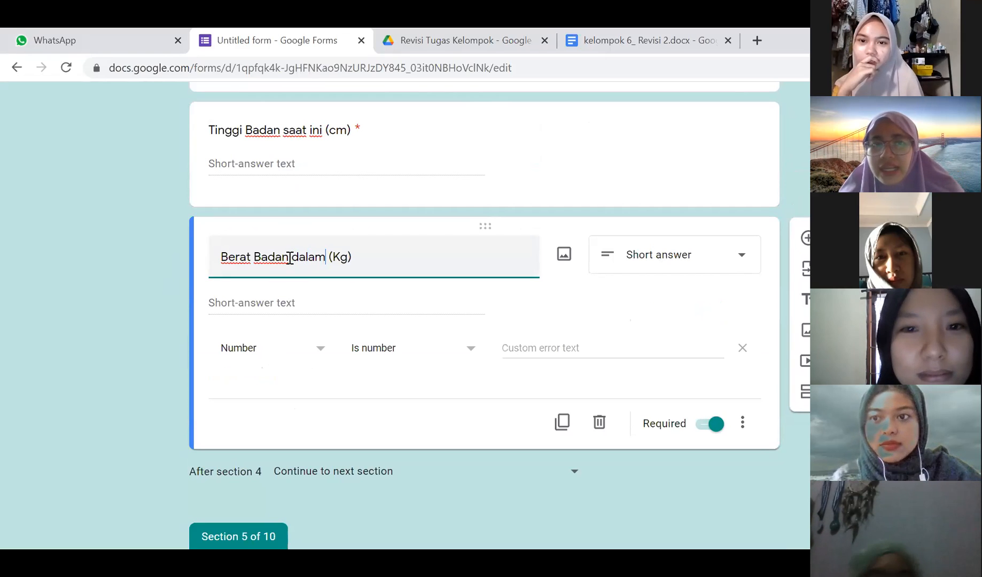
type(" bulan terak")
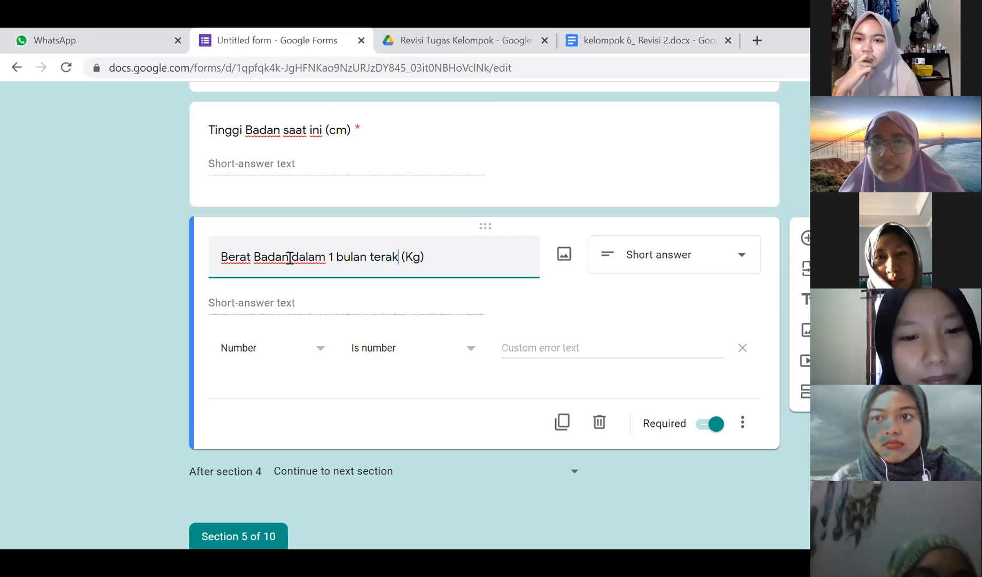
key("BackSpace")
type("khir")
key("BackSpace")
key("BackSpace")
type("ir")
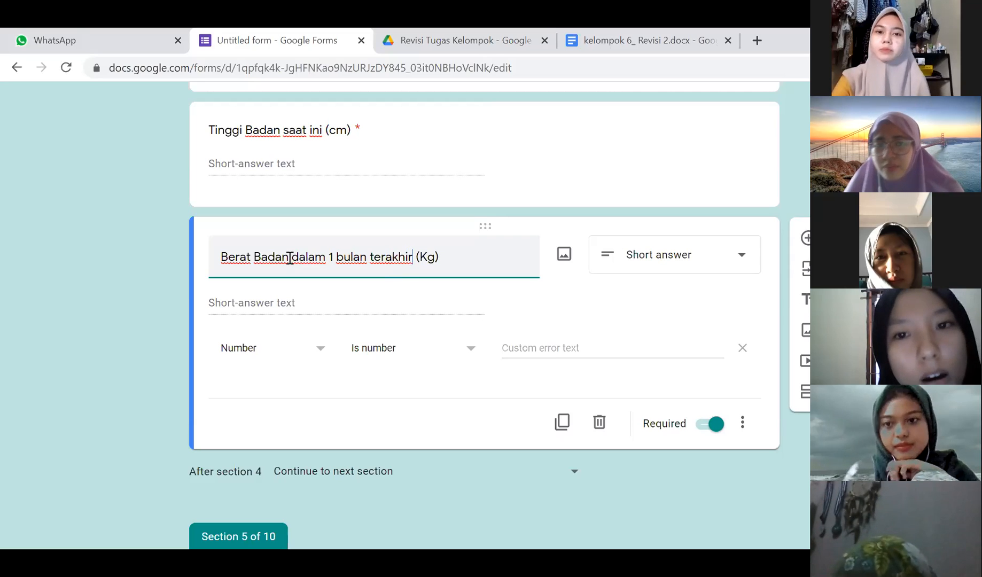
scroll(300, 340, "down", 7)
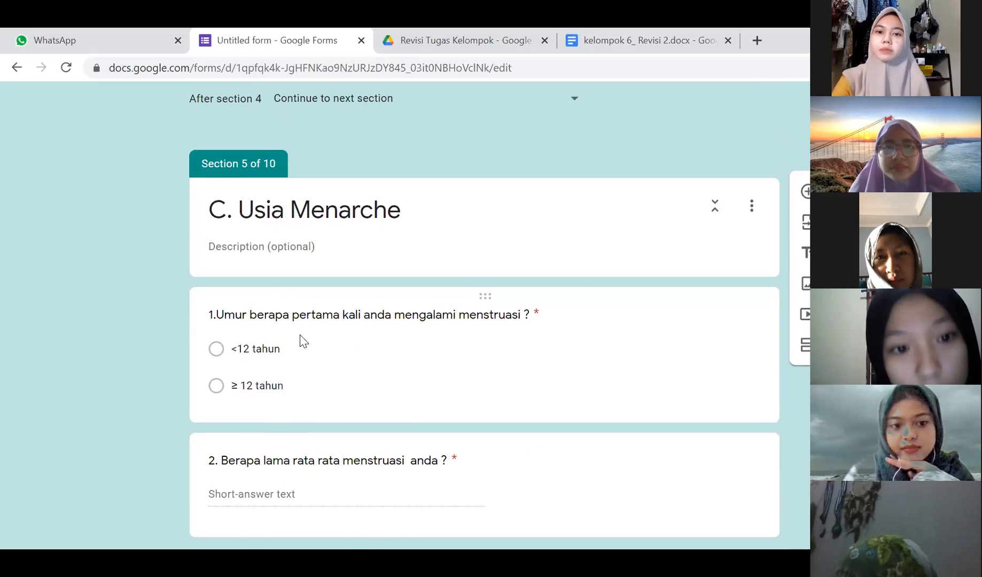
- Append '(dalam hari) siklus atau durasi?' to question 2 of C. Usia Menarche
left_click(301, 340)
left_click(82, 343)
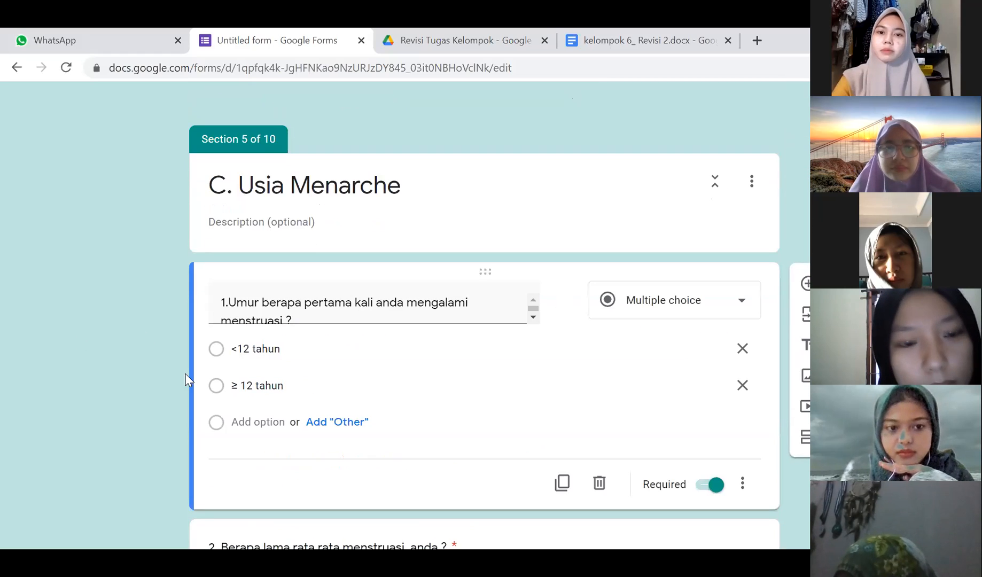
scroll(220, 426, "down", 4)
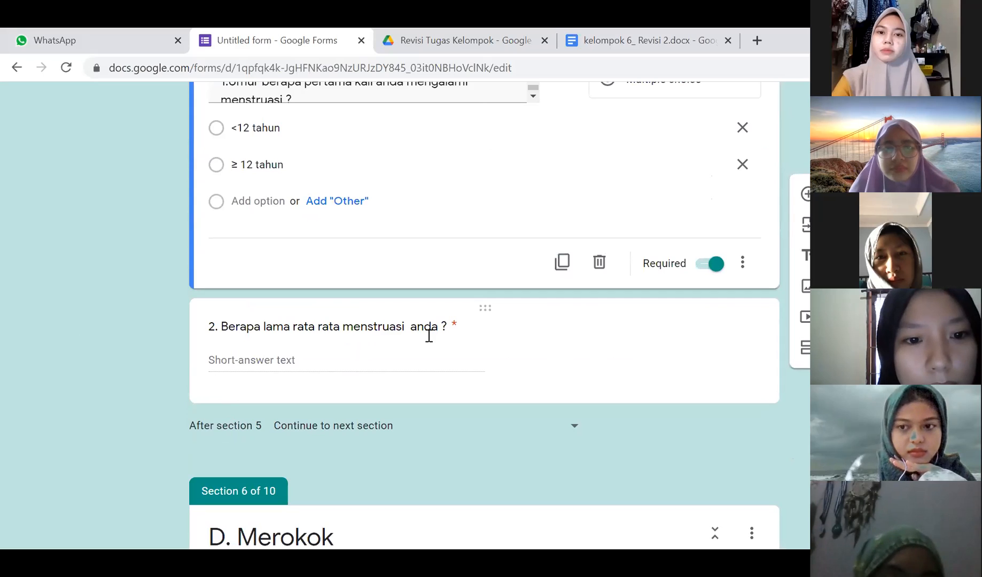
left_click(294, 332)
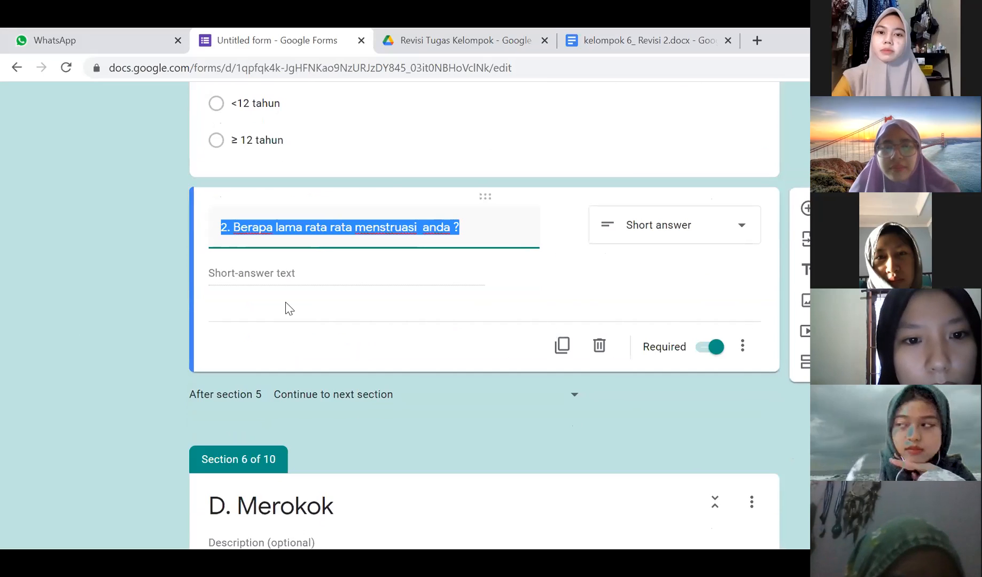
left_click(475, 233)
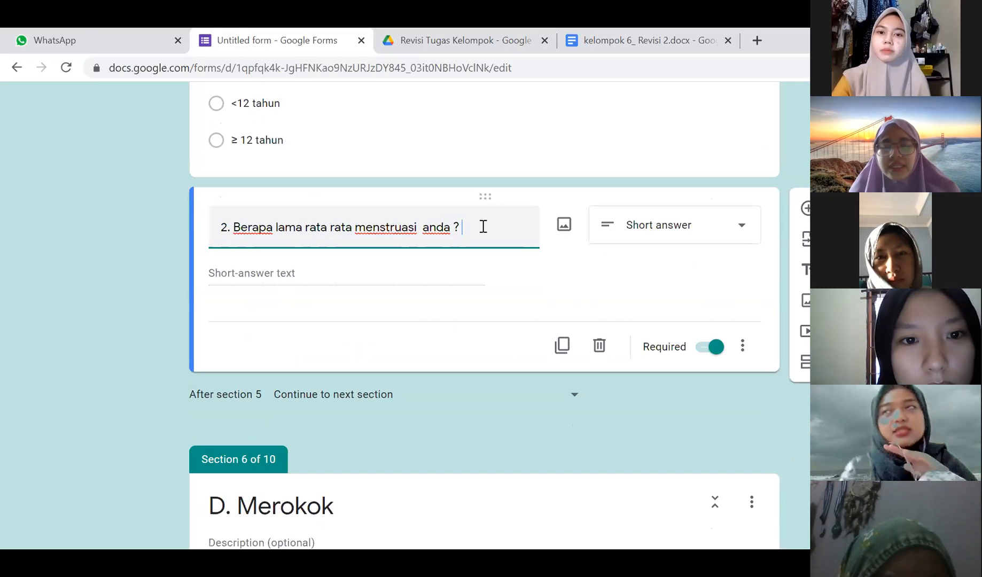
type("(dalam hari)")
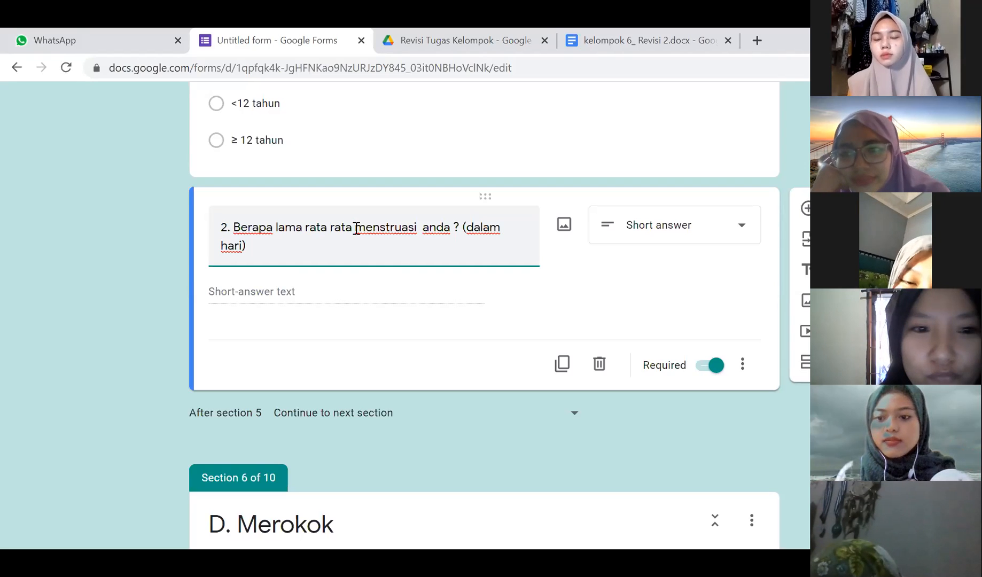
left_click(304, 255)
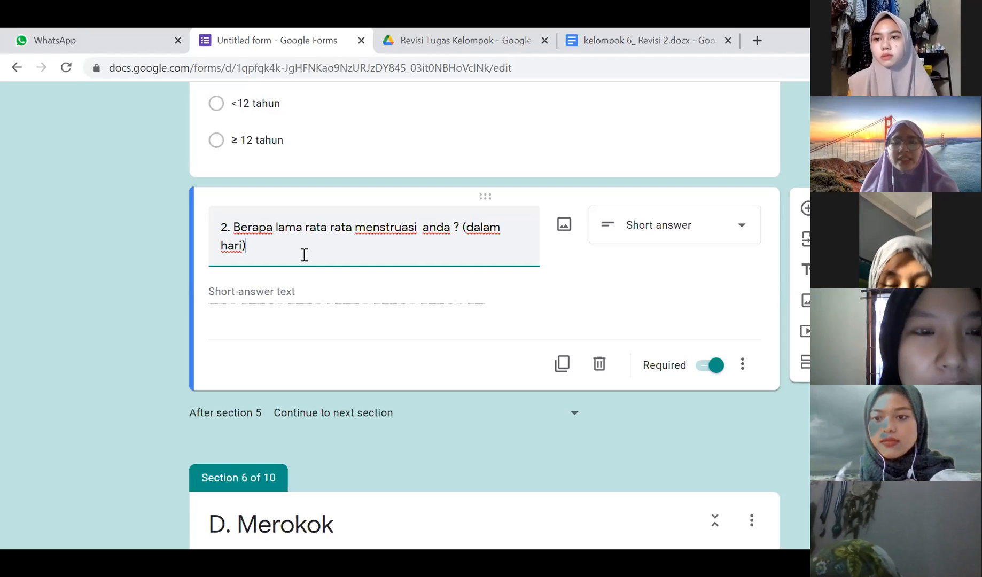
type("siklus a")
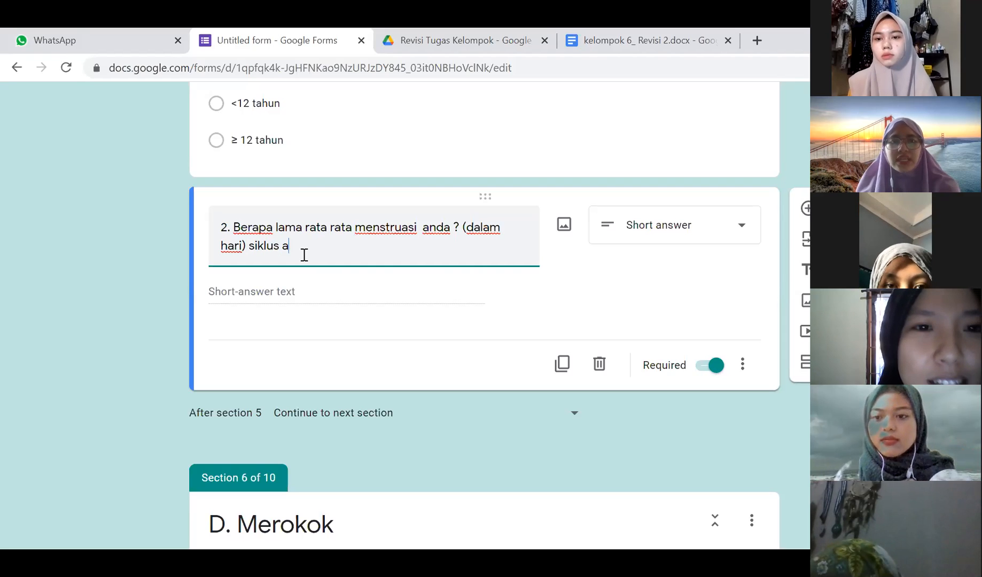
type("tau durasi?")
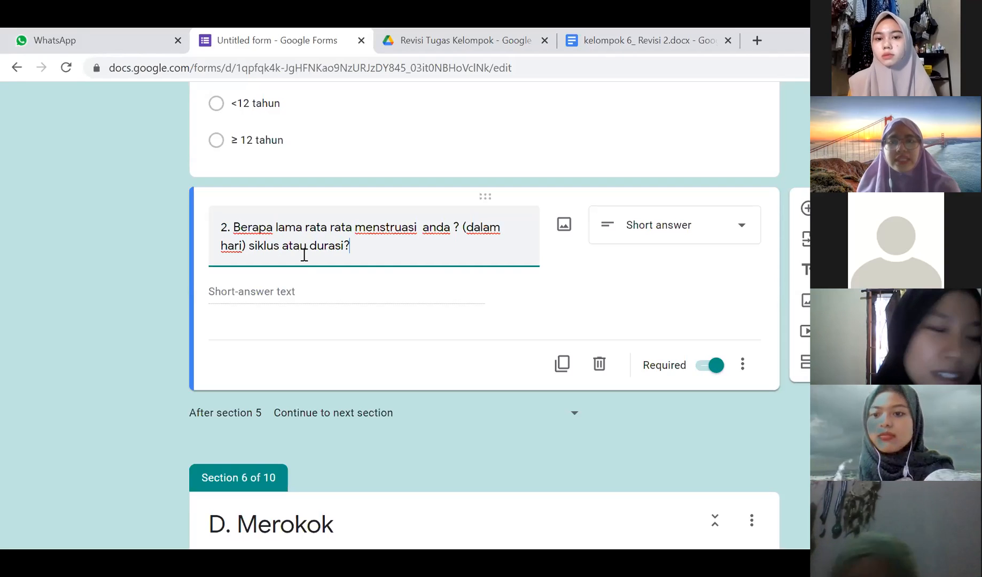
- Go to Section 6 'D. Merokok' and open the question 'Apakah anda merokok?' for editing
scroll(322, 283, "down", 5)
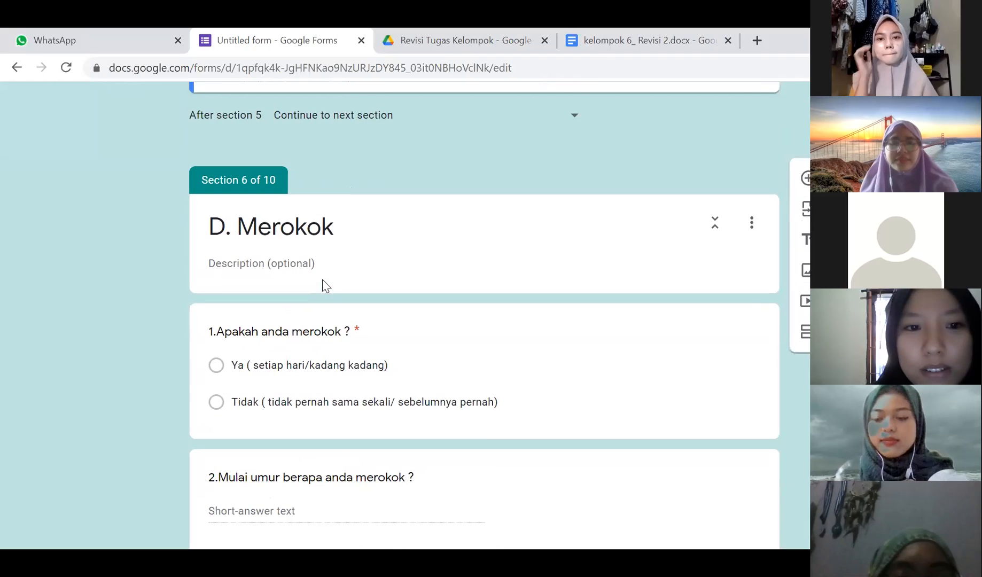
left_click(336, 224)
scroll(388, 332, "down", 1)
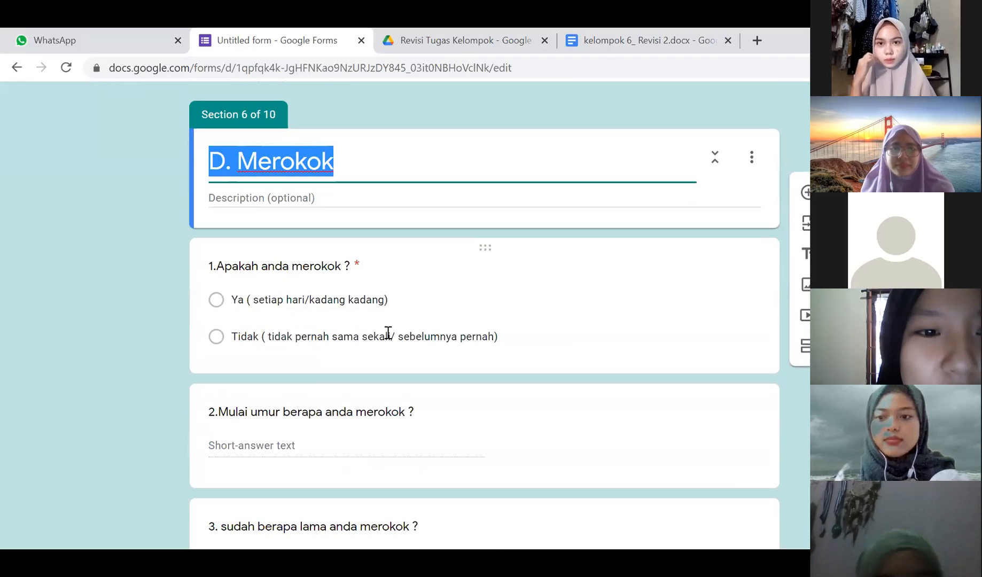
left_click(337, 302)
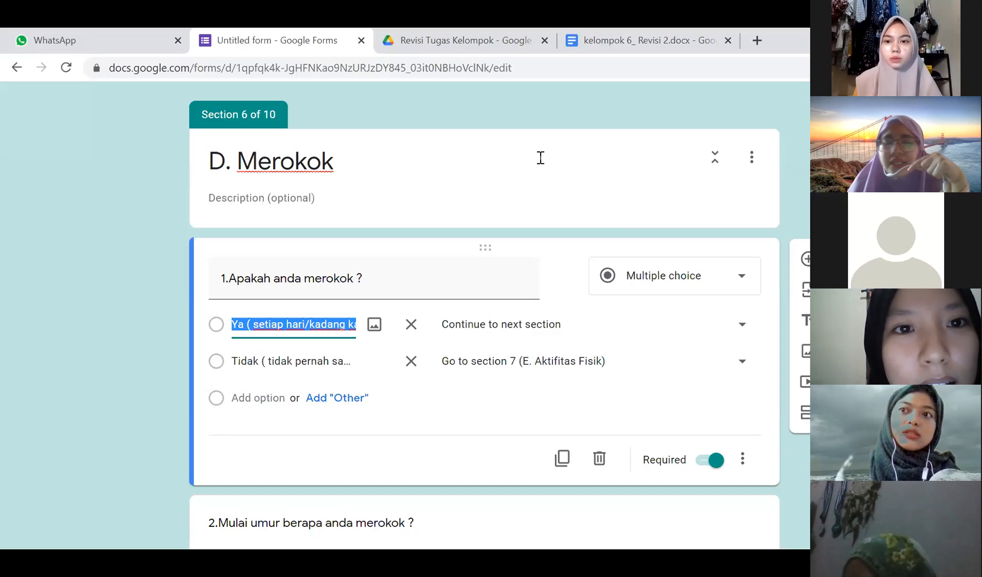
scroll(467, 253, "up", 10)
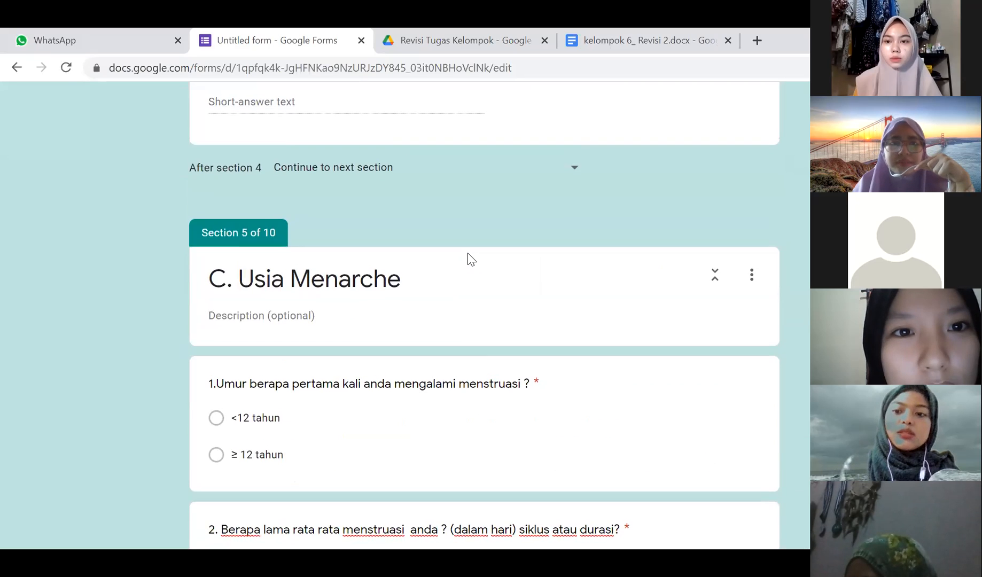
scroll(466, 258, "down", 4)
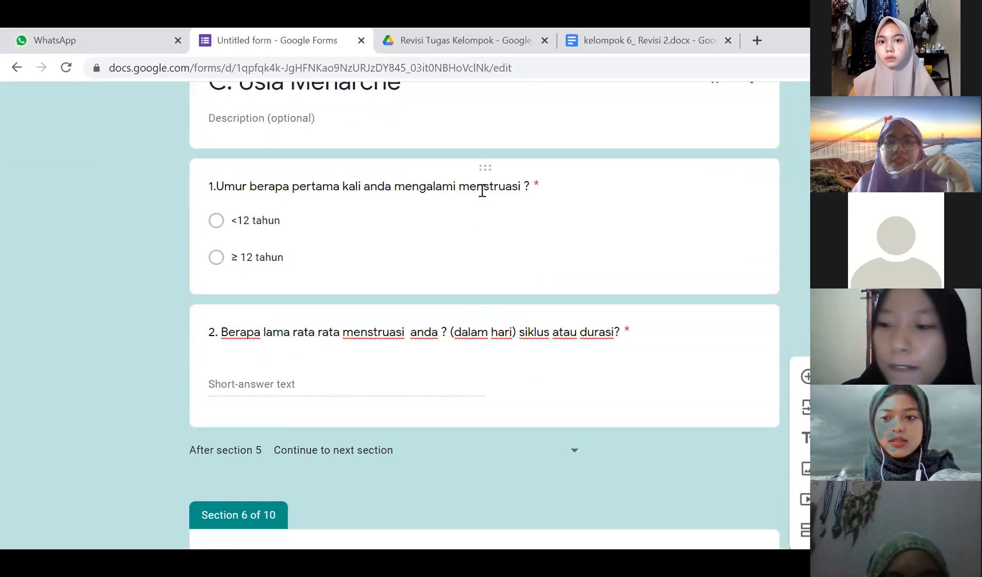
scroll(409, 185, "up", 6)
scroll(408, 185, "up", 4)
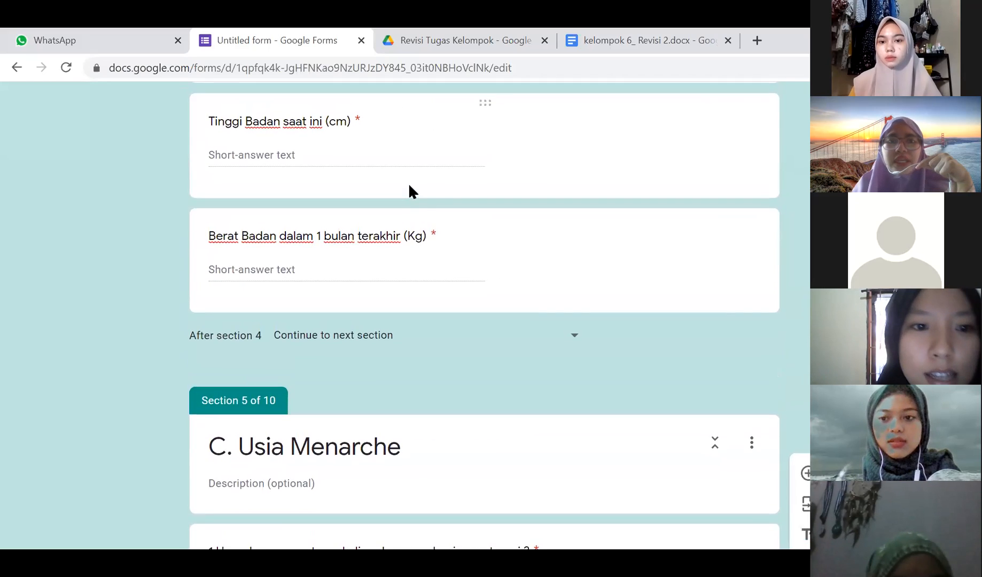
scroll(409, 185, "down", 7)
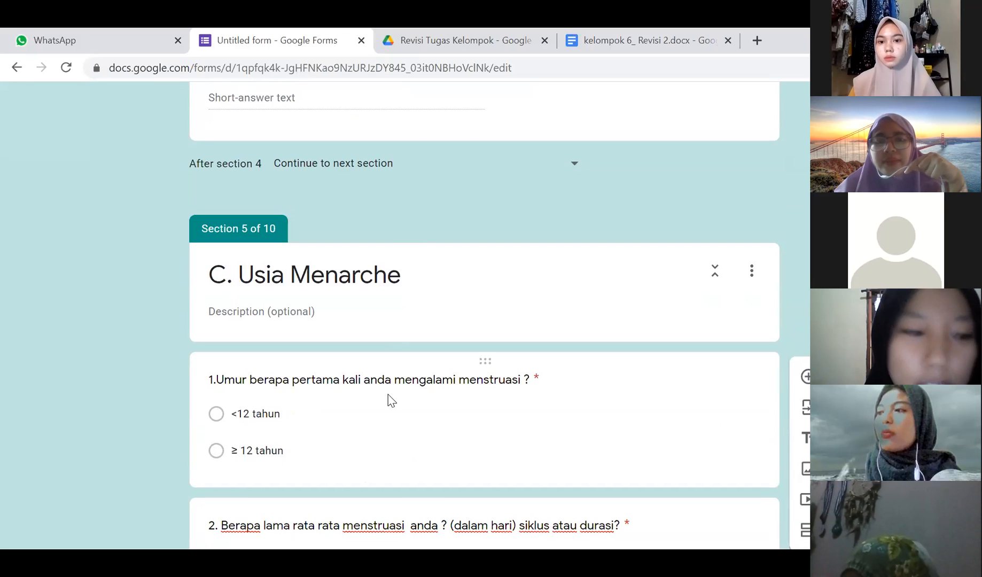
left_click(464, 412)
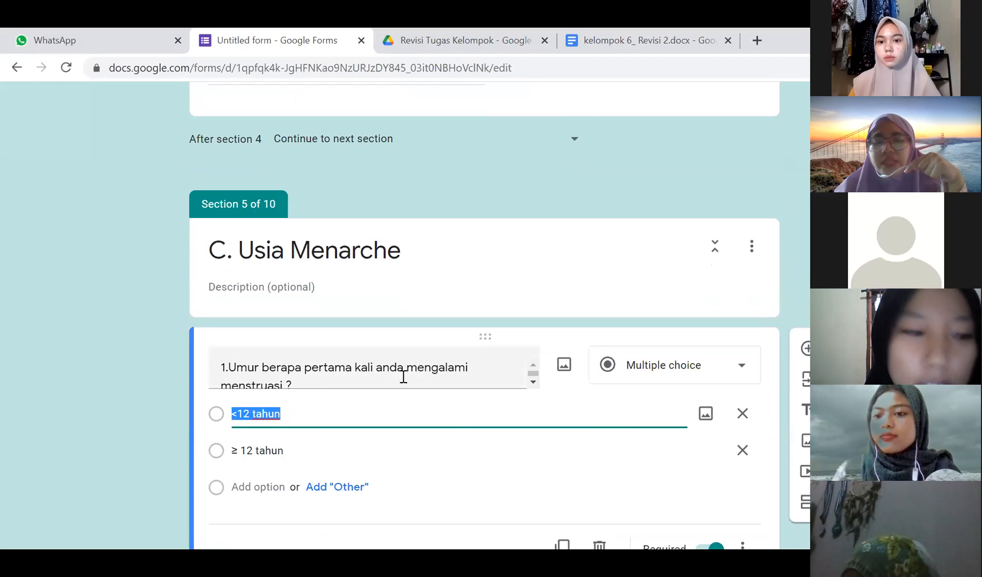
left_click(125, 364)
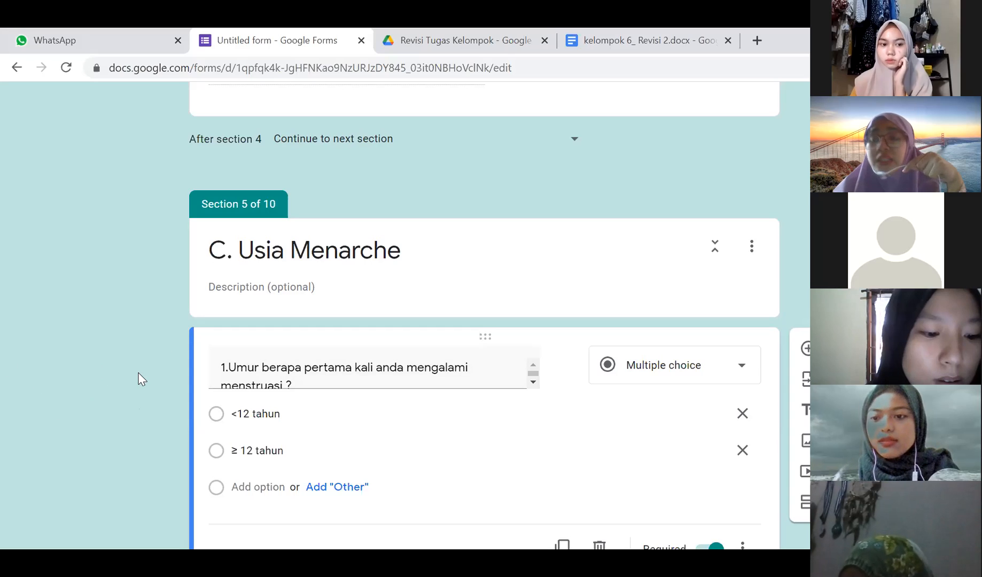
scroll(140, 379, "down", 10)
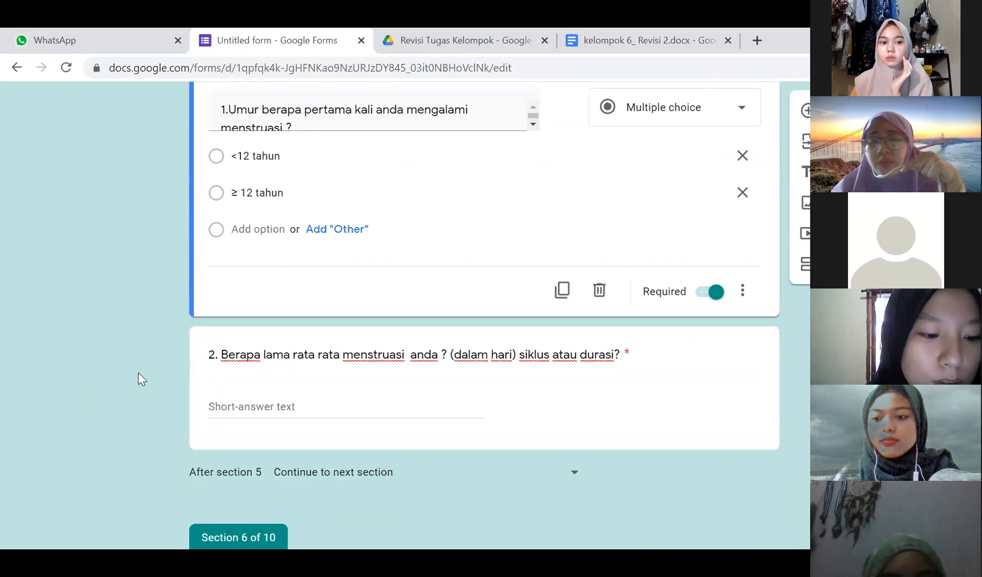
scroll(140, 379, "down", 3)
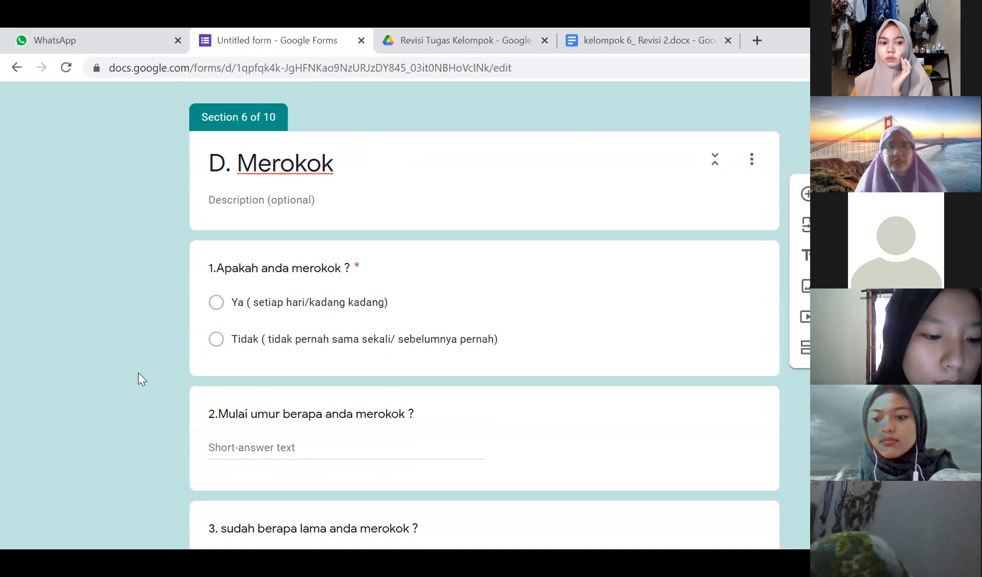
left_click(390, 333)
left_click(128, 302)
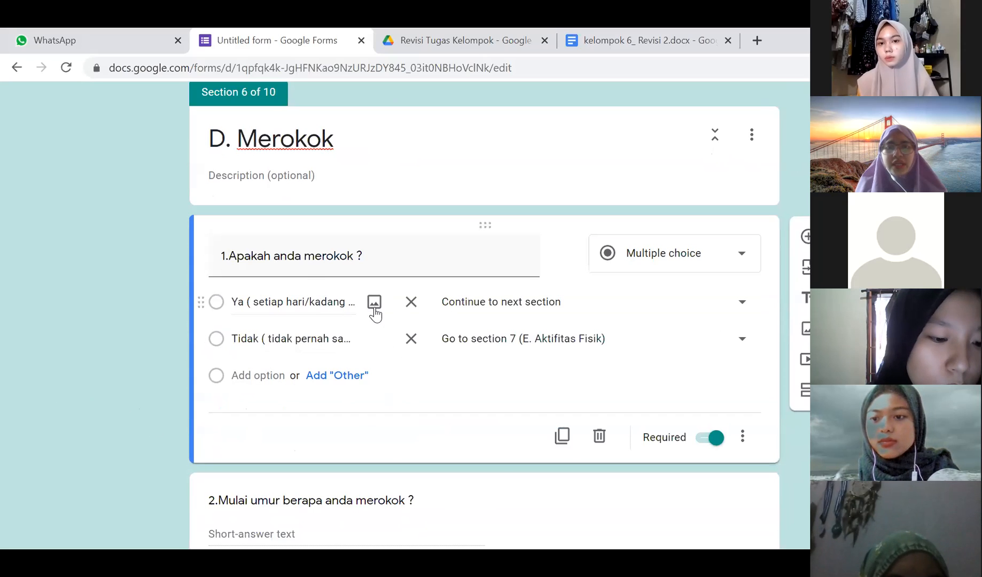
scroll(169, 305, "down", 2)
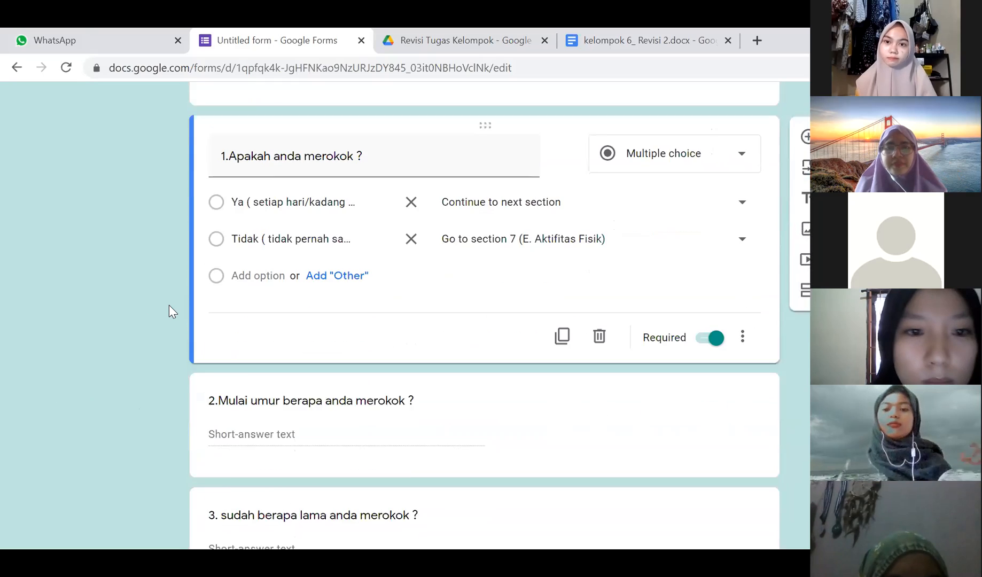
scroll(168, 305, "down", 1)
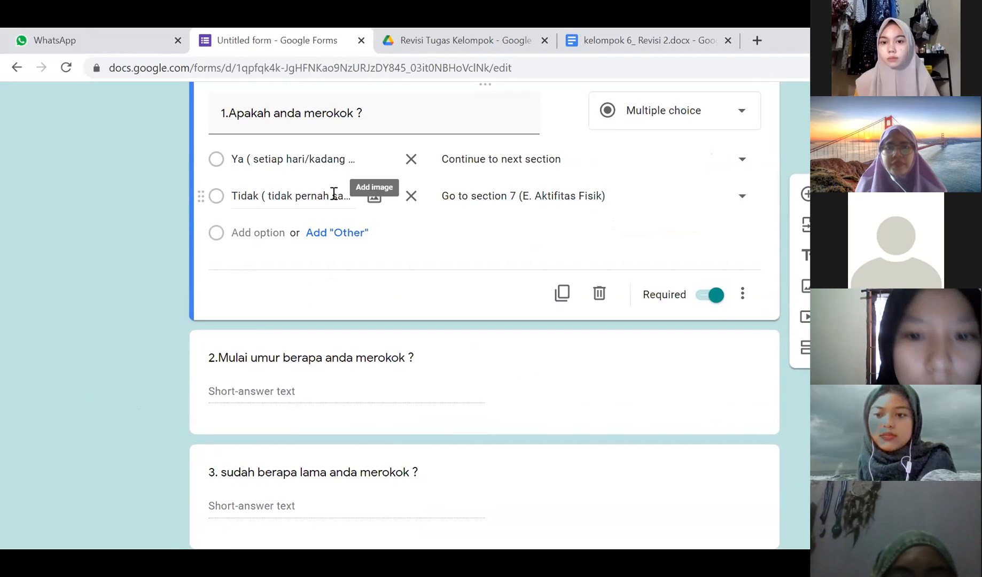
left_click(263, 341)
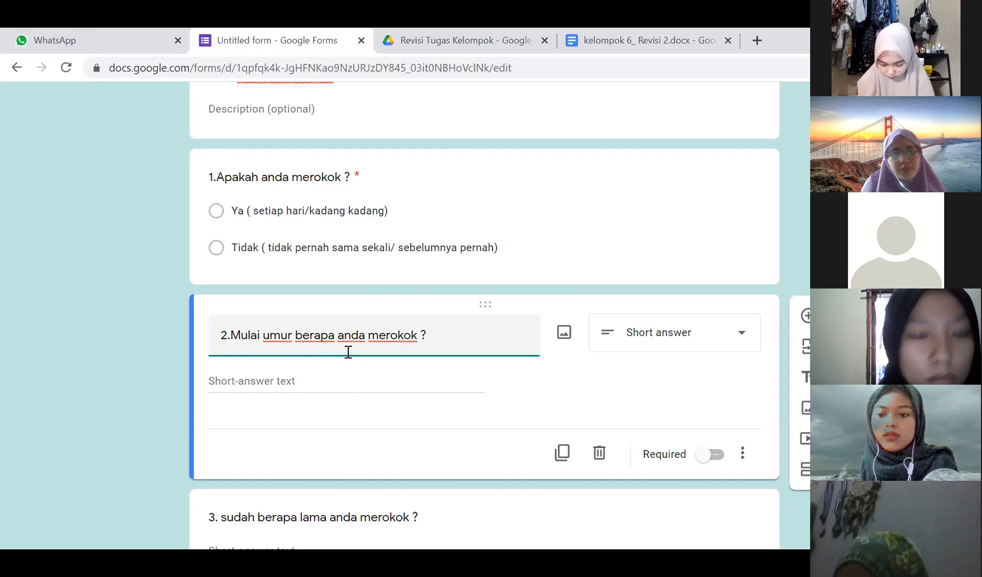
scroll(272, 374, "down", 5)
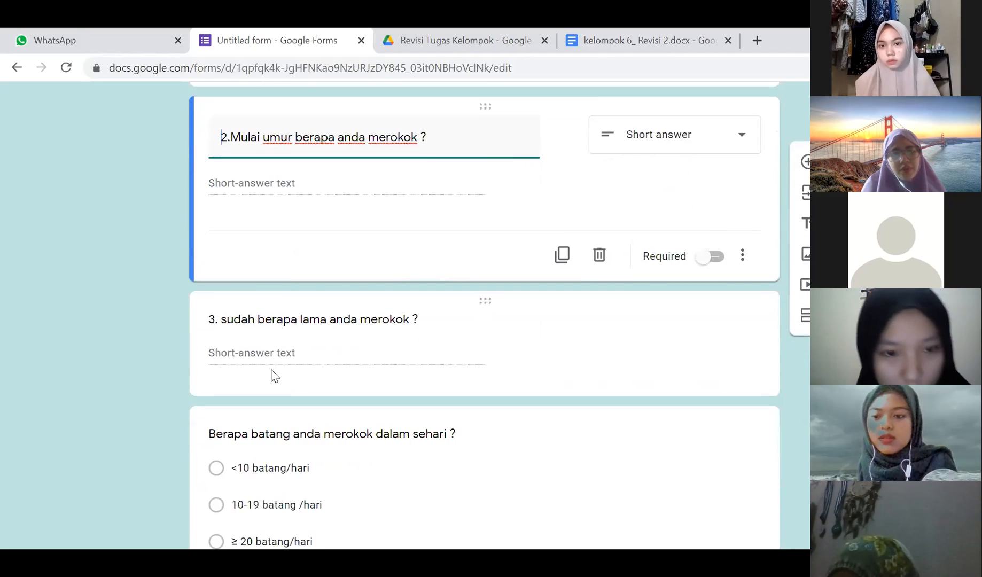
scroll(272, 369, "down", 2)
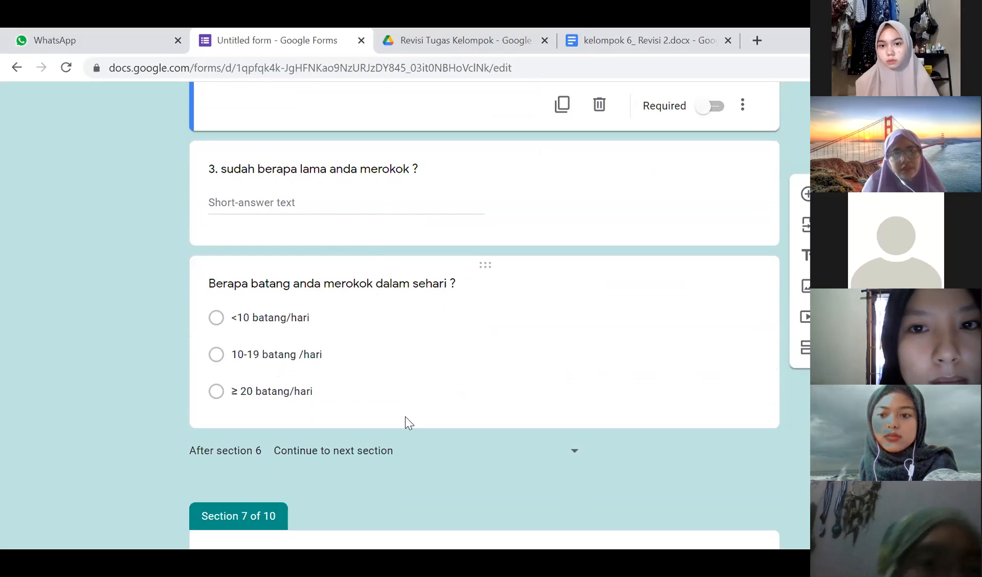
left_click(277, 379)
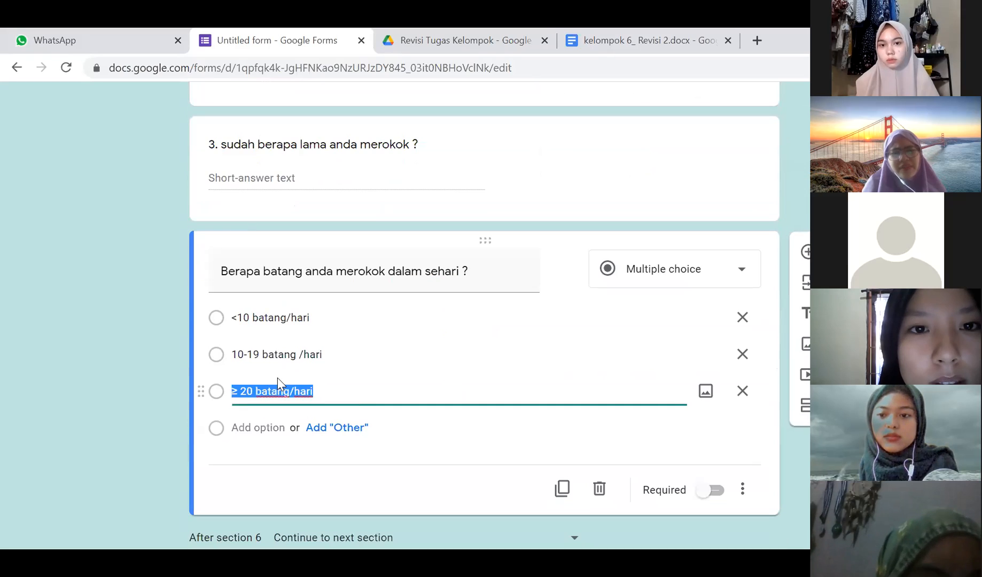
left_click(289, 320)
left_click(288, 354)
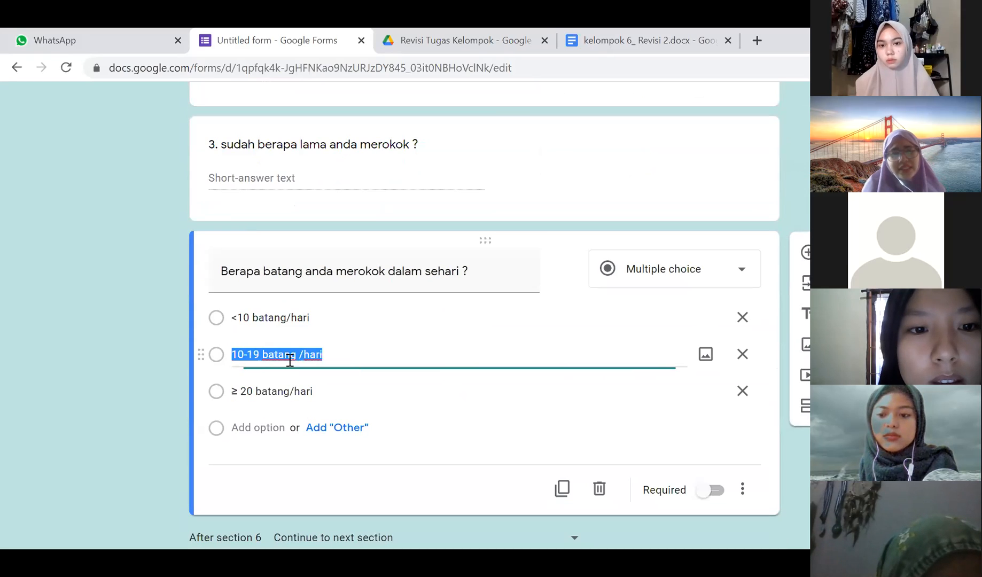
left_click(292, 396)
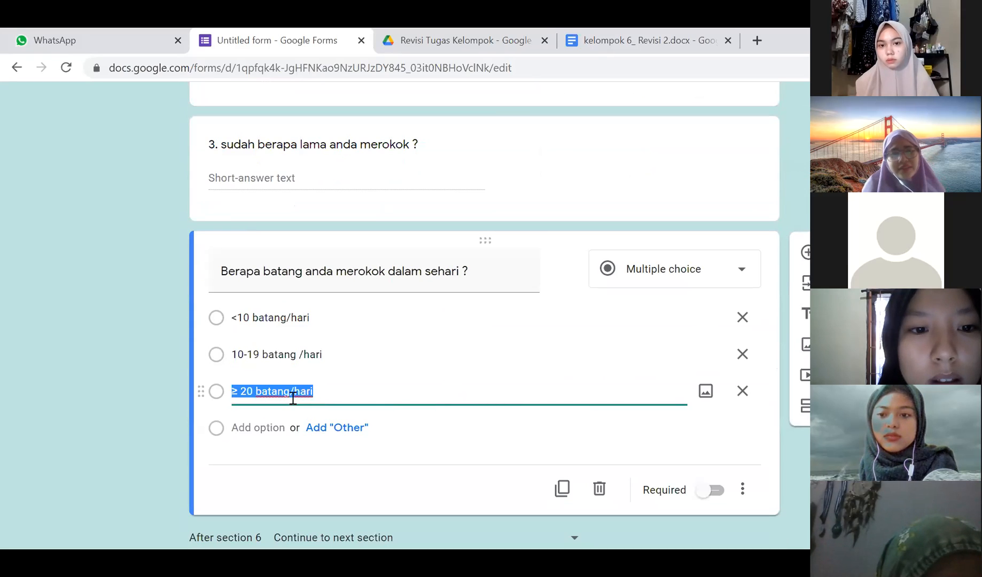
left_click(303, 354)
left_click(286, 315)
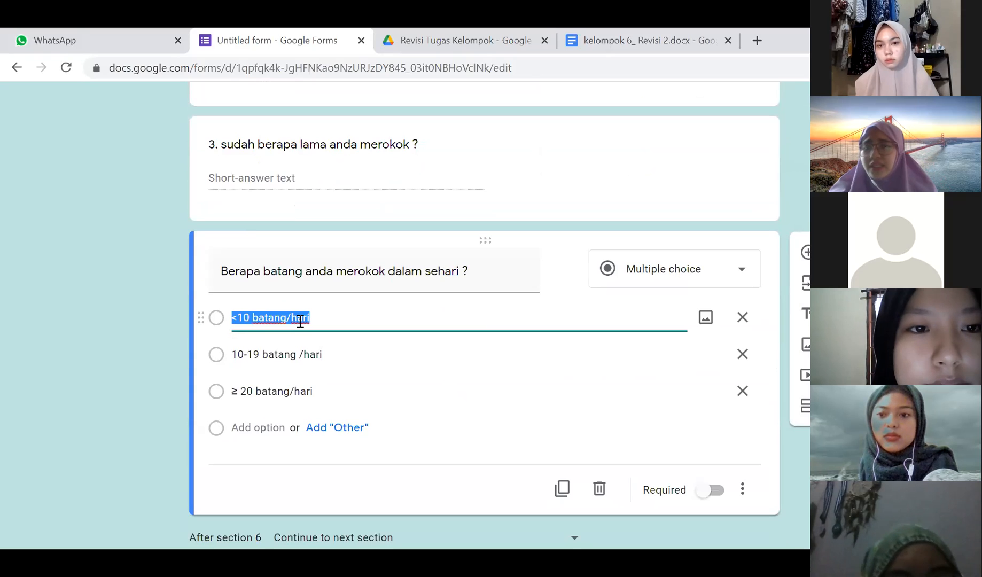
left_click(287, 385)
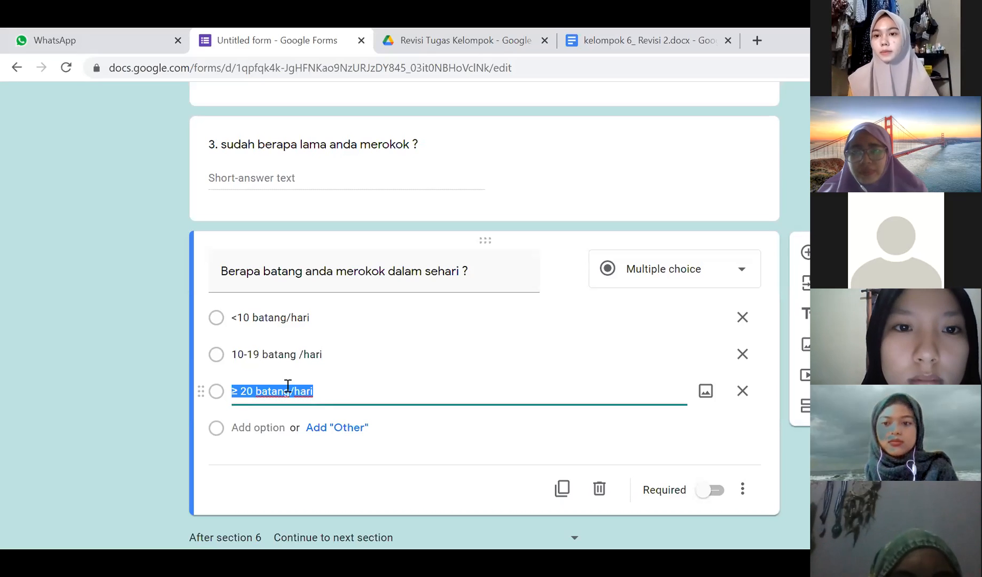
left_click(317, 354)
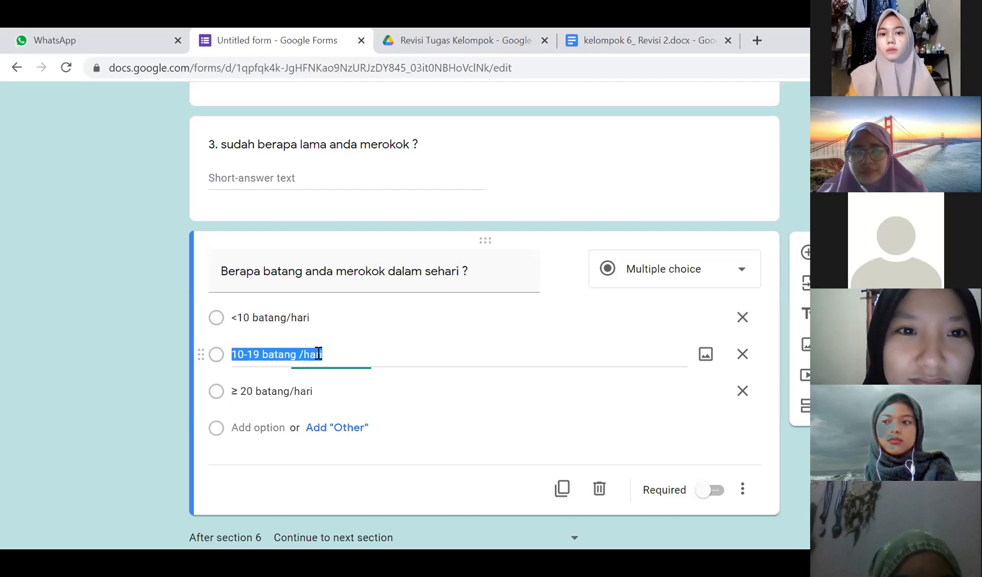
left_click(289, 320)
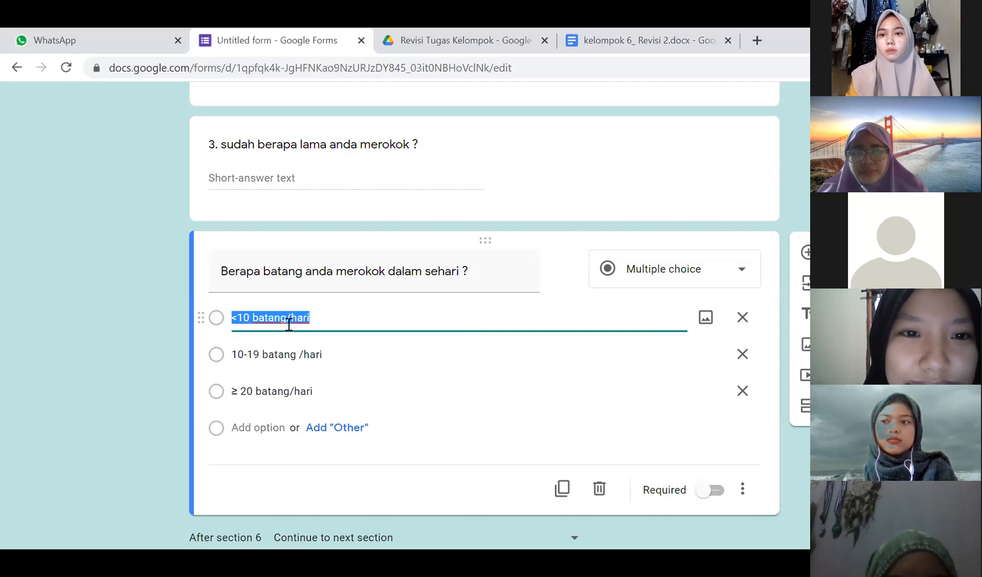
scroll(287, 324, "down", 2)
scroll(291, 329, "up", 2)
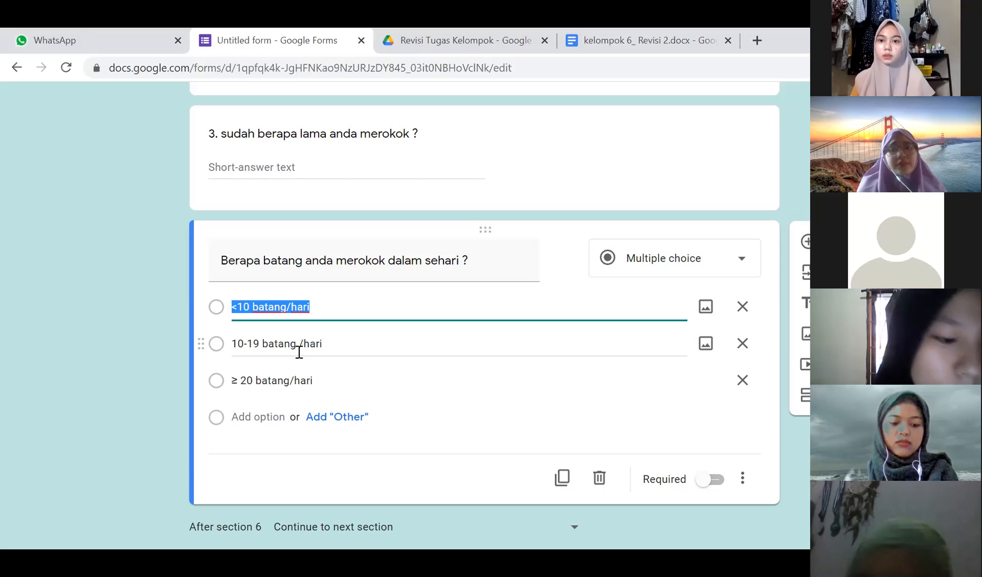
scroll(277, 366, "down", 5)
scroll(276, 365, "down", 3)
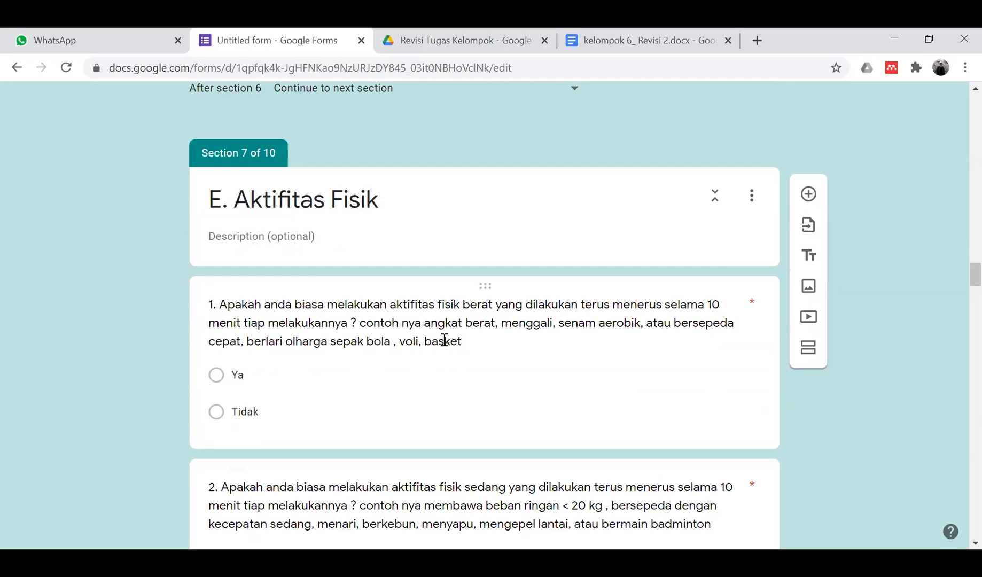
- Look over Section 7 E. Aktifitas Fisik and open its heavy physical activity question
scroll(444, 341, "down", 2)
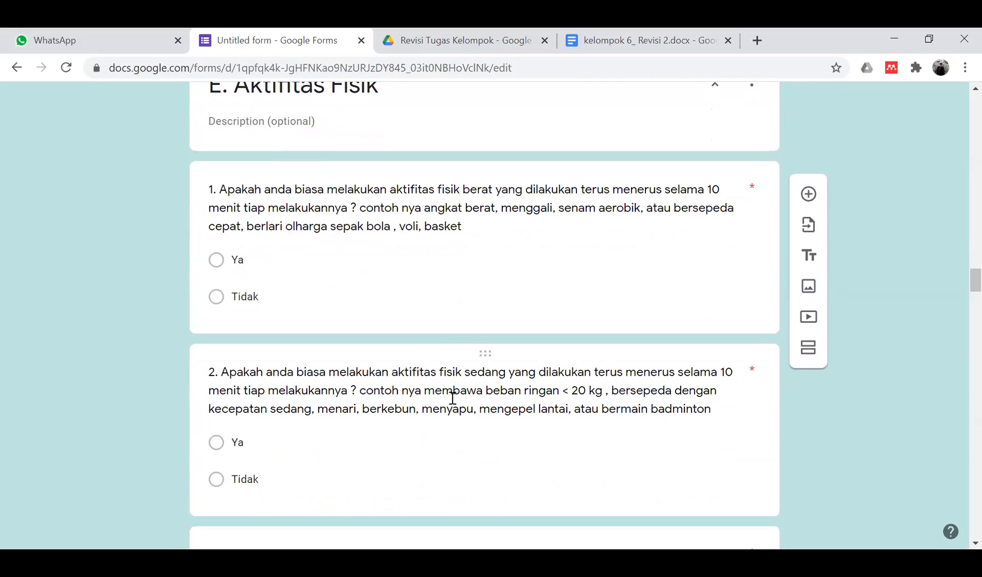
scroll(452, 398, "down", 3)
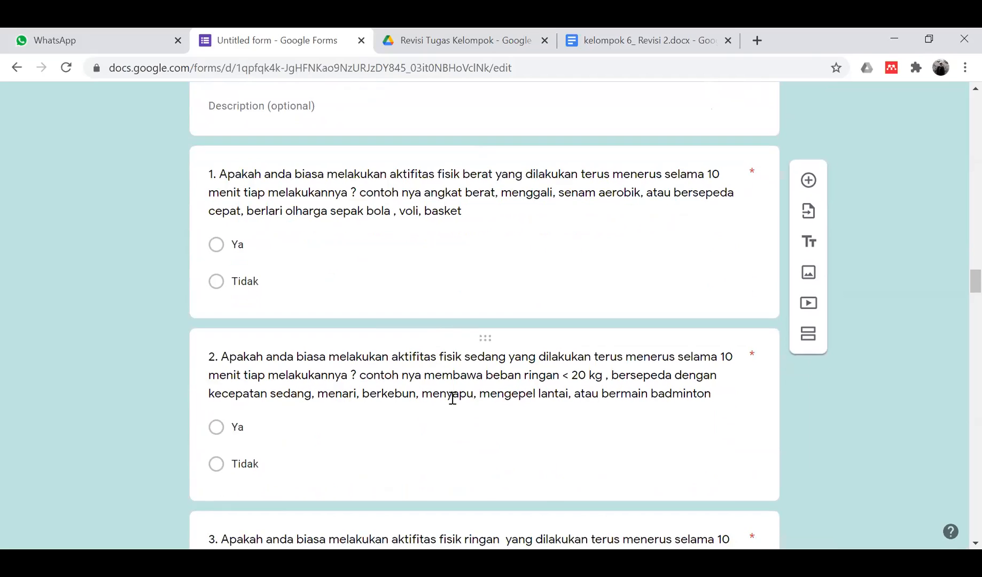
scroll(422, 410, "down", 5)
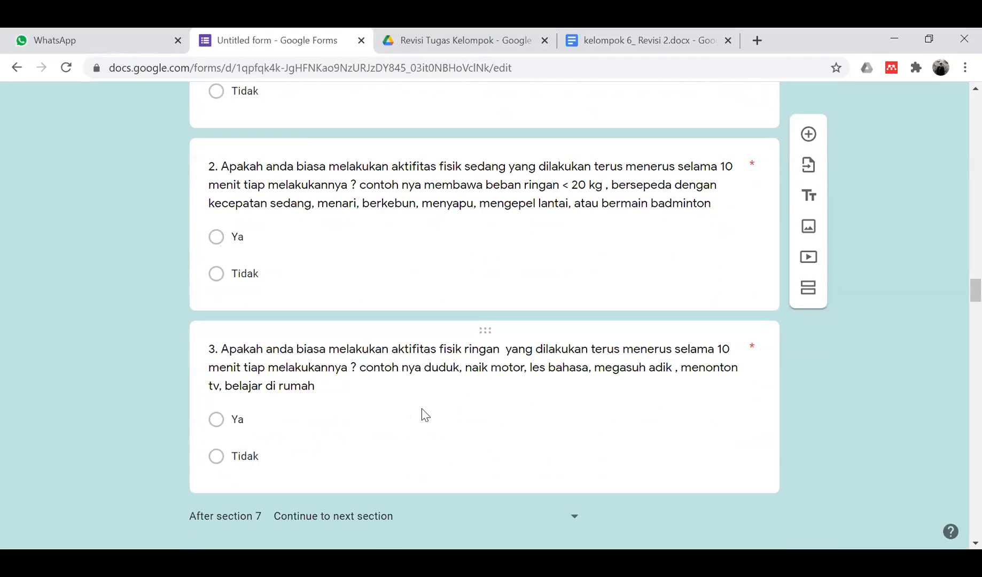
scroll(422, 409, "up", 10)
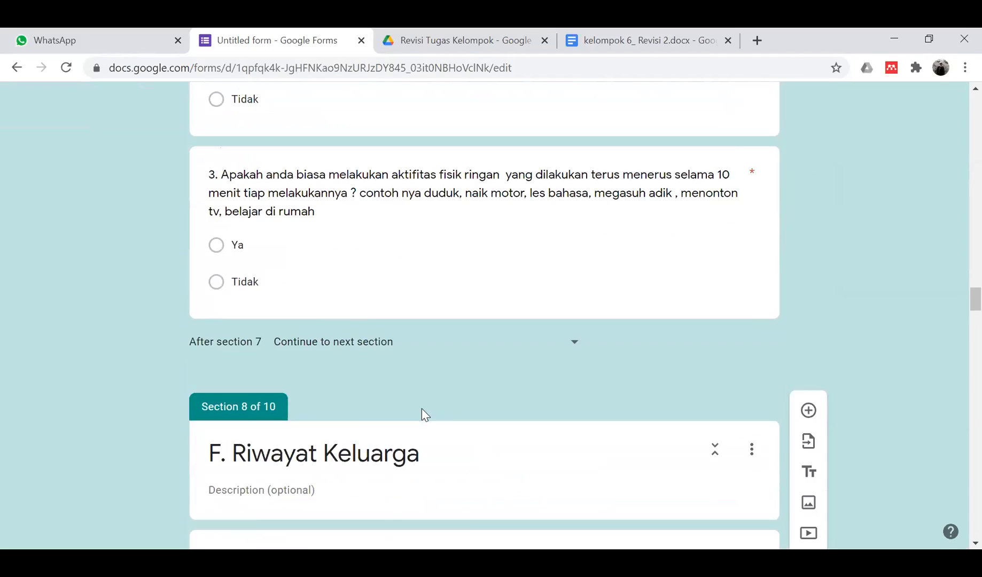
scroll(423, 409, "up", 1)
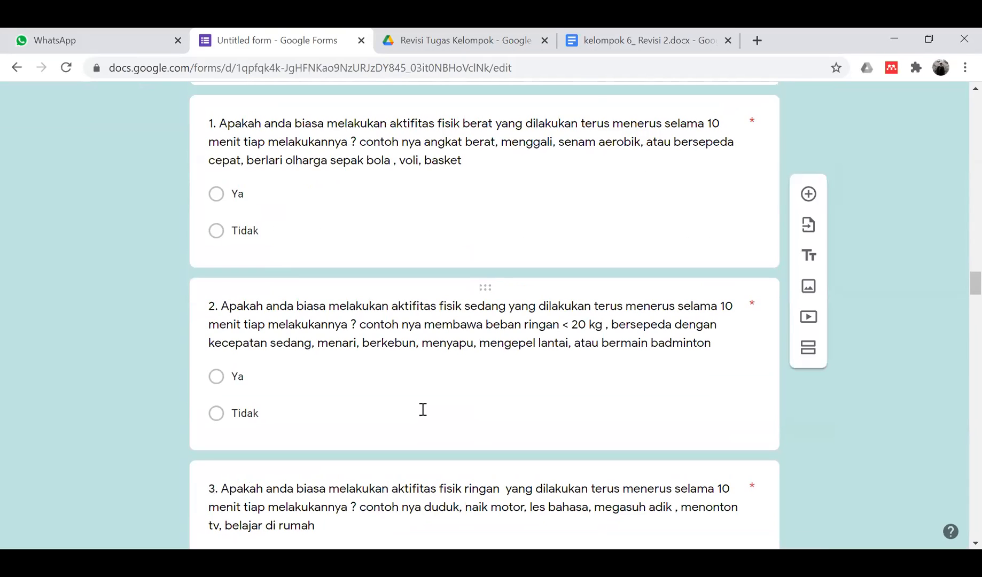
scroll(423, 409, "down", 5)
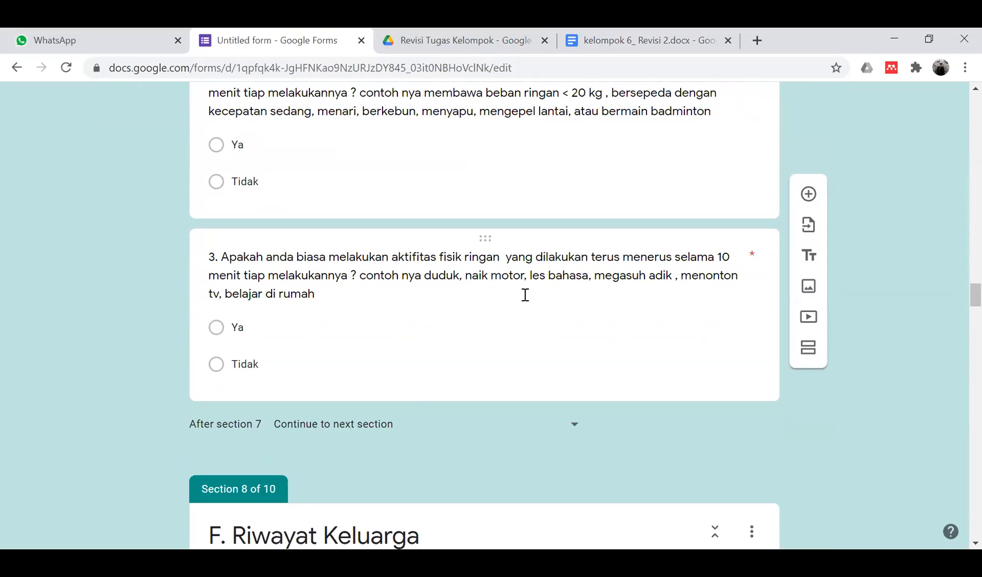
scroll(525, 295, "down", 2)
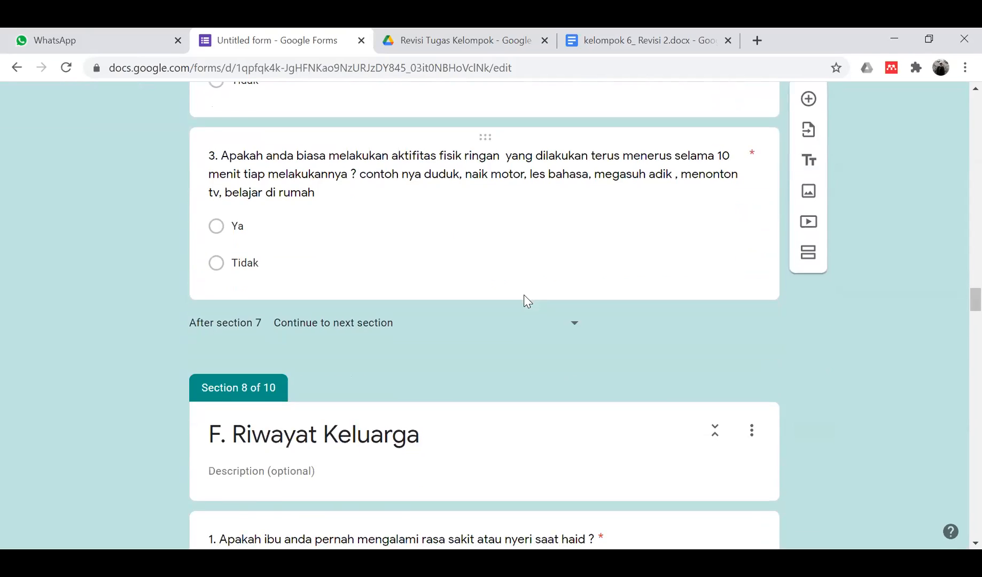
scroll(525, 295, "up", 10)
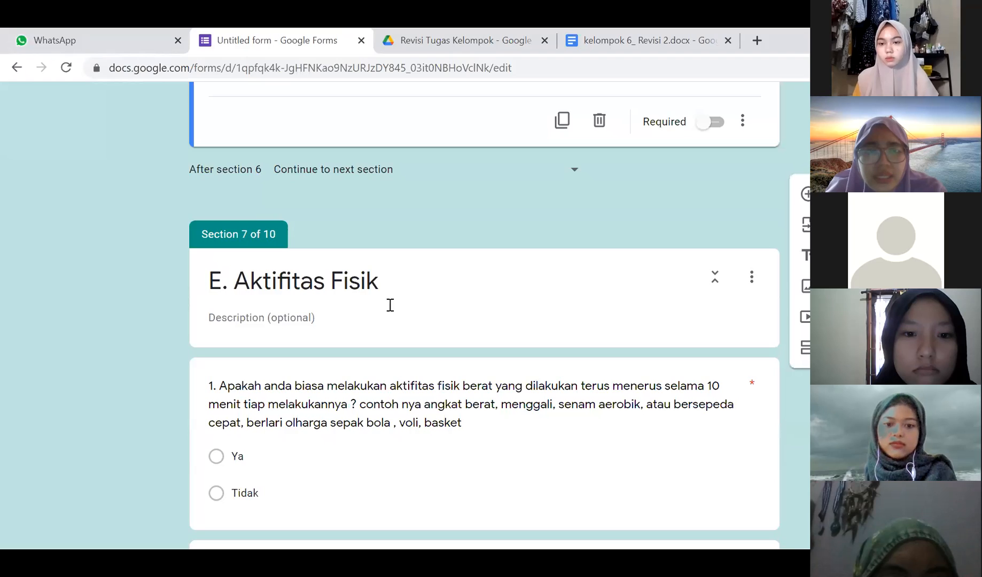
scroll(389, 410, "down", 7)
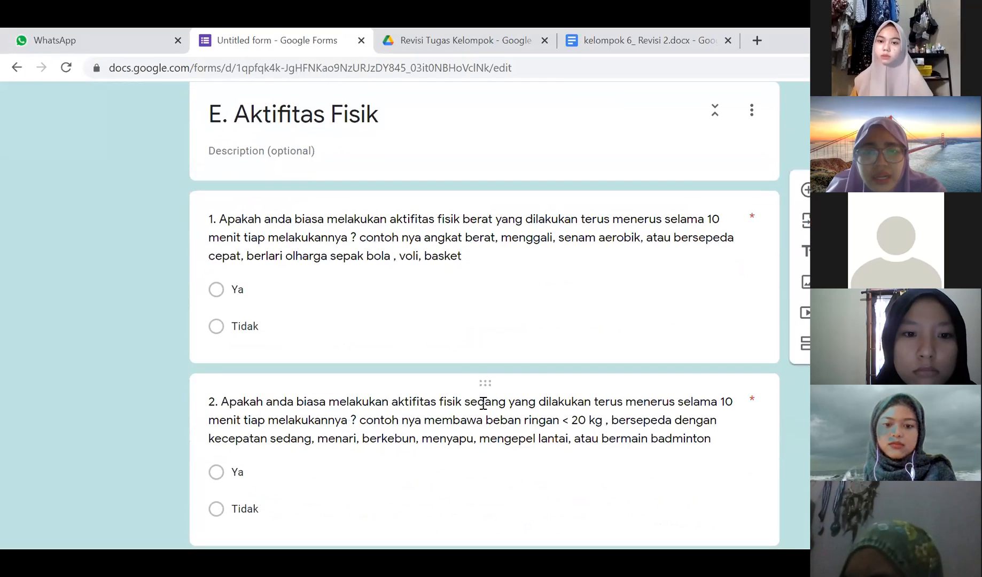
scroll(482, 403, "down", 1)
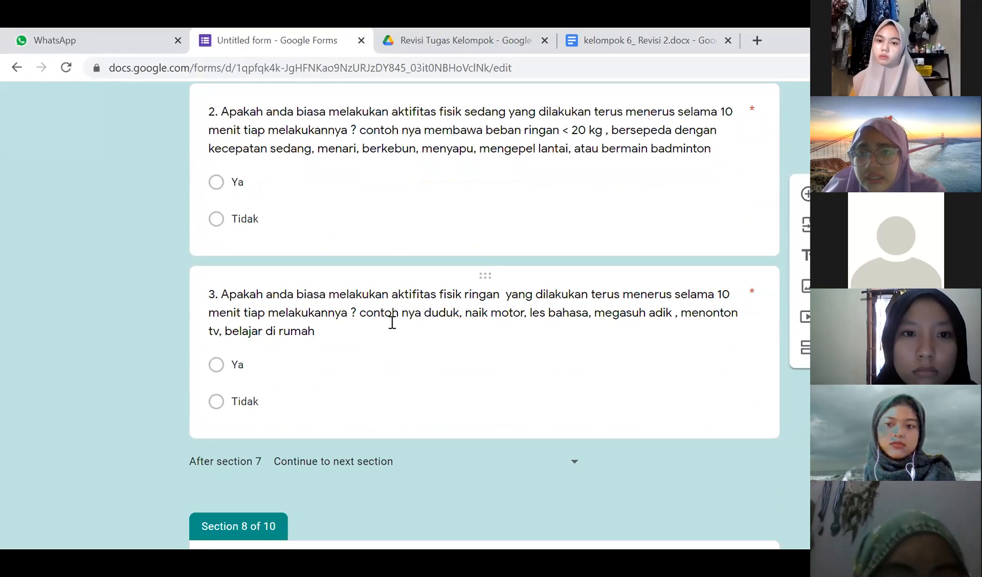
scroll(391, 322, "down", 1)
scroll(393, 326, "up", 7)
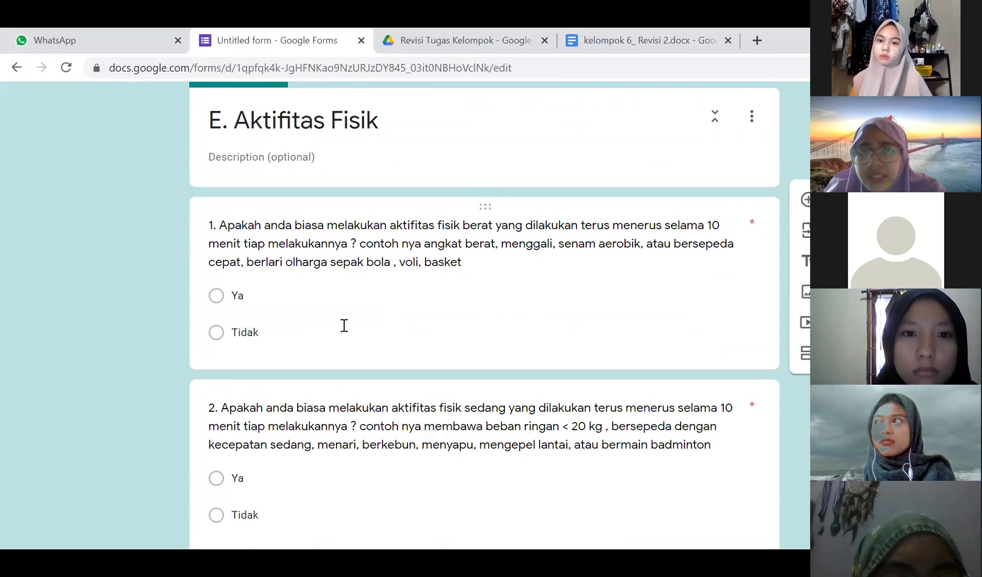
left_click(337, 331)
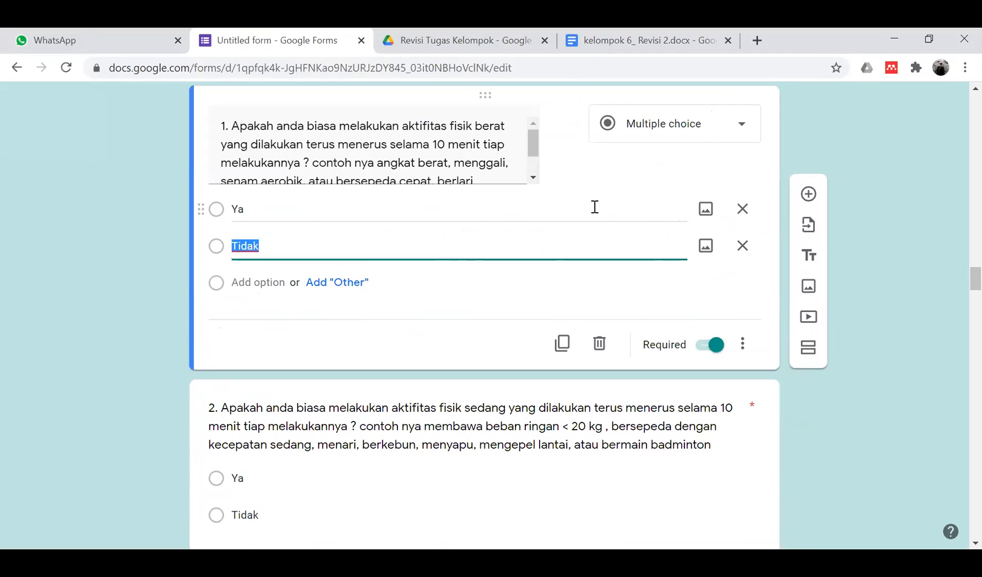
- Add question 'Seberapa sering anda melakukan aktifitas fisik berat dalam satu minggu?' with options 1-2x, 3-4x, >4x
left_click(808, 194)
type("SE")
type("eberapa sr")
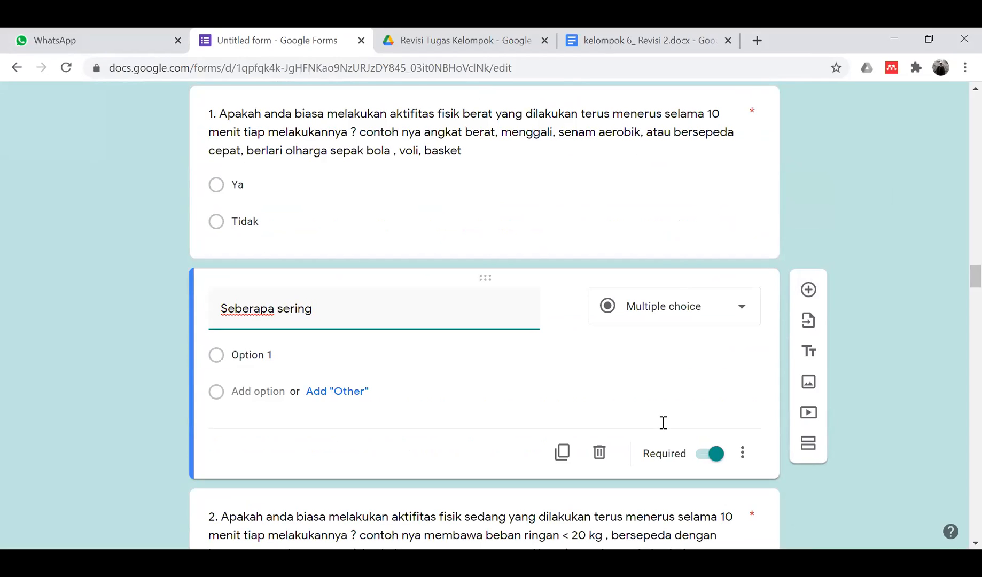
type(" anda melalkukan aktifitas fisik berat dalam")
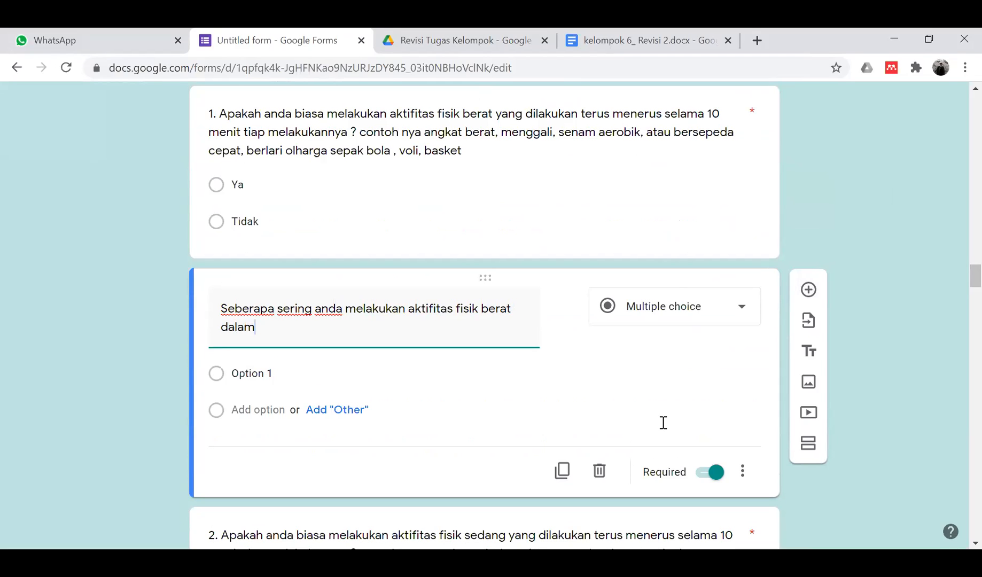
type(" satu minggu?")
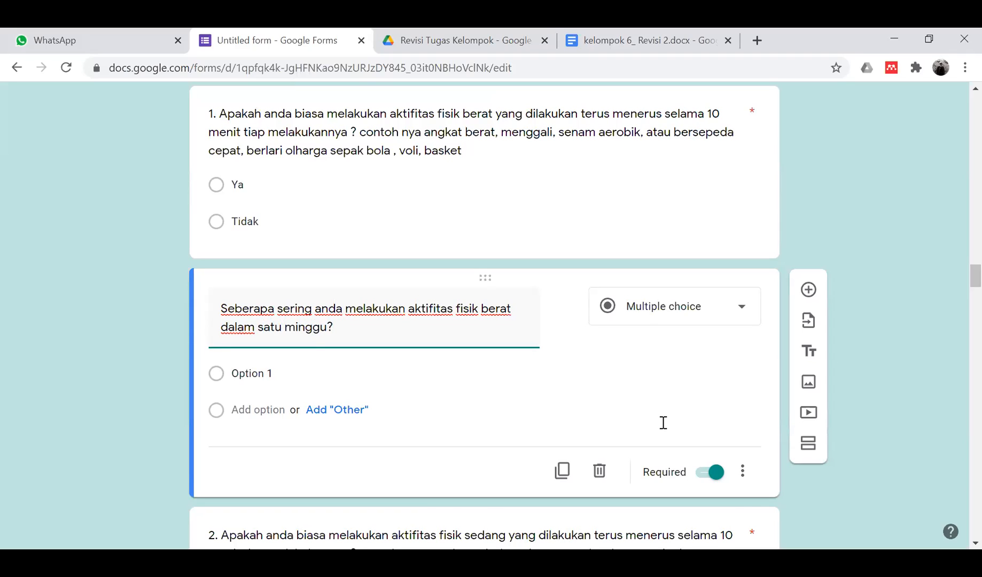
left_click(291, 385)
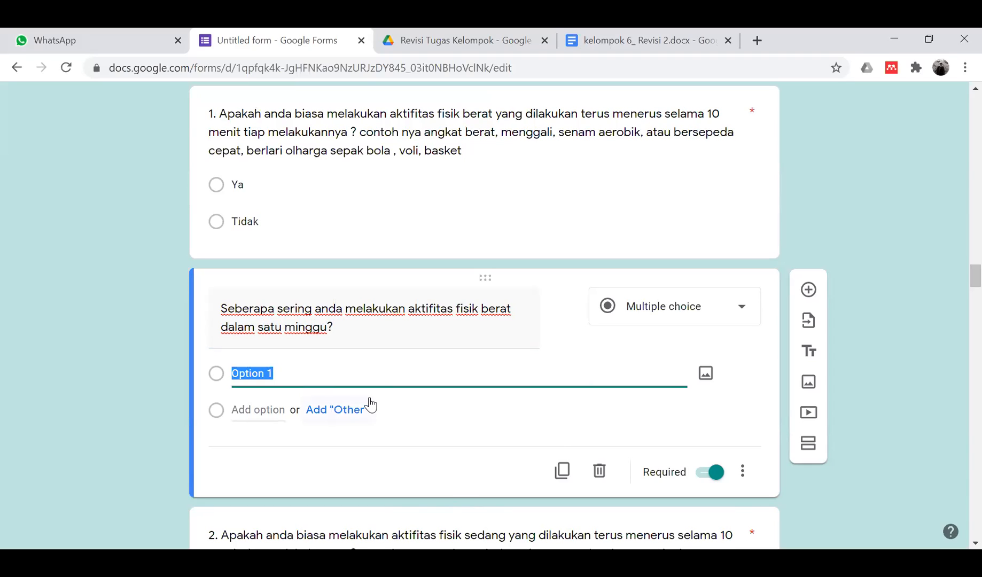
type("1-2x")
left_click(265, 406)
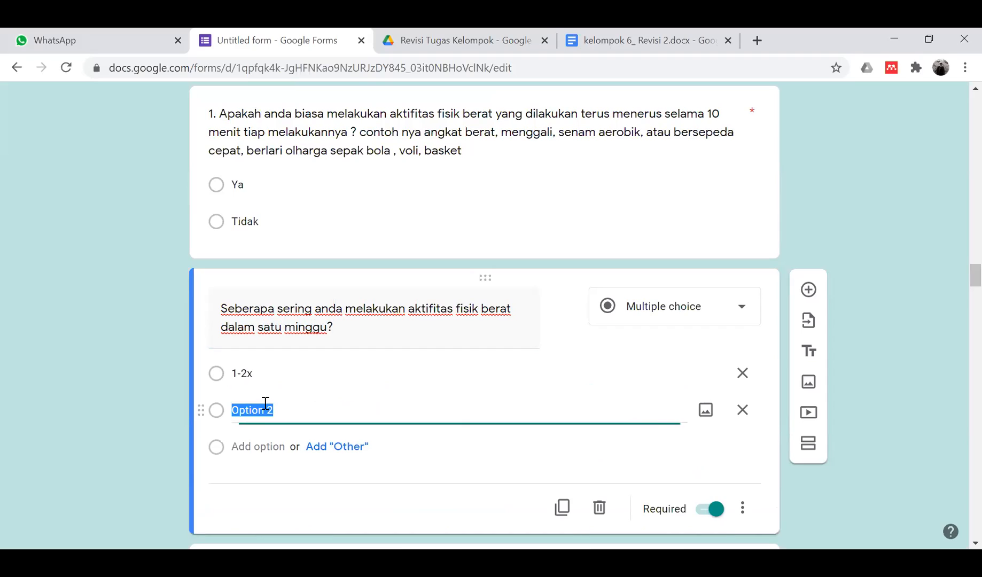
type("3-4x")
left_click(265, 430)
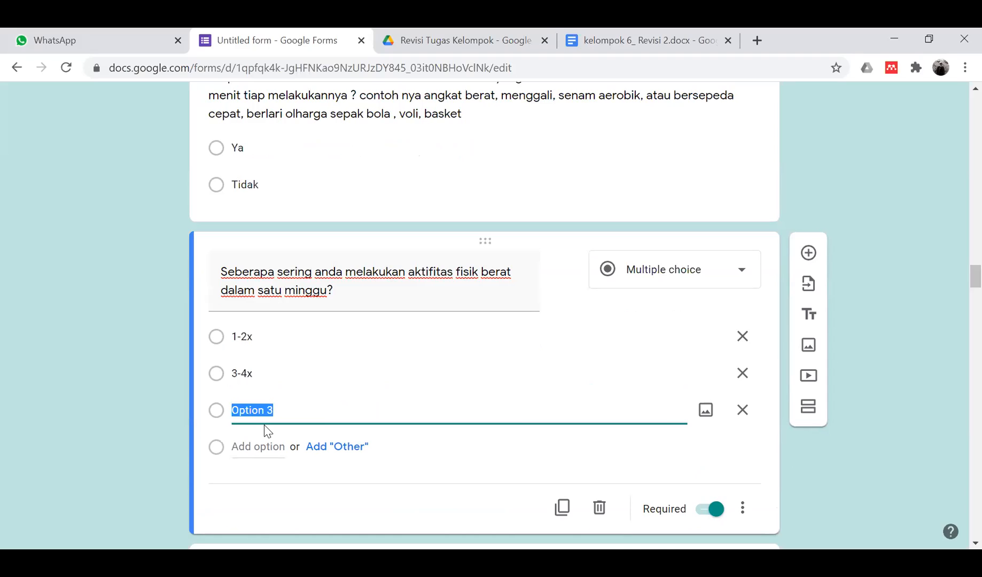
type(">4x")
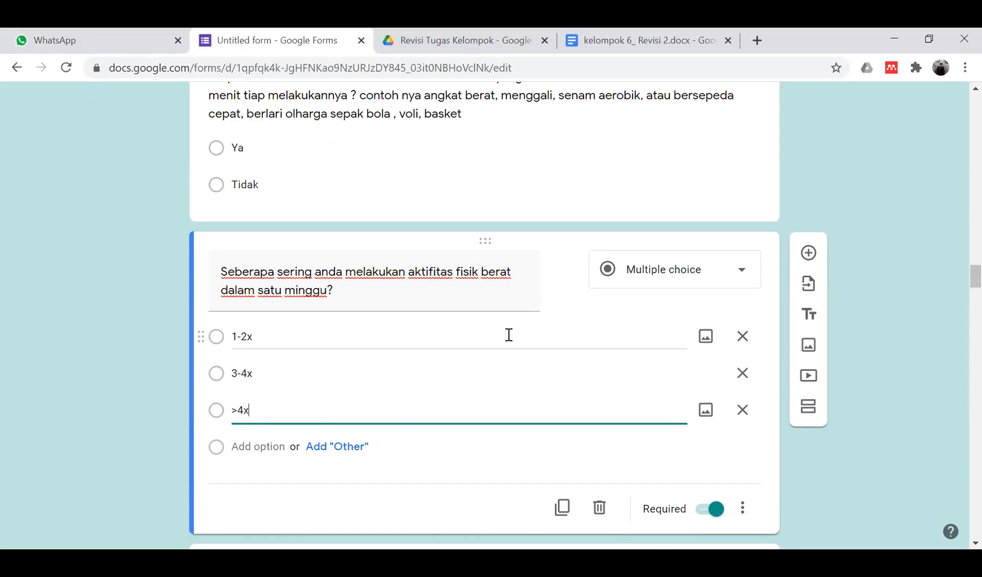
left_click(68, 408)
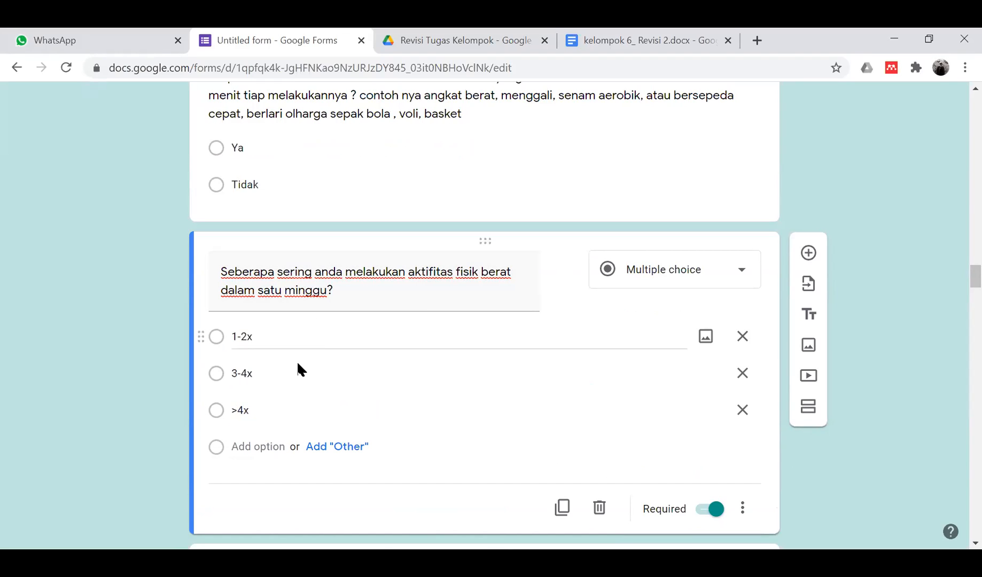
- Add a fourth option 'Tidak pernah' and copy the original heavy-activity question's wording
scroll(442, 324, "up", 2)
scroll(441, 325, "down", 4)
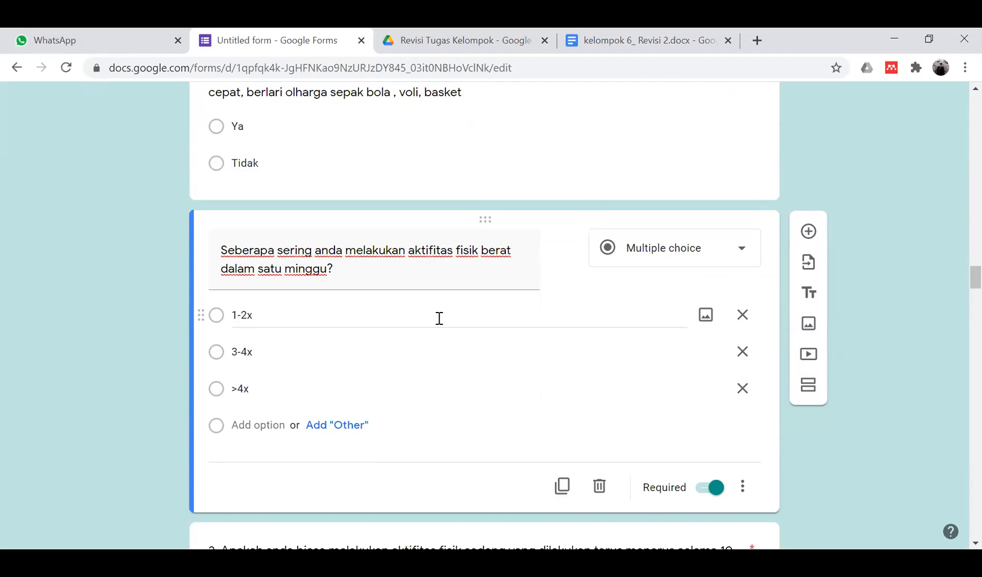
scroll(441, 324, "down", 1)
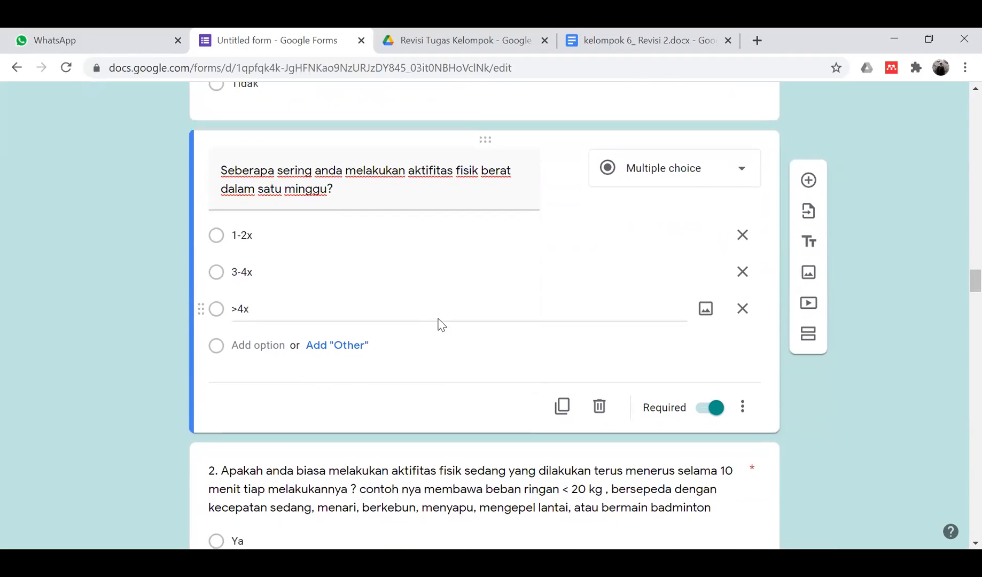
scroll(361, 260, "down", 2)
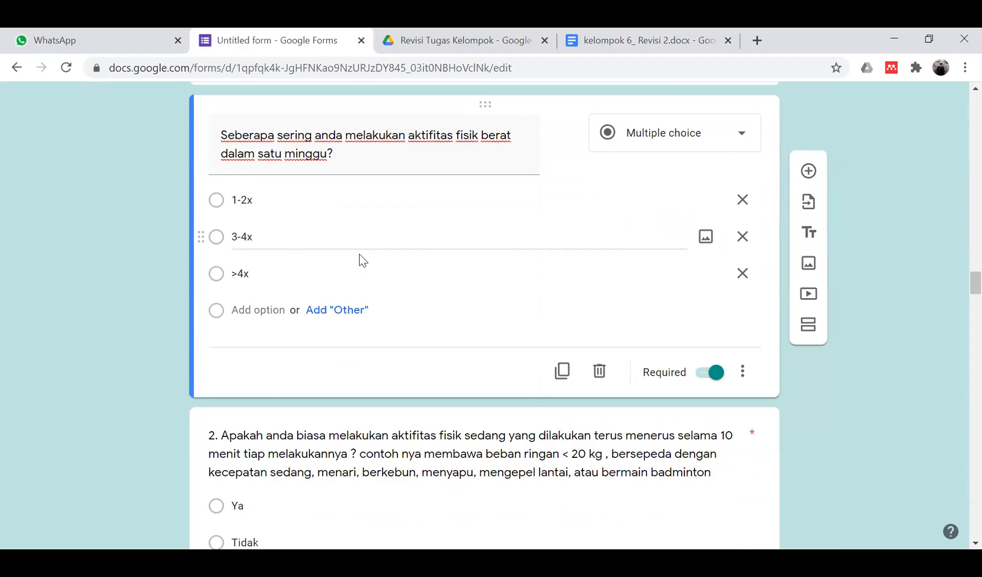
left_click(260, 296)
type("Tidak pernah")
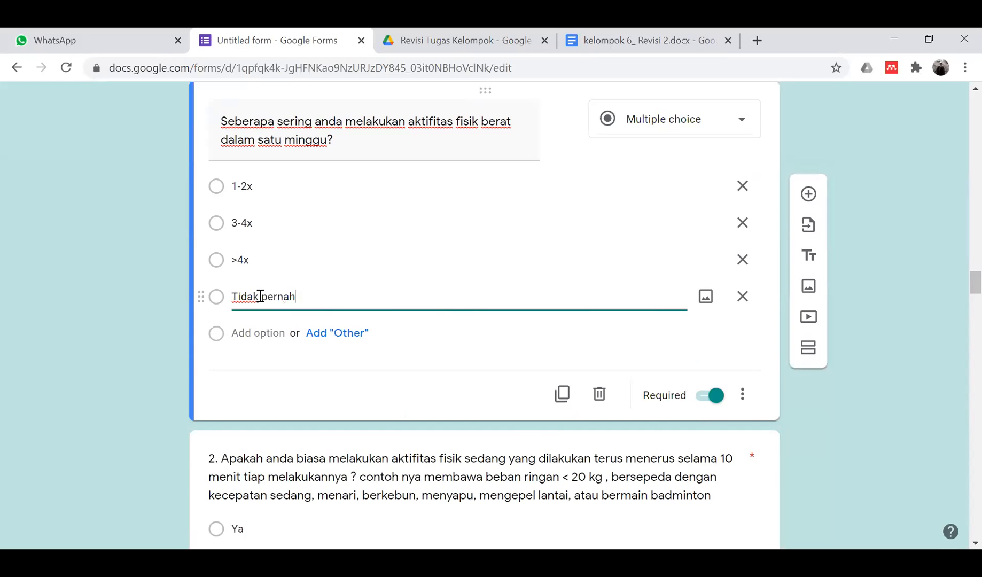
scroll(524, 187, "up", 3)
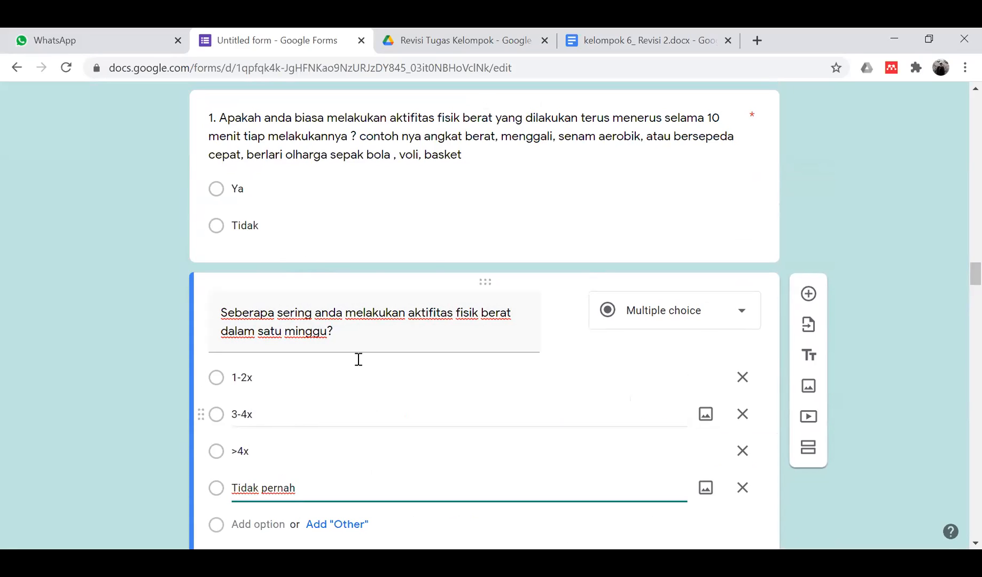
left_click(416, 132)
key("ctrl+c")
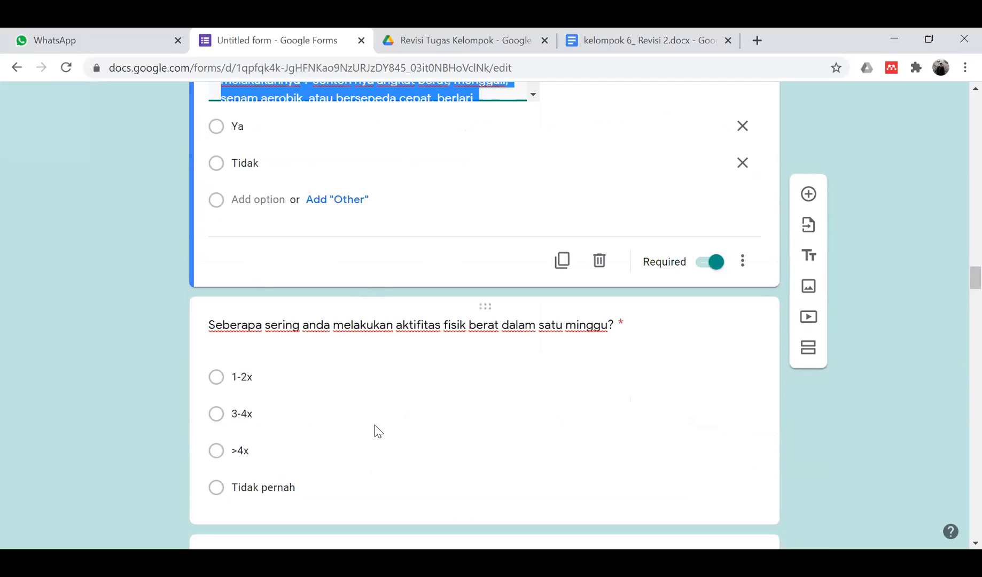
- Paste the copied wording as the new title, replacing 'Apakah anda biasa' with 'Seberapa sering Anda'
left_click(375, 326)
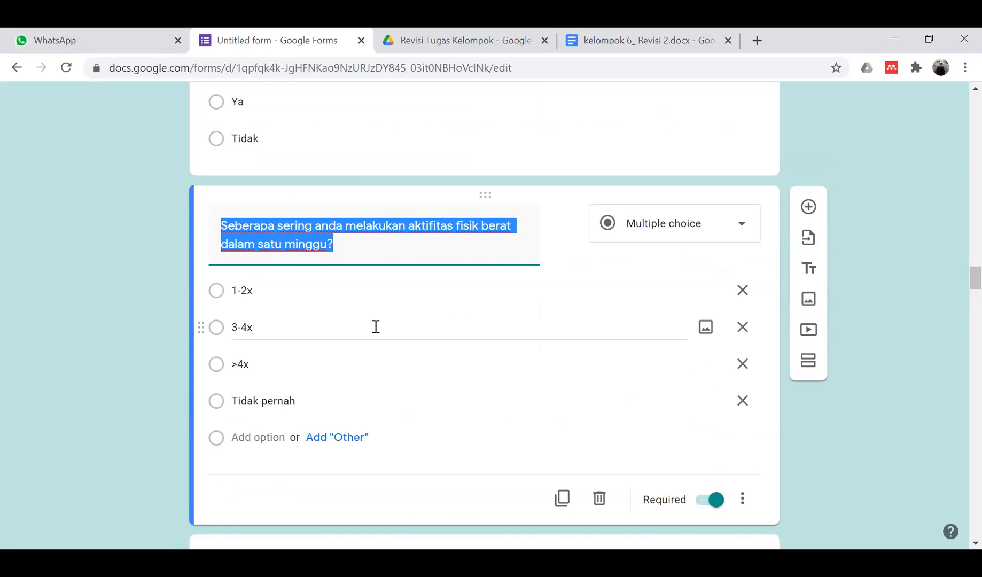
key("ctrl+v")
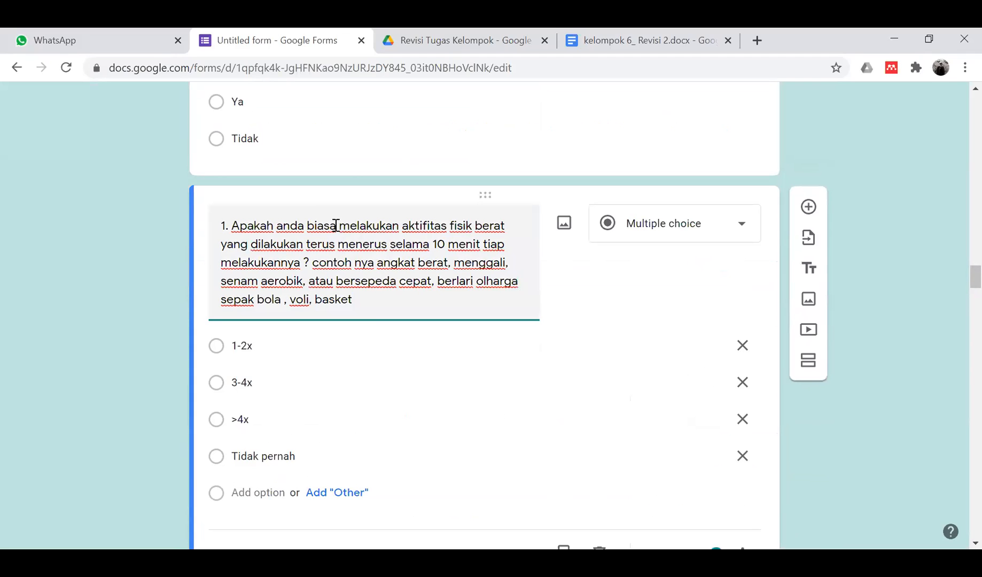
left_click(335, 226)
left_click_drag(233, 224, 340, 227)
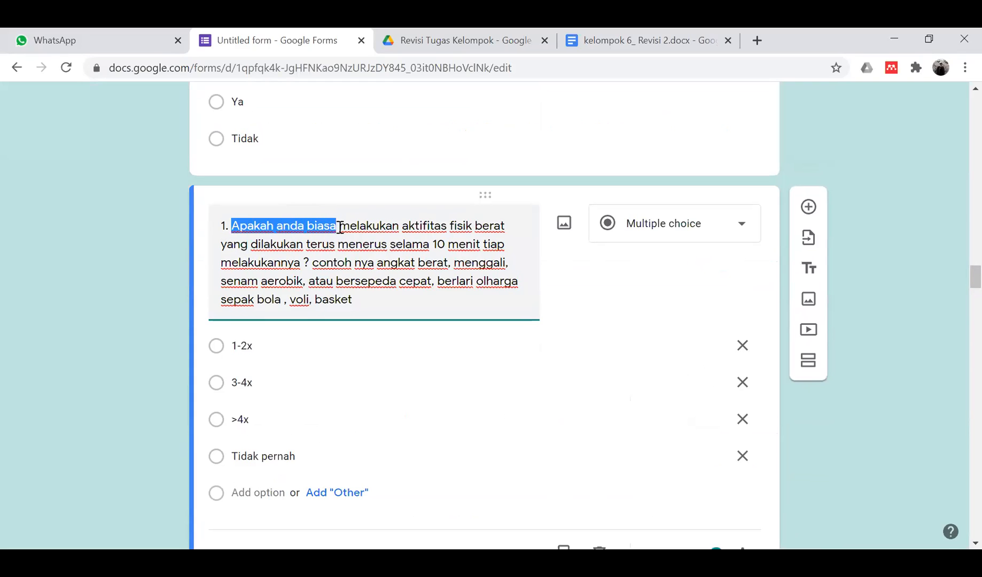
type("Seve")
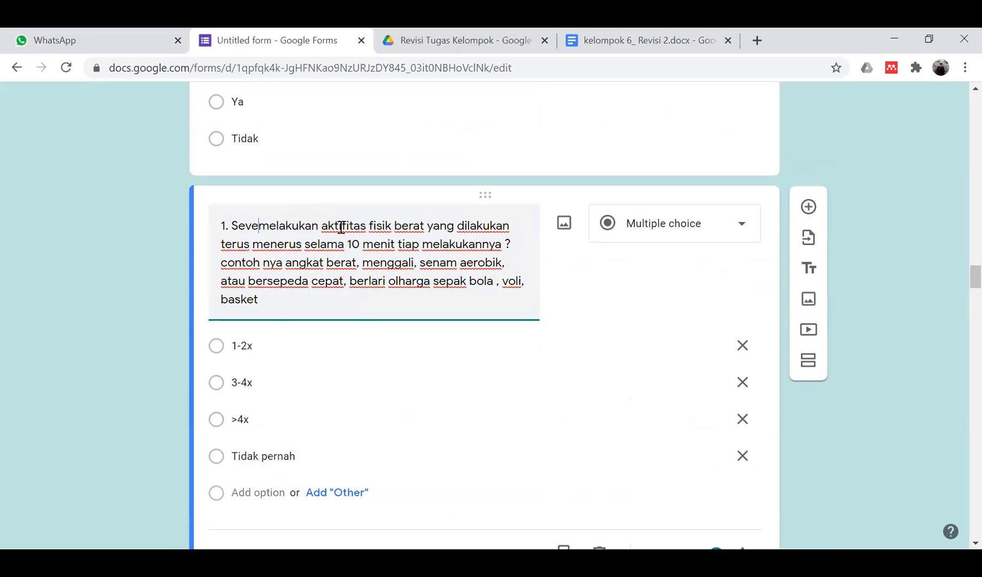
key("BackSpace")
key("BackSpace")
type("berapa sering ")
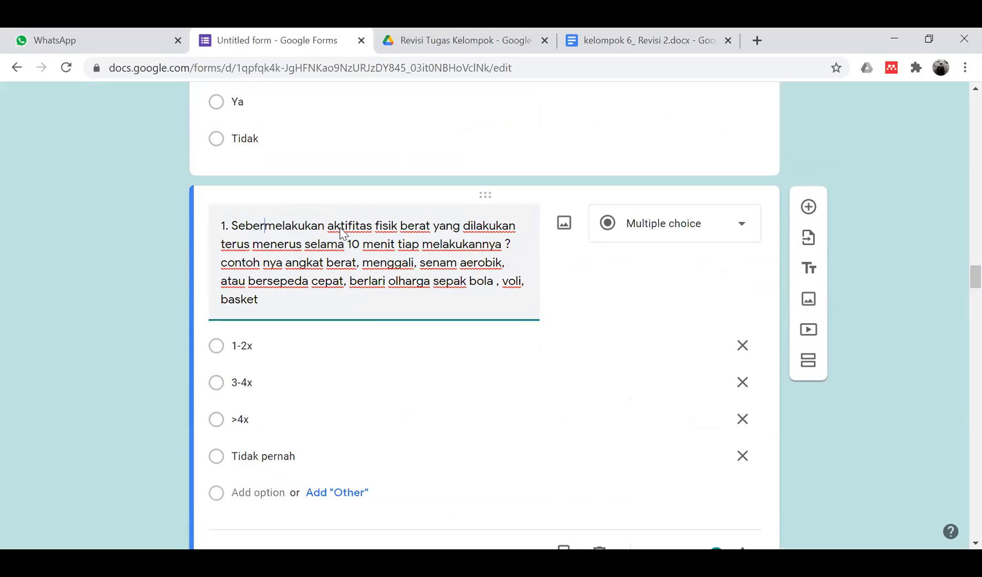
type("Anda")
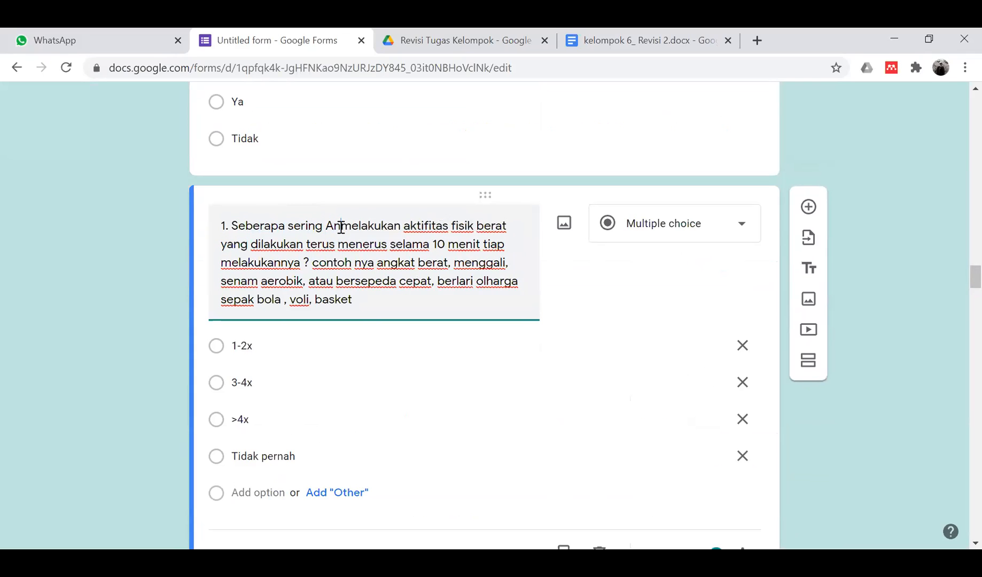
- Wrap the continuous-activity clause in parentheses and delete the 'contoh nya … basket' examples from the title
left_click(317, 264)
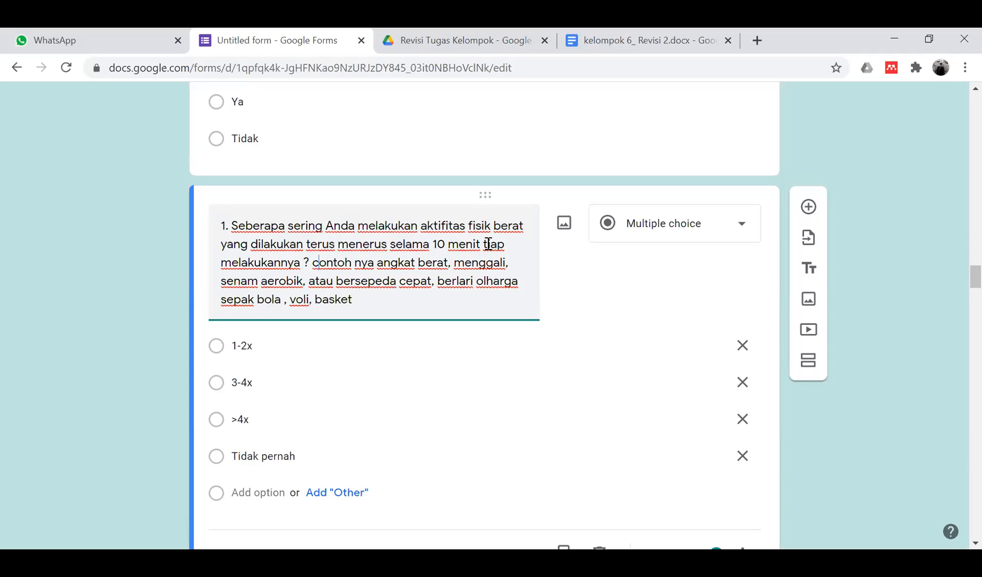
left_click(487, 244)
type("(")
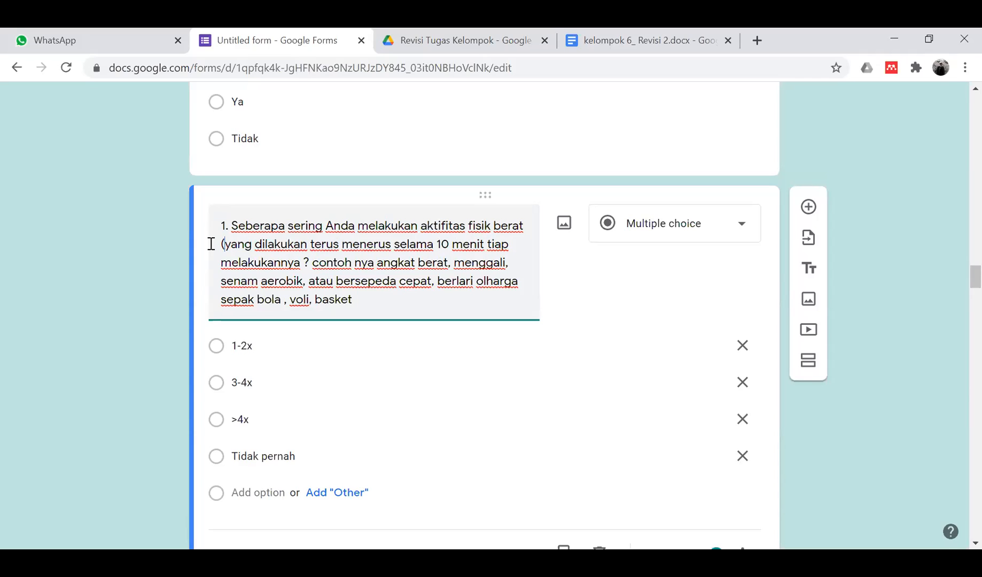
left_click(526, 222)
type("\"")
type("?")
key("BackSpace")
key("BackSpace")
type("?")
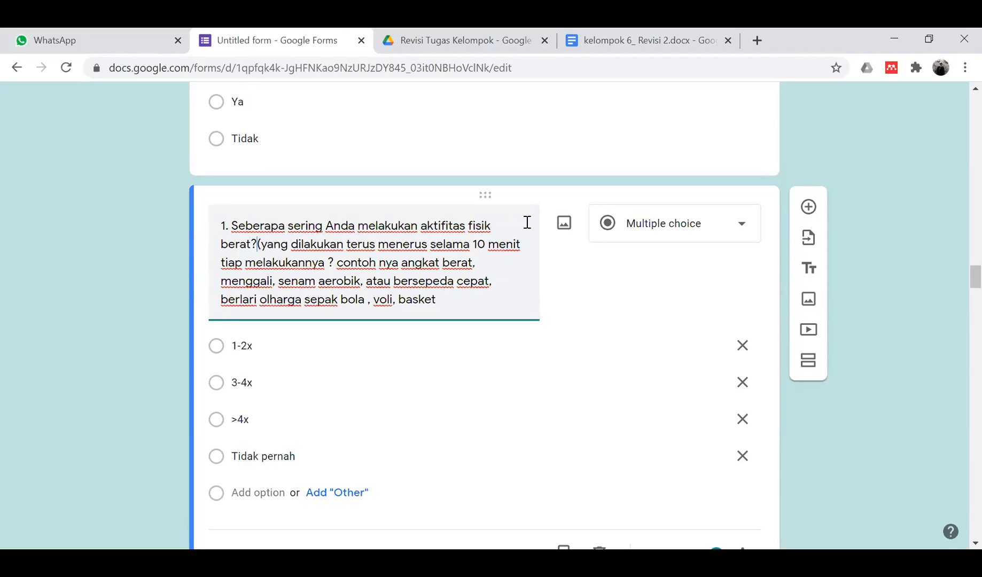
key("BackSpace")
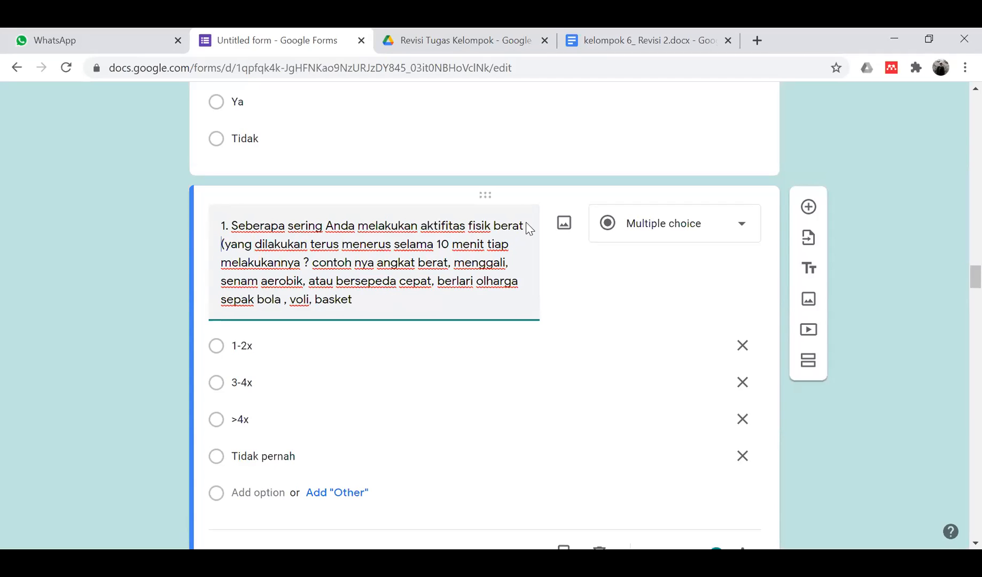
type(")")
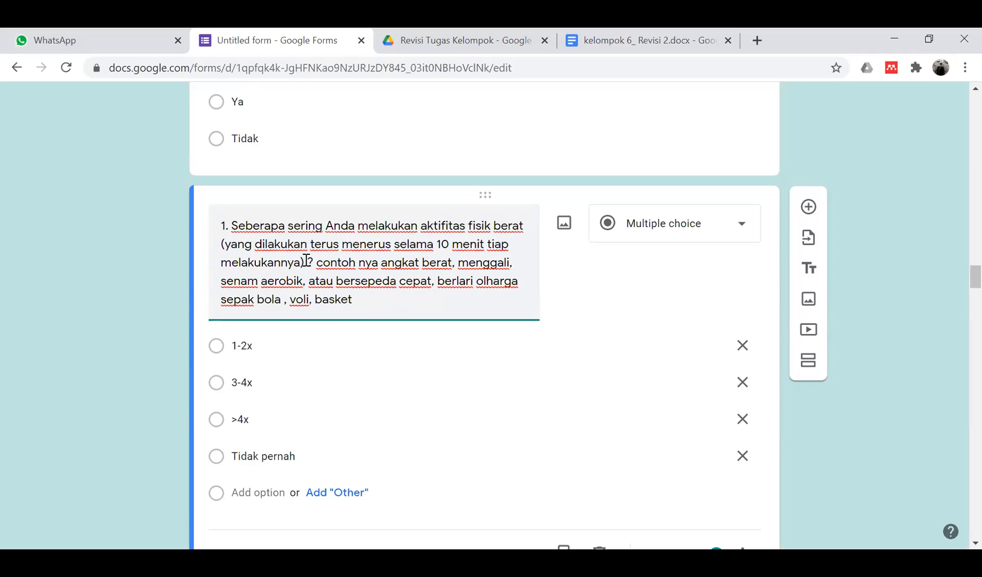
key("Delete")
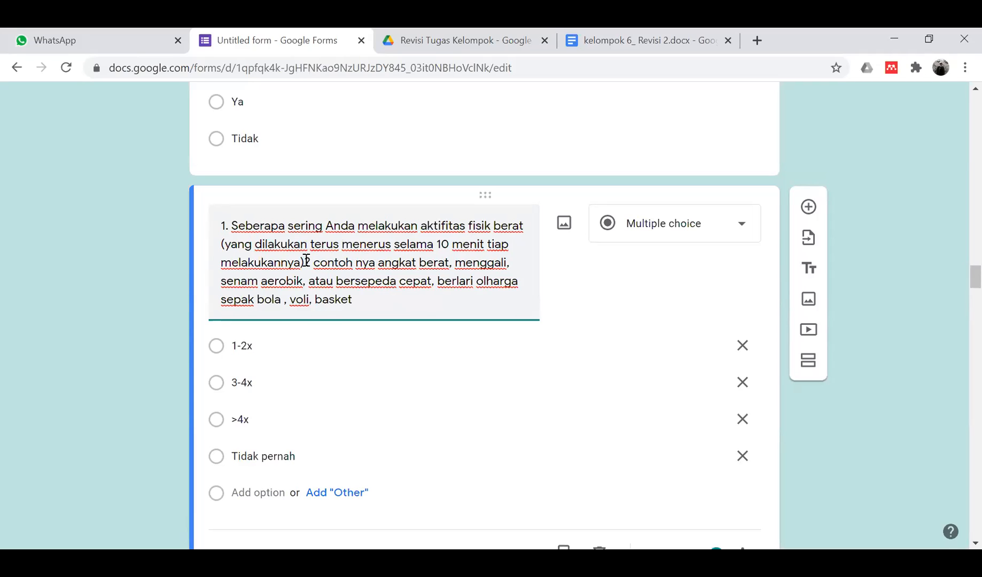
key("ctrl+shift+End")
key("ctrl+c")
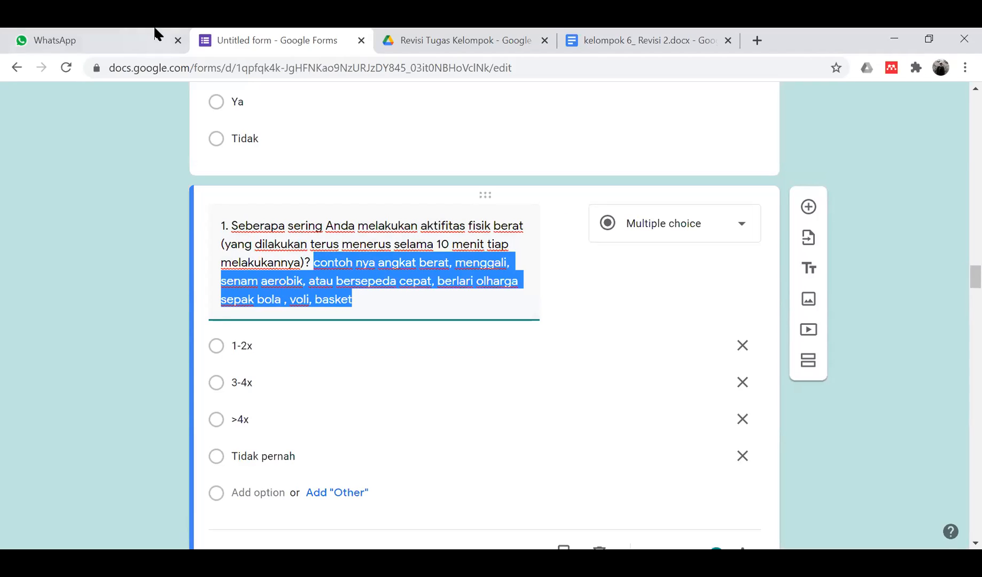
key("BackSpace")
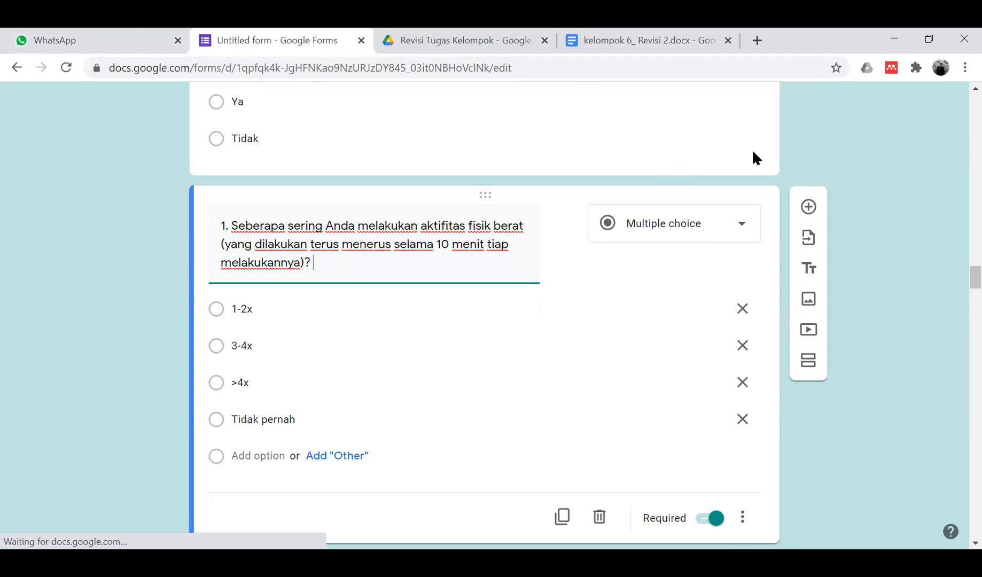
- Add a description listing examples: angkat berat, menggali, senam aerobik, bersepeda cepat, sepak bola, voli, basket
left_click(744, 514)
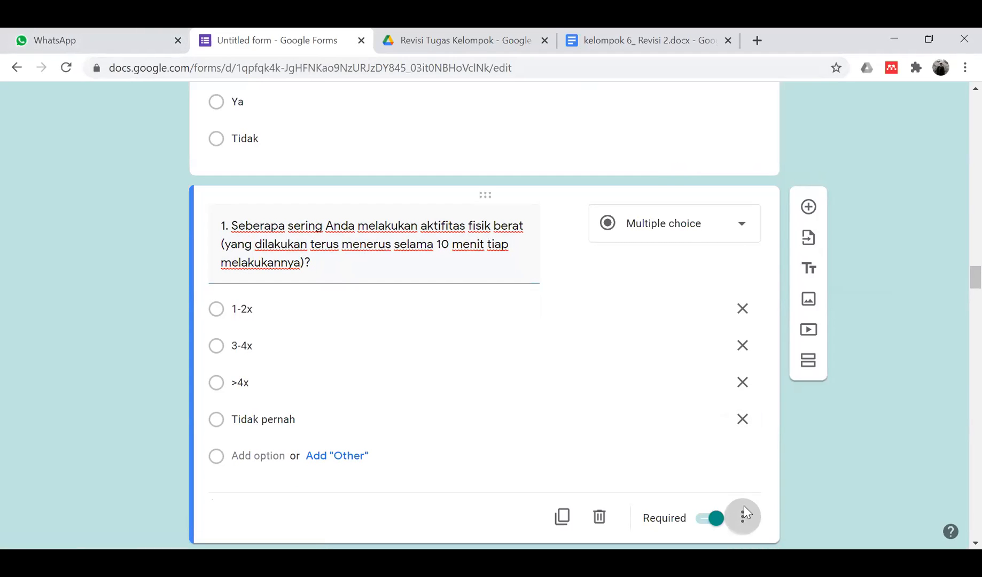
left_click(772, 420)
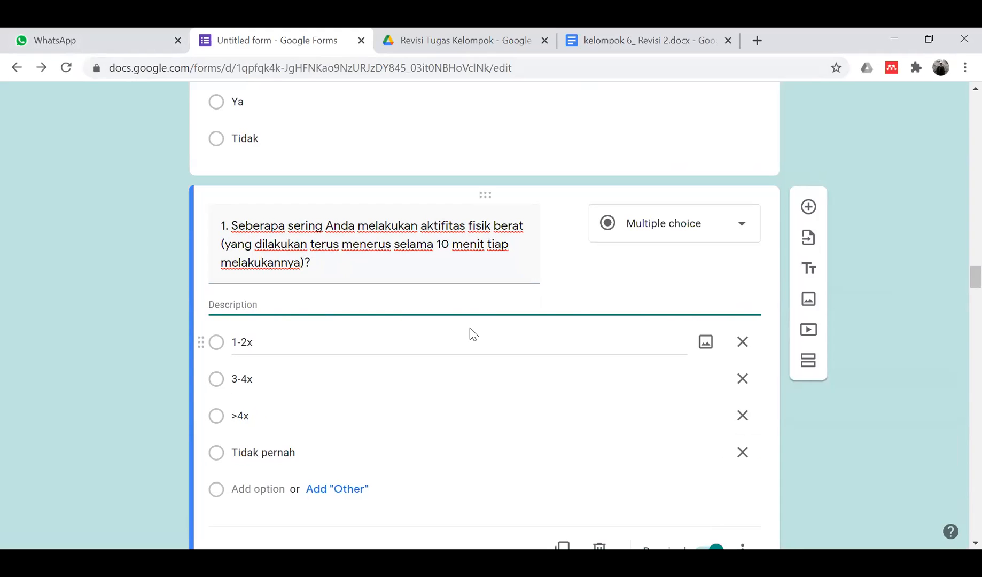
key("ctrl+v")
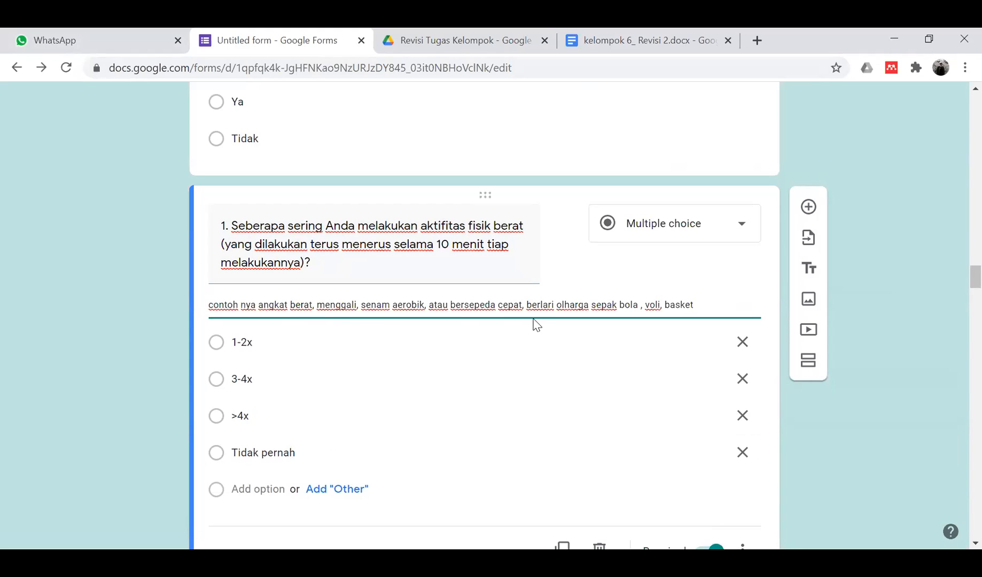
triple_click(326, 246)
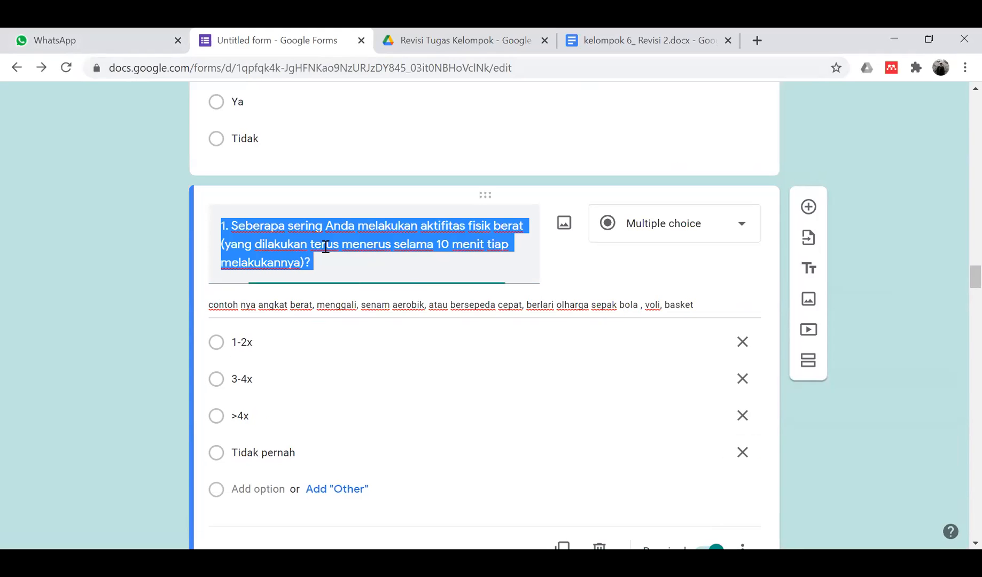
left_click(304, 266)
left_click(134, 311)
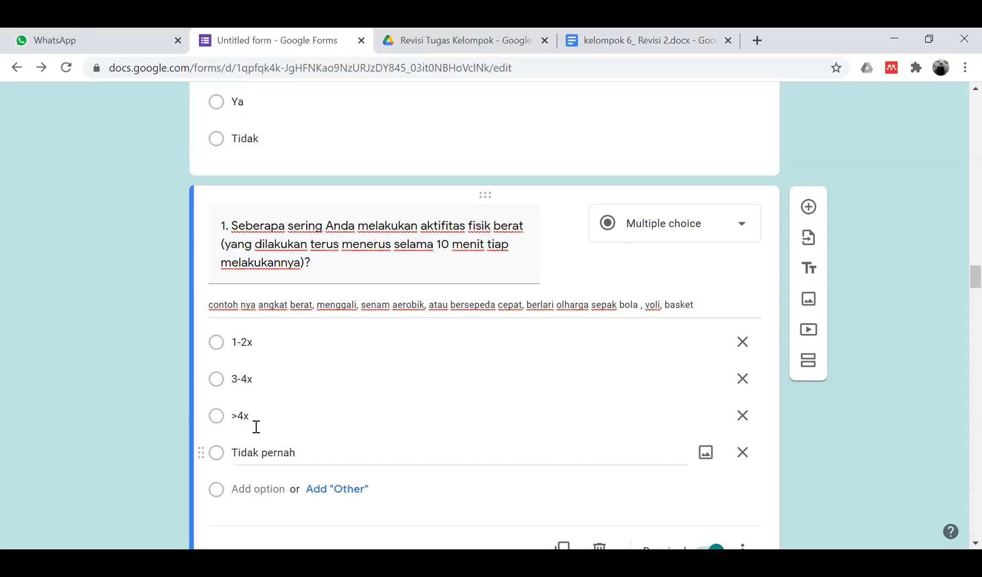
scroll(351, 423, "down", 5)
scroll(353, 424, "up", 8)
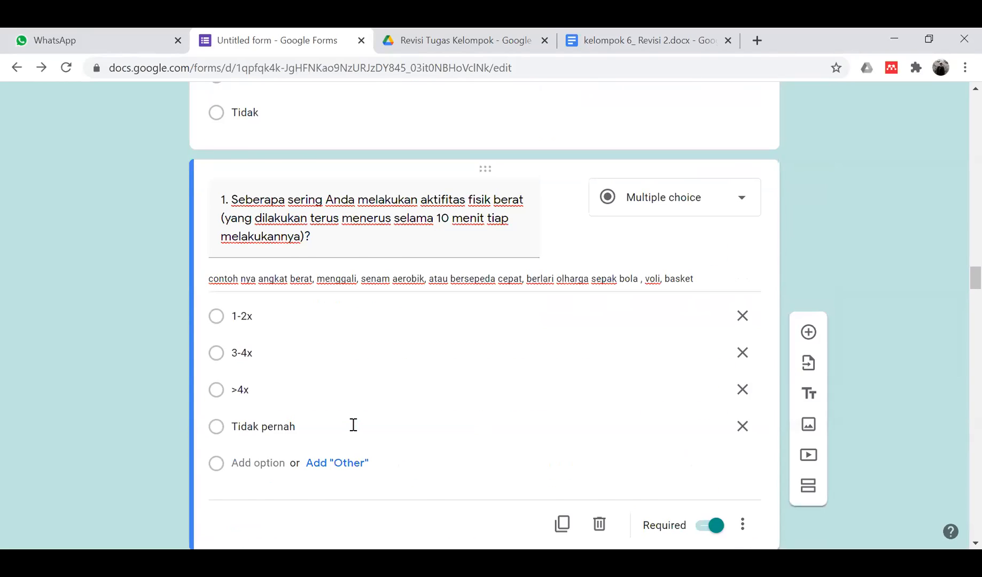
left_click(410, 351)
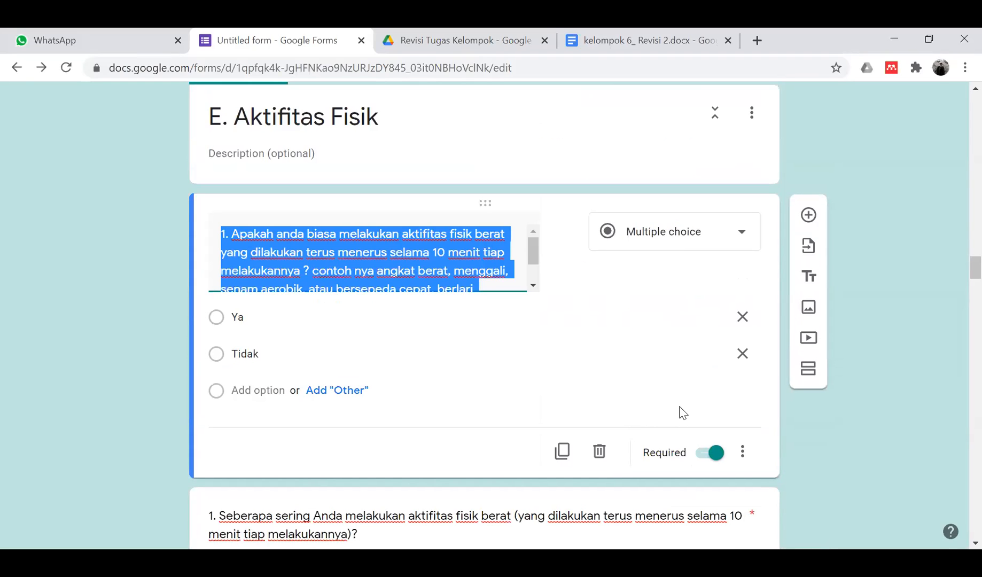
- Delete the old 'Apakah anda biasa melakukan aktifitas fisik berat' Ya/Tidak question
left_click(599, 451)
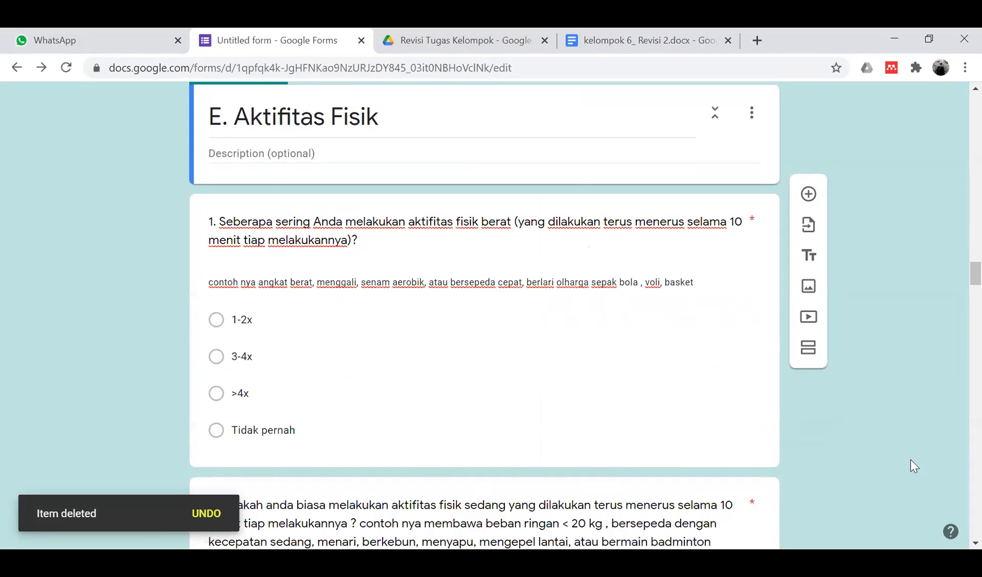
key("Home")
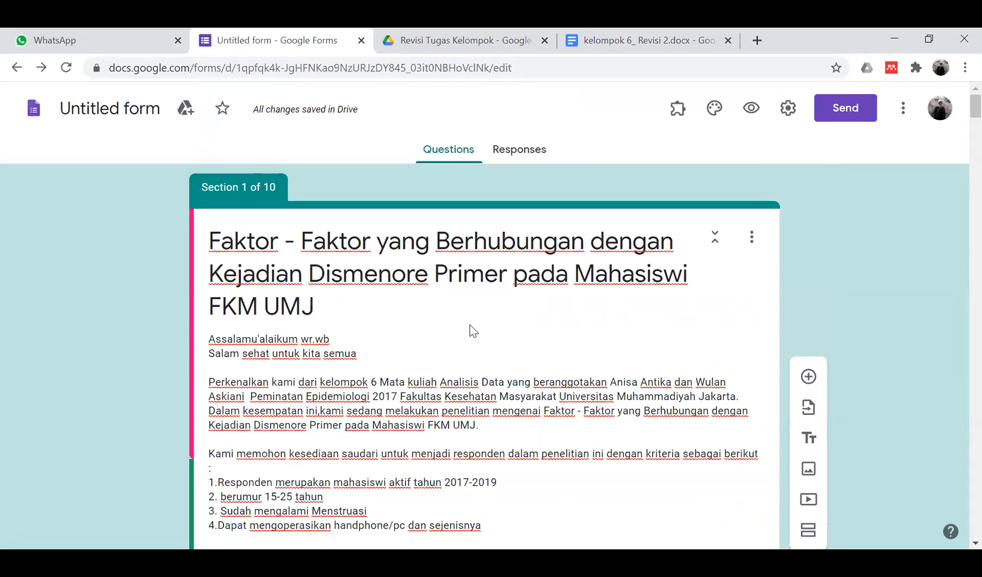
scroll(469, 324, "down", 6)
scroll(470, 325, "down", 20)
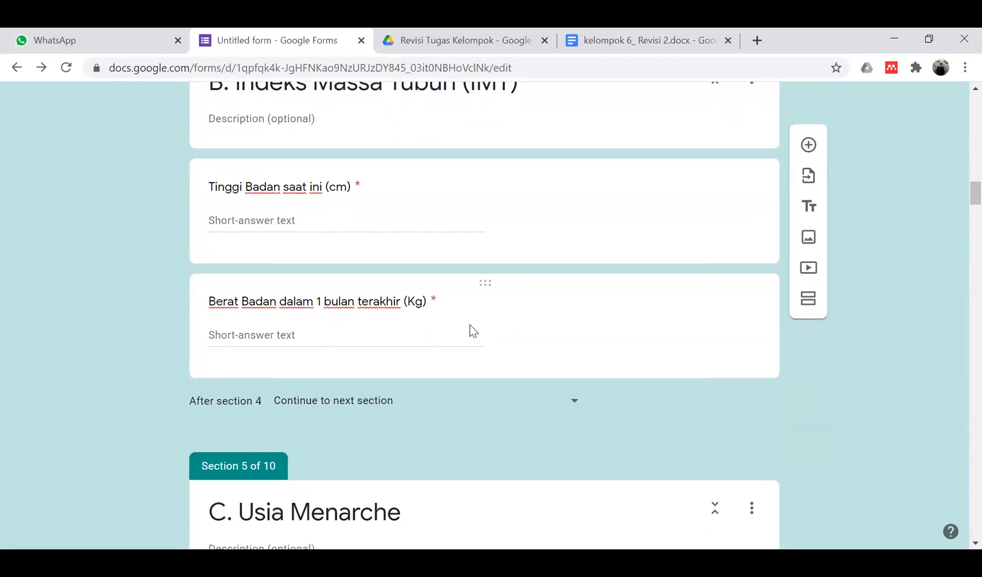
- Scroll down the questionnaire to section 8, F. Riwayat Keluarga, and its family history questions
scroll(470, 325, "down", 15)
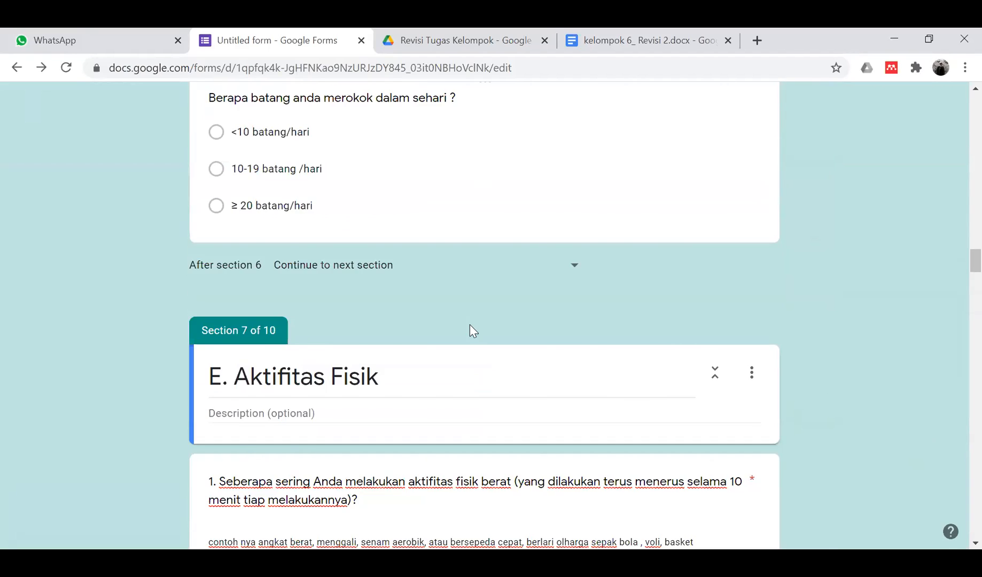
scroll(469, 324, "down", 14)
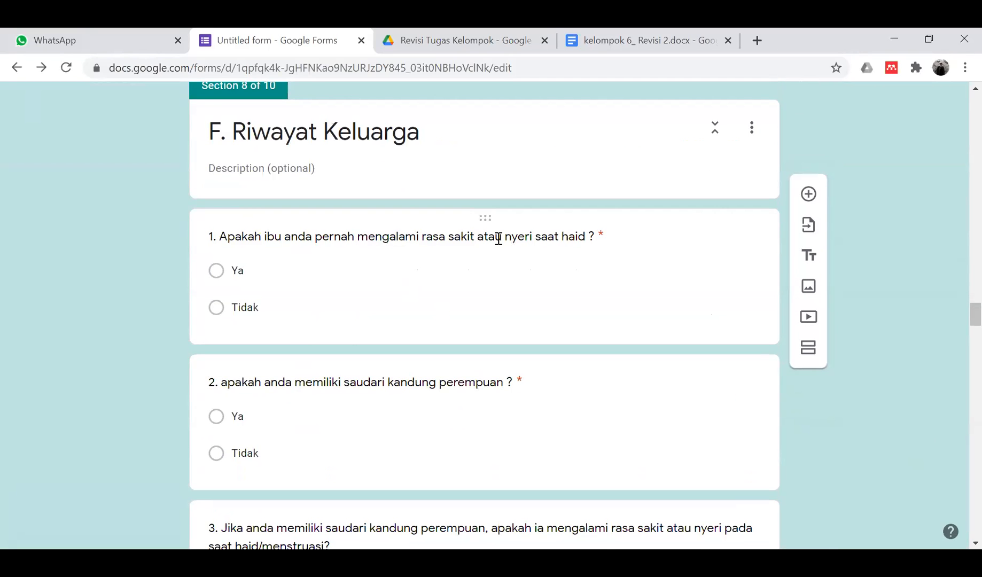
scroll(380, 413, "down", 3)
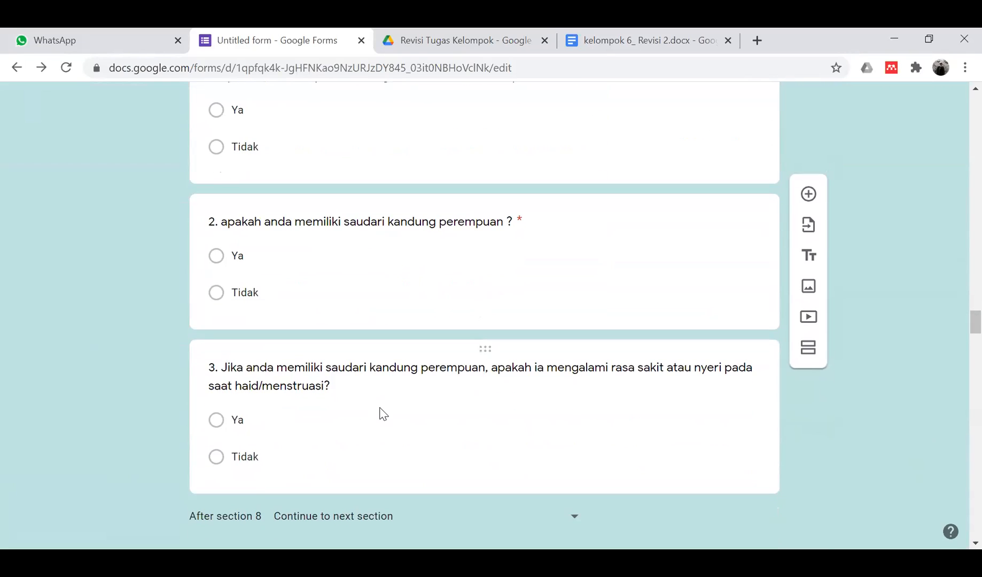
scroll(383, 414, "down", 1)
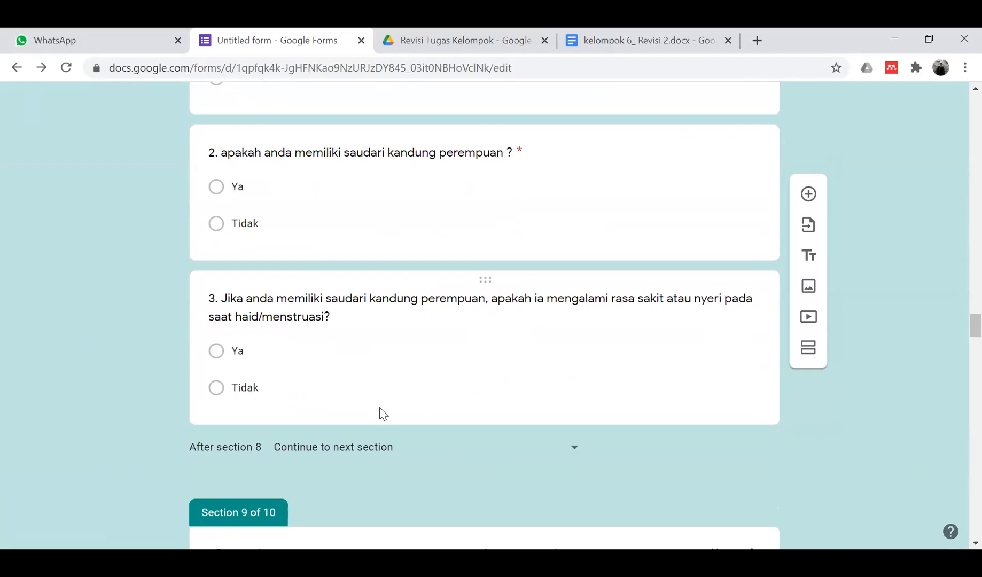
scroll(361, 353, "down", 4)
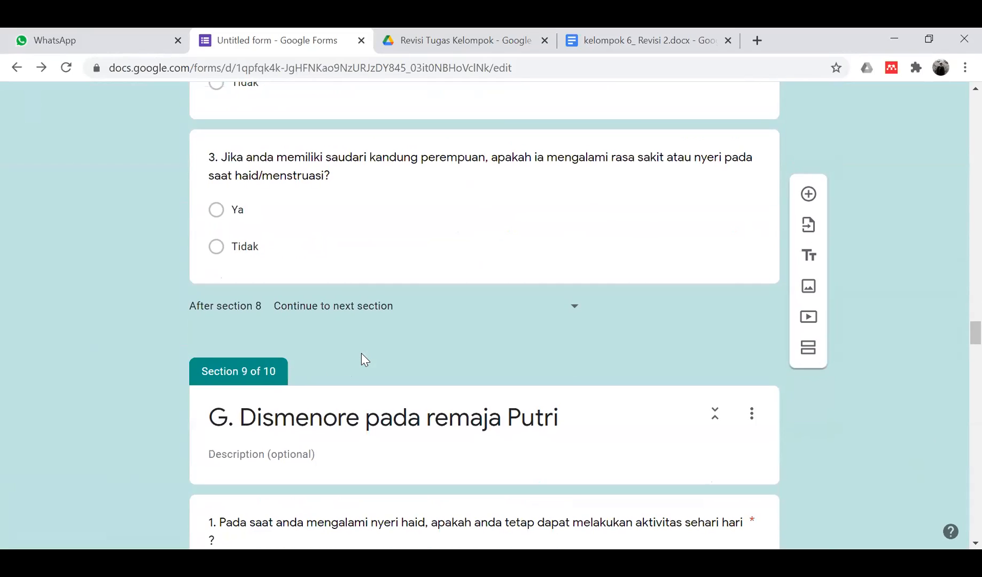
scroll(361, 353, "down", 1)
scroll(361, 353, "down", 1)
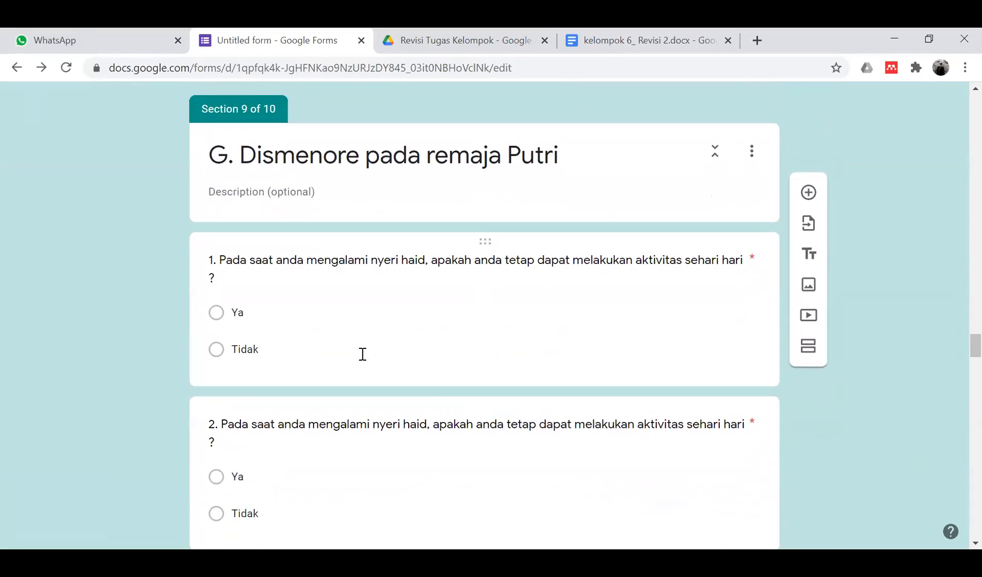
scroll(361, 353, "up", 8)
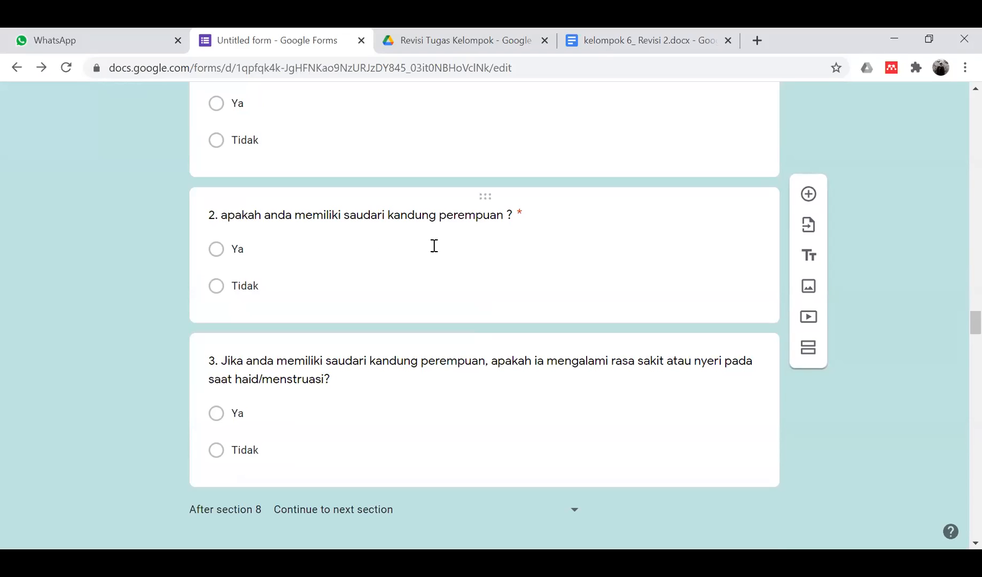
- Delete the question about having sisters and start editing question 3's title
left_click(372, 277)
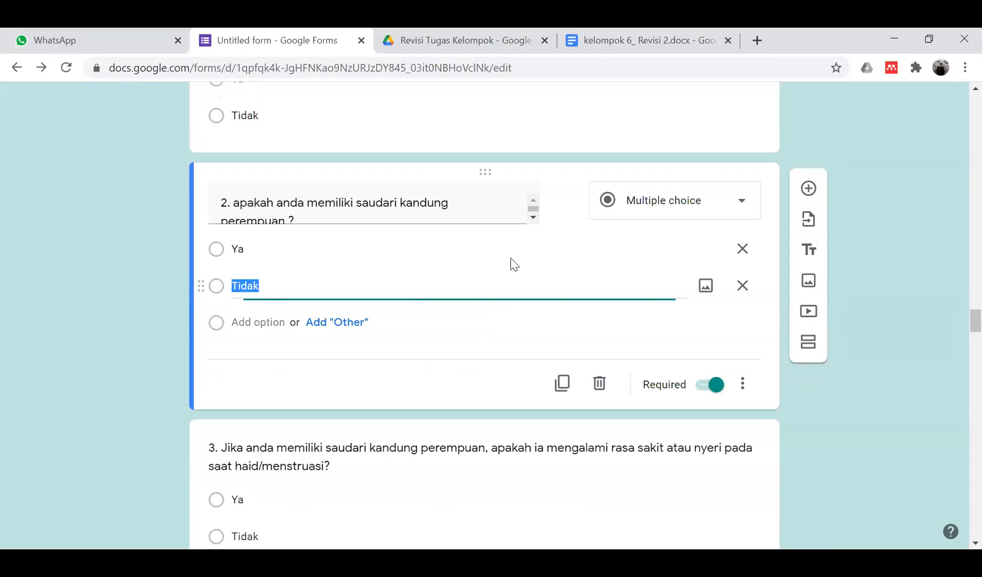
left_click(598, 383)
left_click(289, 305)
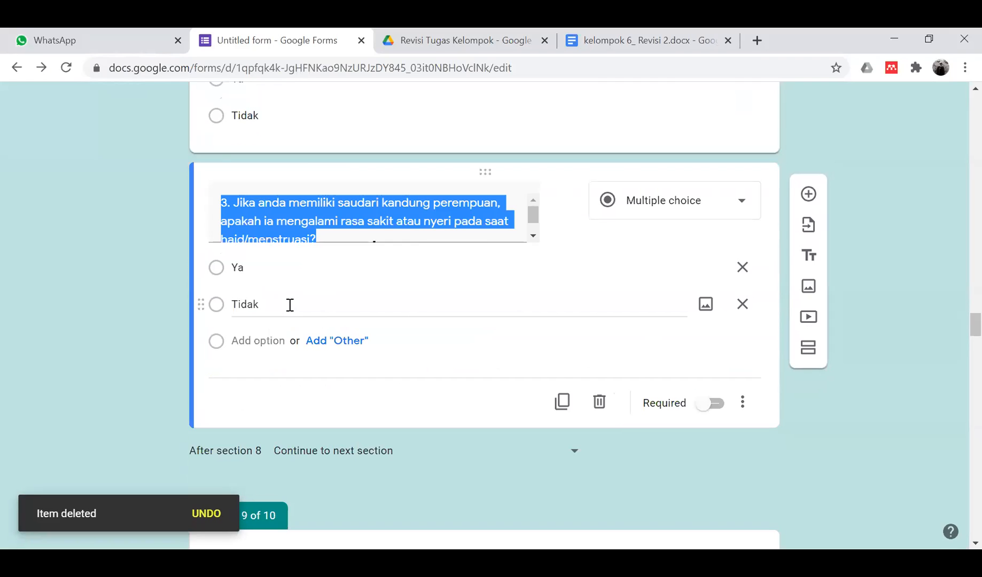
left_click(372, 203)
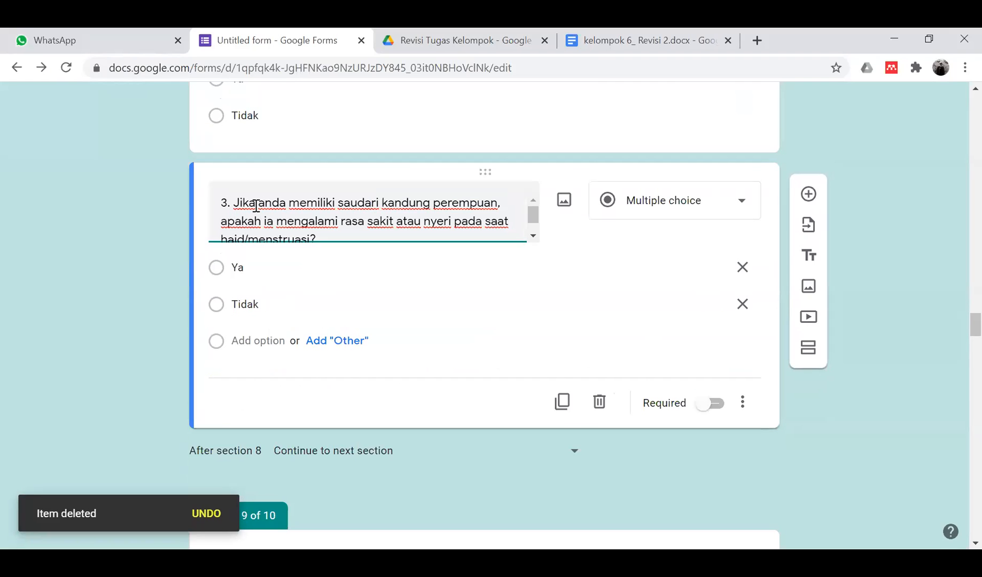
- Reword question 3 to 'Apakah Saudara perempuan kandung Anda memiliki riwayat rasa sakit…', dropping 'mengalami'
scroll(239, 206, "up", 2)
scroll(239, 205, "down", 1)
left_click_drag(234, 242, 273, 261)
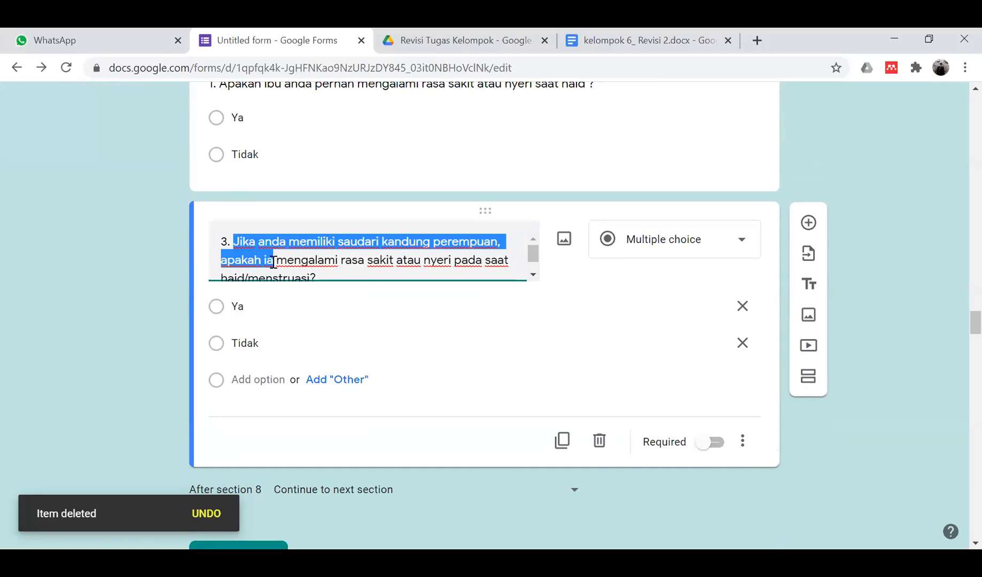
type("Apa")
key("BackSpace")
type("akah Saudar")
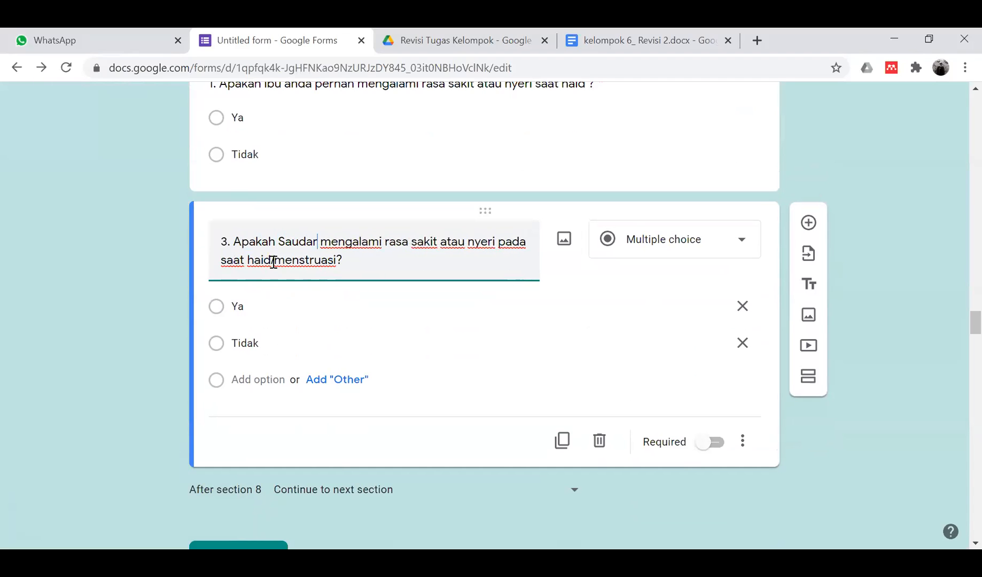
type("i")
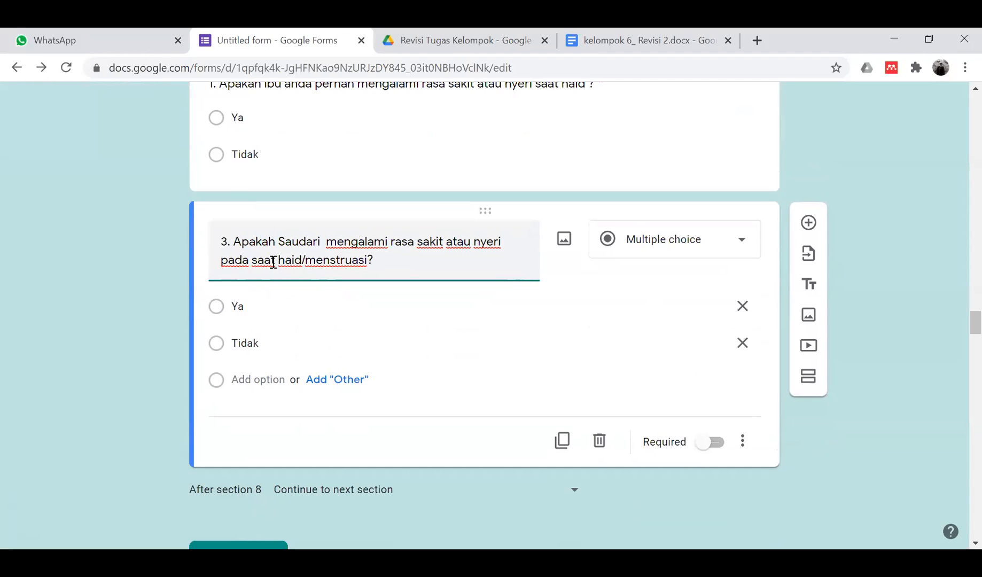
key("BackSpace")
key("BackSpace")
type("a pe")
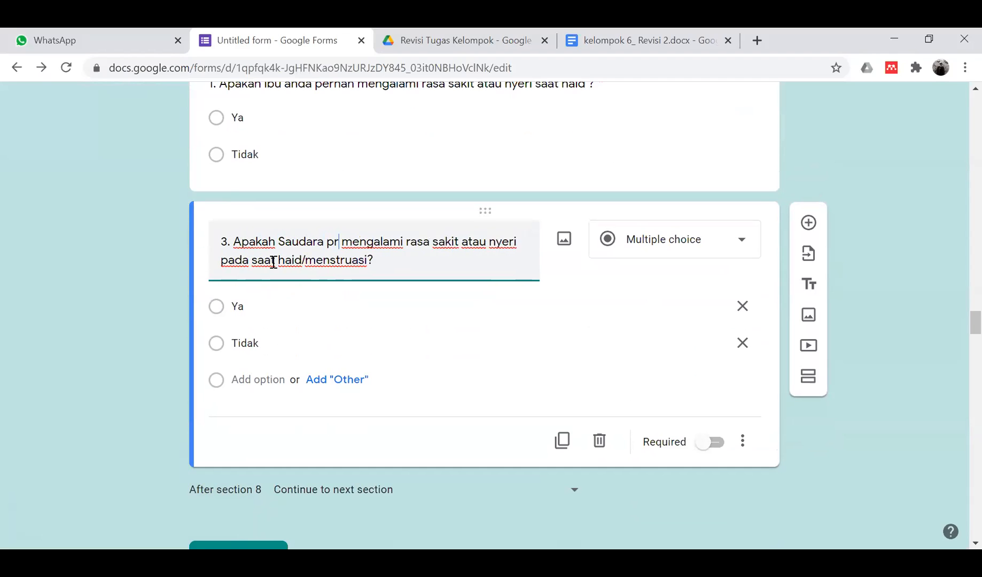
type("rempuan kandu")
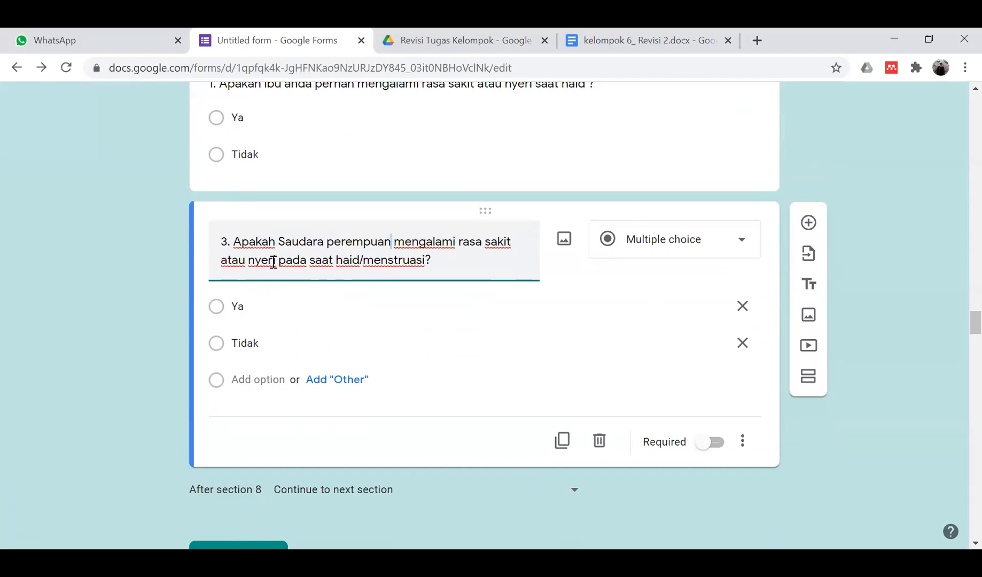
type("ng Anda")
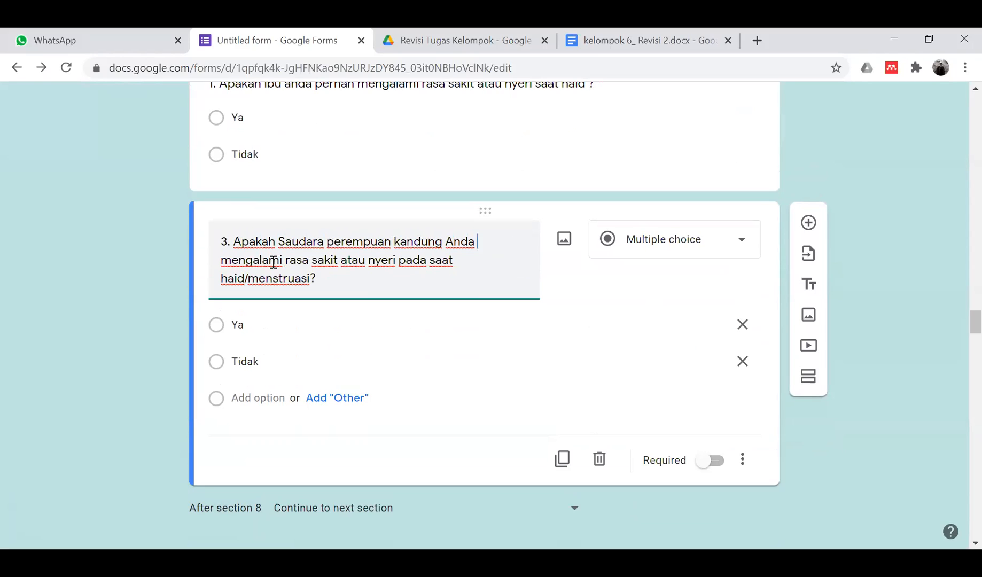
type(" memiliki riwayat")
key("shift+Right")
key("shift+Right")
key("shift+Right")
key("shift+Right")
key("shift+Right")
key("shift+Right")
key("shift+Right")
key("shift+Right")
key("shift+Right")
key("shift+Right")
key("shift+Right")
key("shift+Right")
key("shift+Right")
key("shift+Right")
key("shift+Right")
key("shift+Right")
key("shift+Right")
key("shift+Right")
key("shift+Left")
key("shift+Left")
key("shift+Left")
key("shift+Left")
key("shift+Left")
key("shift+Left")
key("shift+Left")
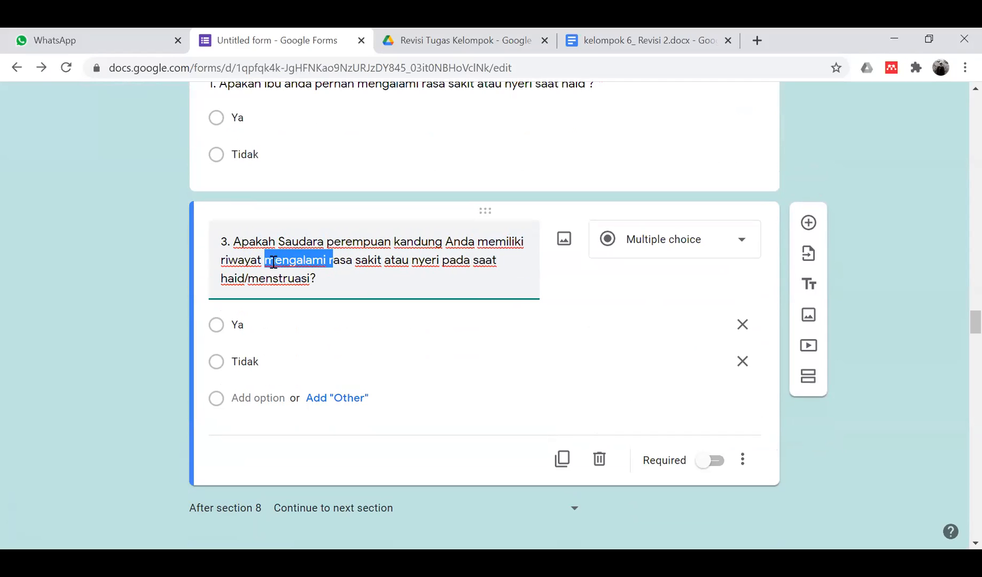
key("BackSpace")
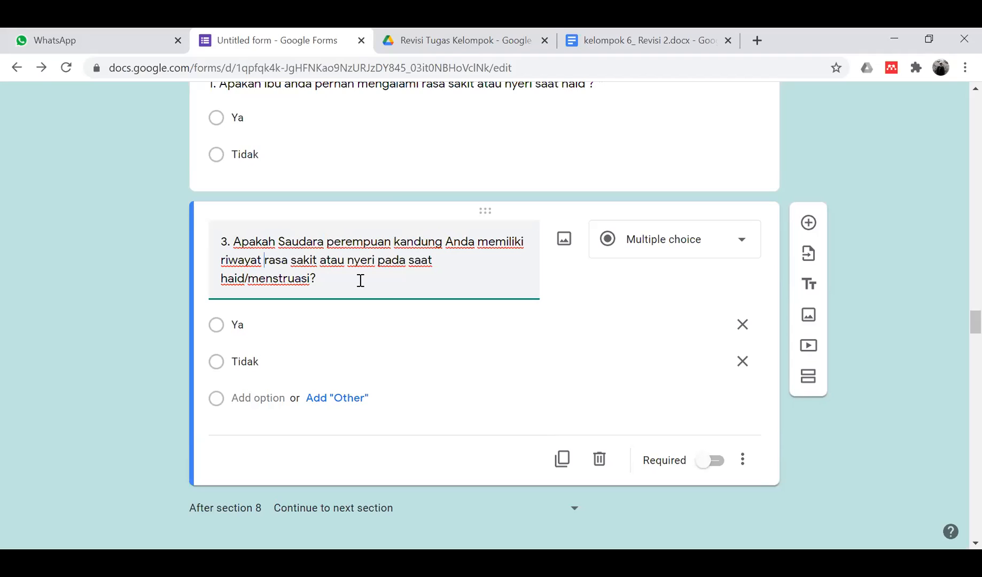
- Add a third answer option, 'Tidak punya saudara perempuan kandung', to the sister question
left_click(256, 395)
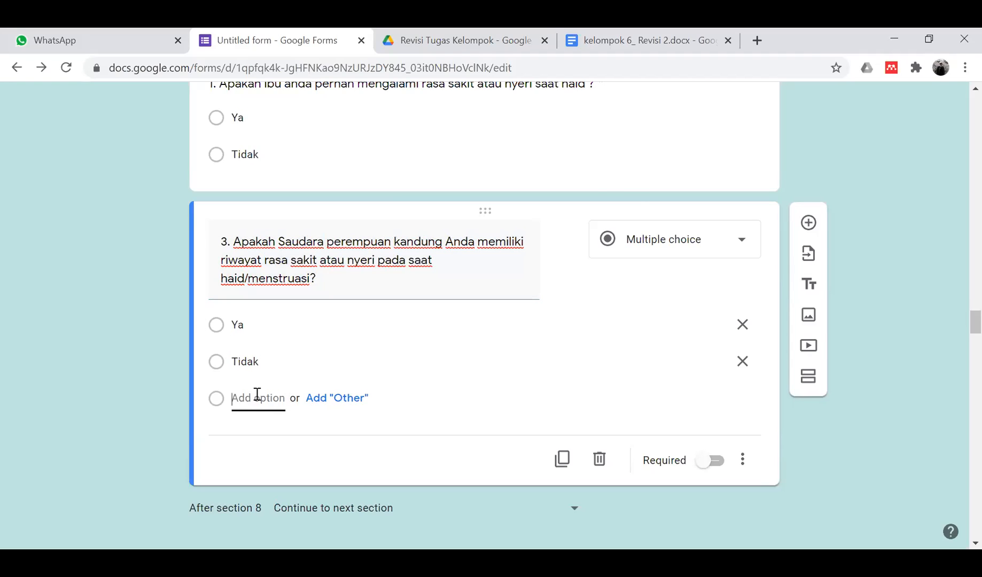
type("Tidak ")
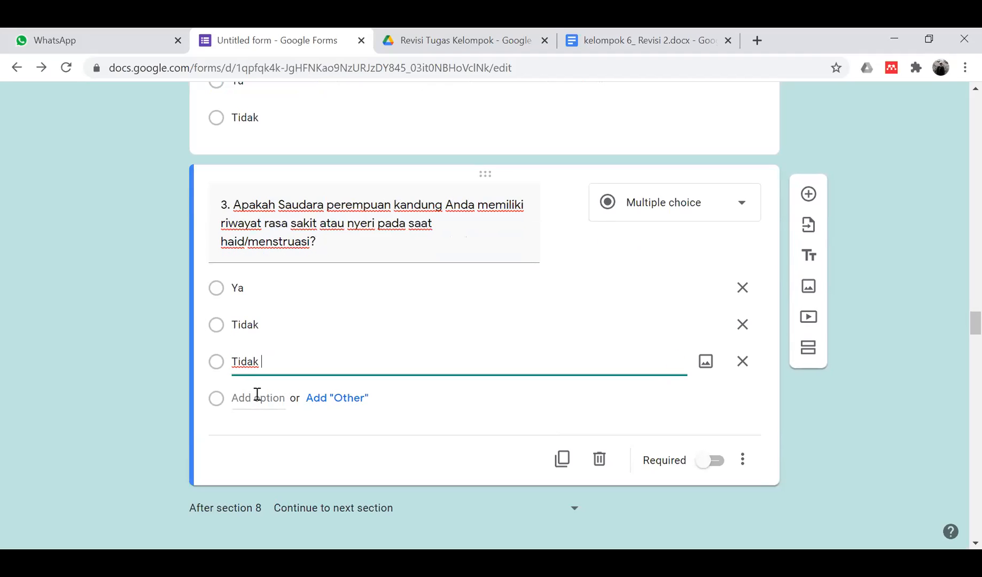
type("punya saudara peremp")
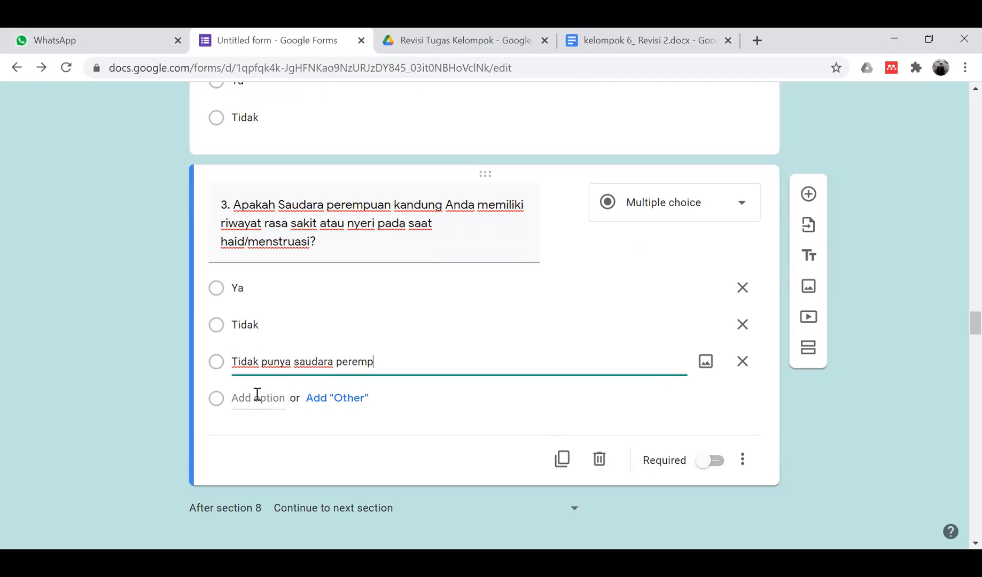
type("uan kandung")
scroll(361, 237, "up", 4)
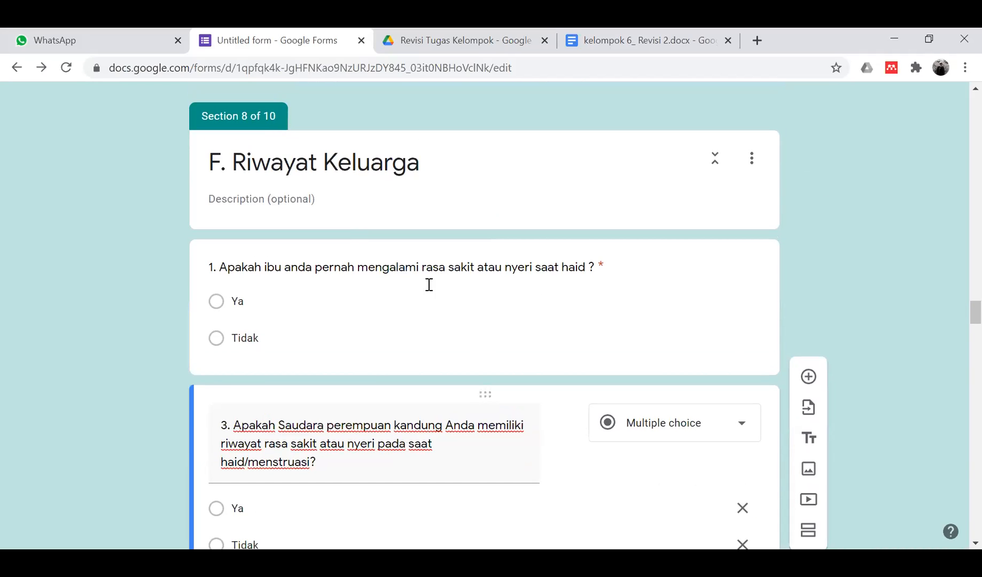
scroll(353, 404, "down", 2)
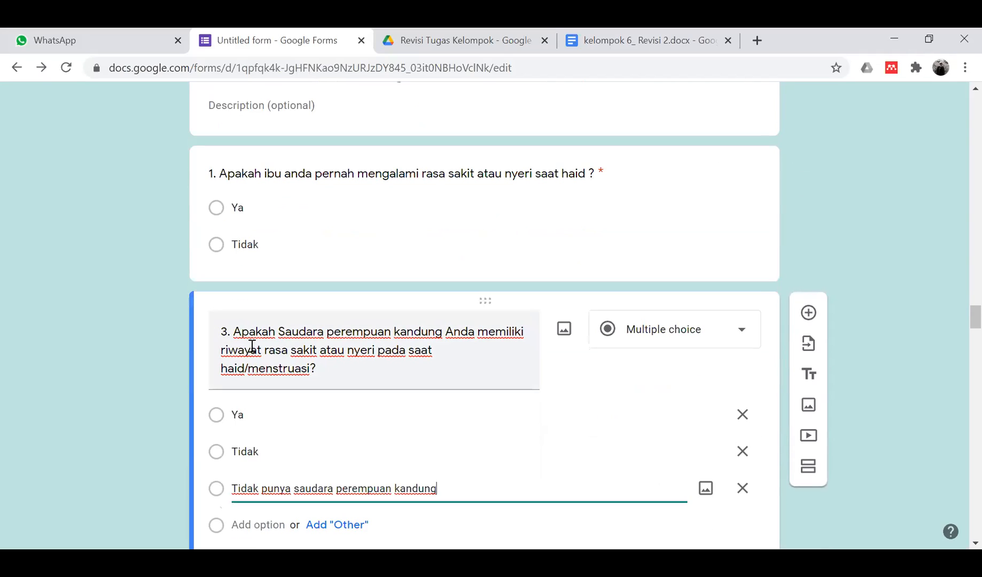
- Change the sister question's leading number from 3 to 2
triple_click(227, 336)
left_click(228, 335)
key("BackSpace")
type("2")
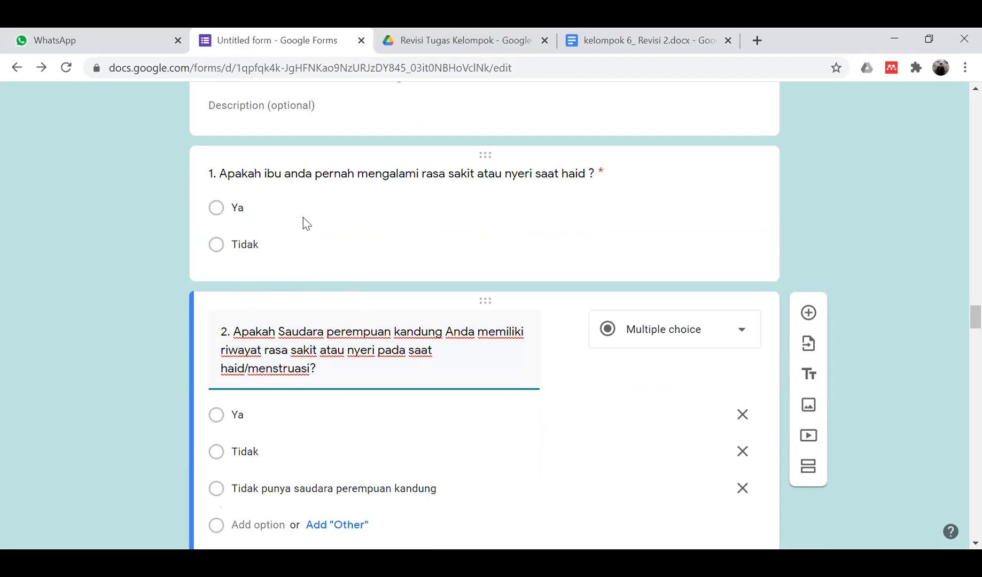
scroll(350, 244, "down", 12)
scroll(350, 244, "up", 2)
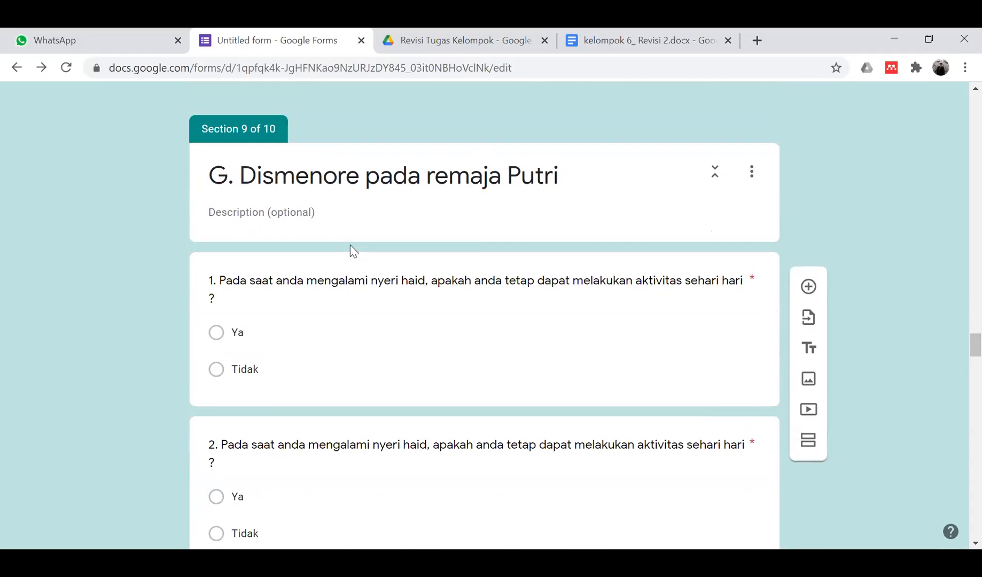
scroll(350, 245, "down", 2)
scroll(350, 245, "down", 7)
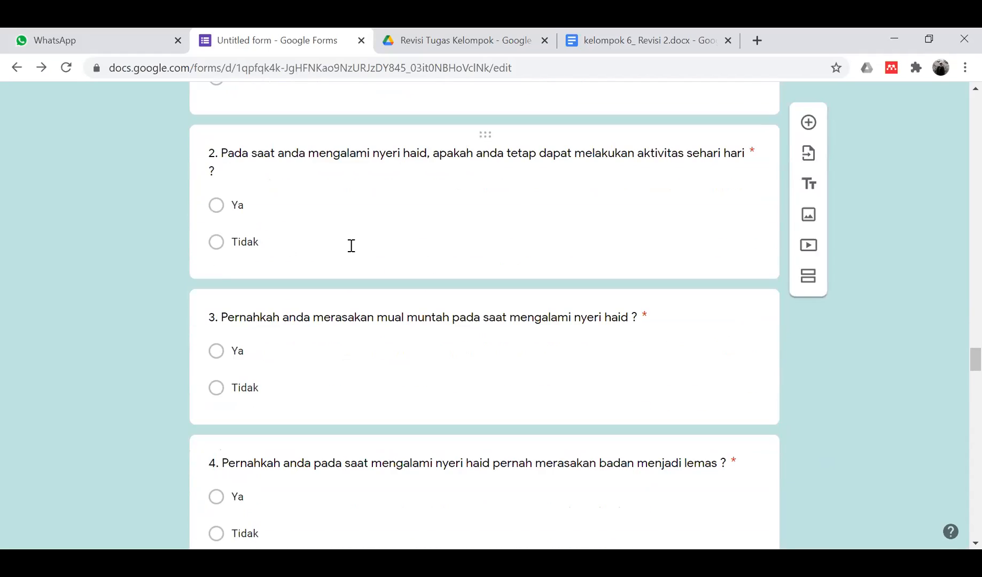
scroll(417, 191, "down", 4)
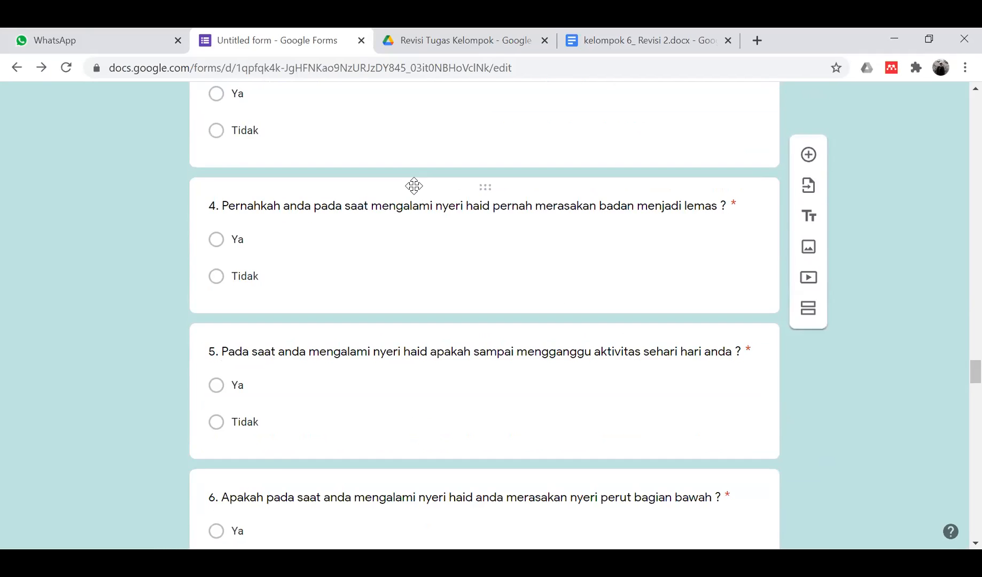
scroll(414, 186, "down", 4)
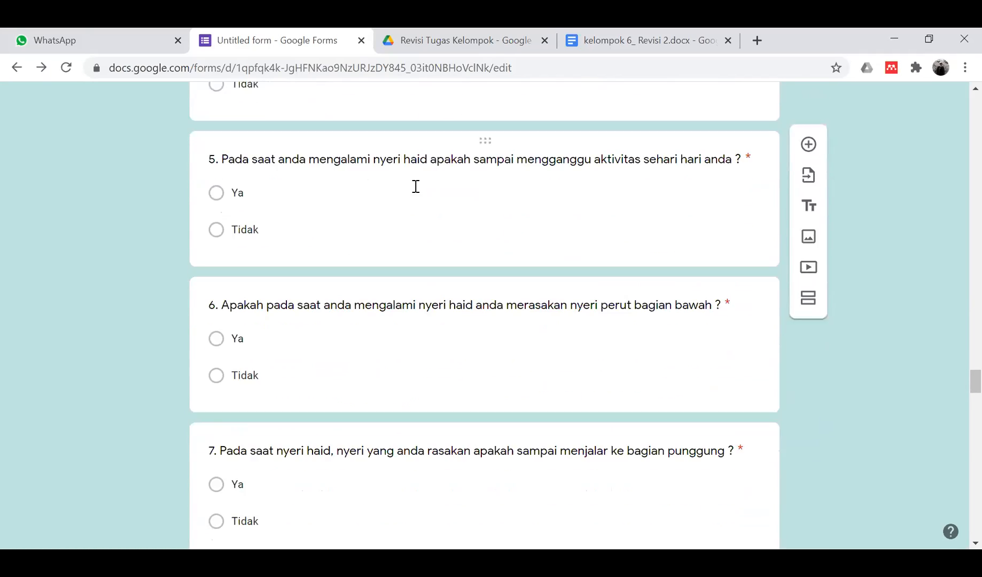
scroll(417, 191, "down", 1)
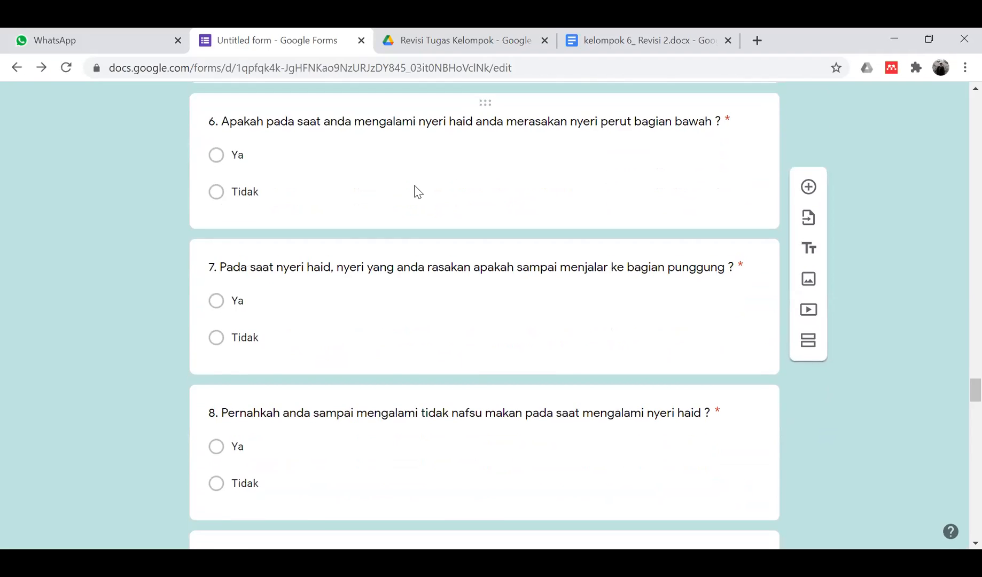
scroll(417, 191, "down", 13)
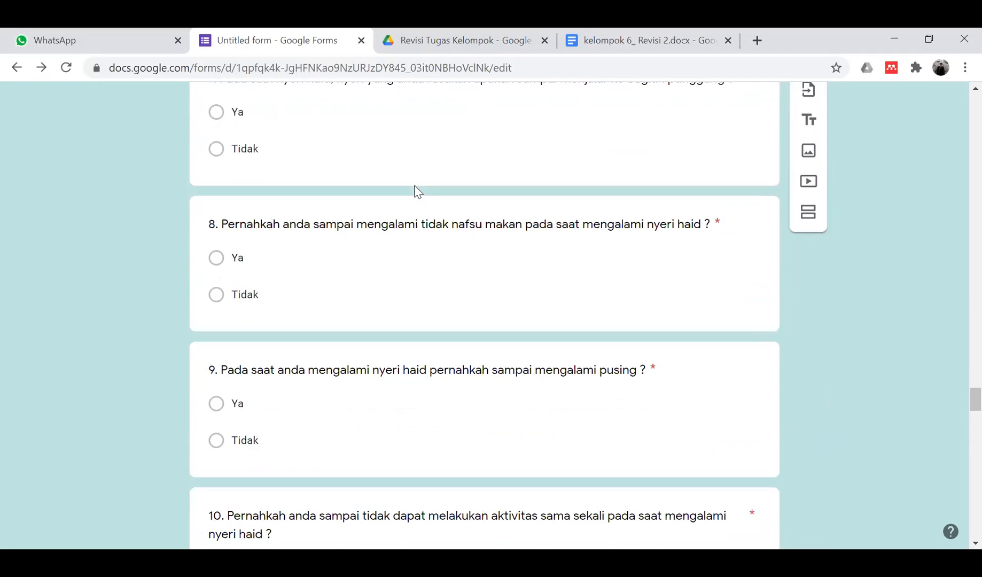
scroll(417, 191, "down", 2)
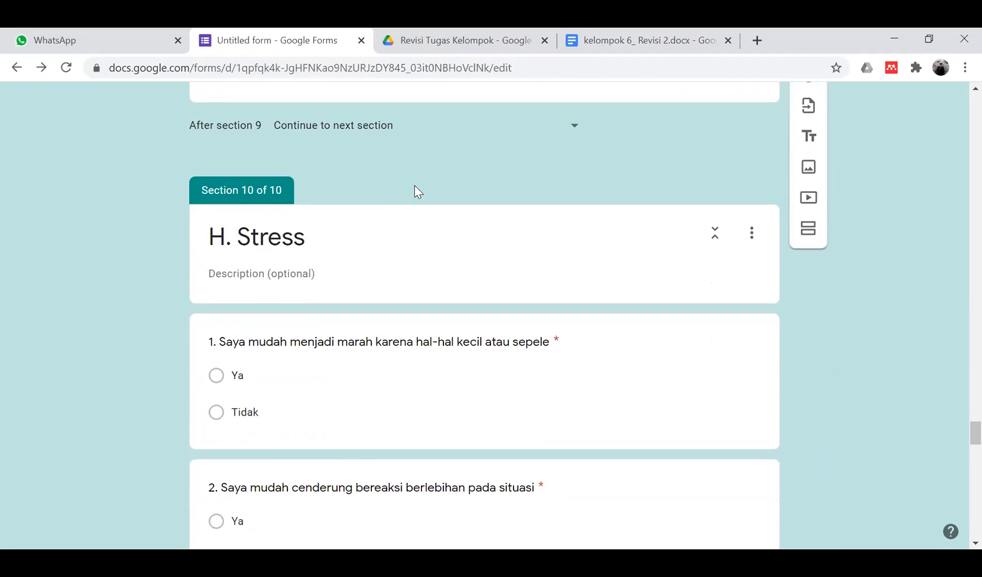
scroll(462, 343, "down", 2)
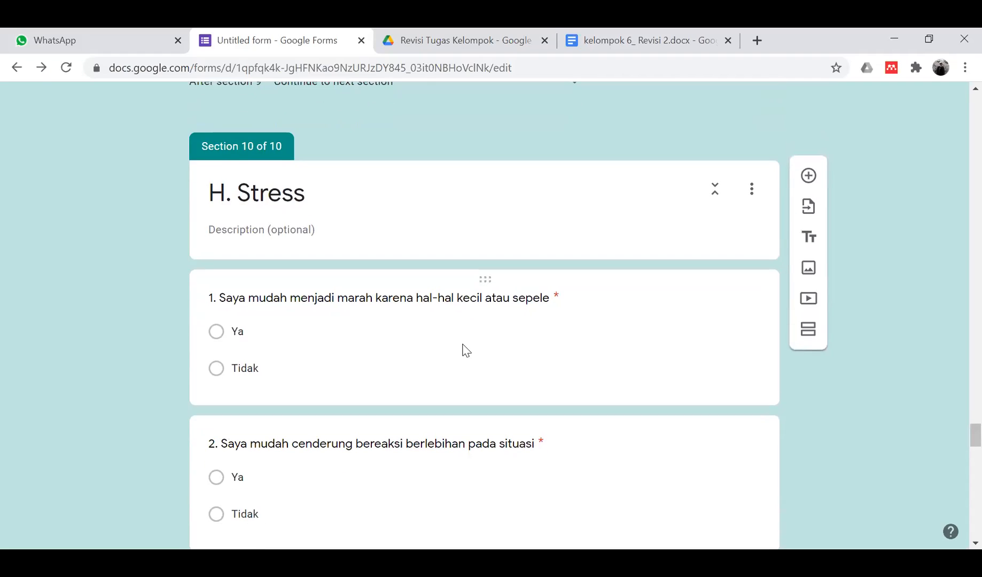
scroll(462, 343, "down", 6)
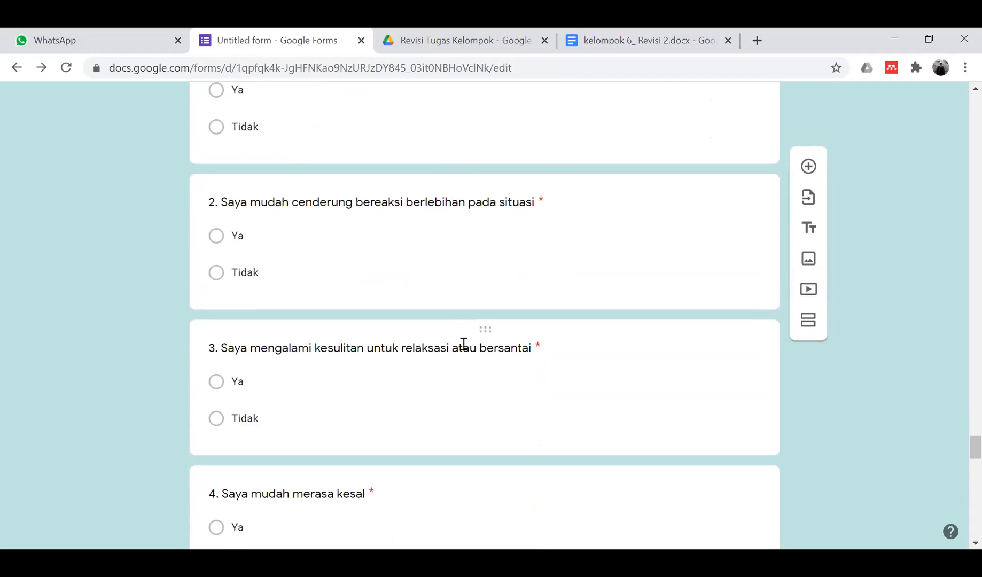
scroll(463, 343, "up", 20)
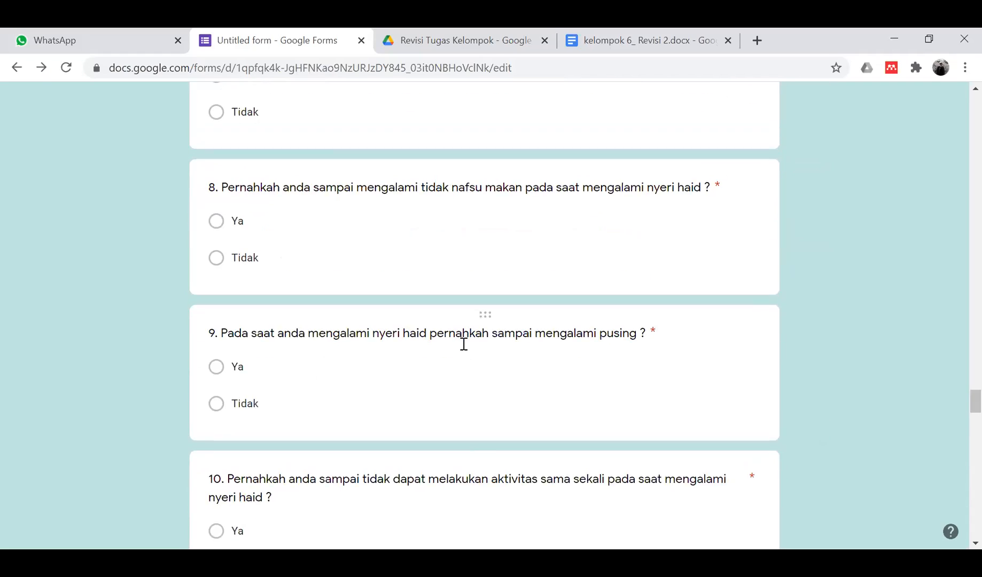
scroll(466, 350, "up", 6)
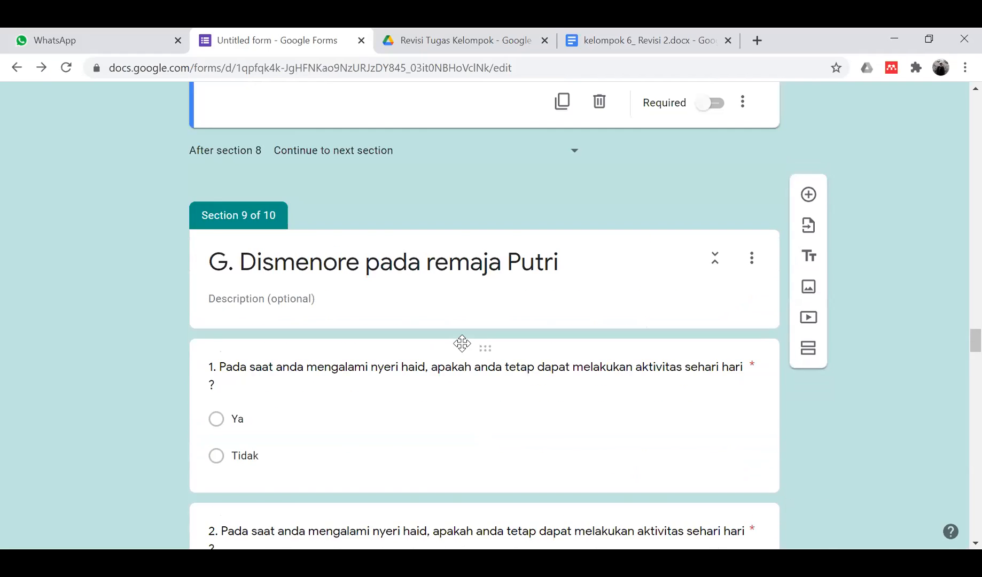
scroll(466, 351, "down", 1)
scroll(466, 350, "down", 13)
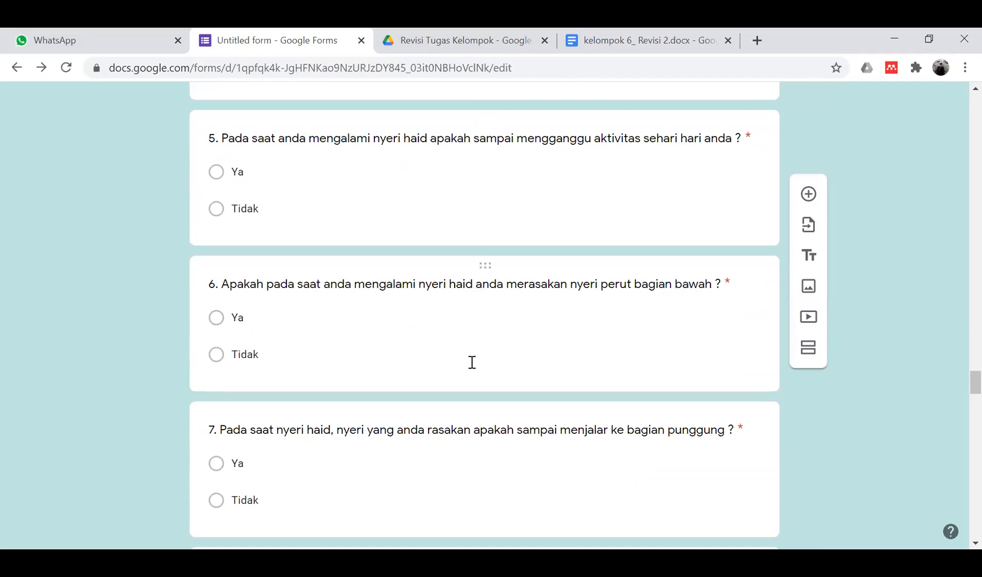
scroll(471, 362, "down", 15)
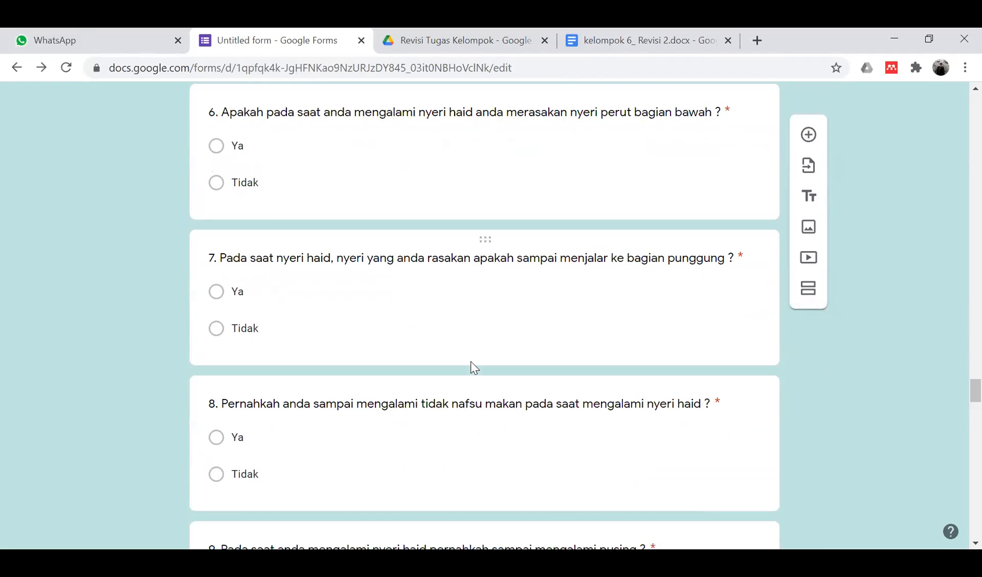
scroll(471, 361, "down", 6)
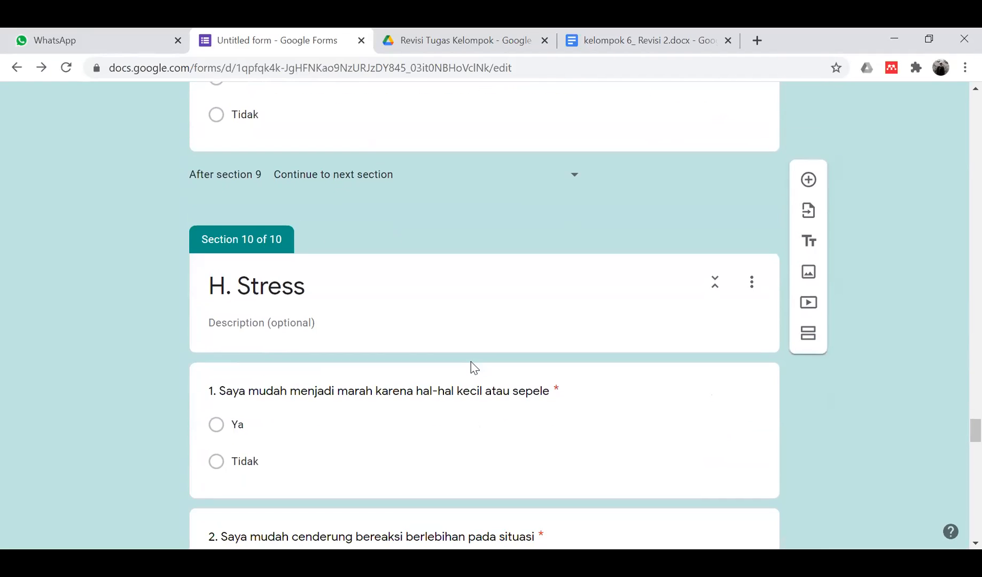
scroll(365, 255, "down", 6)
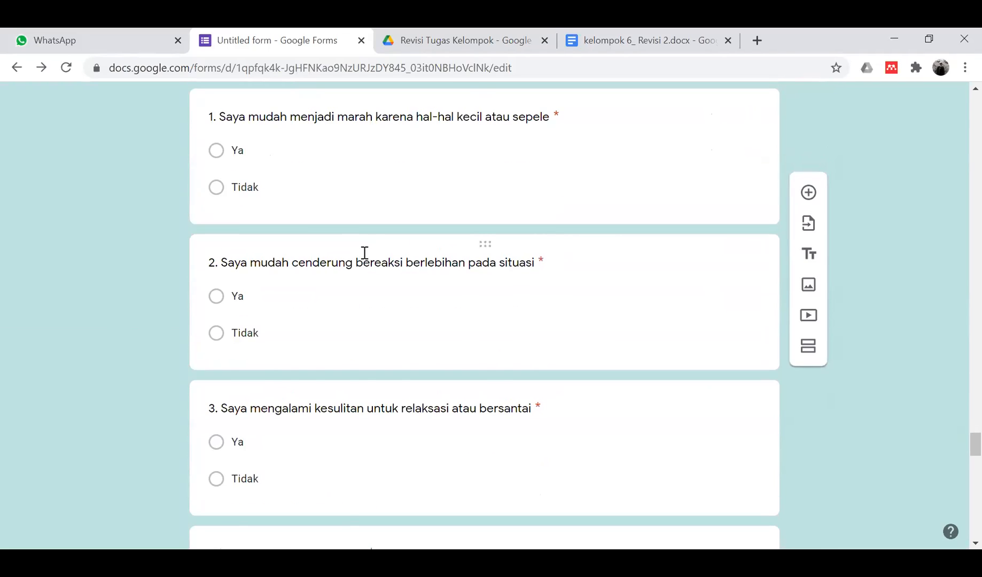
scroll(363, 252, "down", 20)
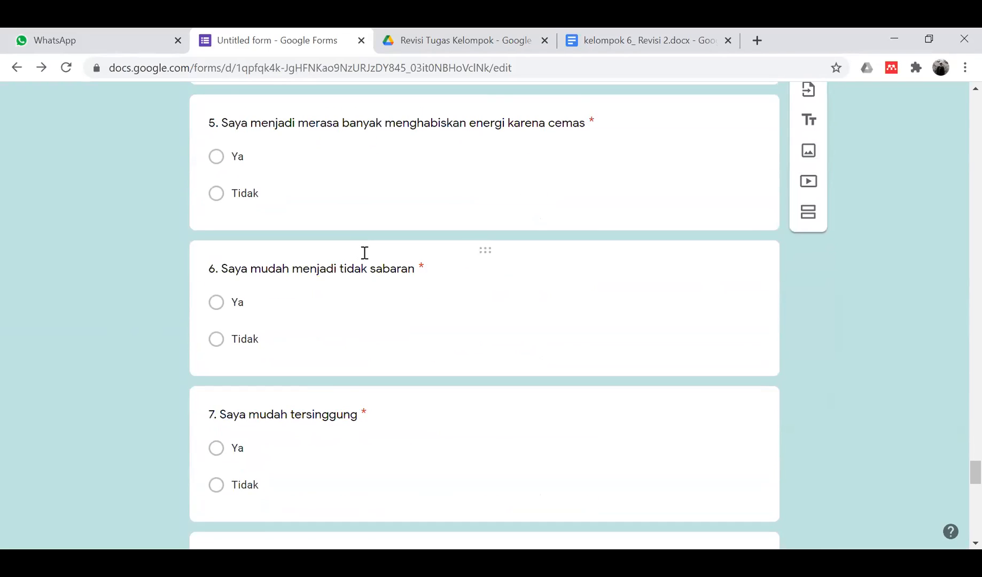
scroll(365, 258, "down", 2)
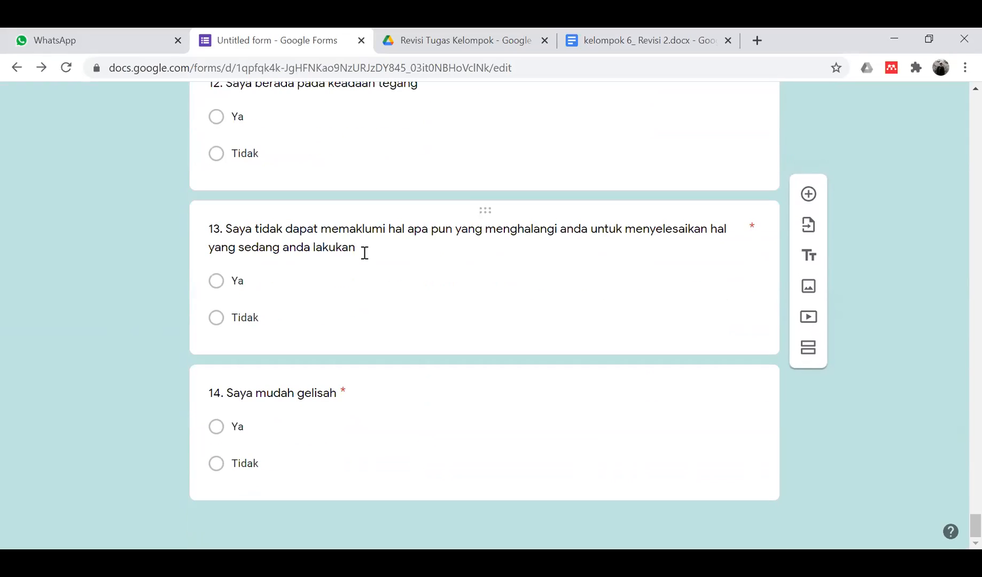
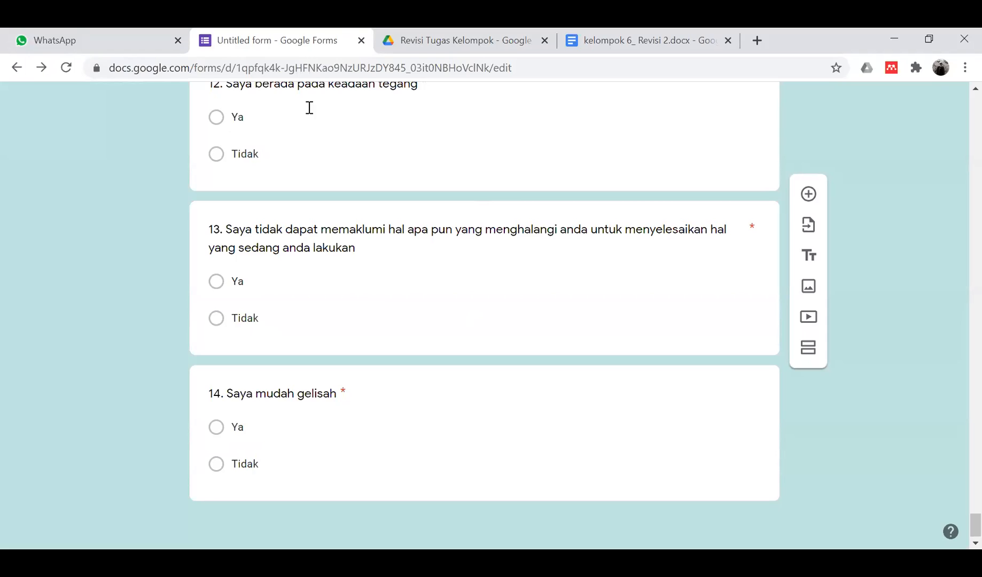
- Close the untitled form and the kelompok 6 document preview, then return to the WhatsApp chat
left_click(361, 41)
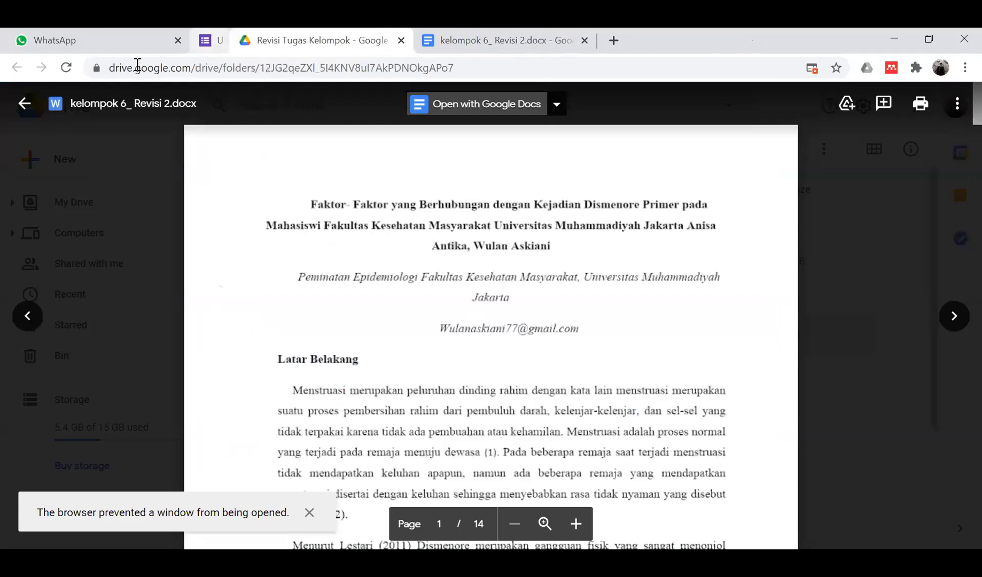
left_click(24, 103)
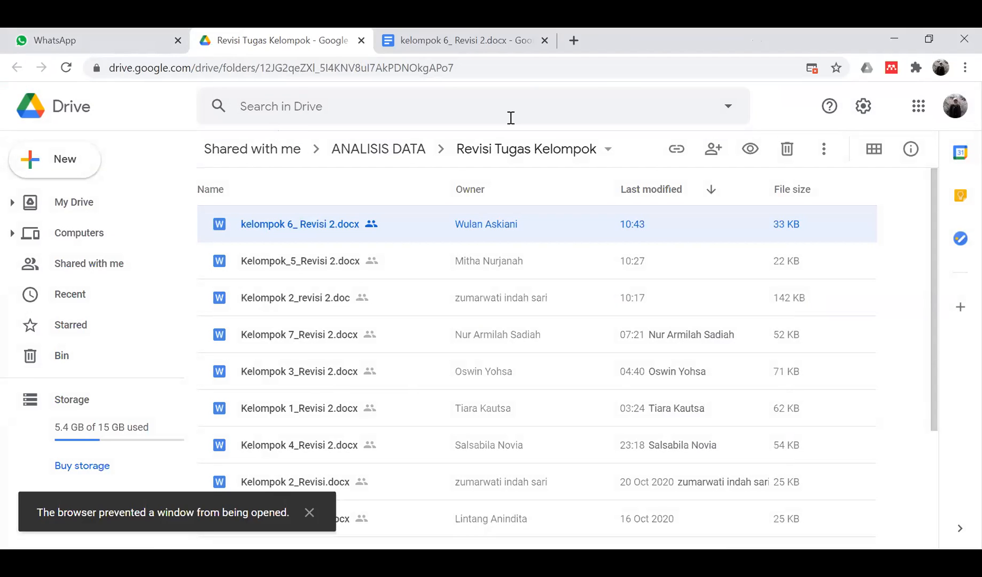
scroll(406, 422, "down", 3)
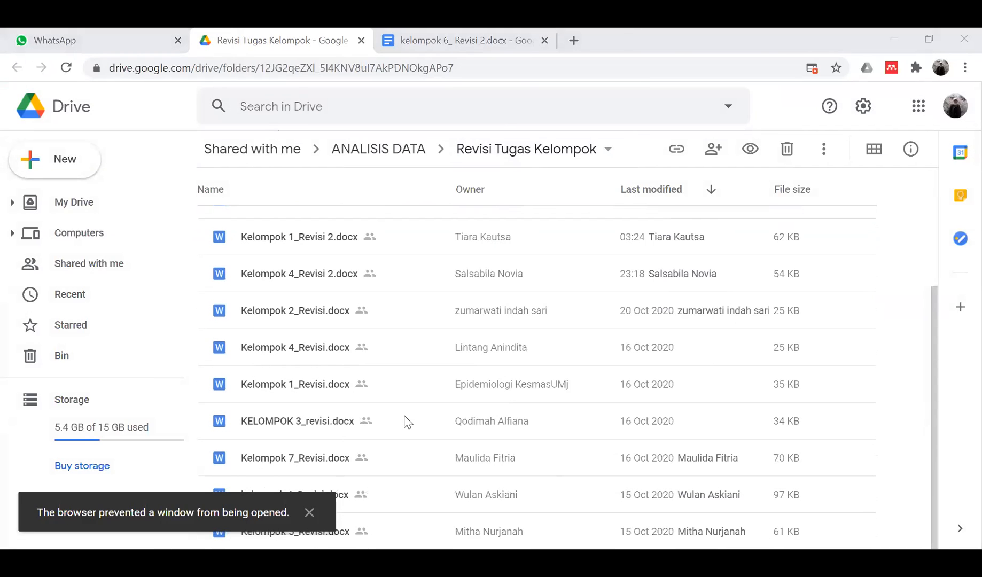
left_click(43, 39)
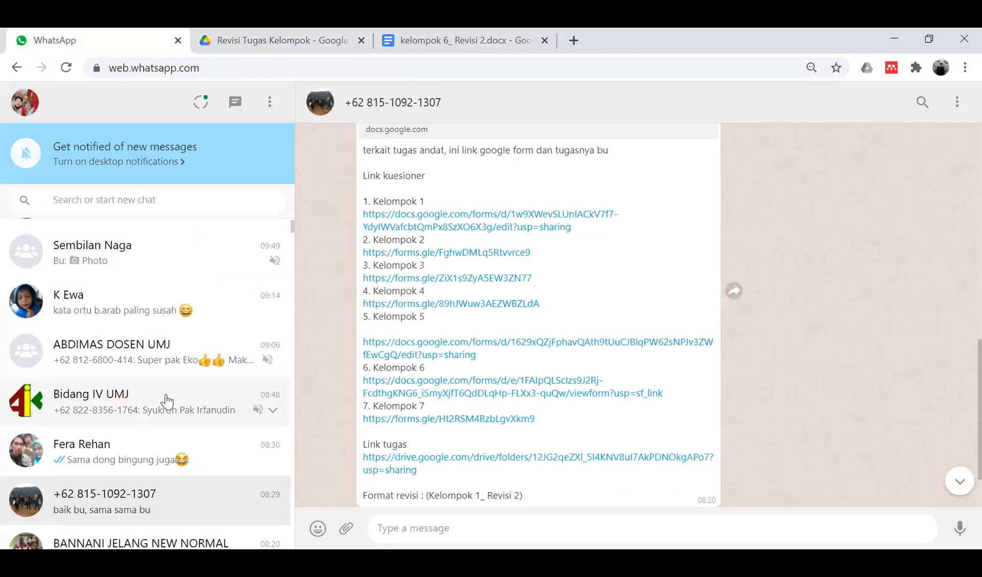
- Open the Kelompok 1 link from the chat, which loads the 'kuesioner 2' form
left_click(503, 223)
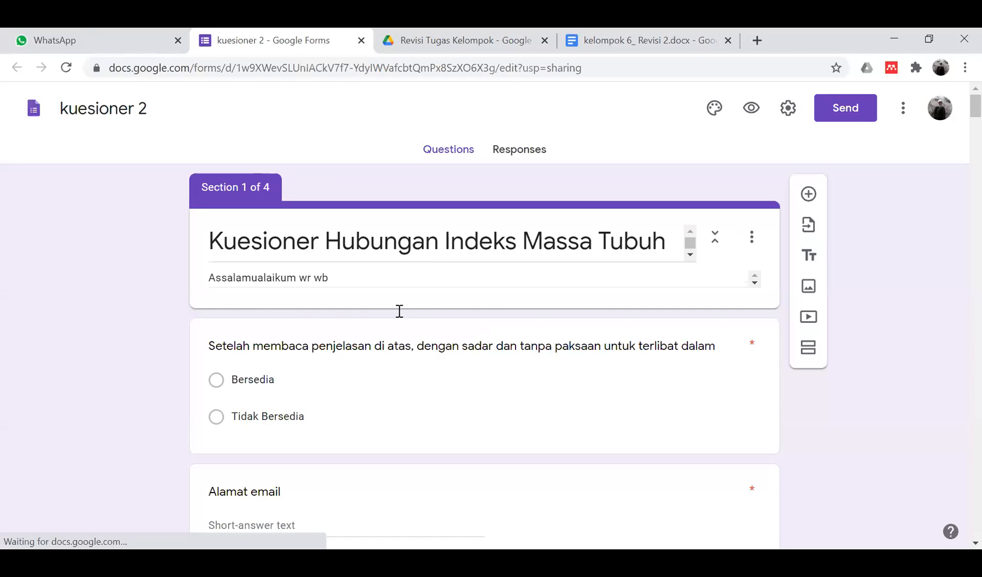
left_click(438, 263)
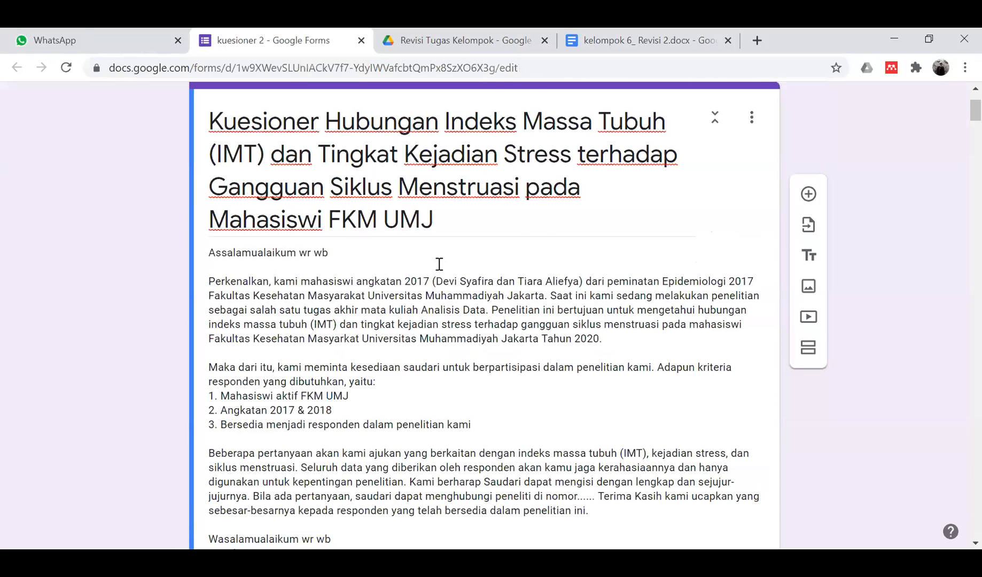
scroll(439, 264, "down", 1)
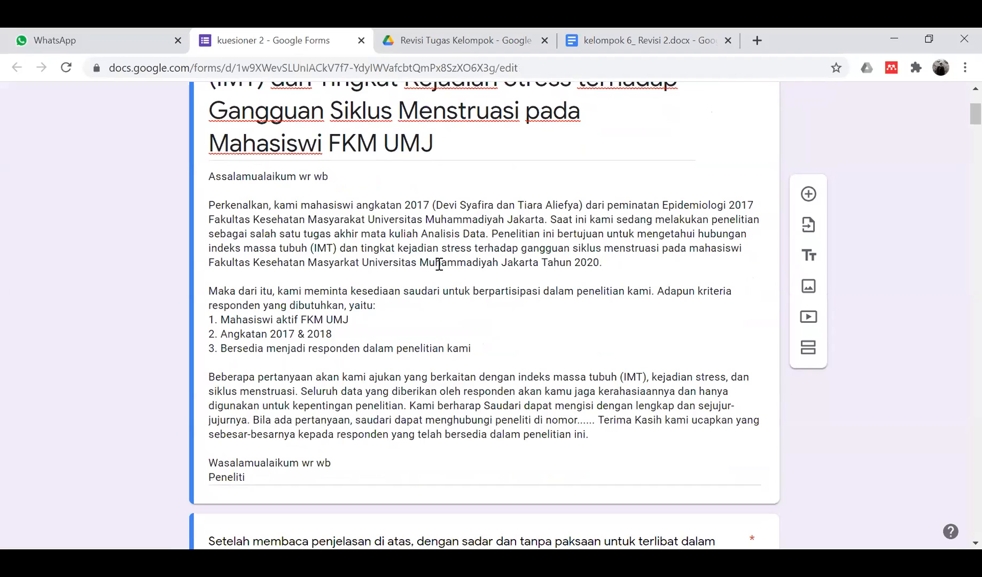
scroll(439, 264, "down", 12)
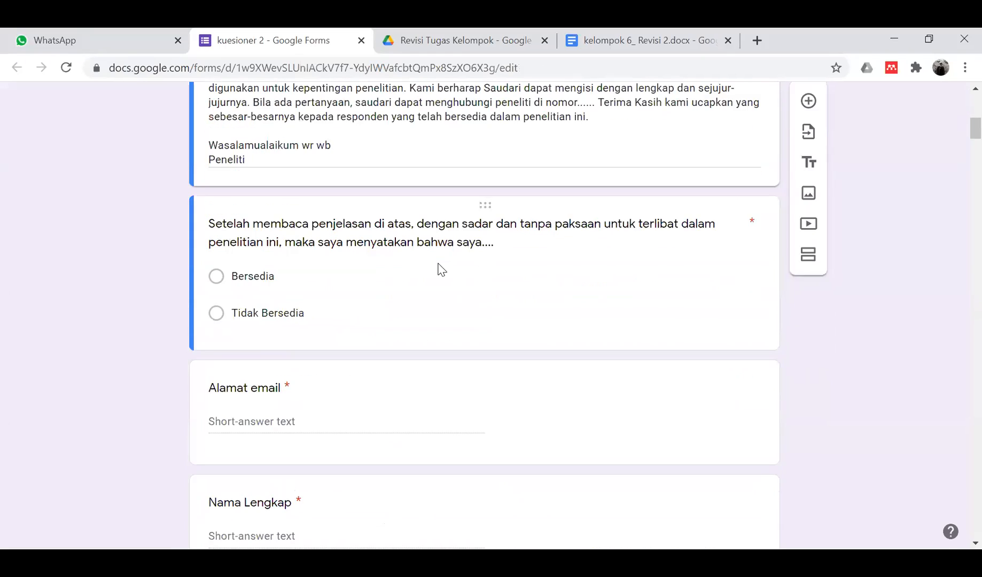
scroll(439, 267, "down", 11)
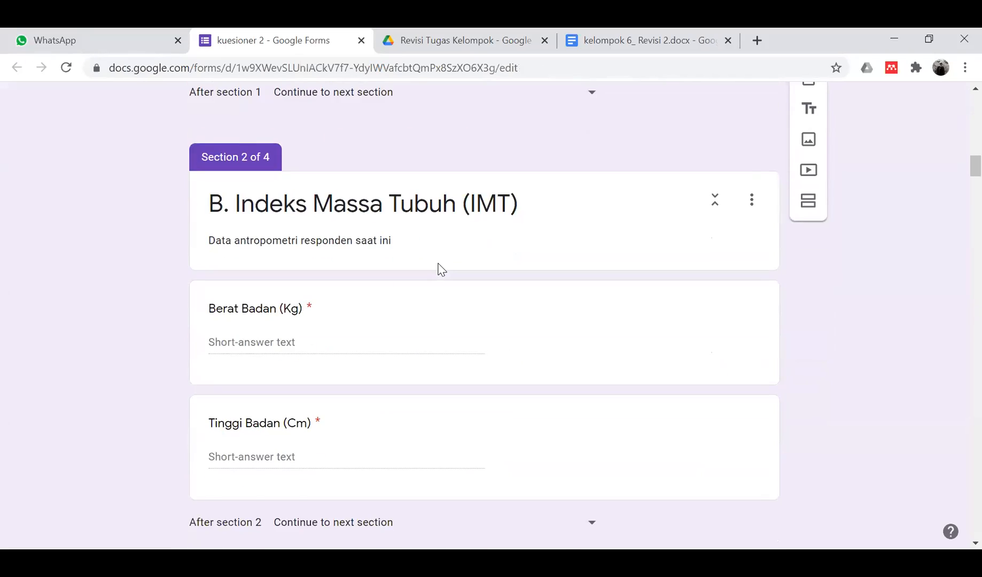
scroll(439, 264, "down", 15)
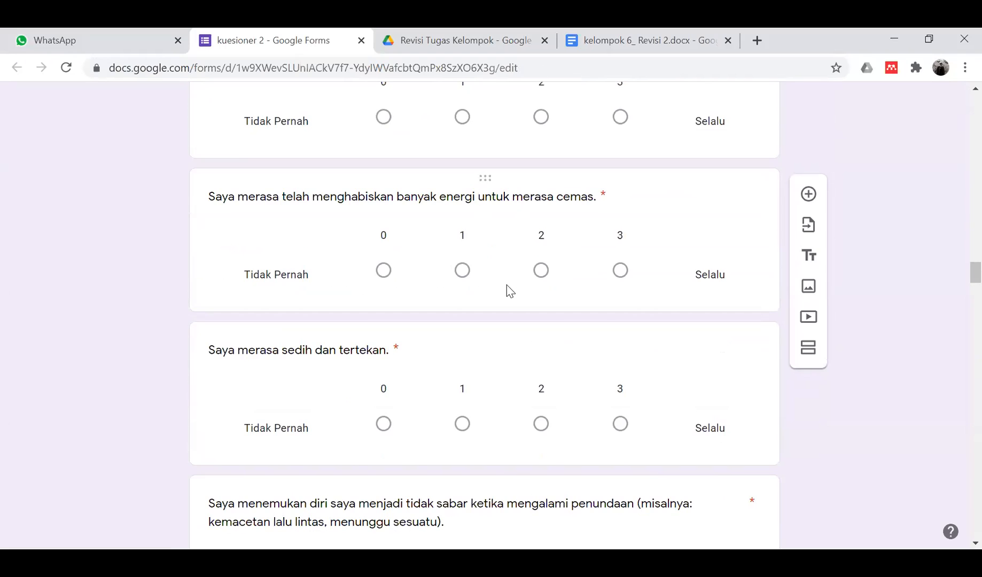
scroll(506, 289, "down", 15)
scroll(507, 289, "down", 9)
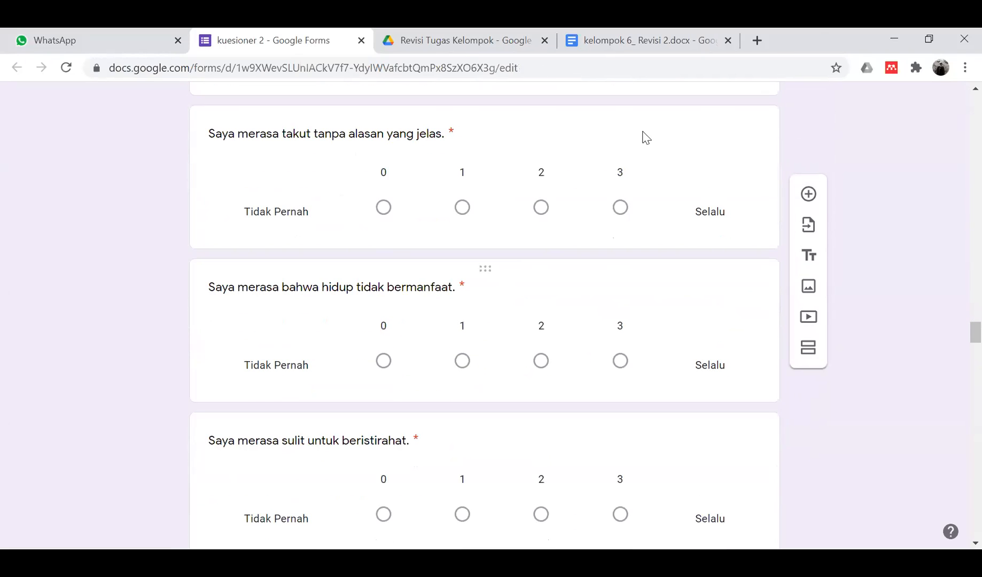
scroll(406, 260, "down", 20)
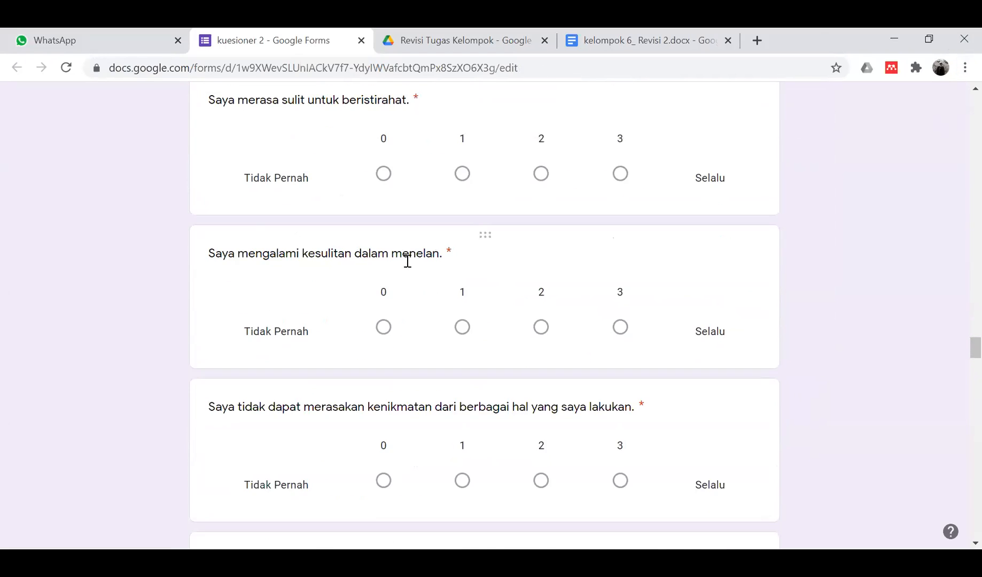
scroll(407, 261, "down", 20)
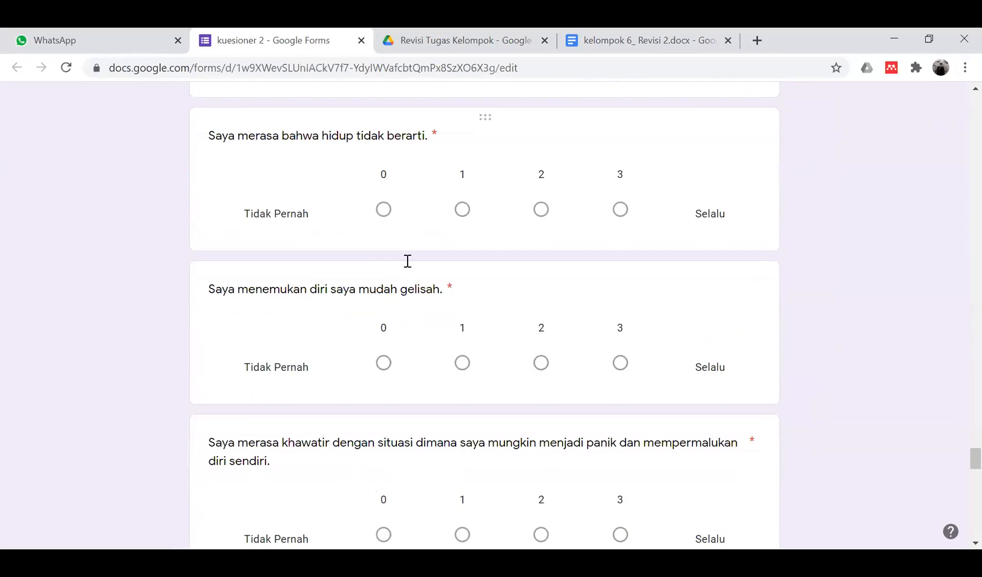
scroll(407, 260, "down", 1)
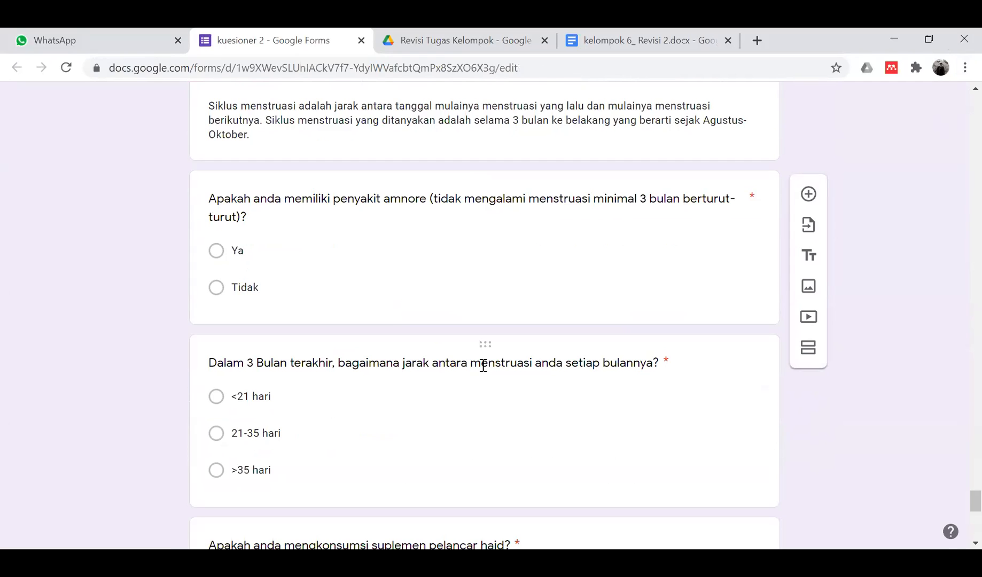
scroll(483, 366, "down", 1)
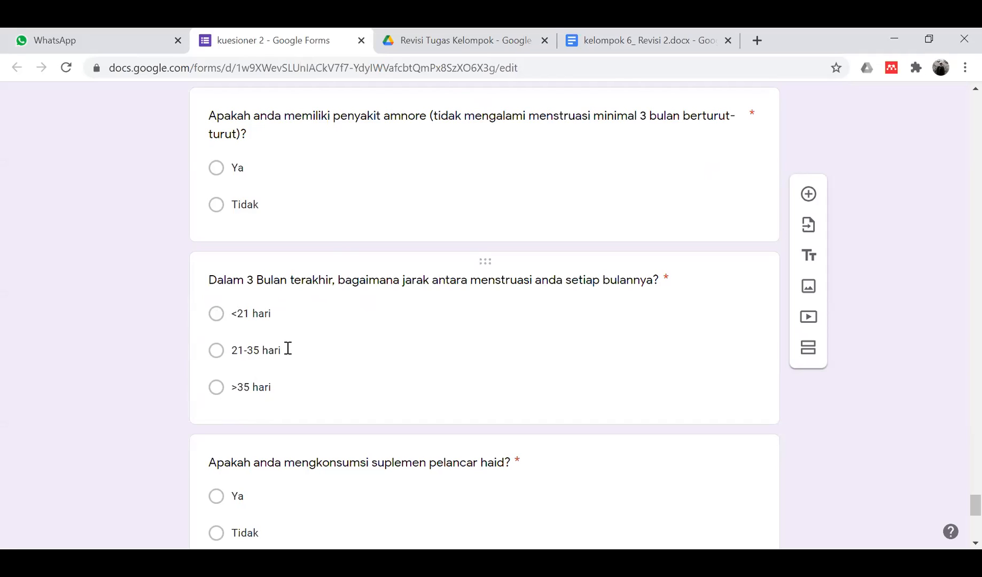
scroll(287, 349, "up", 1)
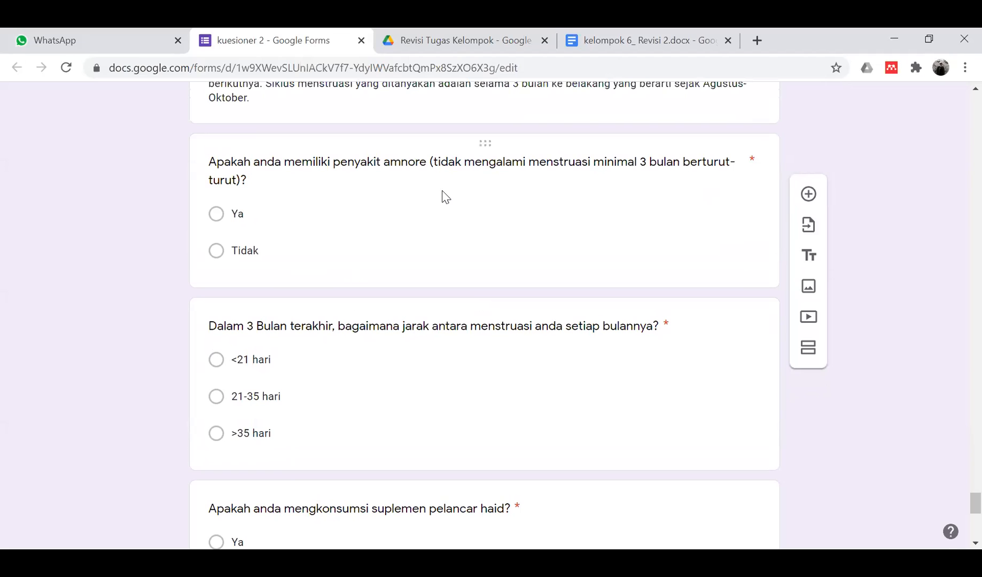
scroll(443, 196, "up", 4)
scroll(444, 196, "down", 8)
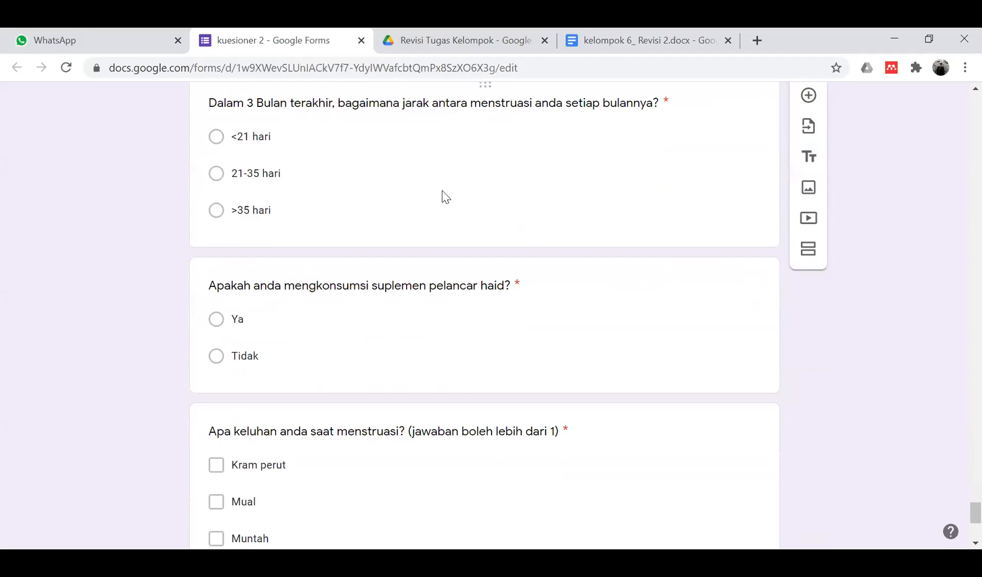
scroll(407, 291, "down", 3)
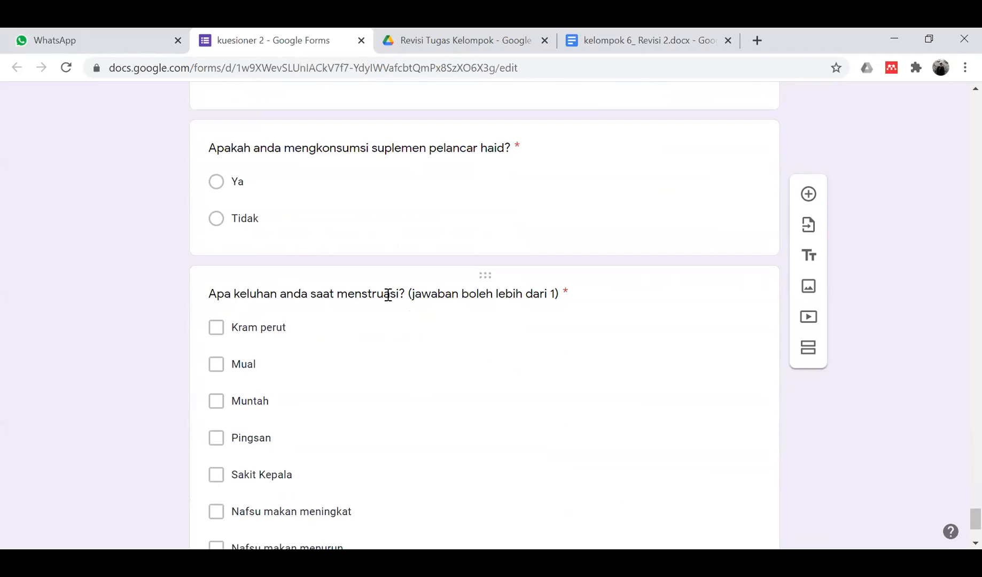
scroll(439, 295, "down", 3)
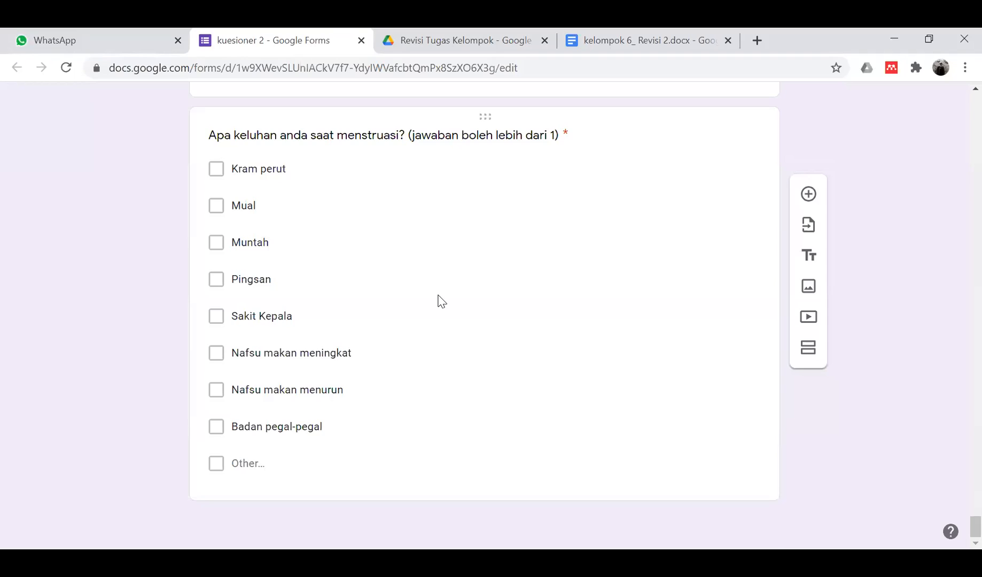
scroll(441, 301, "up", 20)
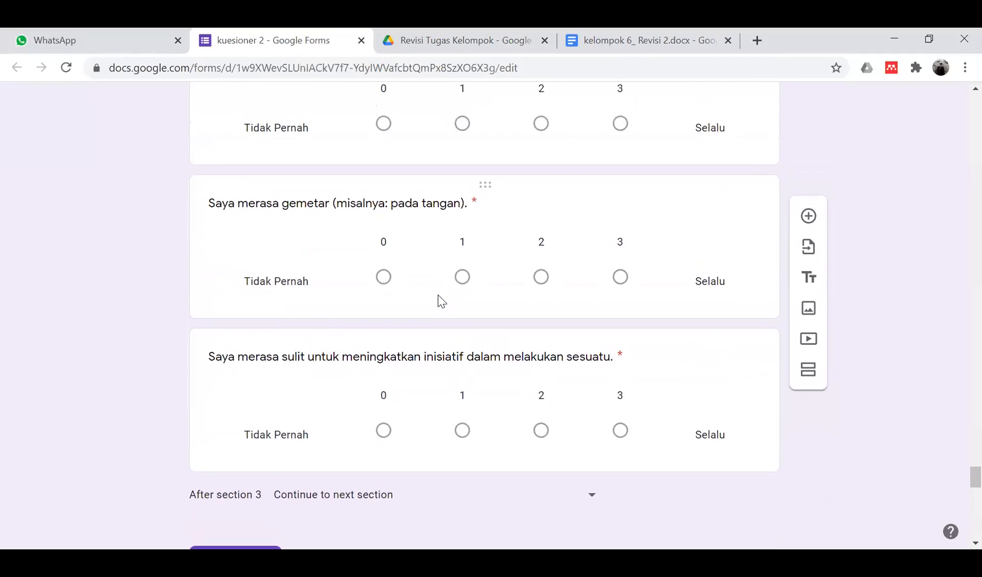
scroll(441, 301, "up", 20)
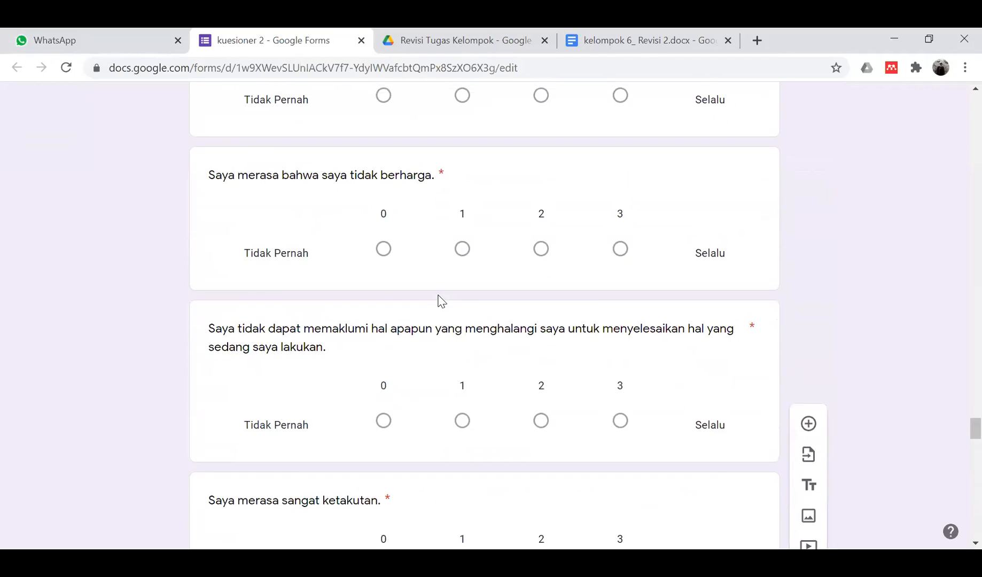
scroll(441, 301, "up", 20)
scroll(441, 301, "up", 20)
scroll(441, 300, "up", 20)
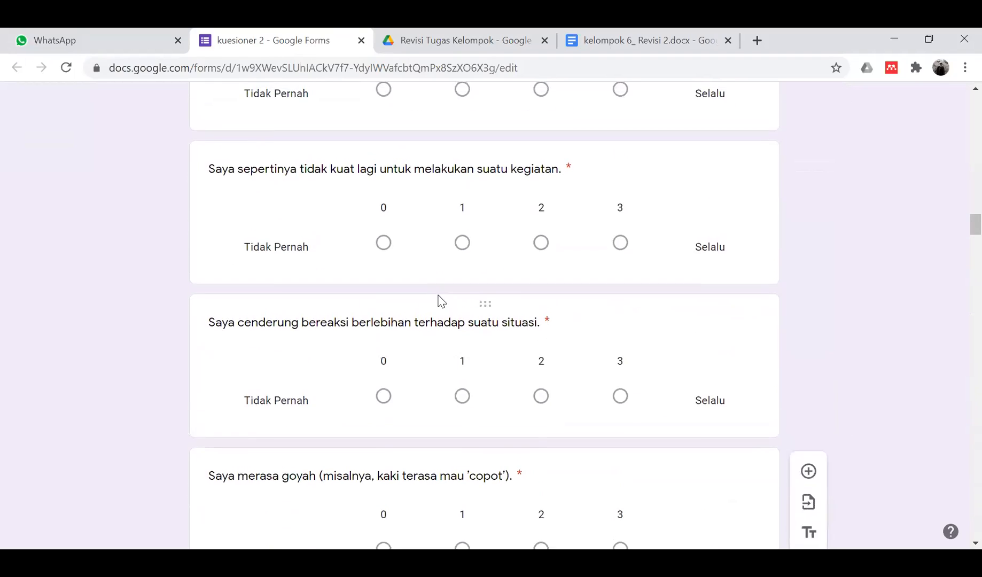
scroll(441, 301, "up", 20)
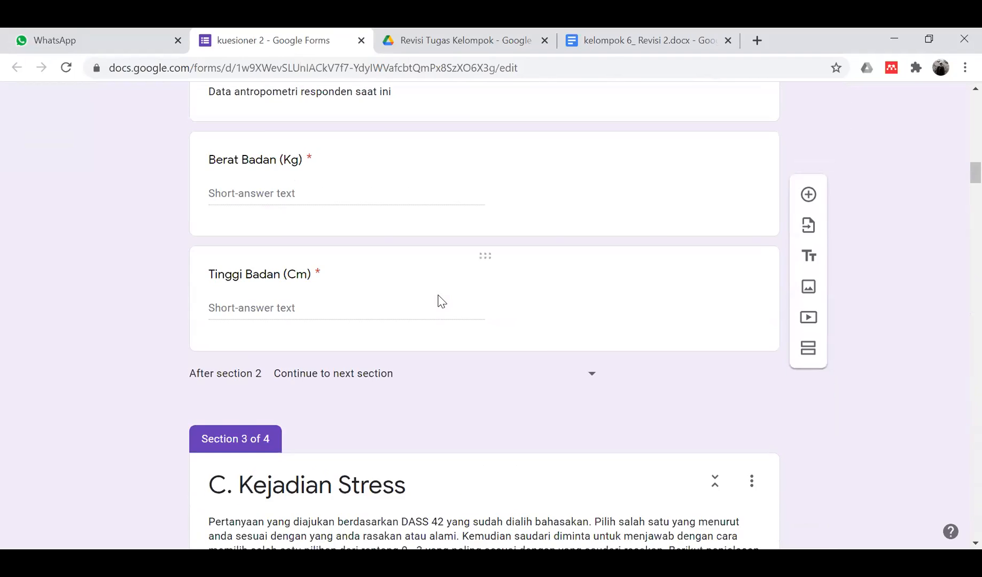
scroll(441, 301, "up", 10)
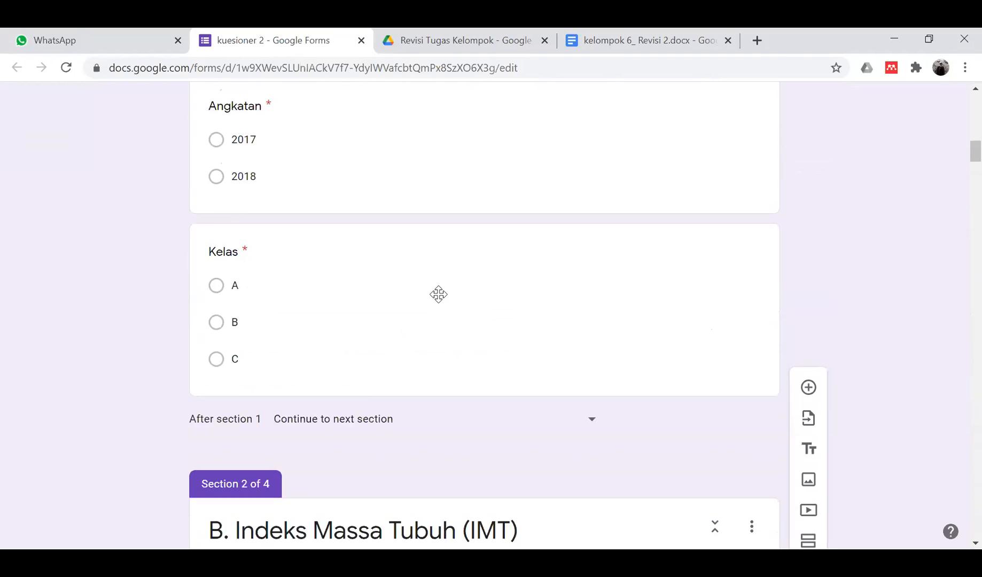
scroll(438, 295, "up", 15)
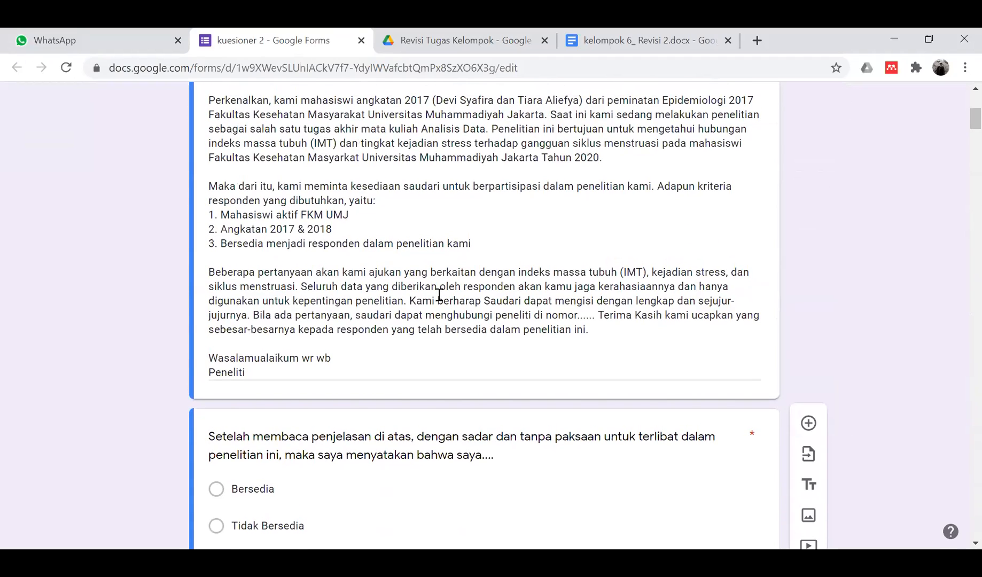
scroll(438, 294, "up", 5)
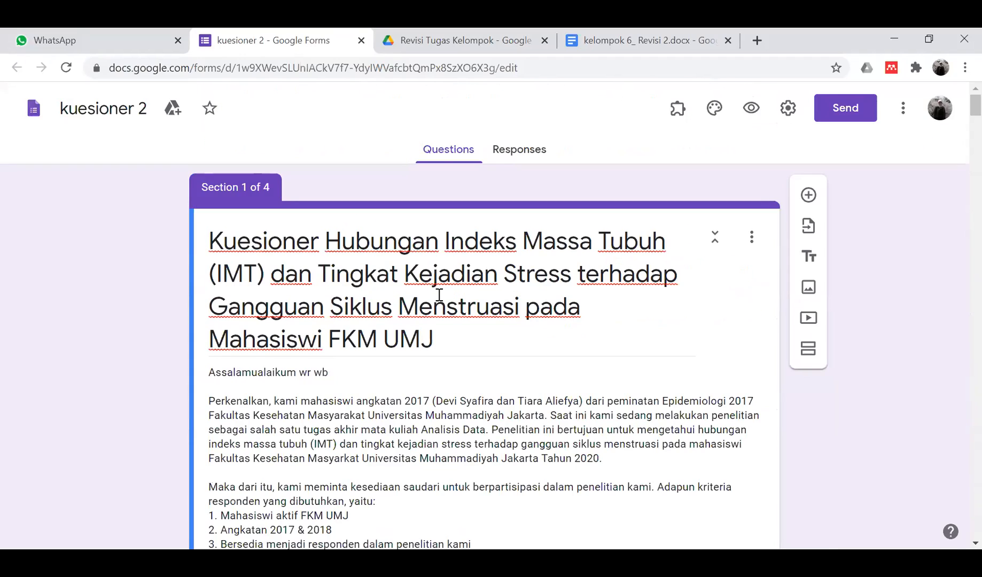
scroll(594, 290, "down", 15)
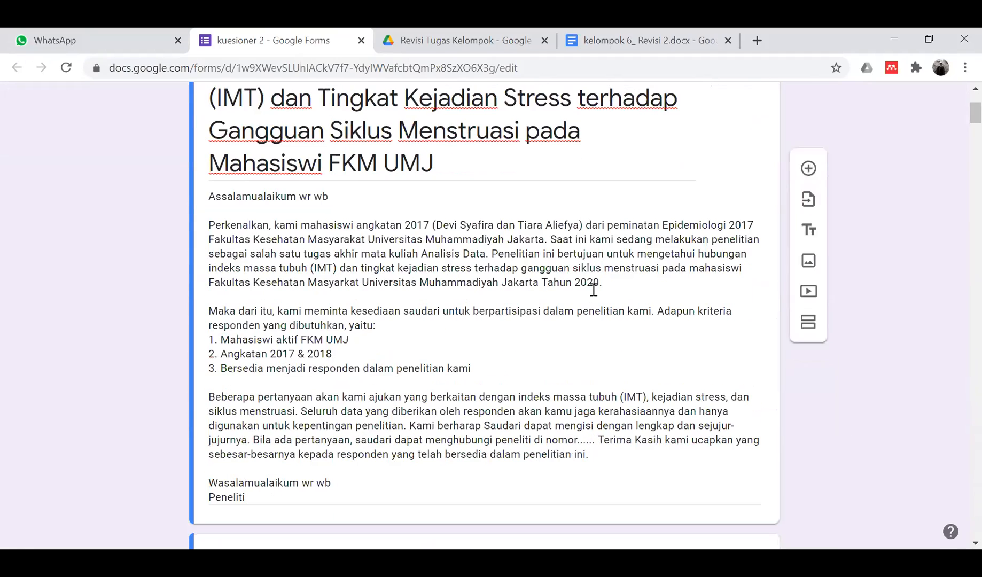
scroll(595, 293, "down", 10)
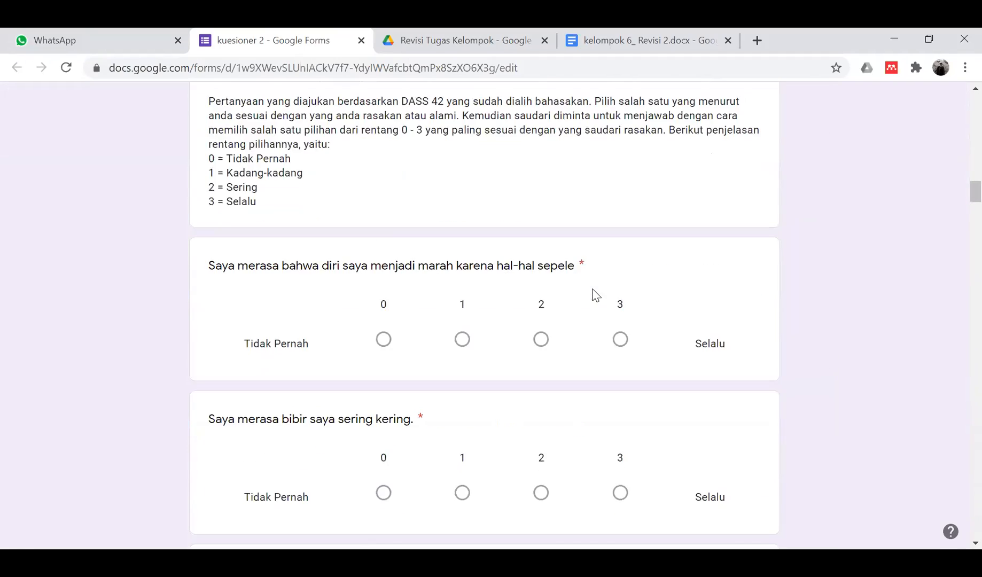
left_click(437, 36)
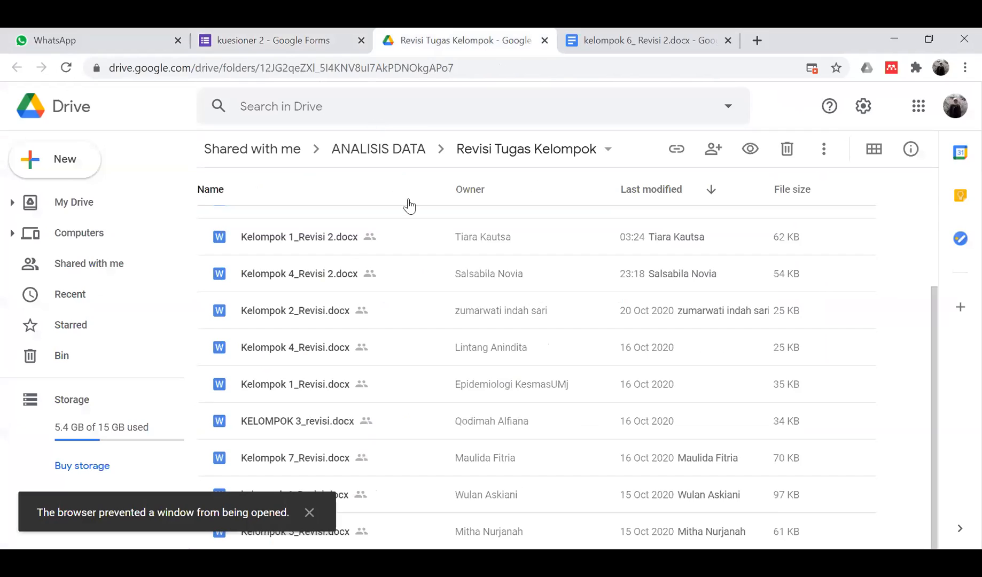
double_click(327, 237)
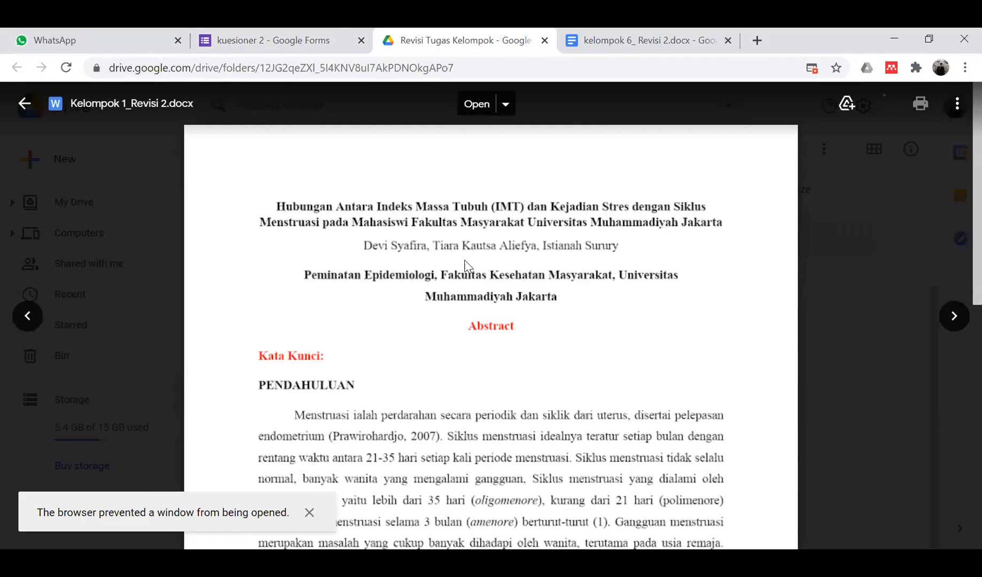
scroll(563, 320, "down", 10)
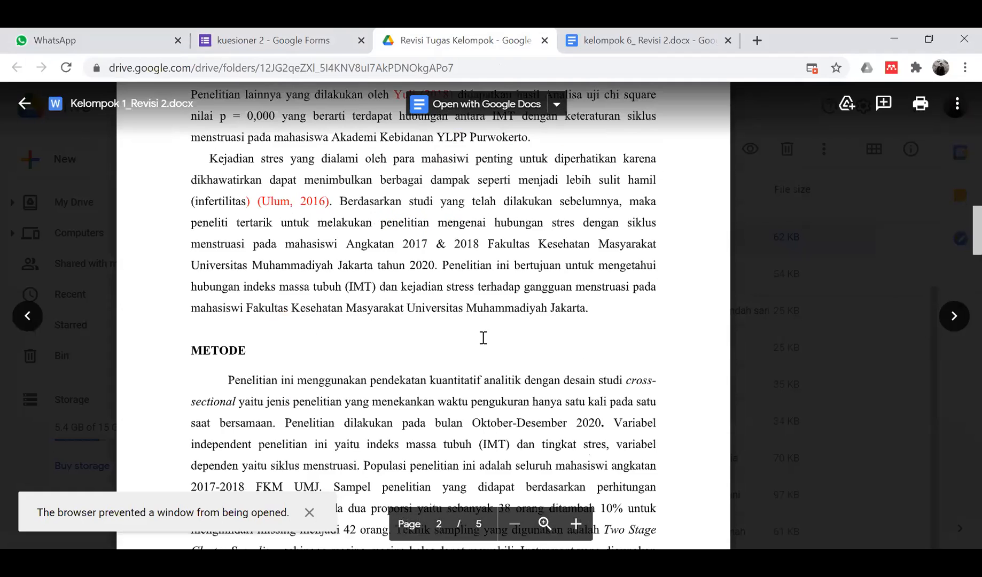
scroll(483, 337, "down", 10)
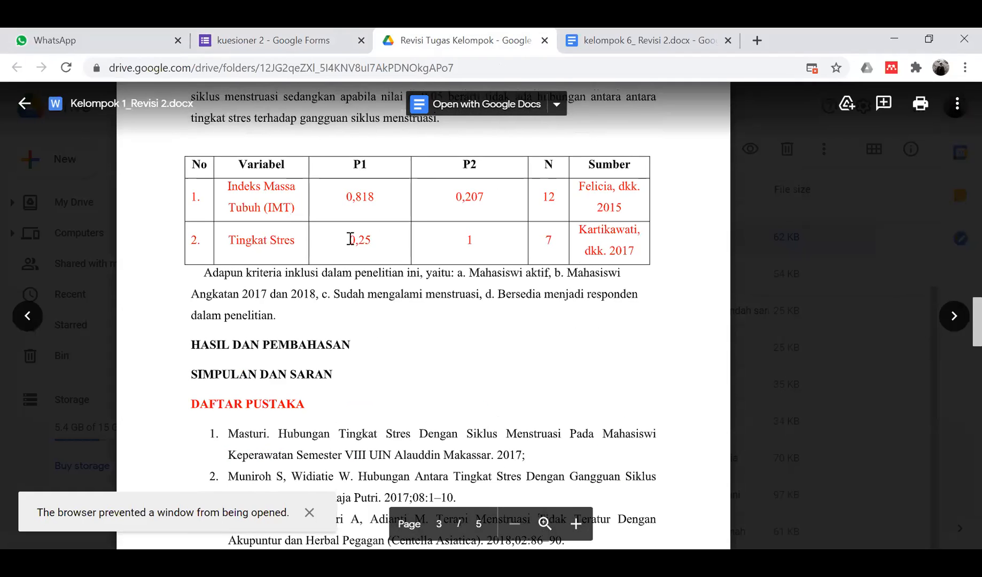
scroll(422, 331, "down", 5)
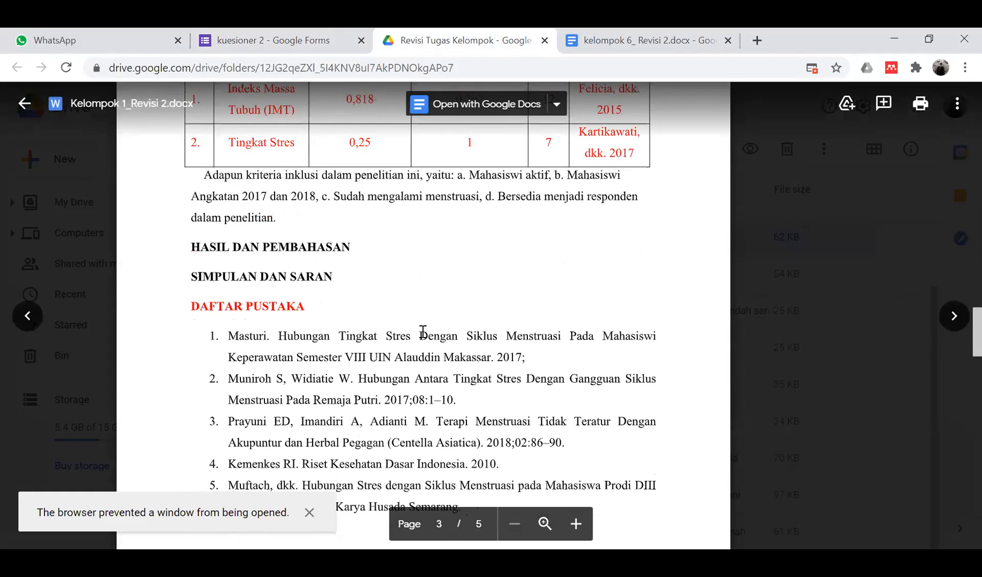
scroll(422, 332, "up", 3)
scroll(422, 332, "down", 15)
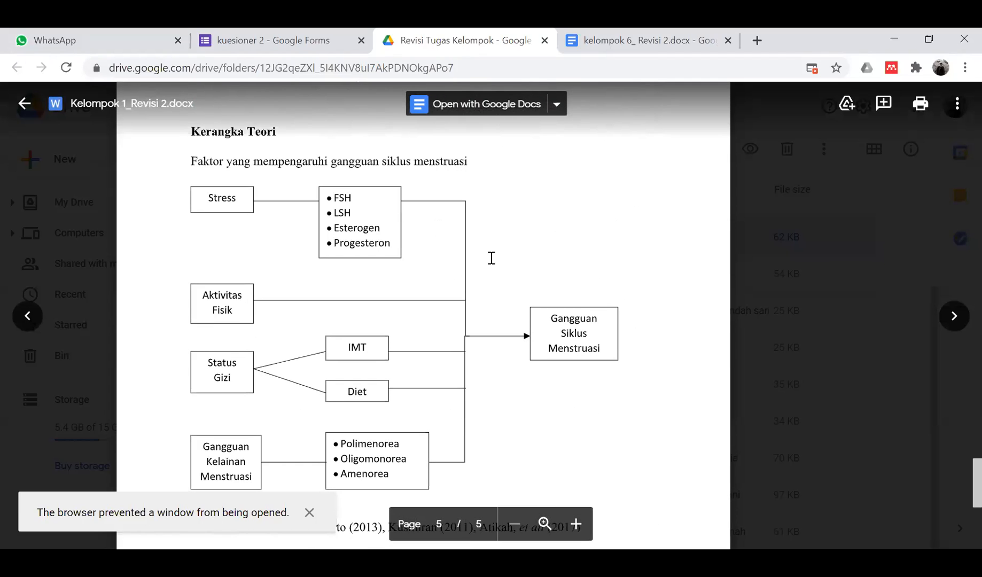
scroll(491, 258, "down", 2)
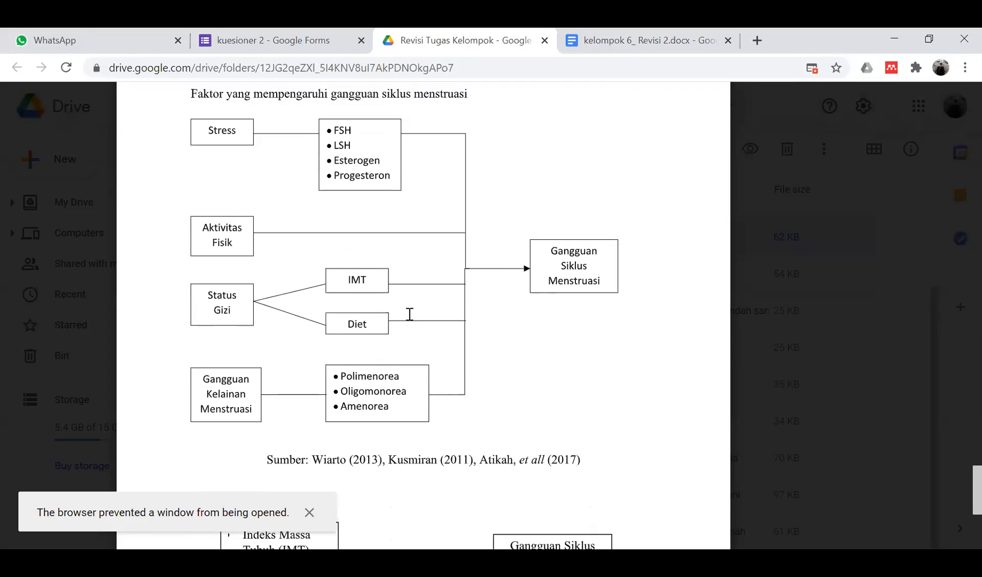
scroll(517, 400, "down", 4)
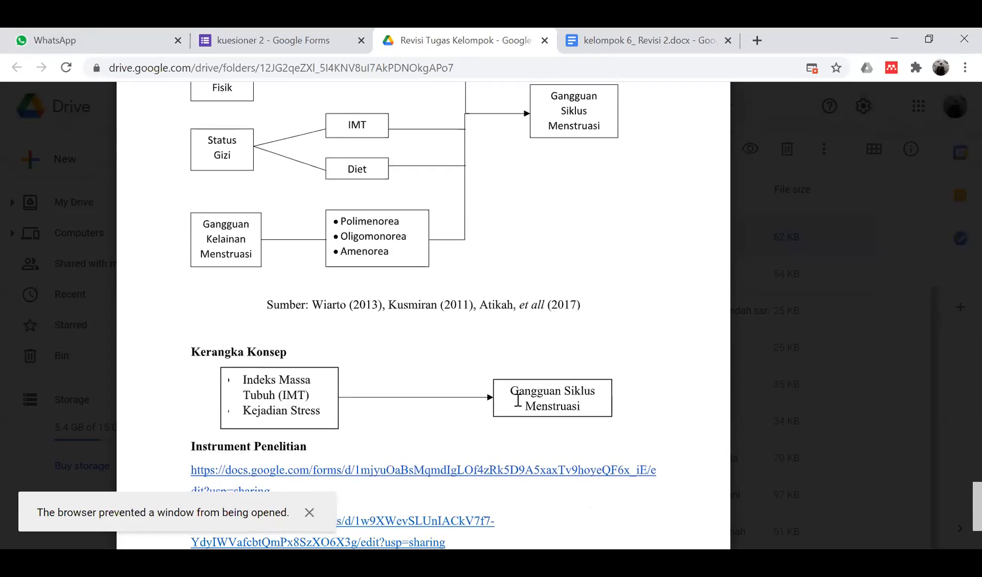
scroll(518, 400, "up", 2)
scroll(517, 400, "down", 2)
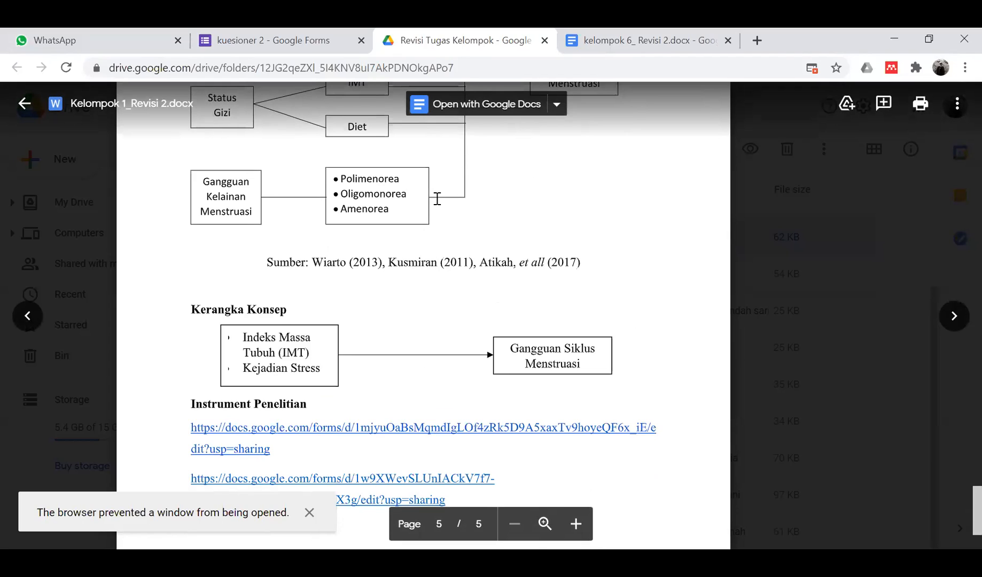
scroll(448, 272, "down", 3)
scroll(448, 273, "up", 19)
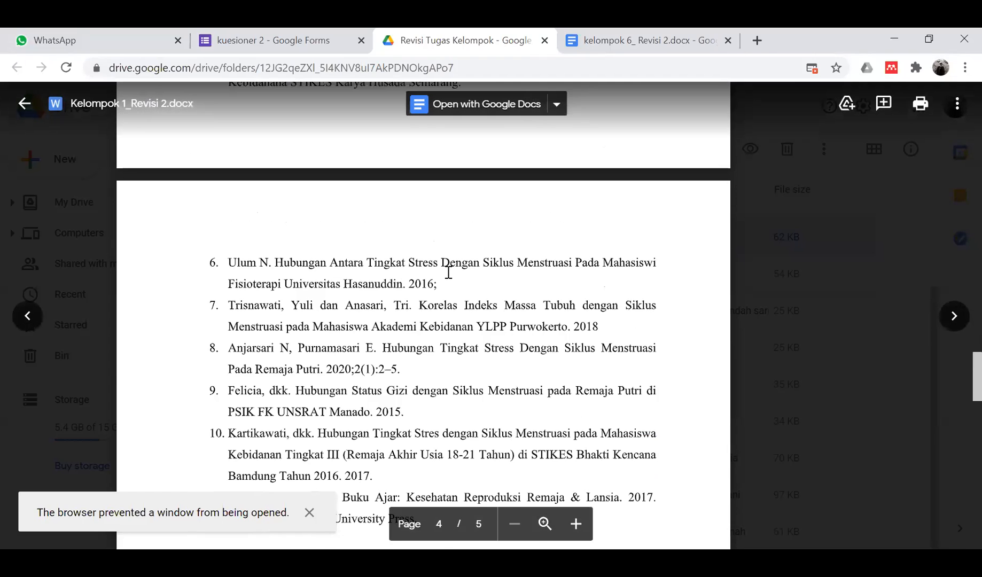
scroll(448, 272, "up", 20)
left_click(23, 105)
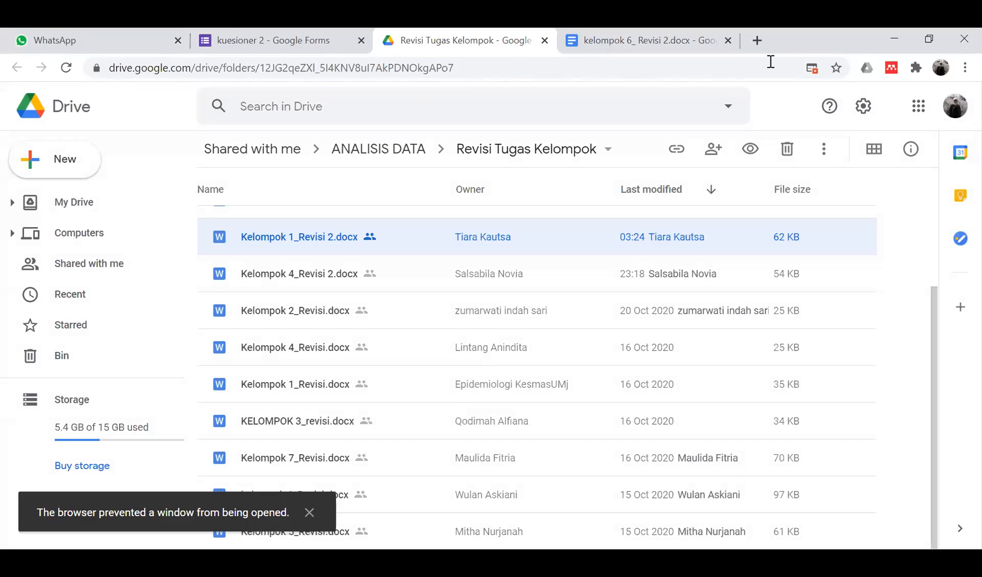
- Search Google in a new tab for 'jenis makanan yang mempengaruhi siklus menstruasi' and browse the results
left_click(757, 42)
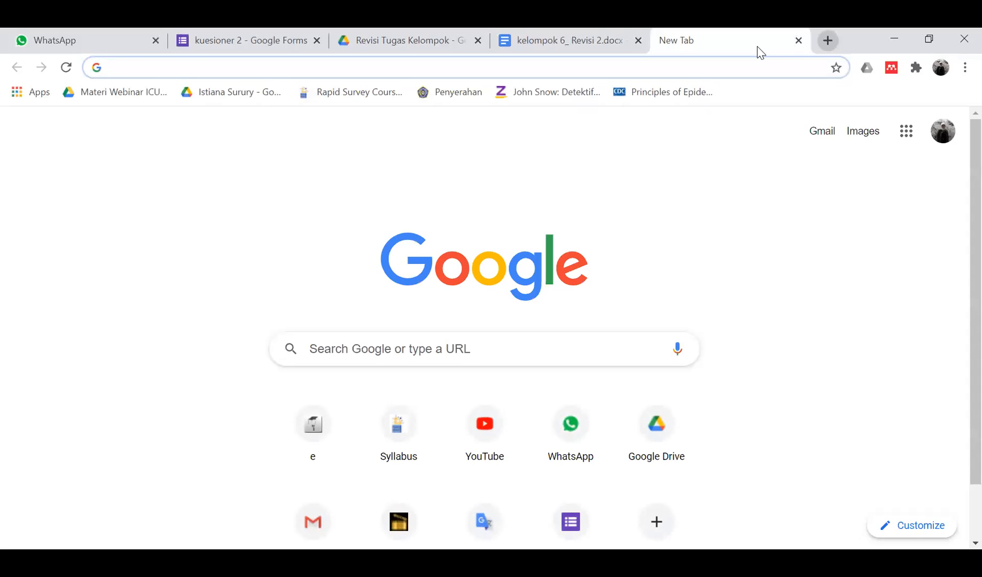
type("jenis maknan")
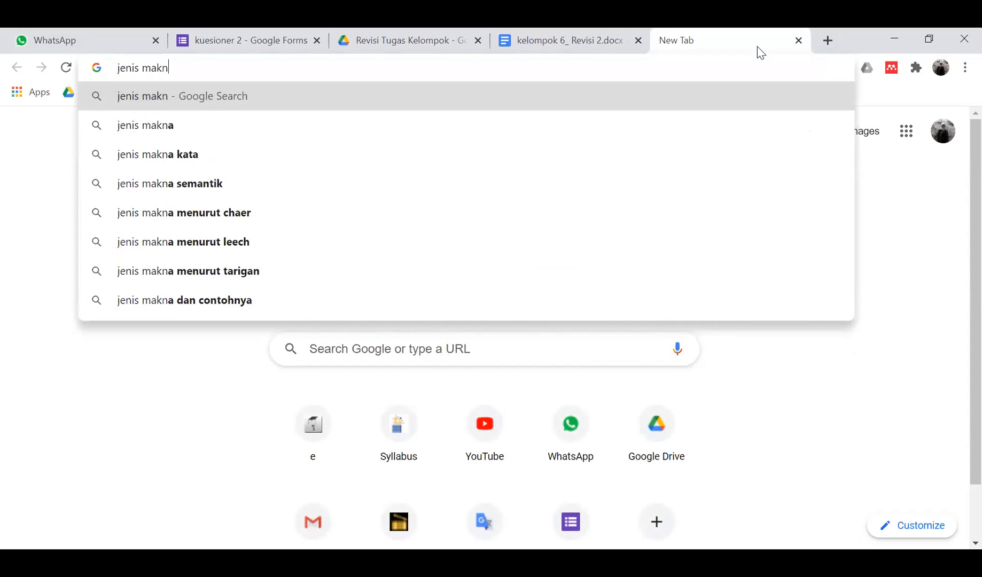
key("BackSpace")
key("BackSpace")
key("BackSpace")
key("BackSpace")
type("anan yang mem")
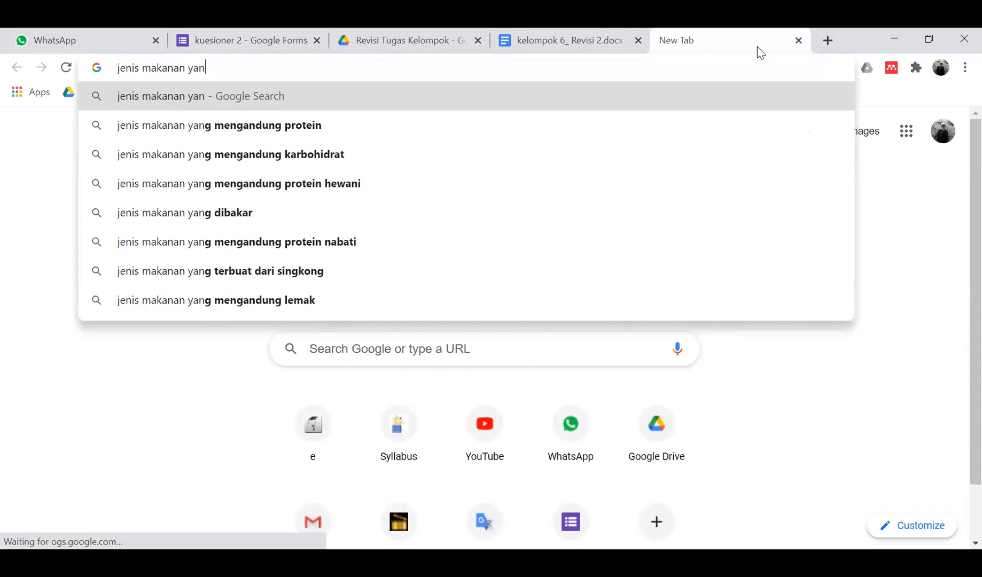
type("pe")
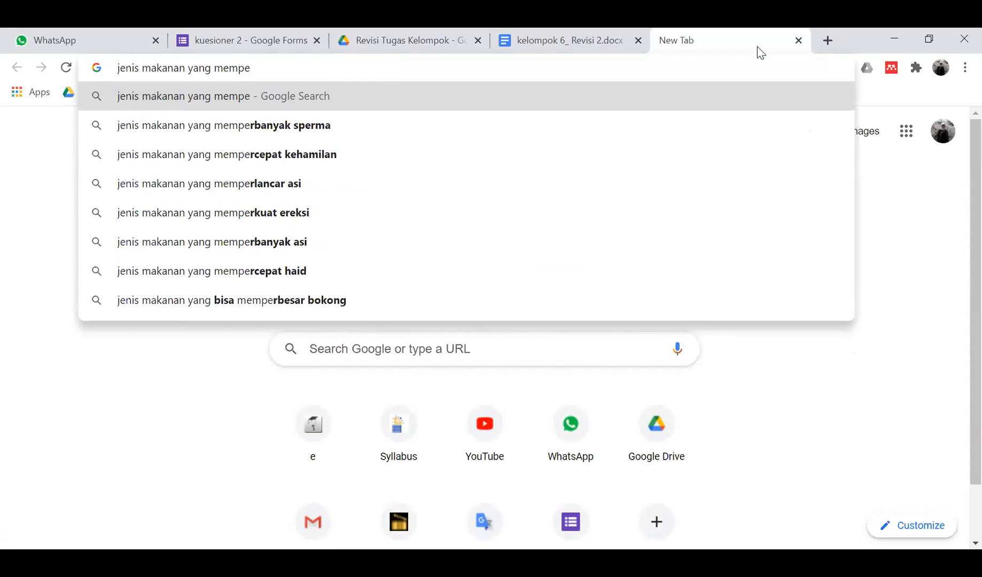
type("ngaruhi siklus menstrua")
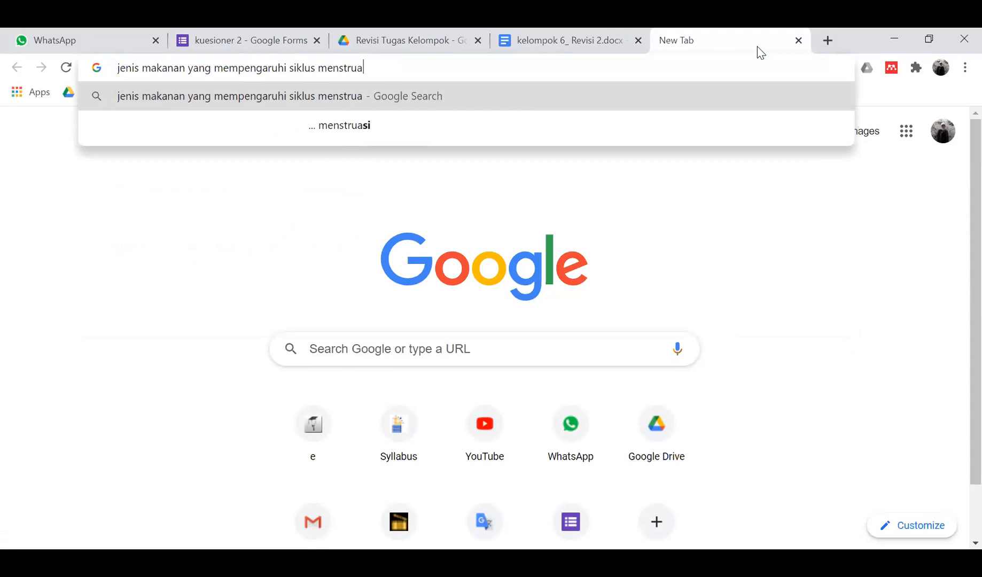
type("si")
key("Return")
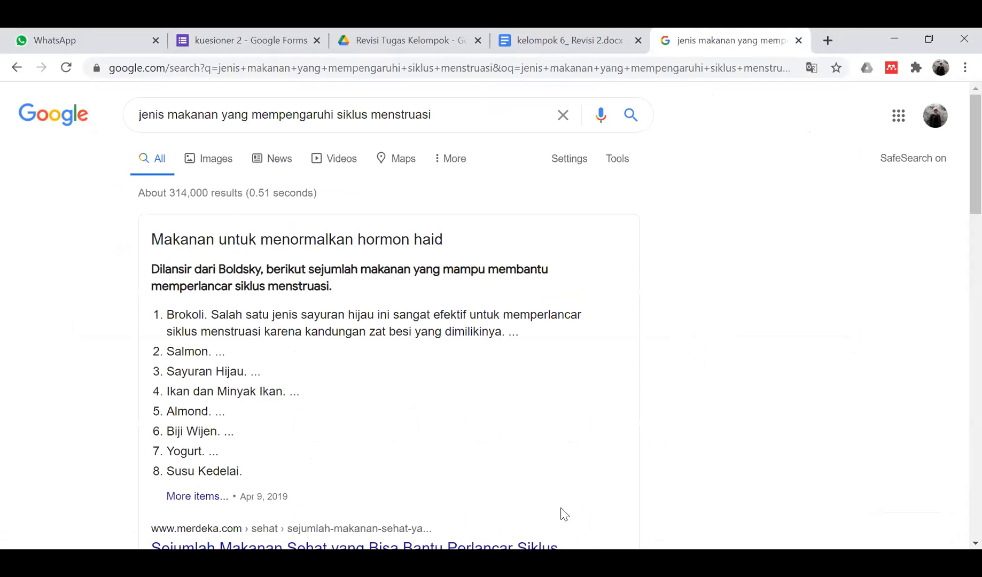
scroll(732, 274, "down", 2)
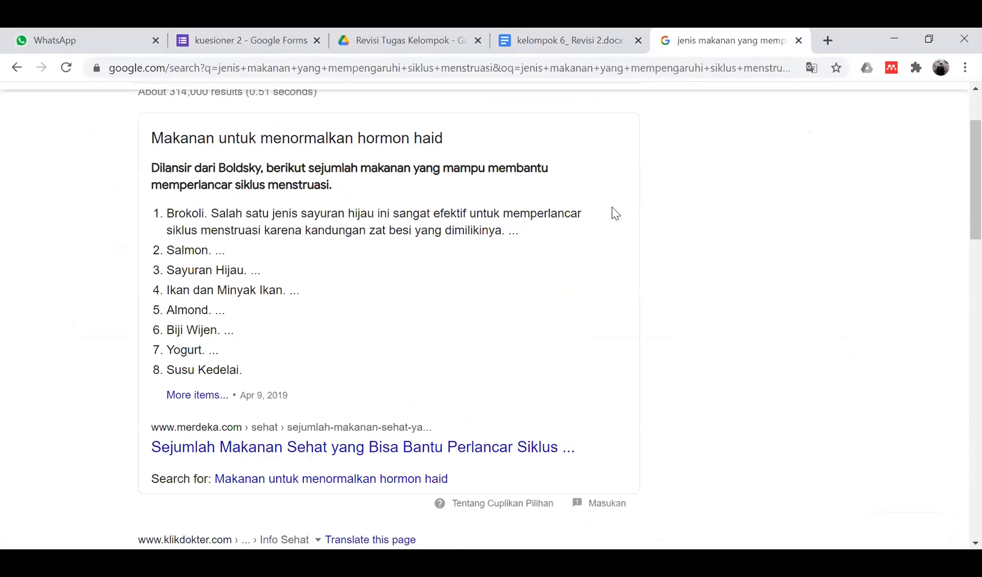
scroll(593, 215, "down", 4)
scroll(596, 217, "down", 2)
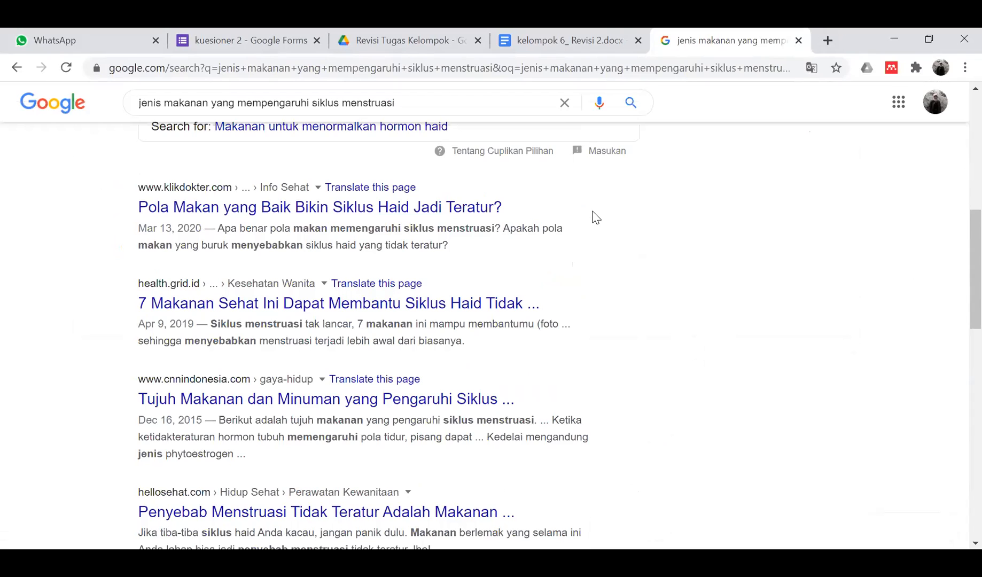
scroll(531, 348, "down", 1)
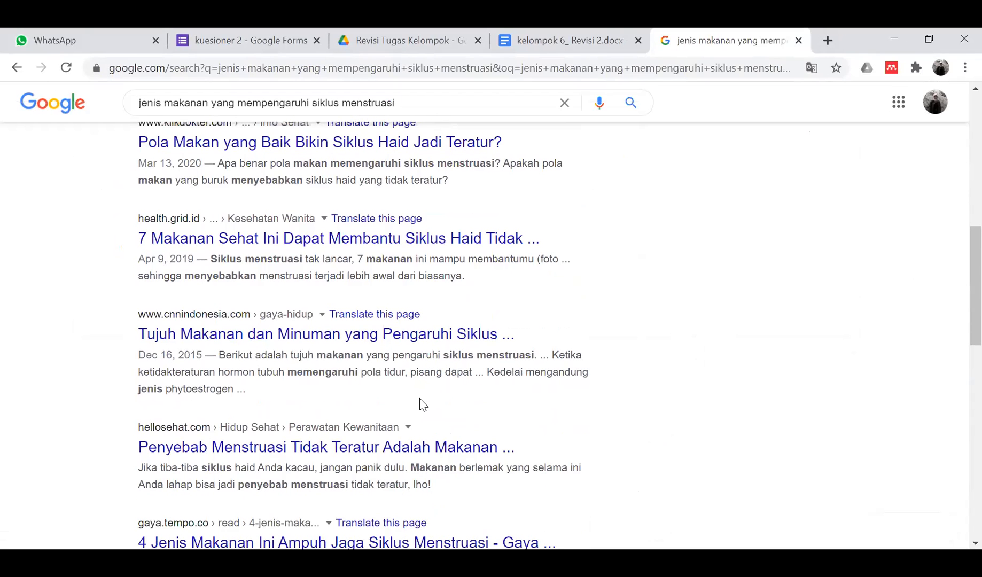
scroll(422, 404, "down", 3)
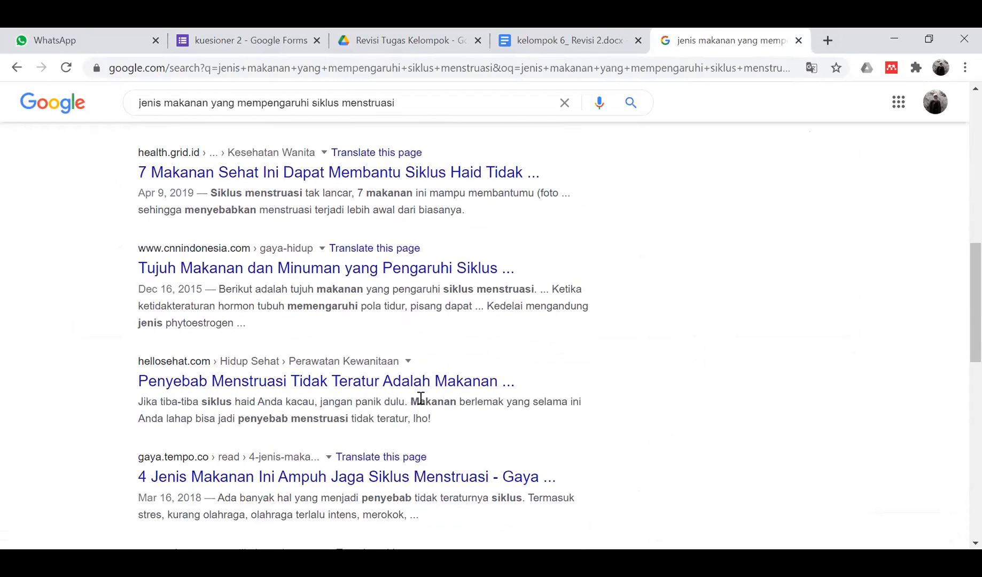
scroll(421, 401, "down", 5)
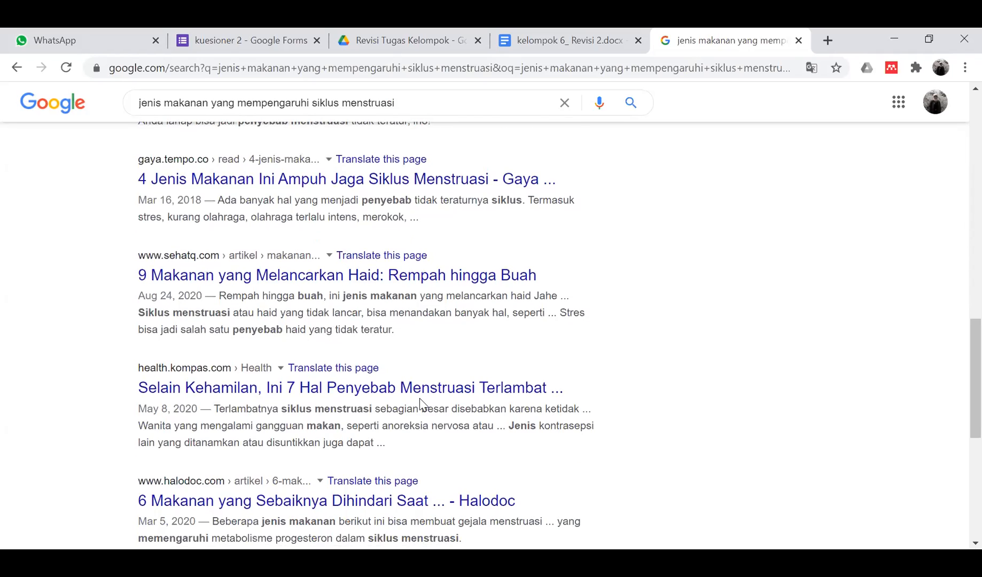
scroll(412, 310, "up", 18)
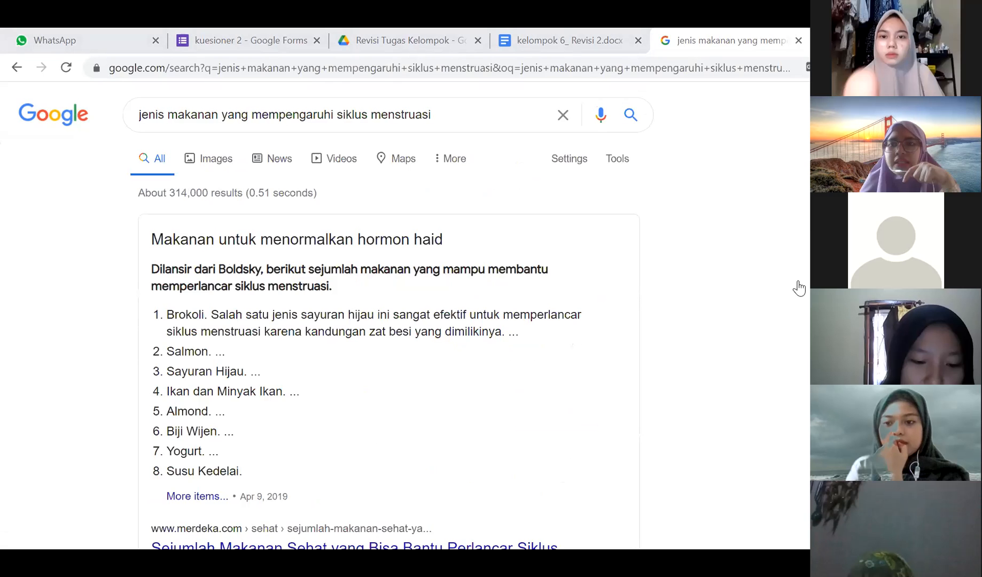
- Close the kuesioner 2 form tab and scroll the WhatsApp chat to the groups' form links
left_click(245, 40)
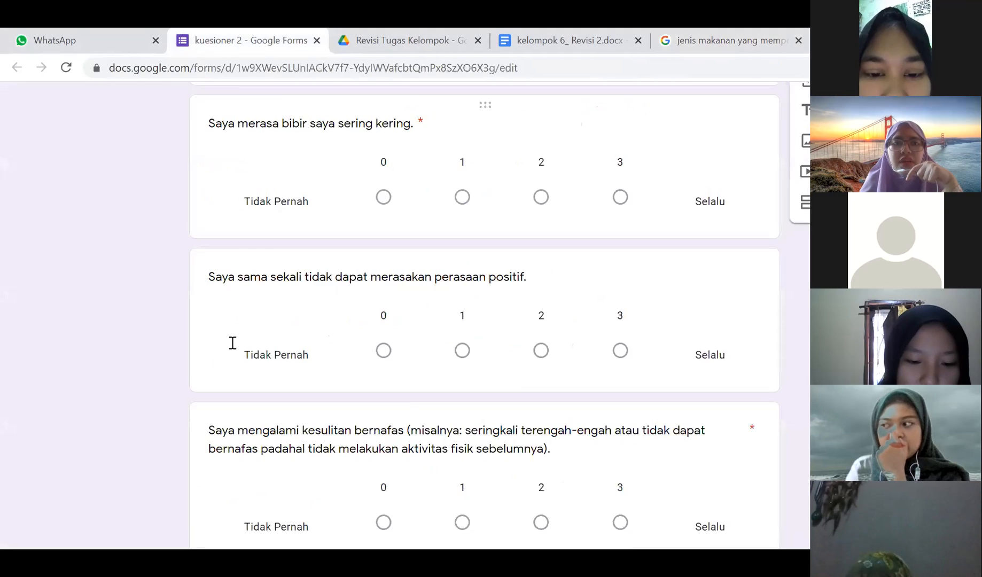
scroll(232, 343, "down", 20)
scroll(232, 343, "down", 5)
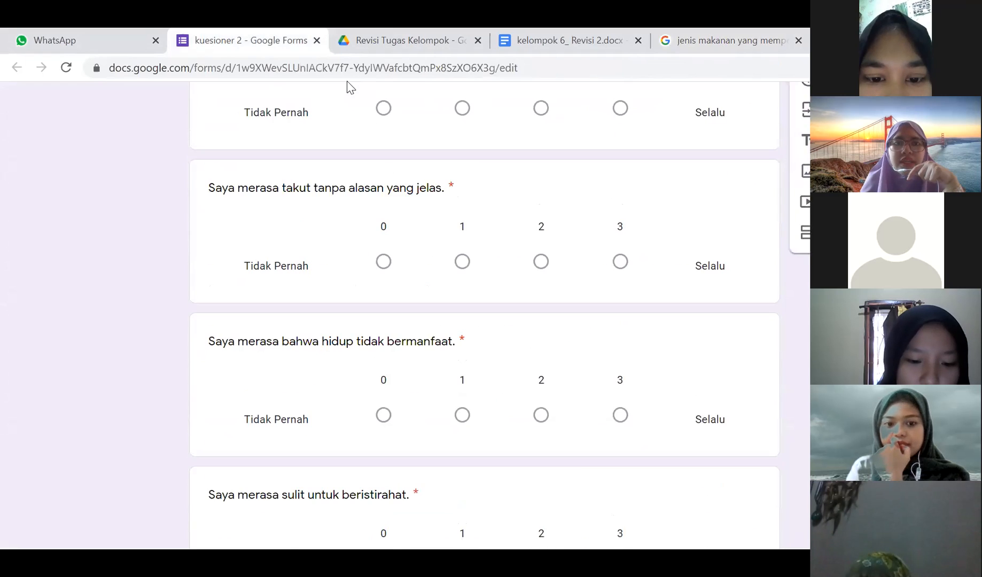
left_click(315, 41)
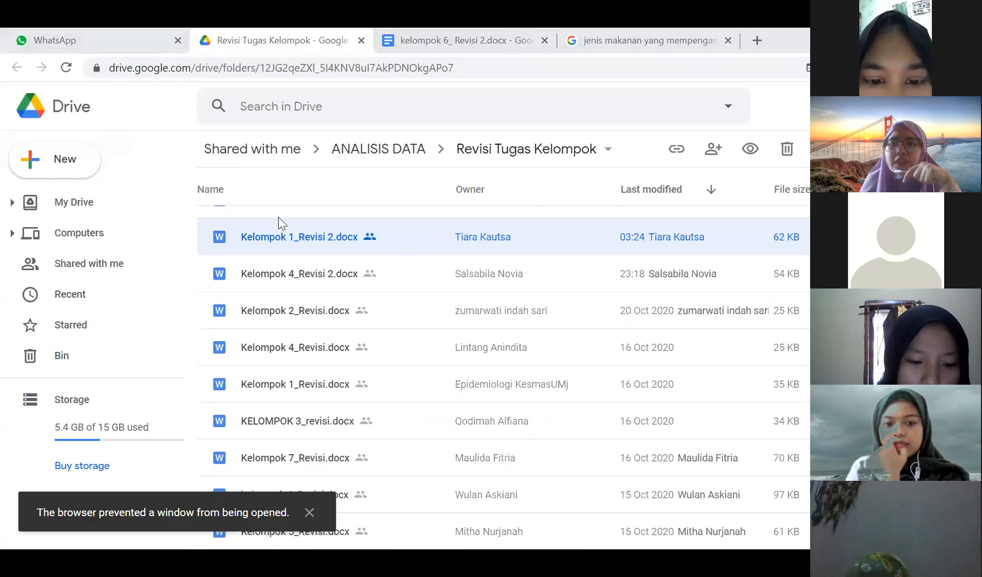
left_click(153, 34)
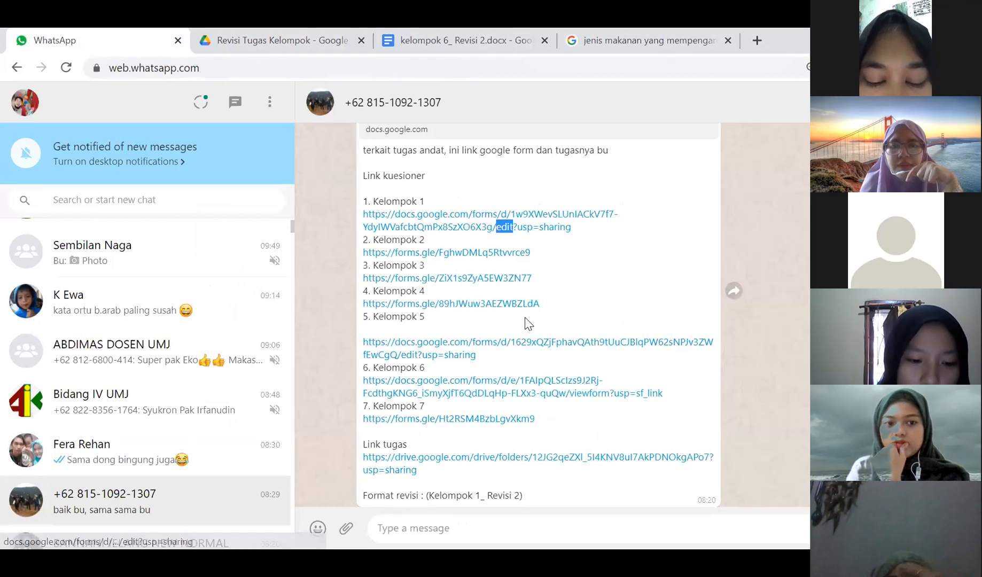
scroll(467, 405, "down", 2)
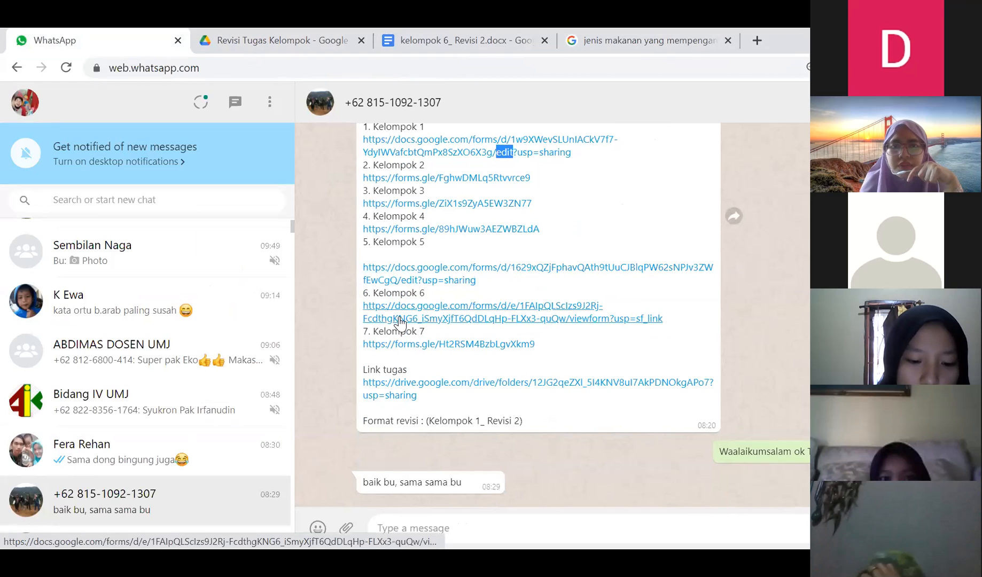
left_click(384, 344)
- Open the gadget-and-sleep questionnaire link and reload it as the editable form
left_click(385, 345)
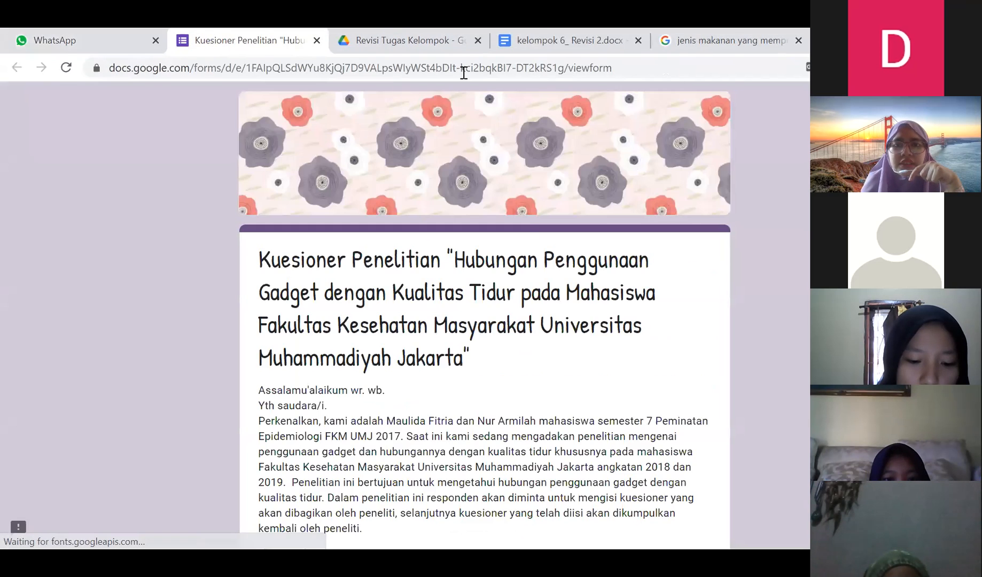
scroll(512, 255, "down", 8)
scroll(512, 255, "up", 8)
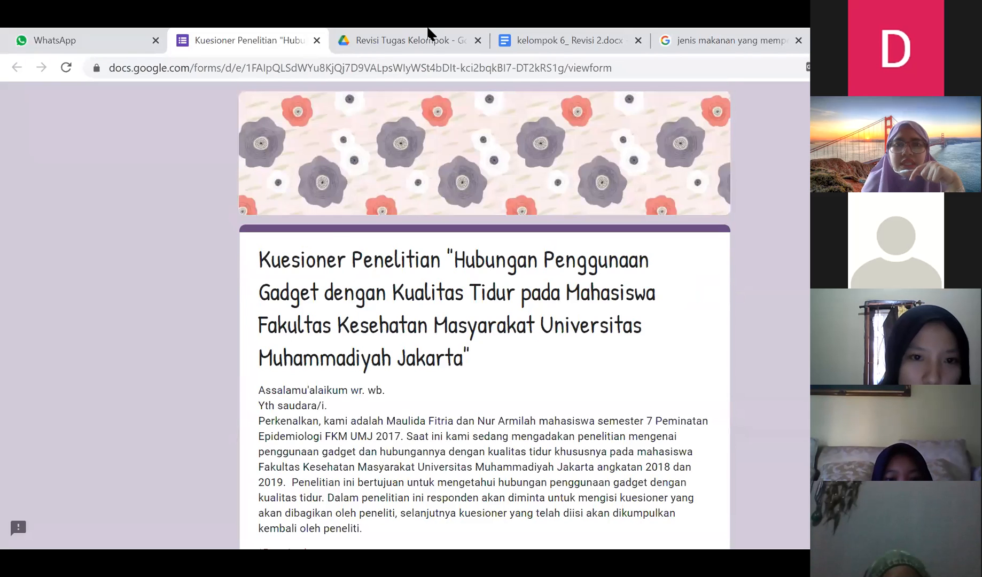
scroll(283, 407, "down", 3)
scroll(284, 407, "down", 4)
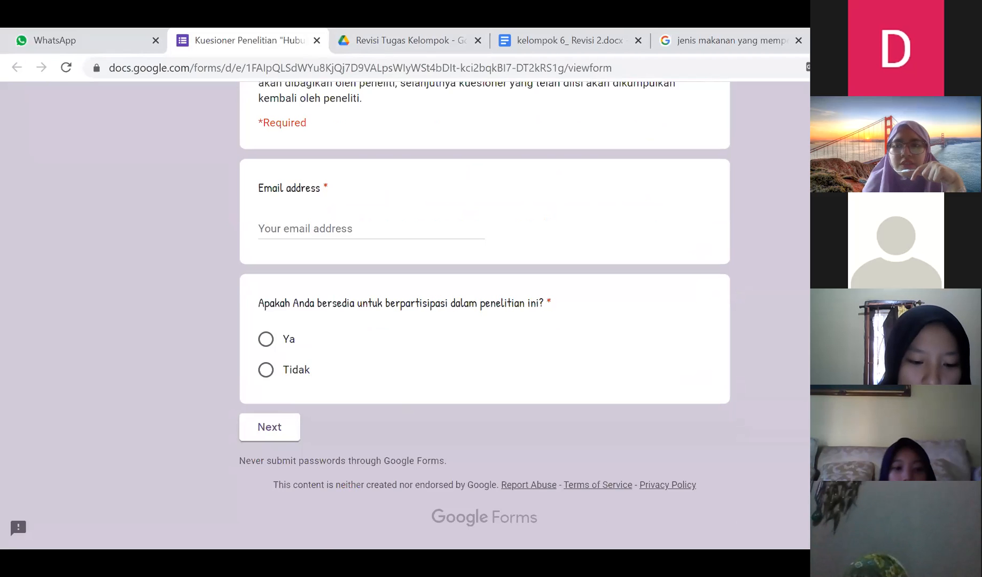
key("F5")
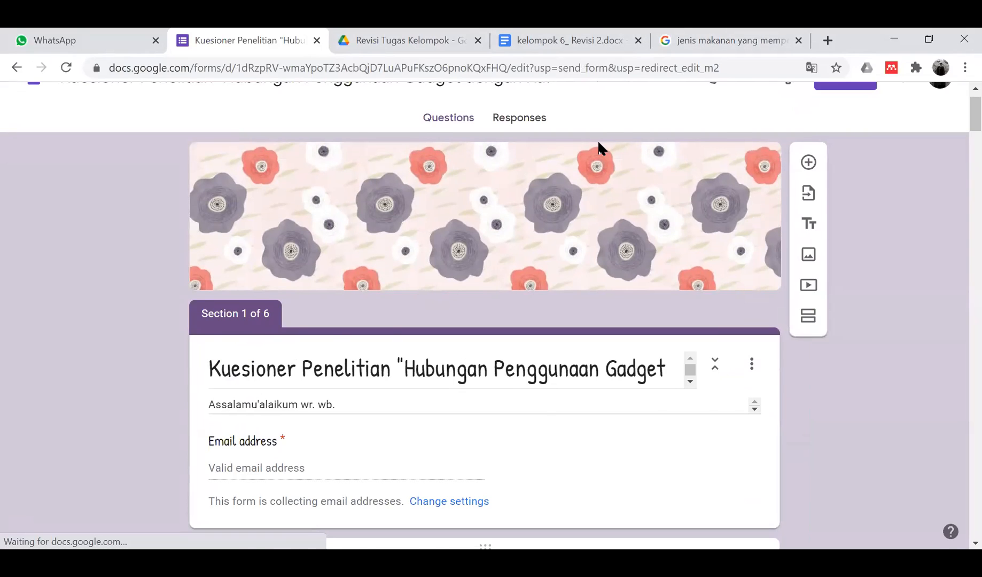
- Review the form title and description, leaving both unchanged
scroll(522, 232, "down", 3)
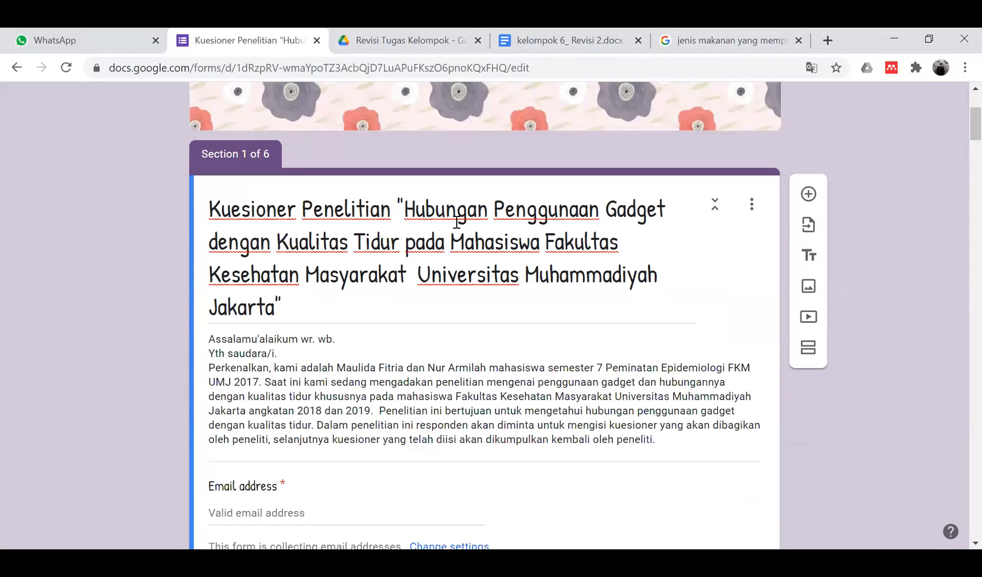
triple_click(390, 256)
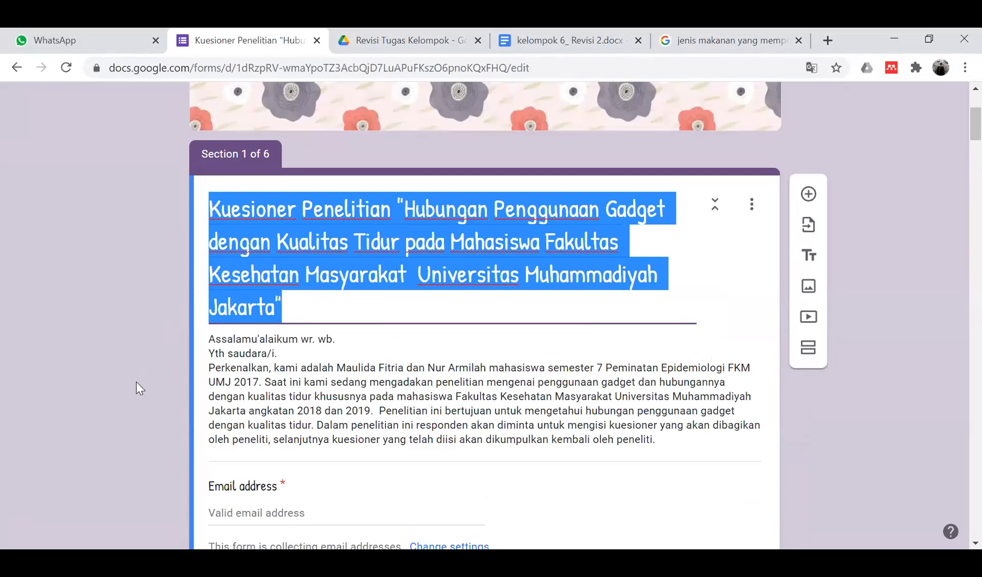
scroll(146, 307, "down", 5)
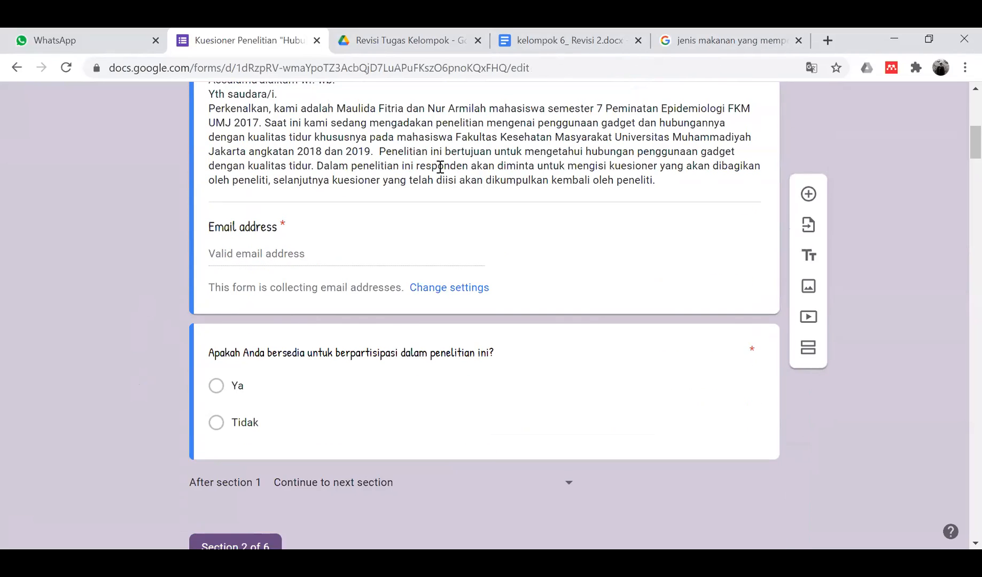
triple_click(440, 167)
left_click(135, 341)
scroll(135, 341, "down", 3)
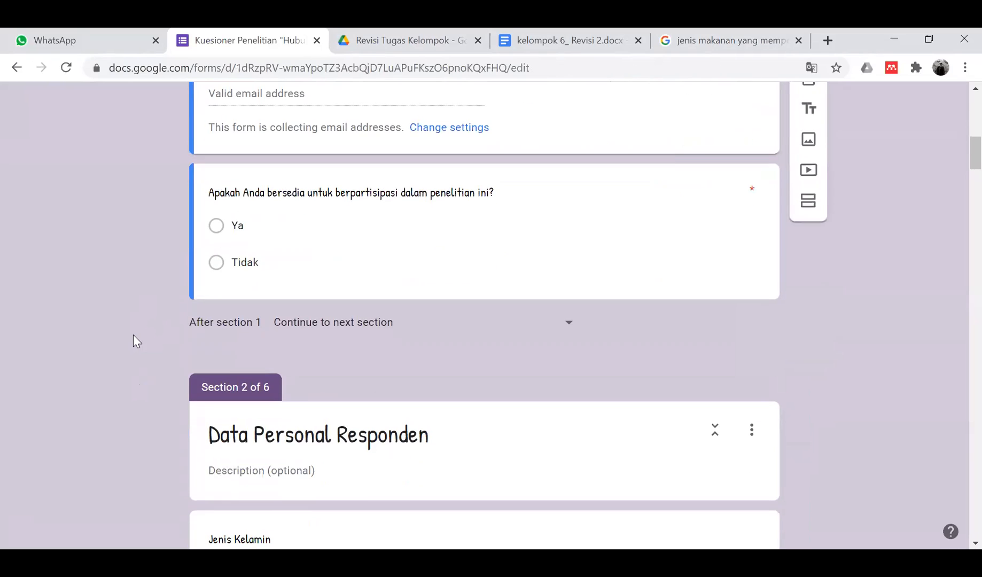
scroll(346, 250, "down", 5)
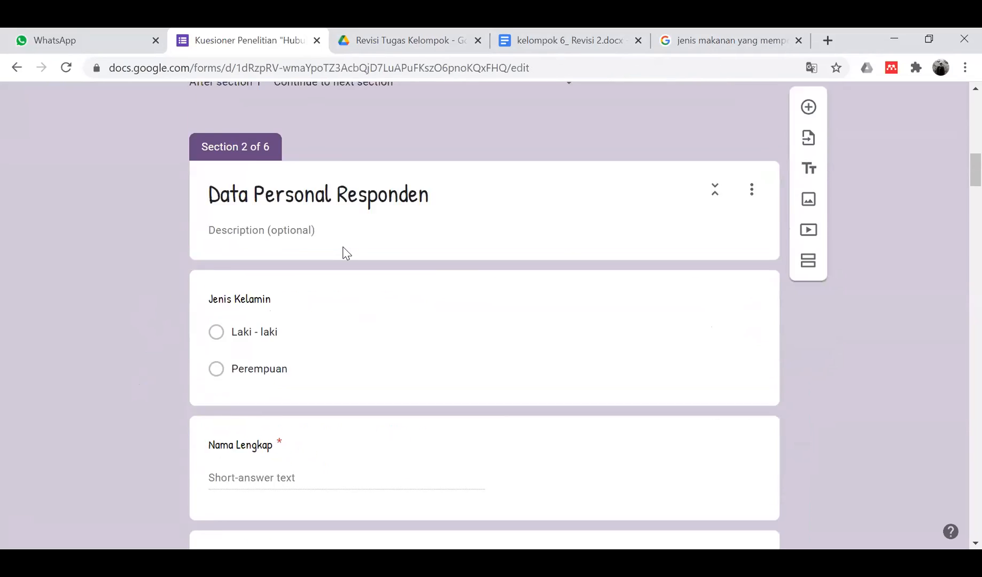
scroll(372, 238, "down", 3)
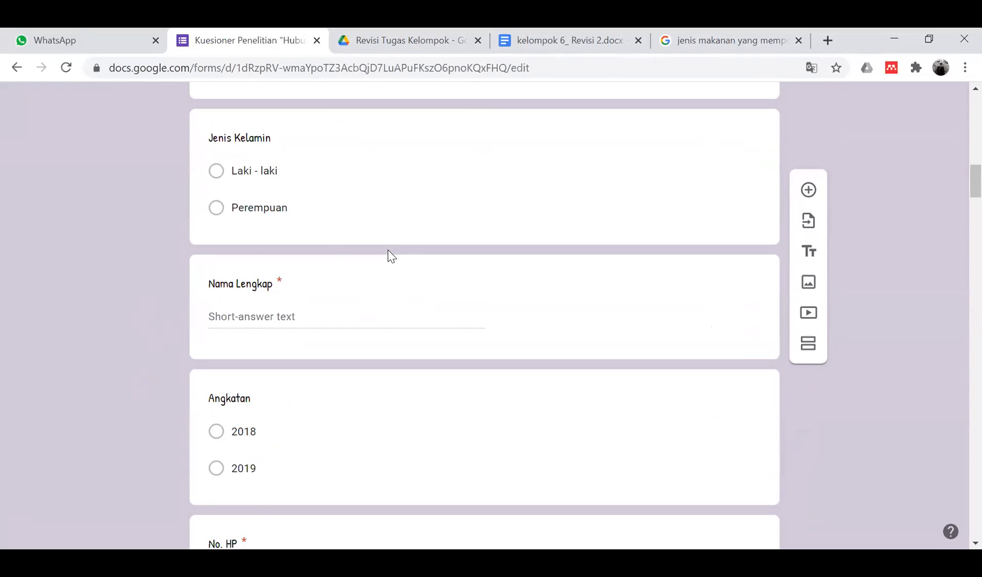
scroll(335, 227, "up", 10)
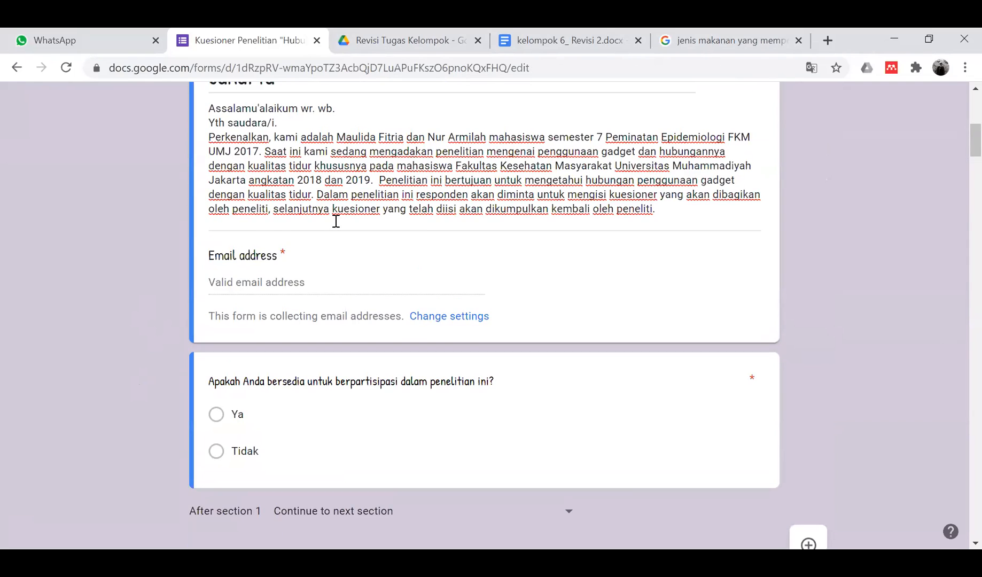
scroll(336, 227, "down", 8)
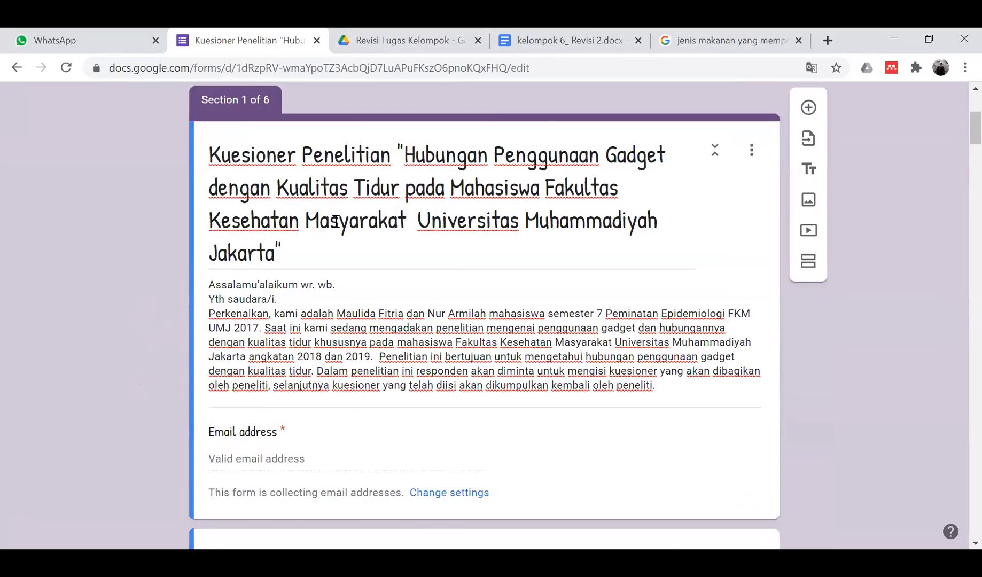
scroll(395, 235, "down", 2)
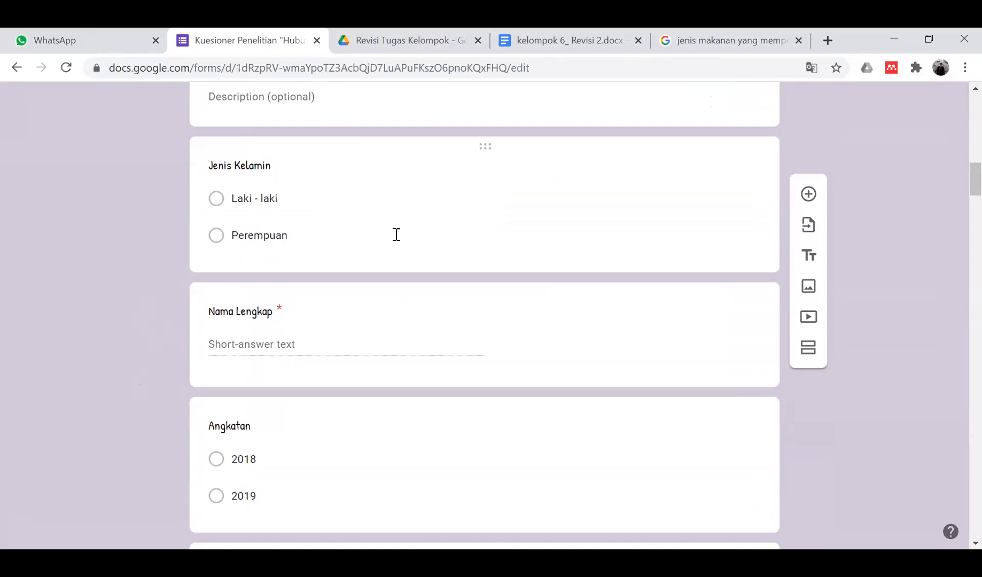
- Make the Jenis Kelamin question required and the Nama Lengkap question optional
left_click(421, 251)
left_click(722, 363)
scroll(89, 308, "down", 8)
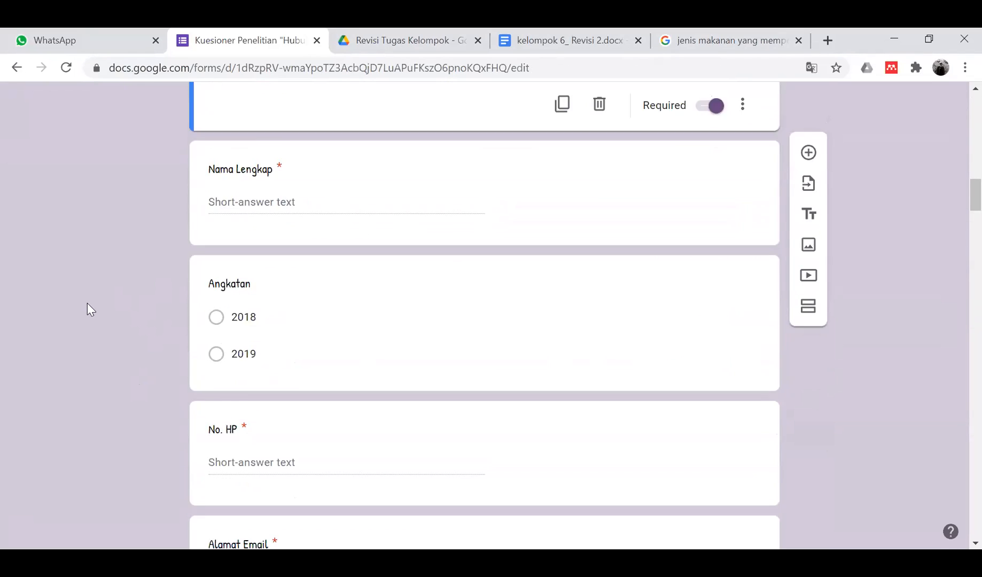
scroll(87, 303, "up", 3)
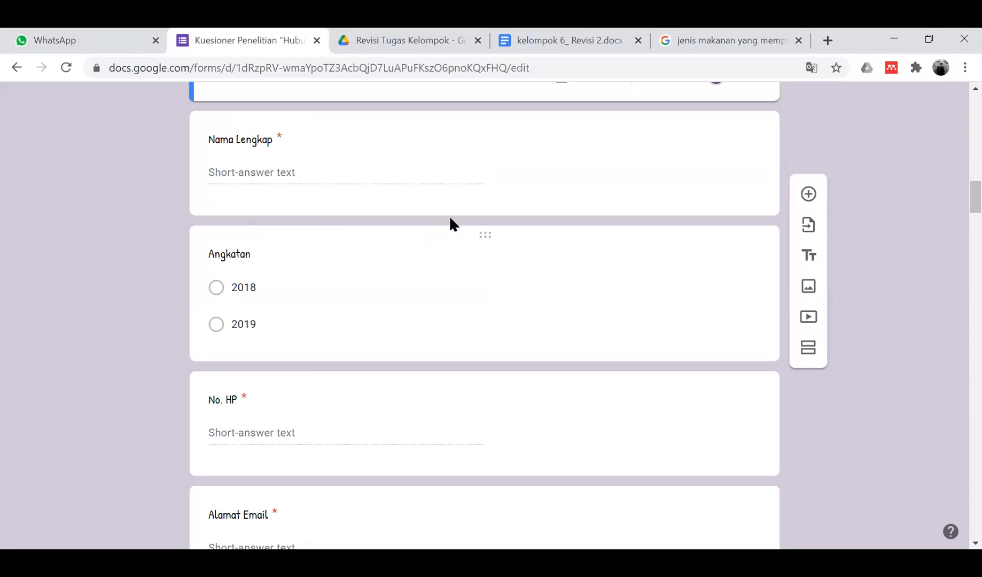
left_click(374, 187)
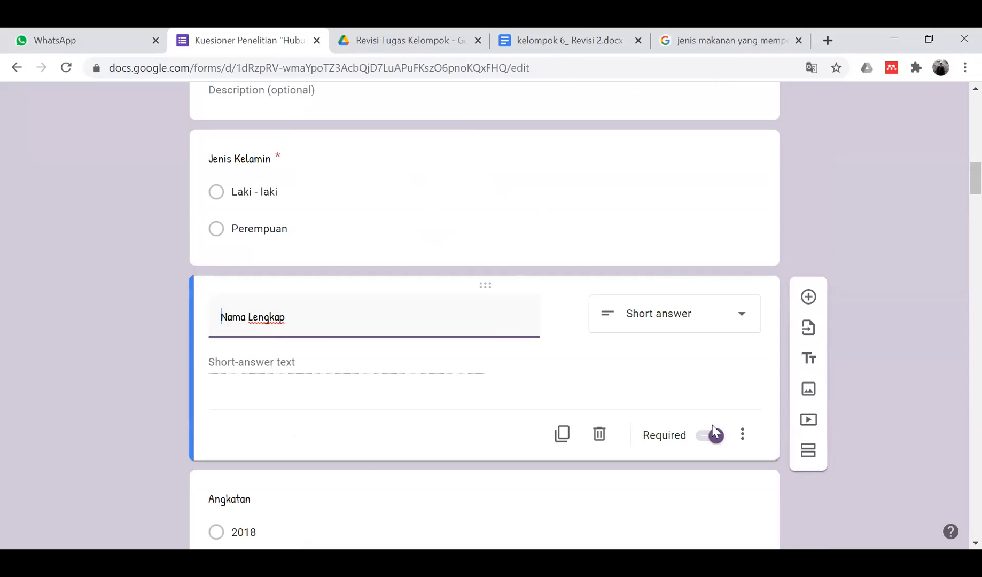
key("Tab")
key("Tab")
key("Tab")
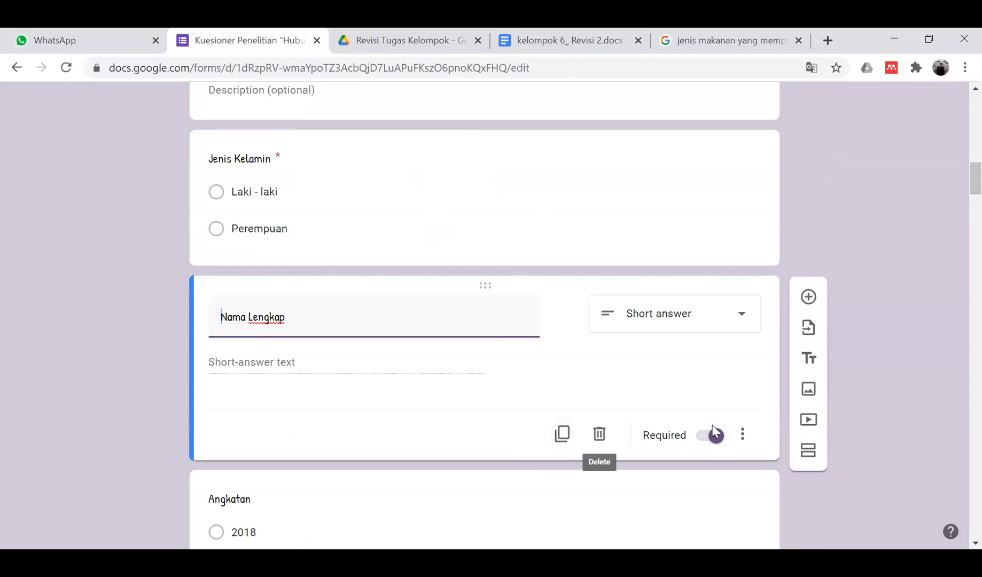
left_click(715, 433)
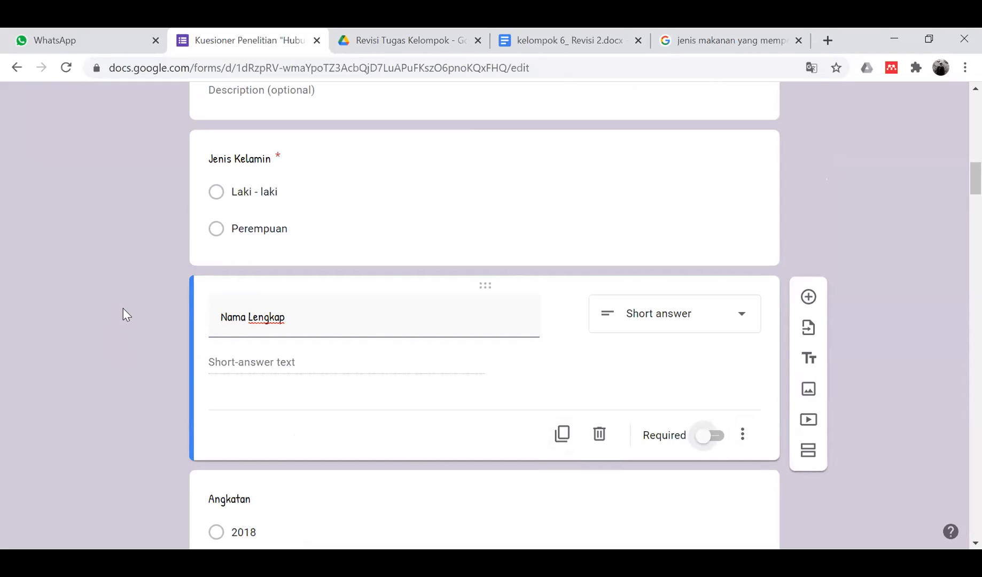
- Delete the Alamat Email question and look over the remaining sections
scroll(122, 308, "down", 7)
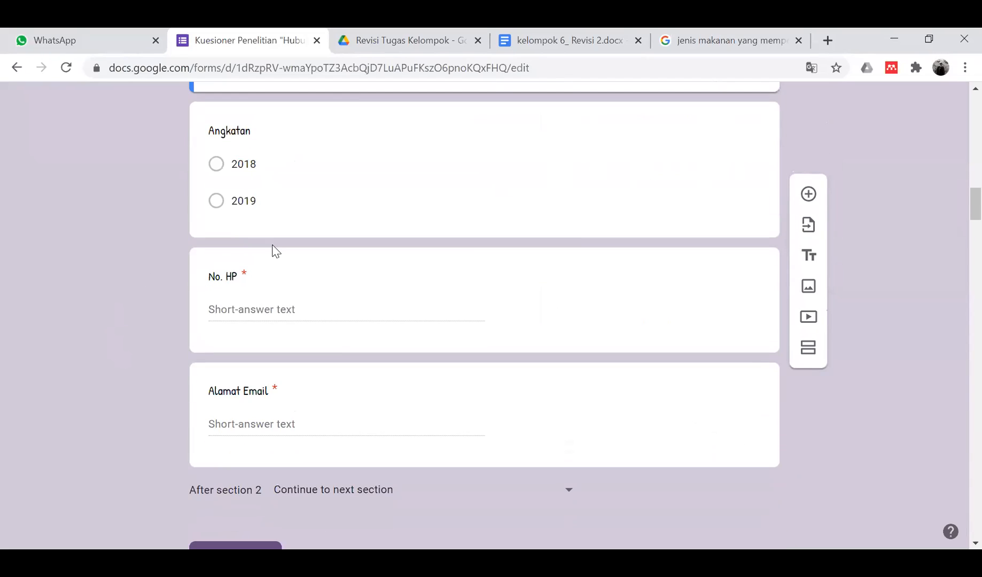
scroll(273, 247, "down", 2)
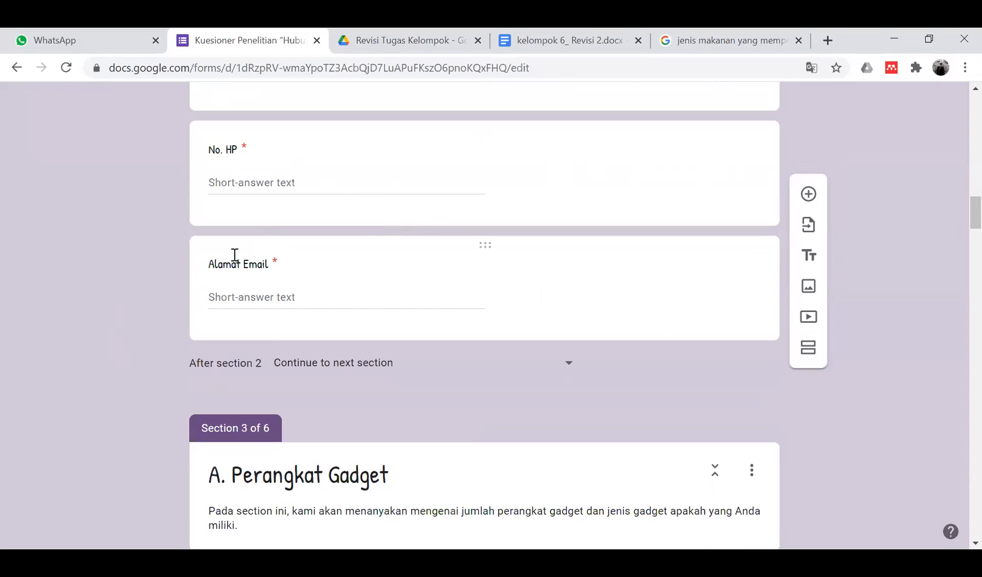
scroll(259, 254, "up", 18)
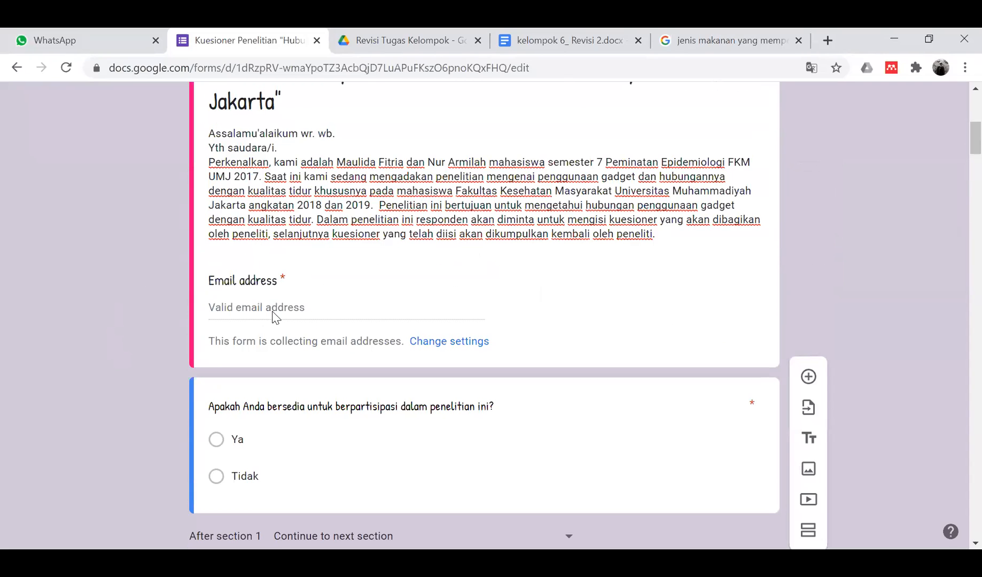
scroll(302, 305, "down", 17)
left_click(302, 304)
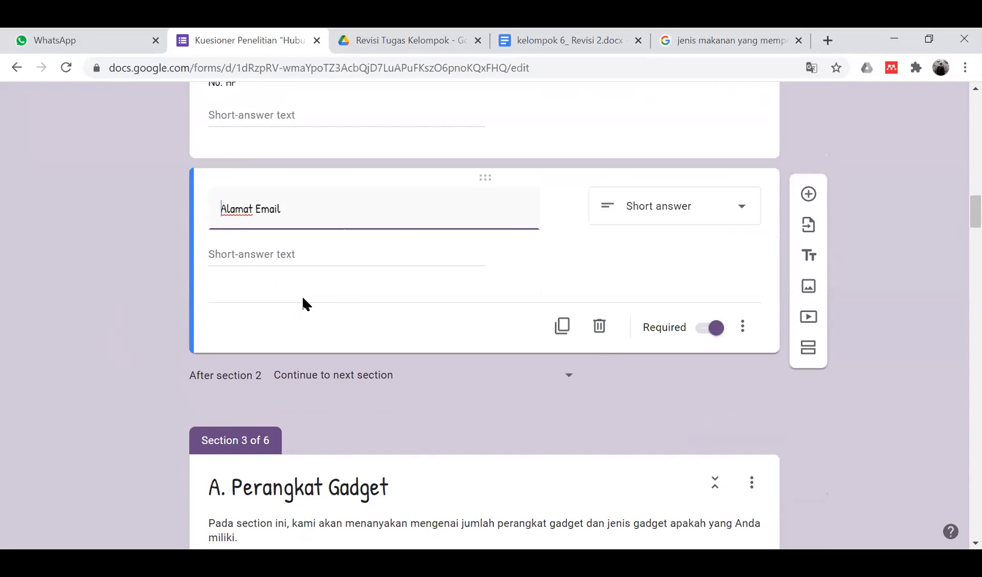
left_click(595, 337)
scroll(357, 304, "down", 5)
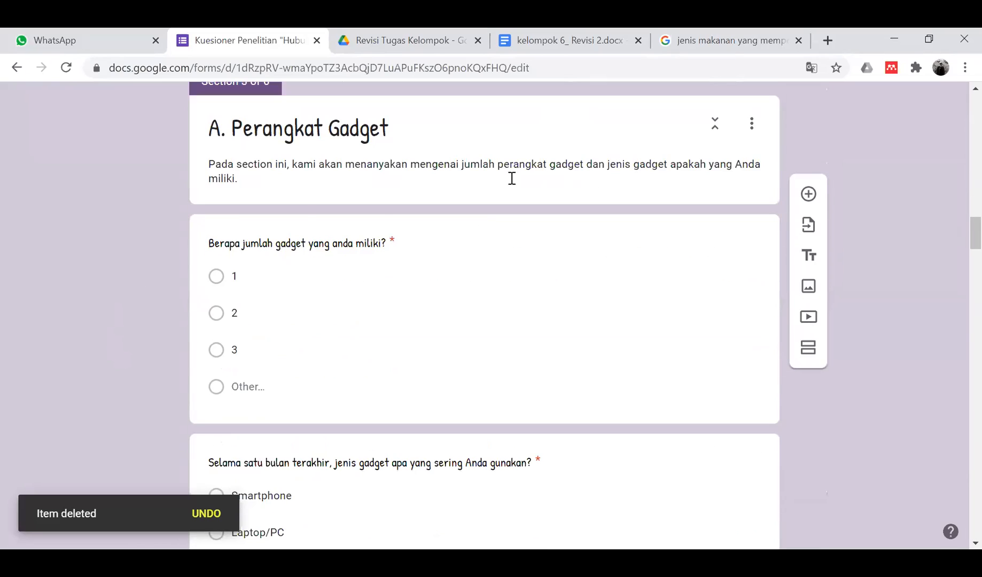
scroll(433, 243, "down", 2)
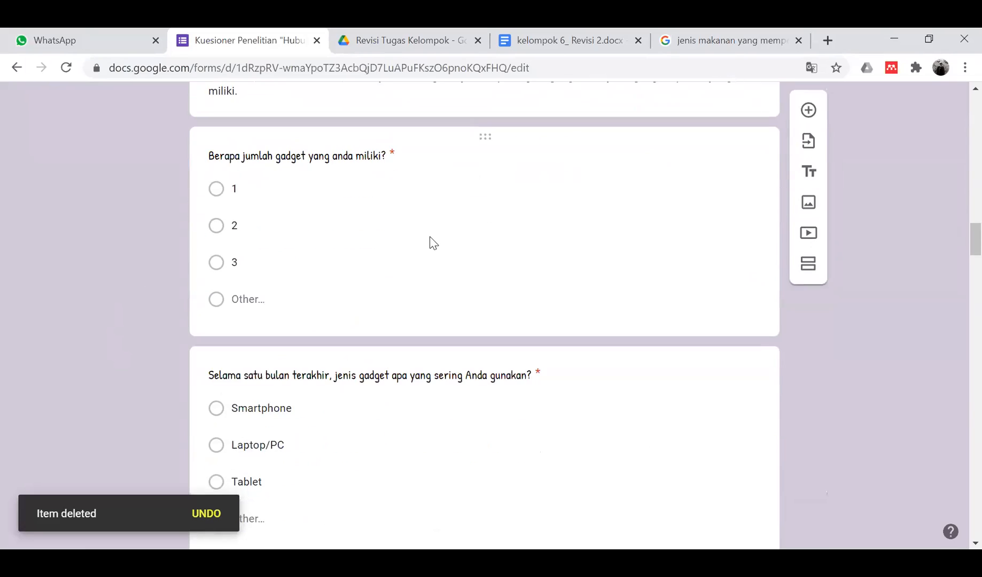
scroll(432, 241, "up", 2)
scroll(431, 237, "down", 2)
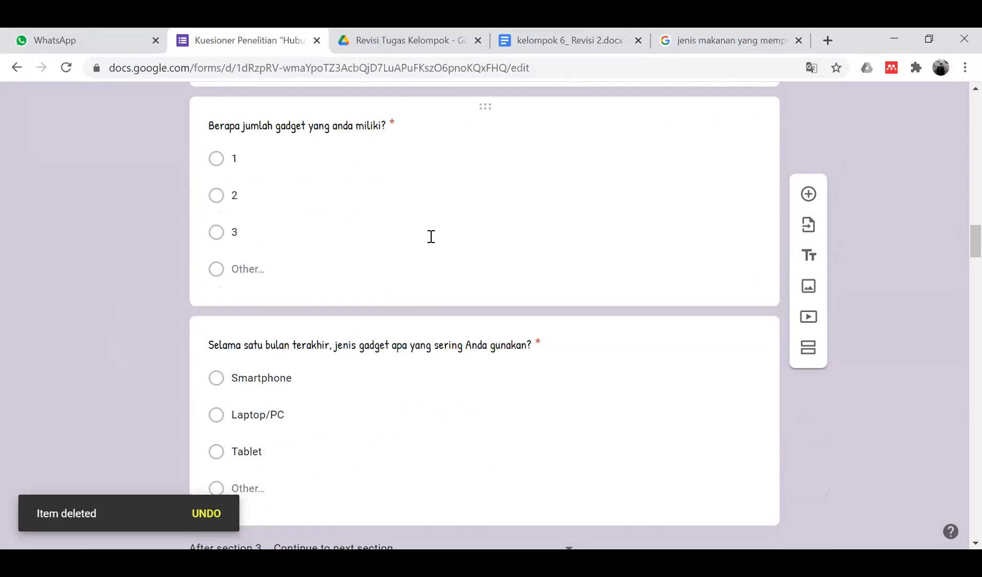
scroll(429, 237, "up", 2)
scroll(385, 150, "up", 15)
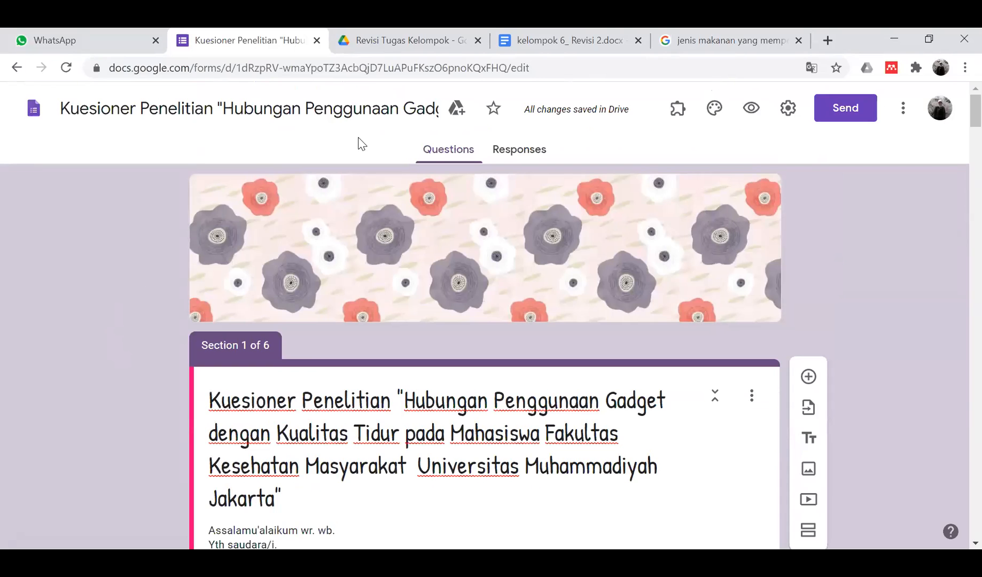
scroll(361, 144, "down", 12)
scroll(362, 144, "down", 20)
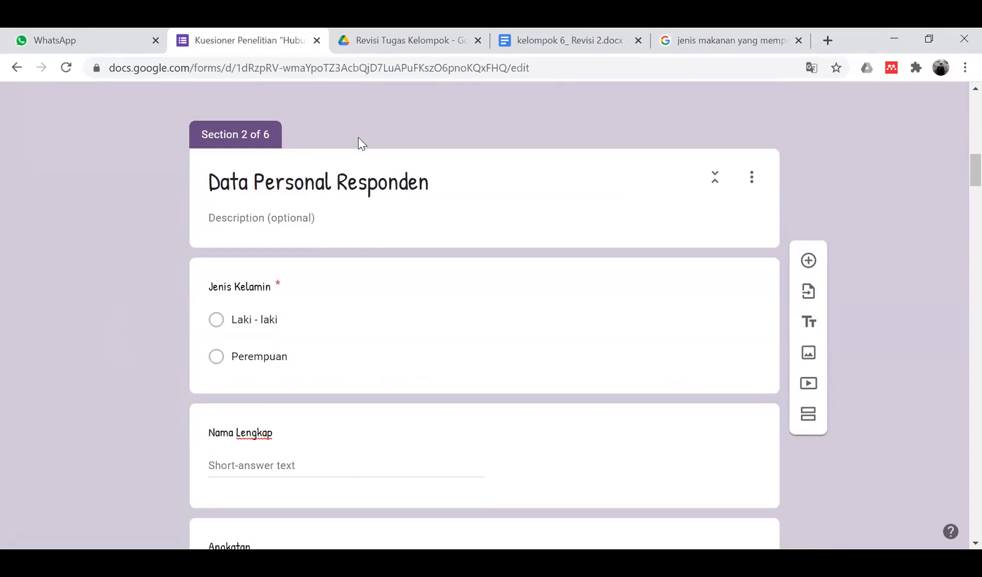
scroll(362, 143, "down", 7)
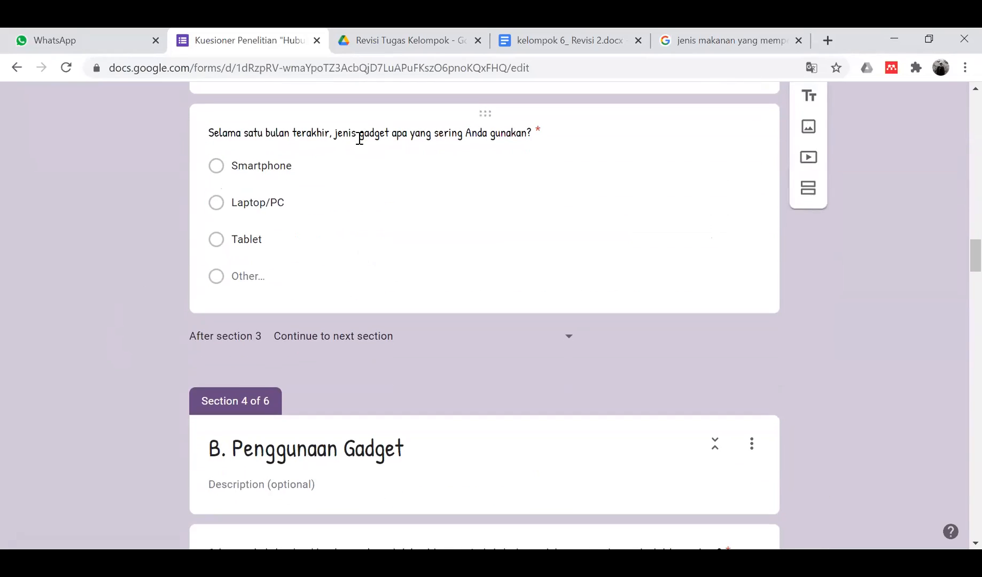
scroll(360, 137, "up", 12)
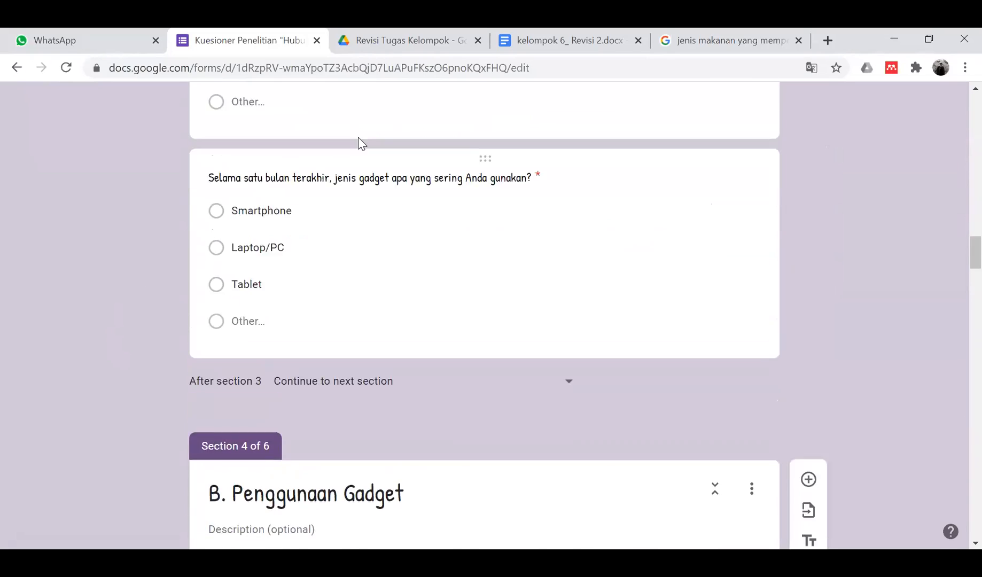
- Describe the gadget-count question as 'Yang termasuk gadget adalah: handphone, laptop, tablet, ......'
left_click(365, 216)
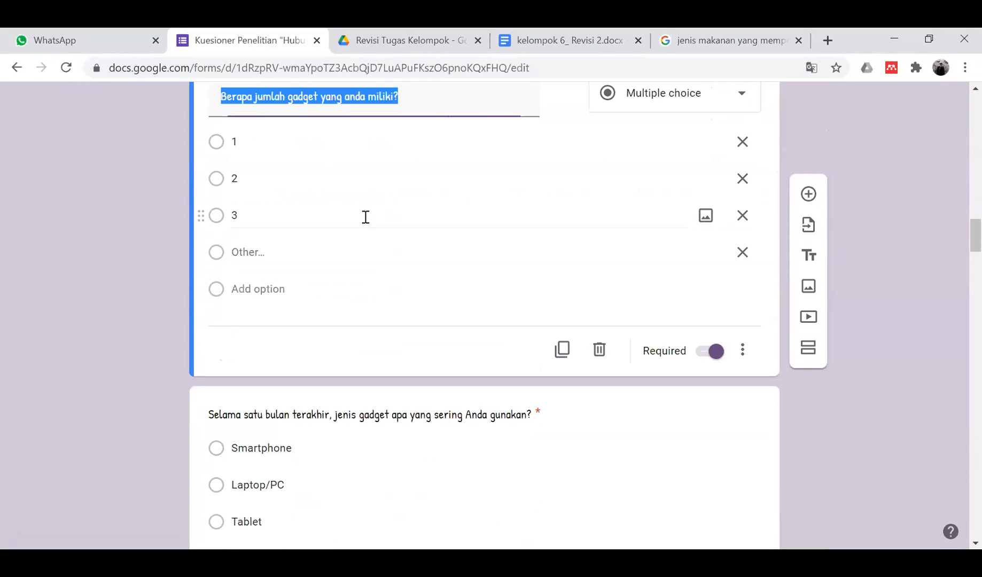
left_click(742, 350)
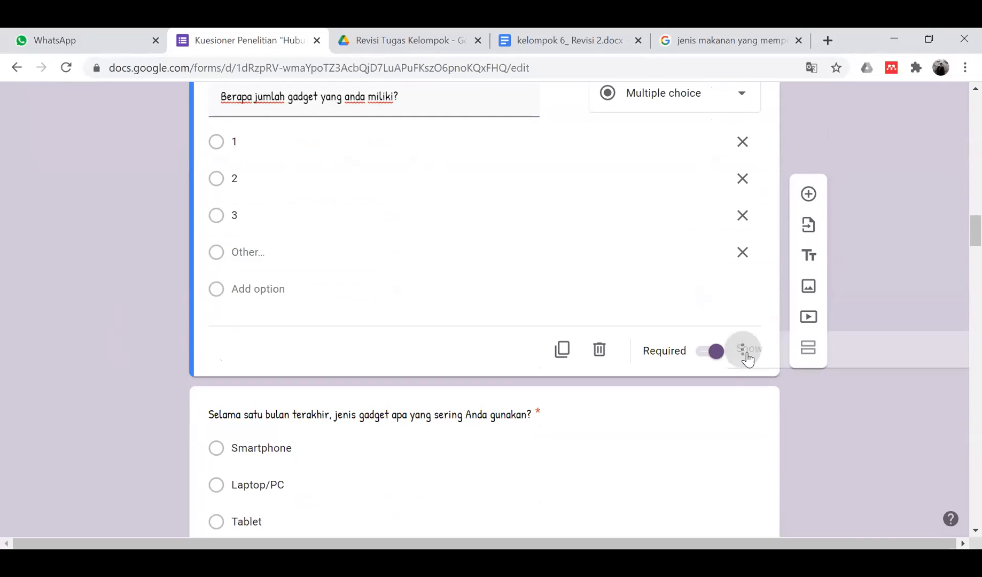
left_click(764, 410)
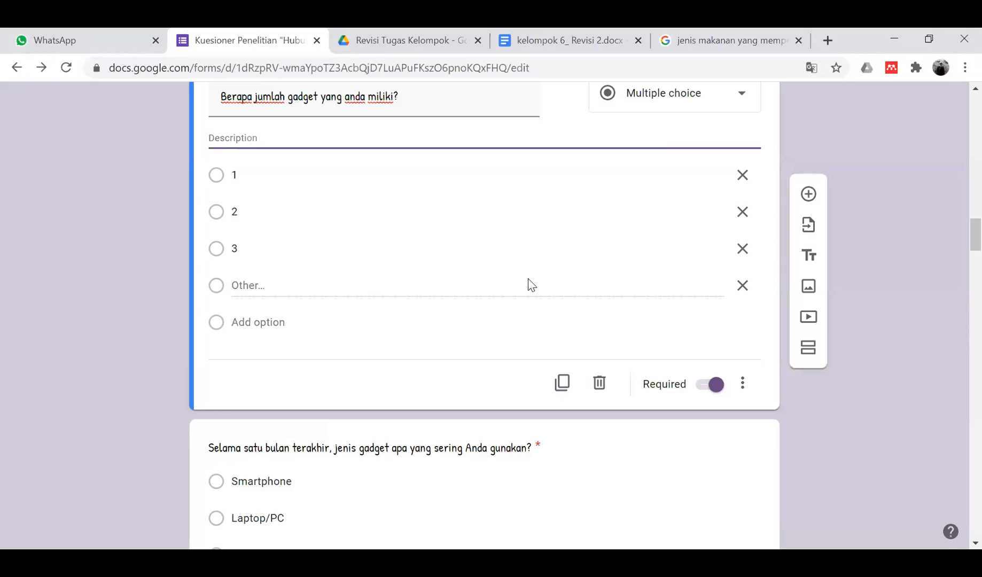
type("C")
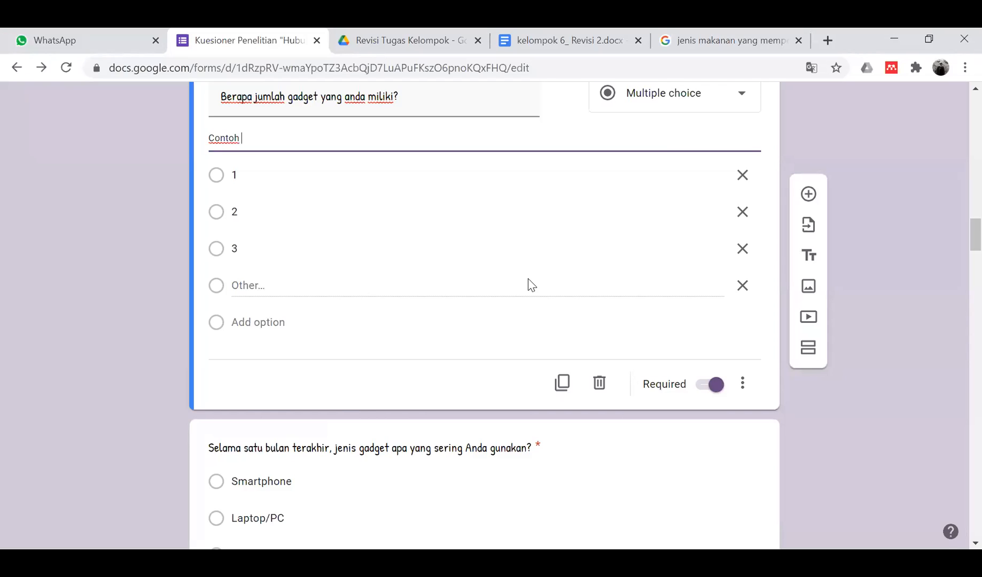
type("ontoh")
key("BackSpace")
key("BackSpace")
key("BackSpace")
key("BackSpace")
key("BackSpace")
key("BackSpace")
type("Yang termasuk gad")
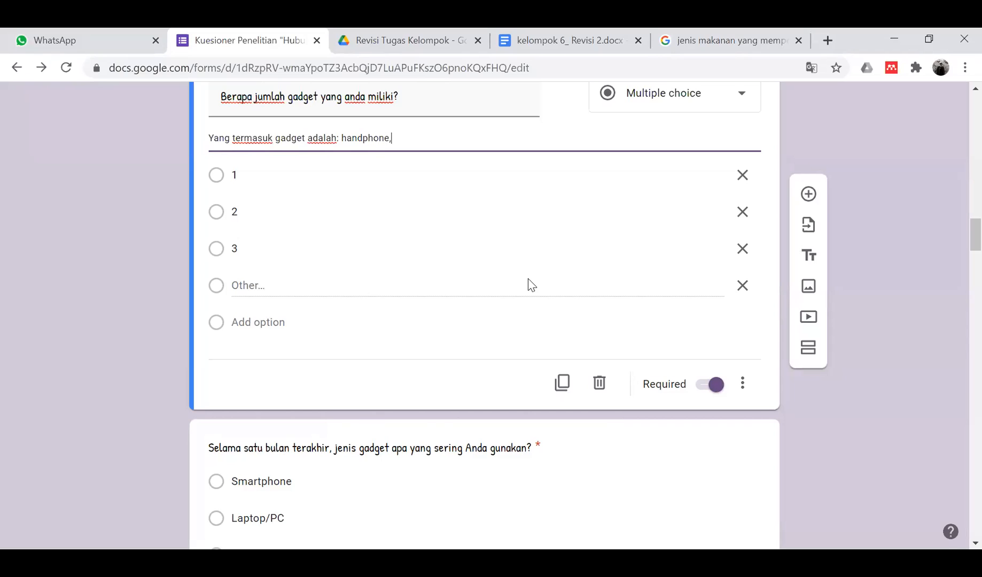
type("t, ......")
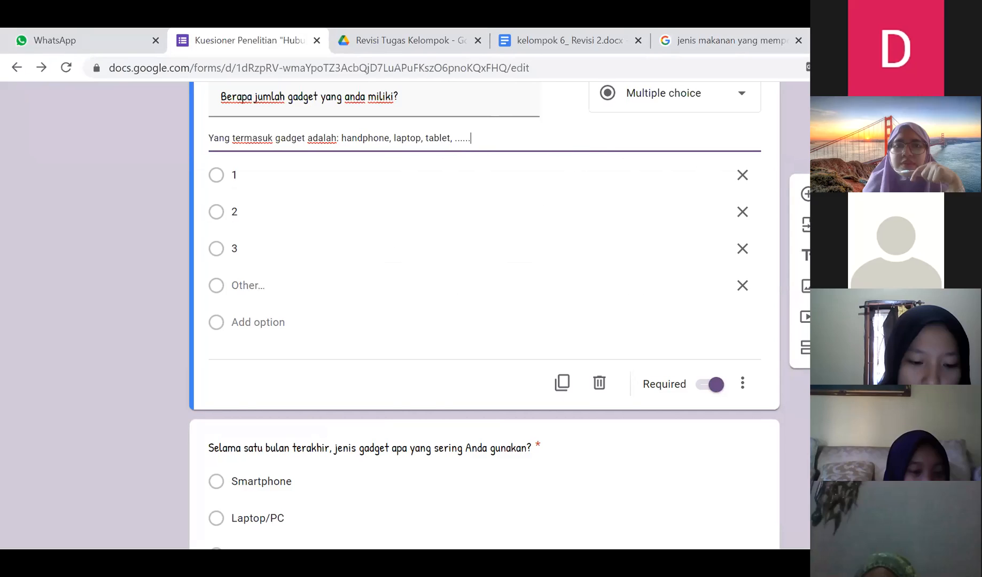
left_click(53, 311)
- Scroll down to Section 4, B. Penggunaan Gadget, and its daily gadget-time question
scroll(105, 301, "down", 5)
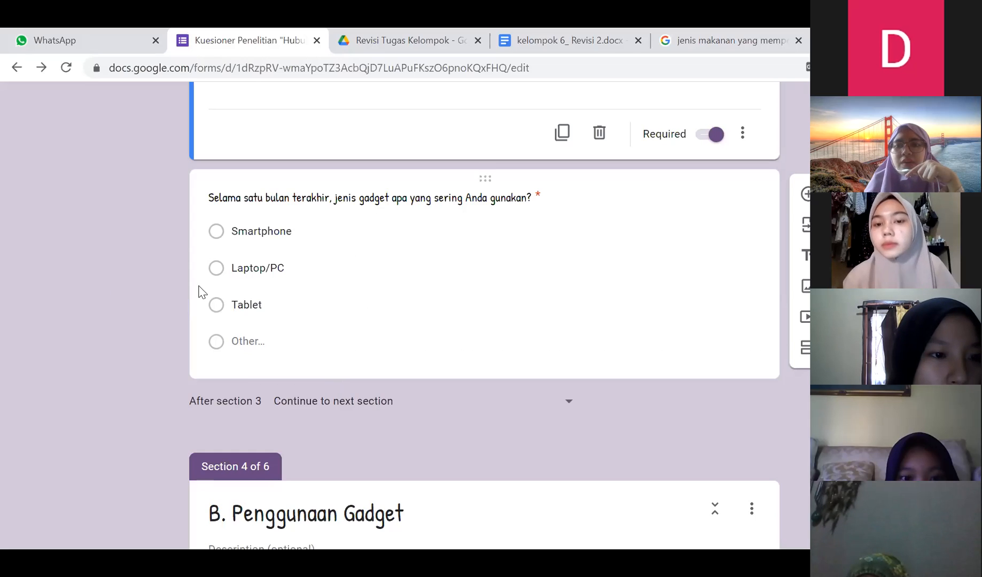
scroll(91, 257, "down", 5)
scroll(88, 251, "down", 3)
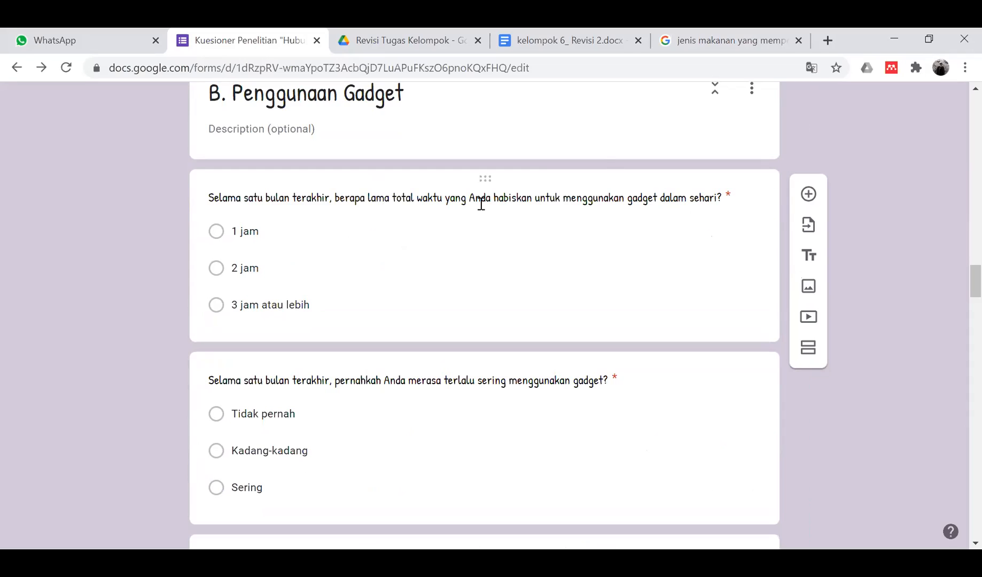
- Cut 'Selama satu bulan terakhir,' so the question starts 'Berapa', and replace 'total' with 'rata-rata'
left_click(713, 209)
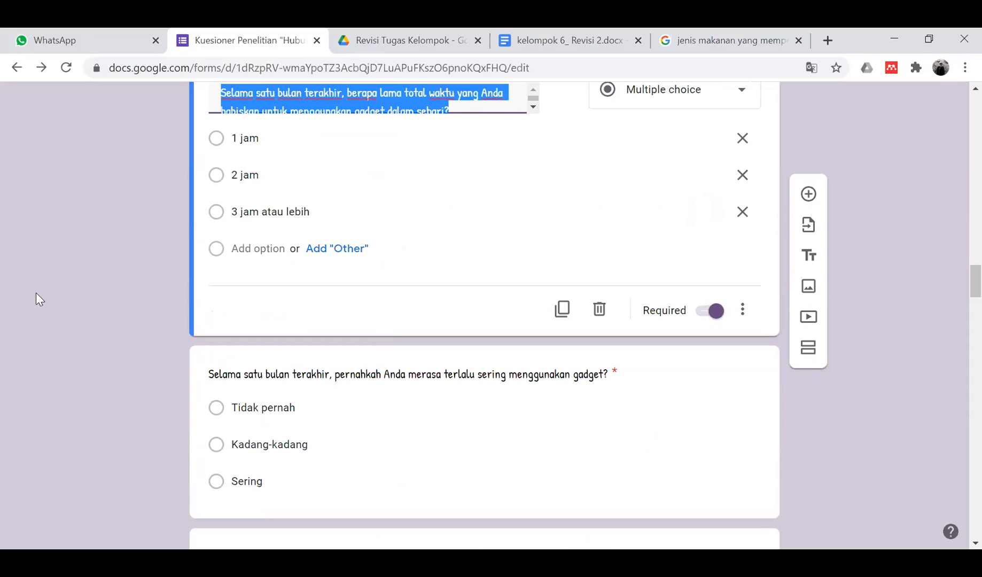
scroll(110, 243, "up", 3)
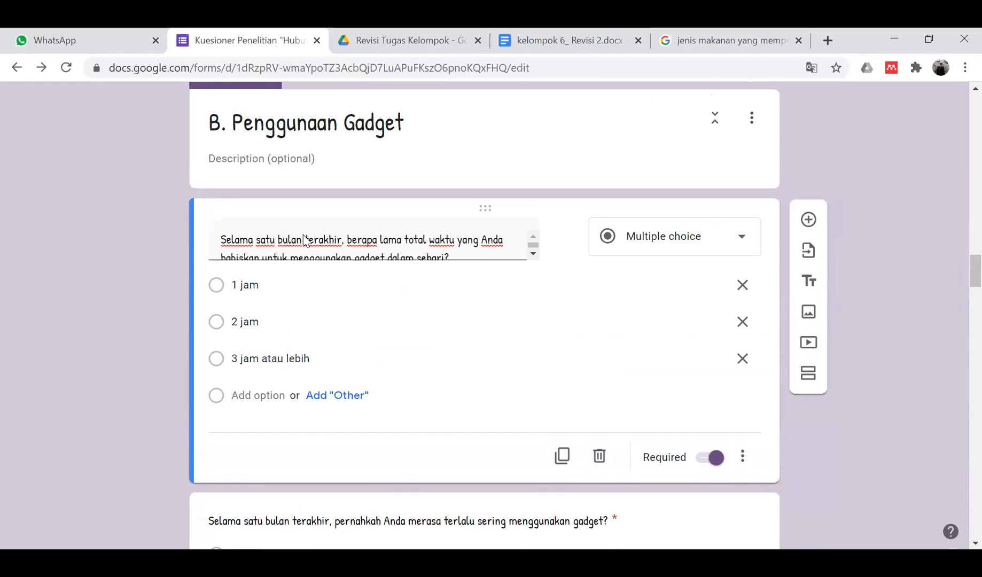
left_click(346, 241)
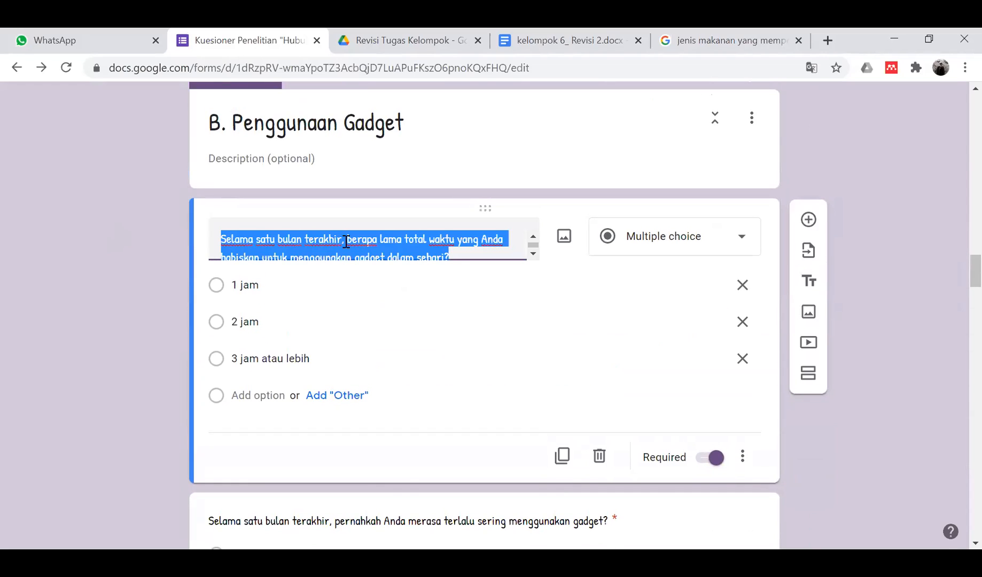
left_click(346, 241)
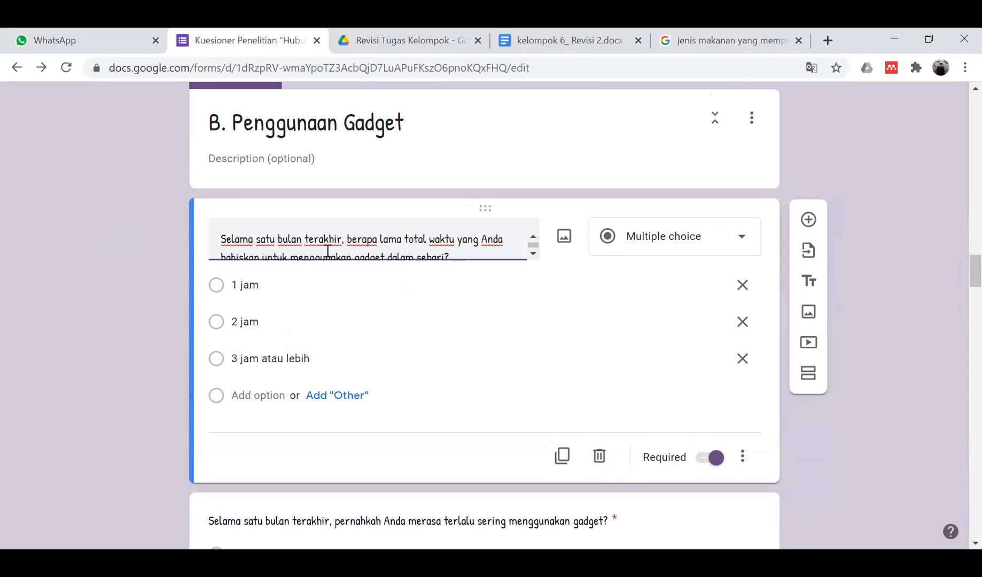
left_click_drag(344, 241, 212, 239)
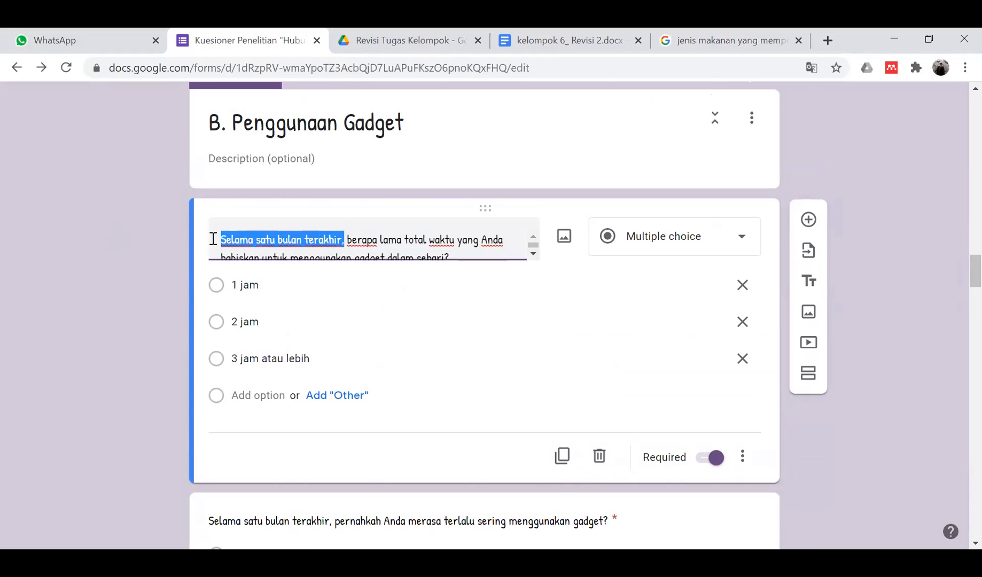
key("BackSpace")
type("B")
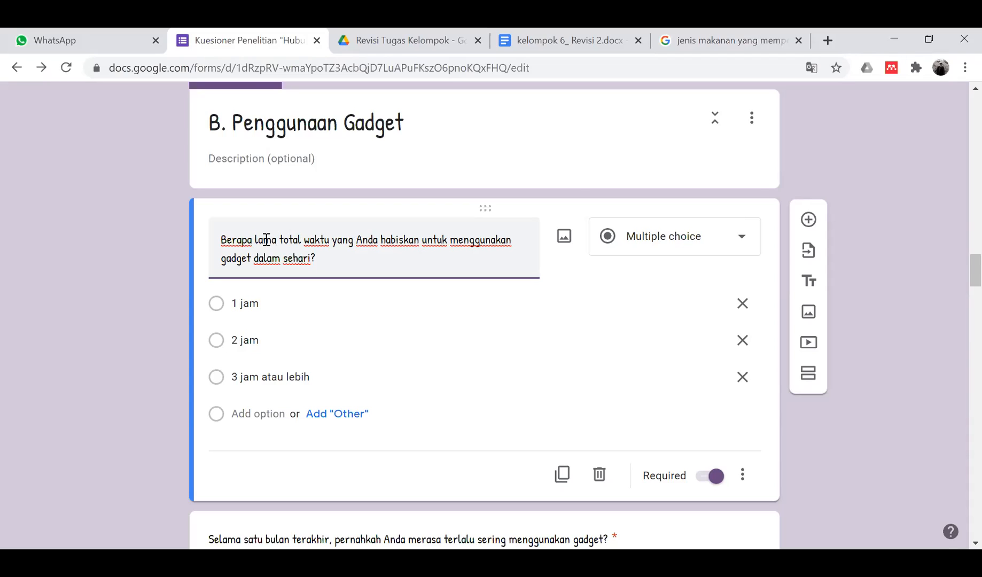
left_click_drag(280, 239, 300, 241)
type("rata-r")
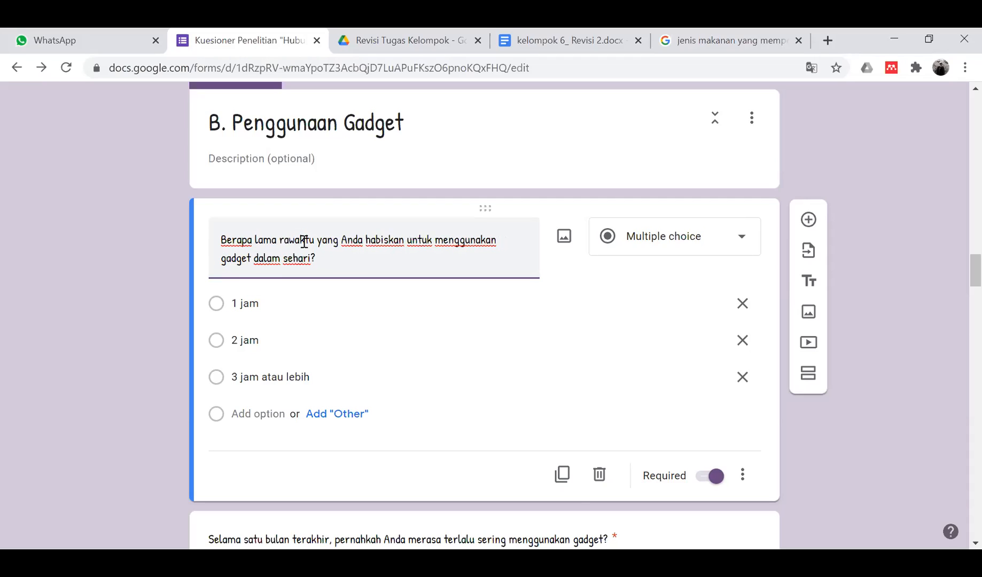
type("ata")
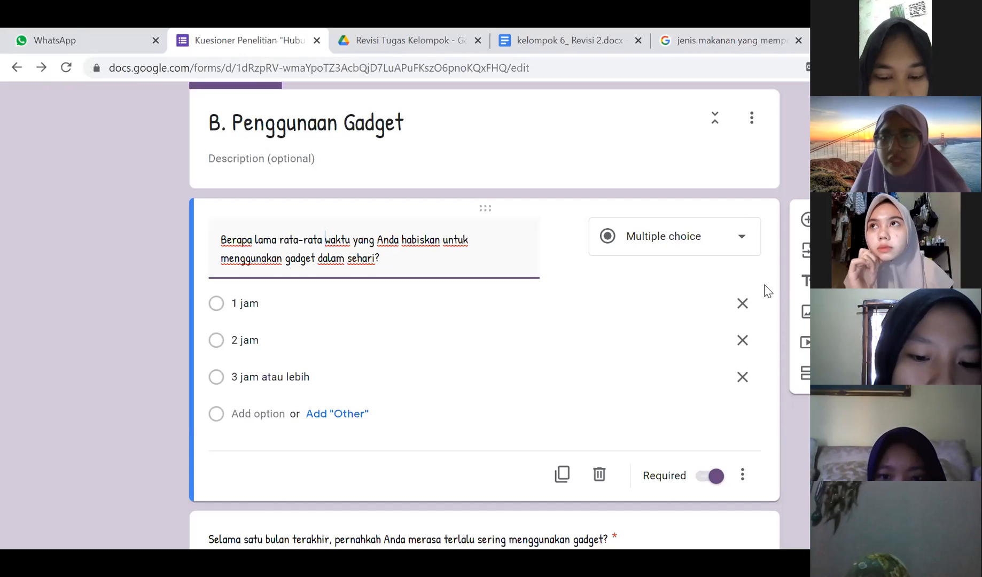
- Append '(diganti pilihannya)' after 'sehari?' in the daily gadget-time question title
left_click(224, 323)
left_click(262, 301)
left_click(241, 302)
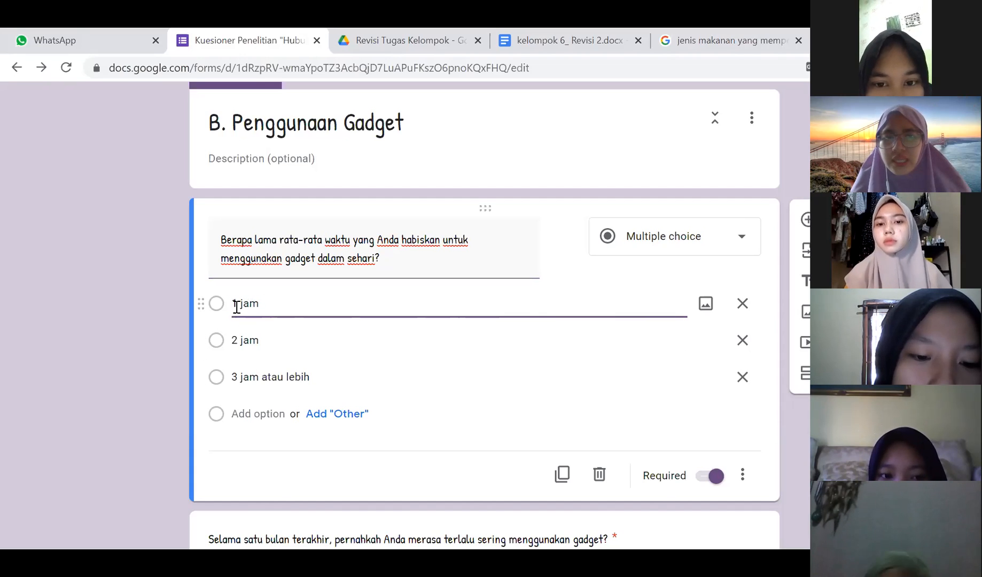
left_click(401, 257)
left_click(399, 257)
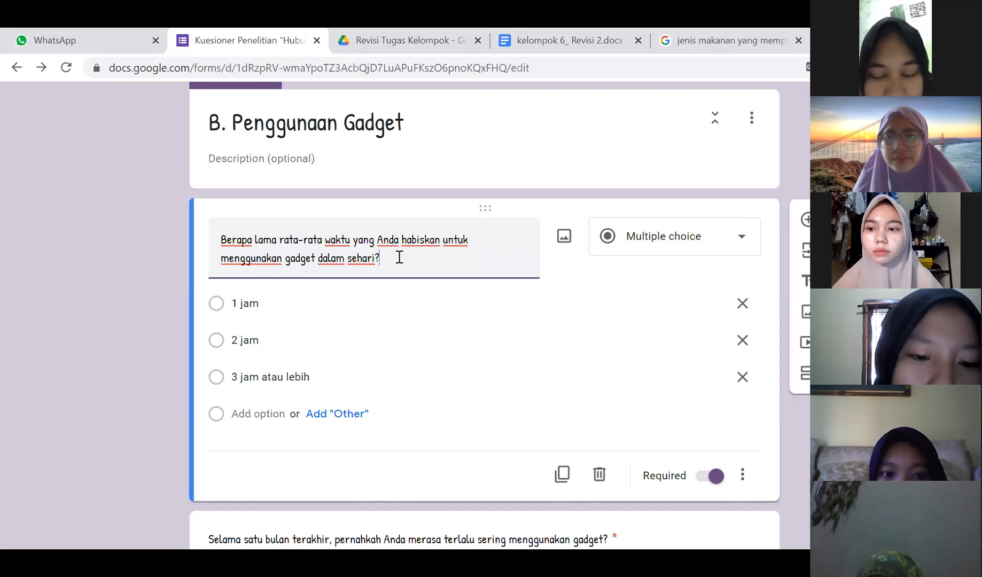
left_click(237, 307)
left_click(237, 307)
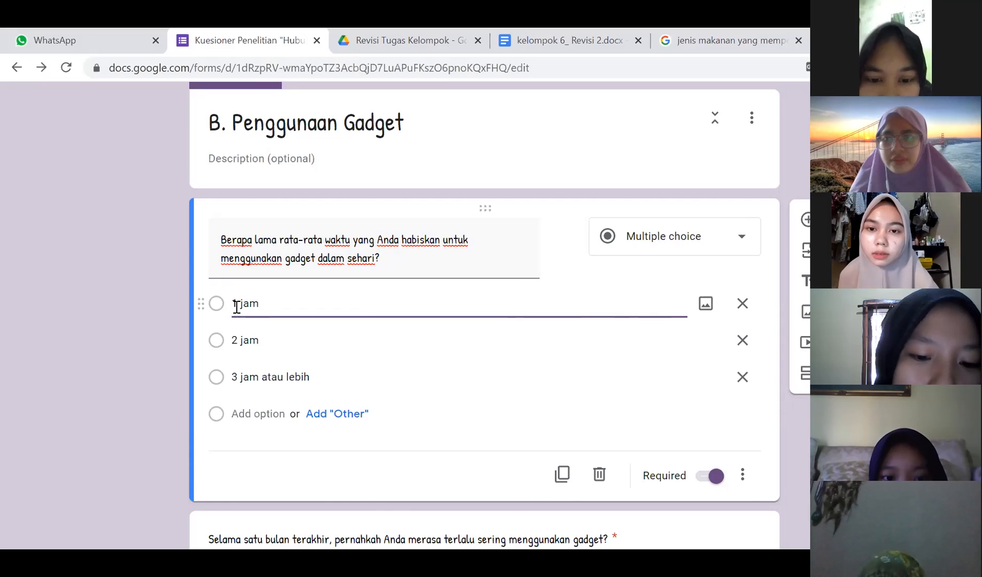
left_click(421, 254)
left_click(422, 254)
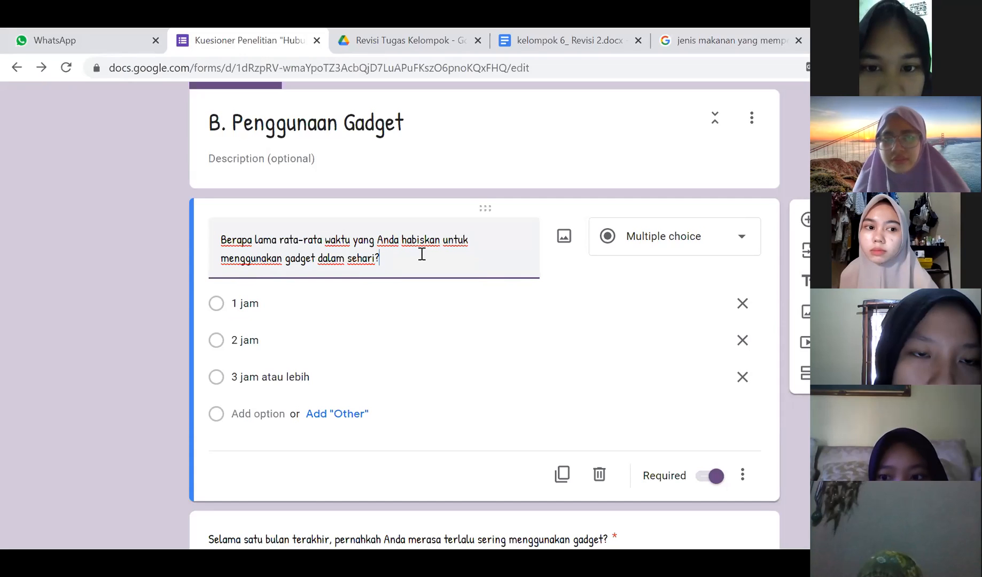
type("(diganti pilihannya")
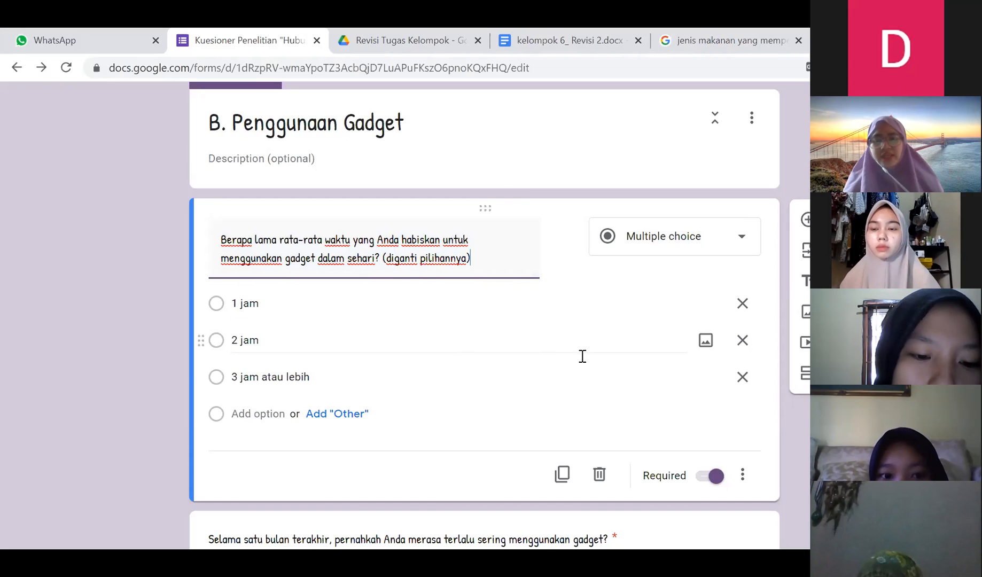
left_click(40, 401)
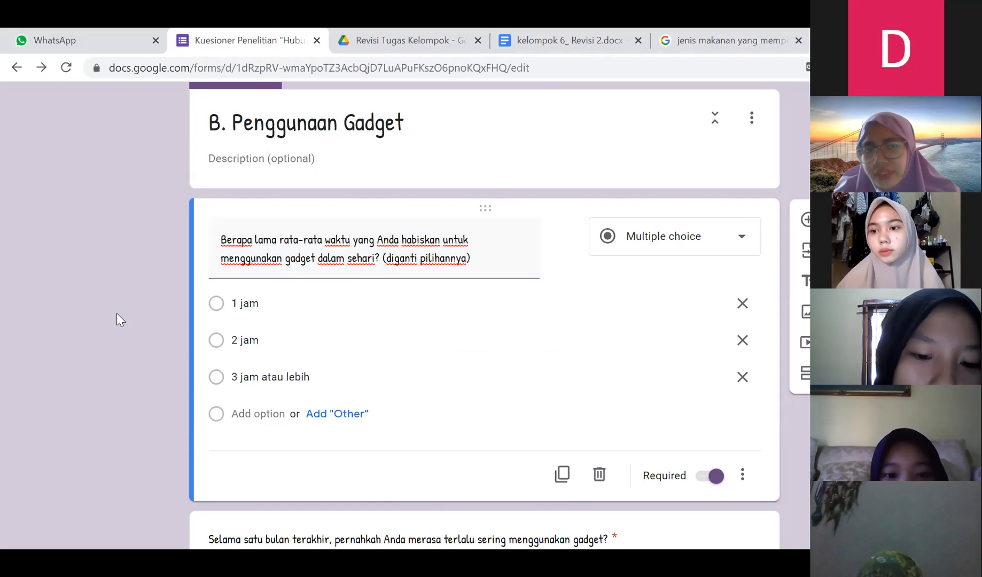
- Scroll past the last Section B questions to the gadget-reason question in section C
scroll(116, 313, "down", 3)
scroll(117, 313, "down", 3)
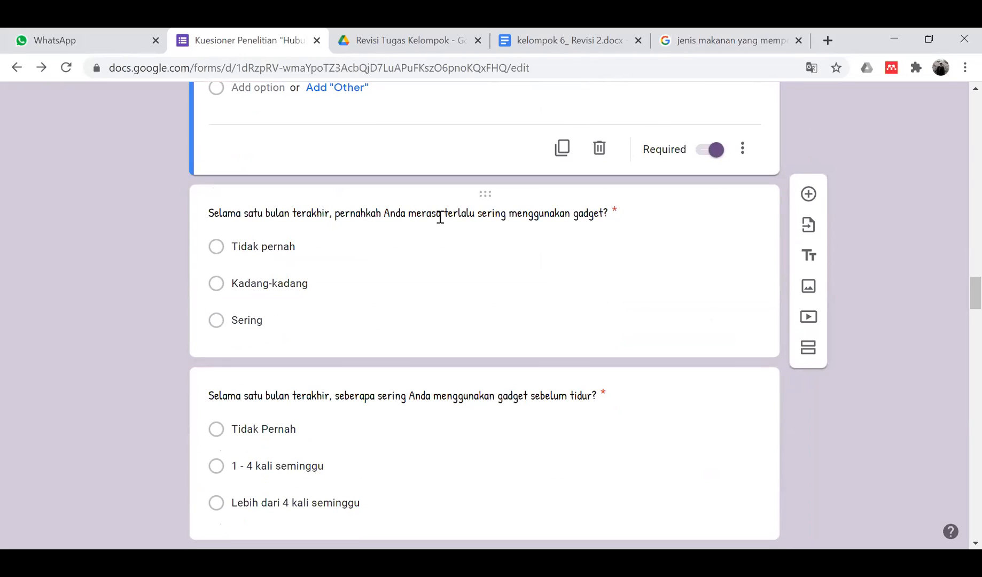
scroll(289, 324, "down", 1)
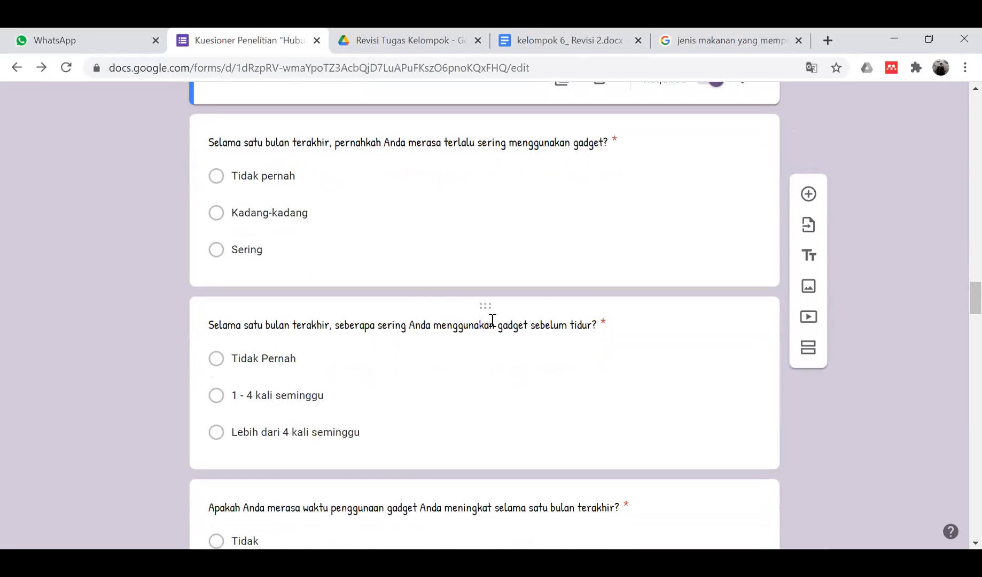
scroll(492, 320, "down", 1)
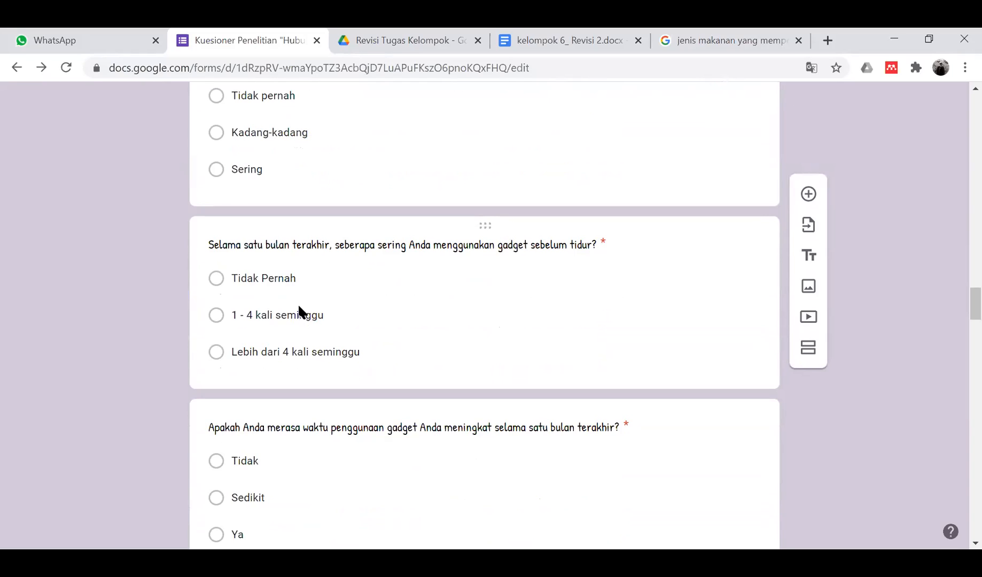
scroll(279, 329, "down", 2)
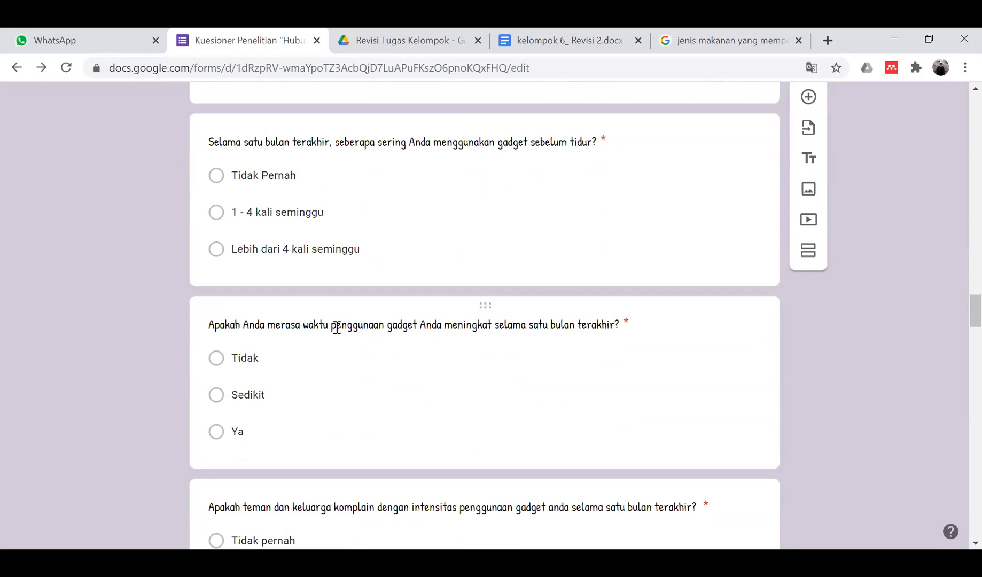
scroll(357, 336, "down", 2)
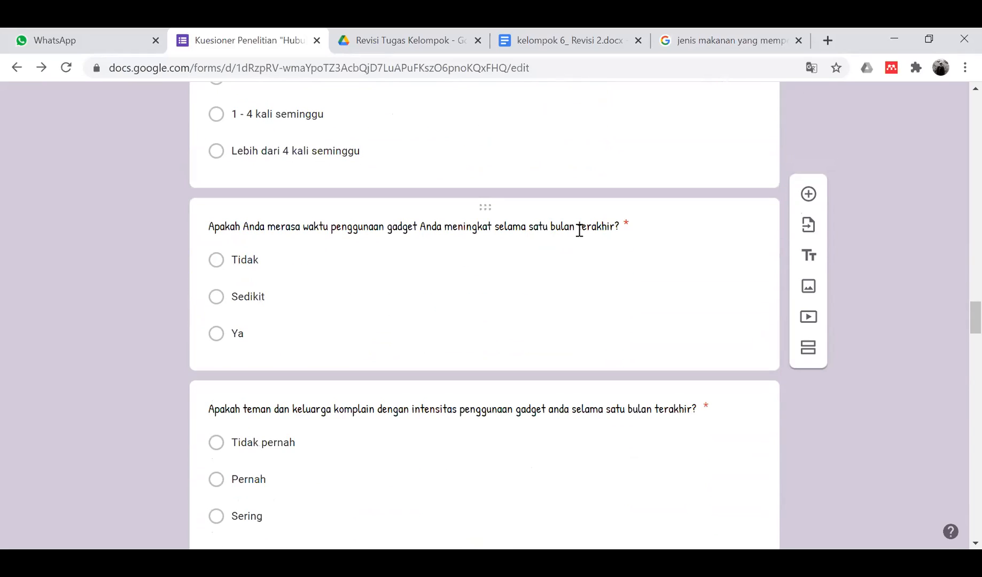
scroll(579, 230, "down", 2)
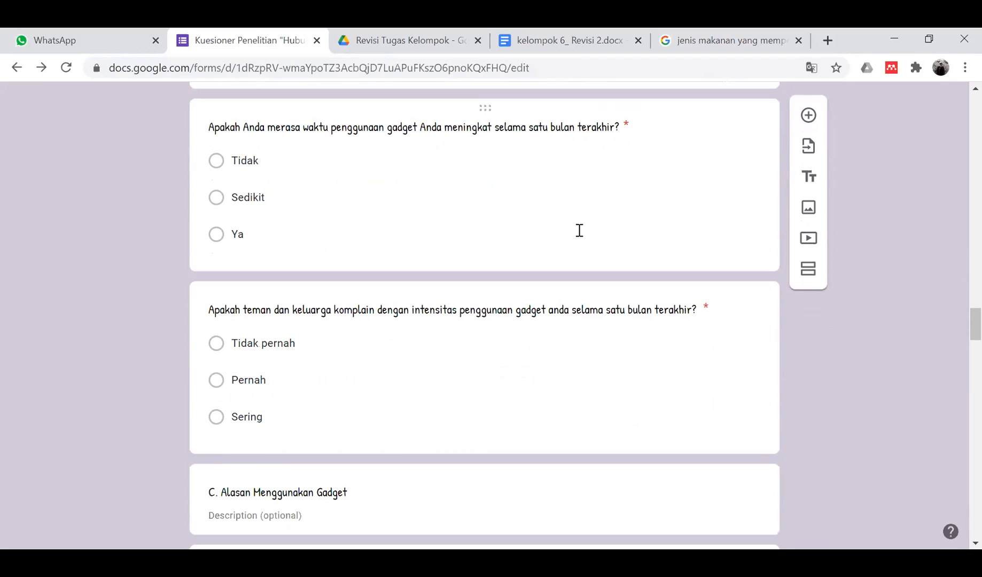
scroll(536, 330, "down", 1)
scroll(536, 328, "down", 2)
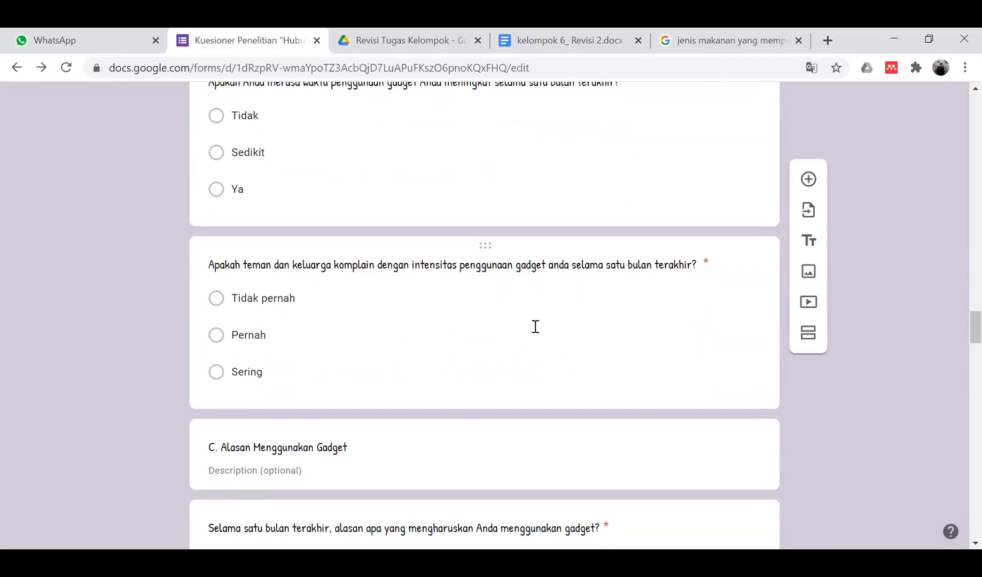
scroll(534, 326, "down", 2)
scroll(534, 326, "down", 4)
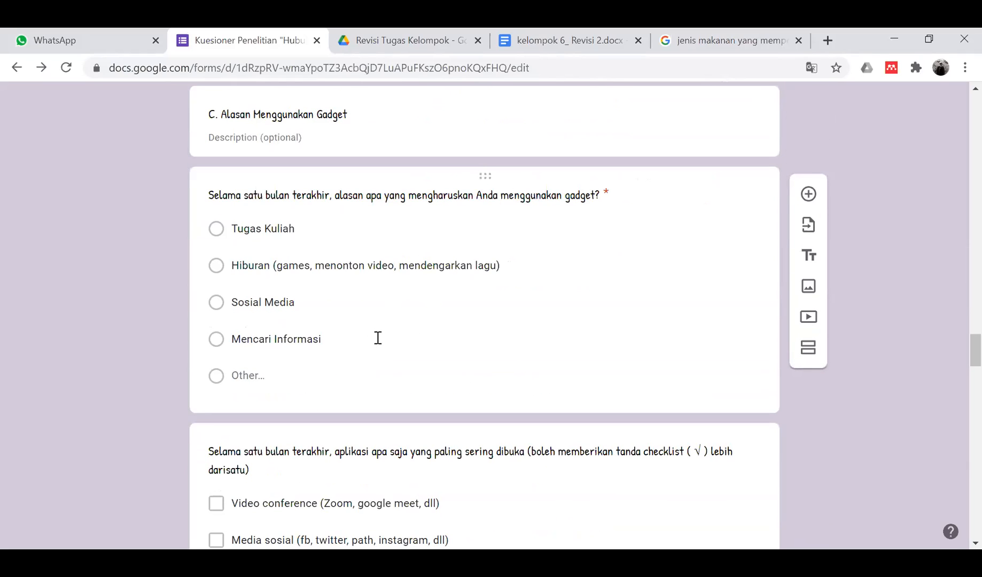
- Change the gadget-reason question type from Multiple choice to Checkboxes
left_click(482, 200)
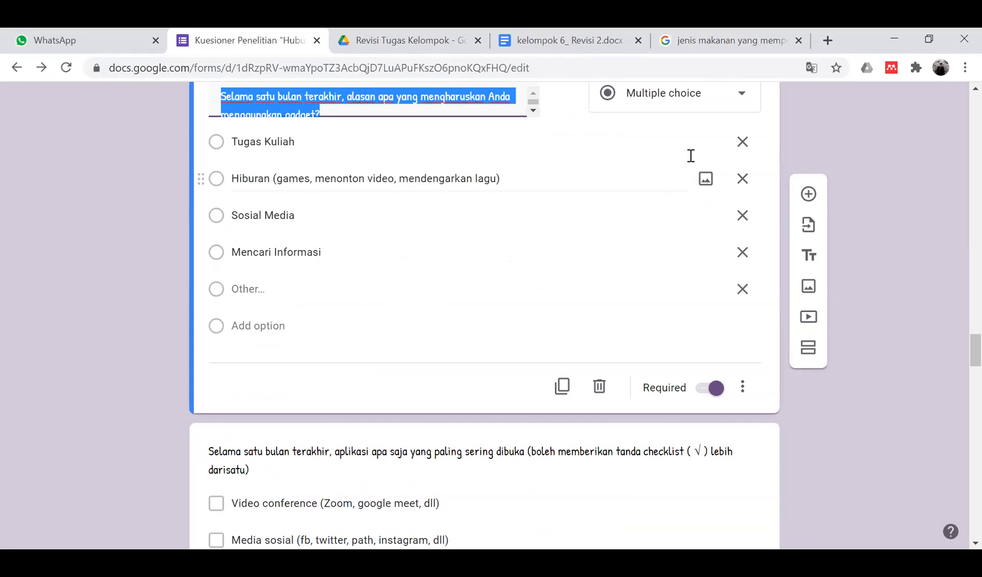
left_click(729, 97)
left_click(653, 222)
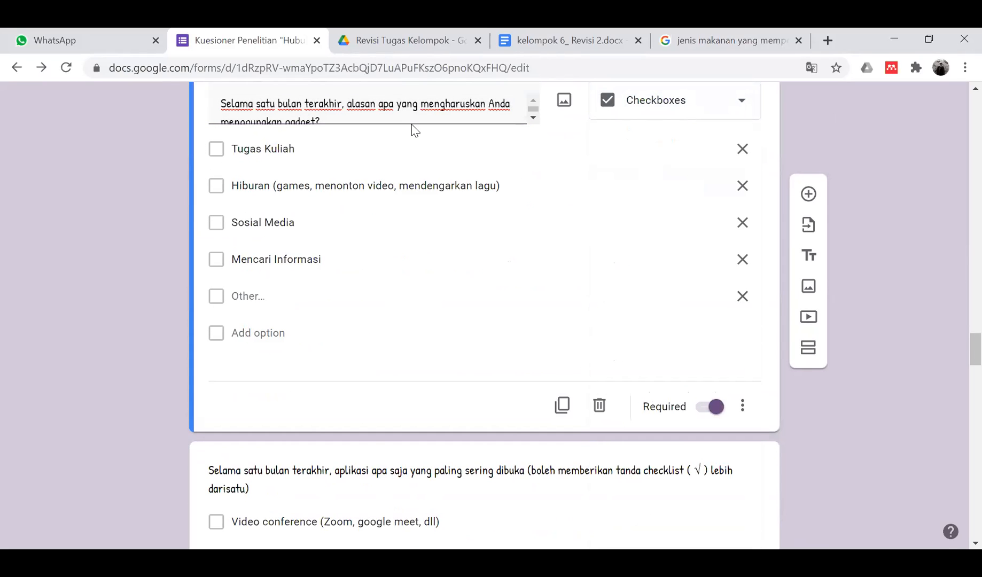
- Add the description 'Jawaban boleh lebih dari satu' beneath the question title
left_click(742, 406)
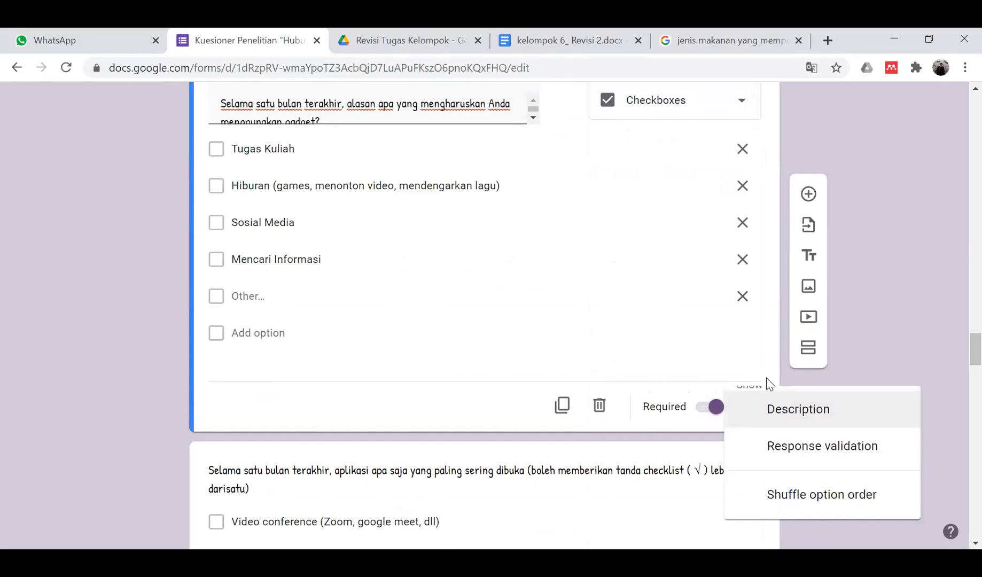
left_click(752, 415)
type("Jawaban boleh lebih dari satu")
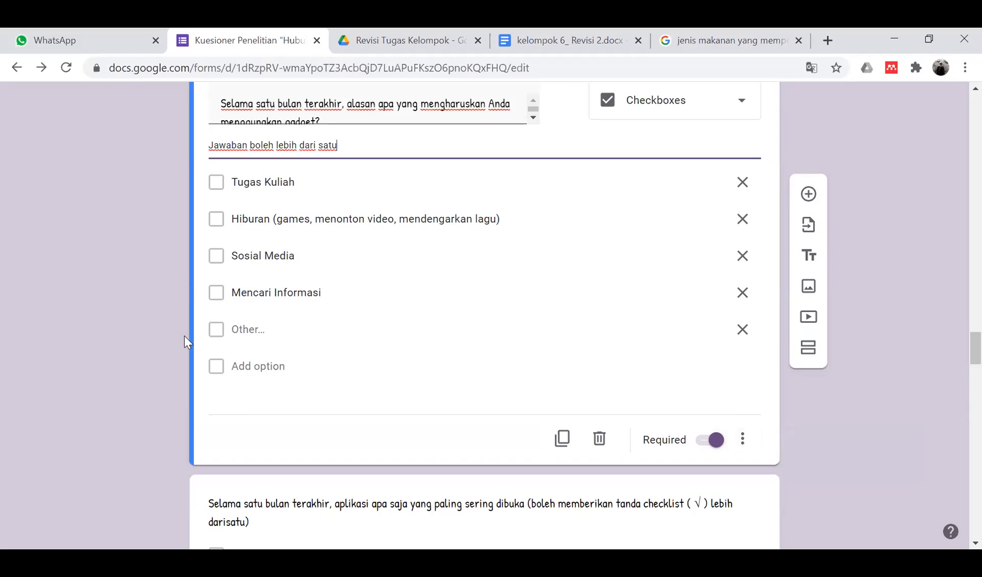
left_click(114, 321)
- Replace 'Selama sebulan yang lalu,' with 'Dalam satu bulan terakhir,' in the first Kualitas Tidur question
scroll(113, 321, "down", 3)
scroll(114, 320, "down", 3)
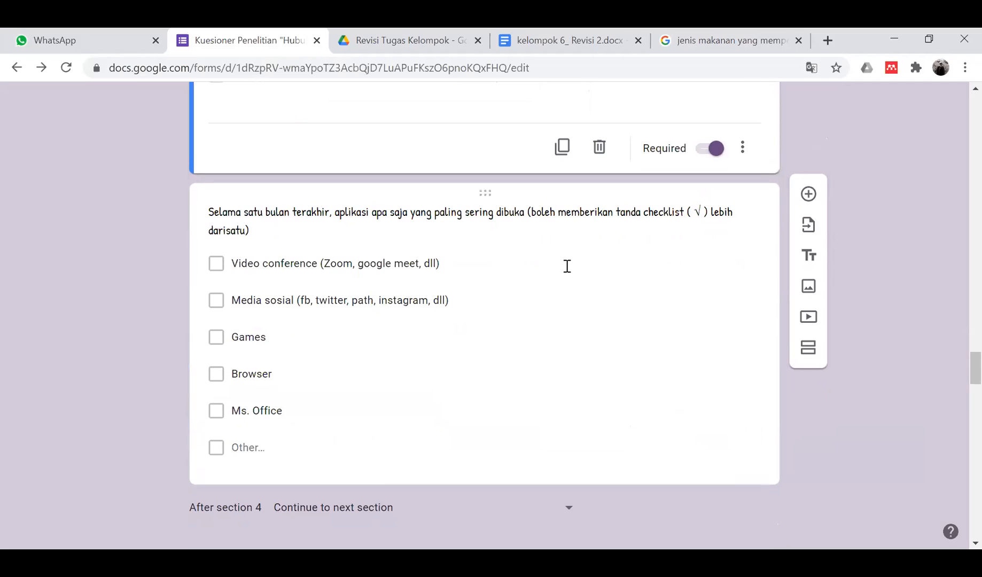
scroll(315, 425, "down", 3)
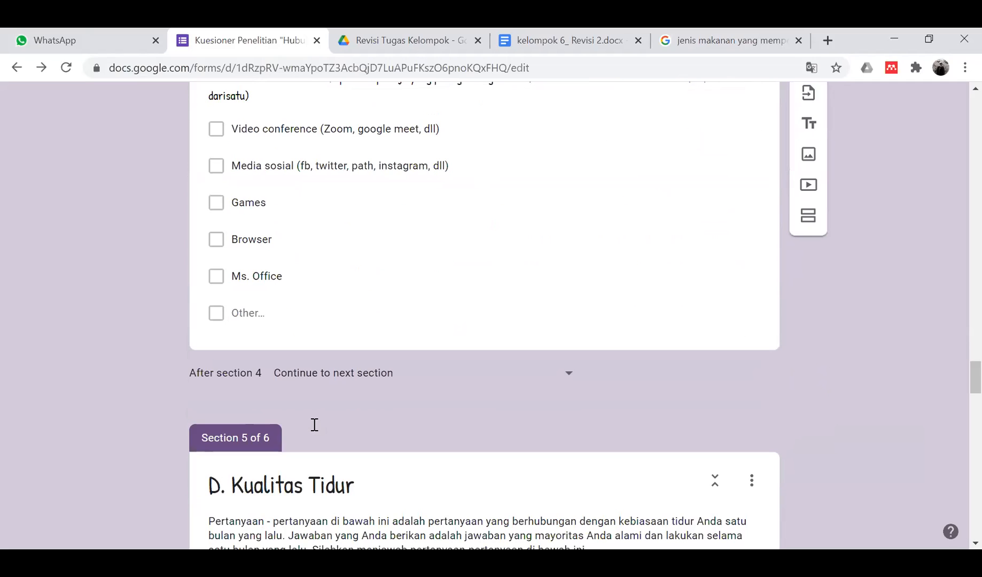
scroll(315, 424, "up", 3)
scroll(314, 425, "down", 4)
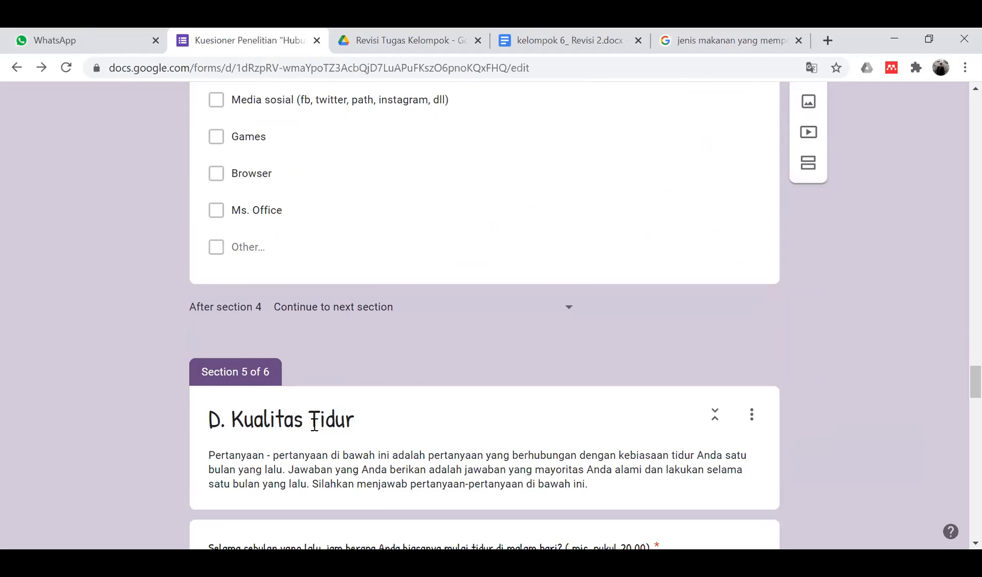
scroll(314, 424, "down", 6)
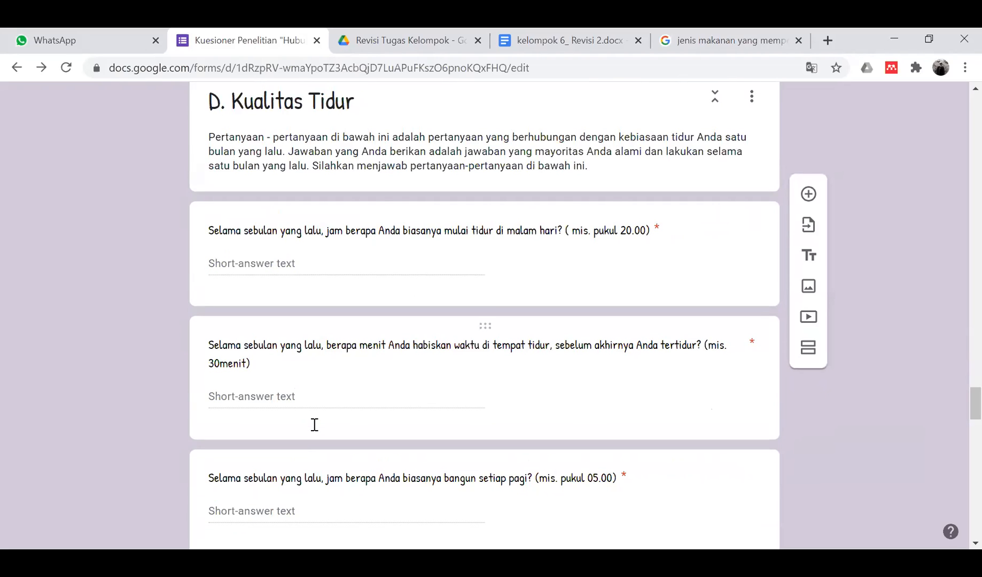
left_click(289, 231)
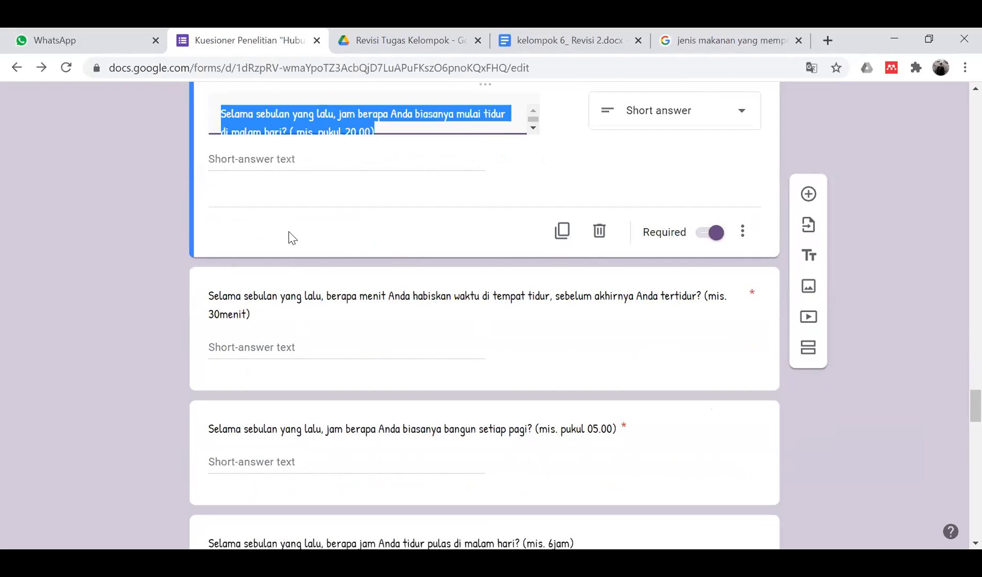
left_click(331, 114)
key("BackSpace")
key("BackSpace")
key("BackSpace")
key("BackSpace")
key("BackSpace")
key("BackSpace")
key("BackSpace")
key("BackSpace")
key("BackSpace")
key("BackSpace")
key("BackSpace")
key("BackSpace")
key("BackSpace")
key("BackSpace")
key("BackSpace")
key("BackSpace")
key("BackSpace")
key("BackSpace")
key("BackSpace")
key("BackSpace")
key("BackSpace")
key("BackSpace")
key("BackSpace")
key("BackSpace")
type("Dalam satu b")
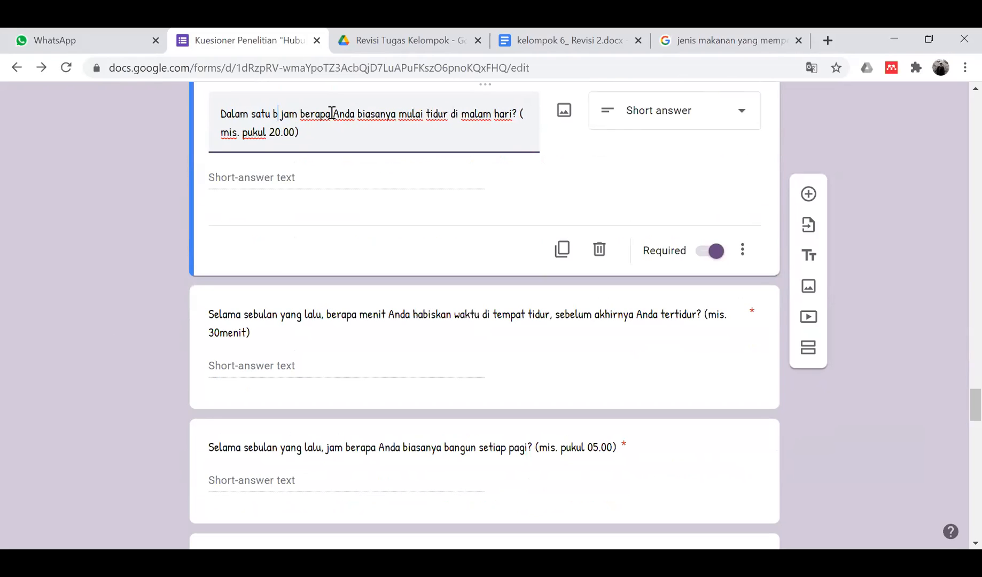
type("ulan terakhir,")
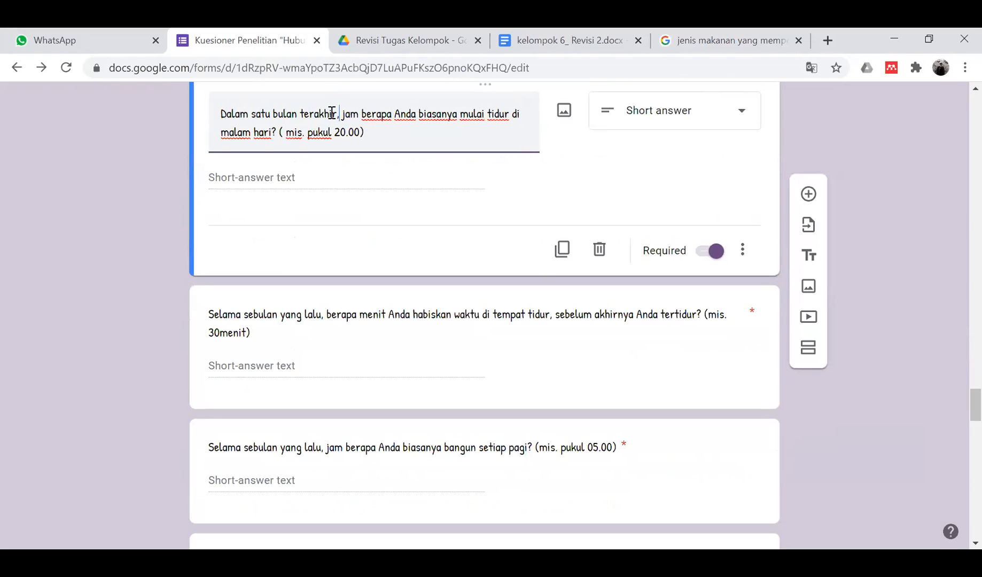
left_click(127, 234)
scroll(126, 233, "down", 2)
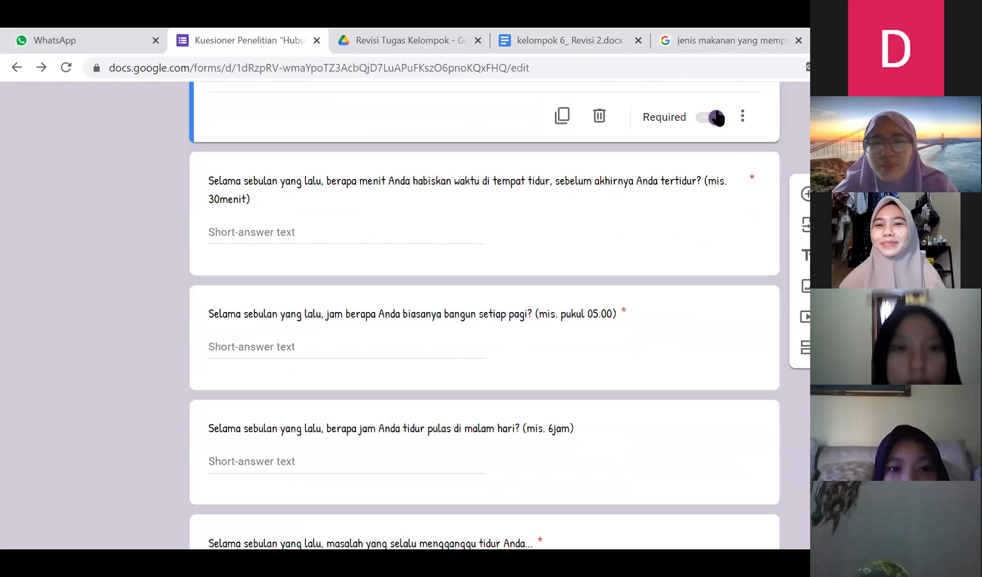
- Review the sleep-problems grid question, checking the full wording of its first two rows
scroll(104, 341, "down", 3)
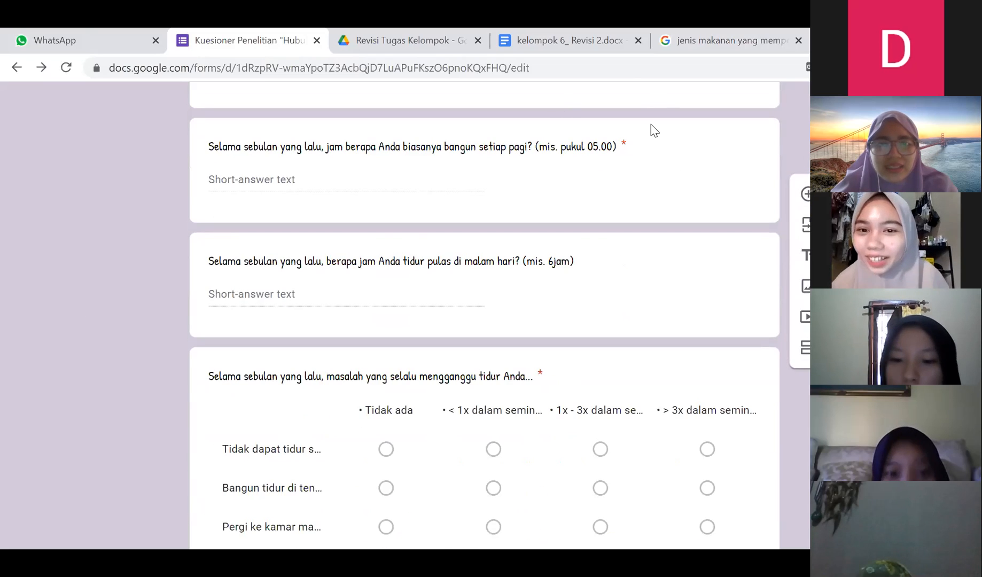
scroll(491, 358, "down", 3)
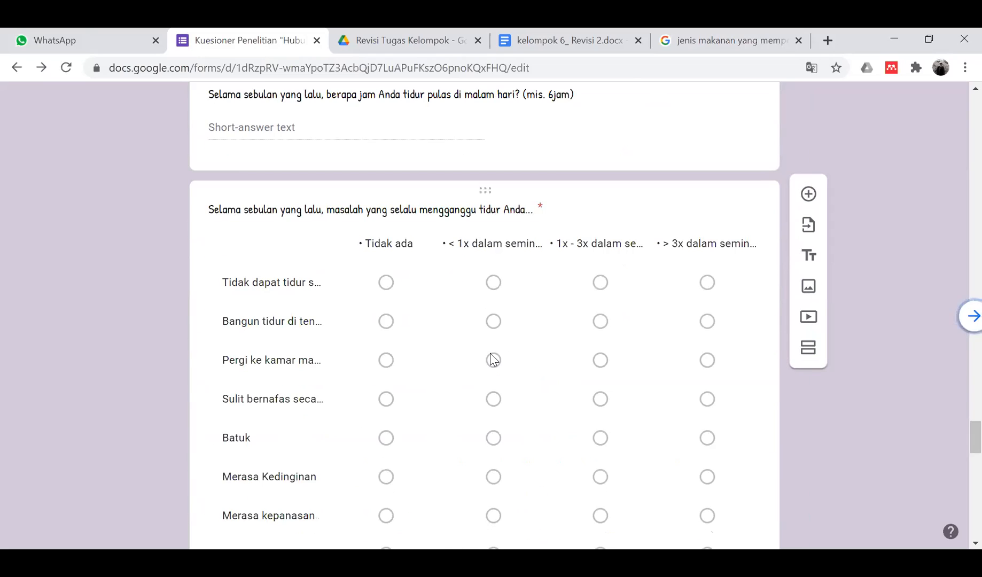
scroll(491, 357, "up", 1)
scroll(490, 357, "down", 5)
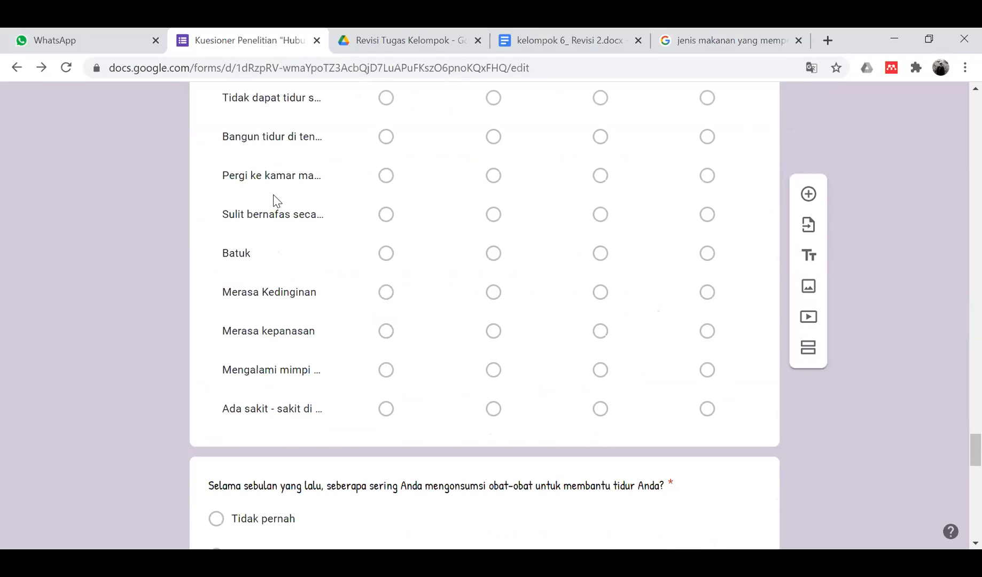
scroll(276, 201, "up", 3)
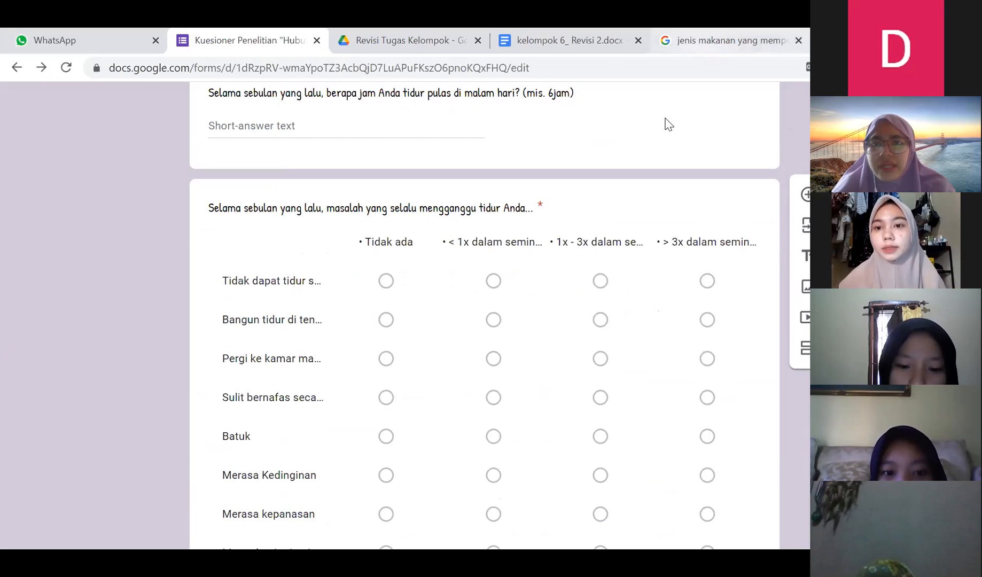
scroll(490, 298, "down", 1)
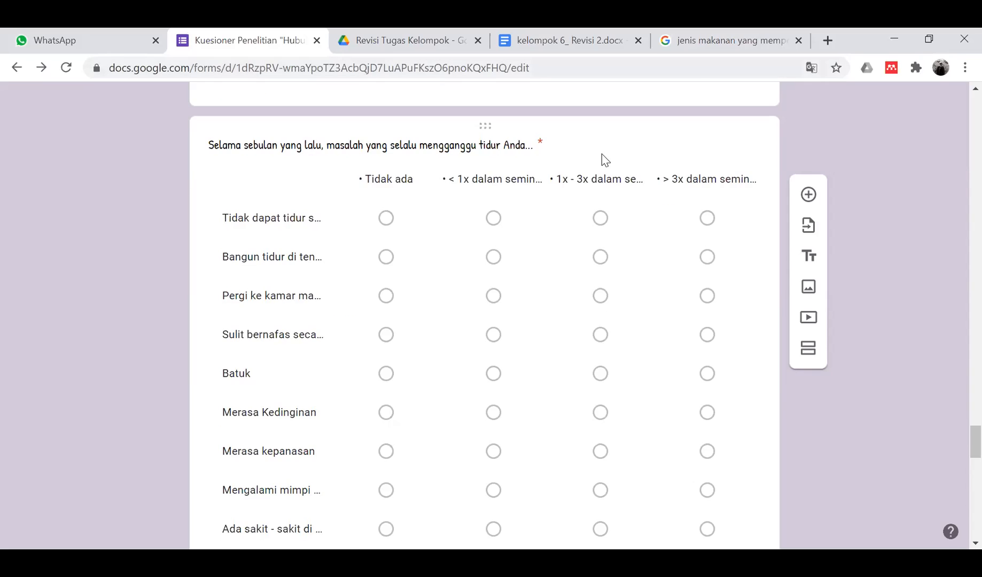
scroll(605, 160, "down", 8)
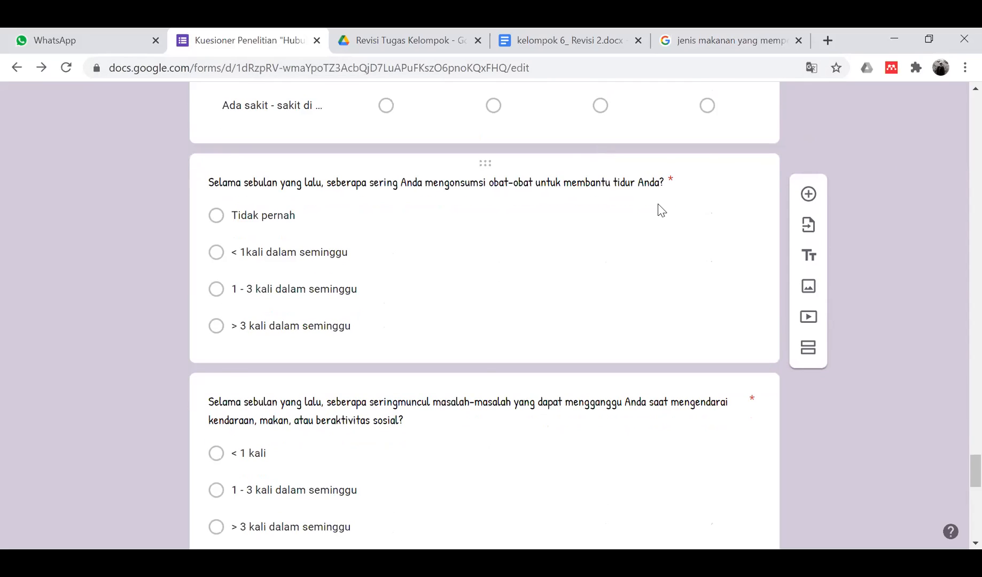
scroll(661, 209, "up", 8)
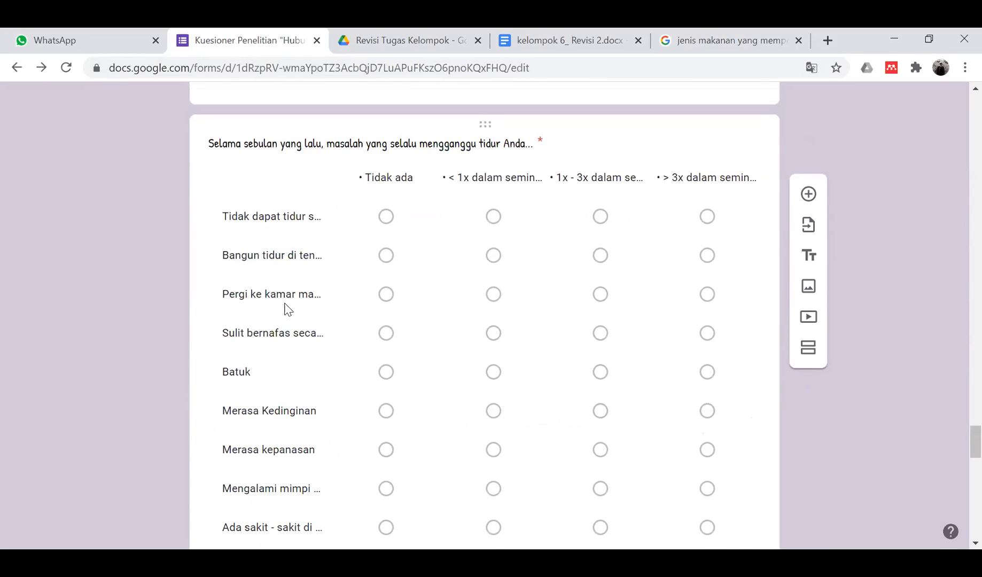
left_click(287, 308)
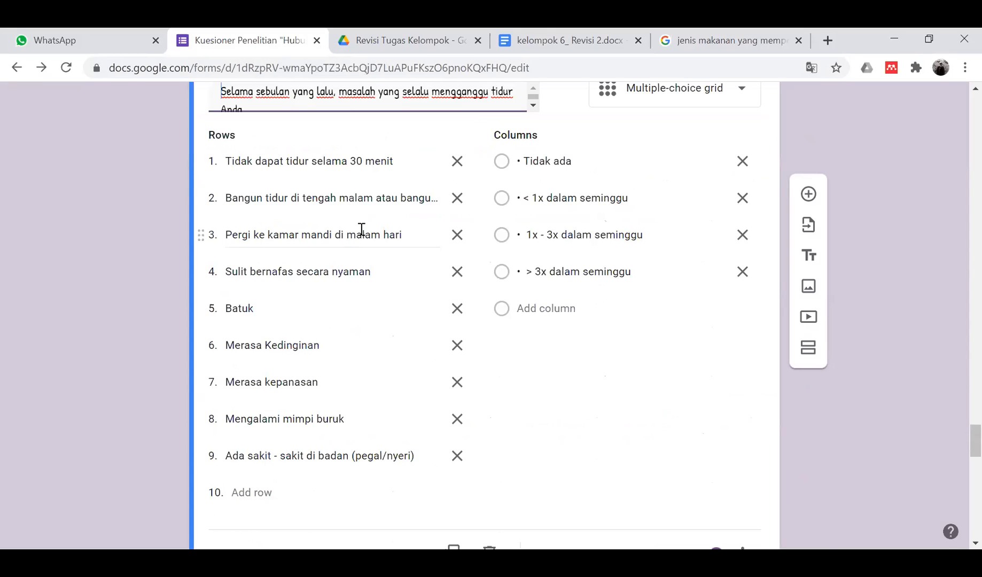
left_click(381, 198)
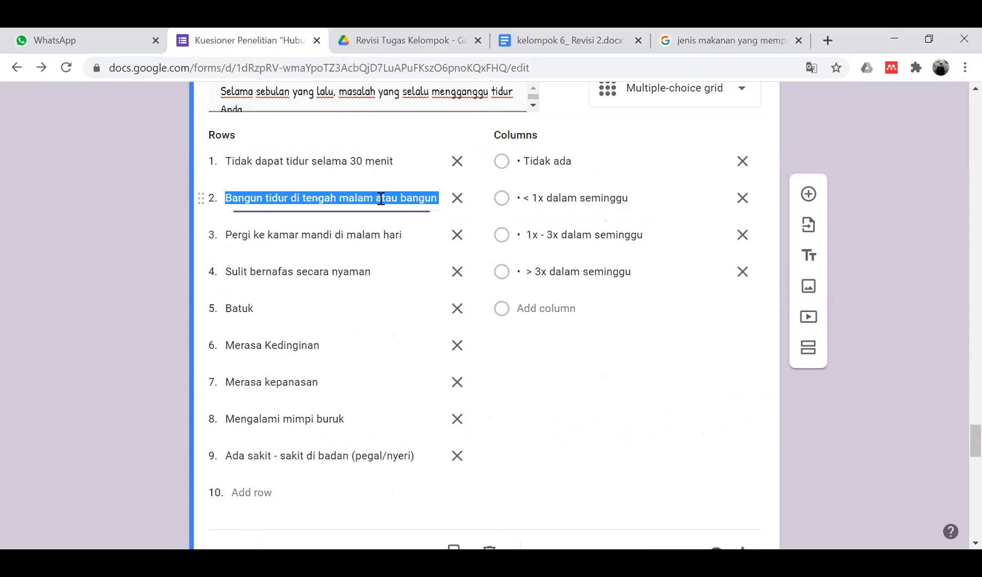
left_click(355, 161)
- Scroll down to the average sleep-quality question ending section D. Kualitas Tidur
scroll(545, 258, "up", 3)
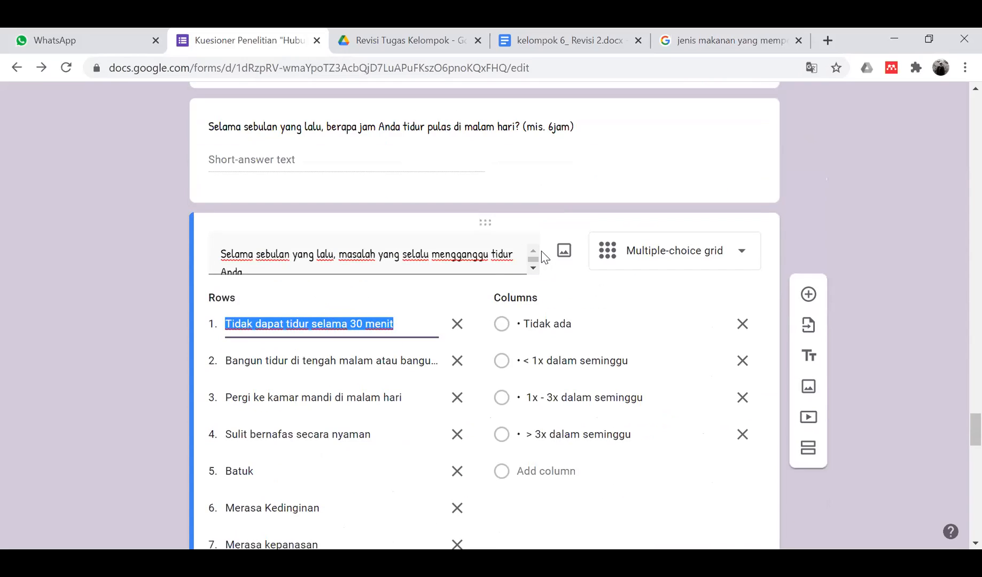
scroll(543, 253, "down", 3)
scroll(542, 256, "down", 10)
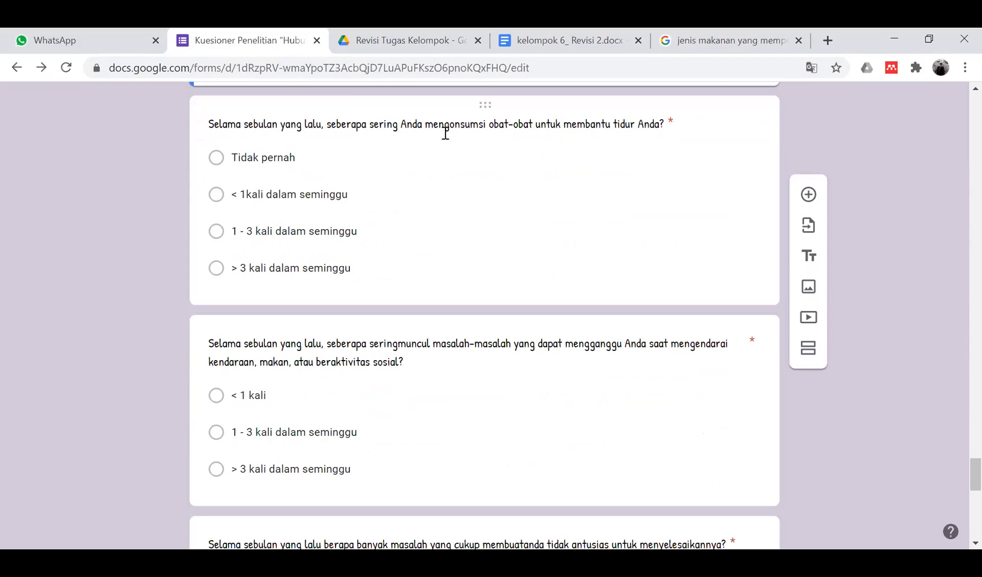
scroll(373, 271, "down", 5)
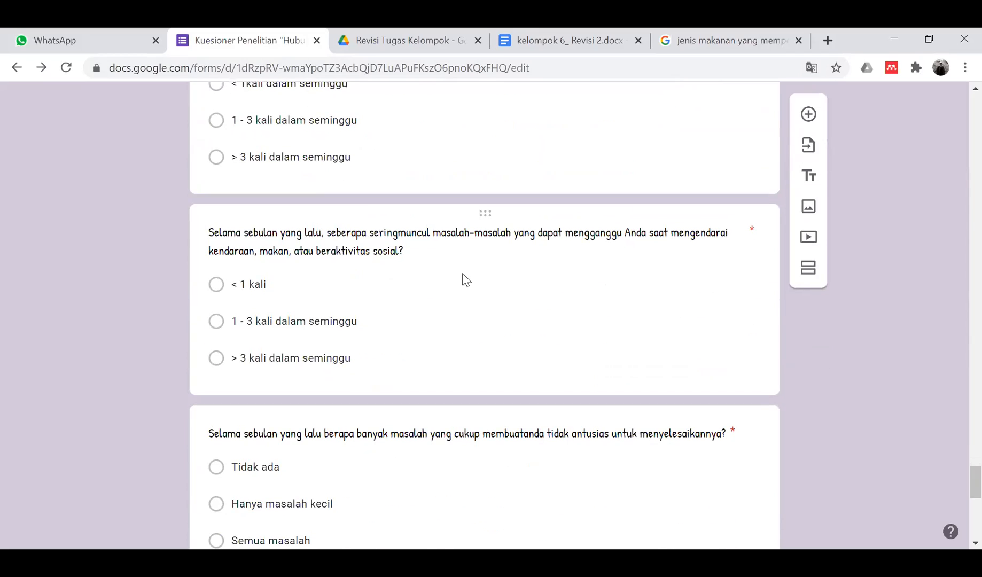
scroll(468, 295, "down", 3)
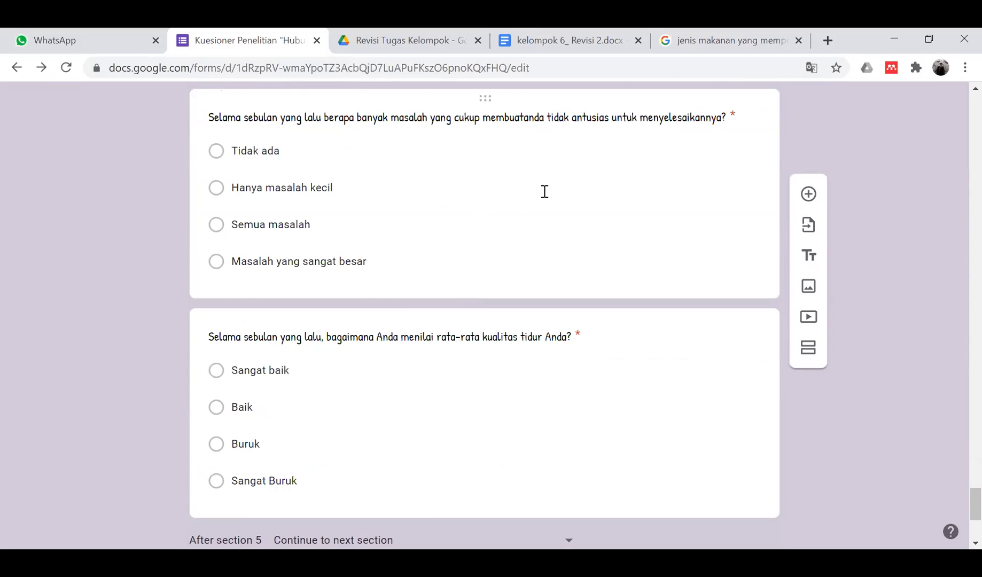
scroll(543, 192, "down", 4)
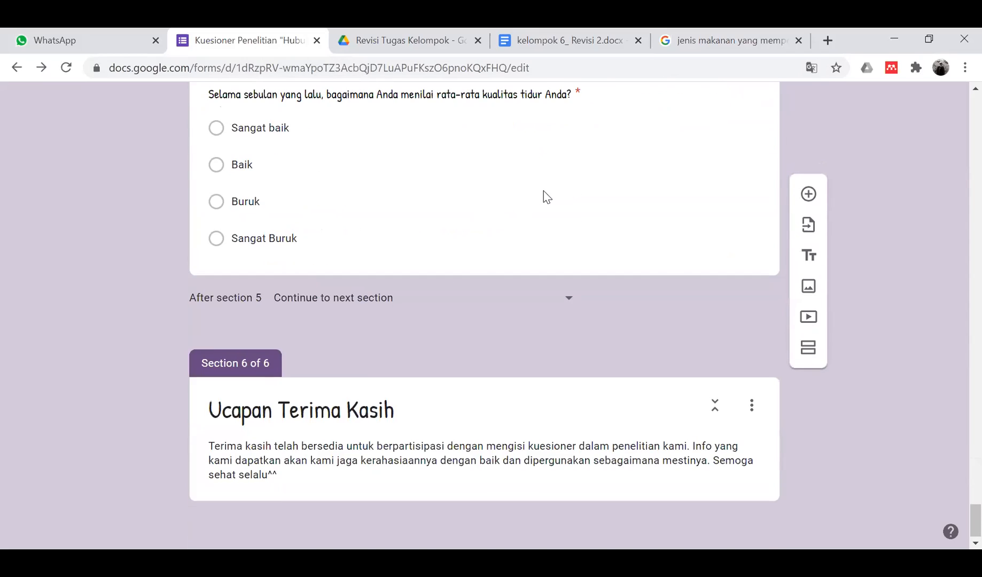
scroll(544, 195, "up", 4)
scroll(544, 191, "up", 2)
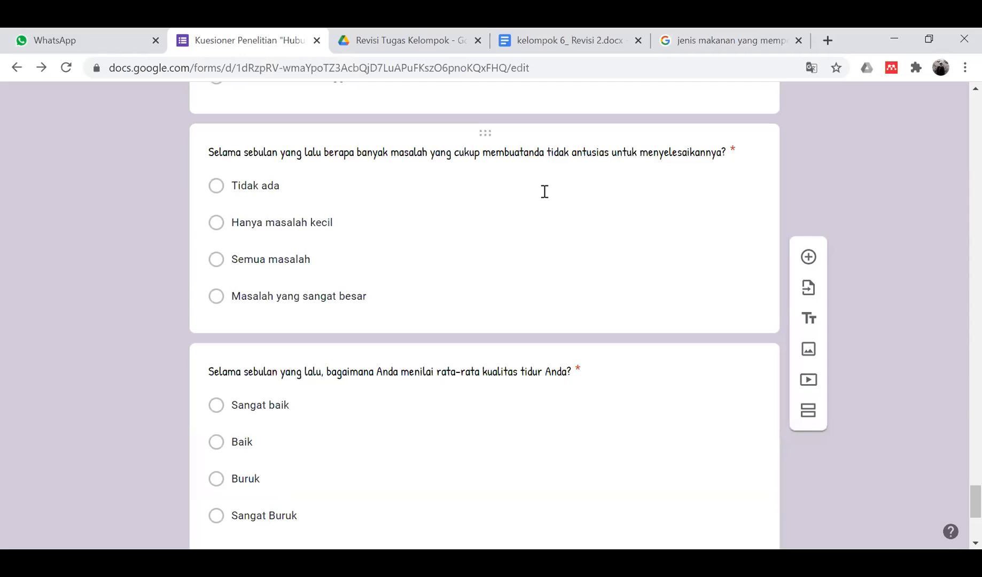
scroll(545, 193, "down", 4)
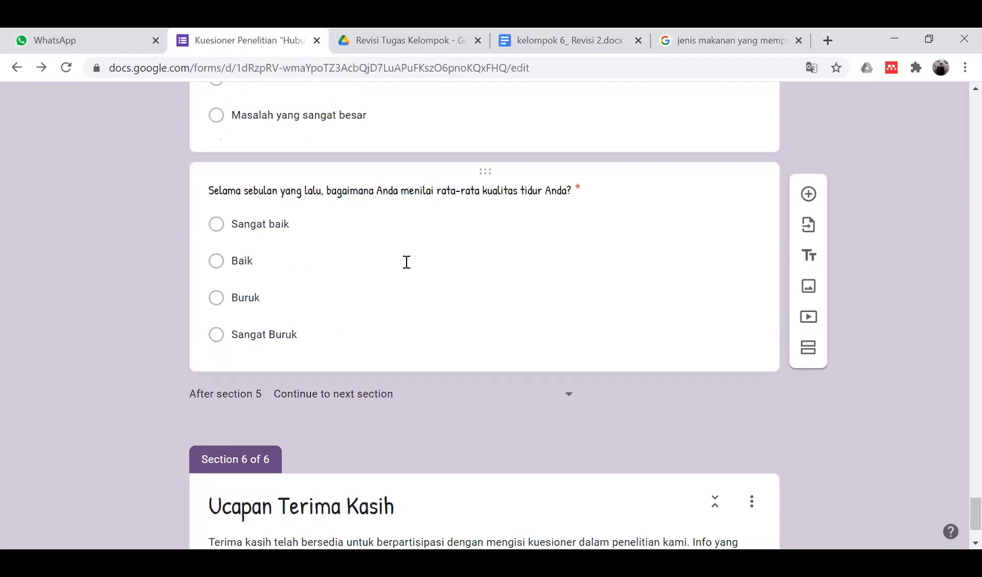
- Inspect the sleep-quality question, then scroll back up toward the form title
left_click(406, 260)
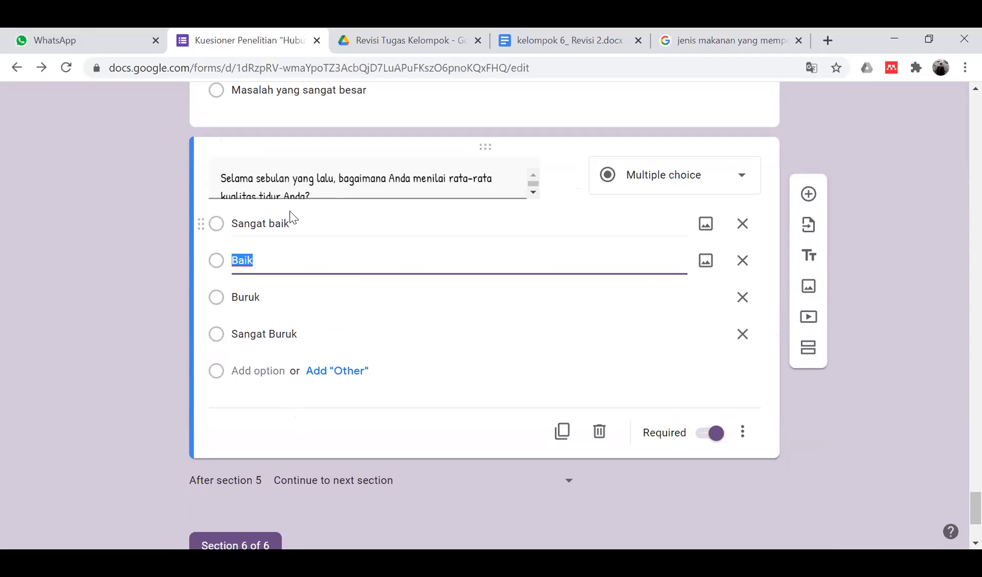
left_click_drag(70, 276, 81, 304)
scroll(81, 304, "up", 4)
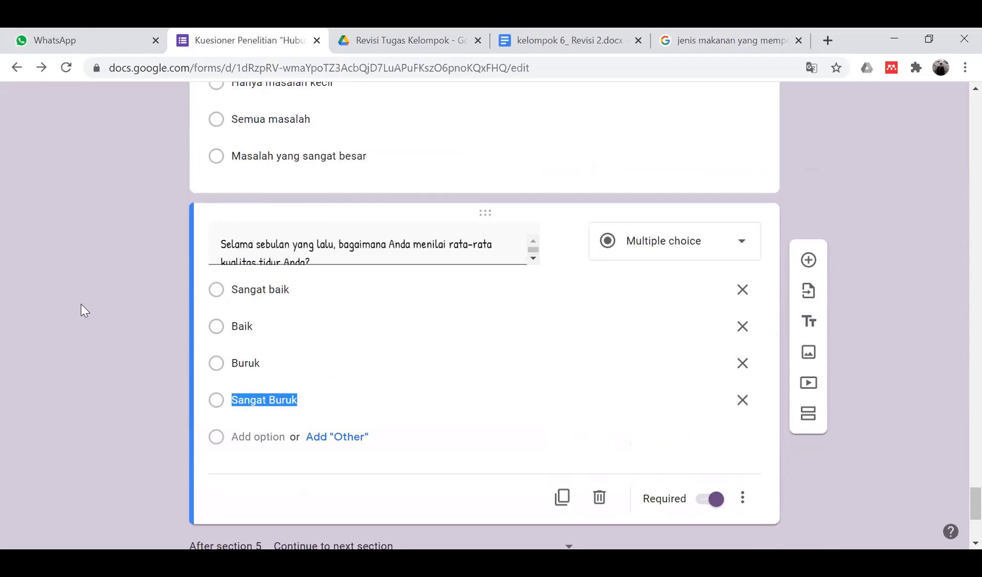
scroll(81, 304, "up", 7)
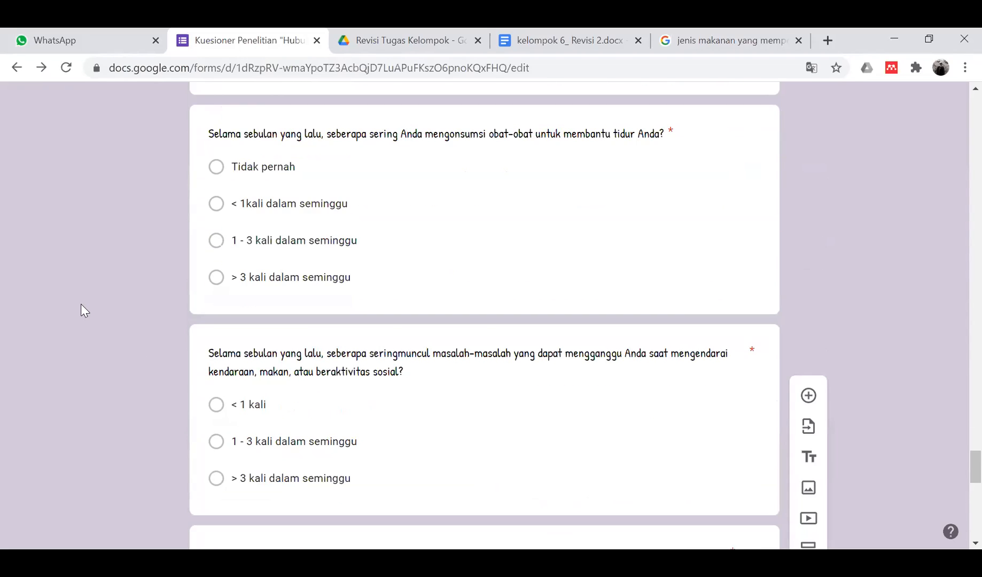
scroll(81, 304, "up", 20)
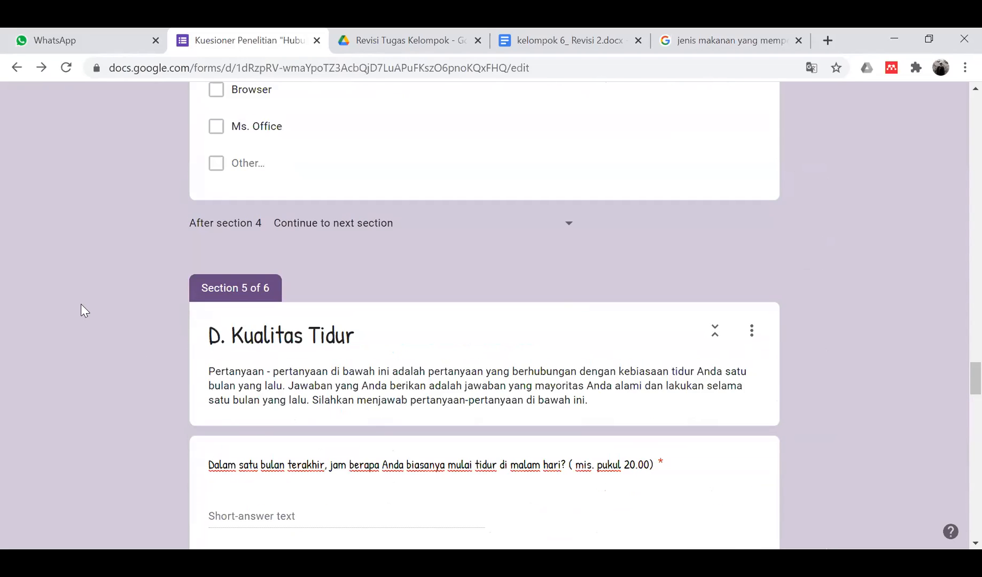
scroll(81, 304, "up", 15)
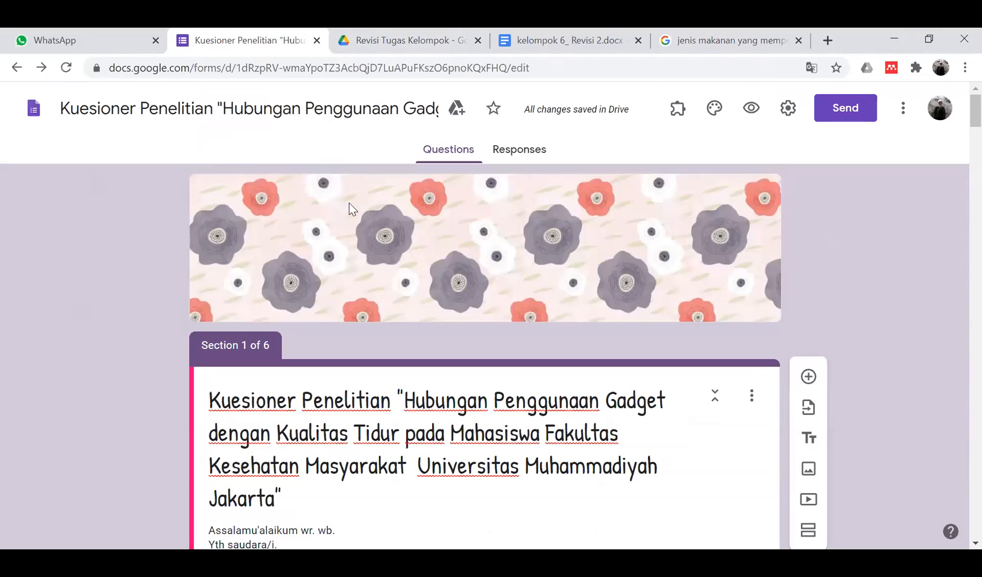
- Close the finished Kelompok 6 form tab and return to the WhatsApp chat
left_click(316, 41)
left_click(256, 42)
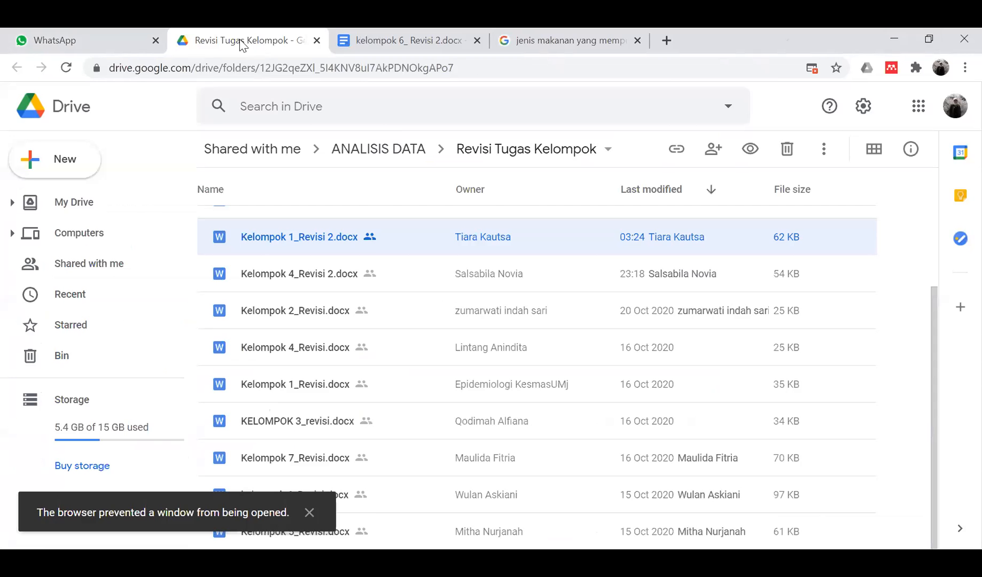
left_click(119, 36)
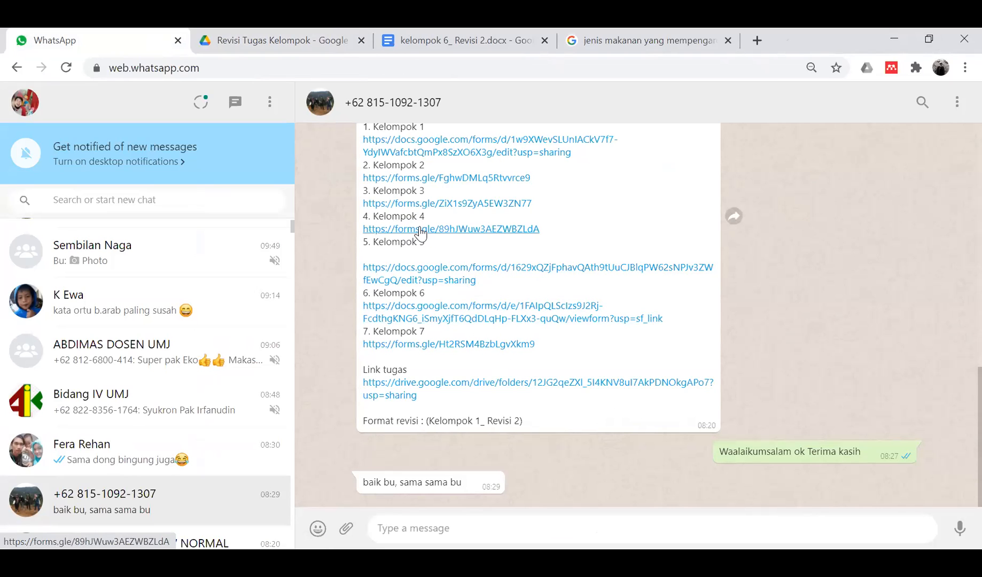
- Open the Kelompok 3 forms.gle link and switch that form to edit mode
scroll(421, 228, "up", 1)
scroll(428, 213, "up", 1)
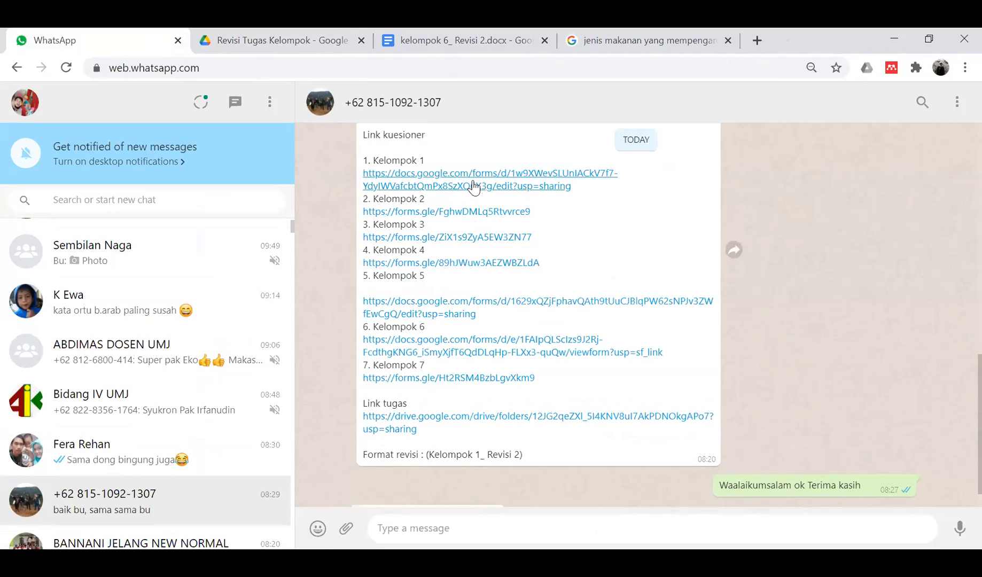
left_click(478, 238)
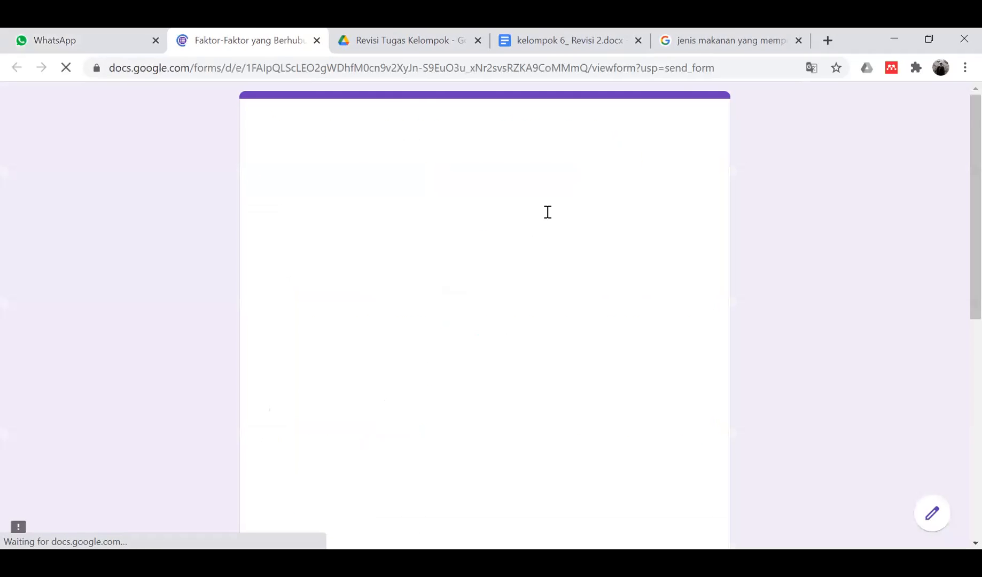
left_click(932, 514)
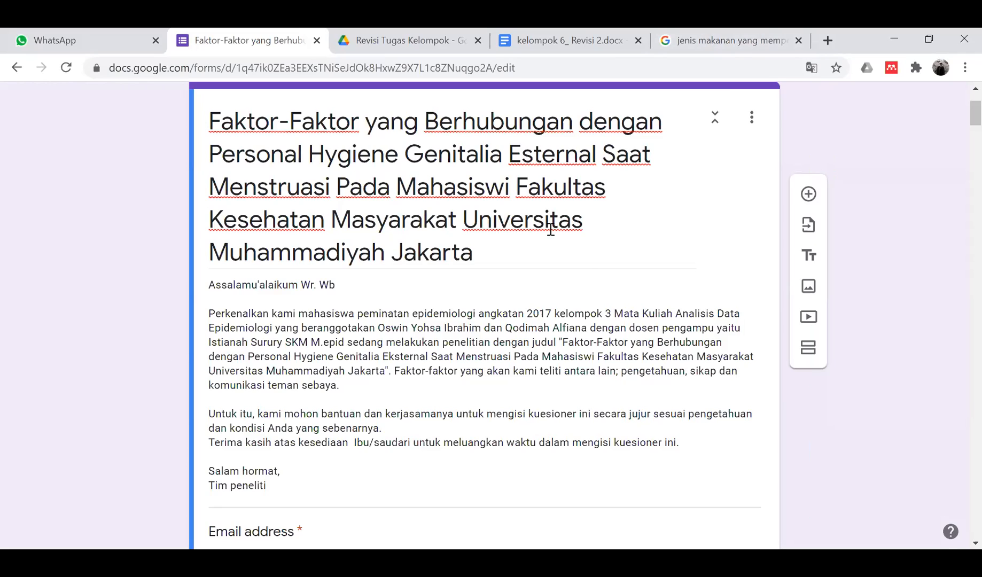
- Fix the form title, changing 'Esternal' to 'Eksternal' and 'Pada' to 'pada'
triple_click(555, 154)
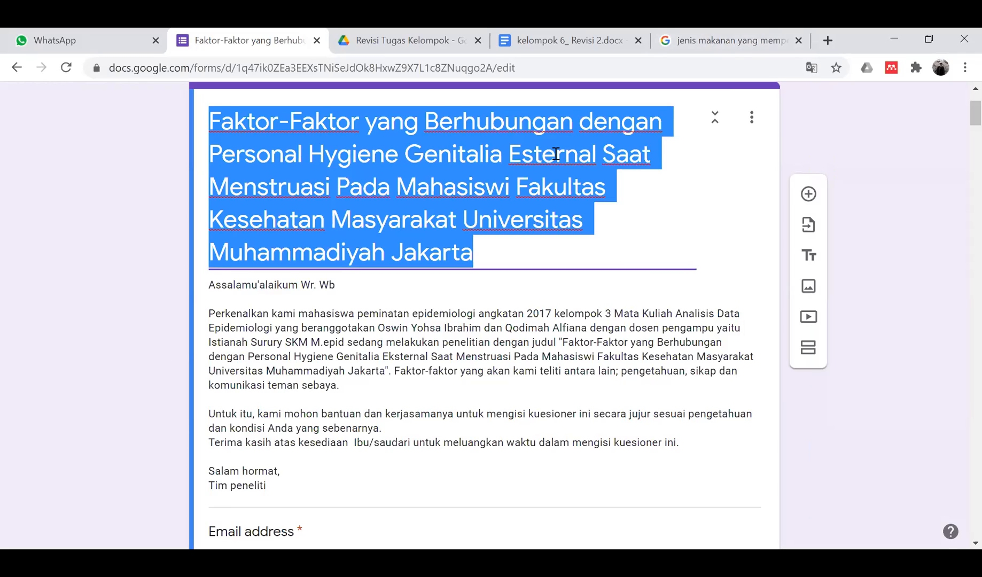
left_click(532, 155)
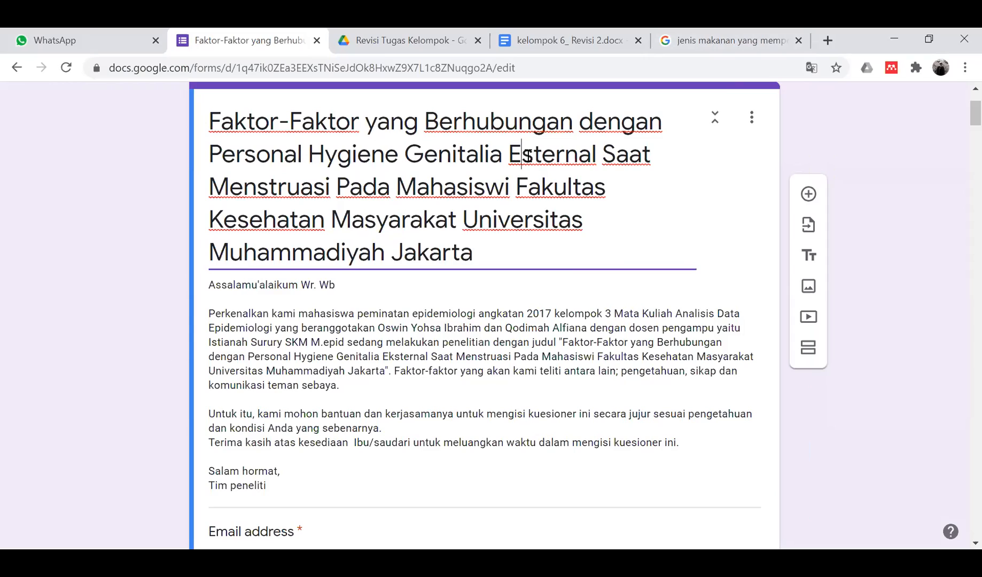
type("k")
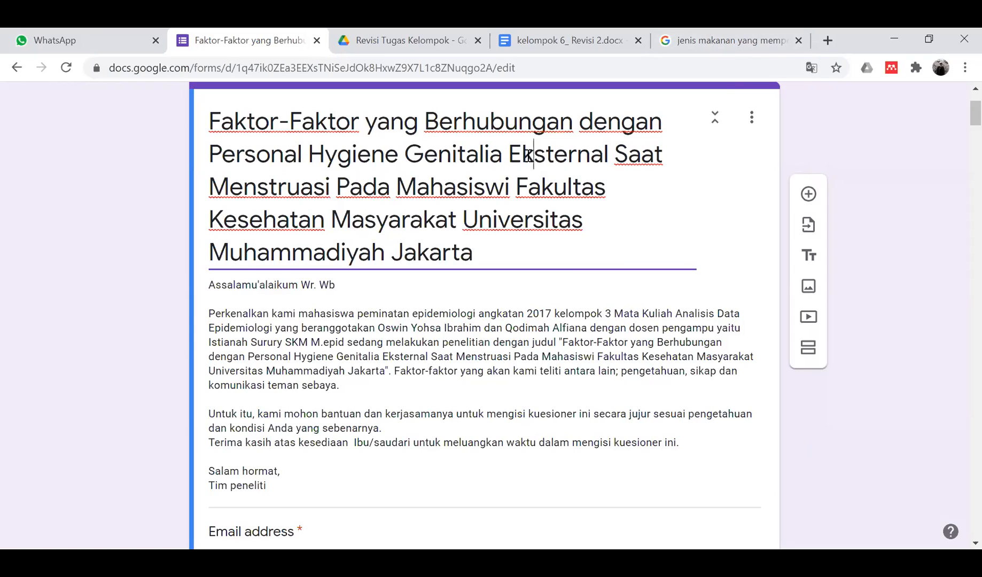
left_click(355, 187)
key("BackSpace")
type("p")
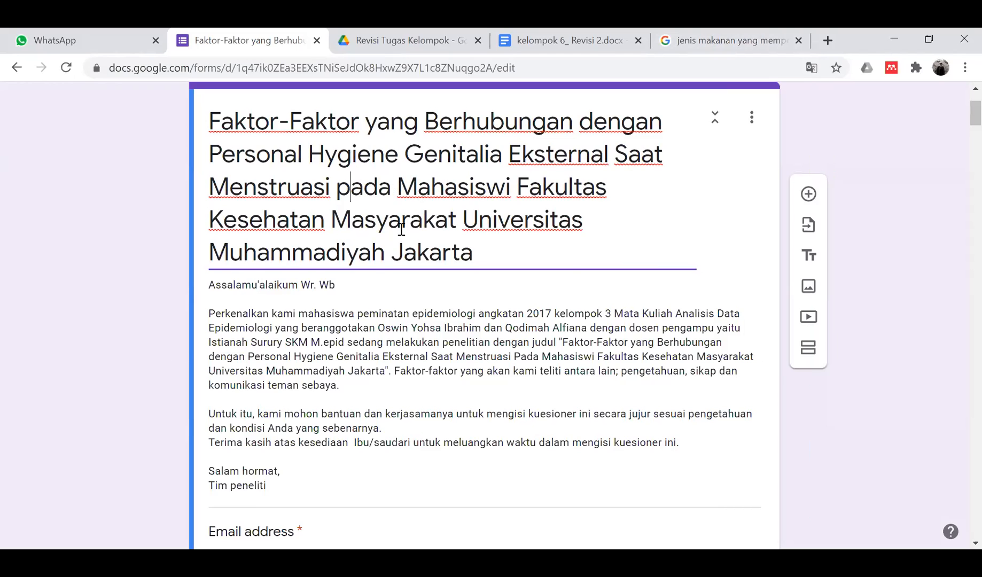
- Look through the Section 2 hygiene scale questions, from Tidak Pernah (TP) to Selalu (SL)
scroll(401, 229, "down", 3)
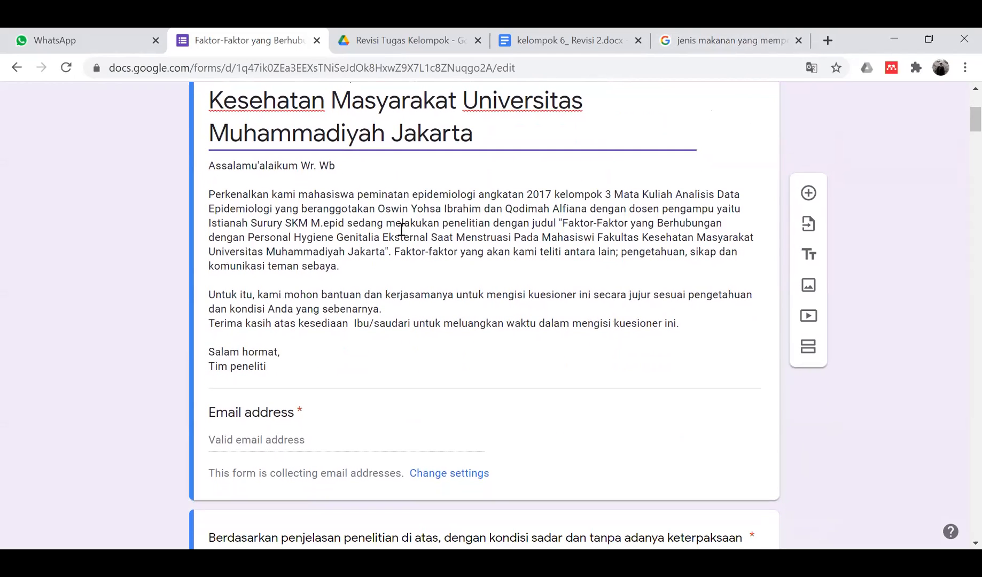
scroll(401, 229, "up", 3)
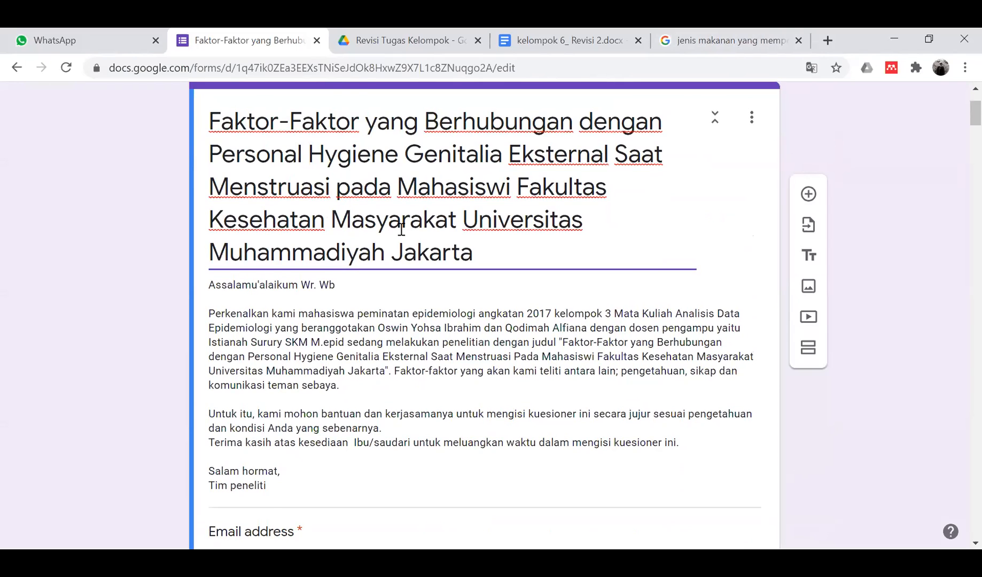
scroll(401, 229, "down", 10)
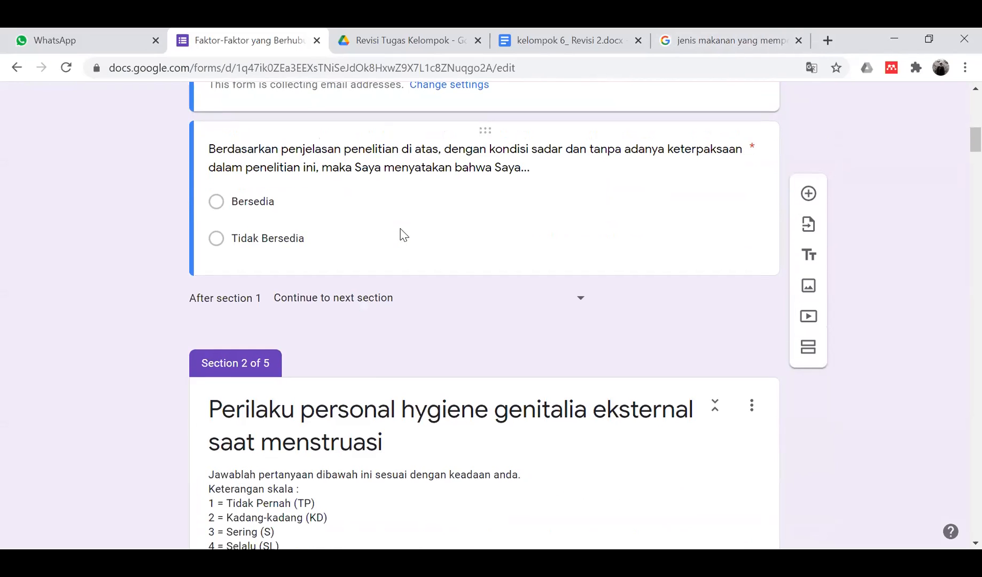
scroll(402, 233, "down", 5)
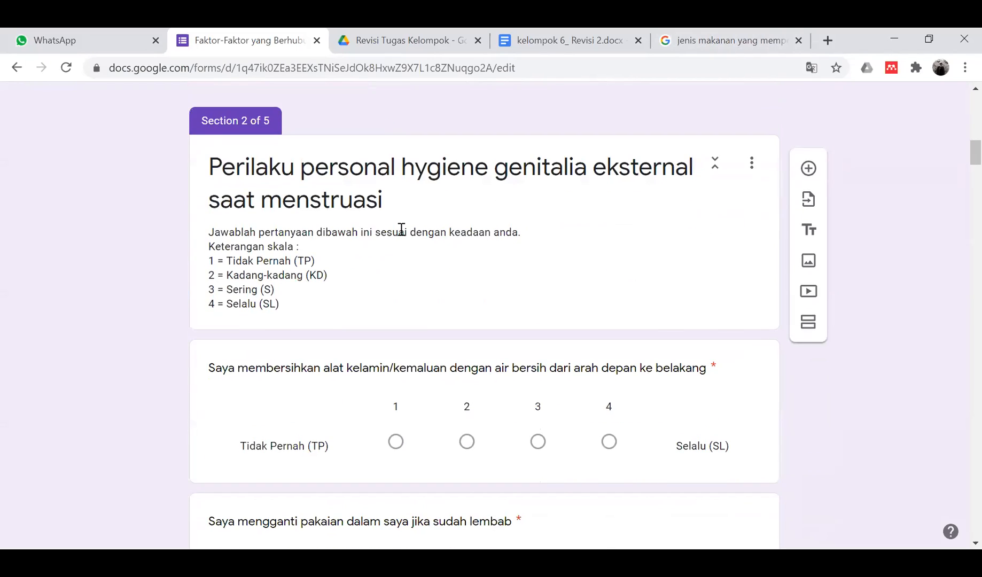
scroll(401, 229, "down", 1)
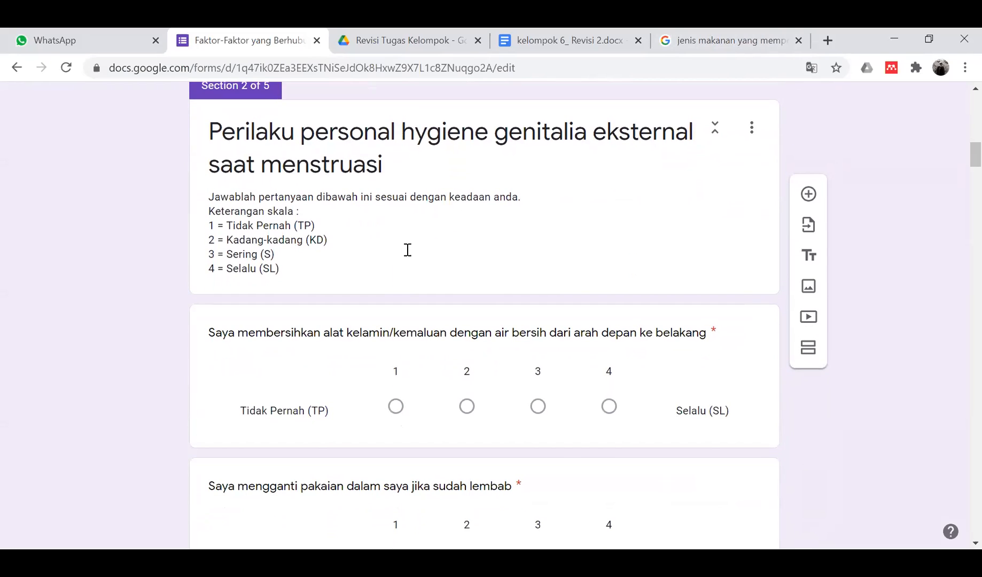
scroll(407, 249, "down", 1)
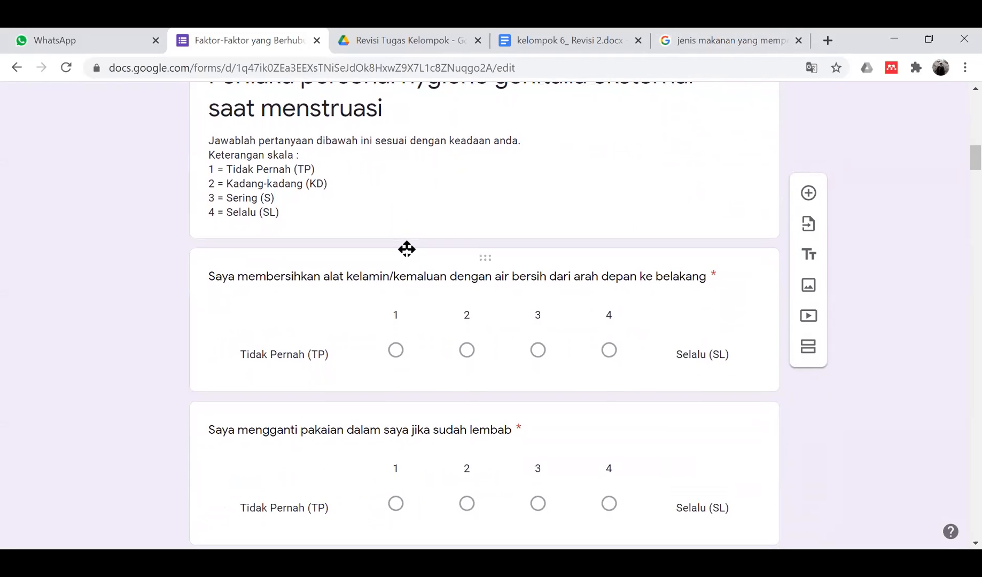
scroll(407, 249, "down", 6)
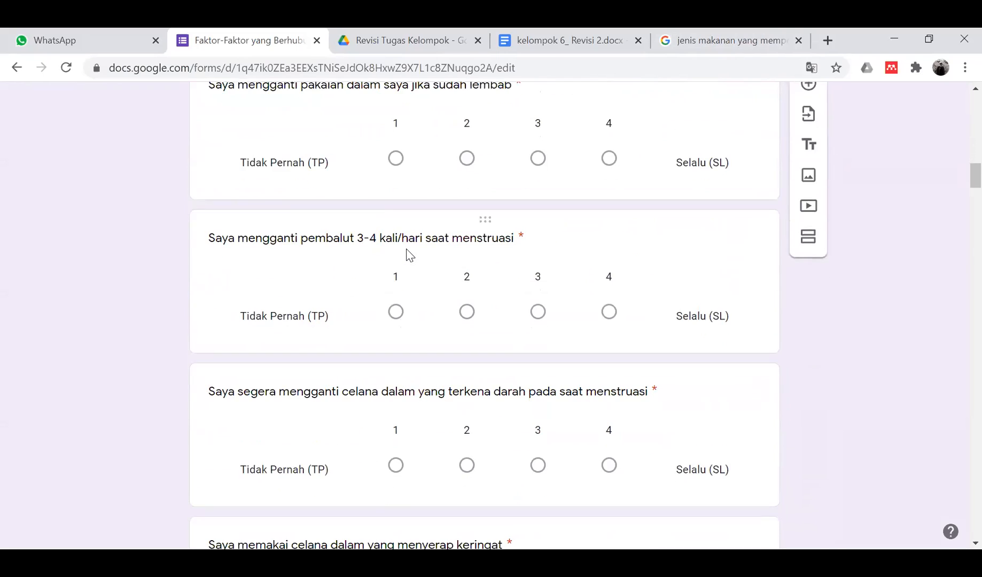
scroll(410, 255, "down", 3)
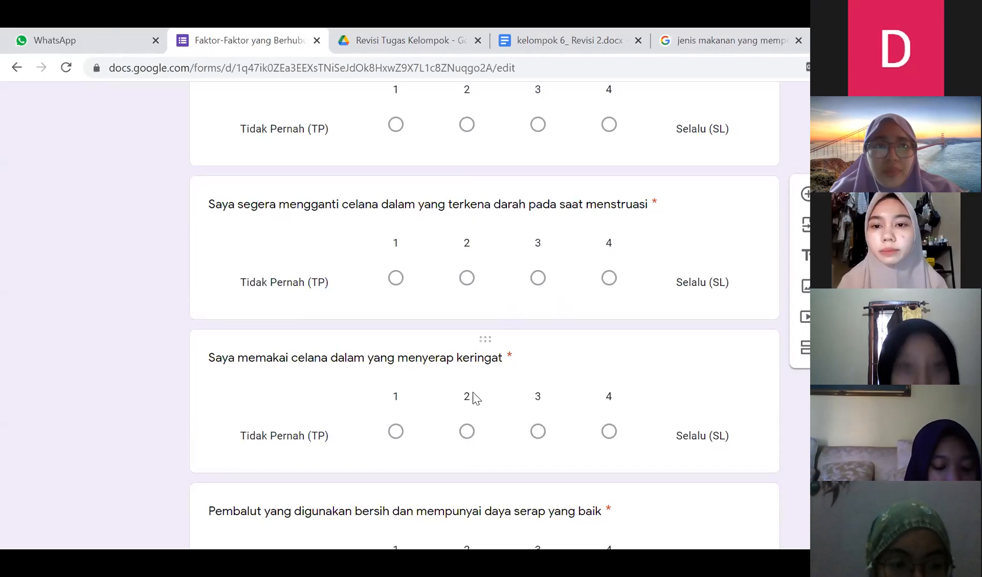
- Open the Kelompok 1 questionnaire link from WhatsApp and start editing its title
left_click(113, 33)
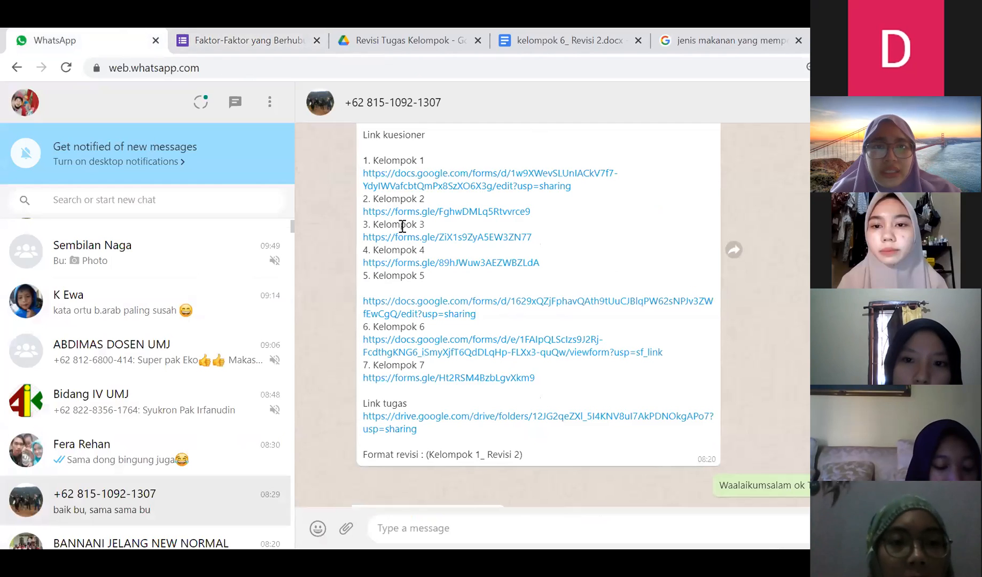
left_click(522, 187)
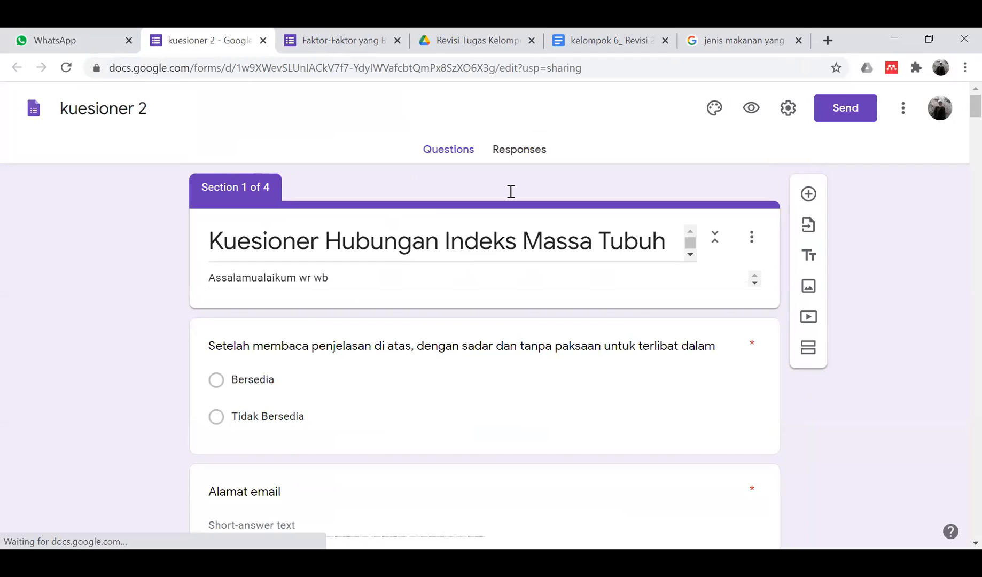
left_click(417, 197)
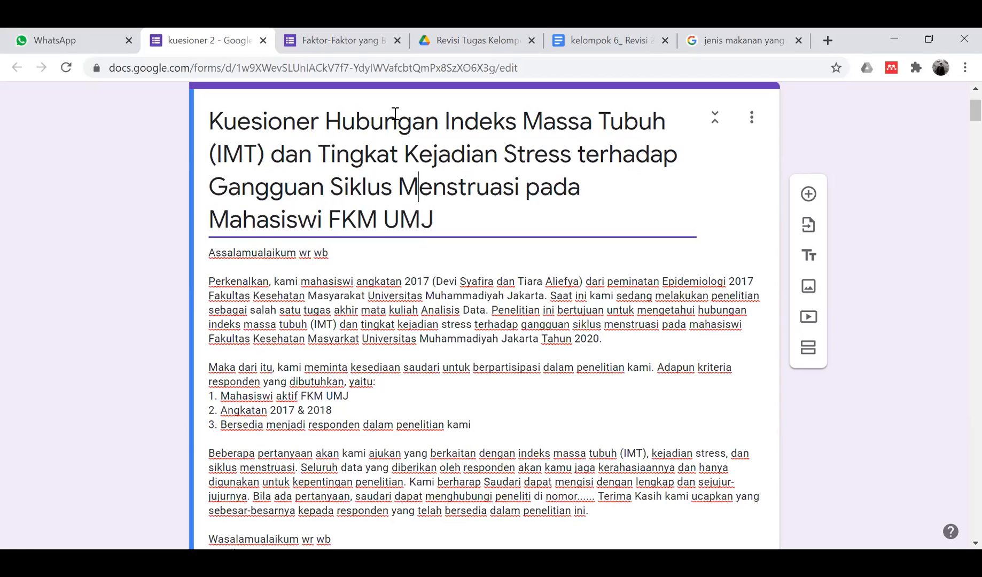
- Compare against the Kelompok 3 title by selecting its middle part, then return to the chat
left_click(336, 37)
scroll(397, 227, "up", 15)
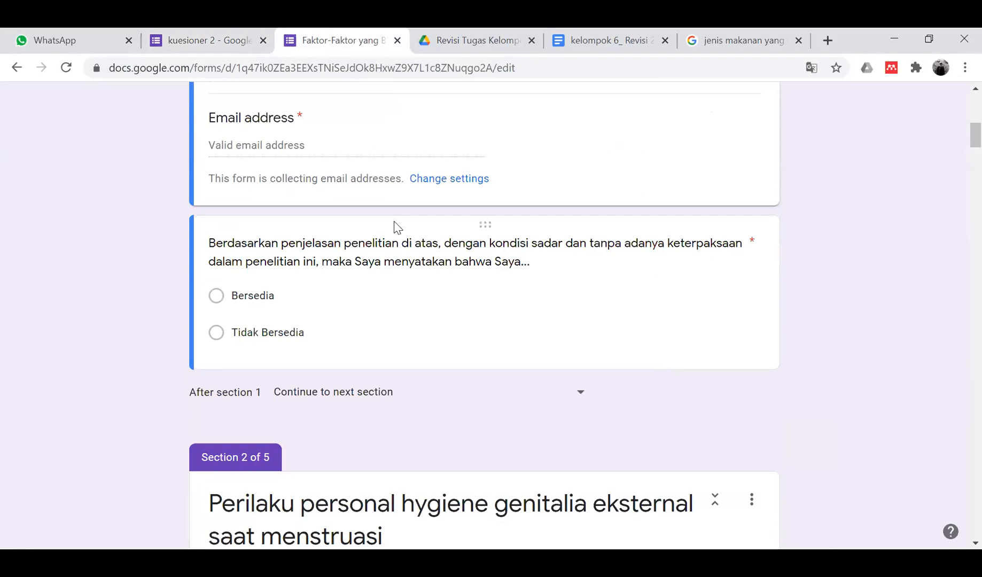
left_click_drag(560, 301, 511, 342)
left_click(487, 301)
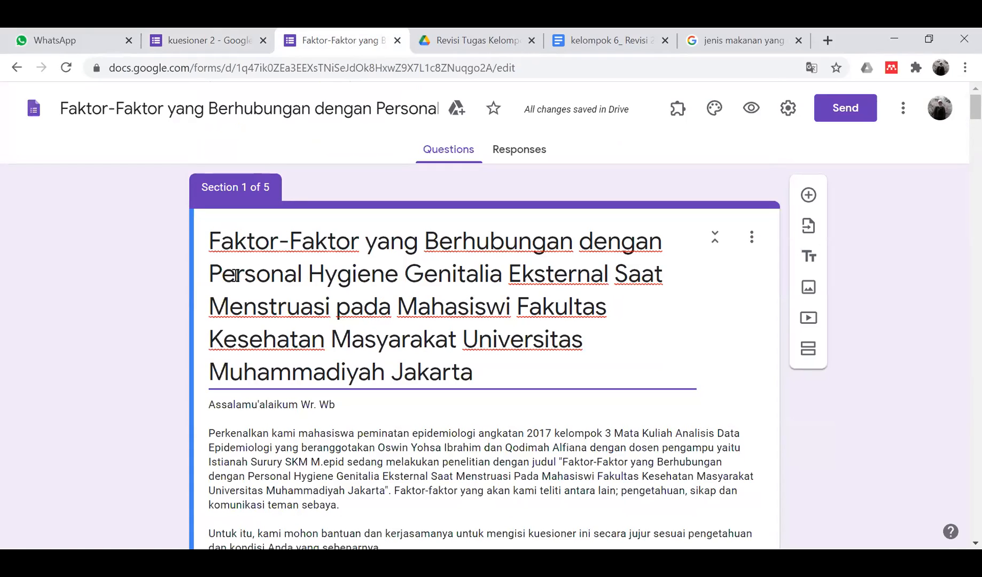
left_click_drag(221, 273, 475, 306)
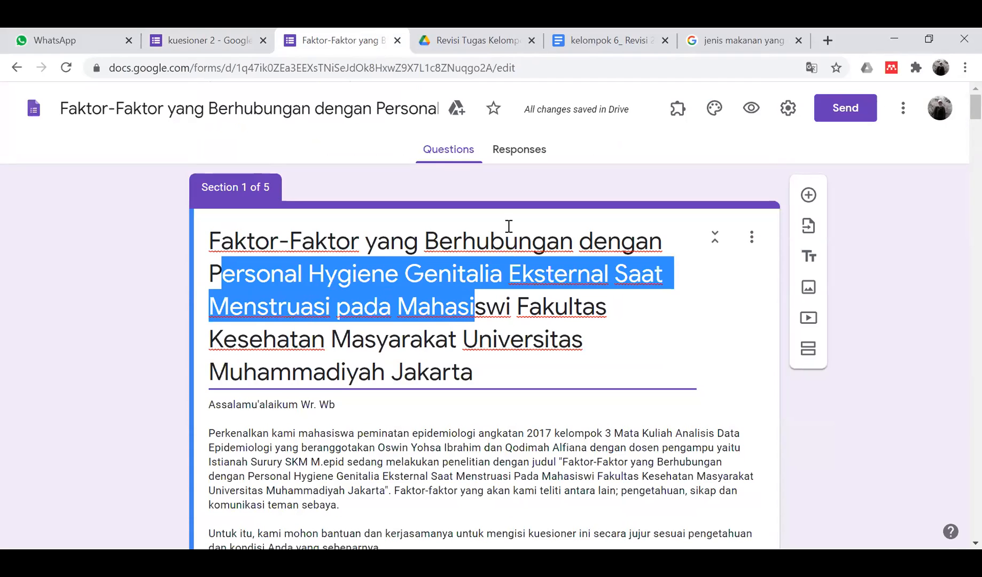
left_click(251, 43)
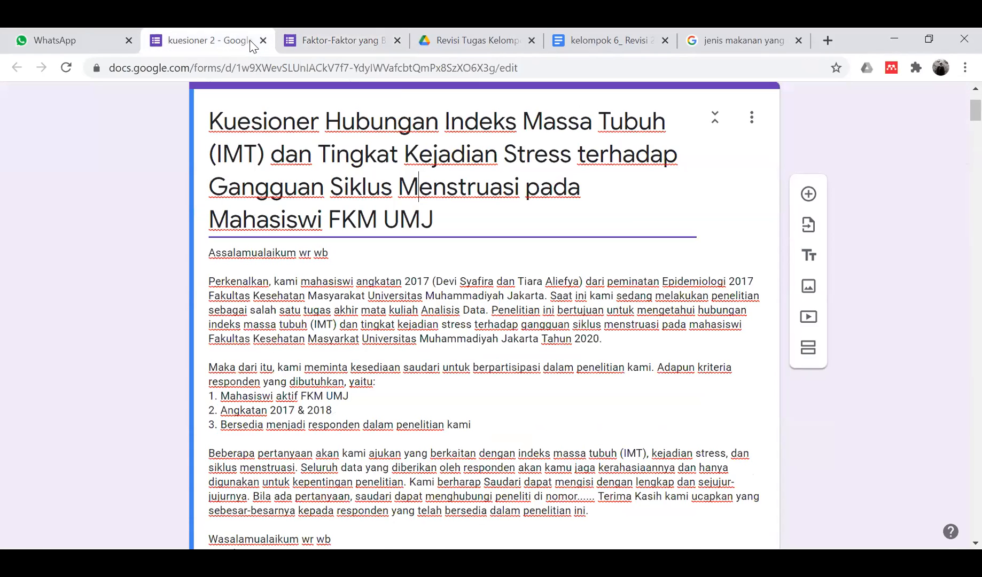
left_click(82, 35)
- Reopen the Kelompok 3 link, then close the duplicate form tab
left_click(462, 240)
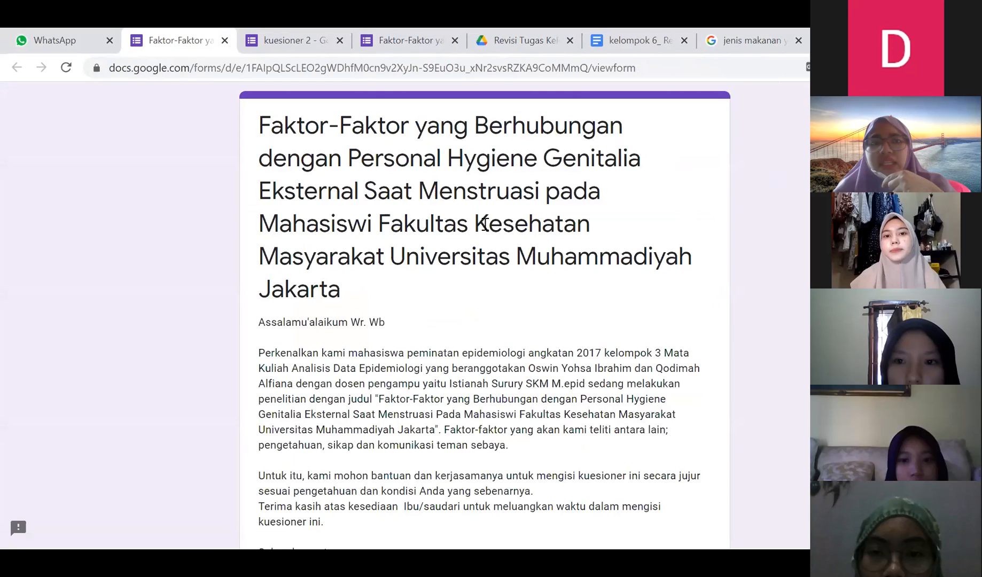
left_click(224, 41)
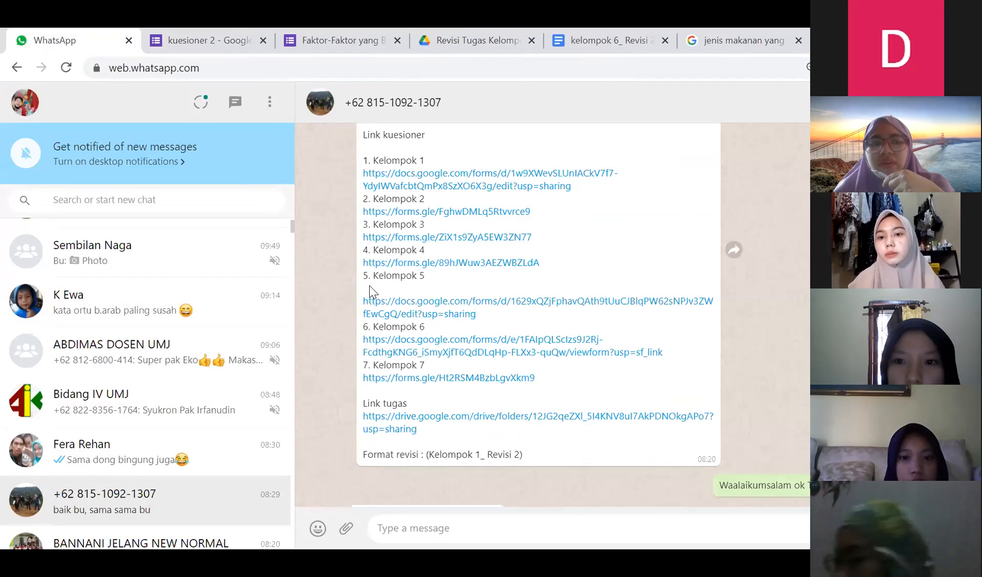
scroll(185, 315, "up", 3)
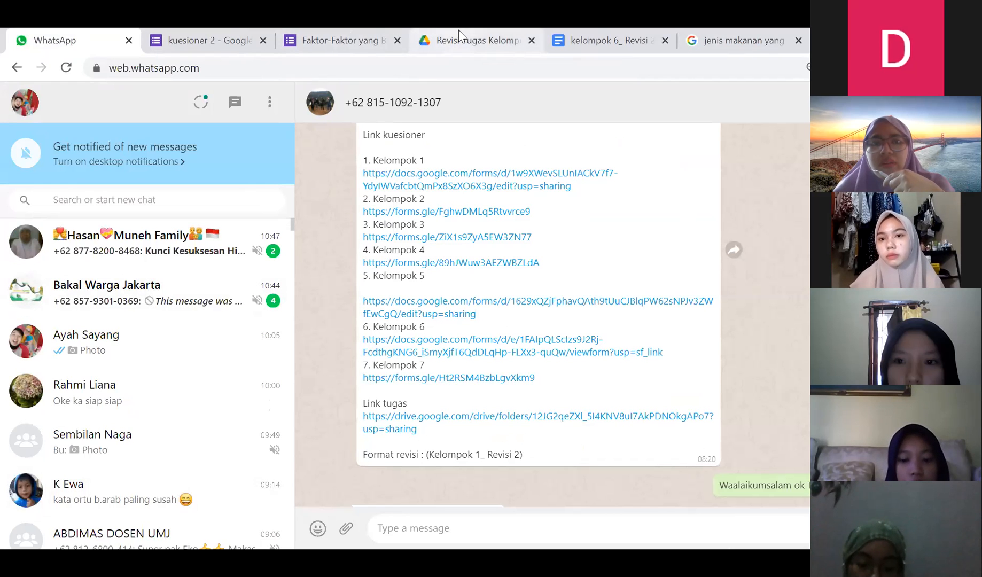
- Review the kuesioner 2 form's opening text and consent question, then return to WhatsApp
left_click(350, 38)
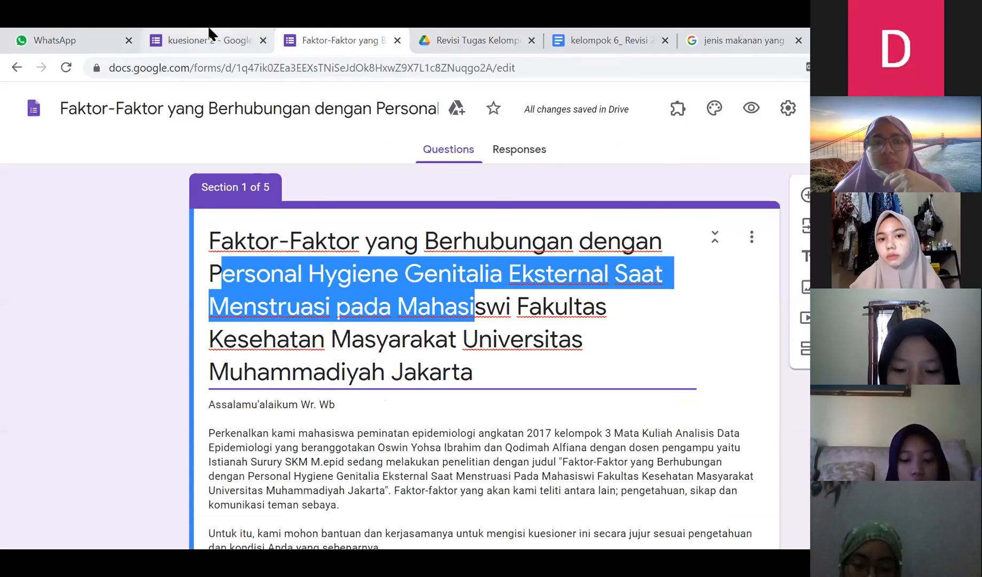
left_click(210, 36)
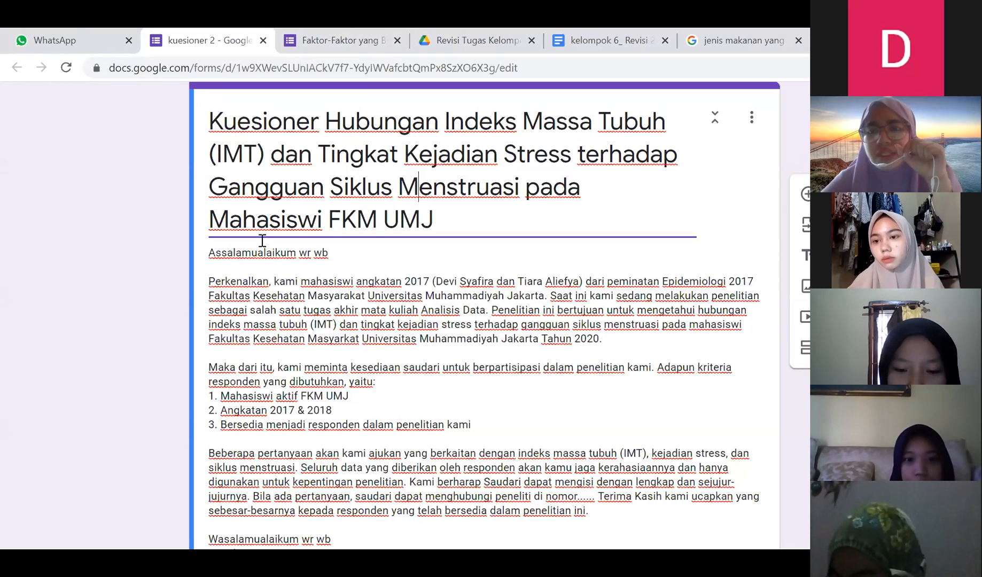
scroll(388, 295, "down", 9)
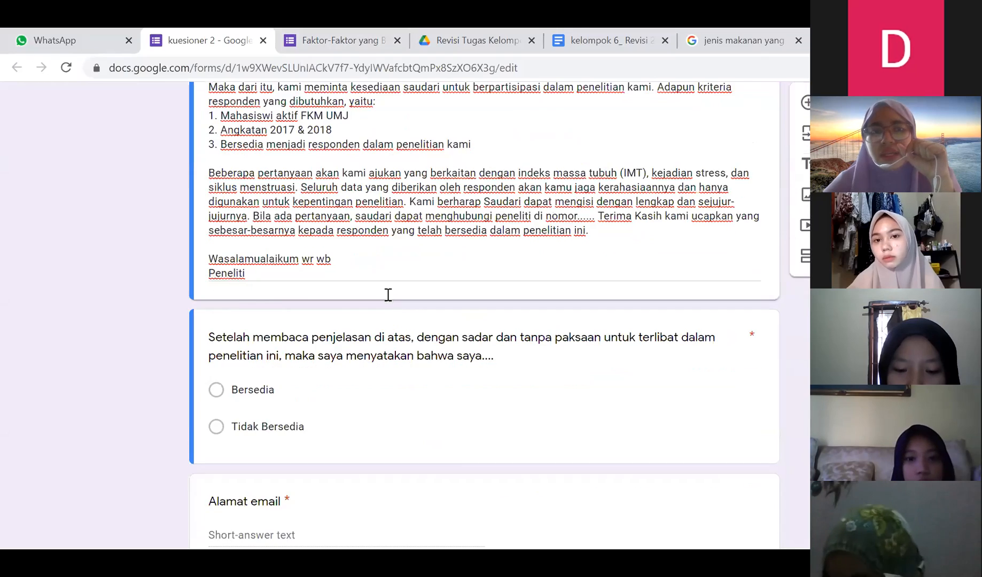
scroll(386, 294, "up", 10)
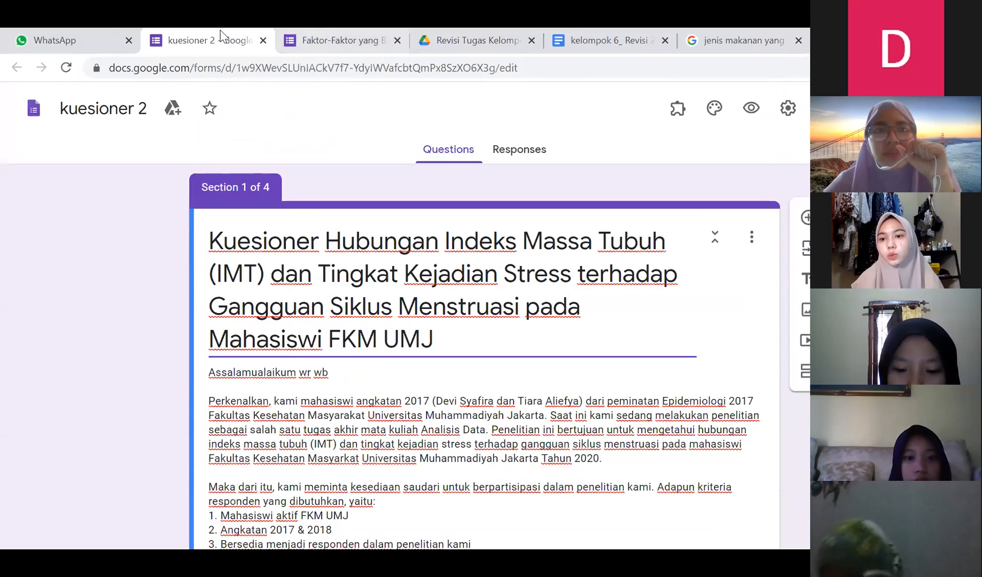
left_click(101, 39)
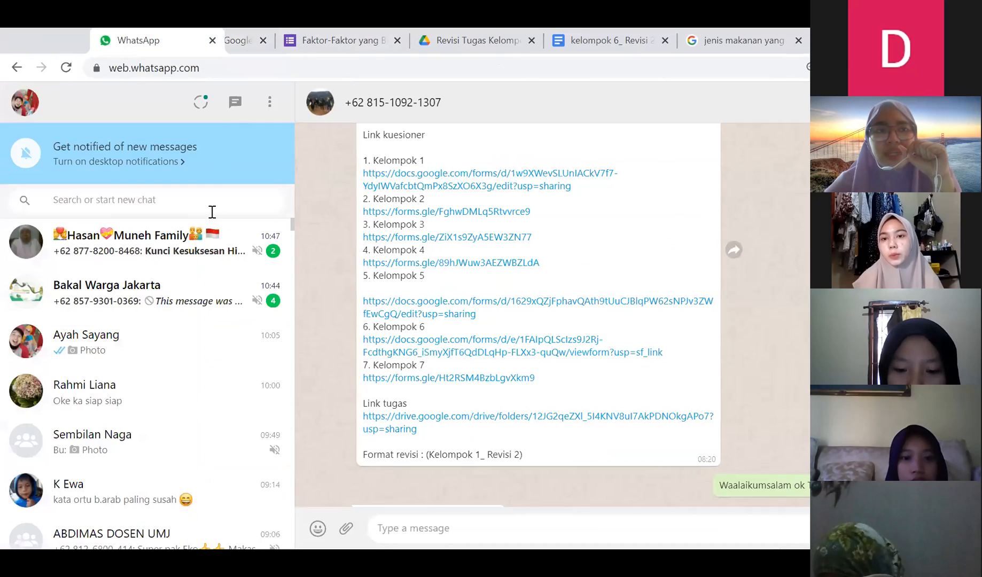
- Search the WhatsApp chat list for a contact's name
left_click(182, 195)
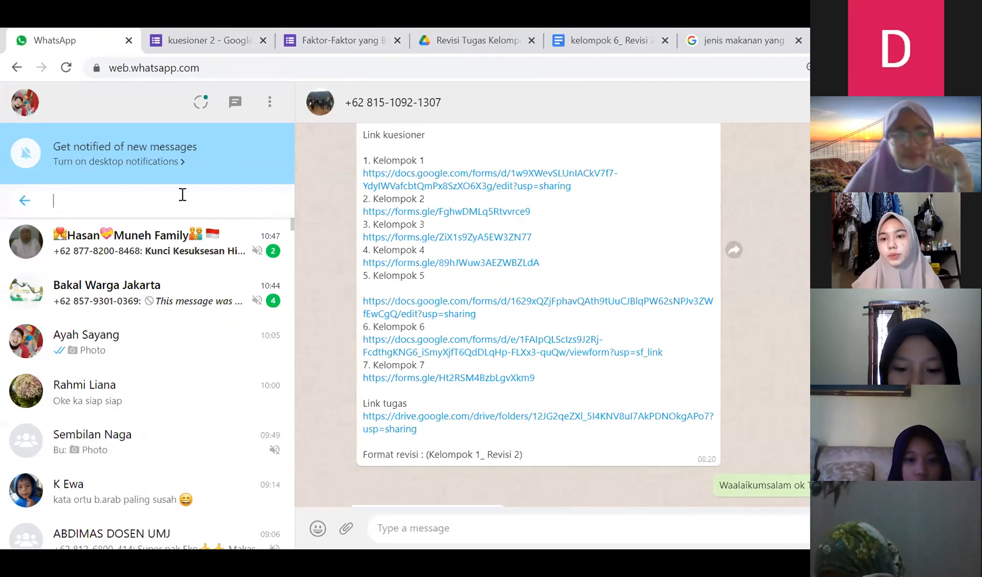
type("devi")
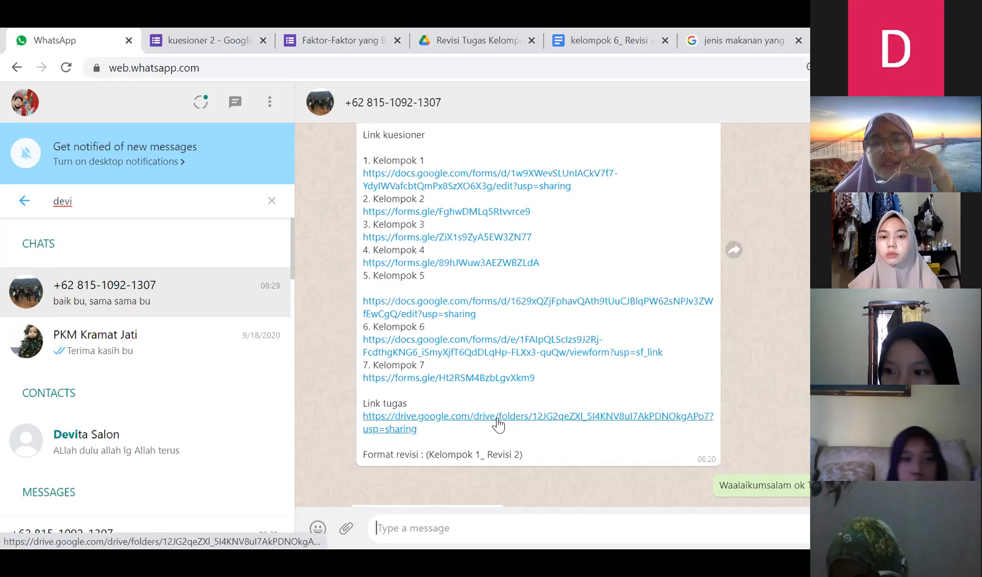
left_click_drag(443, 275, 426, 115)
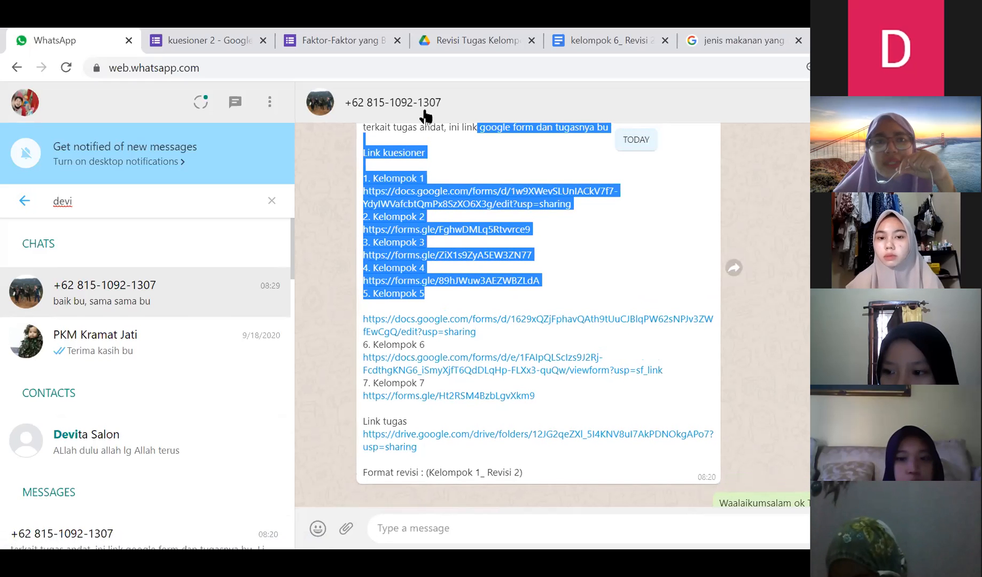
left_click(473, 175)
scroll(537, 163, "up", 3)
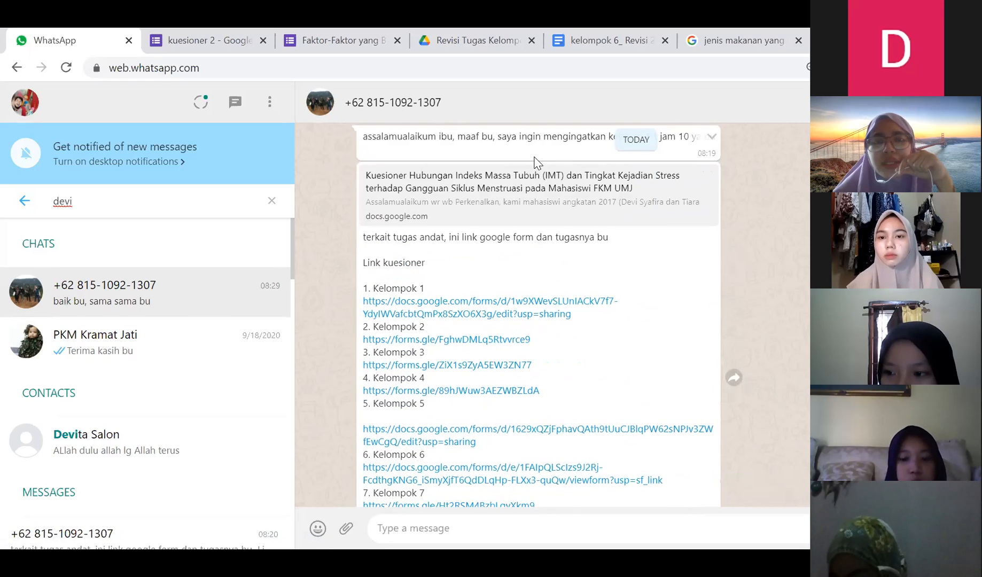
scroll(537, 163, "down", 3)
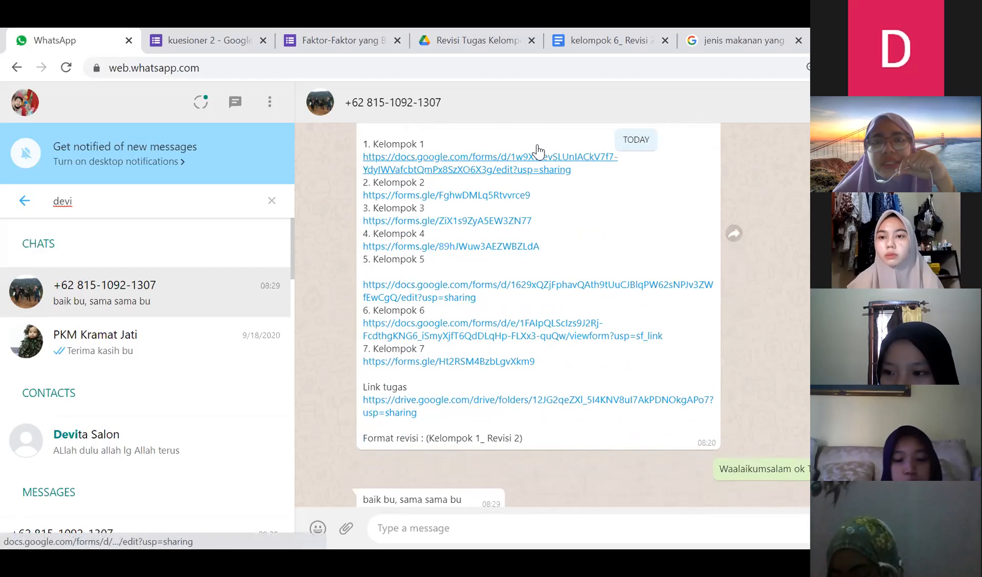
scroll(537, 152, "up", 1)
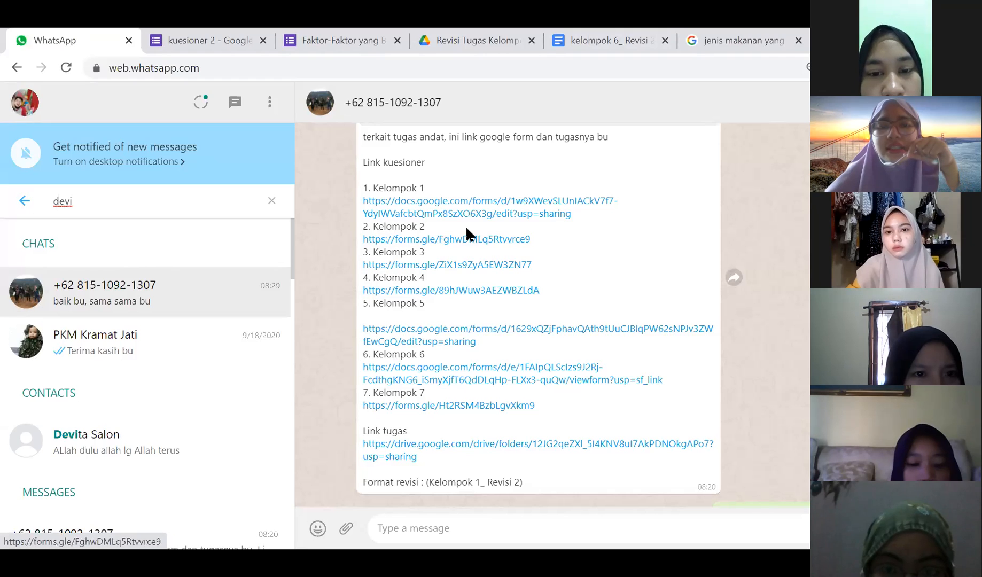
- Check the kuesioner 2 and Faktor-Faktor form titles, then go back to the links chat
left_click(228, 32)
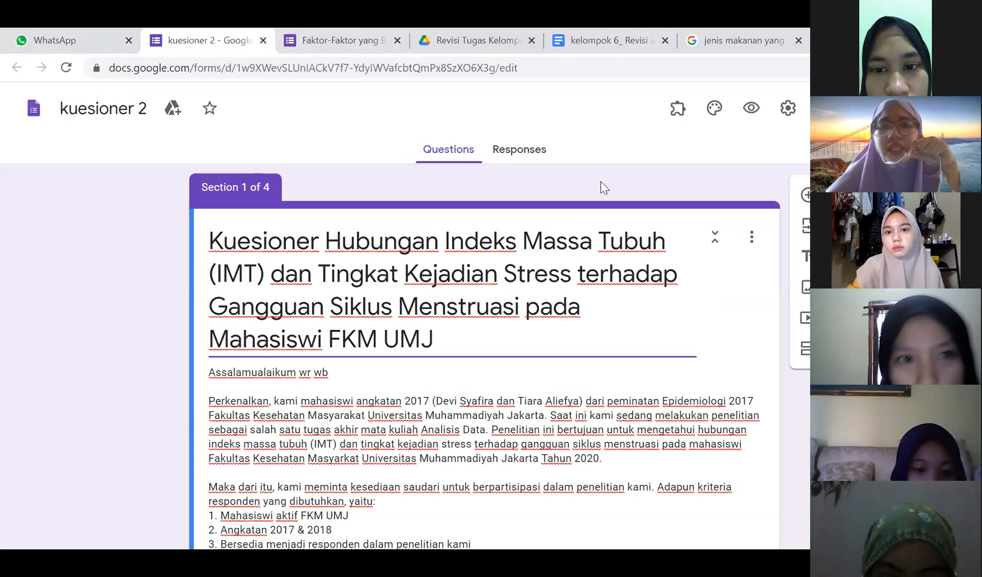
left_click(455, 307)
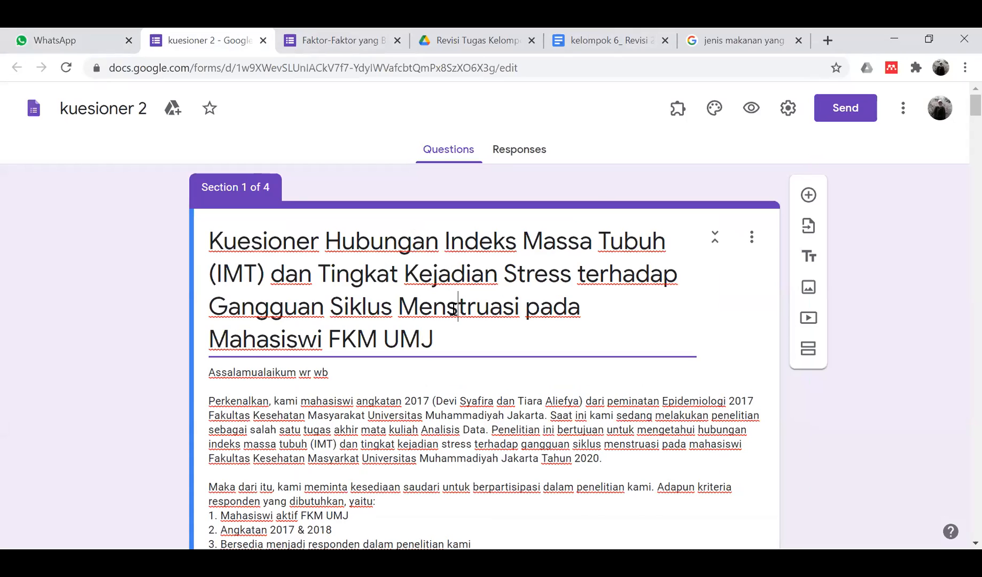
left_click(307, 36)
left_click(447, 288)
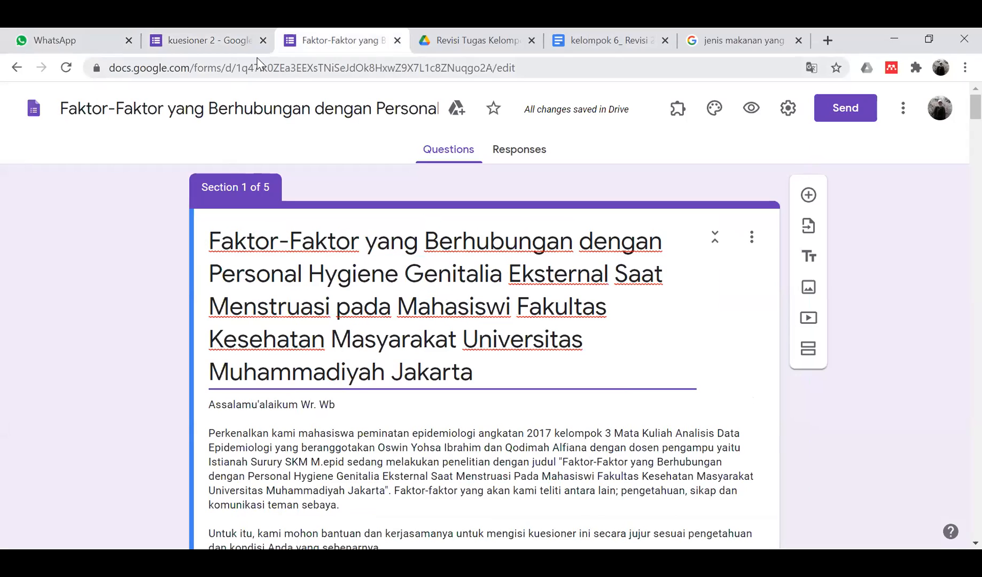
left_click(79, 36)
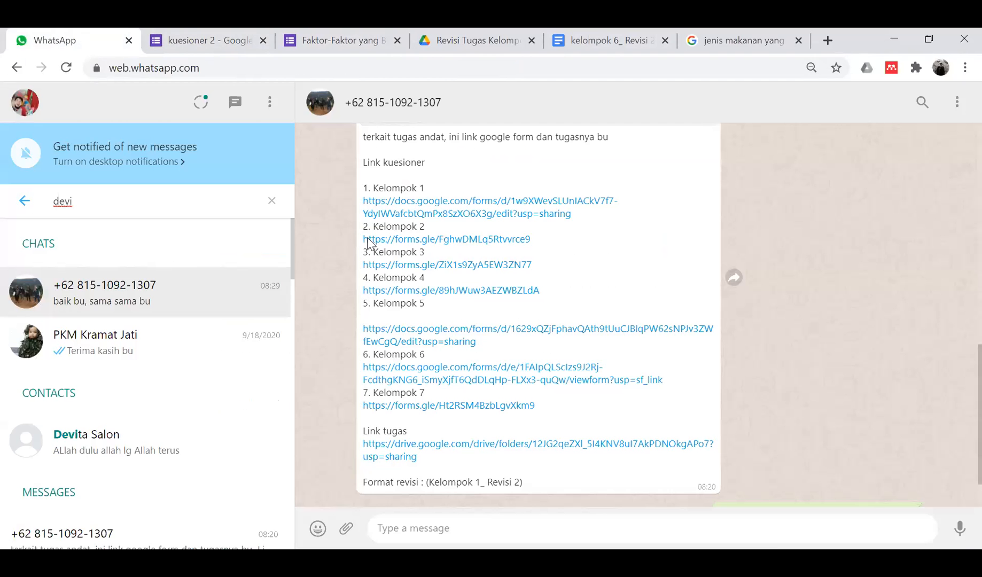
- Open the Kelompok 2 questionnaire link in a new tab and switch it to edit mode
left_click(415, 240)
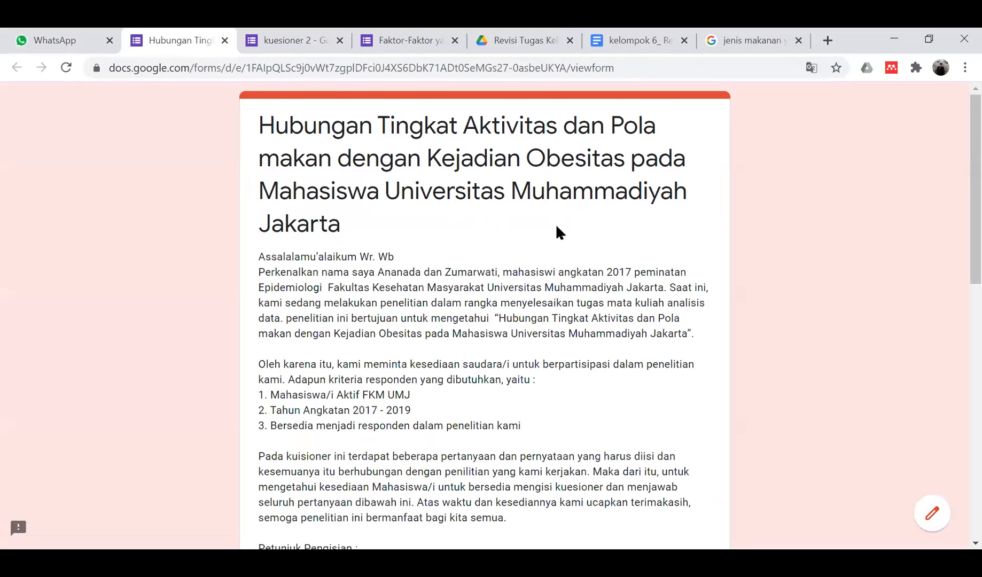
scroll(556, 228, "down", 3)
scroll(558, 257, "down", 10)
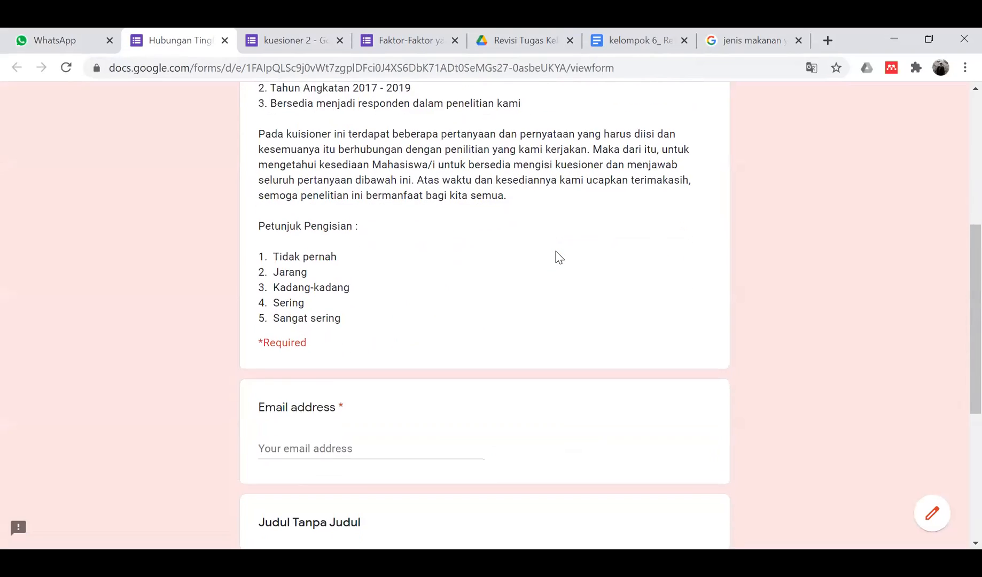
scroll(558, 258, "up", 7)
scroll(558, 257, "up", 5)
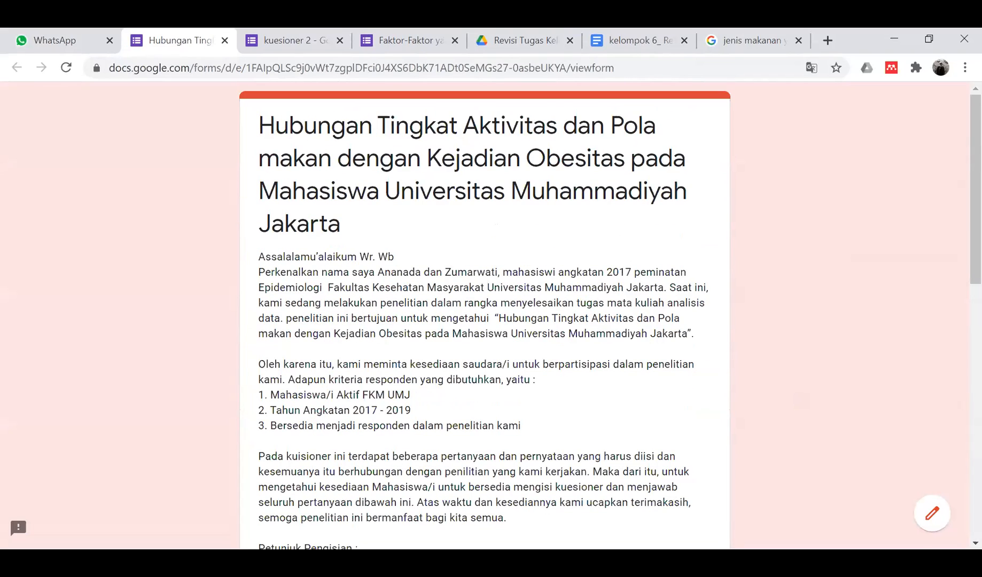
left_click(939, 520)
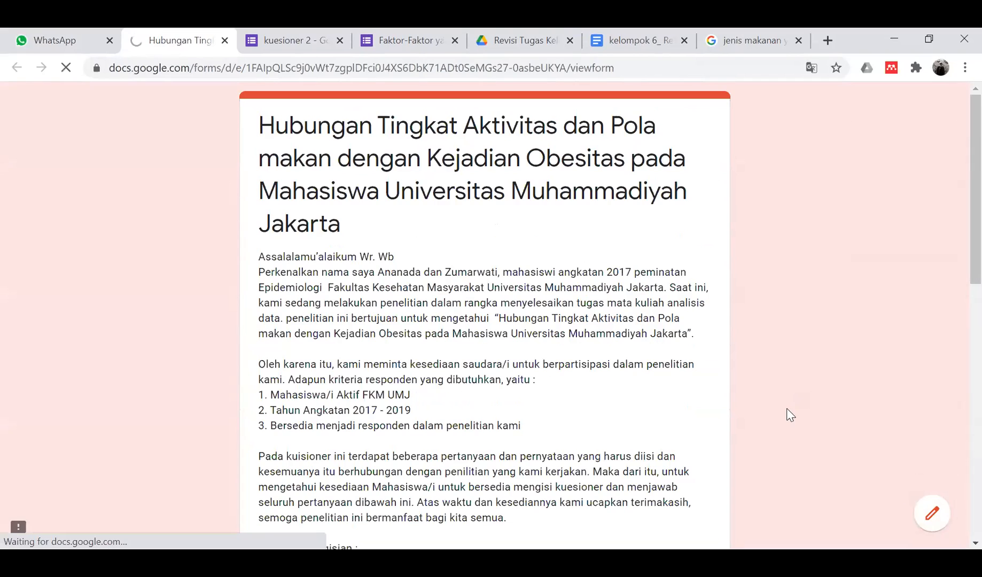
- Look through the Kelompok 2 obesity questions, including Selama dirumah, then return to WhatsApp
scroll(493, 361, "down", 5)
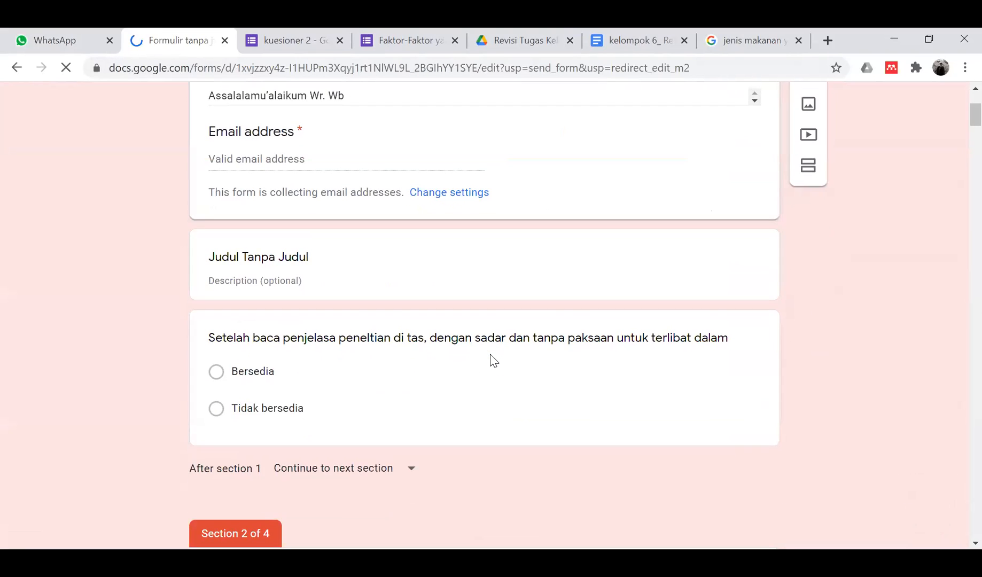
scroll(494, 361, "up", 5)
scroll(494, 361, "down", 13)
scroll(493, 361, "up", 7)
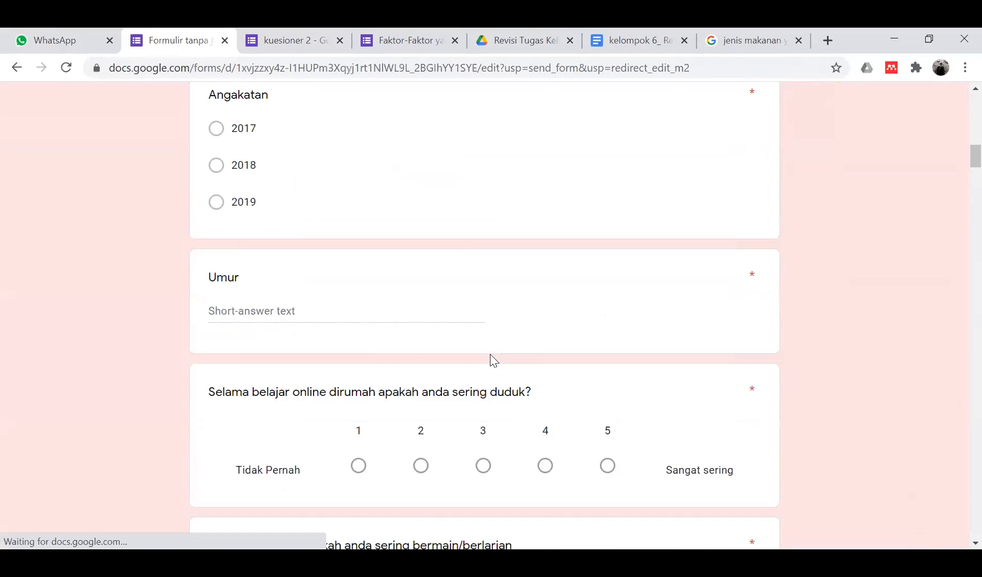
scroll(493, 361, "down", 10)
scroll(494, 361, "up", 7)
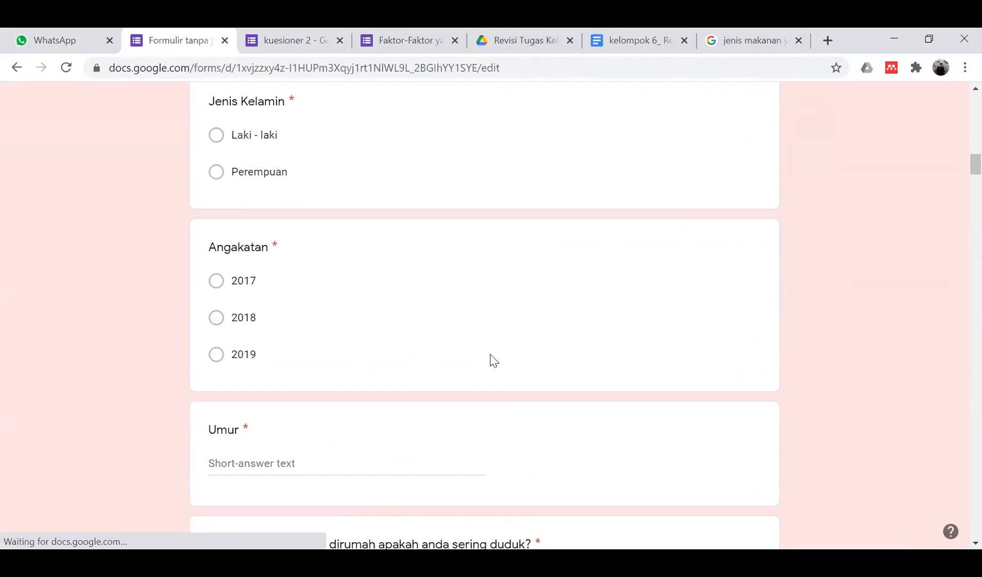
scroll(493, 357, "down", 6)
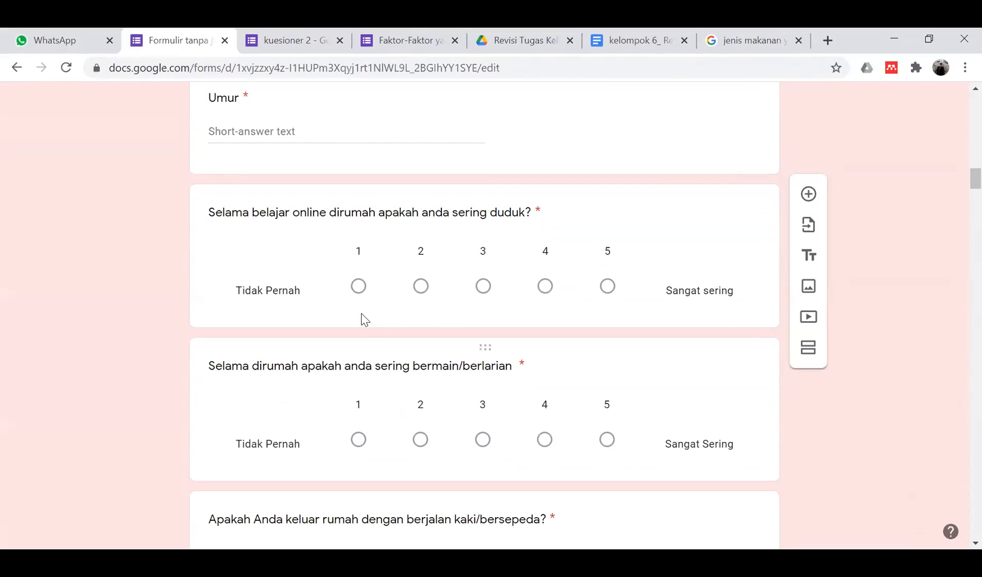
scroll(463, 248, "down", 4)
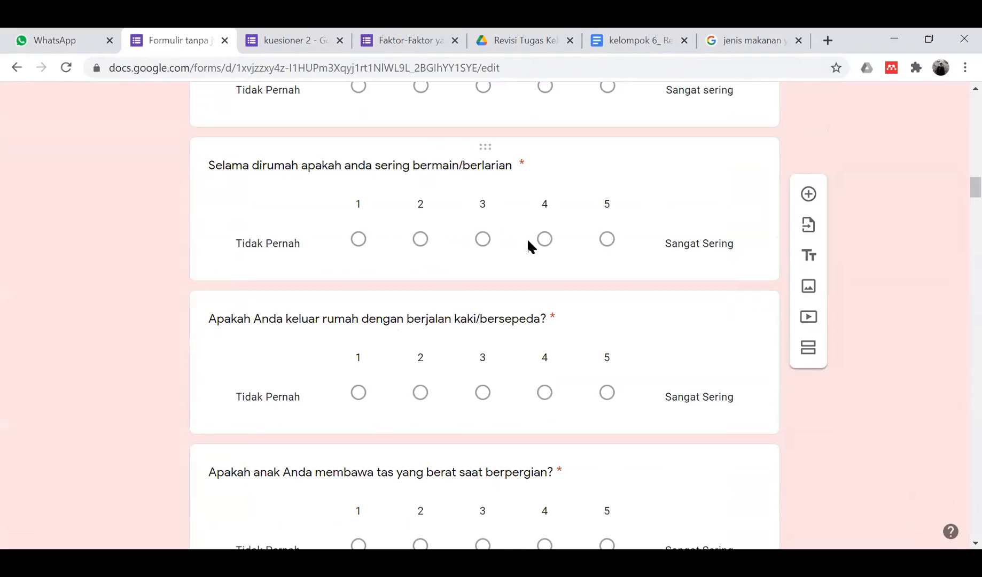
left_click(527, 241)
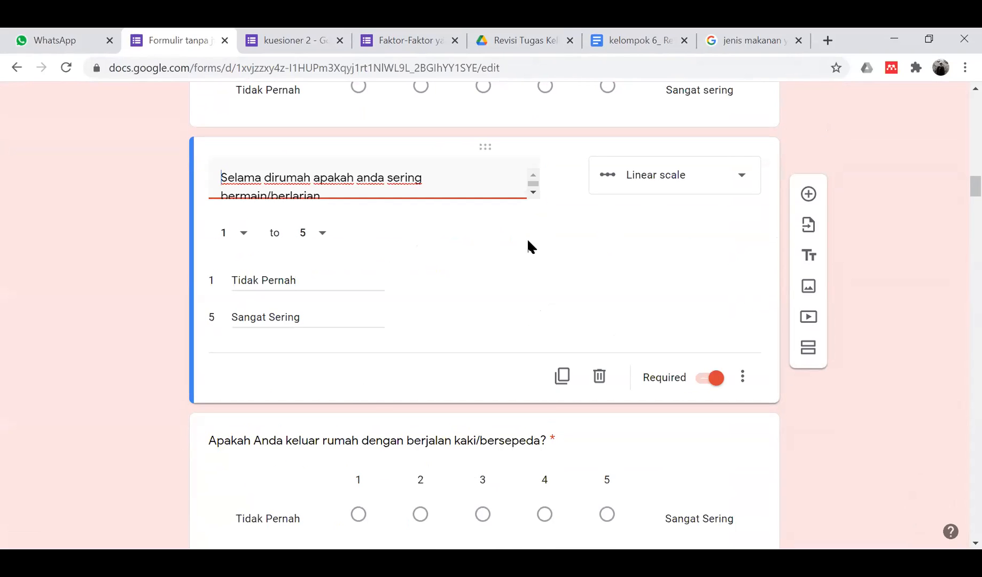
scroll(442, 225, "down", 10)
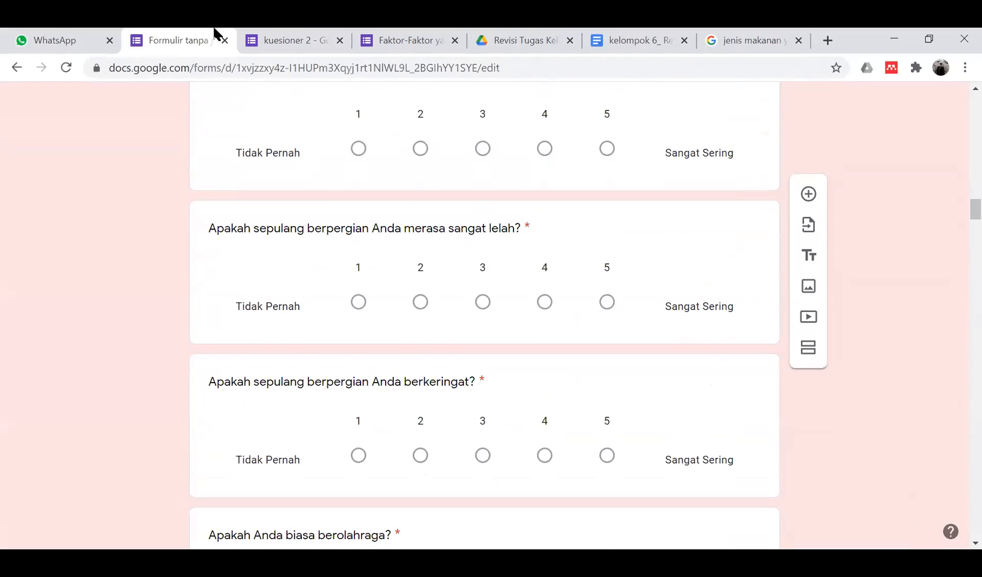
left_click(53, 33)
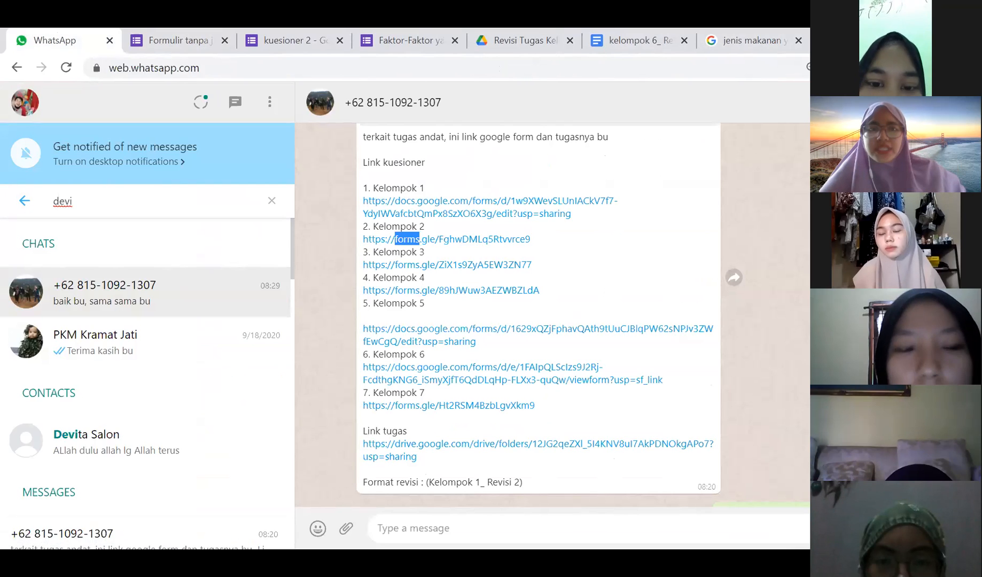
- Move from kuesioner 2 to the personal hygiene factors questionnaire and scroll down its sections
left_click(294, 37)
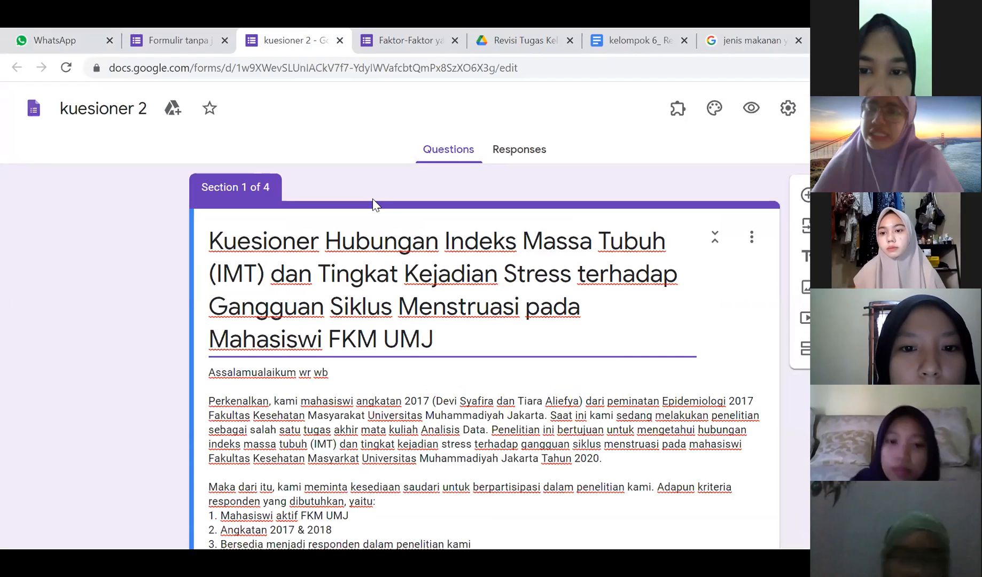
left_click(376, 47)
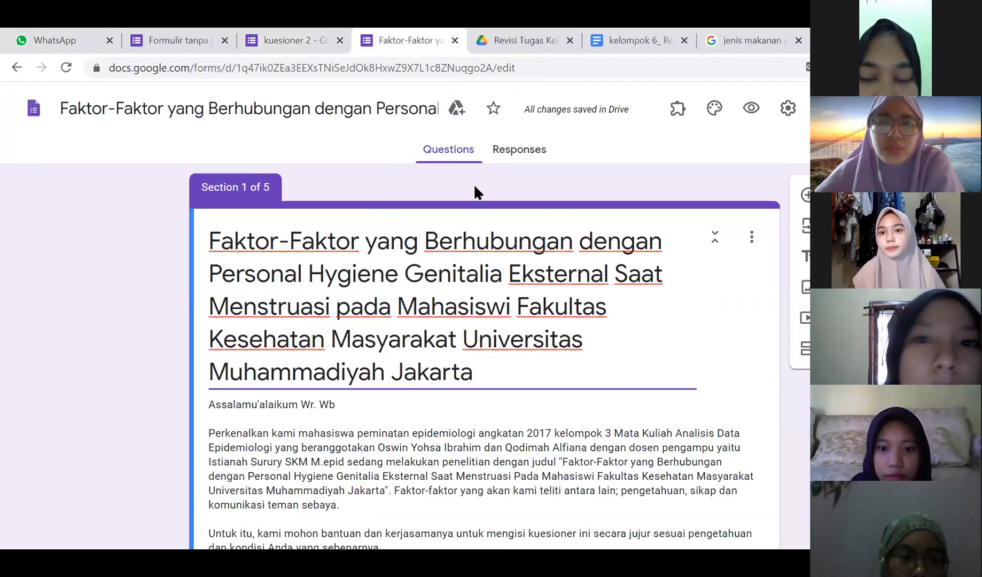
scroll(548, 209, "down", 10)
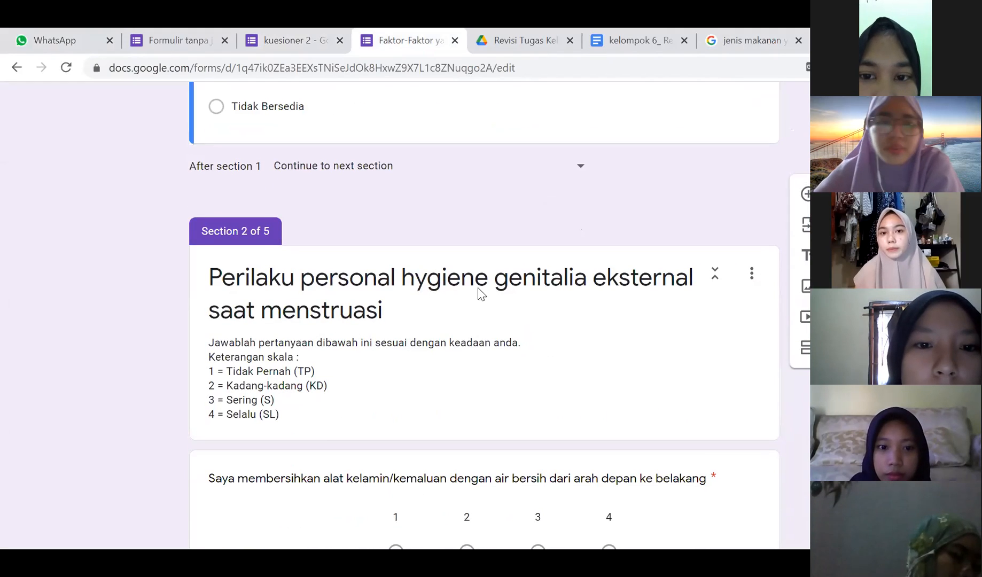
scroll(473, 226, "down", 15)
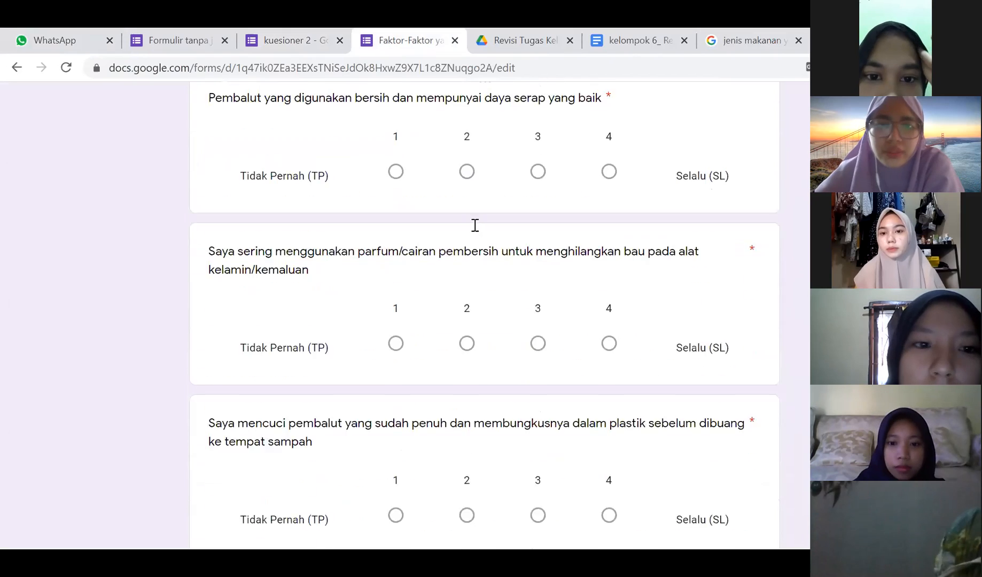
scroll(474, 226, "down", 15)
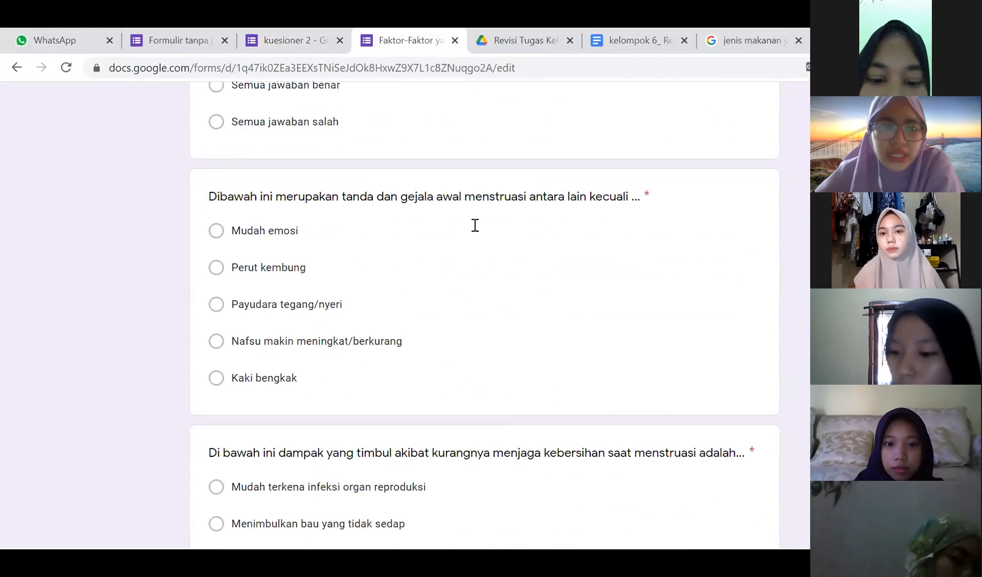
scroll(474, 225, "down", 5)
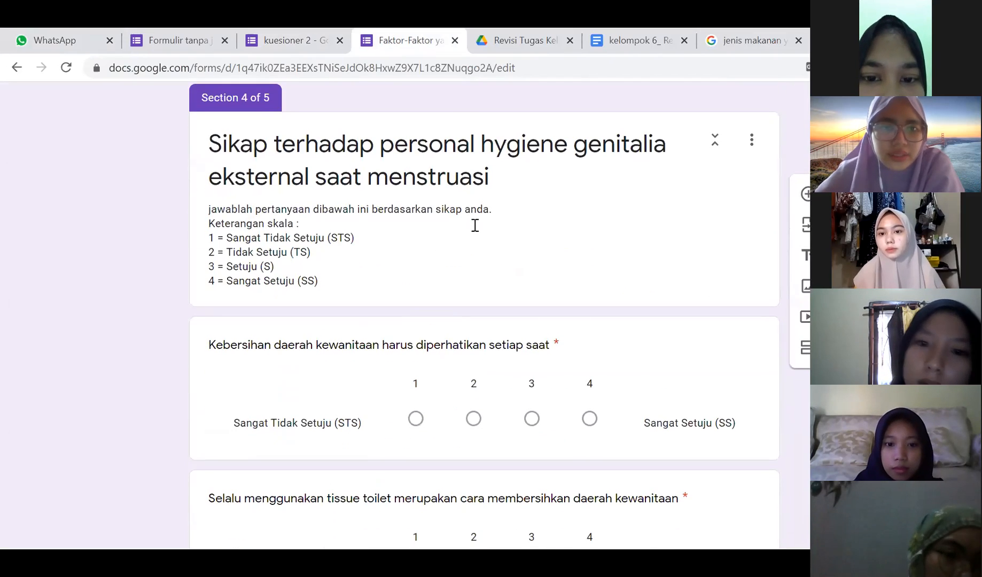
scroll(428, 350, "down", 5)
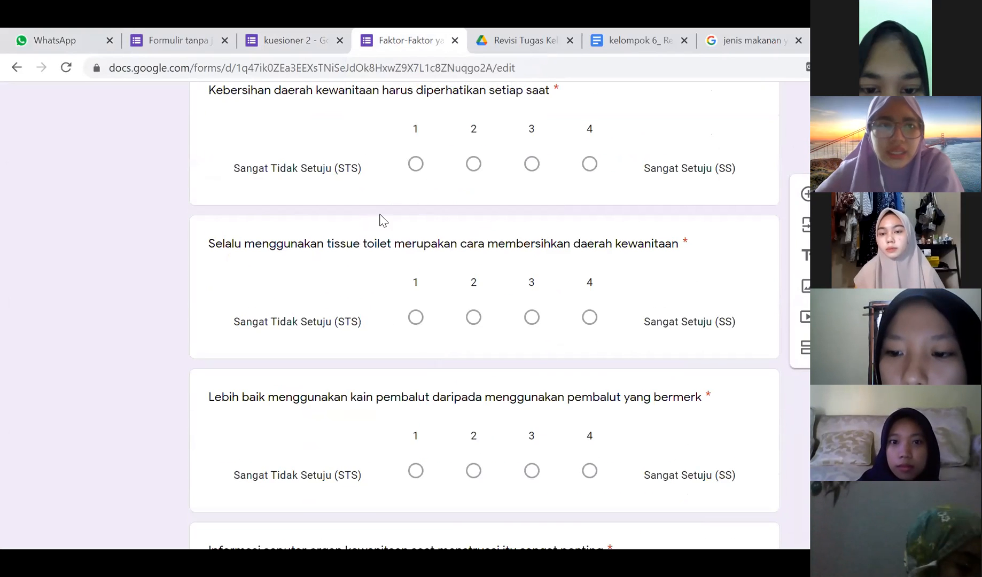
- Review the scale questions and return to Section 2, Perilaku personal hygiene genitalia eksternal saat menstruasi
scroll(380, 216, "up", 10)
scroll(379, 214, "up", 20)
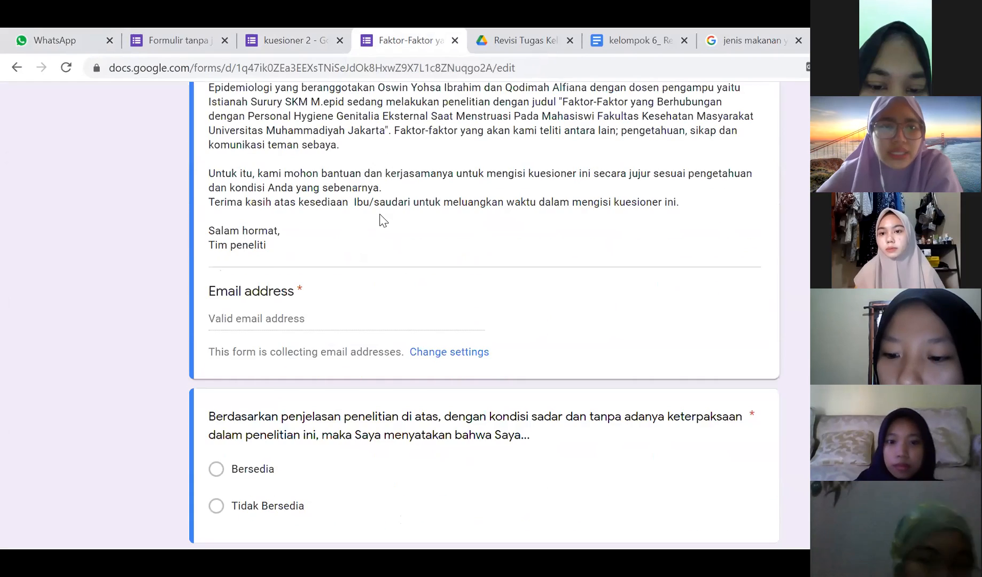
scroll(381, 216, "up", 1)
scroll(380, 216, "down", 12)
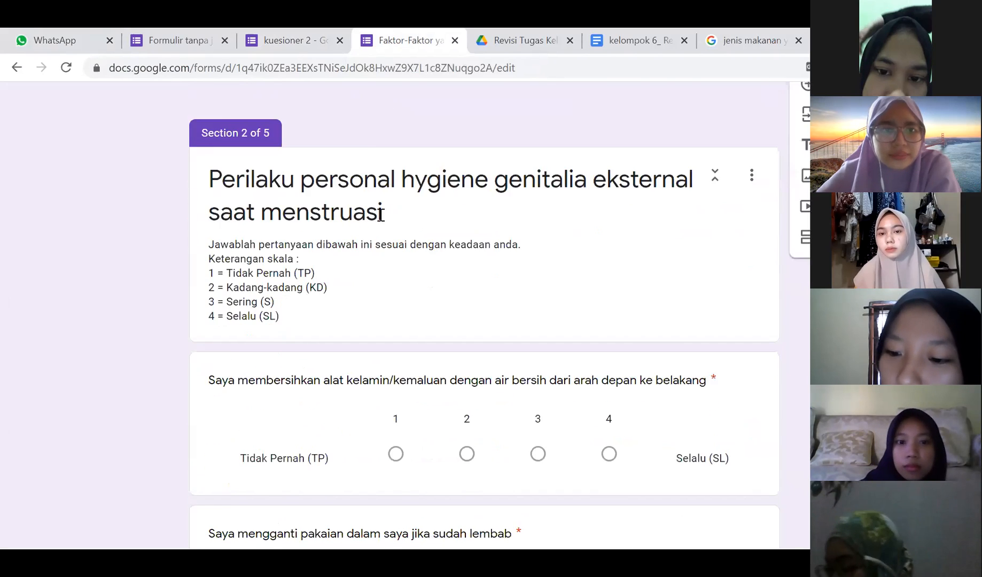
scroll(380, 219, "down", 1)
scroll(380, 219, "up", 5)
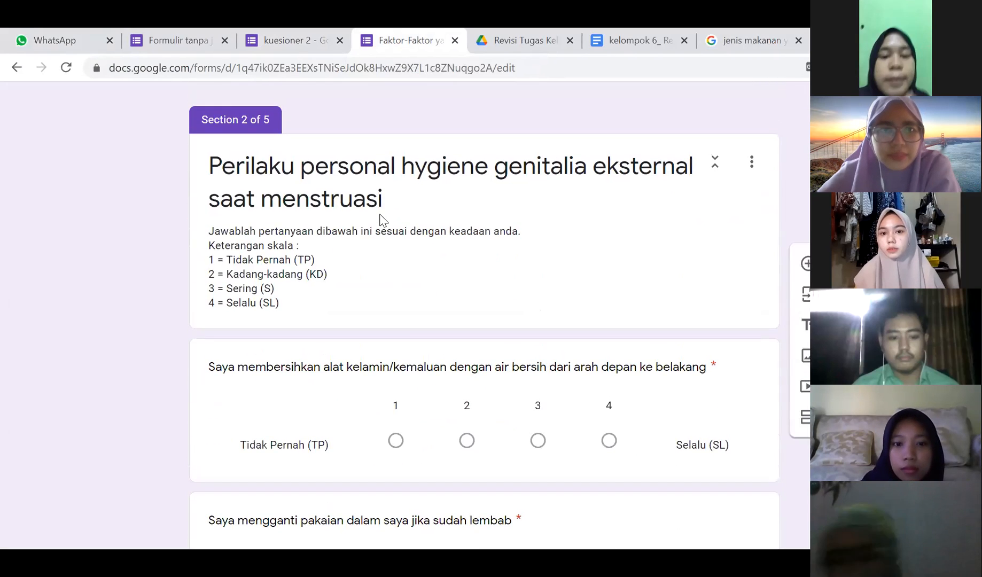
scroll(380, 219, "down", 4)
scroll(380, 219, "down", 3)
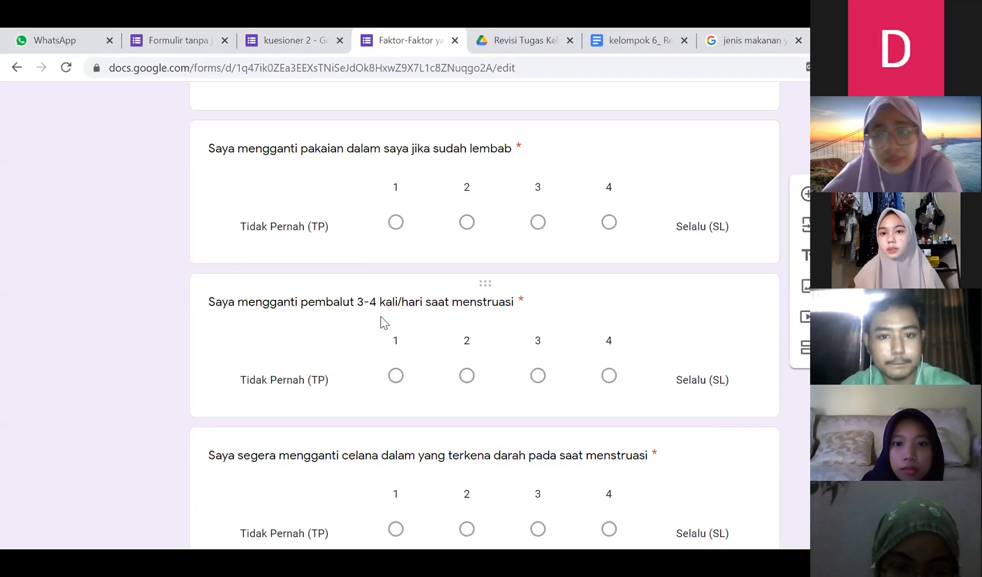
scroll(381, 322, "down", 2)
scroll(381, 322, "down", 3)
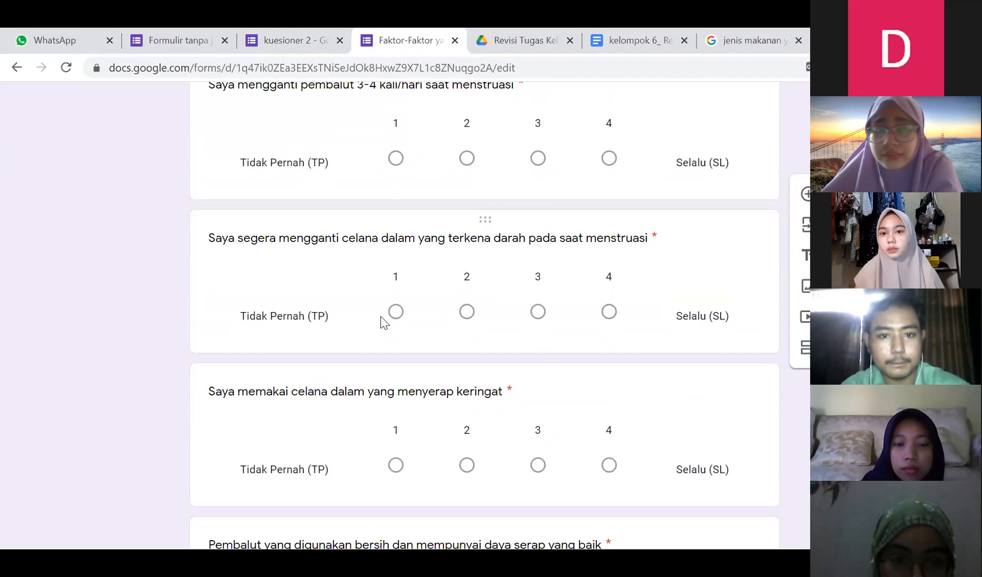
scroll(381, 322, "down", 3)
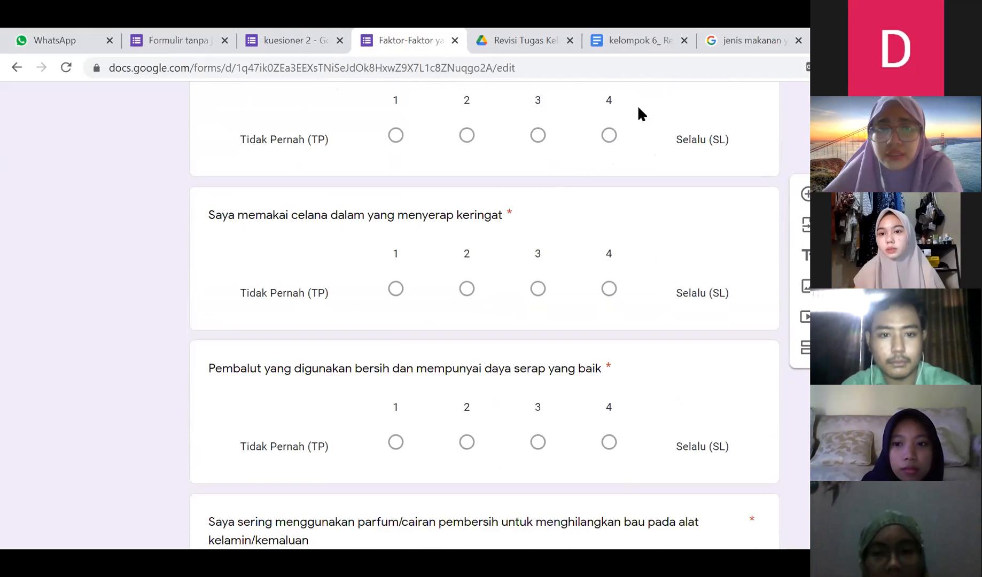
scroll(513, 270, "up", 10)
scroll(513, 270, "down", 2)
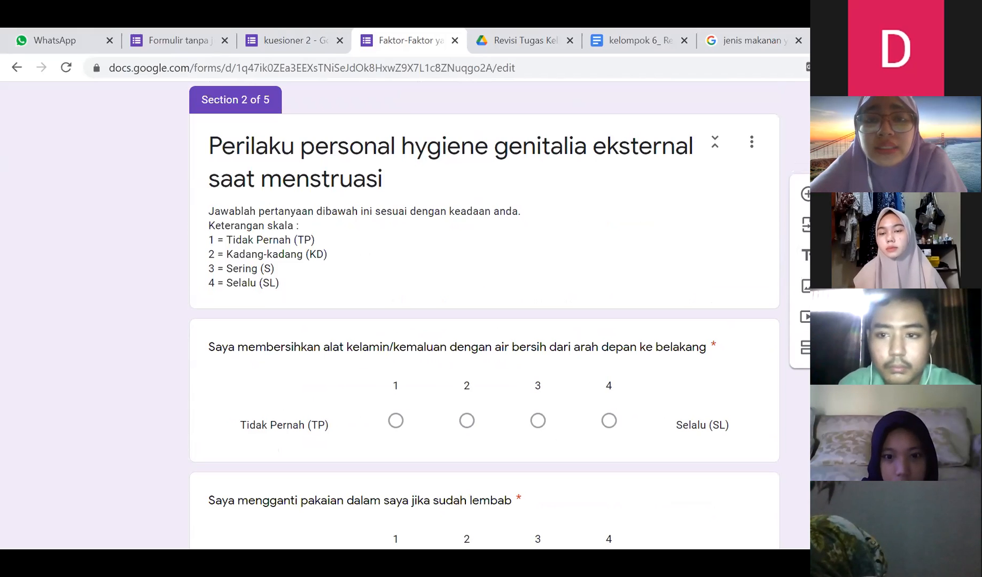
- Check the first Section 2 question's 1-to-4 scale labels, then review Section 2 through the tissue/towel question
scroll(498, 287, "down", 2)
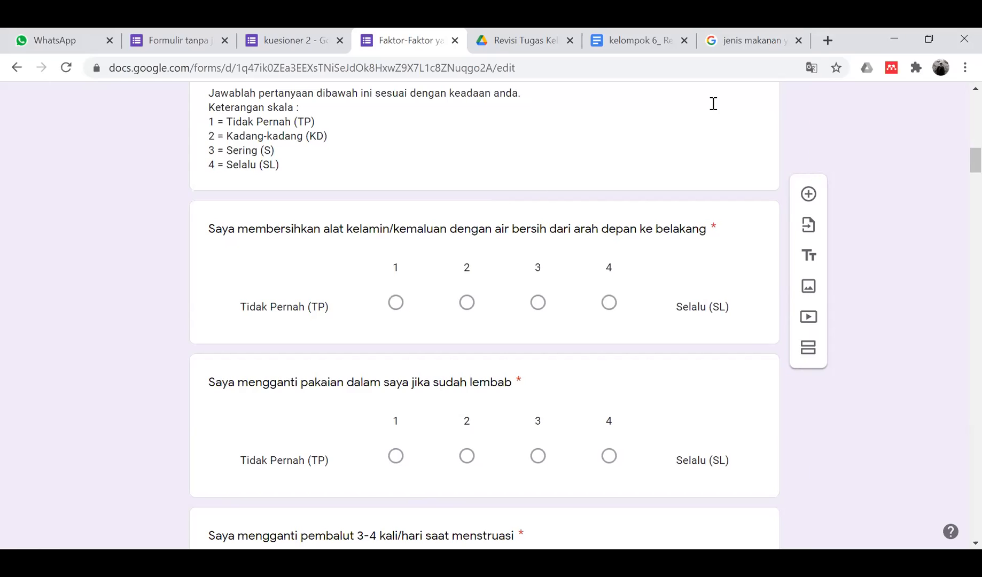
left_click(517, 266)
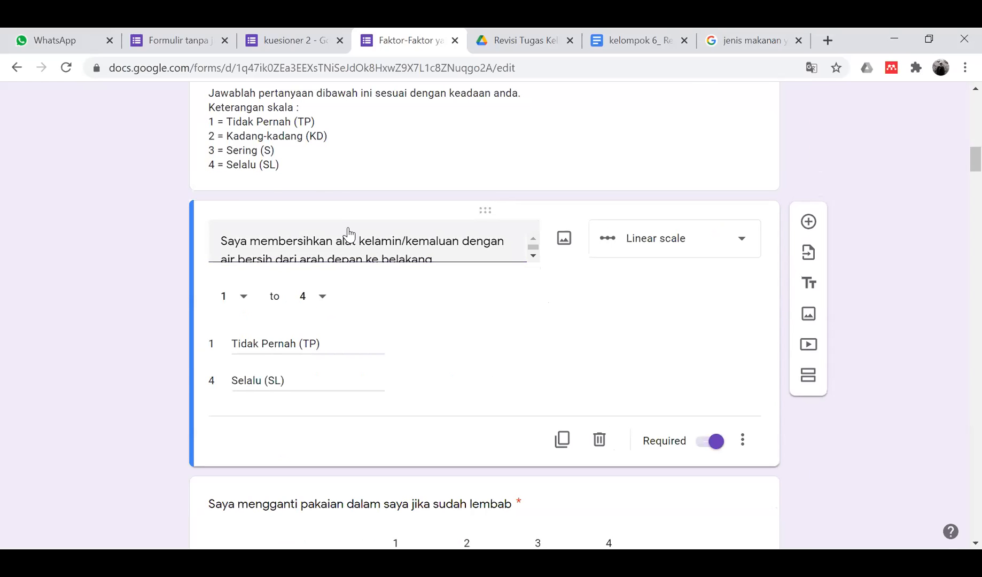
scroll(256, 180, "down", 18)
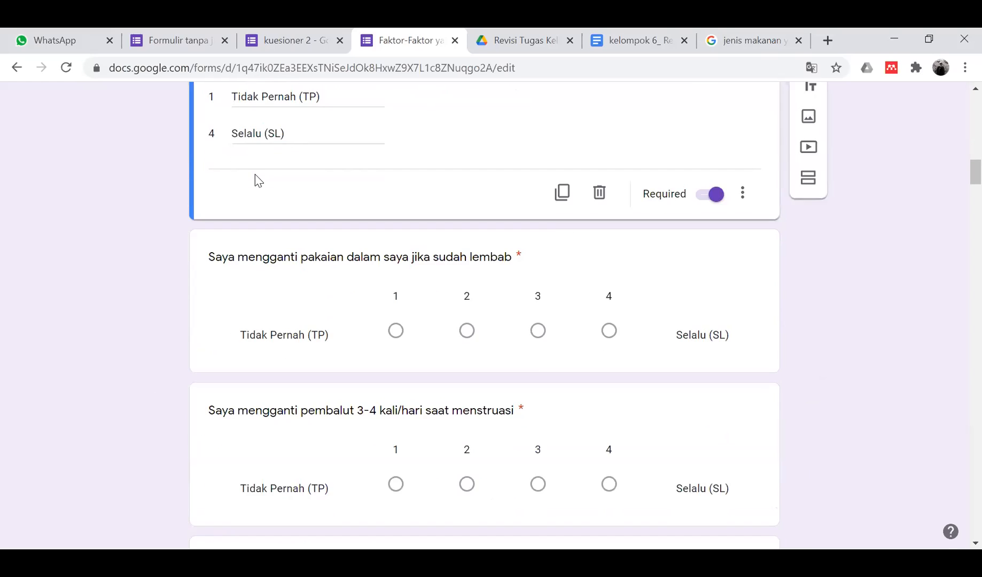
scroll(254, 175, "up", 20)
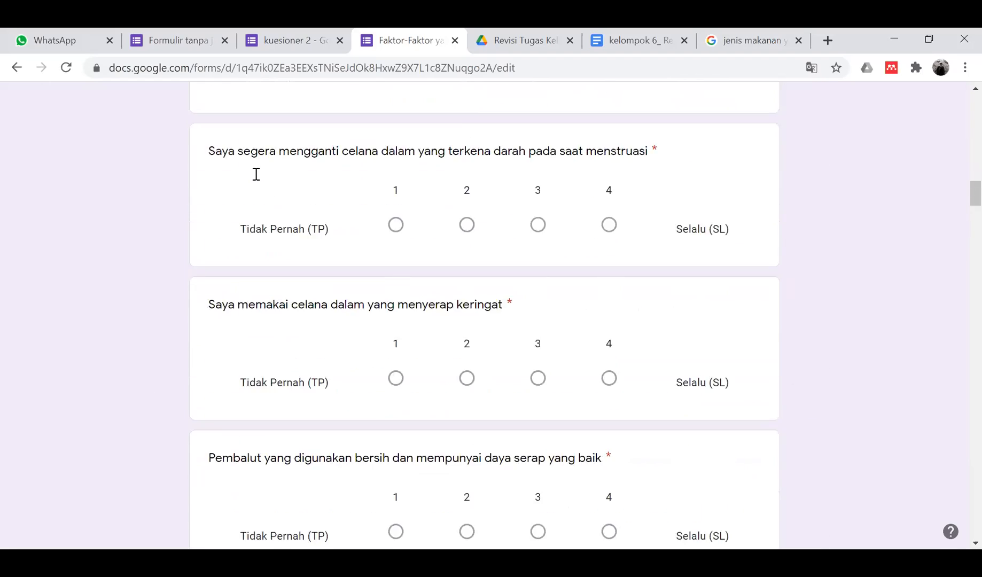
scroll(254, 174, "down", 3)
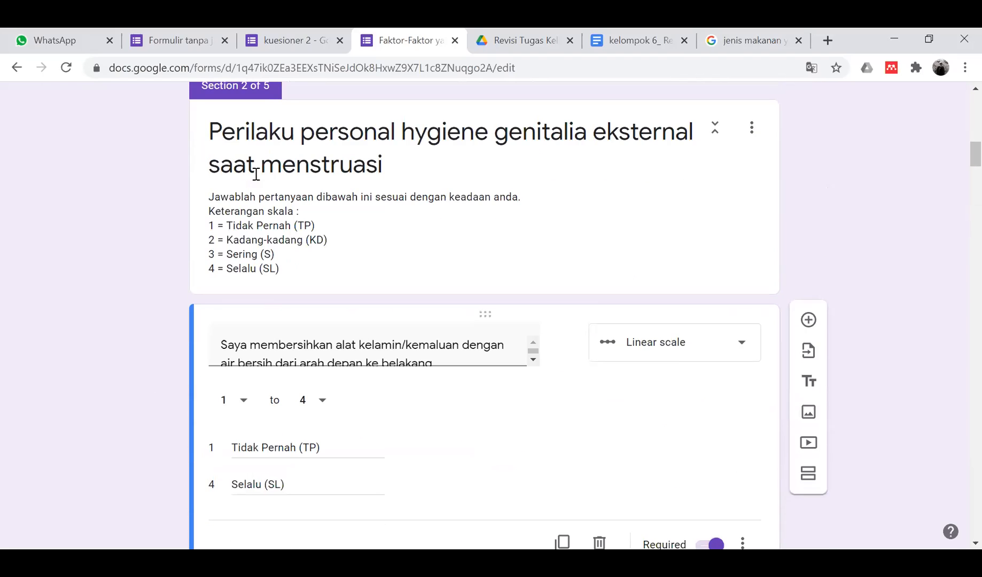
scroll(296, 358, "down", 4)
scroll(297, 364, "down", 13)
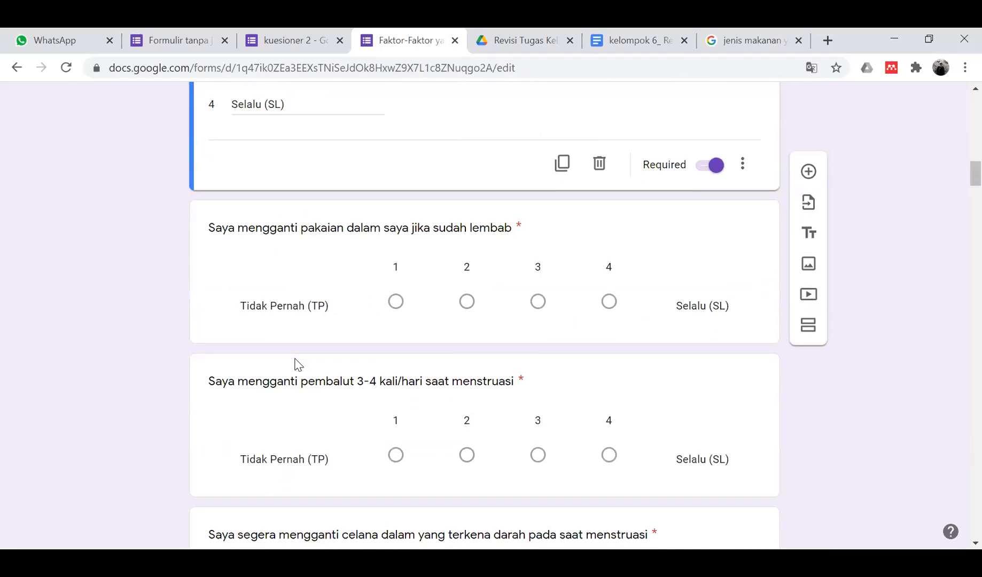
scroll(297, 364, "down", 12)
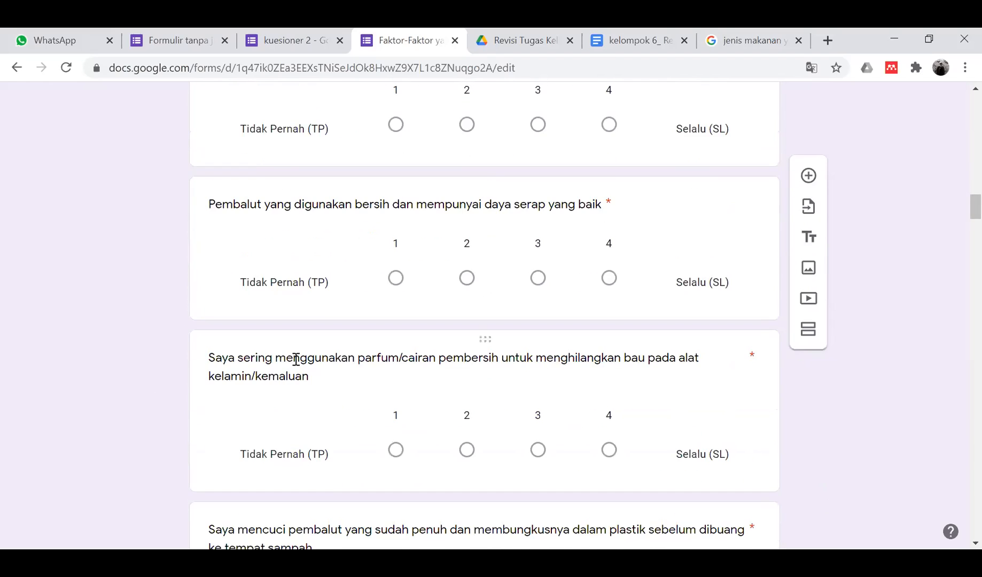
scroll(297, 364, "up", 6)
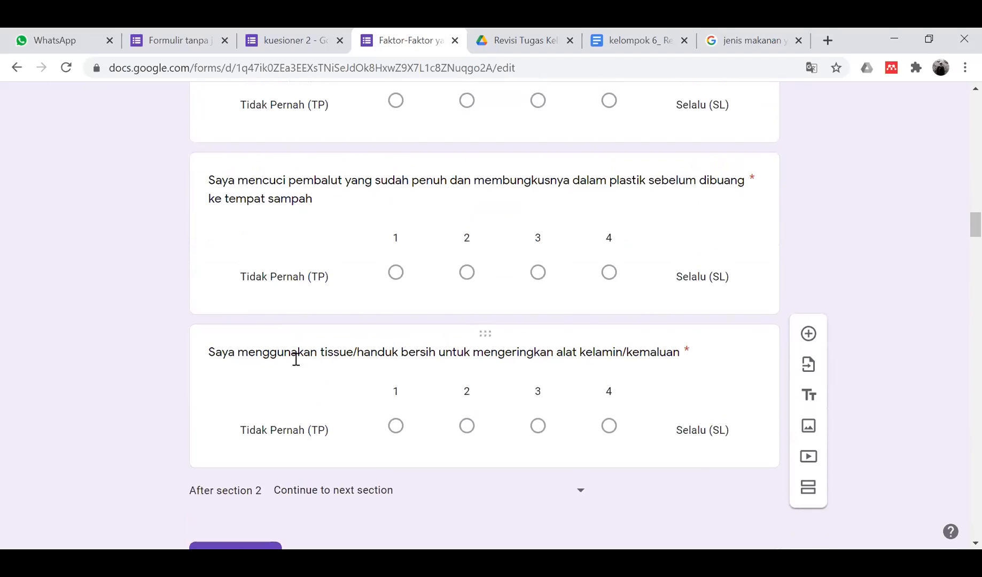
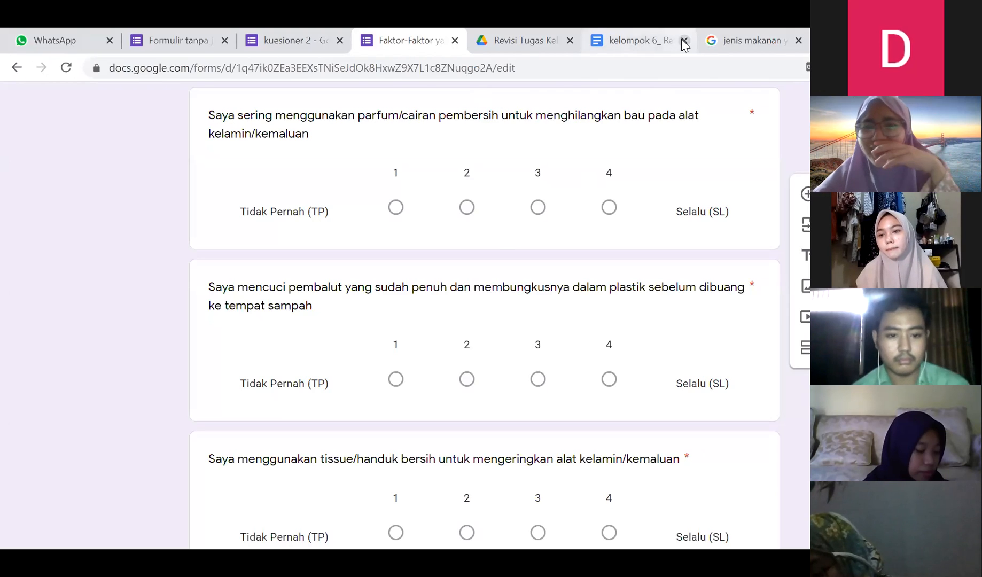
- Select the pad-washing question's wording and scroll down through Section 2
triple_click(137, 267)
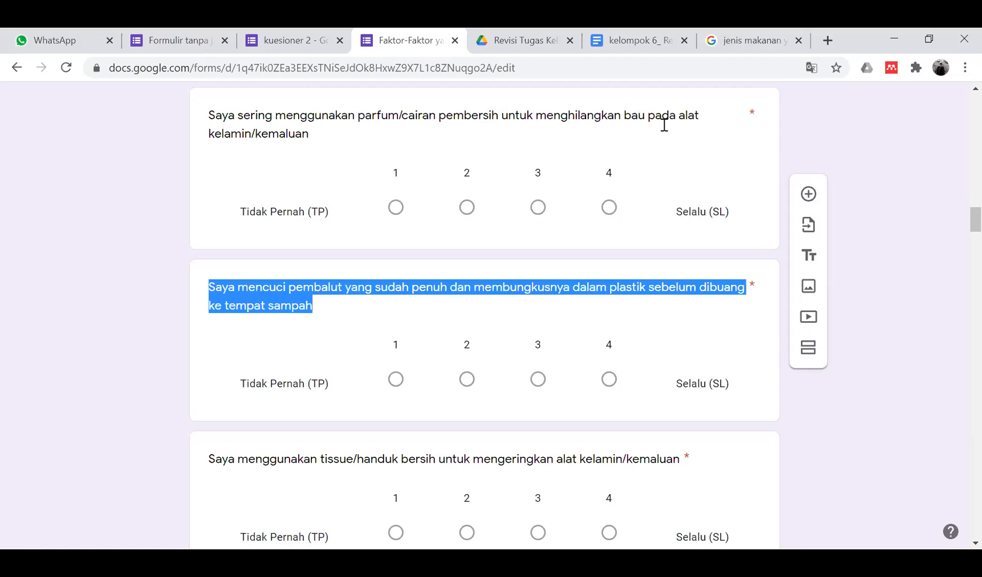
scroll(357, 313, "down", 7)
scroll(357, 320, "down", 3)
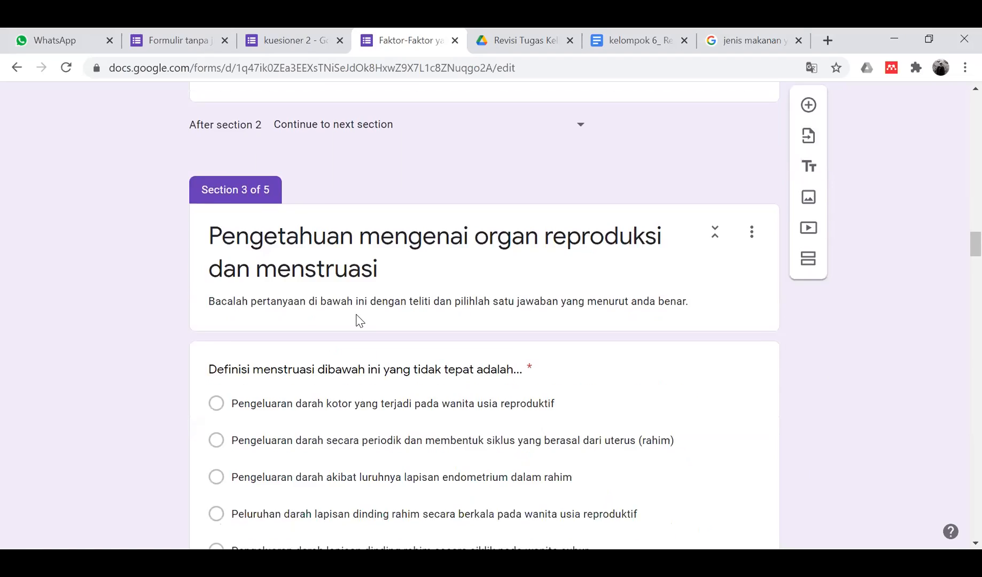
scroll(356, 320, "down", 3)
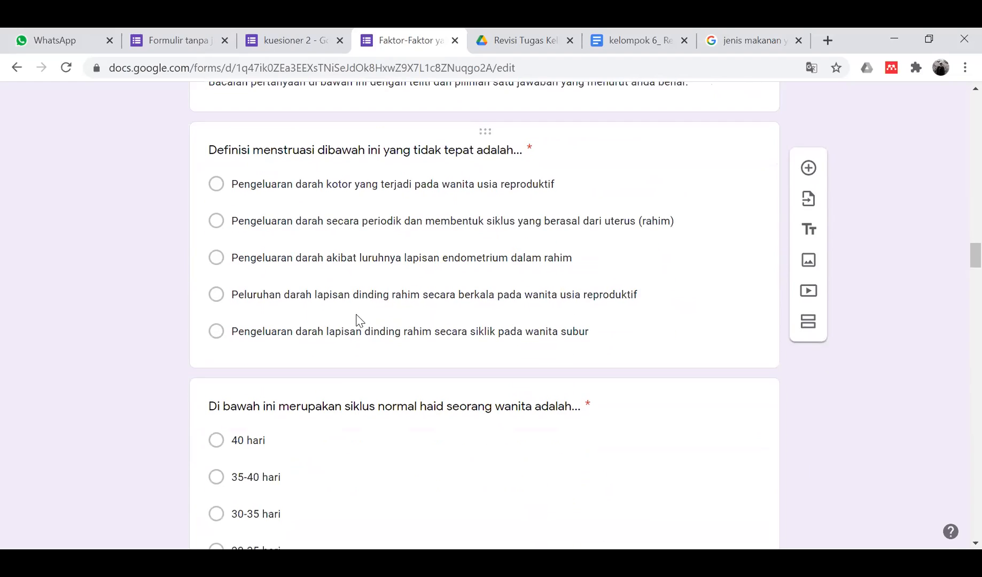
scroll(357, 315, "down", 8)
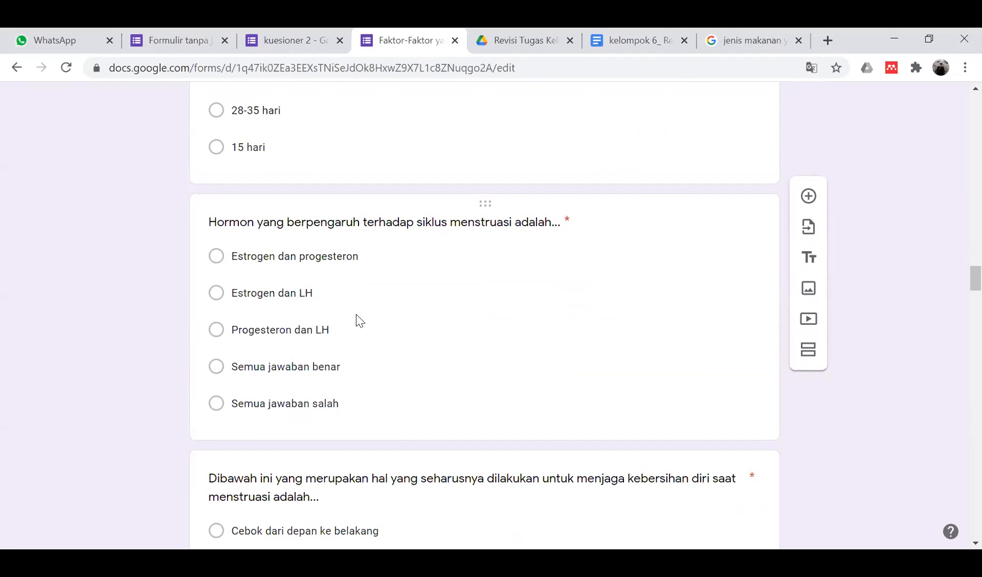
scroll(357, 315, "down", 7)
scroll(357, 315, "down", 13)
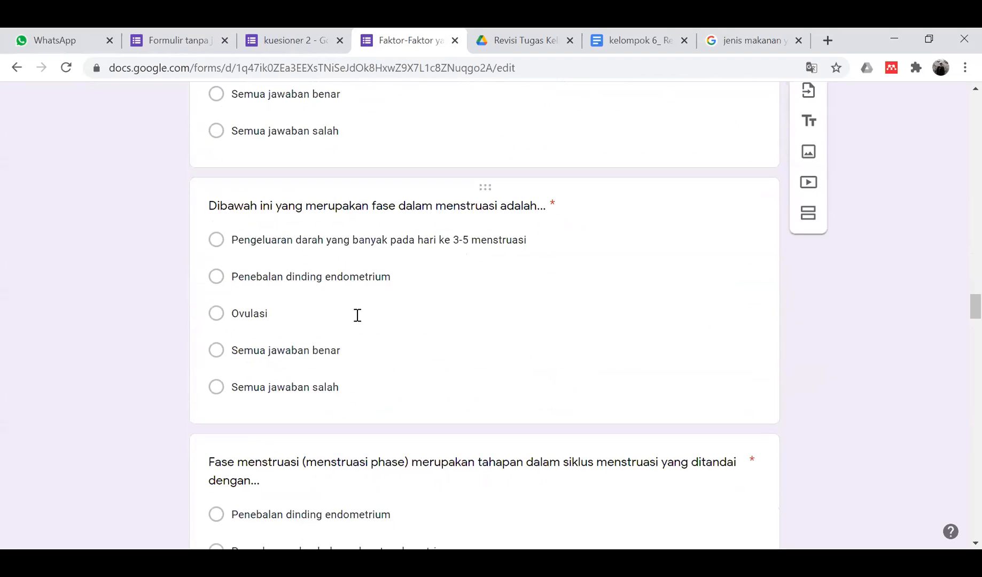
scroll(357, 319, "down", 5)
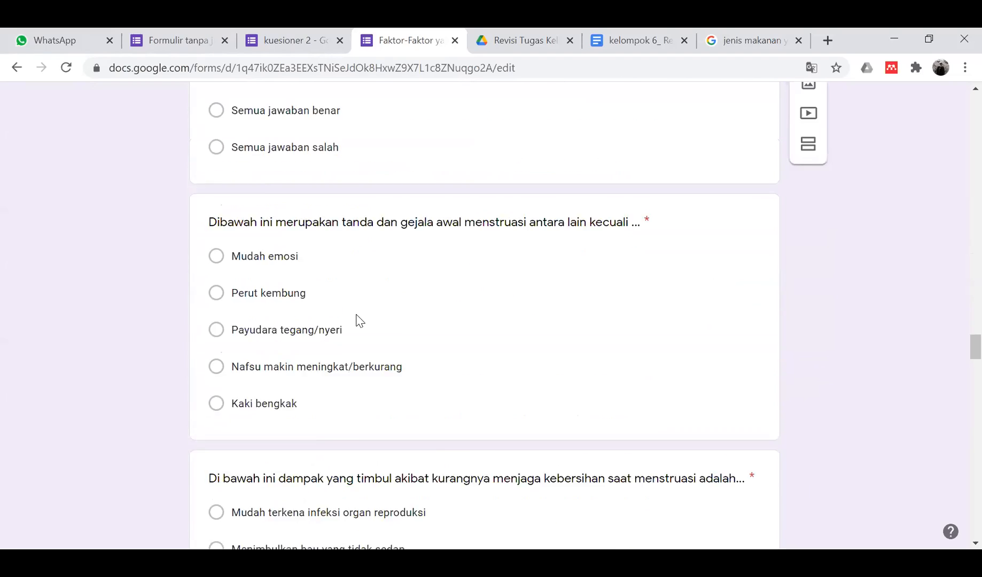
scroll(357, 315, "down", 10)
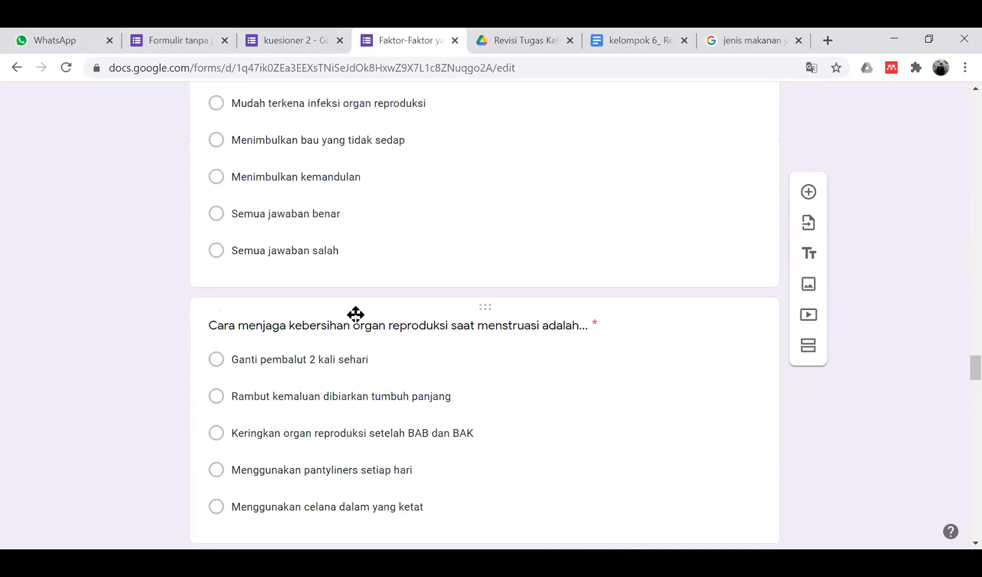
scroll(357, 320, "down", 1)
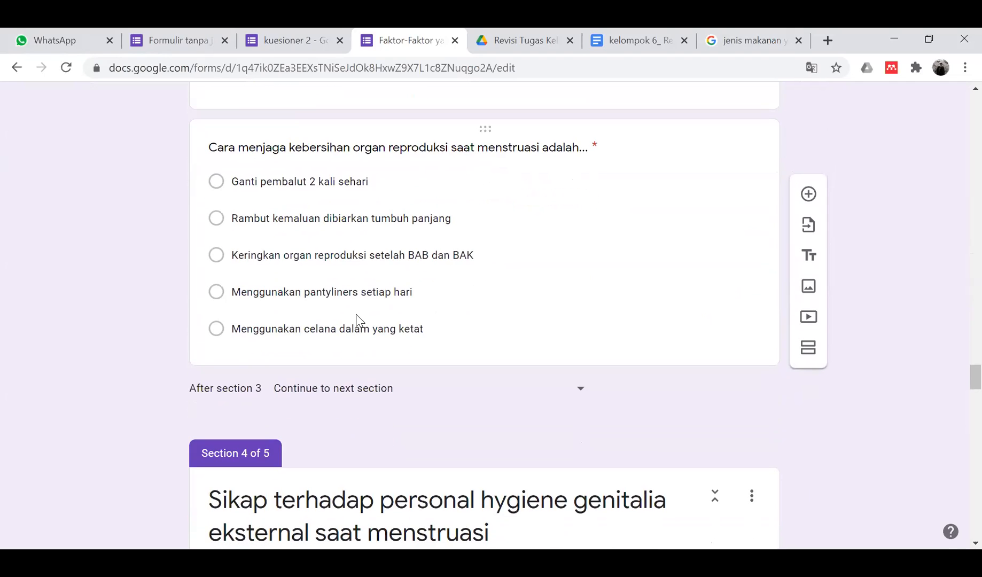
- Inspect the hygiene-method question's extra settings without changing them, then review the nearby questions
left_click(452, 350)
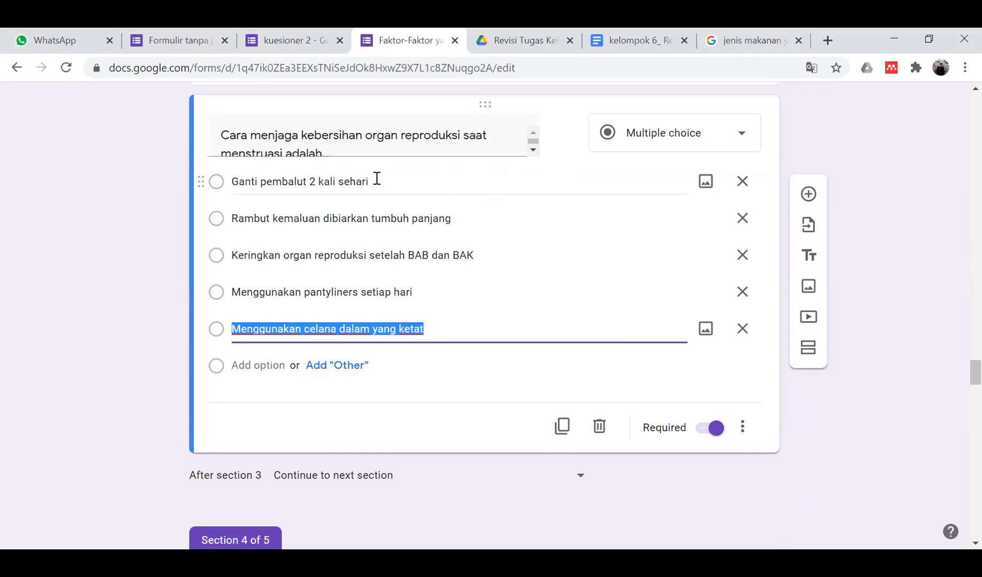
left_click(742, 427)
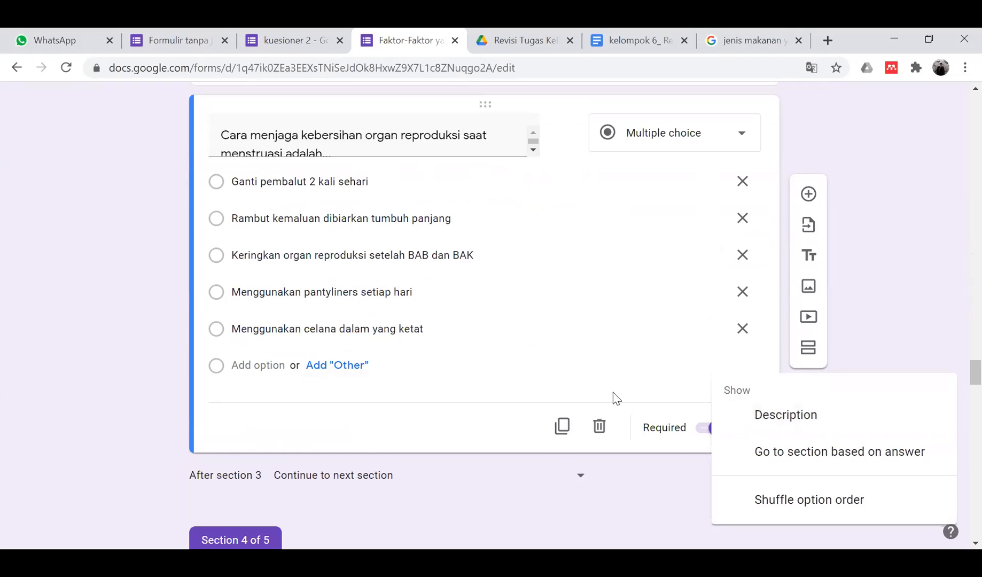
left_click(409, 429)
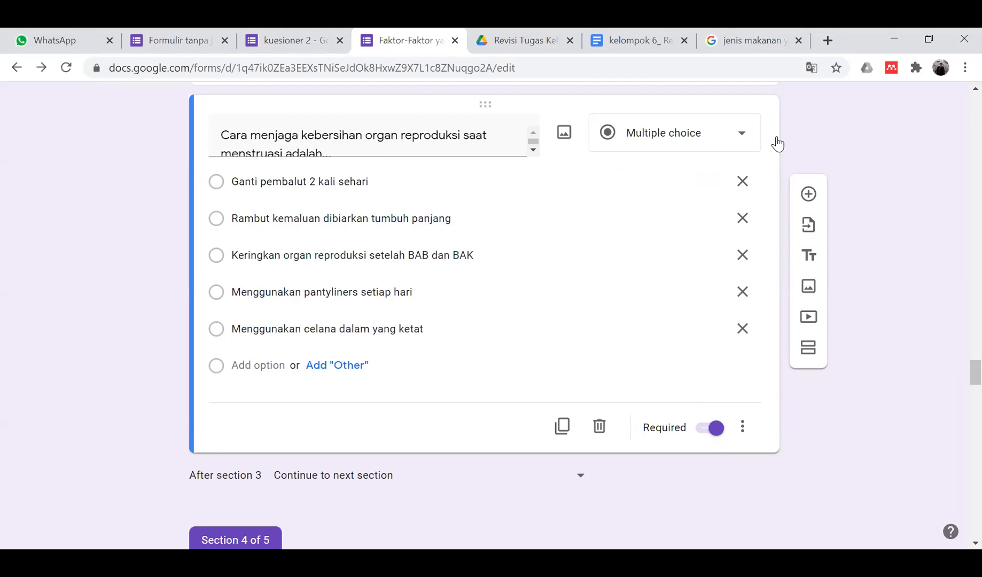
scroll(458, 356, "up", 15)
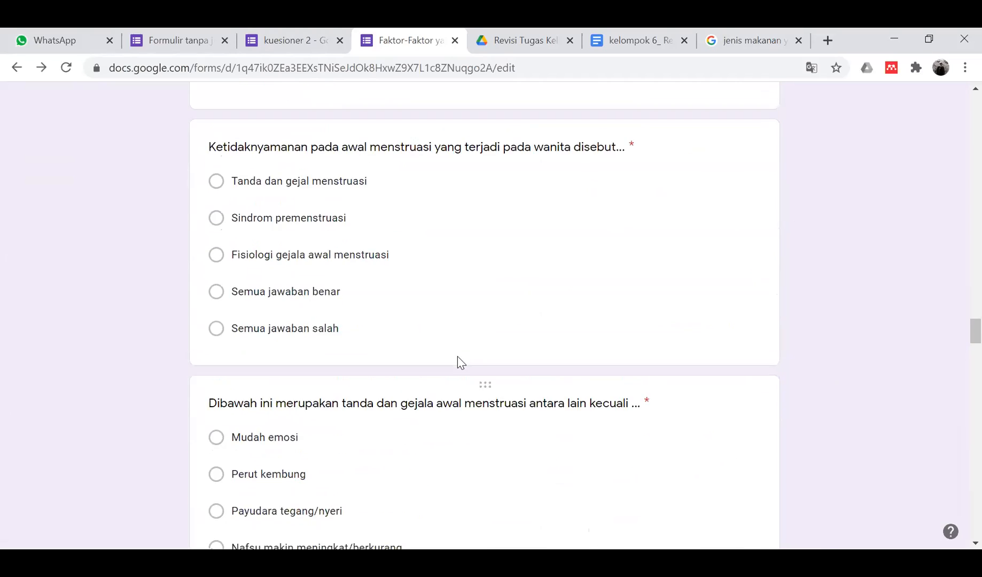
scroll(457, 357, "up", 5)
scroll(458, 356, "down", 20)
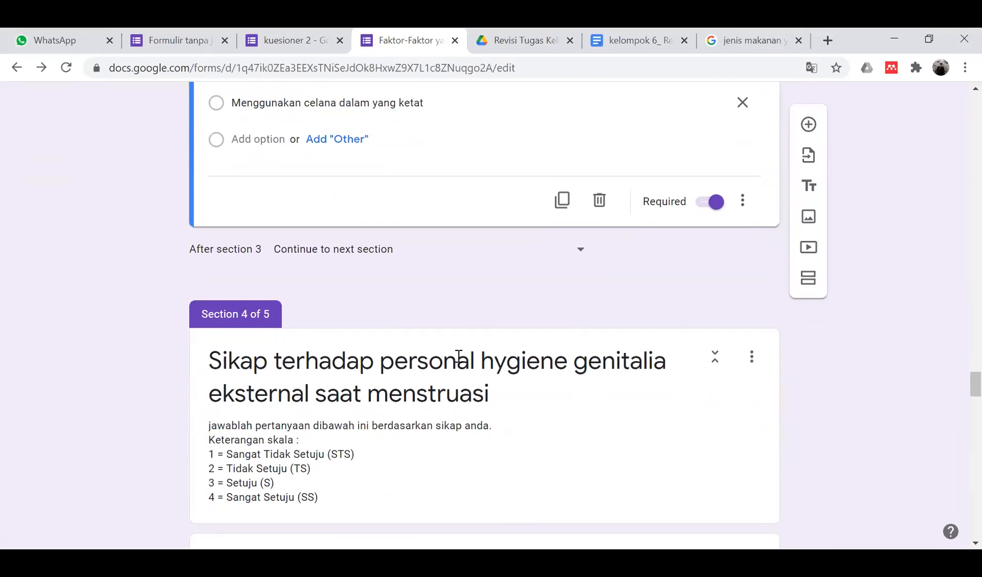
scroll(458, 356, "down", 5)
scroll(459, 359, "up", 9)
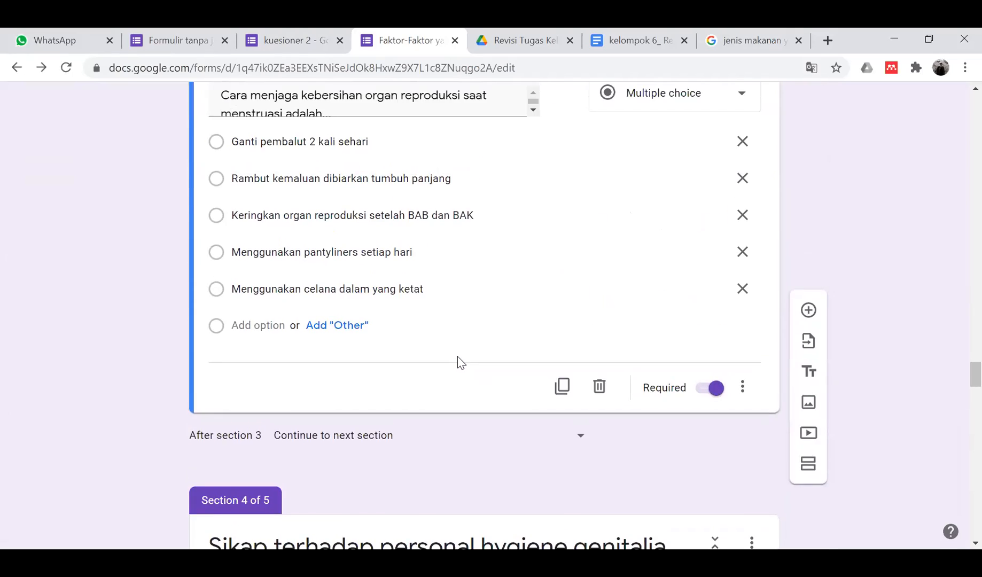
scroll(460, 362, "up", 2)
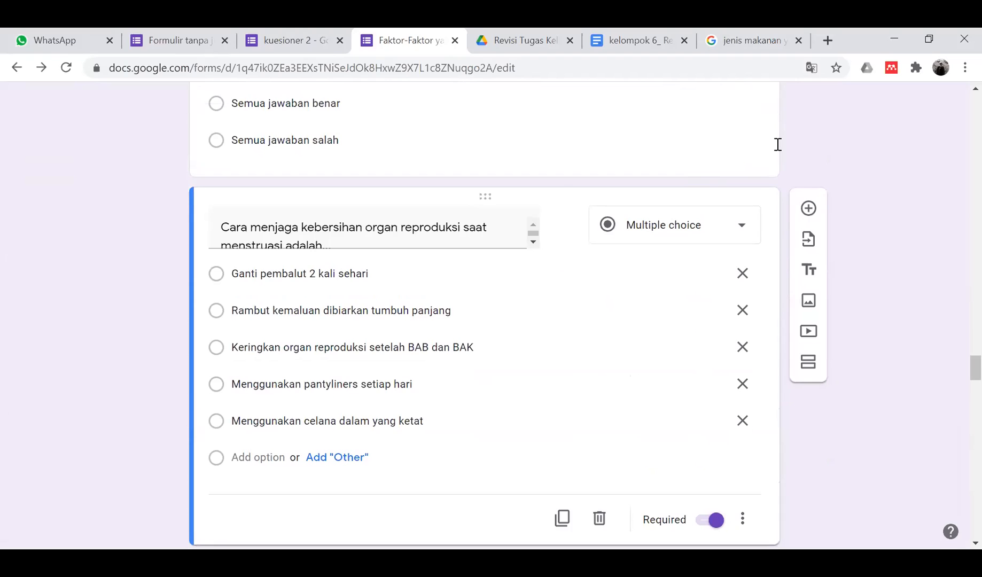
scroll(341, 335, "down", 10)
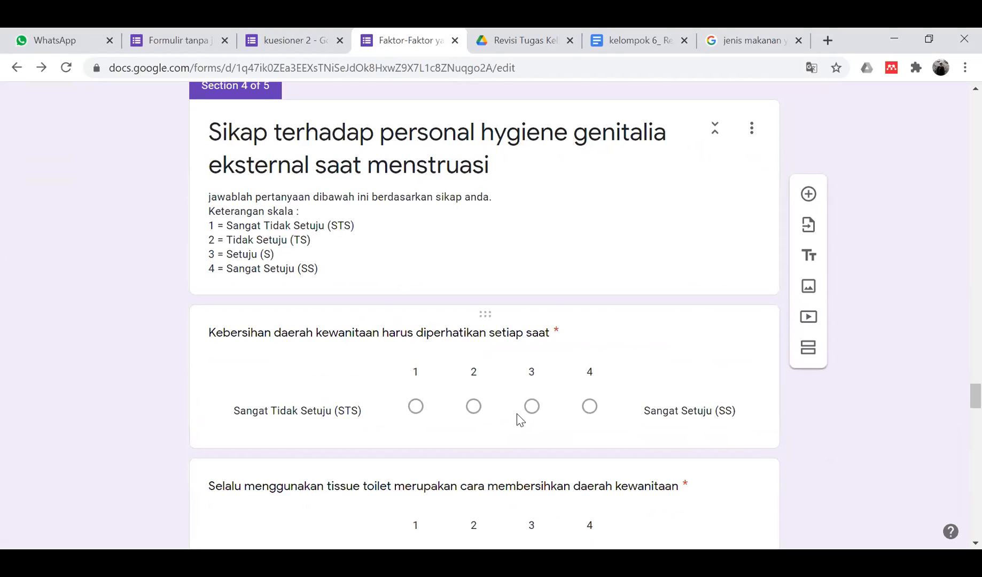
scroll(571, 288, "down", 8)
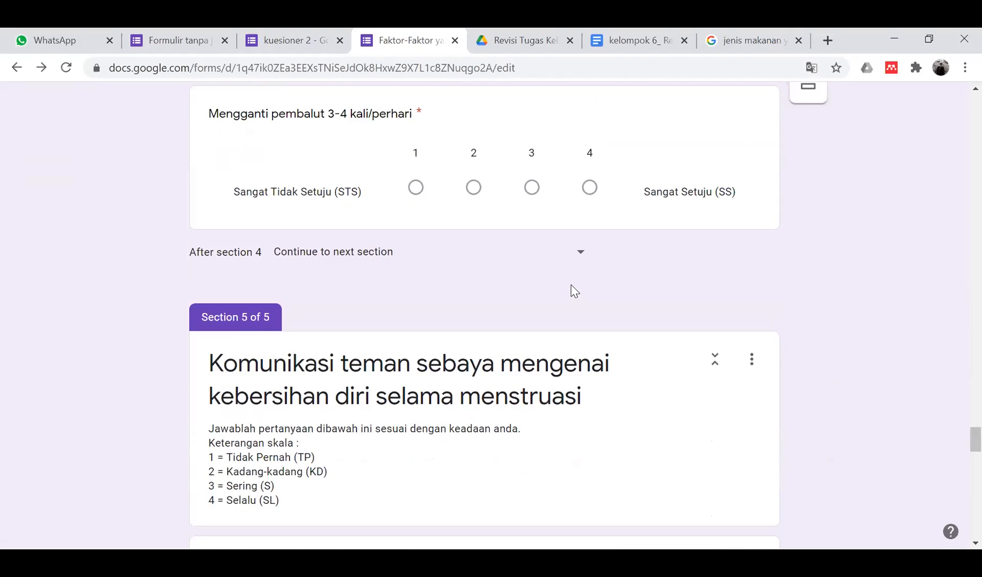
scroll(574, 291, "up", 3)
scroll(573, 290, "up", 10)
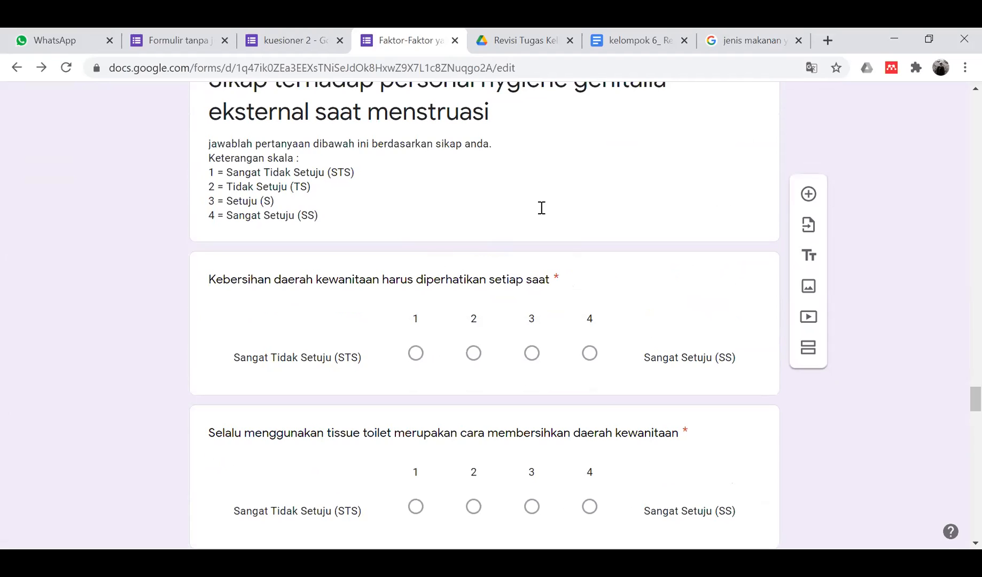
scroll(540, 208, "down", 11)
scroll(540, 213, "down", 5)
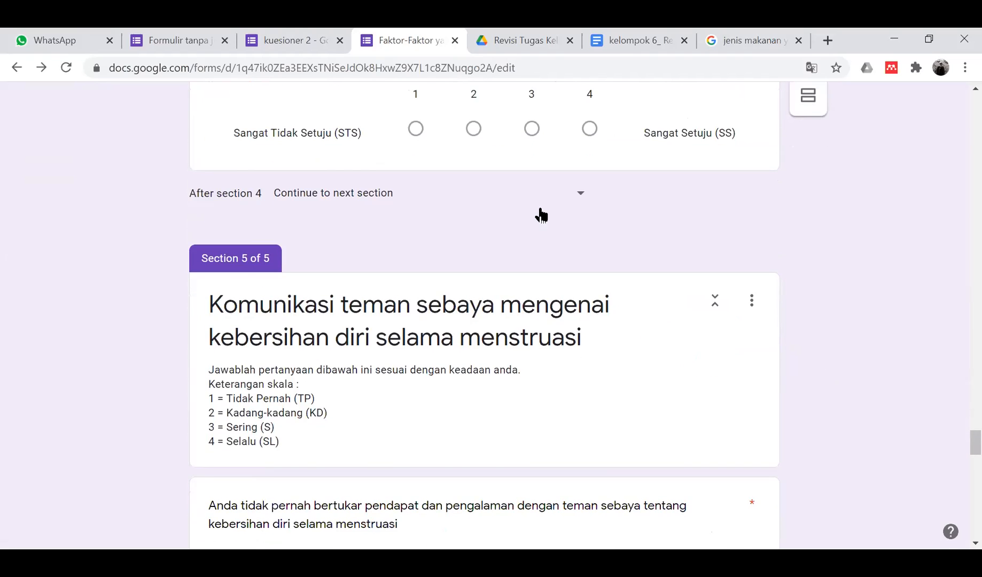
scroll(540, 213, "down", 2)
scroll(507, 317, "down", 2)
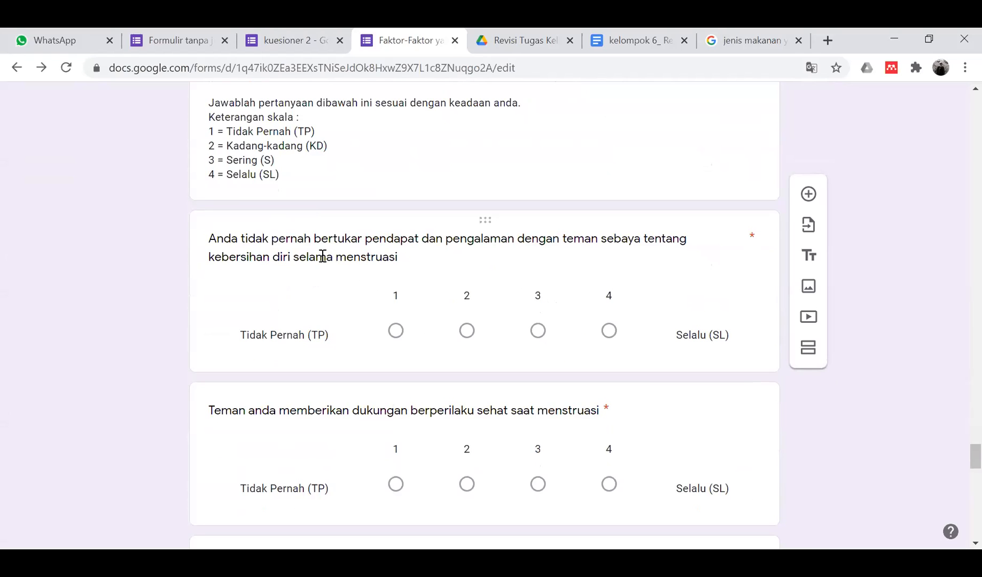
scroll(322, 257, "down", 2)
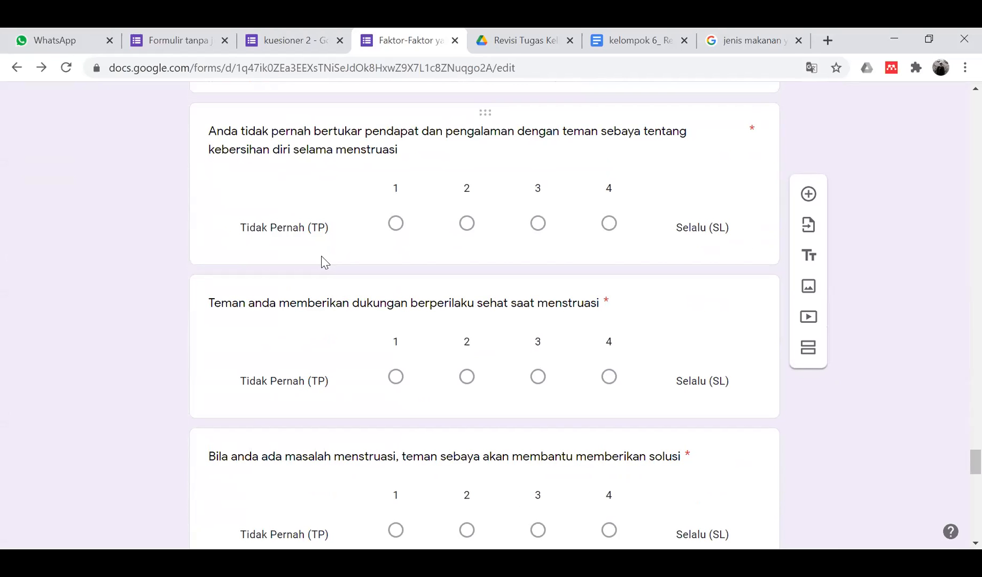
- Delete the word 'tidak' from the peer opinion-exchange question's wording
left_click(322, 146)
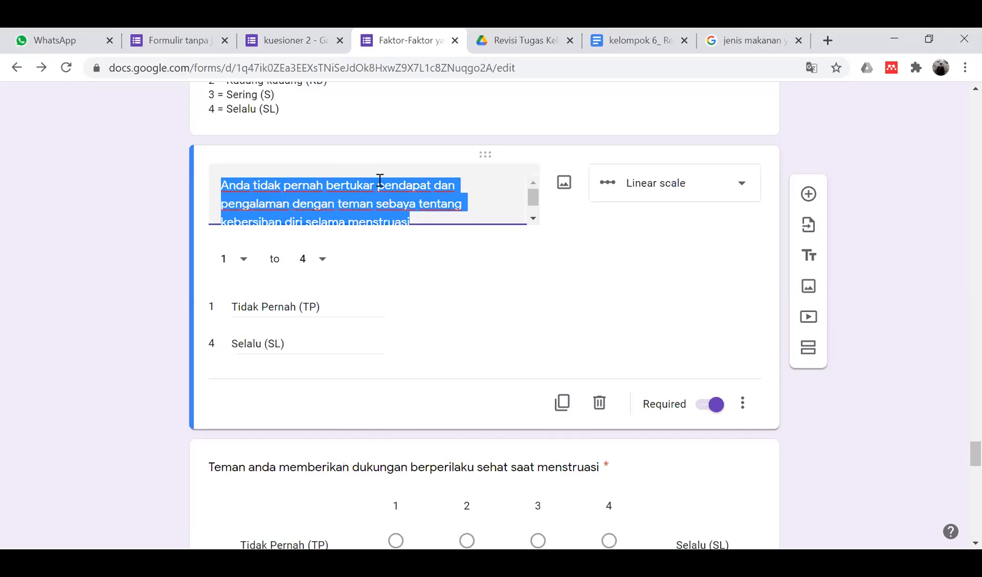
left_click(336, 181)
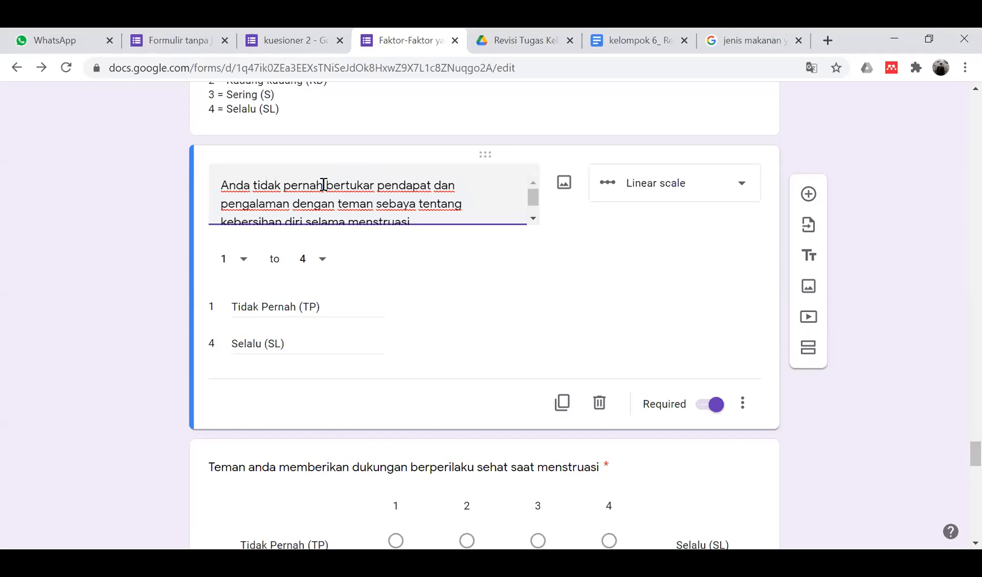
left_click_drag(256, 183, 351, 191)
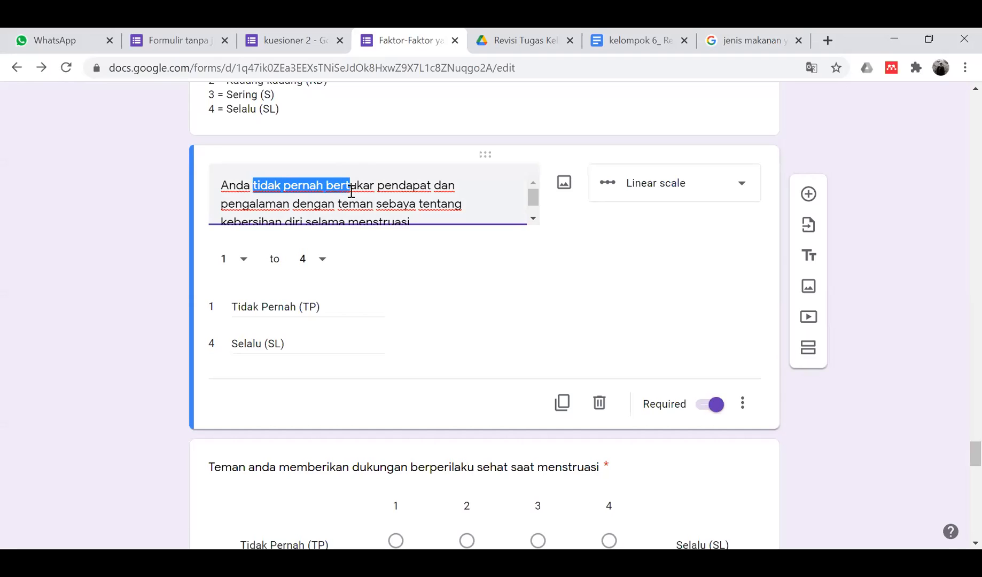
left_click(122, 299)
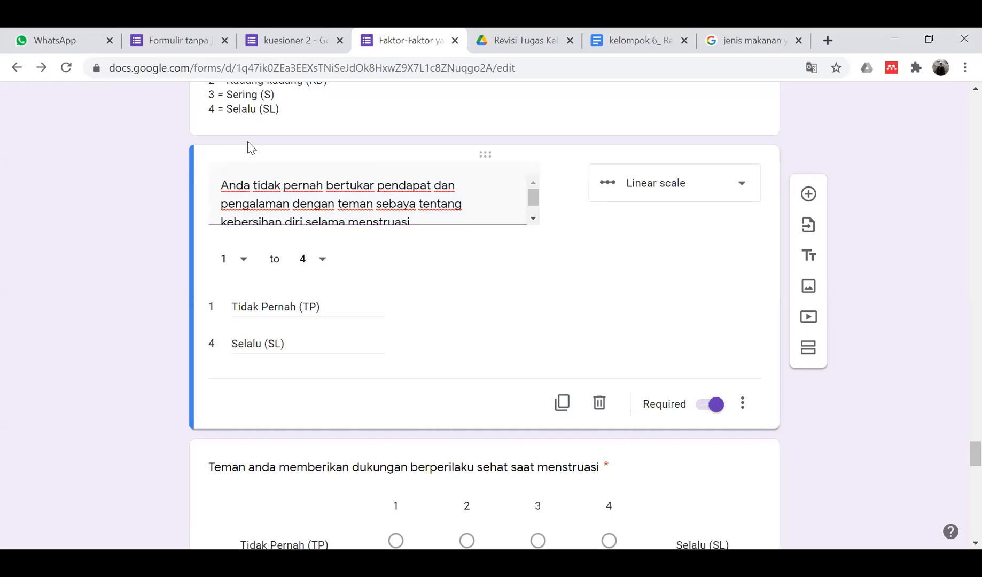
triple_click(343, 190)
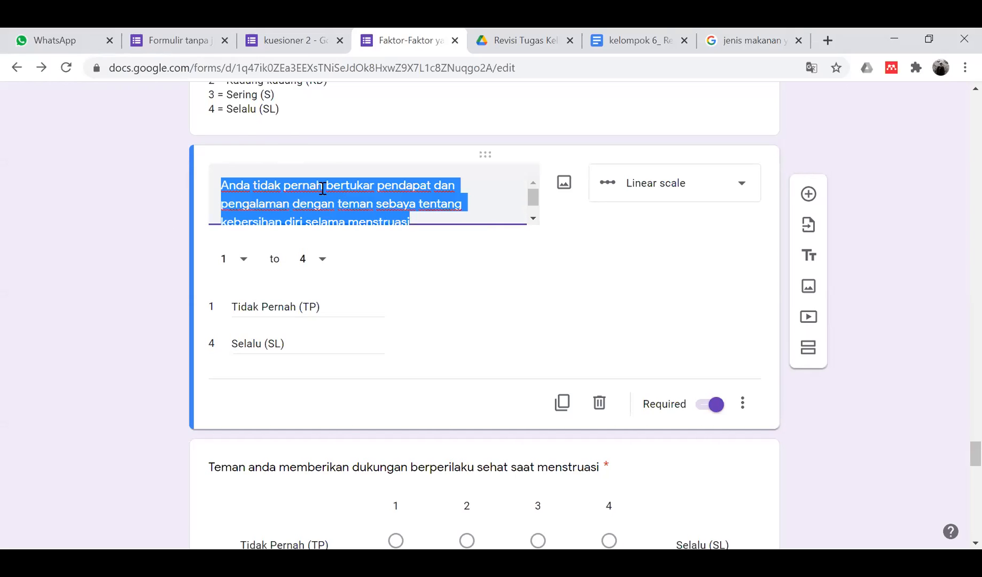
left_click(321, 185)
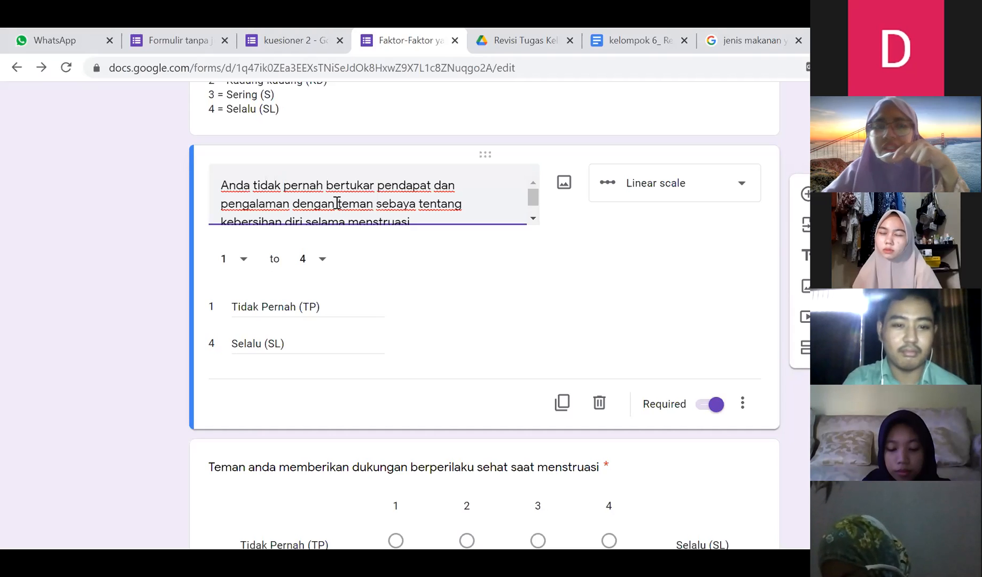
key("BackSpace")
key("BackSpace")
key("BackSpace")
key("BackSpace")
key("BackSpace")
key("BackSpace")
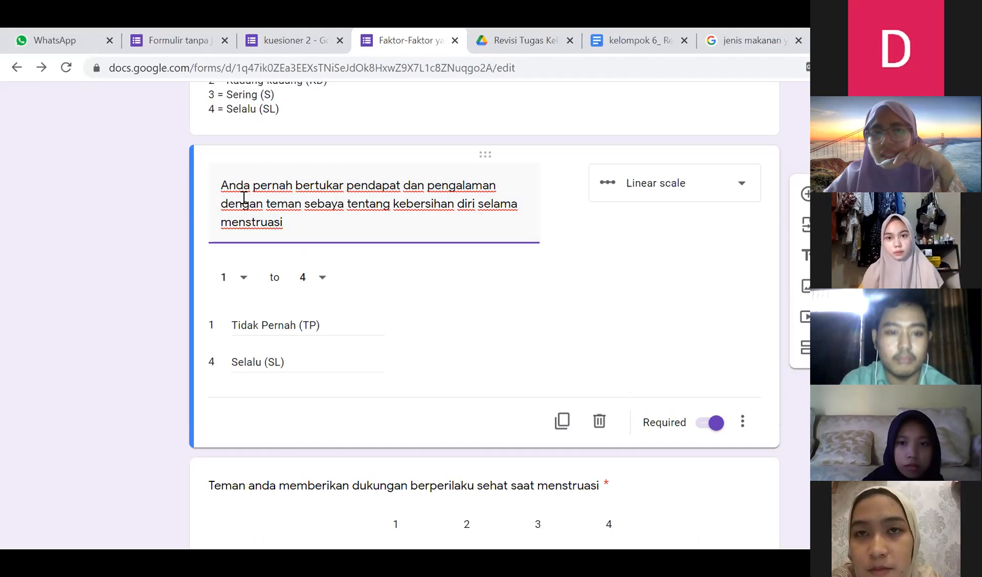
left_click(163, 206)
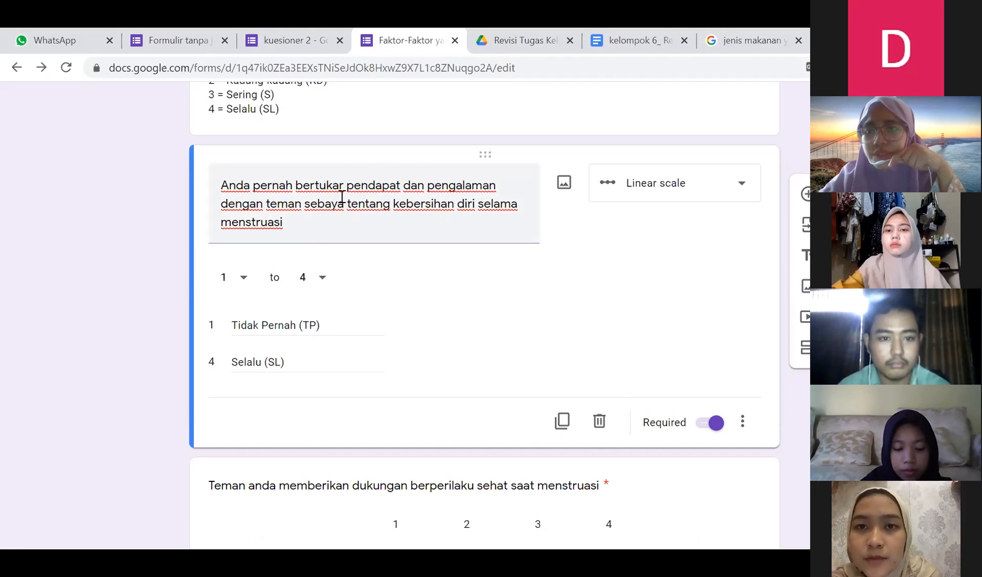
scroll(155, 402, "down", 5)
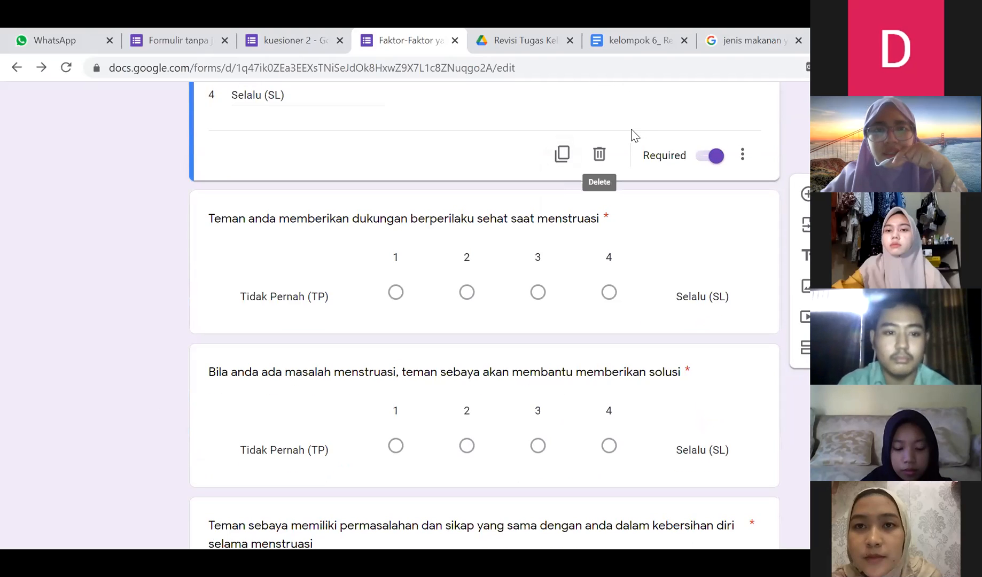
scroll(452, 238, "down", 10)
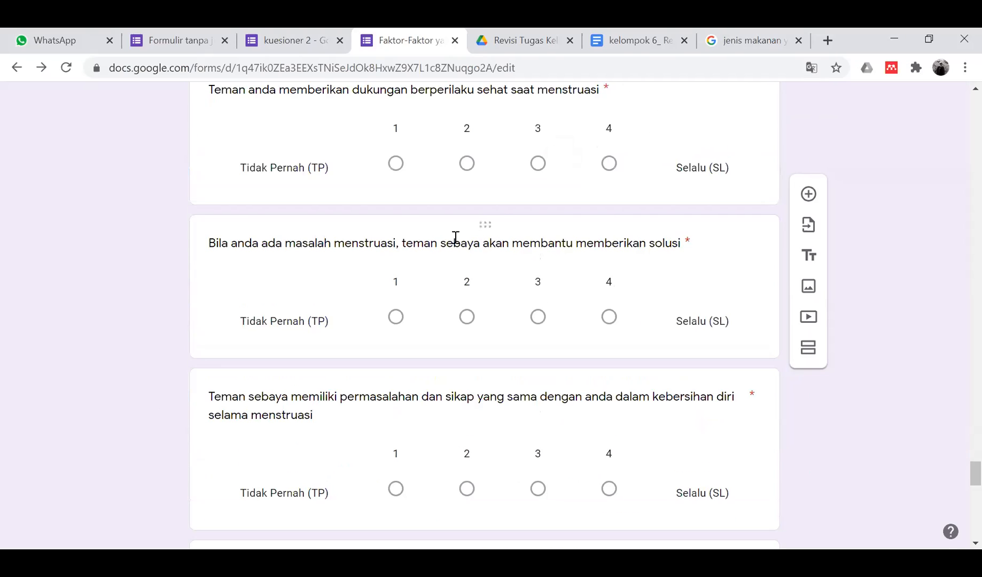
scroll(451, 238, "down", 7)
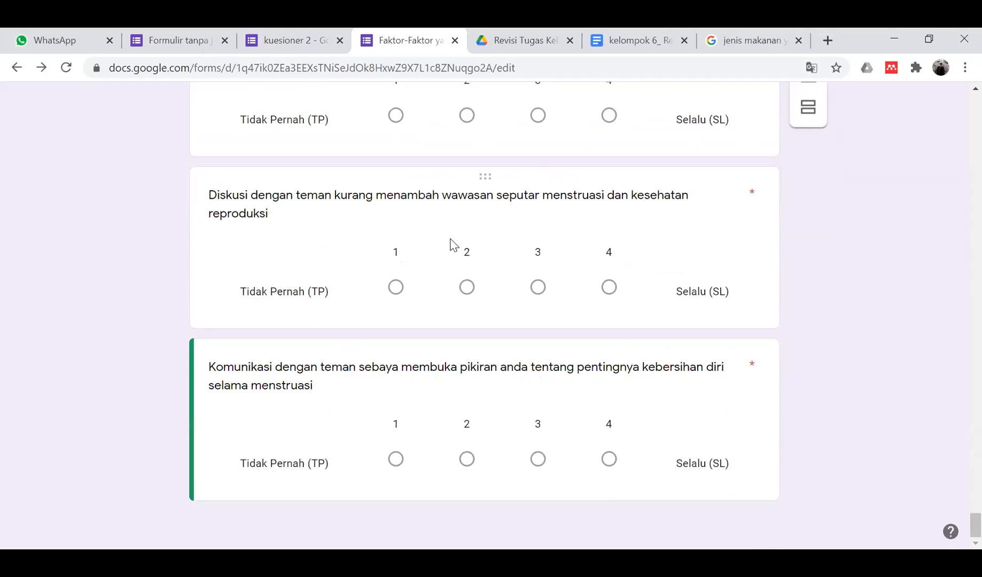
scroll(450, 241, "up", 20)
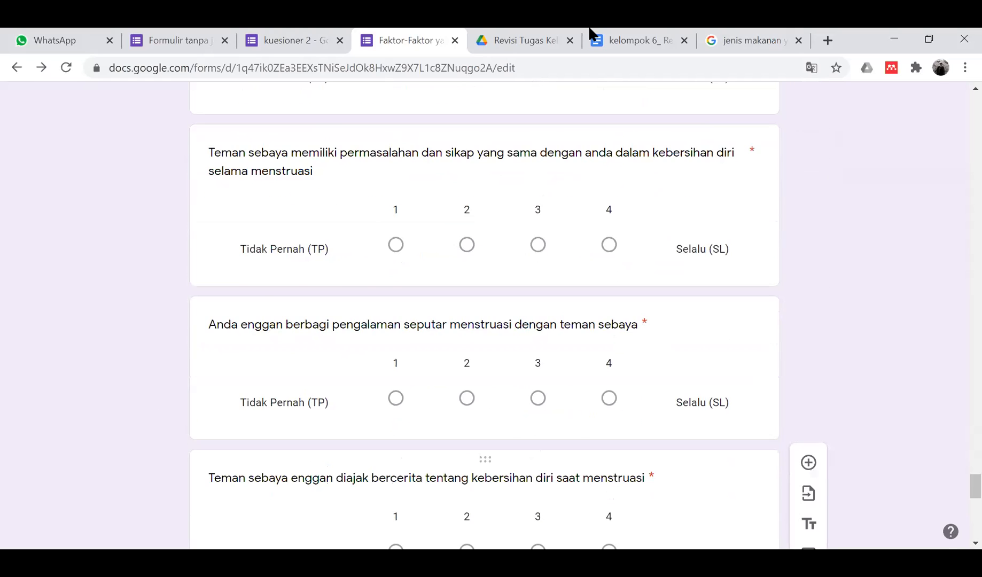
- Scroll to the top of the untitled form, then show the WhatsApp chat with the Kelompok 1–7 links
left_click(162, 34)
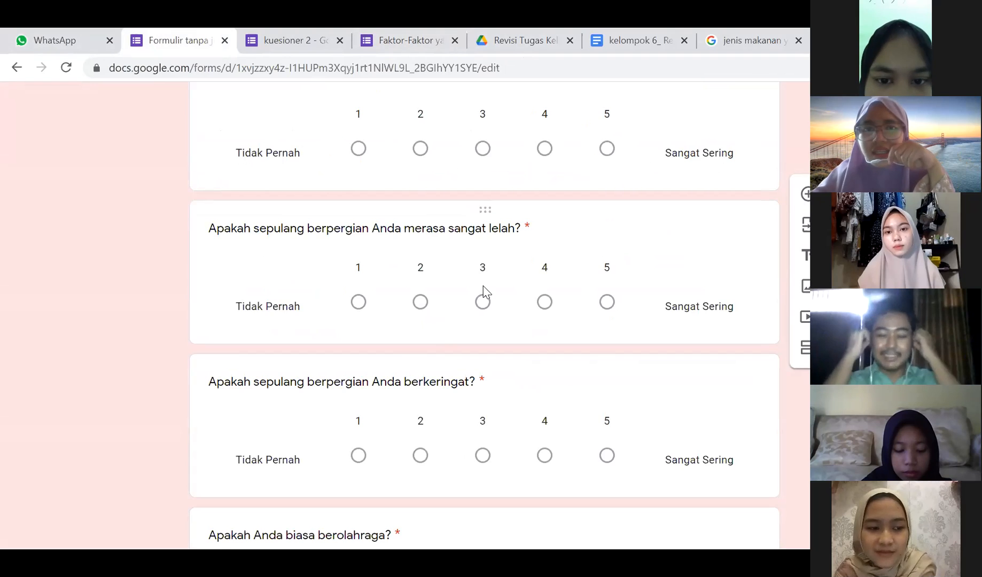
scroll(361, 323, "up", 10)
scroll(358, 317, "up", 8)
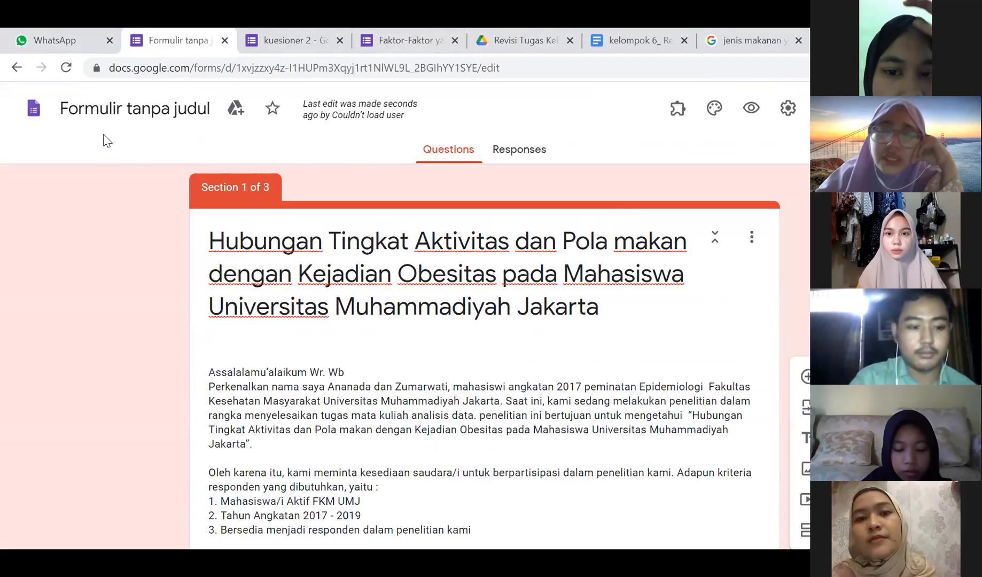
left_click(58, 37)
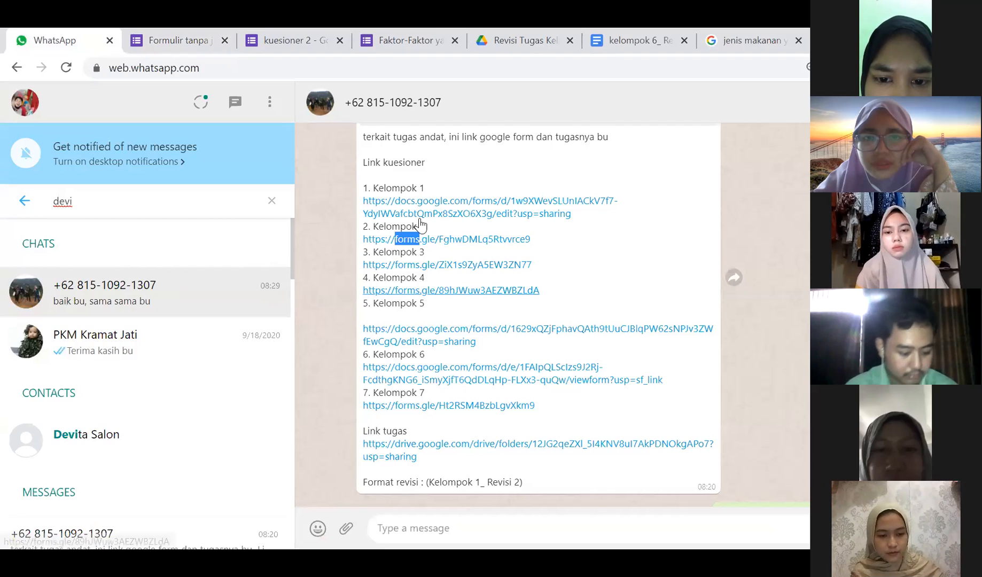
- Open the Kelompok 2 forms.gle link in a new tab and return to the form editor
left_click(433, 240)
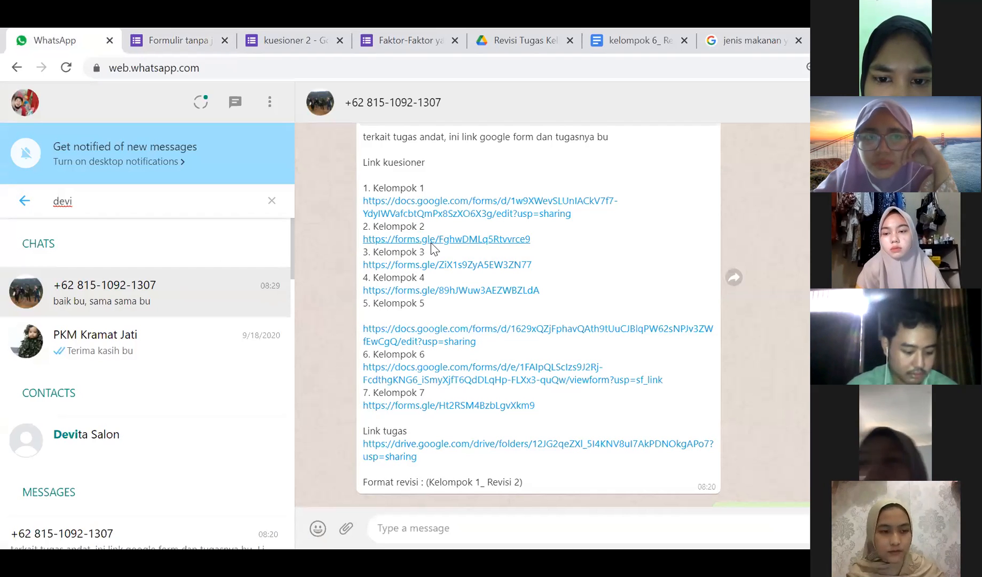
left_click(256, 34)
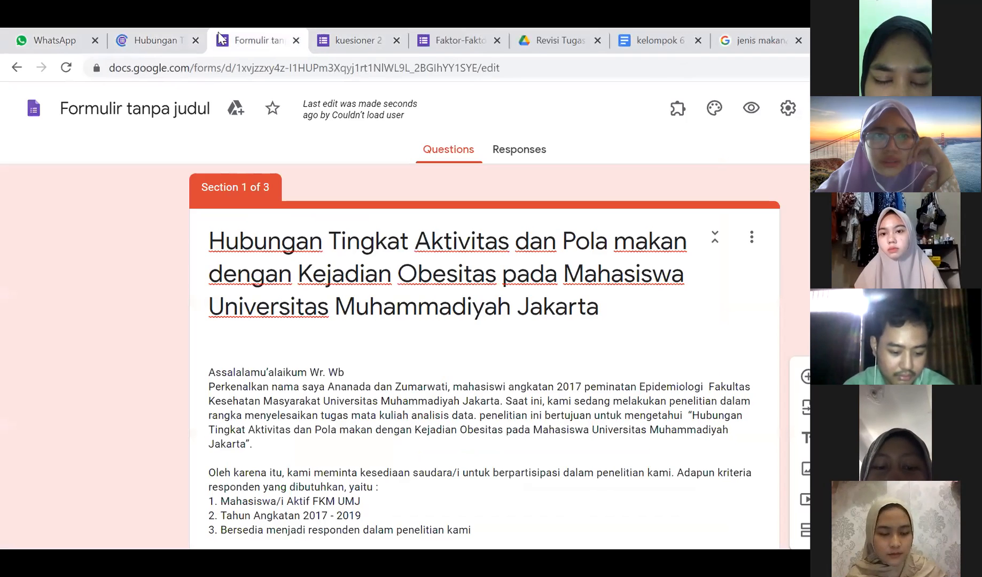
- Check the published 'Hubungan T' form, close it with Ctrl+W, and scroll the editor to Section 2
left_click(167, 41)
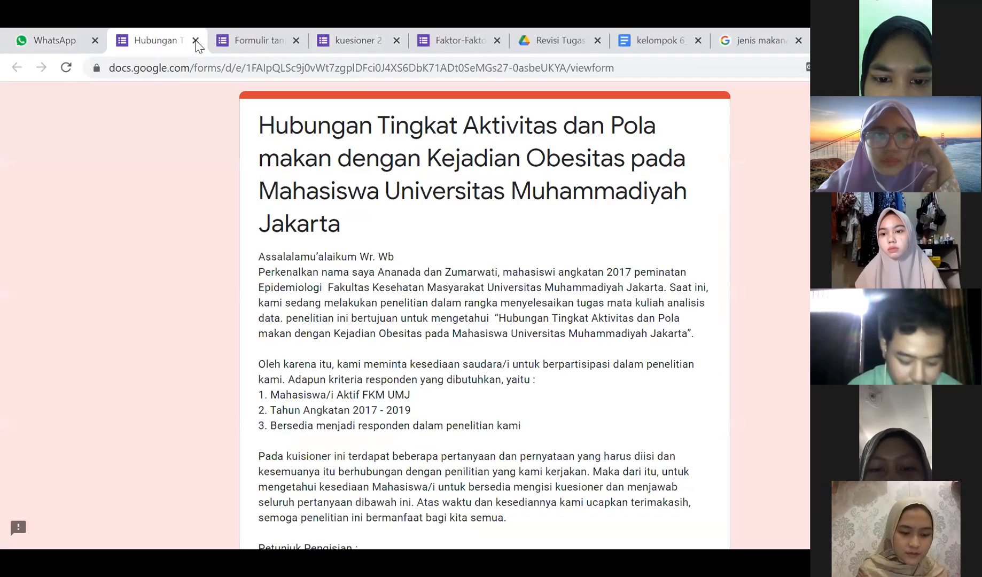
key("ctrl+w")
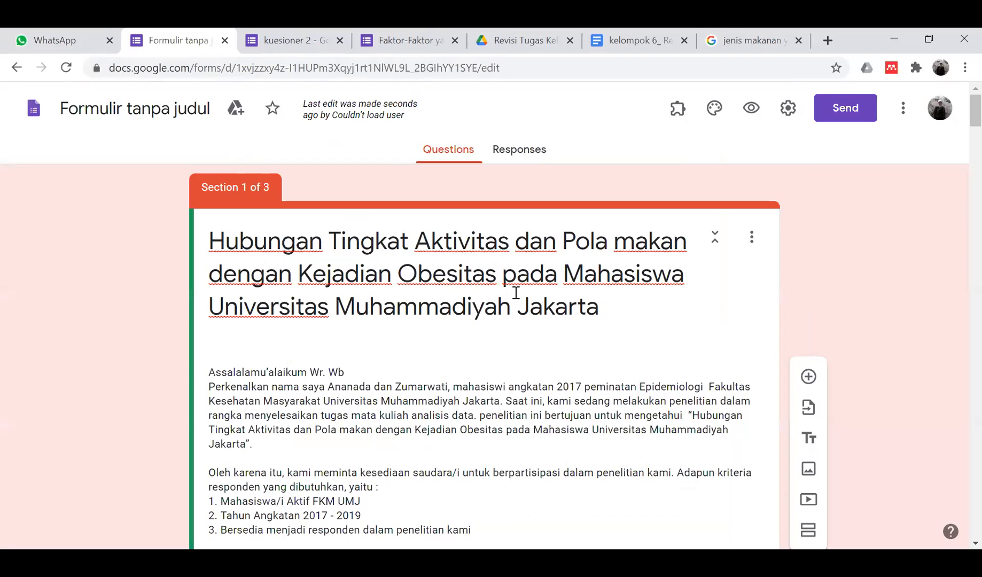
scroll(509, 300, "down", 3)
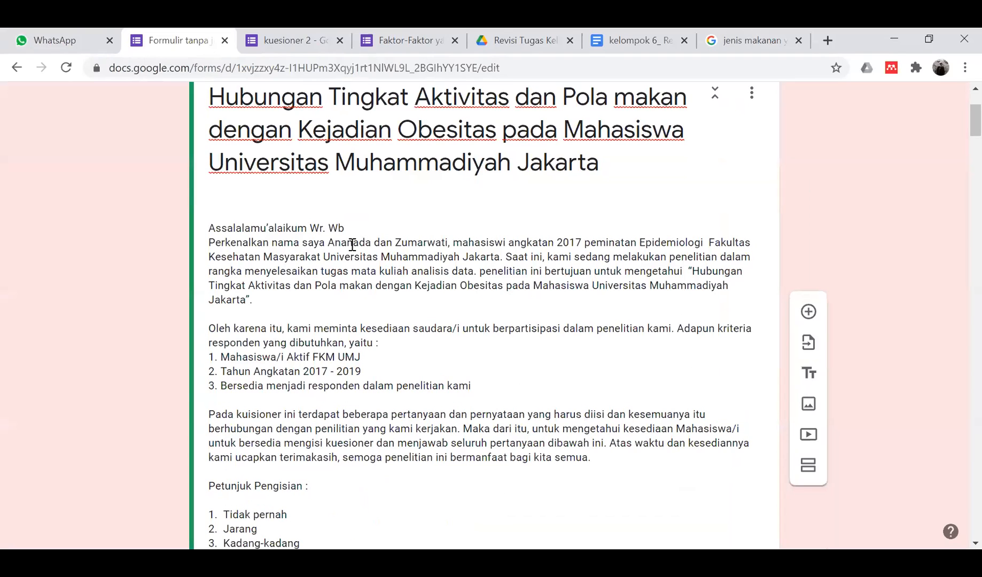
scroll(375, 351, "down", 4)
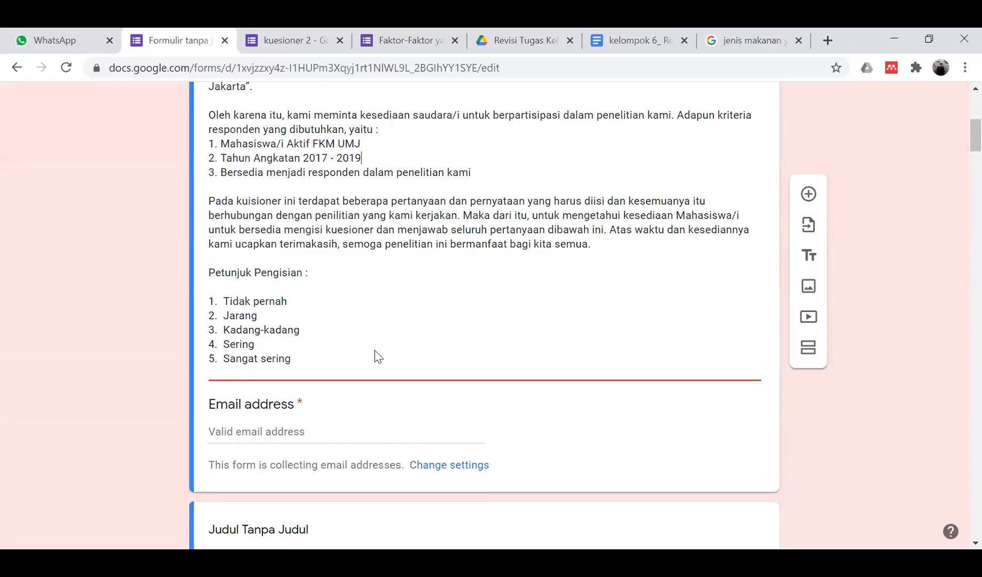
scroll(375, 353, "down", 5)
scroll(375, 353, "down", 6)
scroll(375, 349, "down", 1)
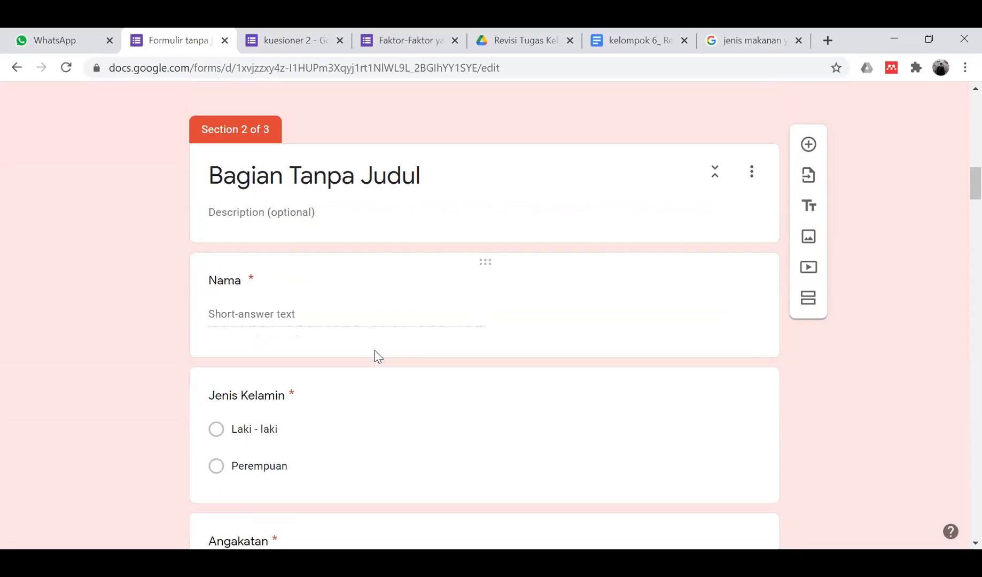
scroll(416, 200, "down", 6)
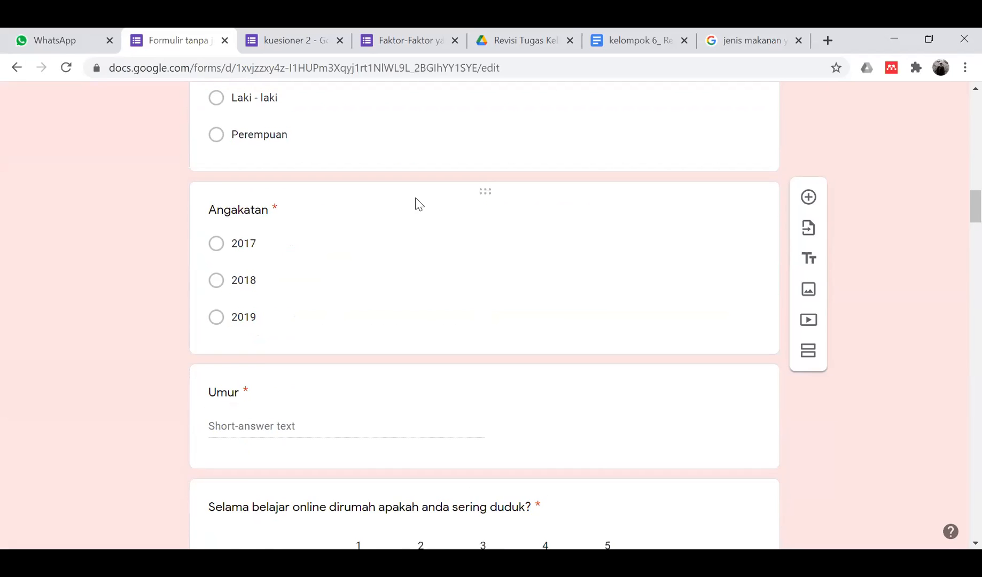
scroll(414, 202, "up", 7)
- Rename the Section 2 title to 'Identitas'
left_click(333, 237)
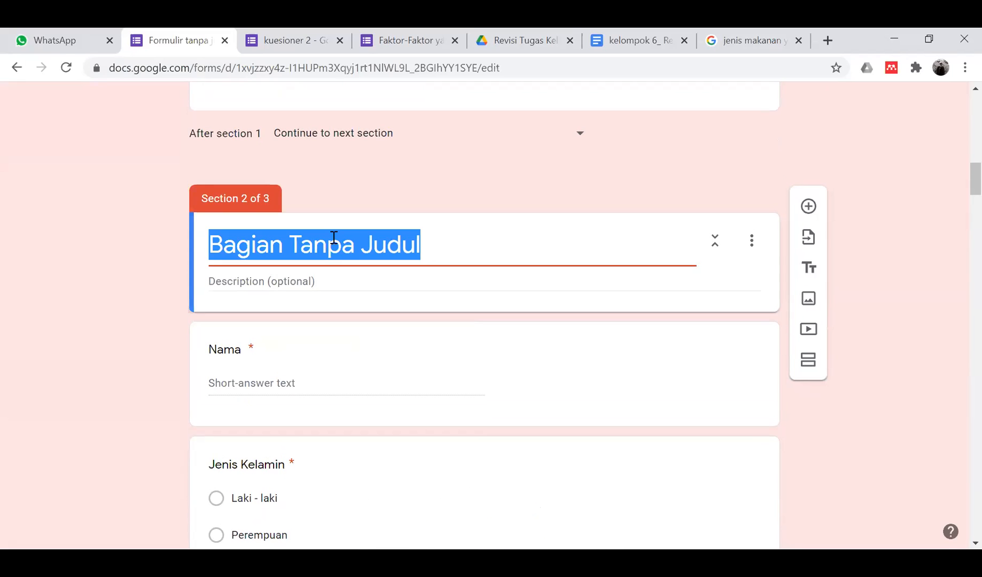
type("Identitias")
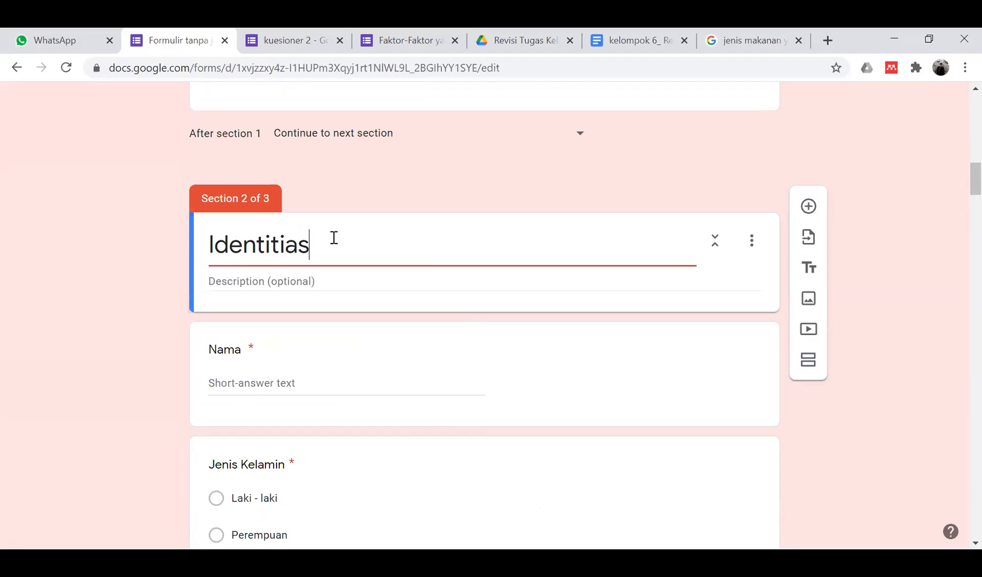
key("BackSpace")
key("BackSpace")
key("BackSpace")
type("as")
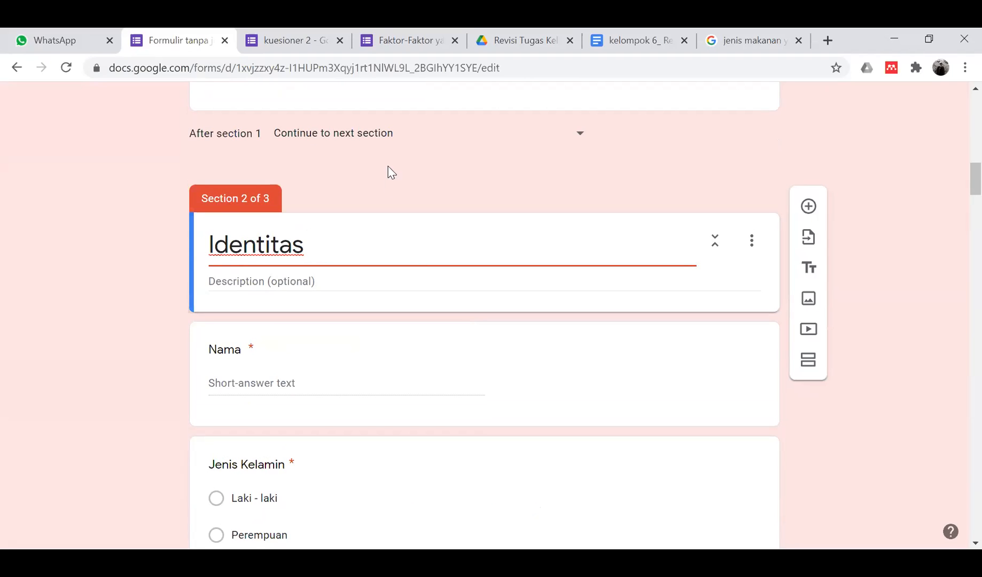
- Scroll through the Identitas questions and back up to the section header
scroll(332, 241, "down", 12)
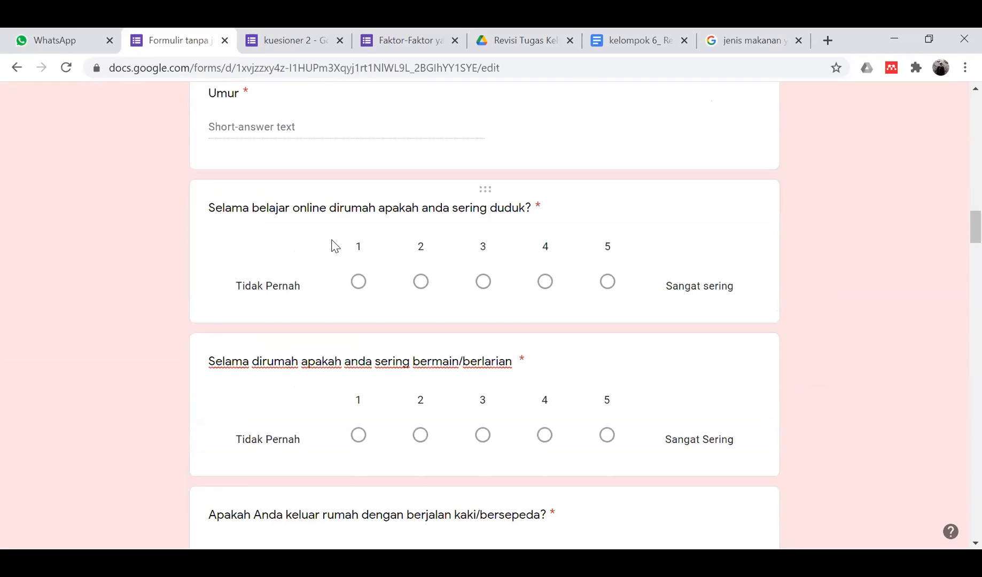
scroll(333, 246, "down", 11)
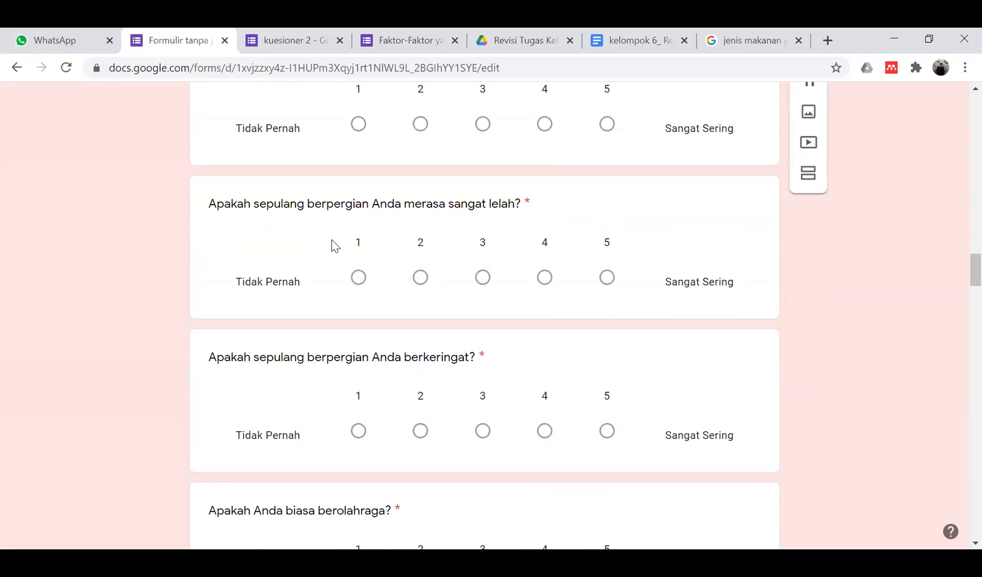
scroll(333, 241, "down", 3)
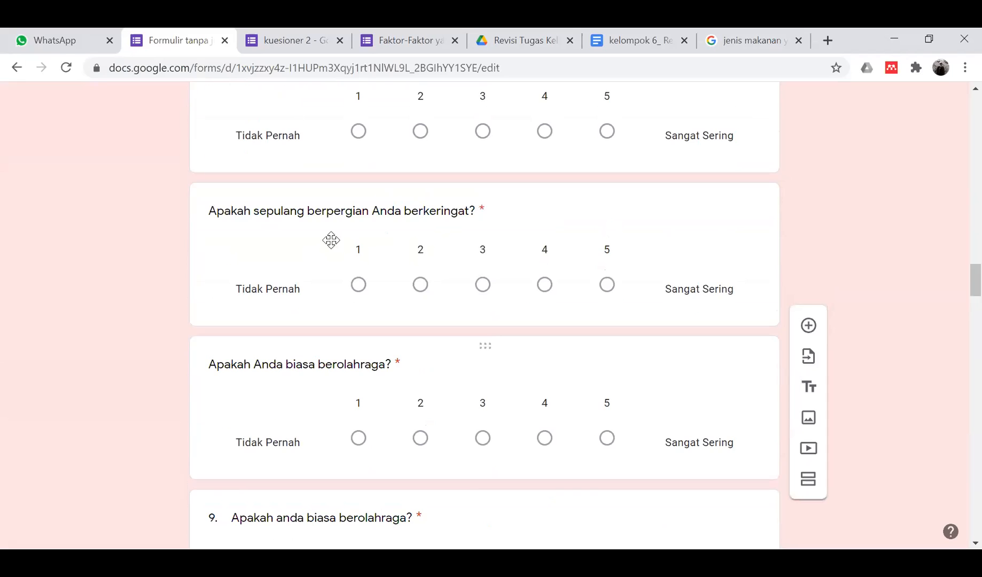
scroll(328, 236, "up", 20)
scroll(335, 243, "down", 4)
scroll(334, 246, "down", 8)
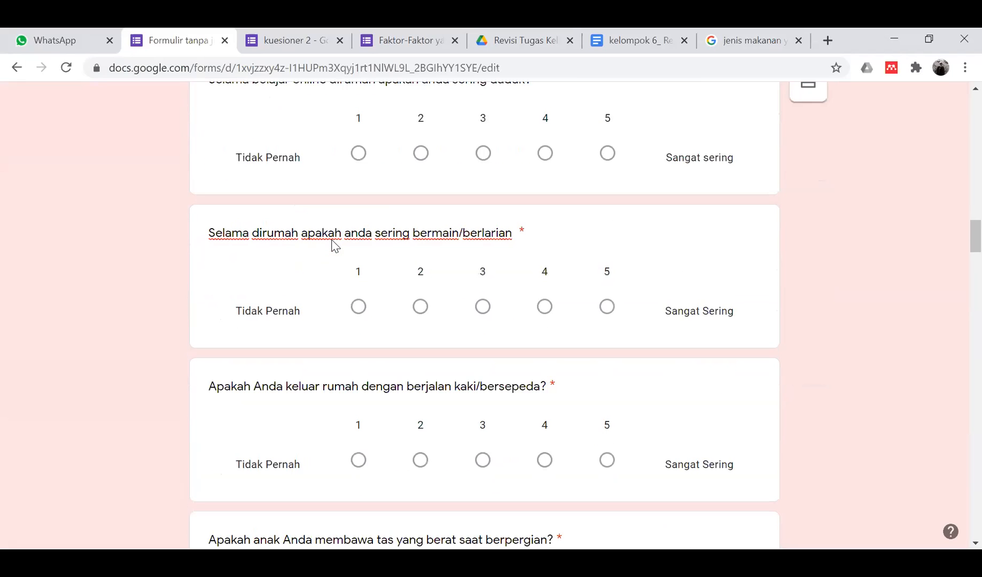
scroll(333, 244, "down", 20)
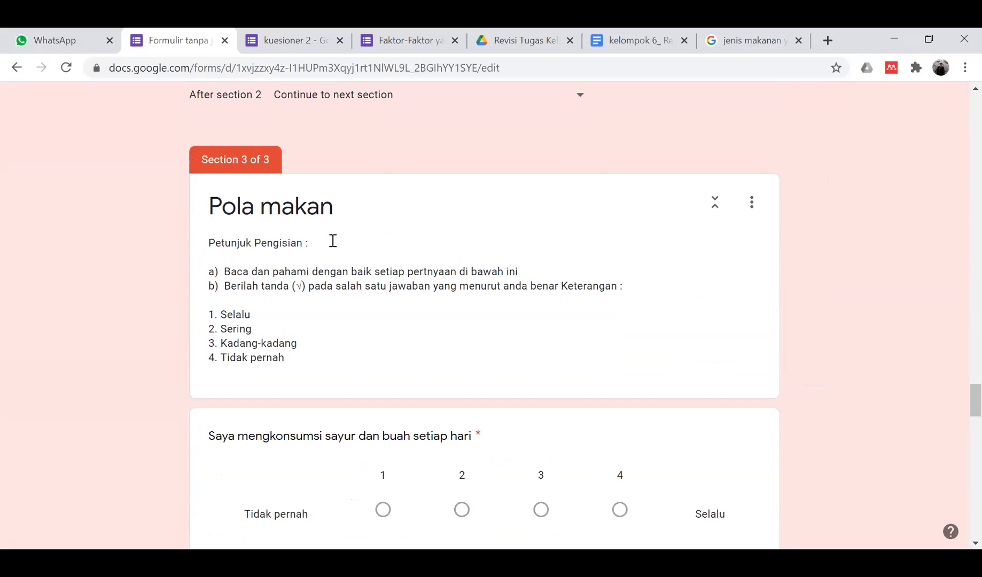
scroll(335, 246, "up", 10)
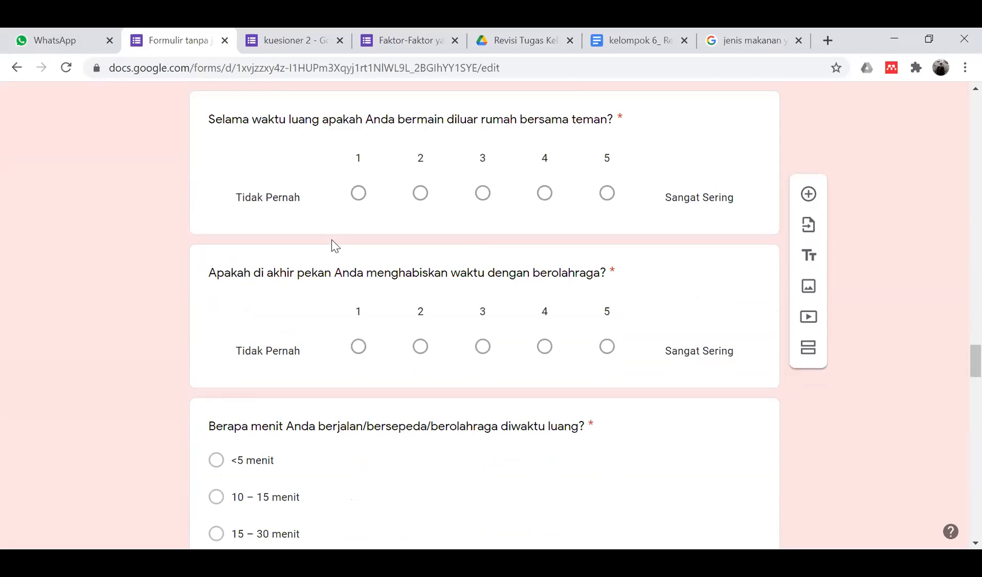
scroll(335, 246, "up", 12)
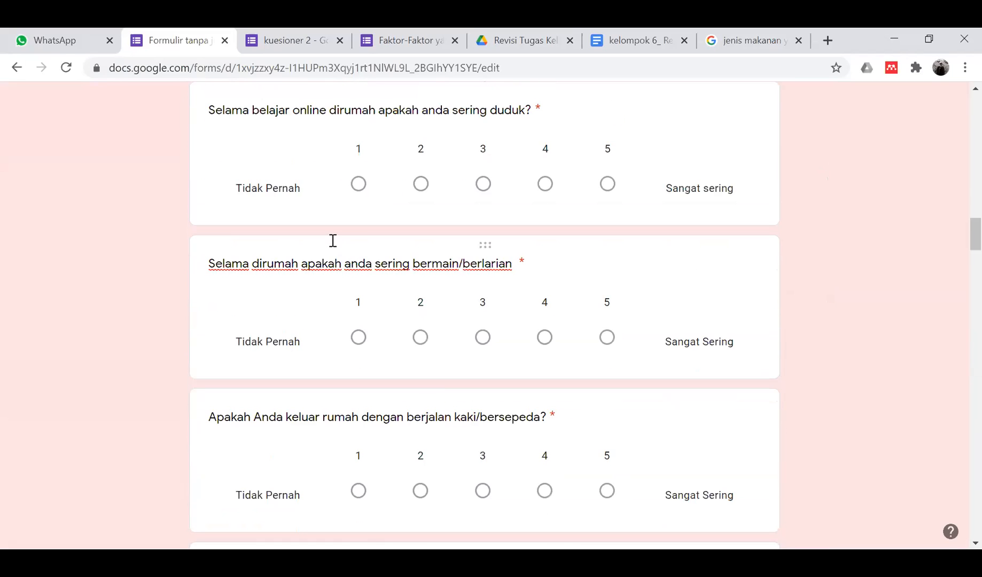
scroll(335, 246, "up", 15)
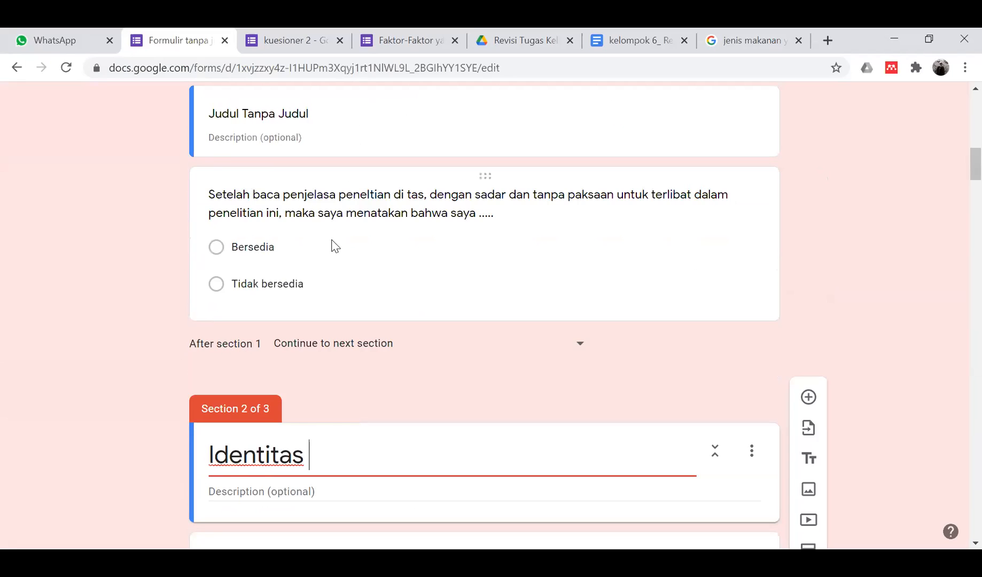
scroll(333, 241, "down", 5)
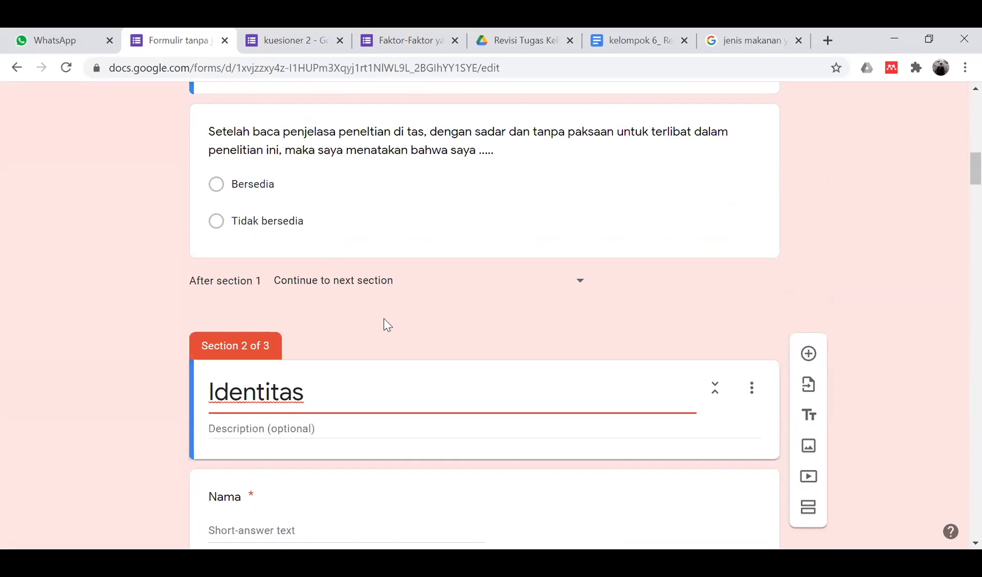
scroll(431, 314, "down", 5)
scroll(431, 314, "down", 12)
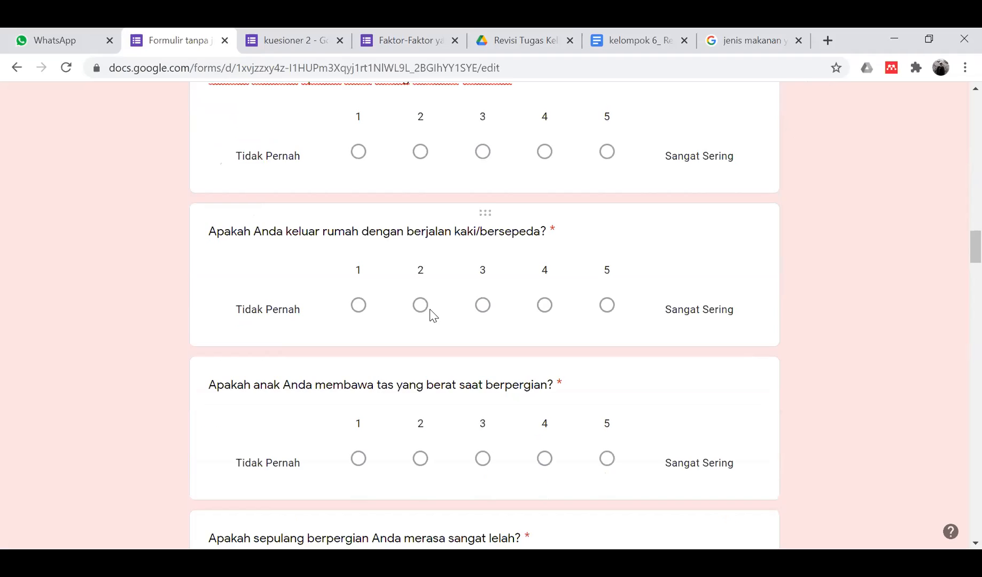
scroll(432, 314, "up", 3)
scroll(419, 267, "up", 14)
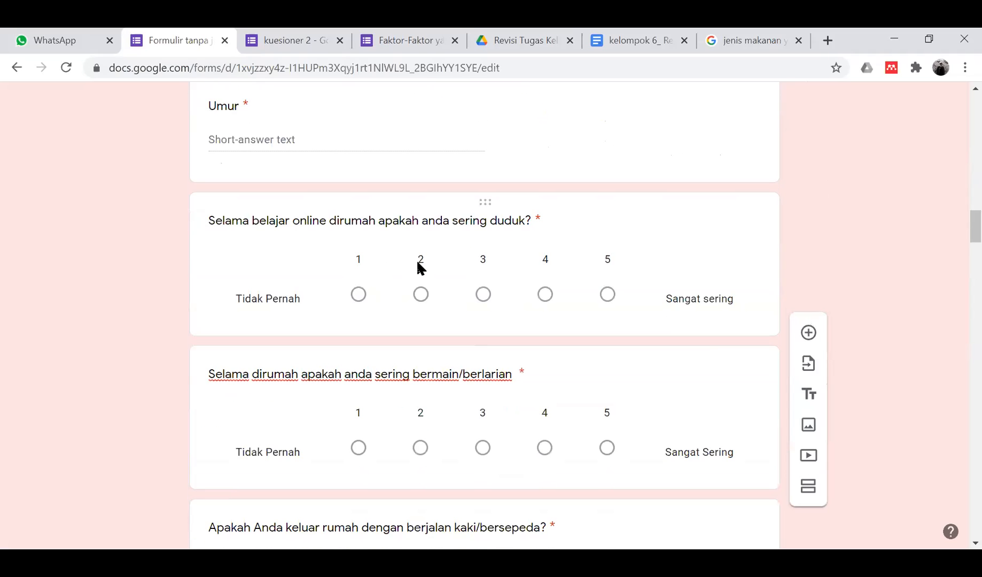
scroll(417, 262, "up", 2)
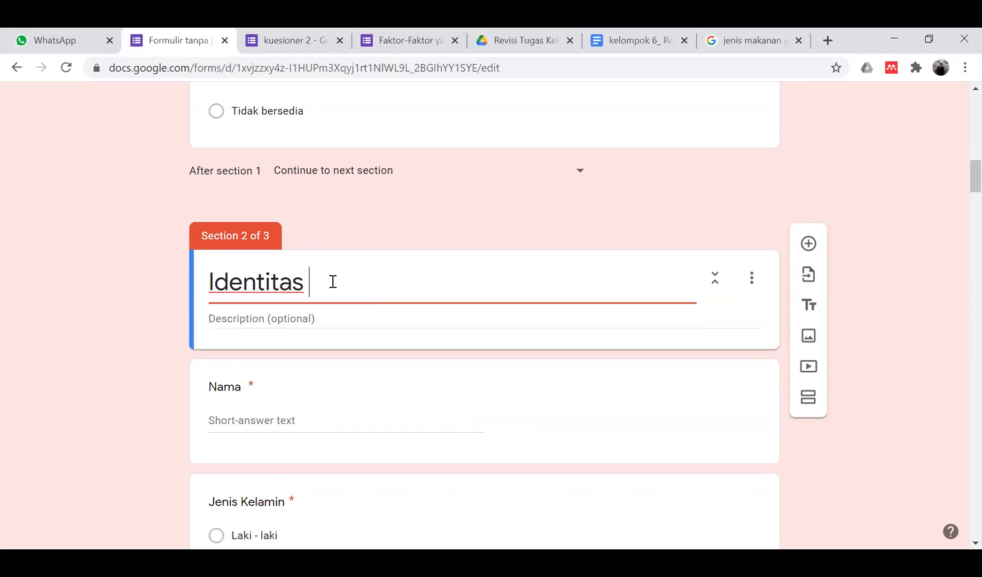
- Select the Petunjuk Pengisian list in the intro description, undoing a mistaken paste into Identitas
left_click_drag(312, 280, 167, 291)
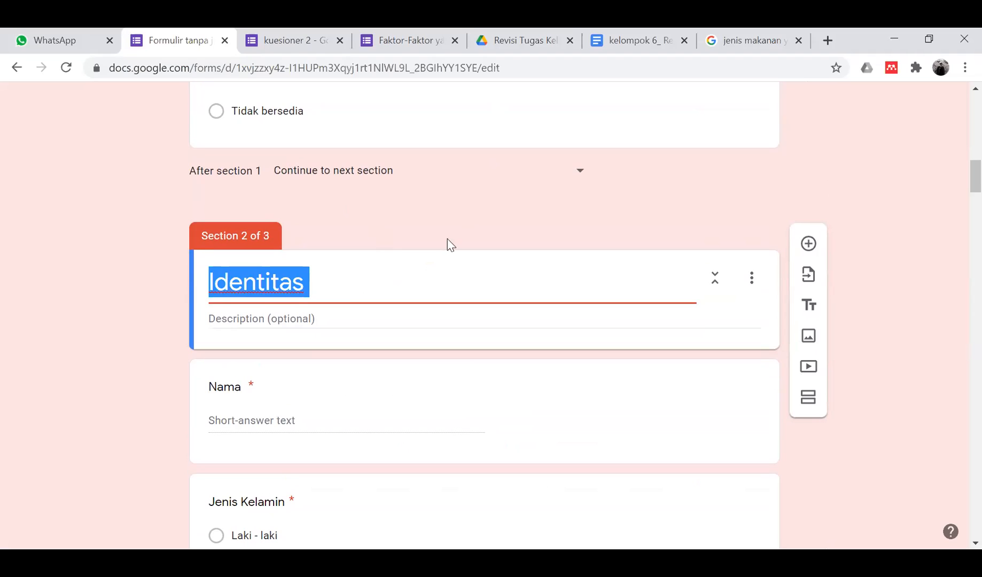
scroll(366, 227, "up", 10)
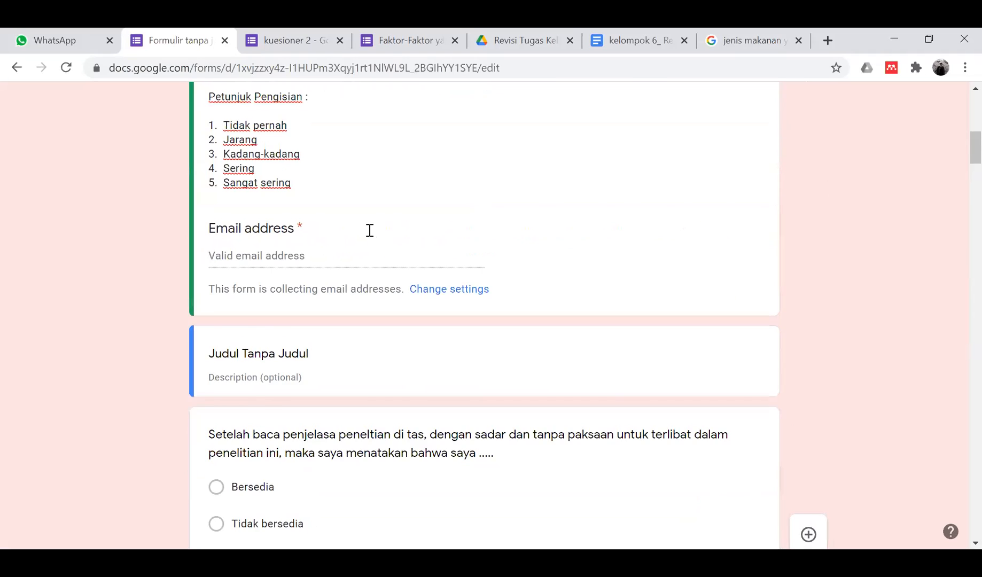
triple_click(213, 246)
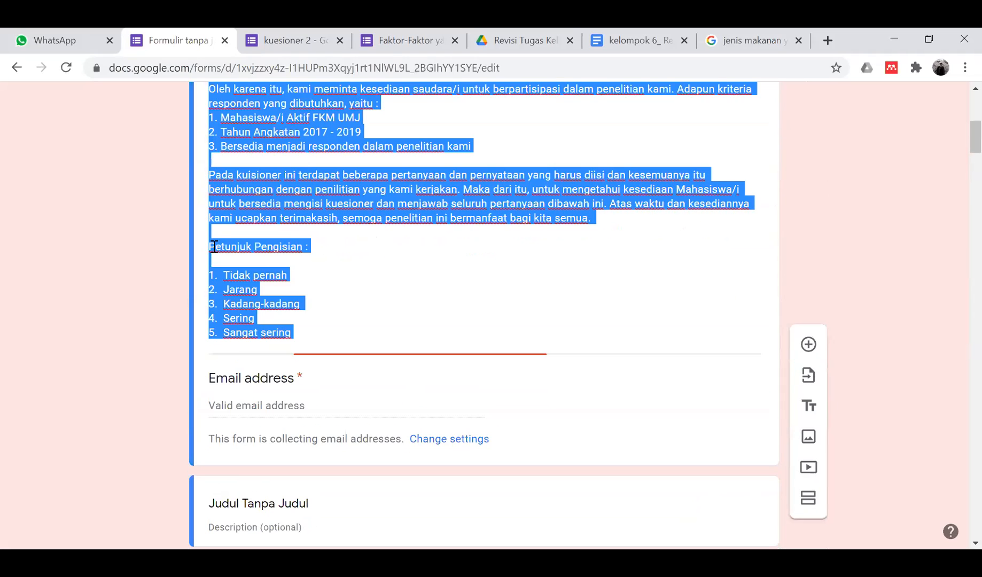
left_click(210, 250)
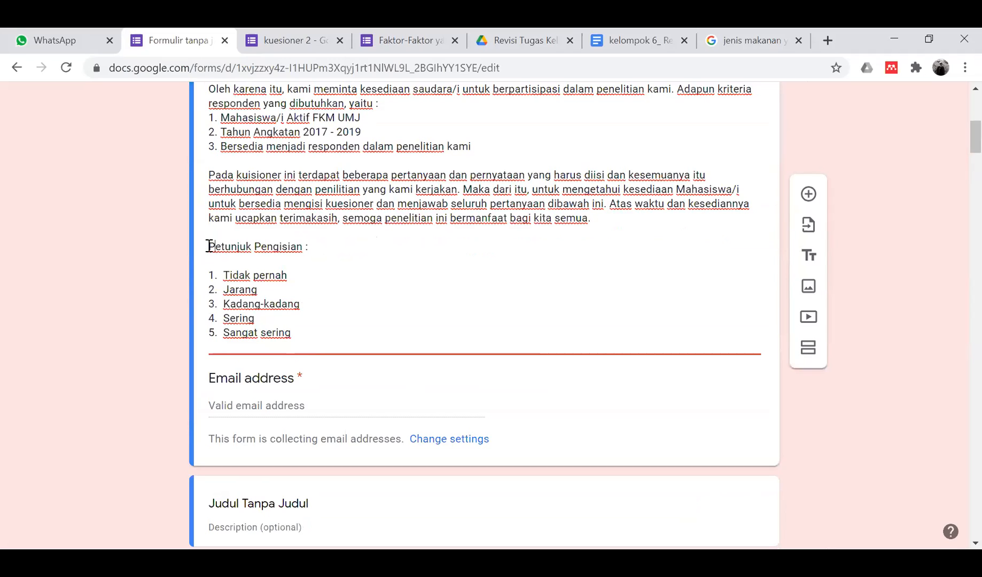
double_click(209, 246)
left_click_drag(209, 246, 359, 374)
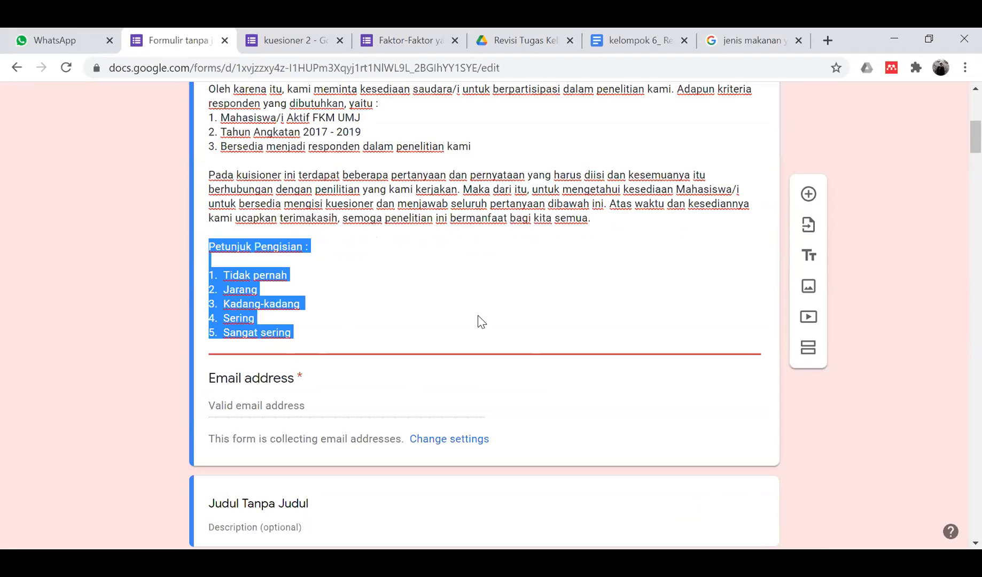
scroll(479, 321, "down", 15)
scroll(479, 321, "up", 10)
scroll(479, 320, "down", 5)
scroll(521, 291, "up", 12)
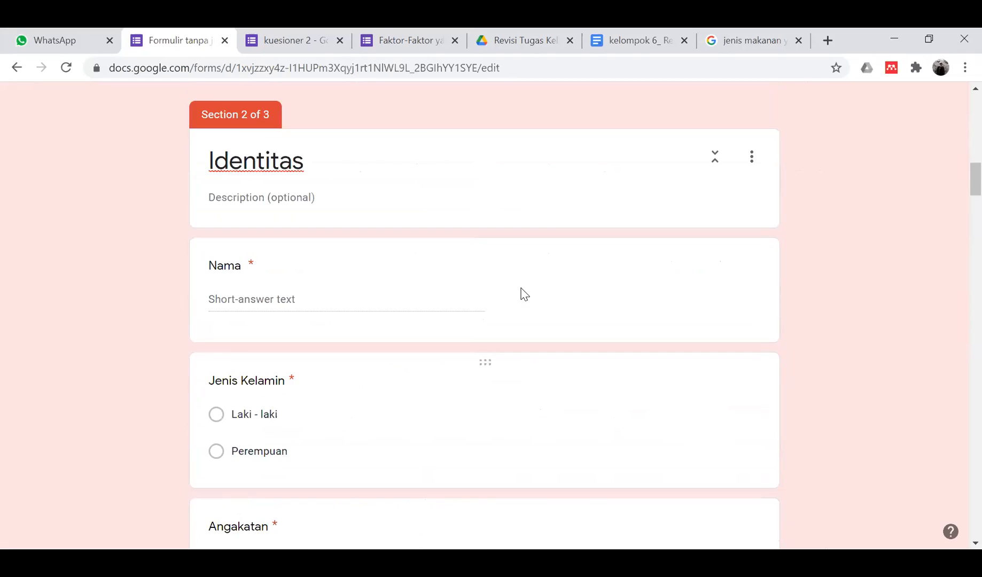
scroll(523, 293, "up", 3)
left_click(521, 292)
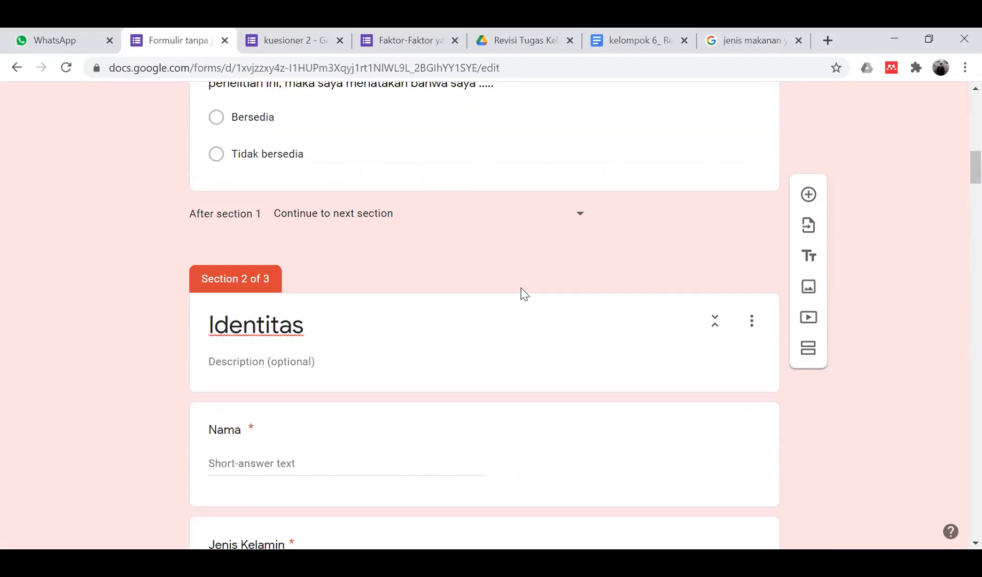
left_click(752, 320)
left_click(648, 308)
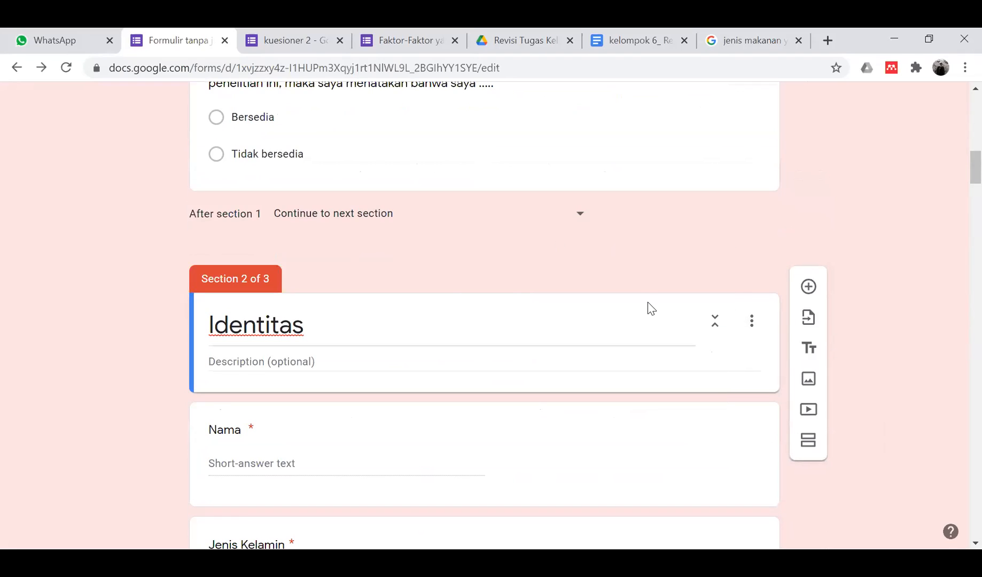
left_click(369, 361)
type("contoh nya angkat berat, menggali, senam aerobik, atau bersepeda cepat, berlari olharga sepak bola , voli, basket")
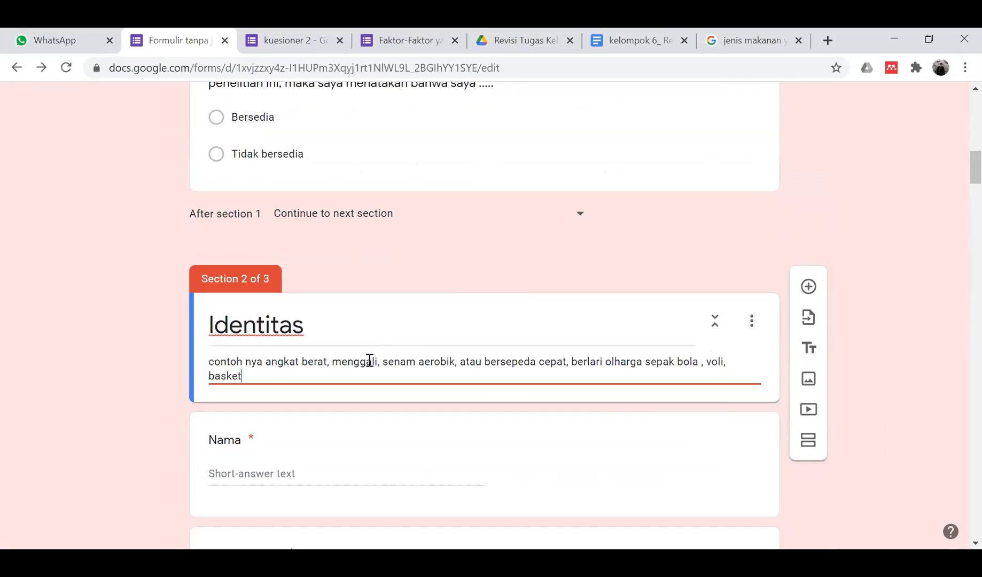
key("ctrl+z")
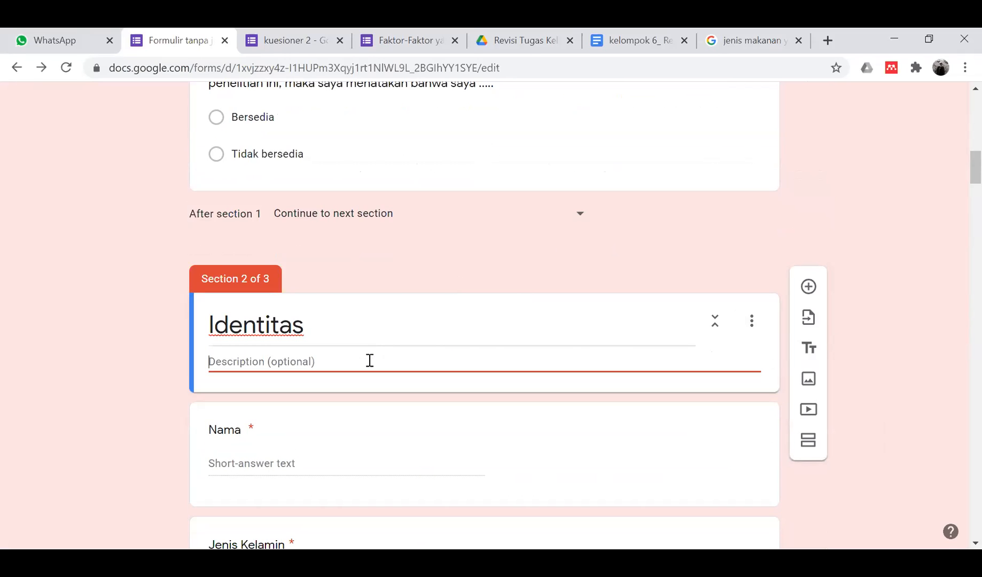
- Restore the Petunjuk Pengisian block and cut it out of the intro description
scroll(286, 270, "up", 8)
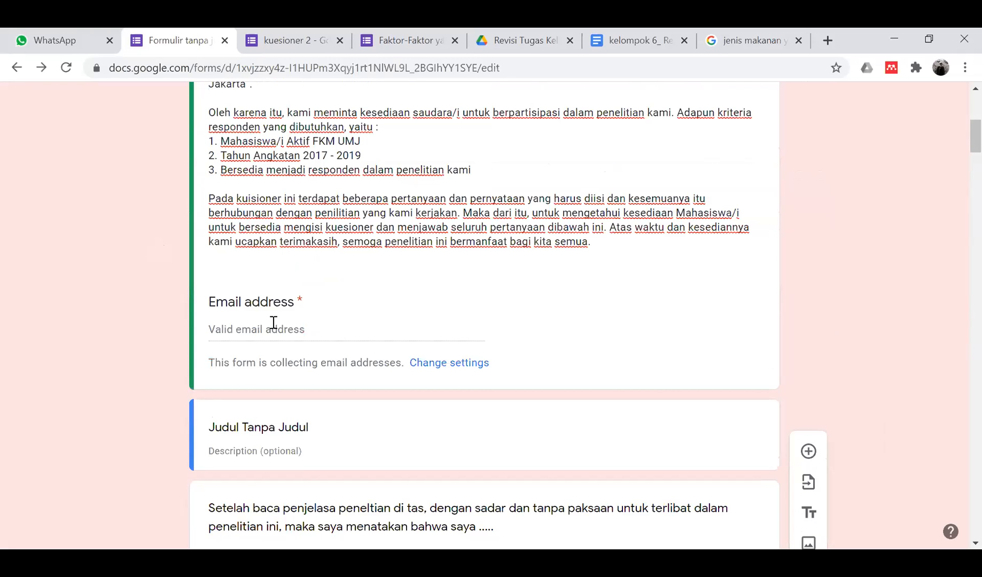
left_click(238, 261)
key("ctrl+z")
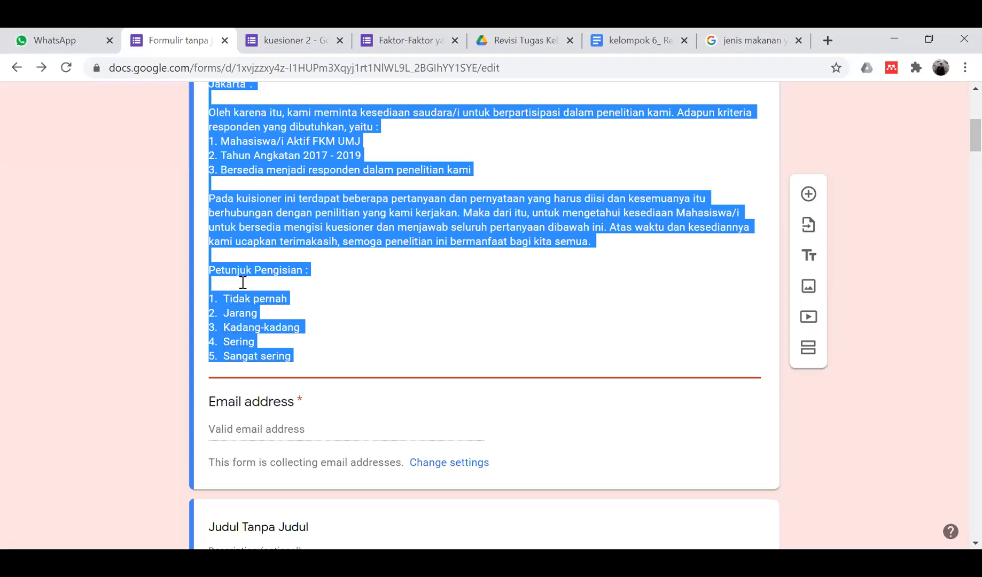
left_click(285, 316)
left_click_drag(210, 266, 330, 362)
key("ctrl+c")
key("BackSpace")
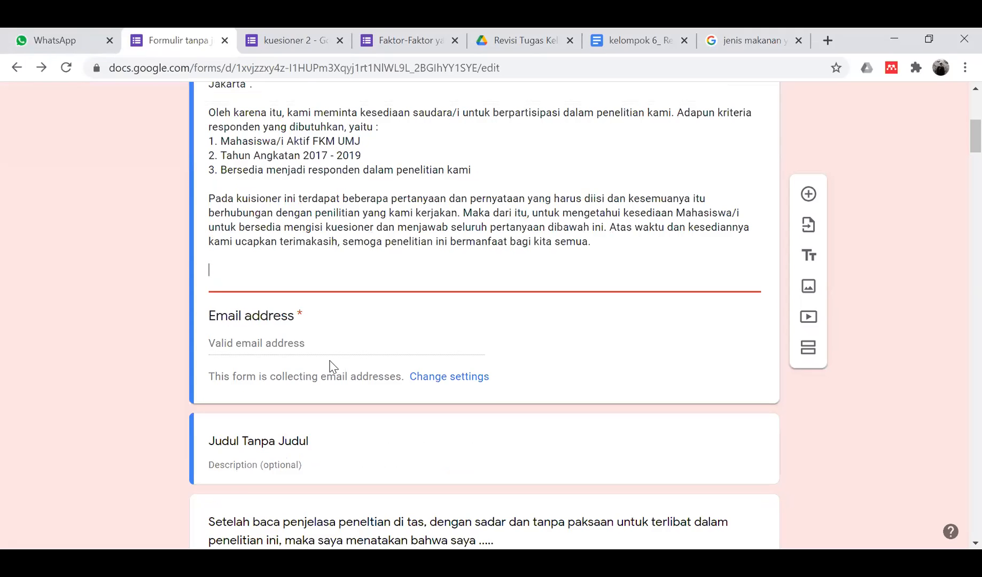
- Paste the instructions into the Identitas description, adding 'pertanyaan dengan 4 pilihan jawaban'
scroll(324, 363, "down", 5)
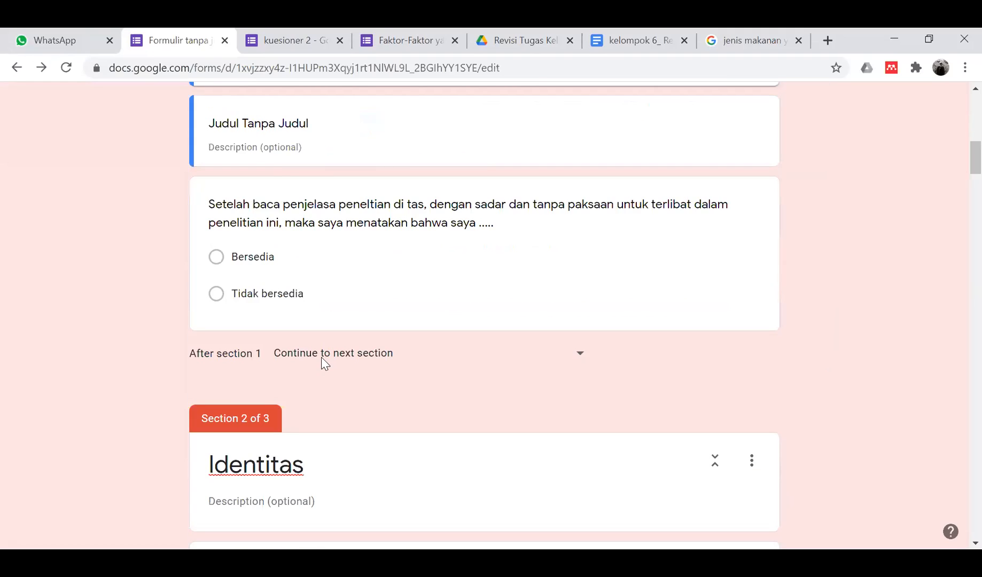
scroll(281, 176, "down", 5)
left_click(282, 172)
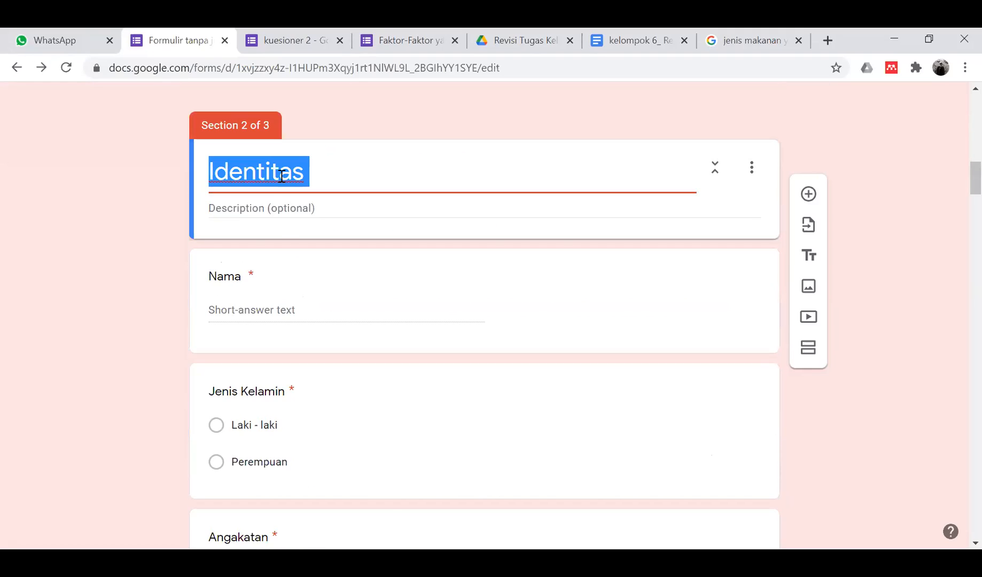
left_click(305, 211)
key("ctrl+v")
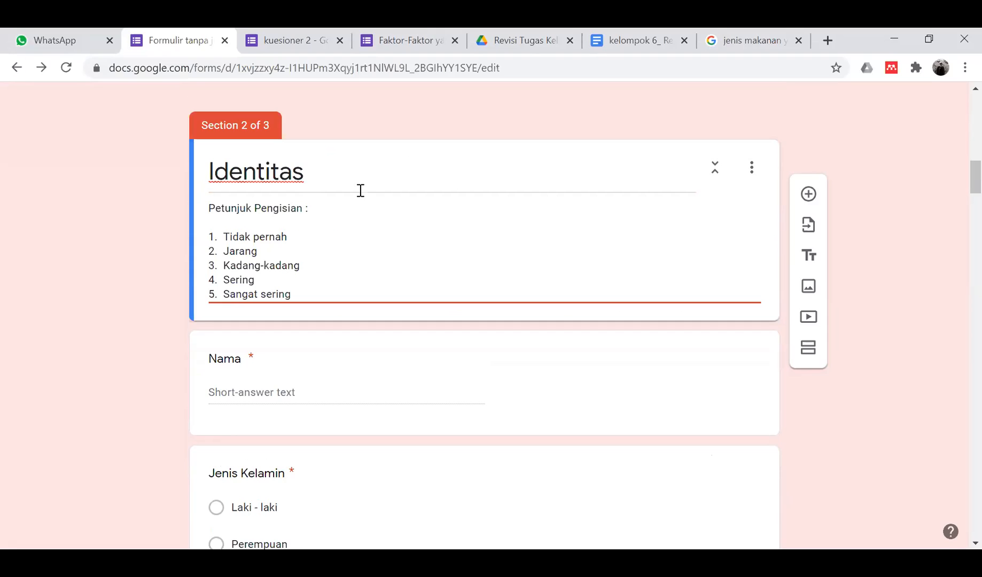
scroll(342, 219, "down", 2)
scroll(342, 216, "up", 1)
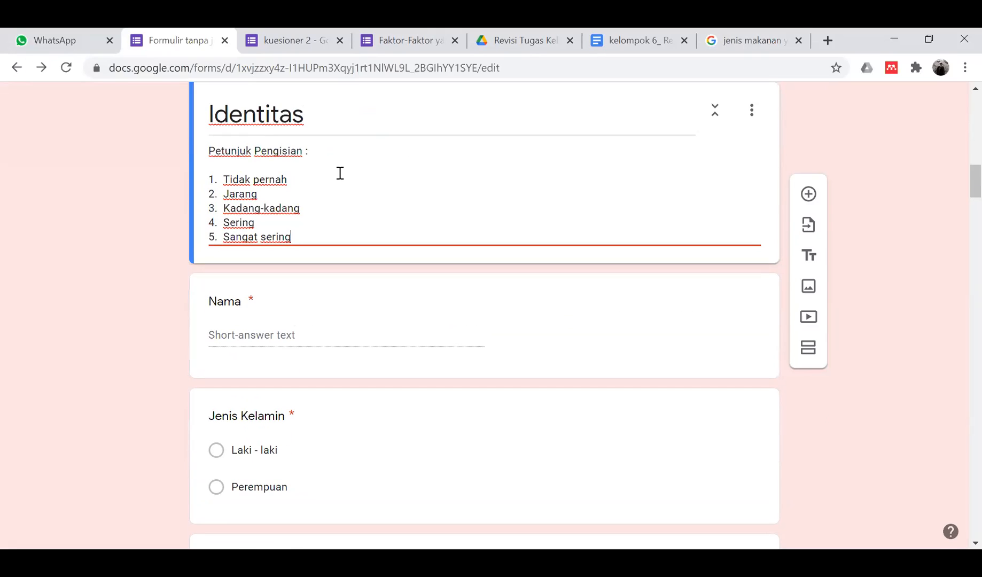
type("ny")
type("ny")
type(" denga")
type("n 4 pilihan jawaban")
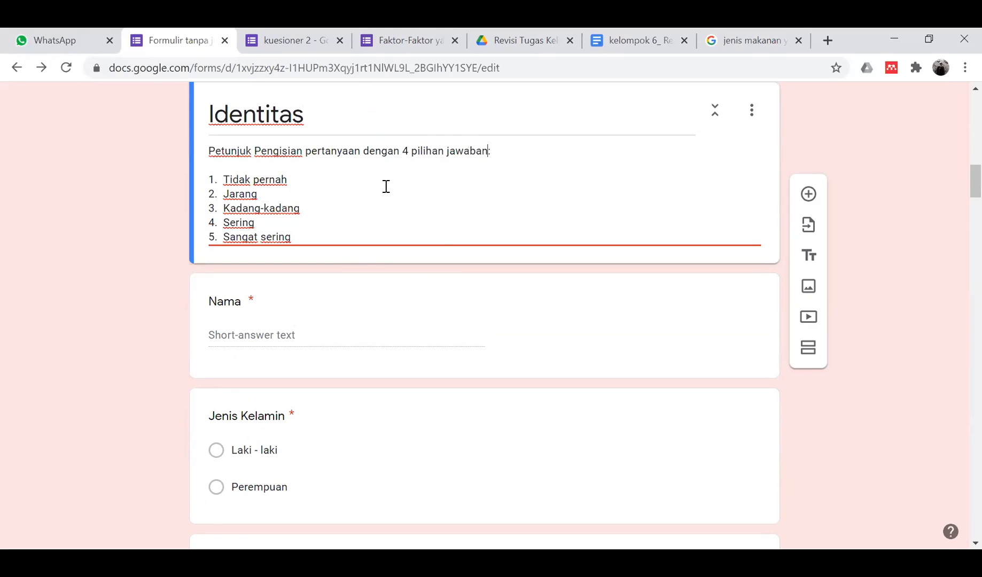
scroll(385, 187, "down", 8)
scroll(385, 186, "down", 2)
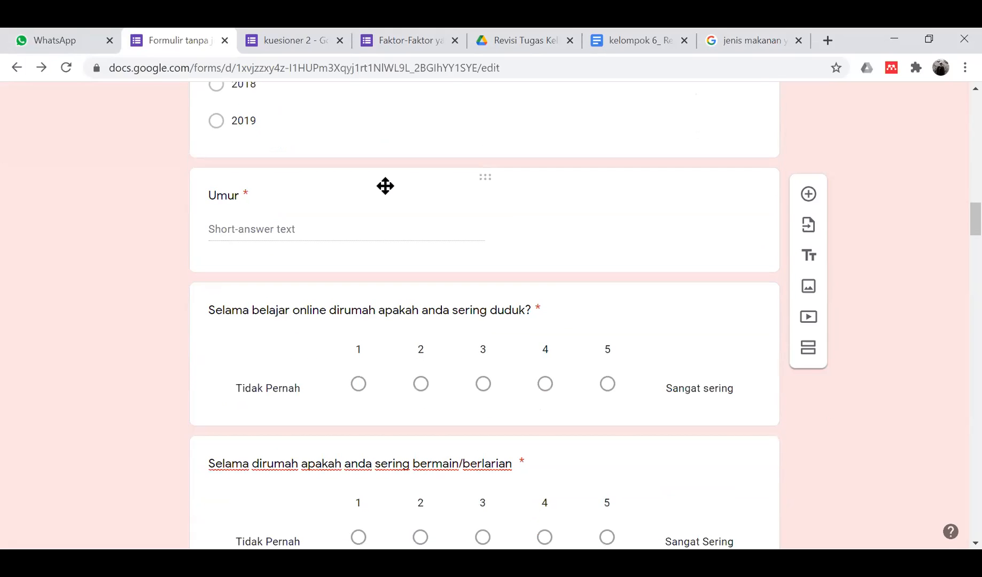
- Append '(dalam tahun)' to the Umur question title
left_click(241, 198)
left_click(258, 200)
type("(dalam tahun")
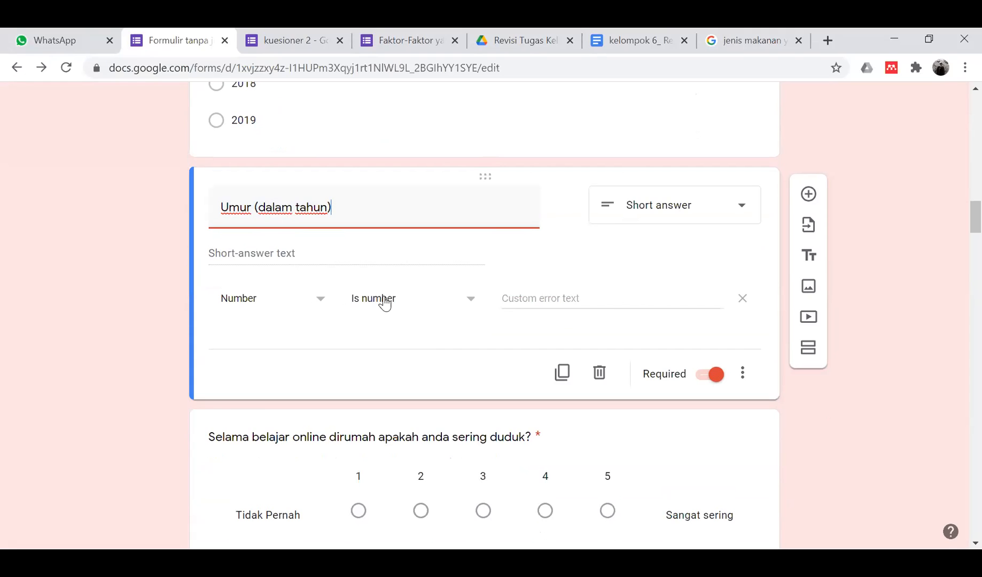
- Correct 'dirumah' to 'di rumah' in the sitting question title
scroll(370, 256, "up", 4)
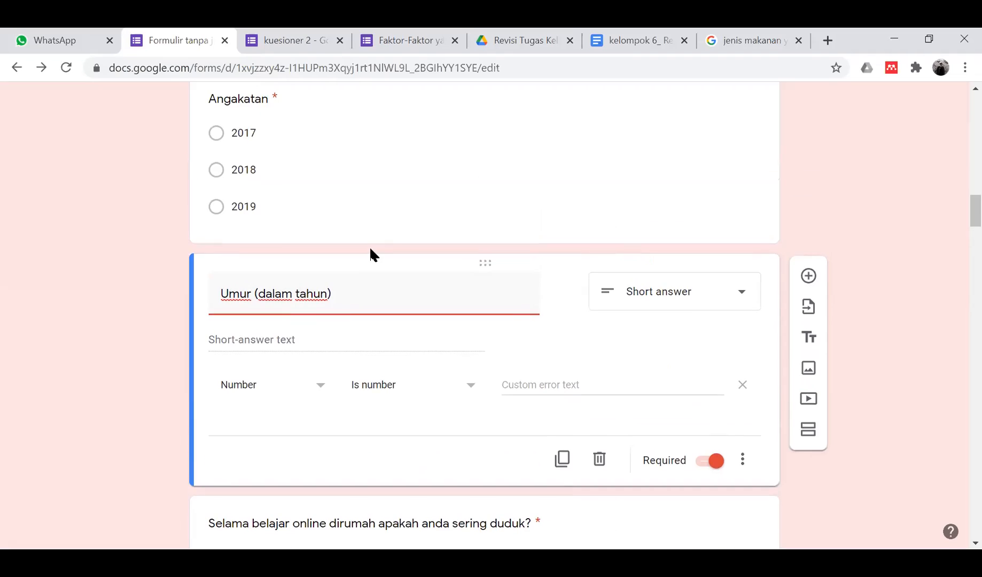
scroll(370, 251, "up", 5)
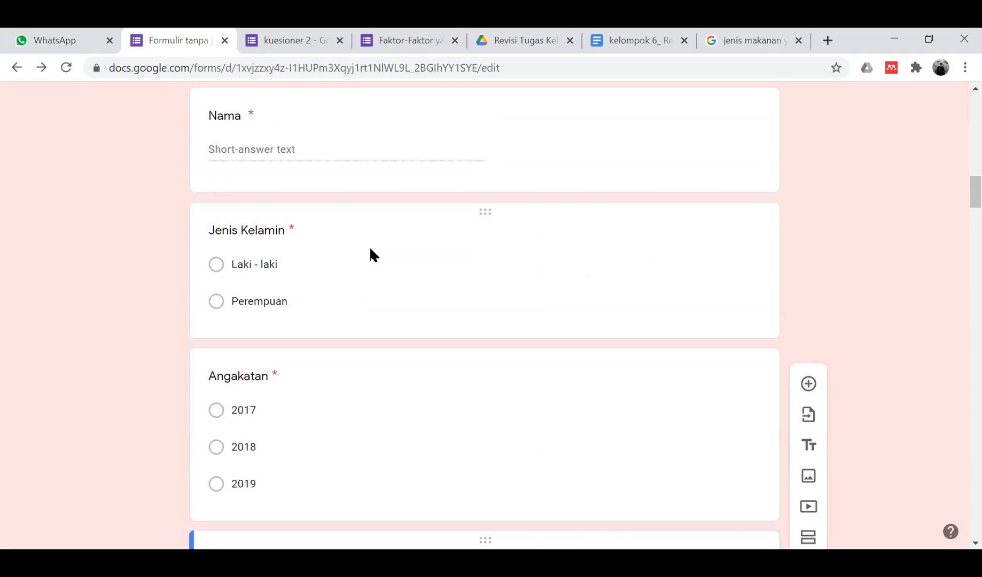
scroll(371, 249, "down", 2)
scroll(371, 249, "down", 10)
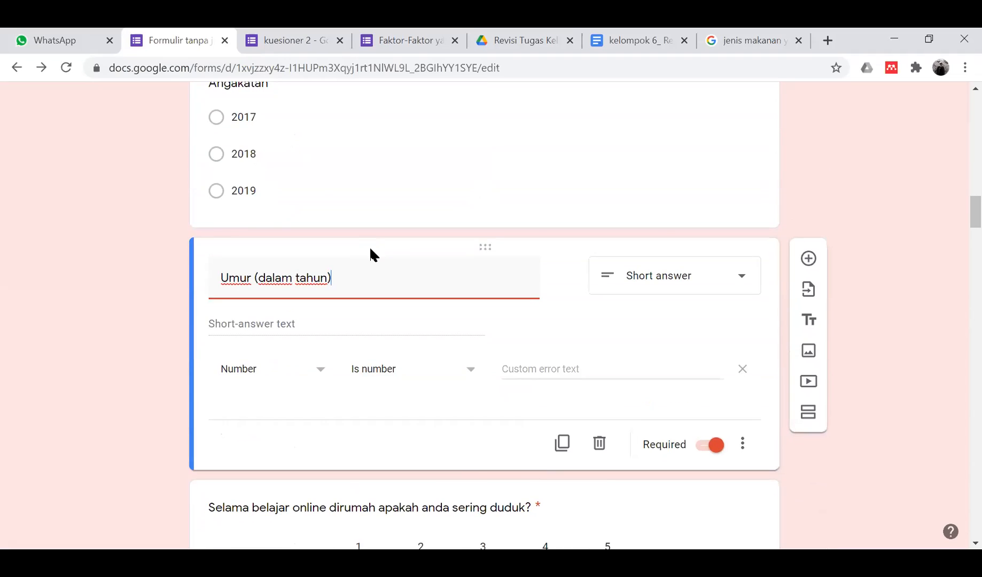
scroll(370, 253, "down", 2)
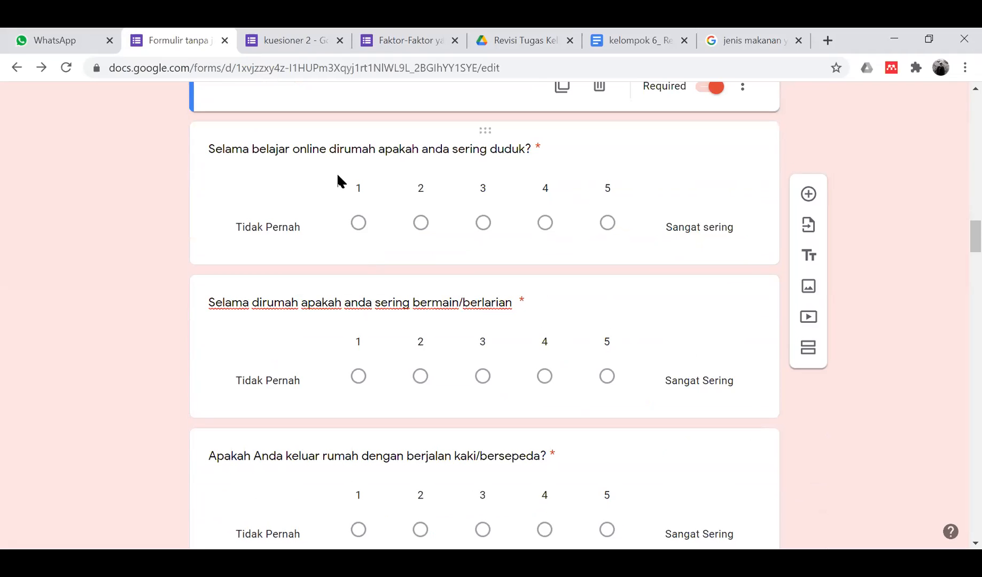
left_click(345, 160)
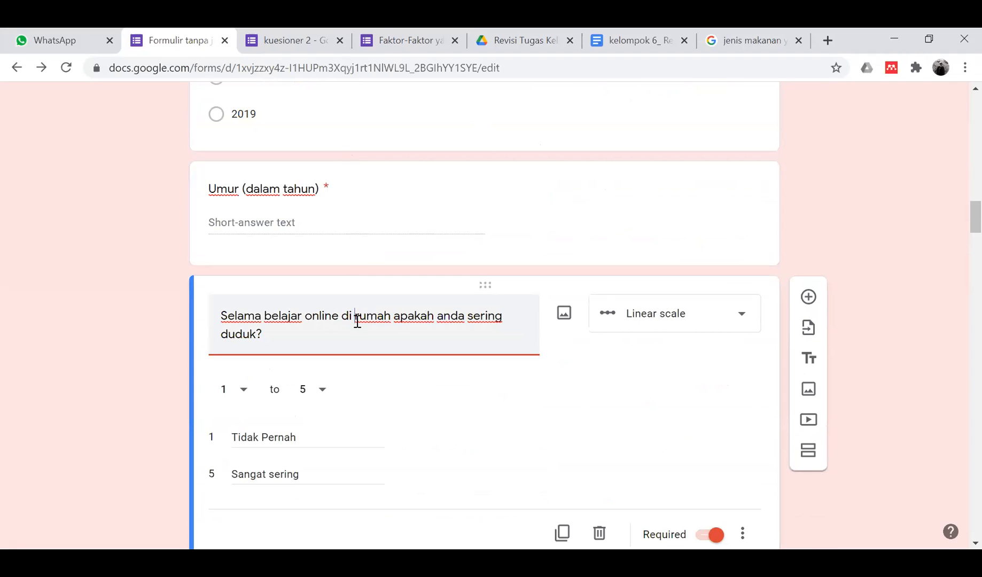
left_click(47, 324)
scroll(47, 324, "down", 3)
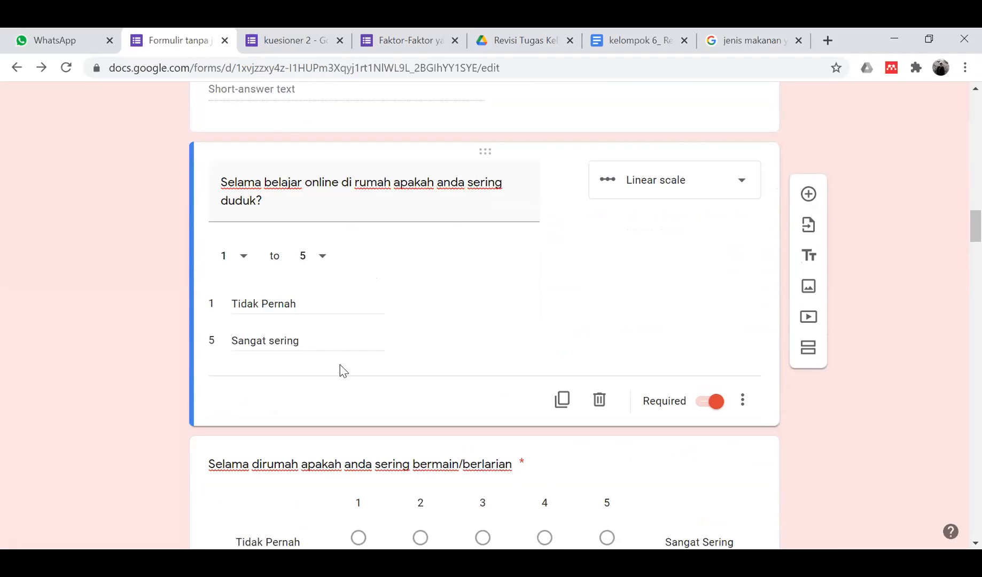
scroll(343, 371, "down", 3)
scroll(343, 371, "down", 1)
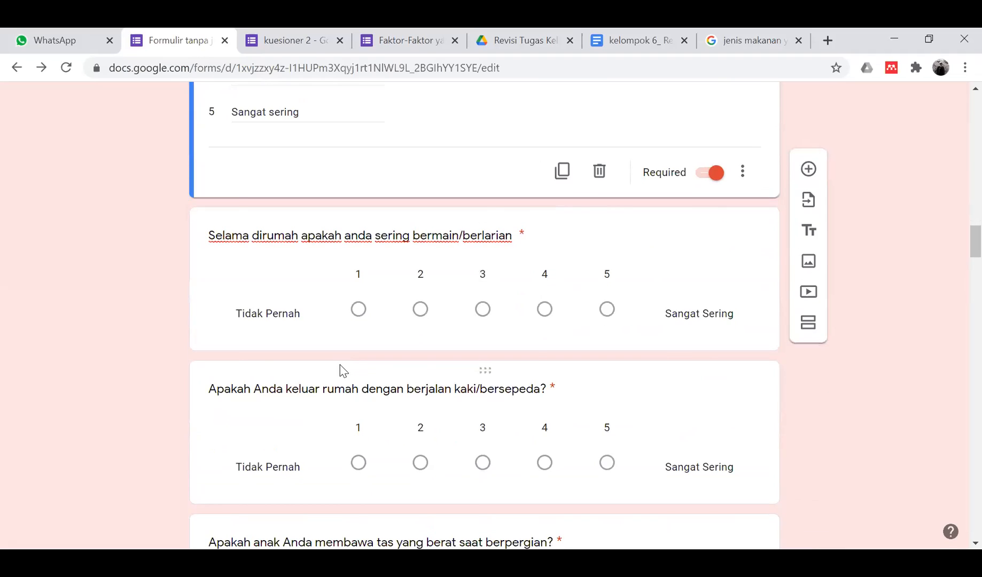
scroll(342, 370, "down", 2)
scroll(340, 368, "up", 20)
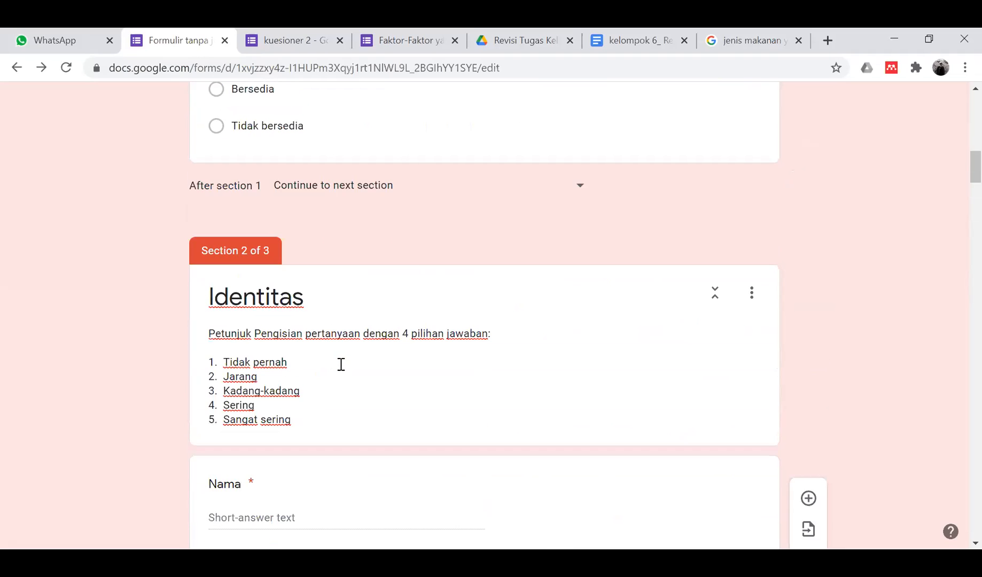
scroll(324, 315, "down", 7)
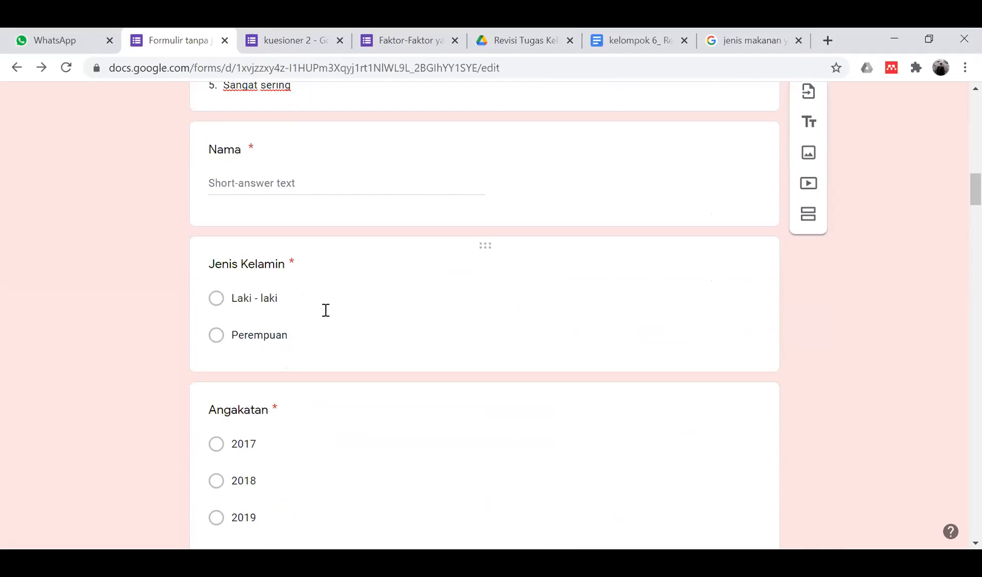
scroll(325, 310, "down", 14)
scroll(328, 316, "down", 3)
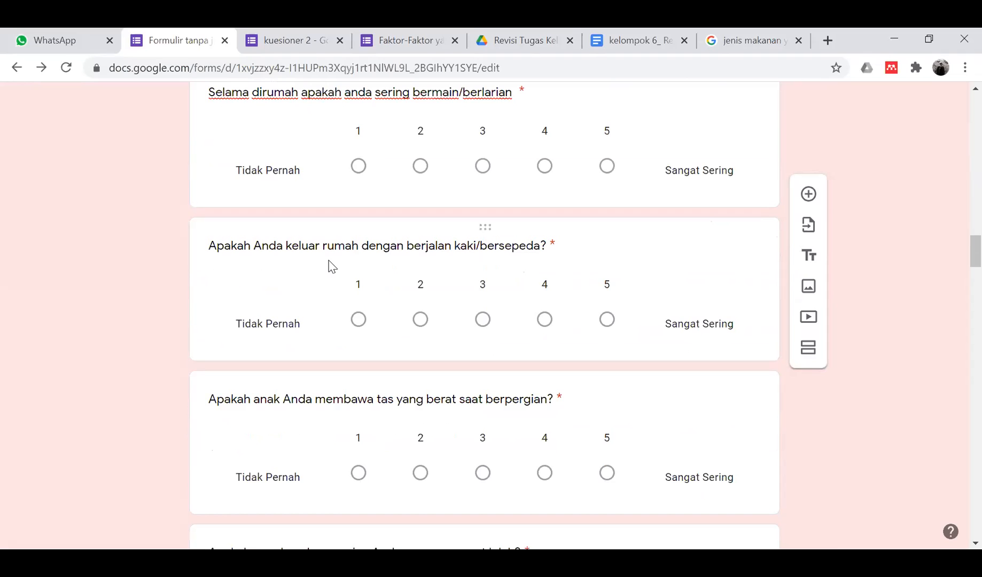
scroll(330, 265, "down", 20)
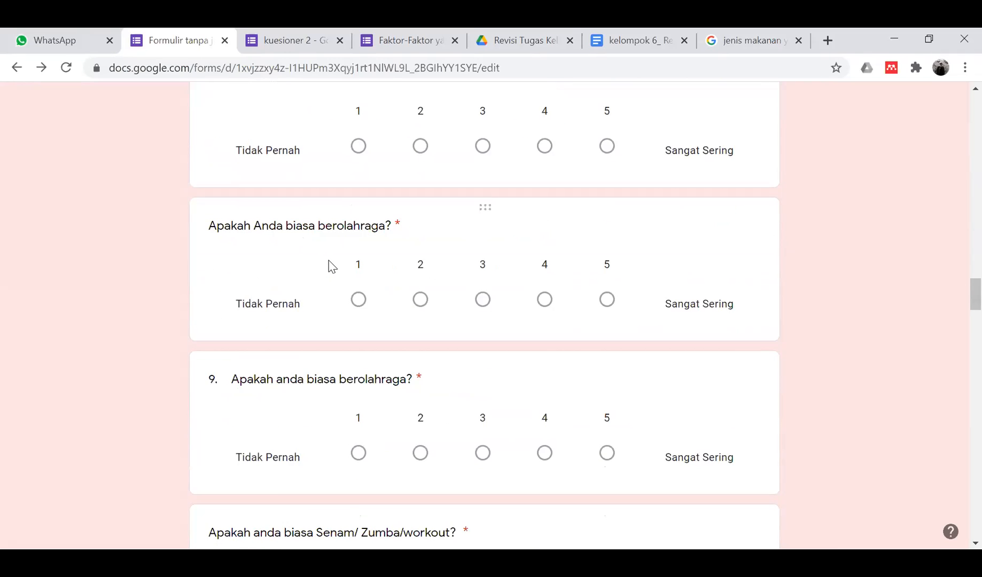
scroll(329, 265, "down", 15)
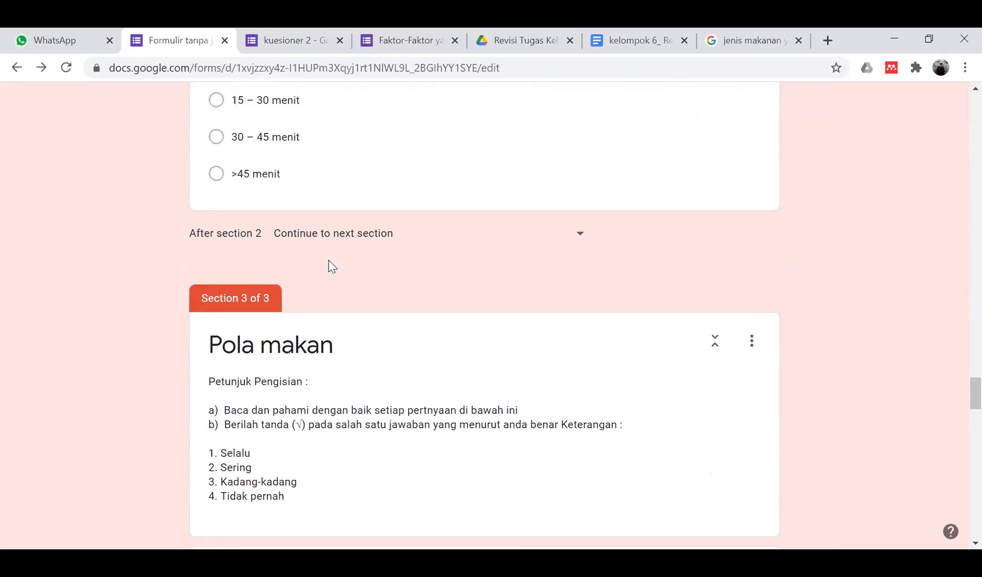
scroll(329, 260, "down", 2)
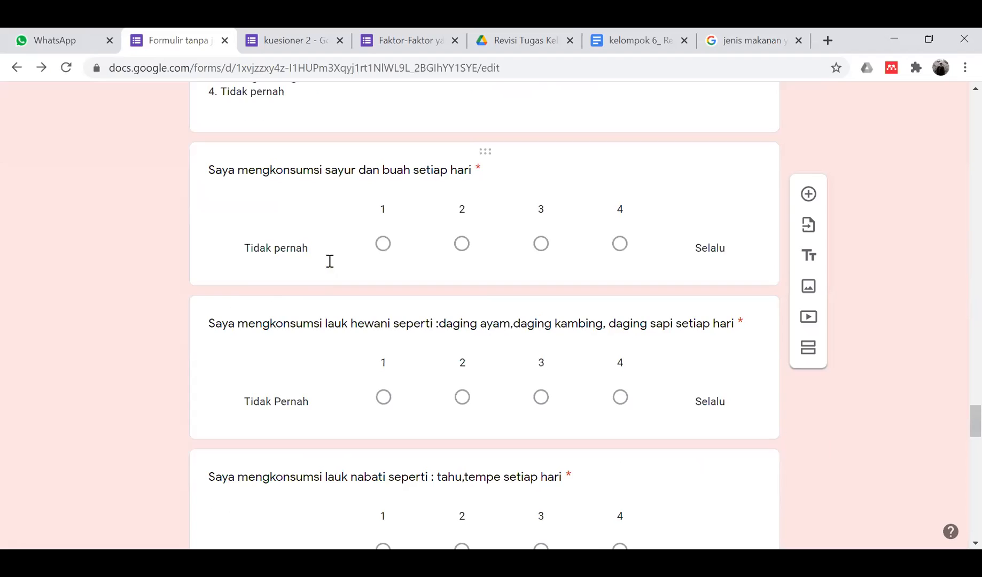
scroll(329, 261, "up", 8)
scroll(330, 261, "up", 15)
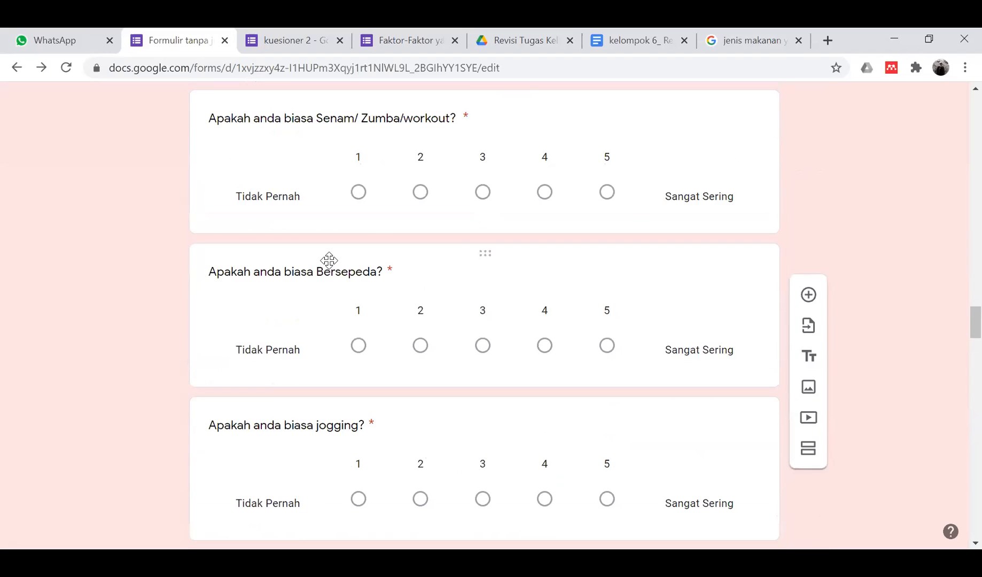
scroll(329, 259, "left", 3)
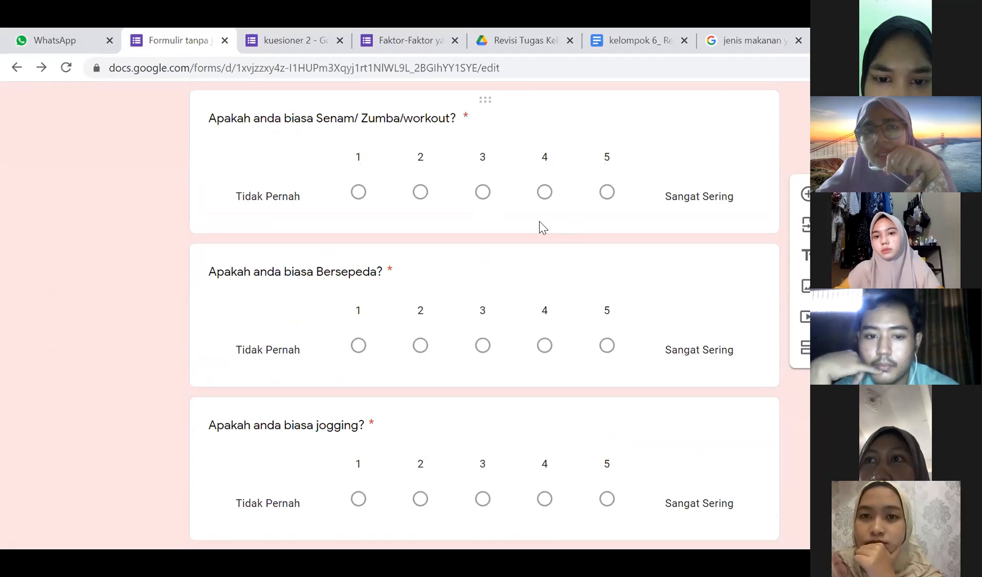
scroll(470, 278, "up", 20)
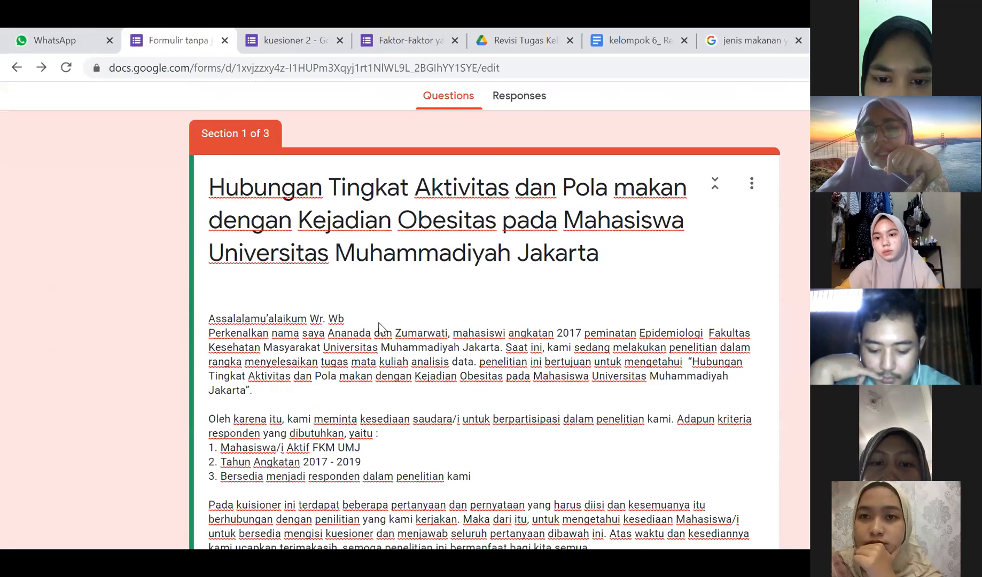
scroll(379, 322, "down", 10)
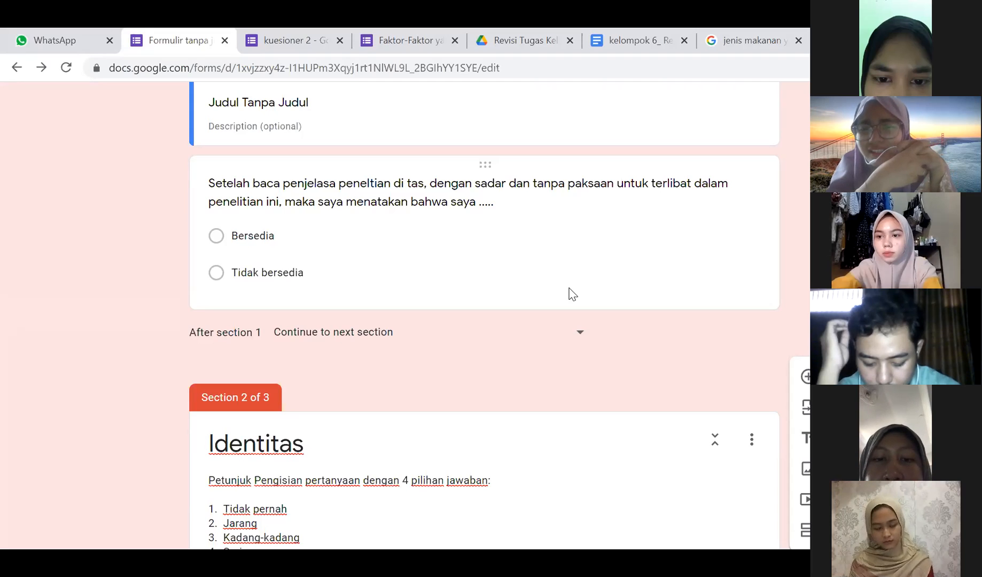
scroll(435, 387, "down", 2)
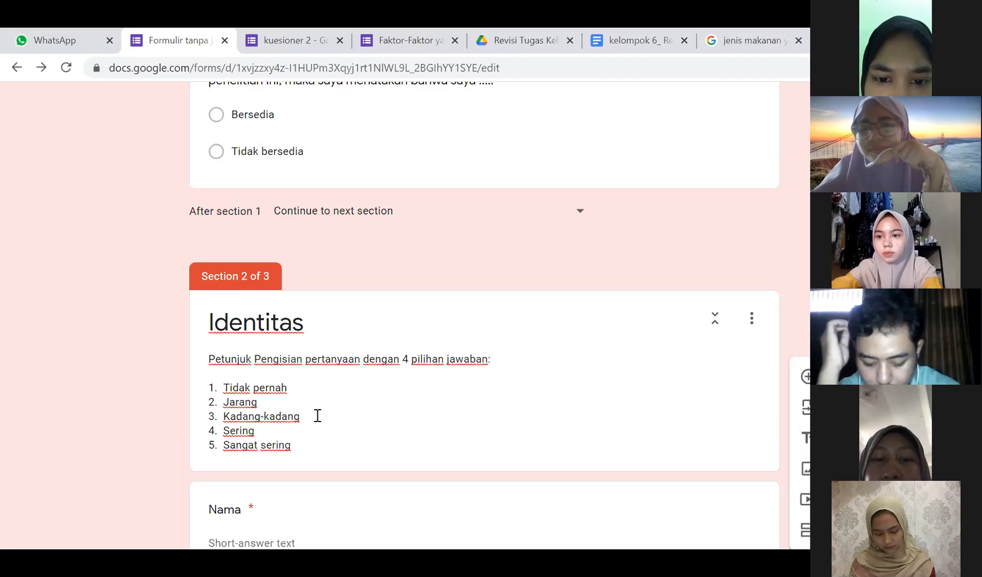
- Remove Jarang from the Identitas answer list and renumber Kadang-kadang, Sering, Sangat sering as 2–4
left_click(264, 402)
left_click(264, 415)
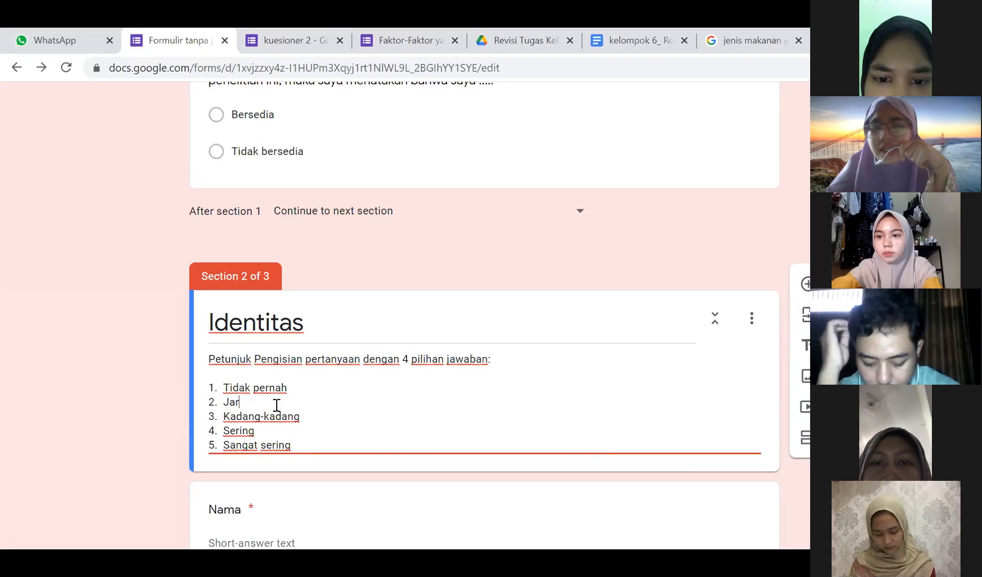
key("BackSpace")
key("BackSpace")
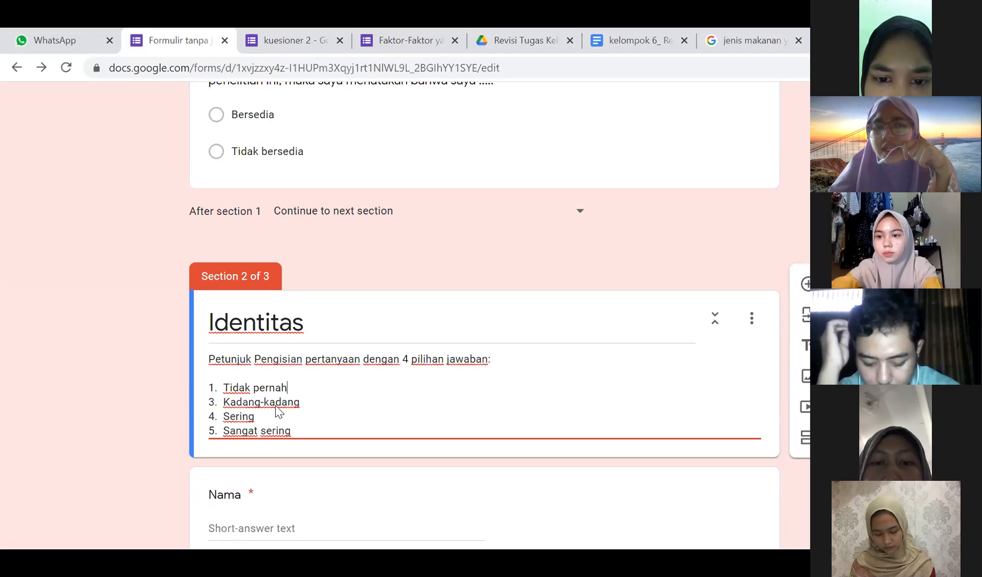
key("BackSpace")
key("BackSpace")
type("2.")
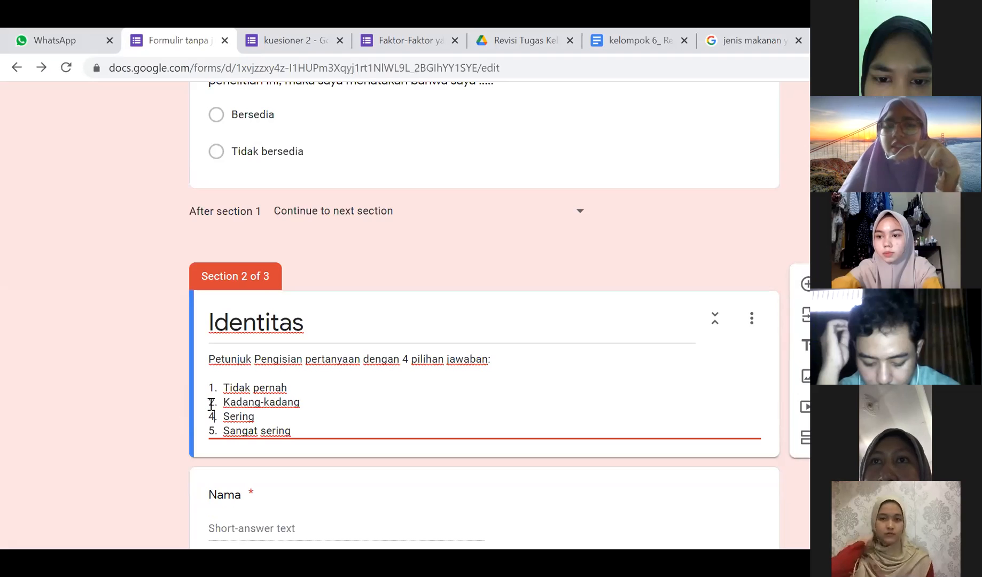
key("Down")
key("BackSpace")
key("BackSpace")
type("3.")
key("Down")
key("BackSpace")
key("BackSpace")
type("4.")
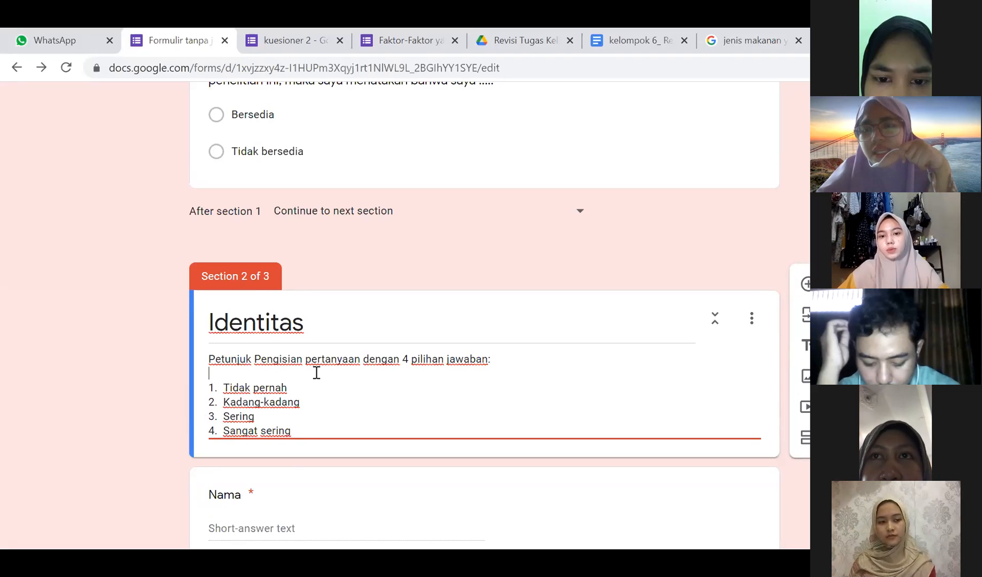
- Split 'diwaktu' so the exercise question reads 'Berapa menit Anda berjalan/bersepeda/berolahraga di waktu luang?'
scroll(316, 373, "down", 5)
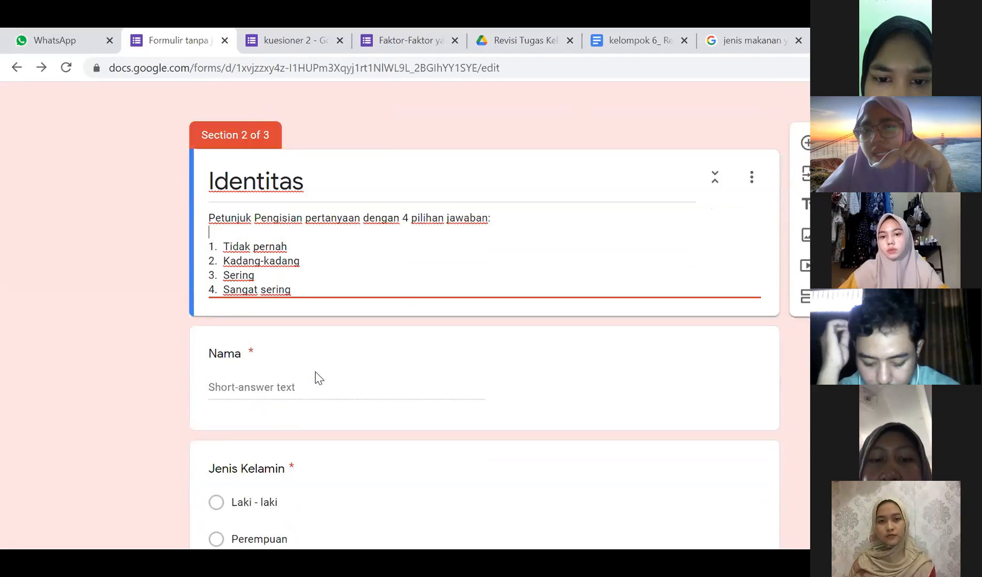
scroll(316, 372, "down", 9)
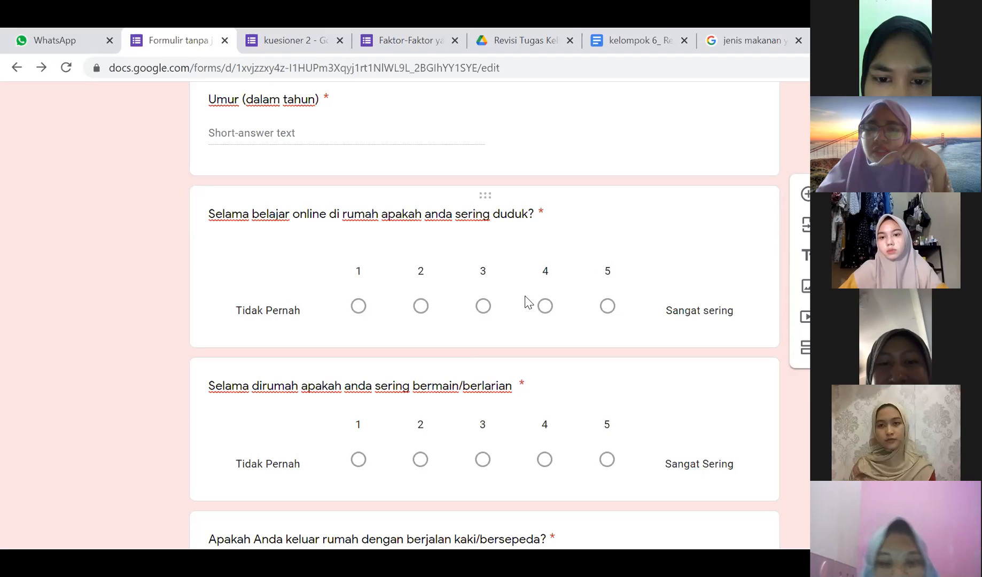
scroll(366, 314, "down", 5)
scroll(368, 315, "down", 20)
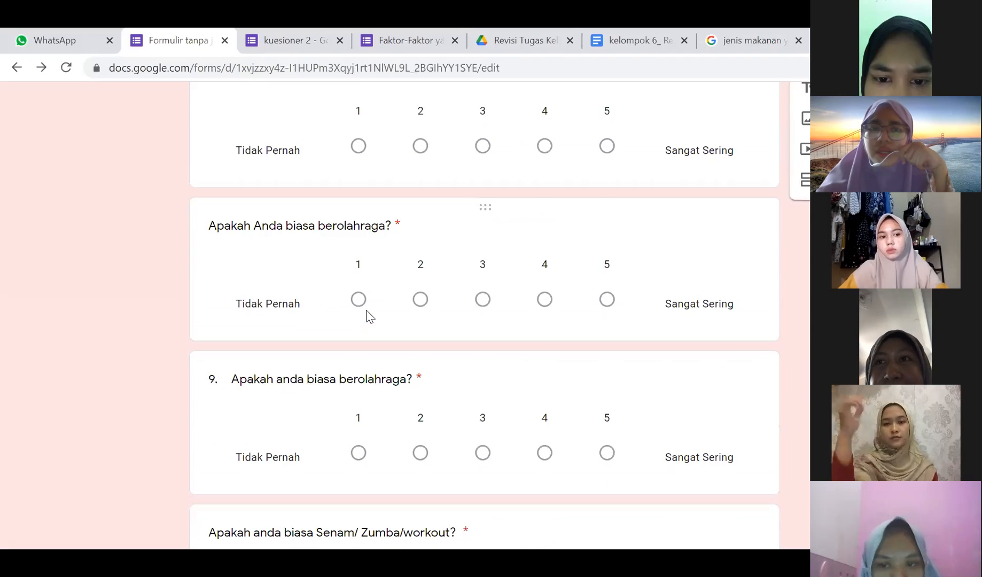
scroll(368, 316, "down", 15)
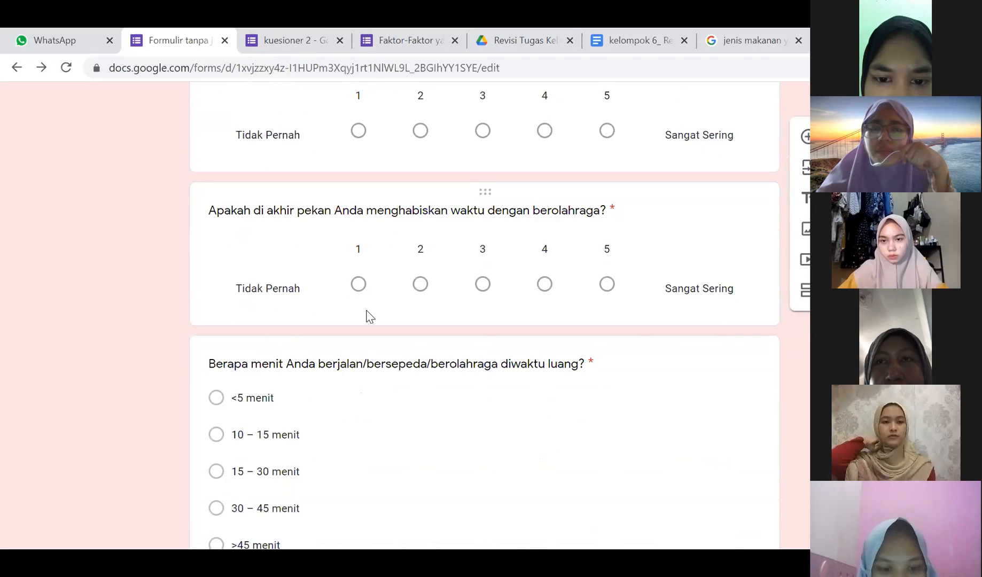
scroll(369, 316, "up", 3)
scroll(367, 316, "up", 3)
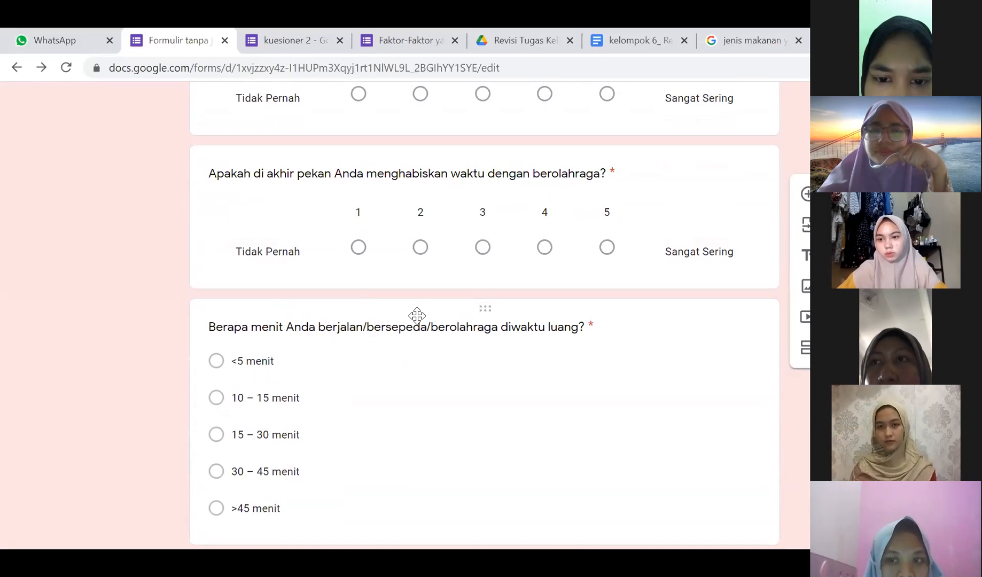
scroll(423, 399, "down", 1)
scroll(421, 400, "down", 3)
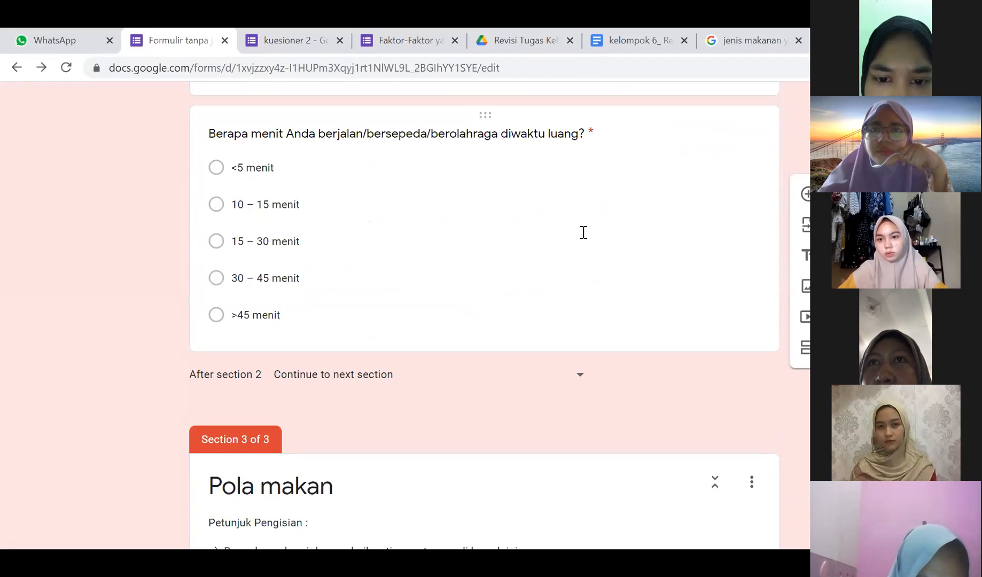
left_click(442, 160)
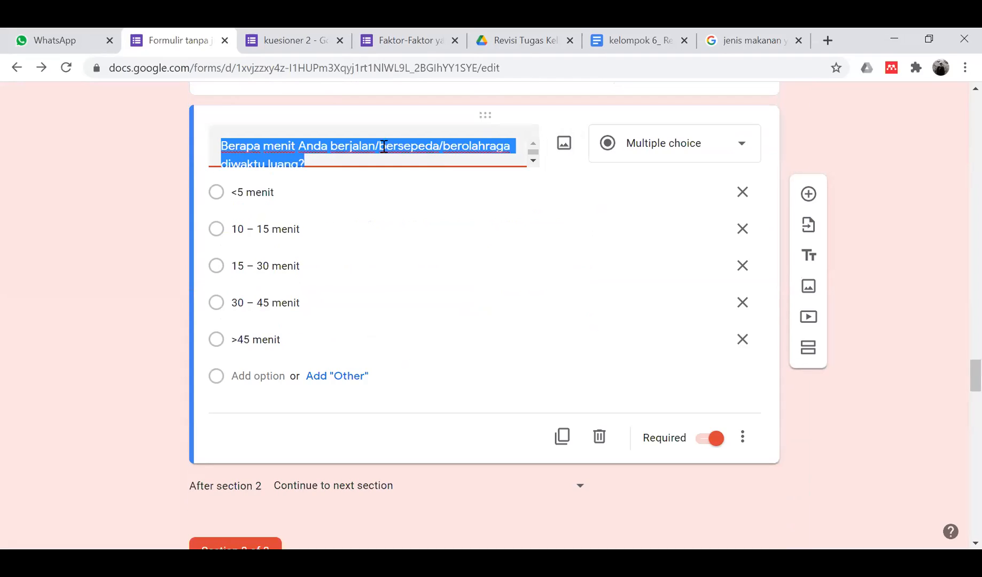
left_click(235, 167)
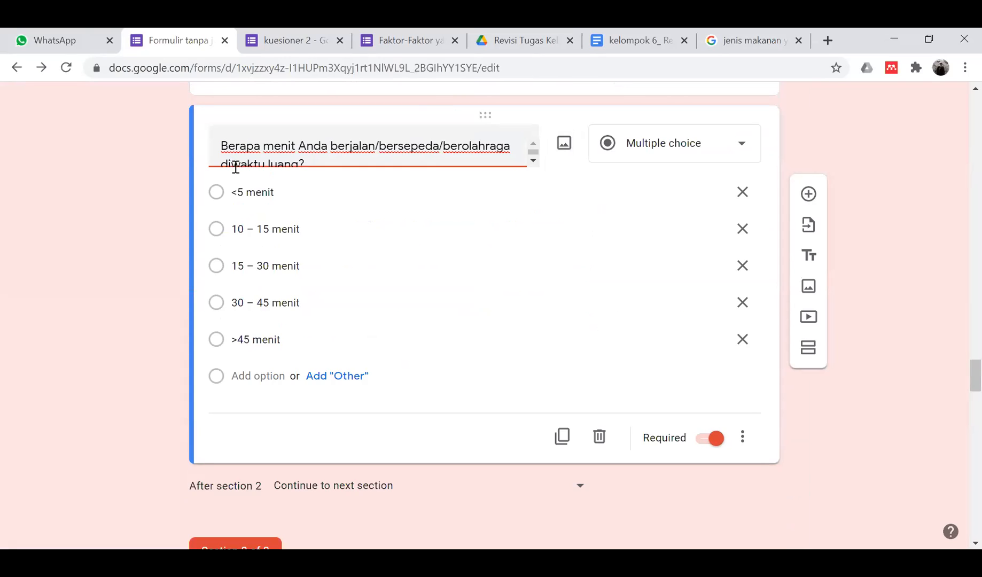
left_click(91, 292)
scroll(92, 293, "up", 2)
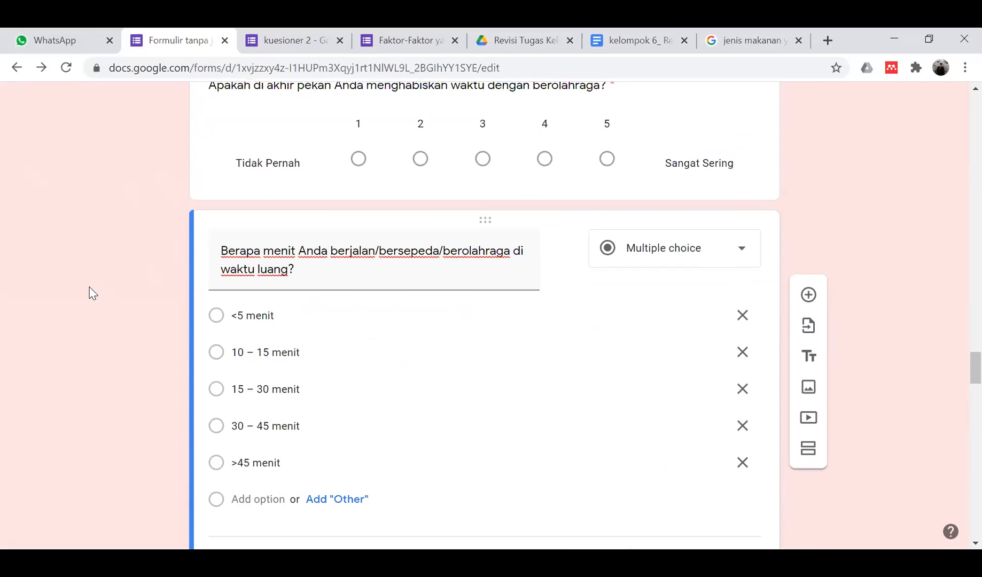
scroll(92, 292, "down", 13)
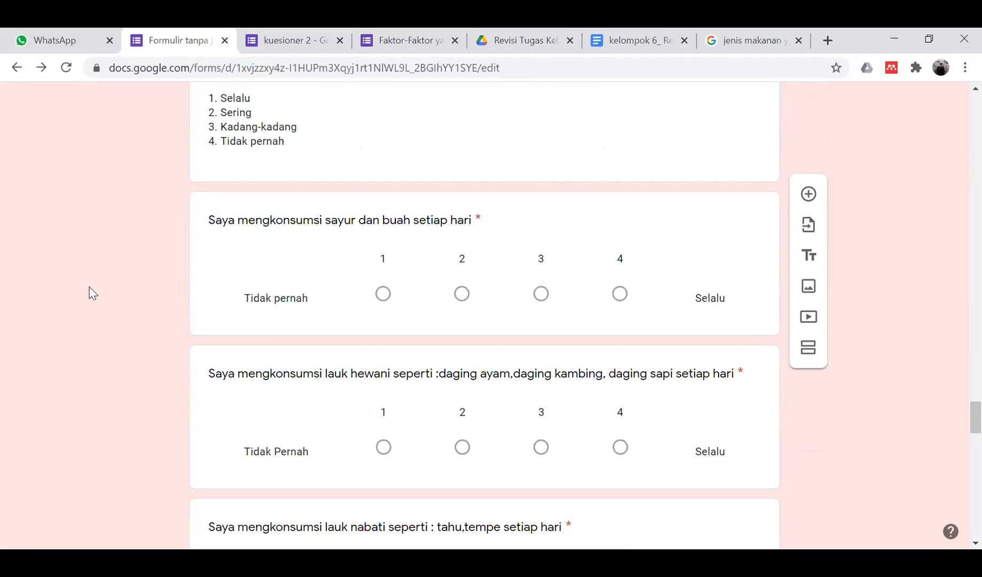
scroll(92, 293, "down", 14)
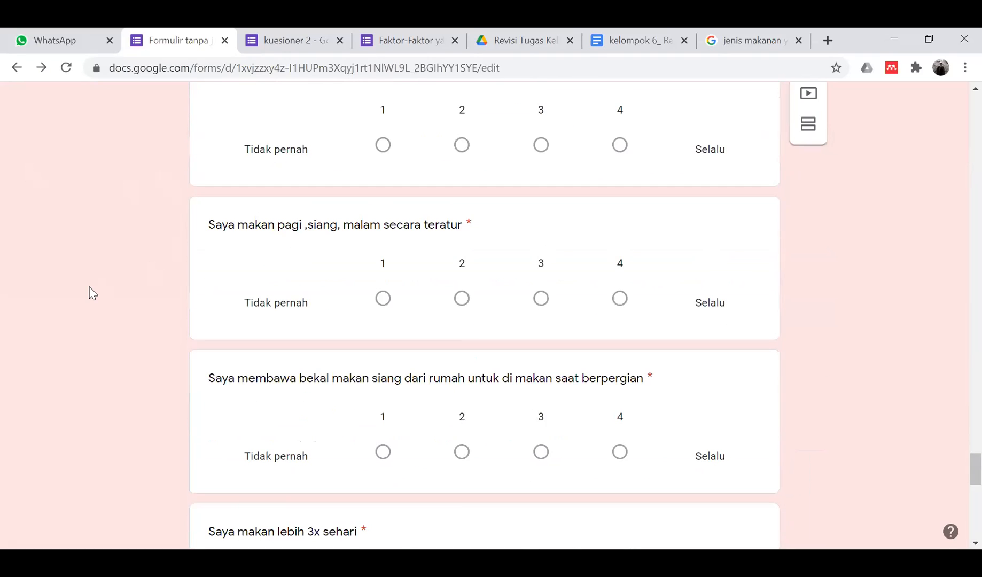
scroll(92, 293, "down", 8)
scroll(92, 293, "up", 20)
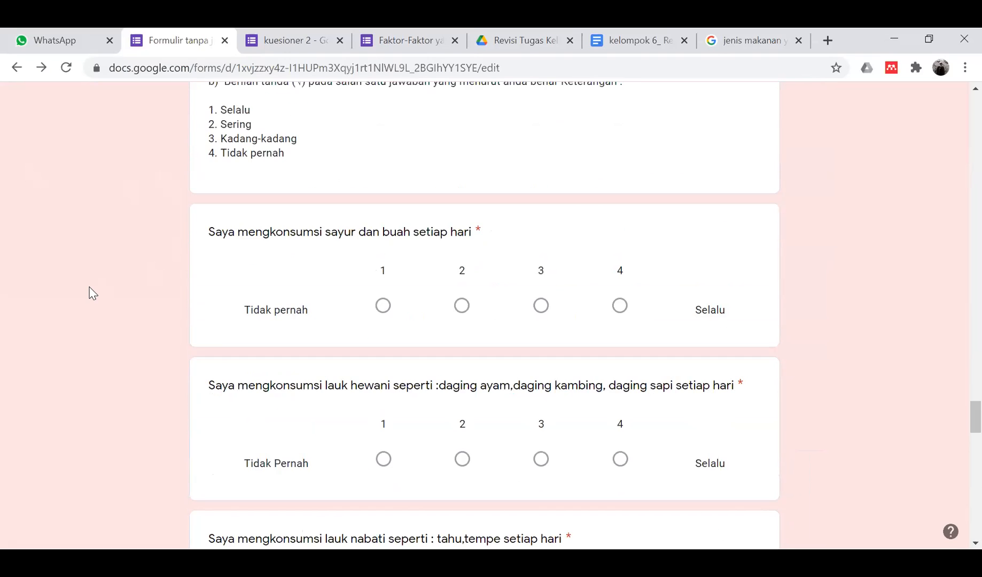
scroll(92, 293, "up", 10)
scroll(91, 293, "up", 20)
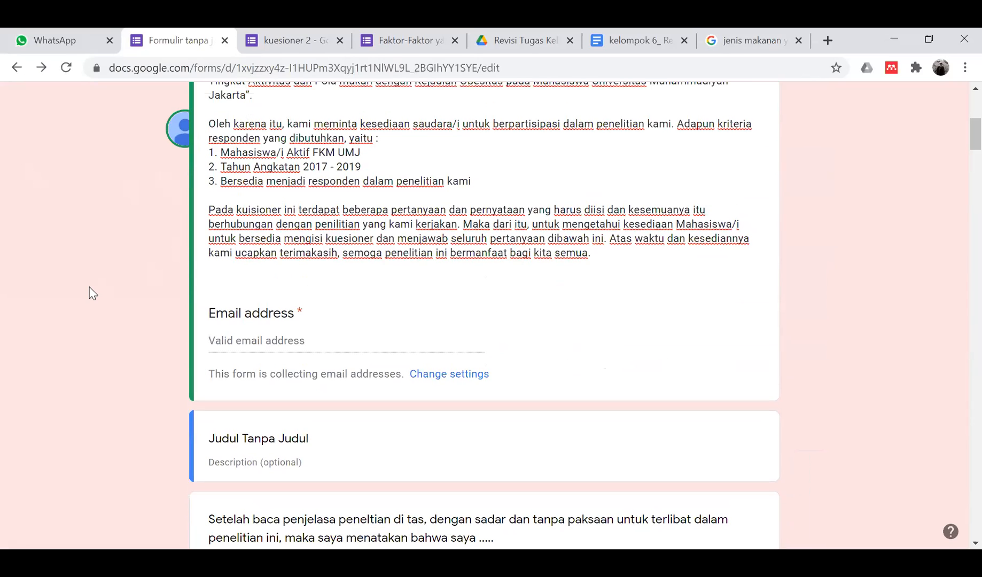
scroll(92, 293, "down", 20)
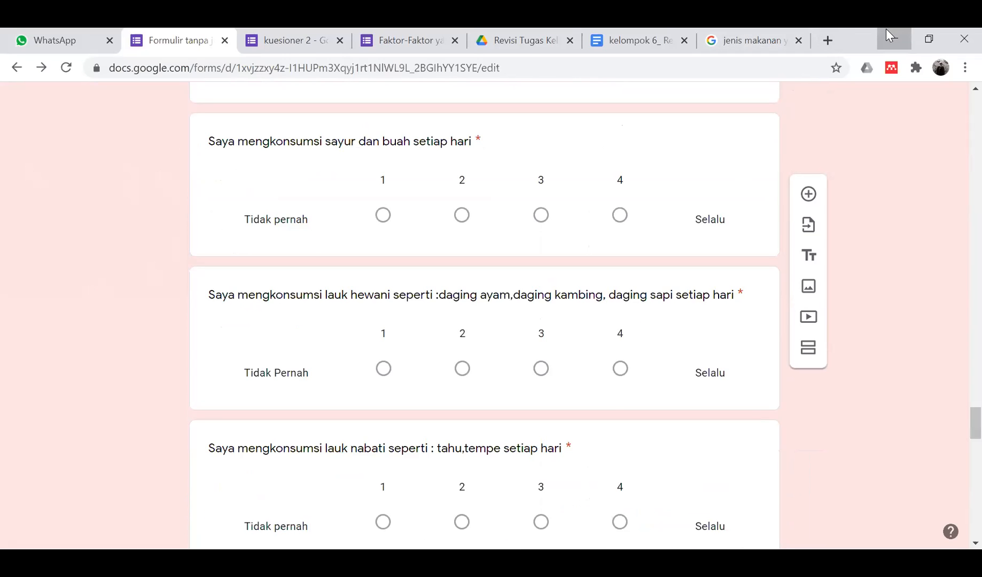
scroll(550, 216, "up", 20)
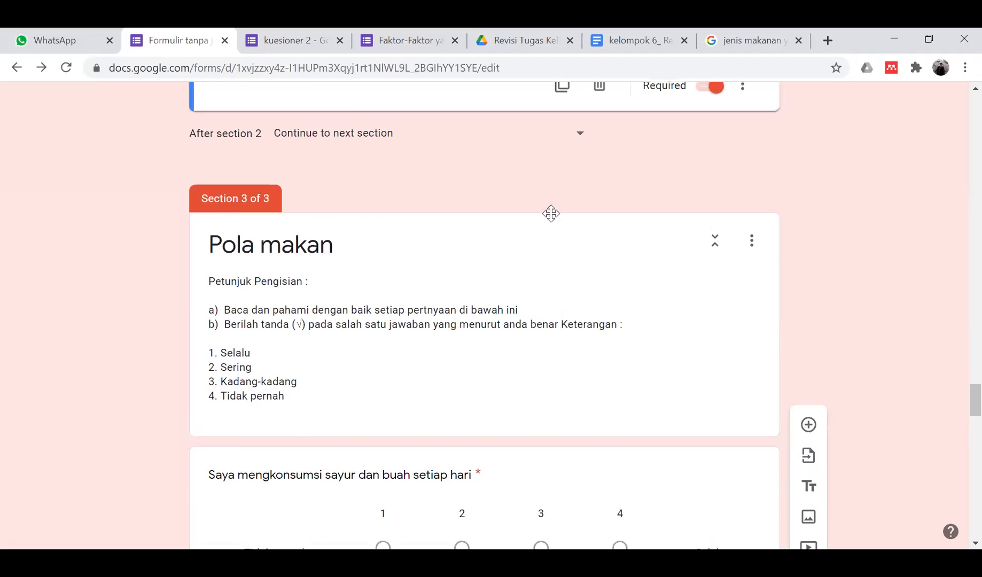
scroll(553, 219, "up", 5)
scroll(550, 214, "down", 20)
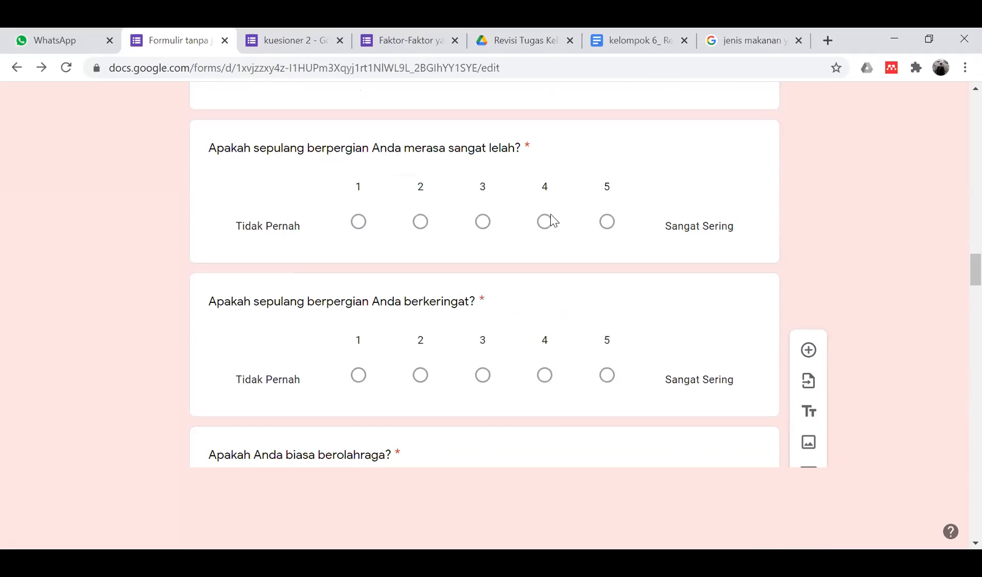
left_click(551, 213)
scroll(551, 214, "down", 9)
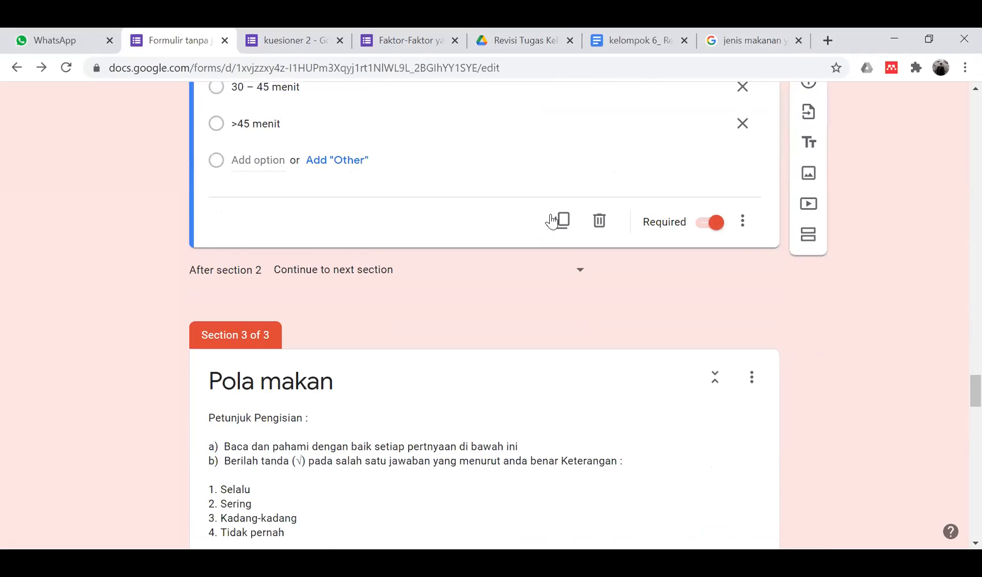
scroll(551, 214, "down", 3)
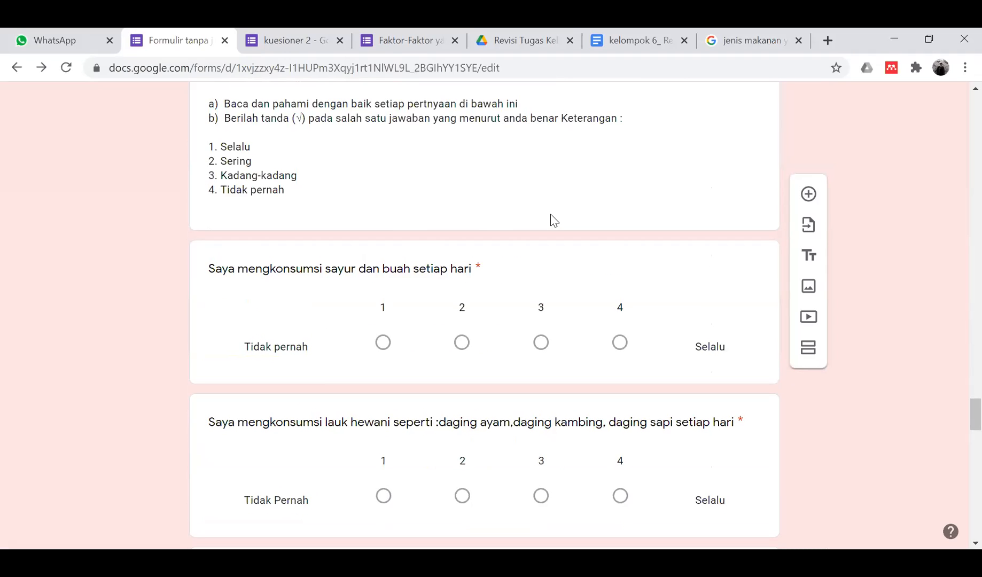
scroll(473, 219, "down", 3)
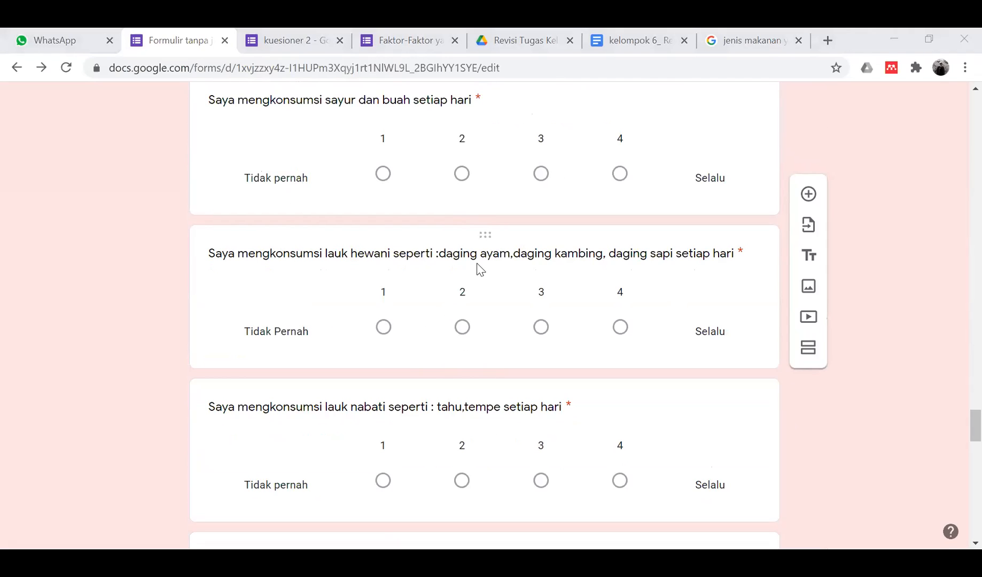
- Move the space after the colon in the lauk hewani question title, giving 'seperti: daging ayam'
left_click(434, 255)
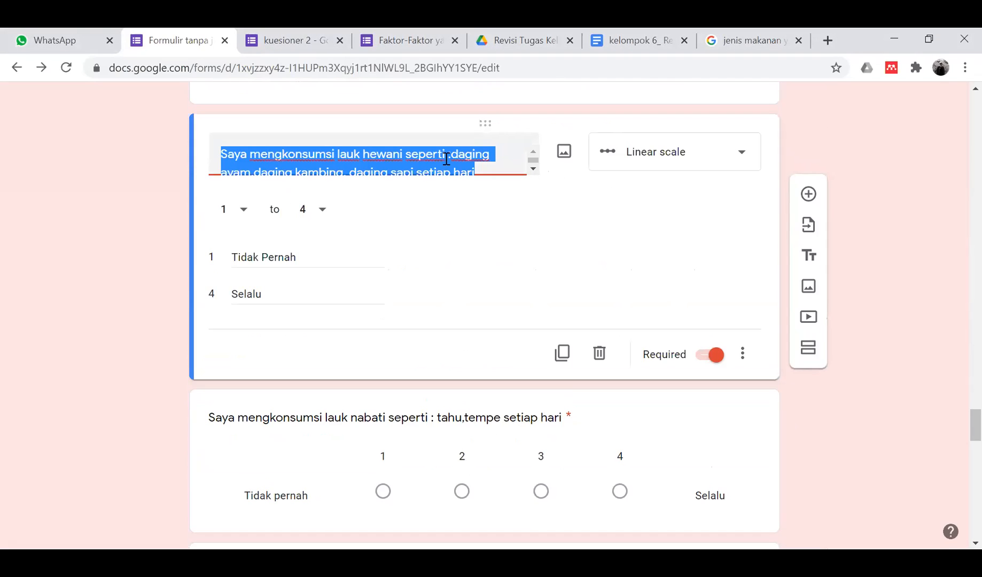
left_click(446, 158)
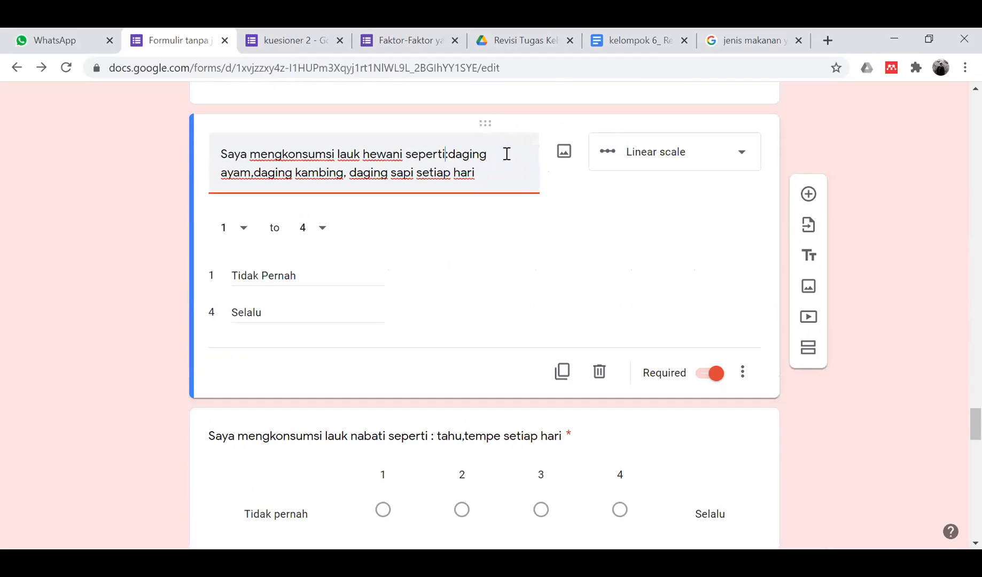
left_click(446, 154)
left_click(111, 215)
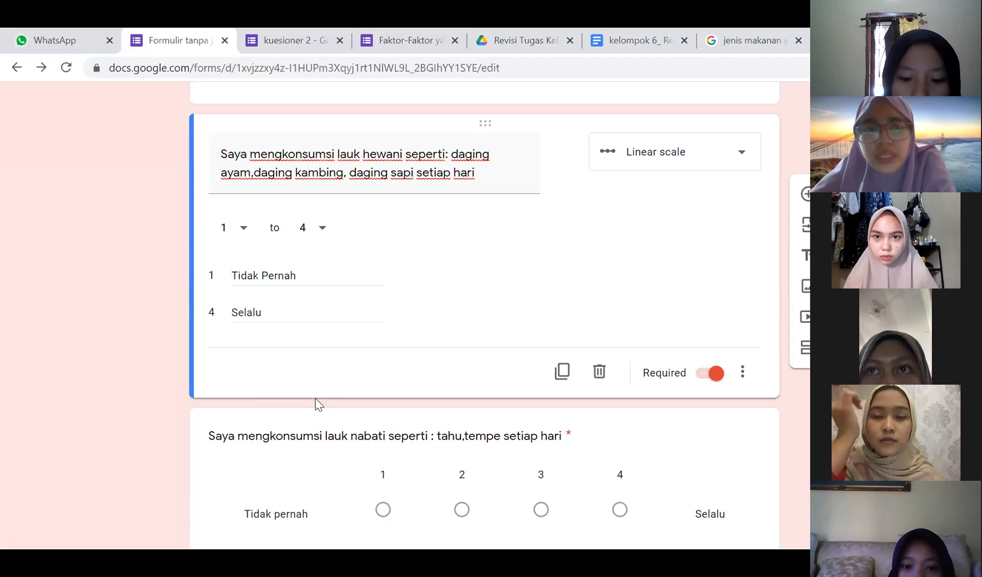
scroll(24, 419, "down", 5)
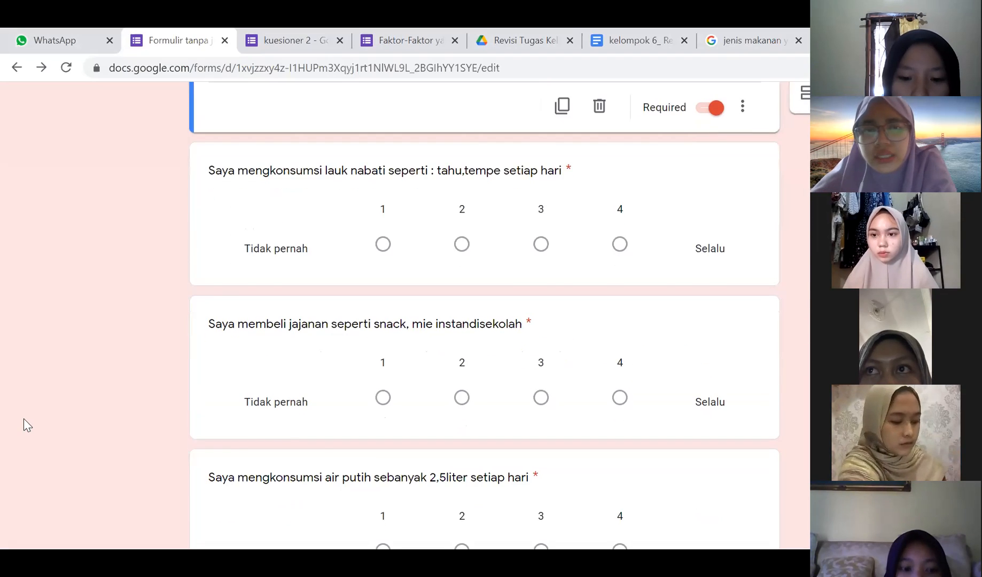
scroll(24, 419, "down", 3)
scroll(24, 418, "down", 12)
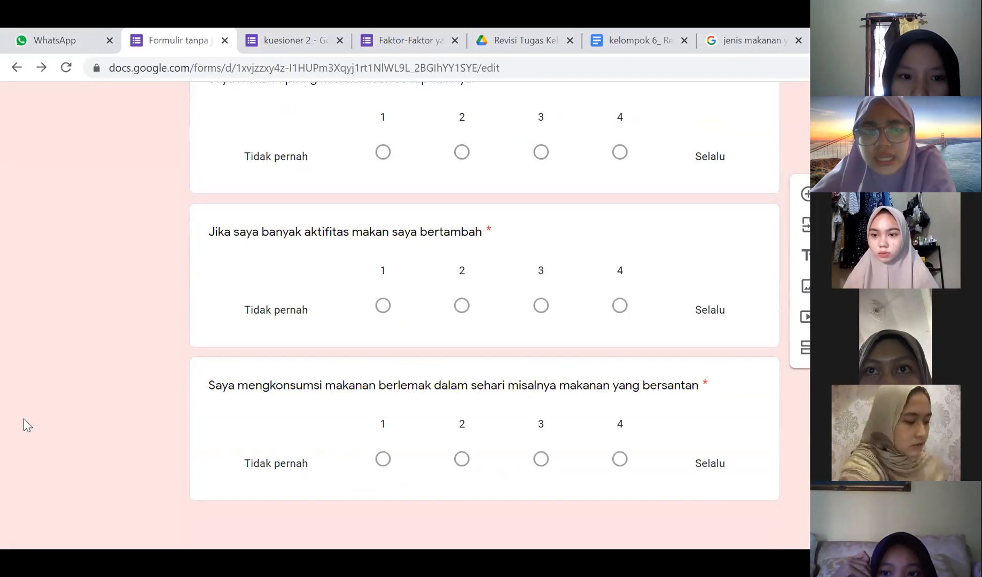
scroll(24, 418, "up", 4)
scroll(24, 418, "up", 10)
scroll(25, 418, "up", 8)
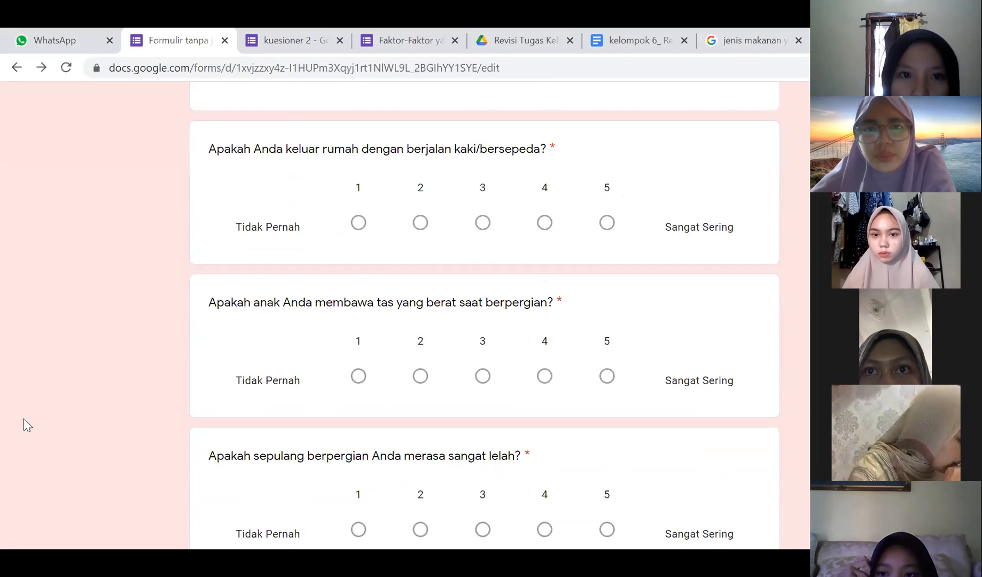
scroll(24, 418, "up", 15)
scroll(24, 418, "up", 5)
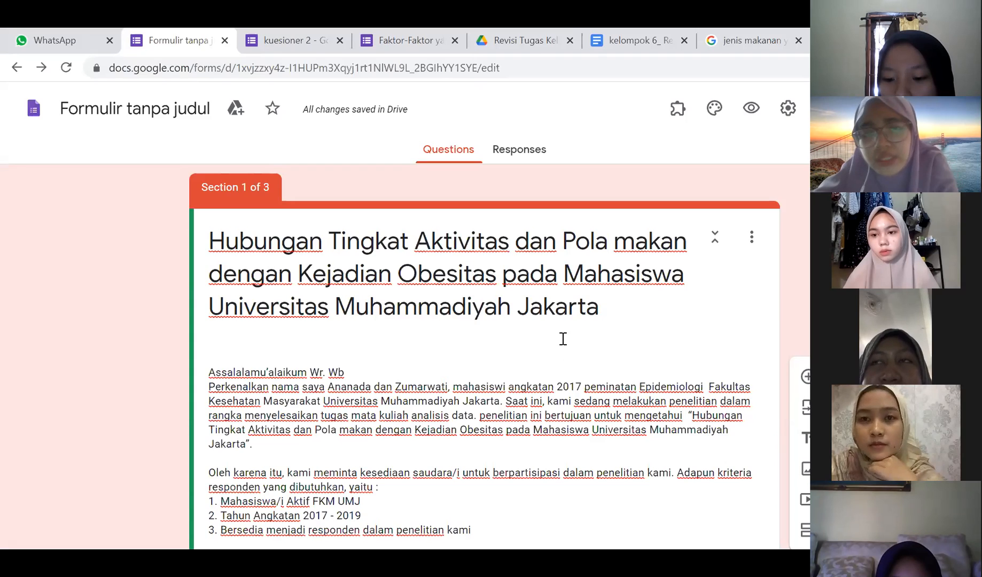
scroll(563, 337, "down", 9)
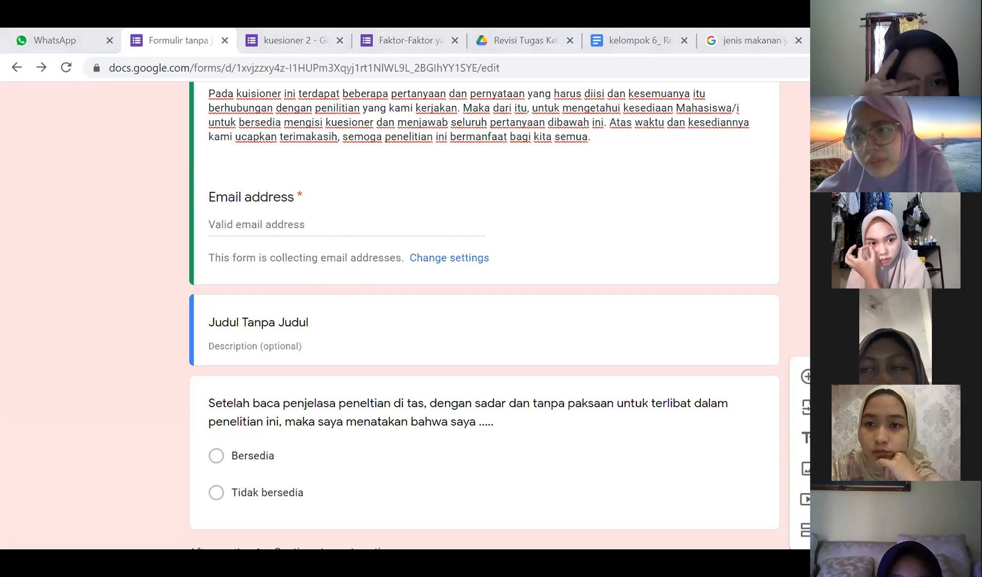
left_click(644, 36)
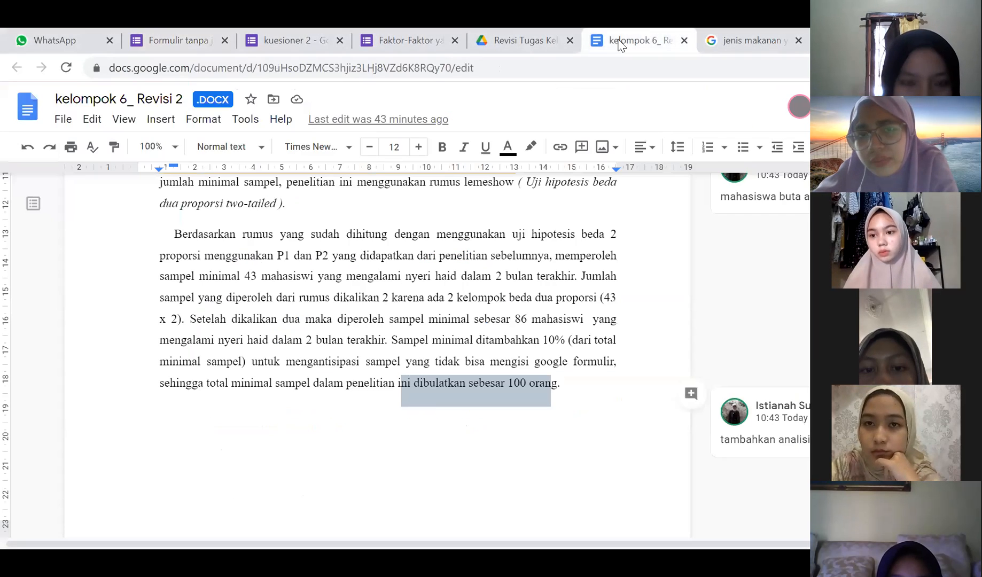
- Switch from the kelompok 6_ Revisi 2 report to the Formulir tanpa judul form tab
left_click(180, 27)
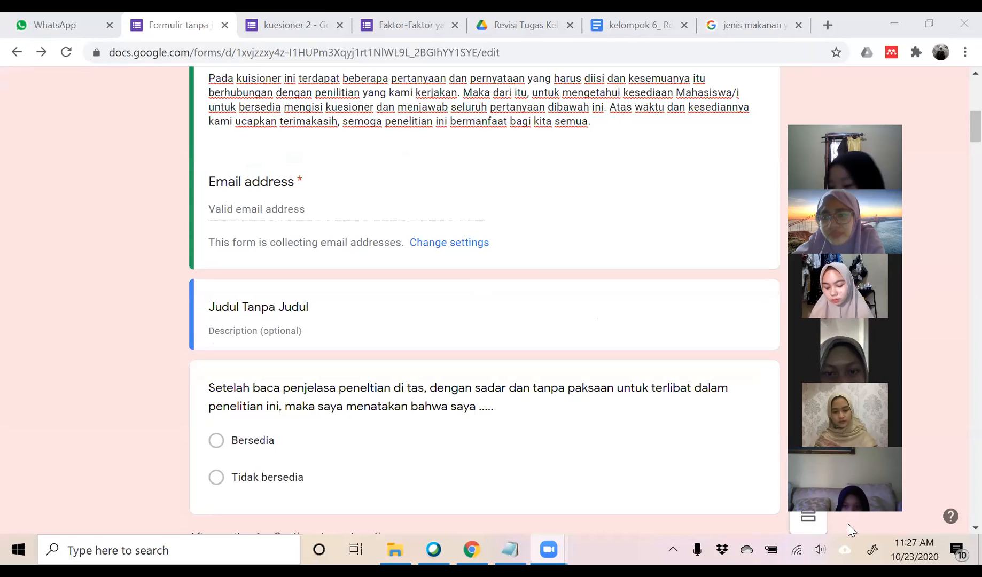
left_click(914, 549)
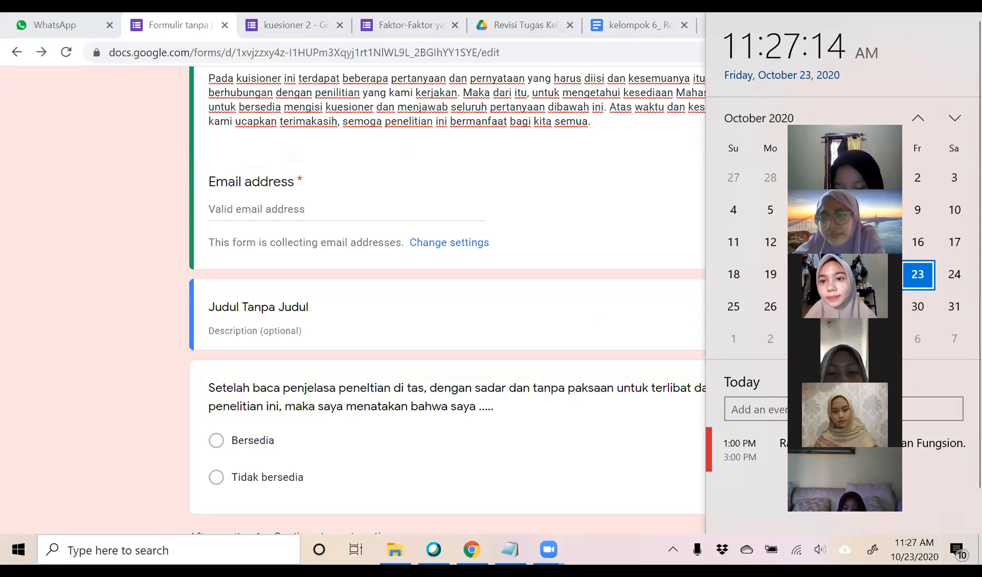
left_click(843, 307)
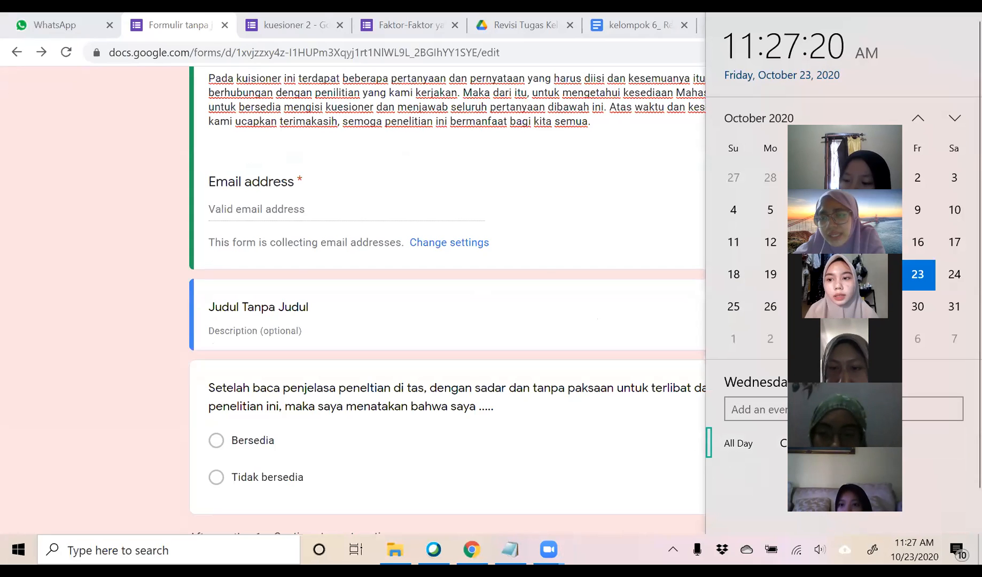
left_click(880, 307)
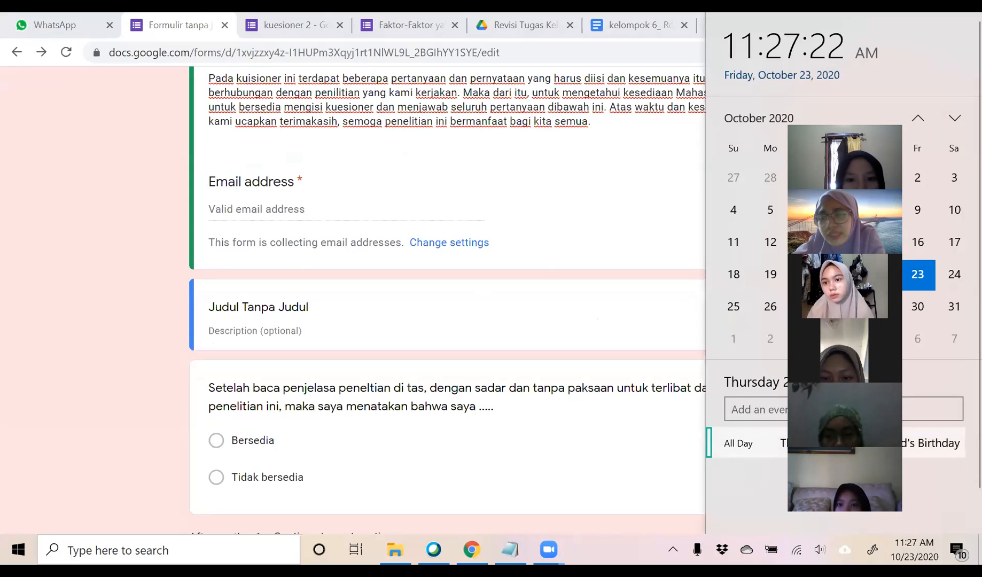
left_click(917, 307)
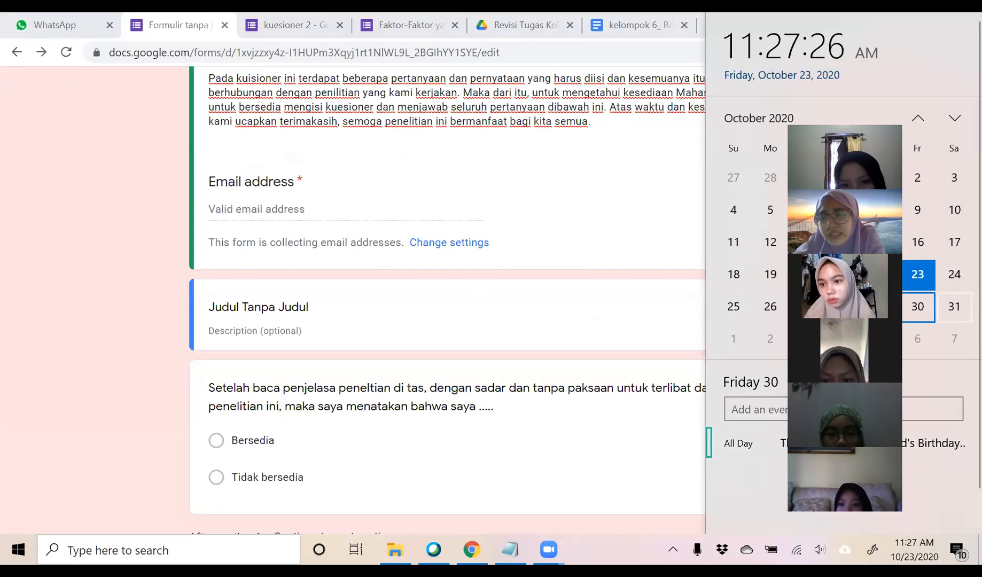
left_click(954, 306)
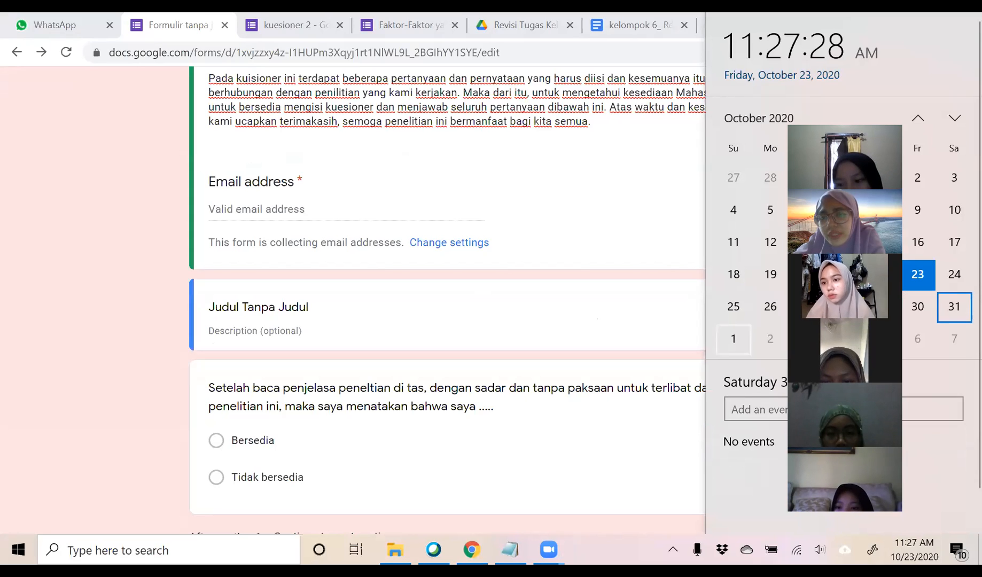
left_click(733, 338)
left_click(769, 339)
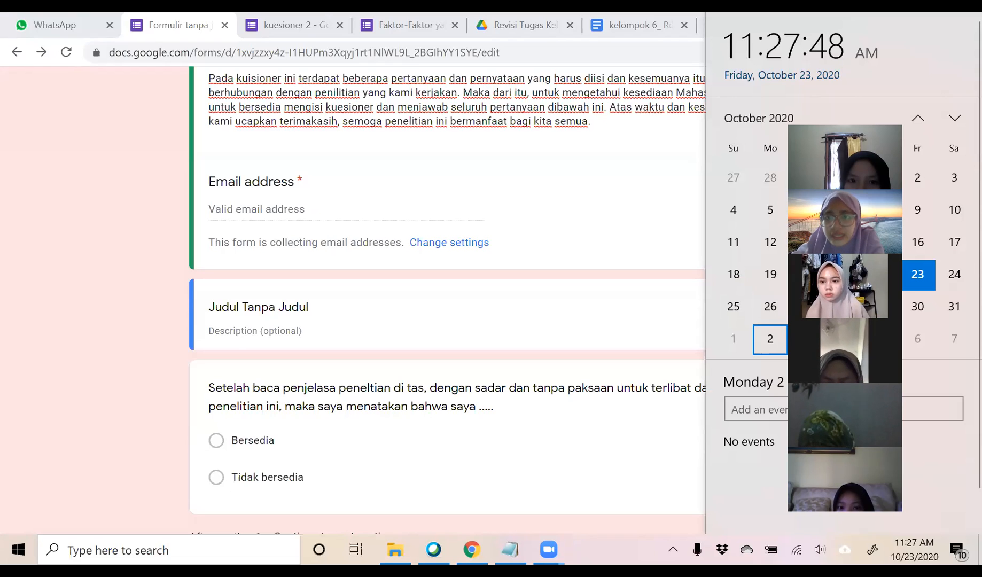
left_click(843, 338)
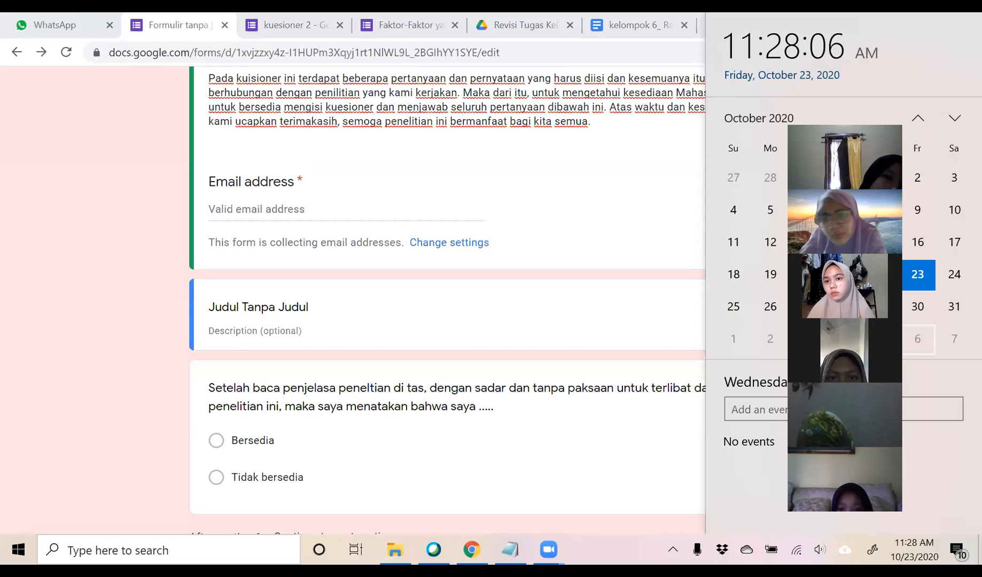
left_click(611, 543)
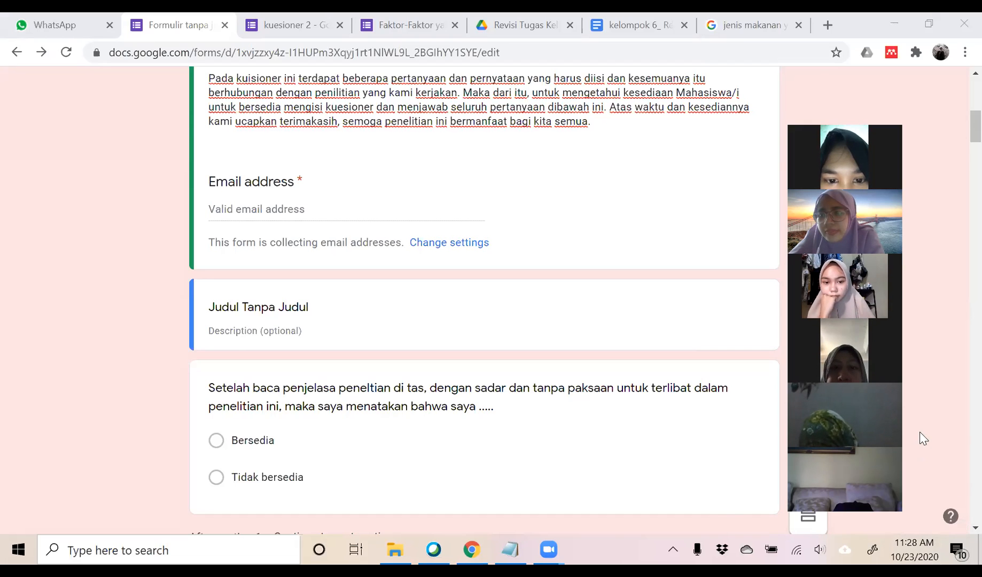
left_click(913, 549)
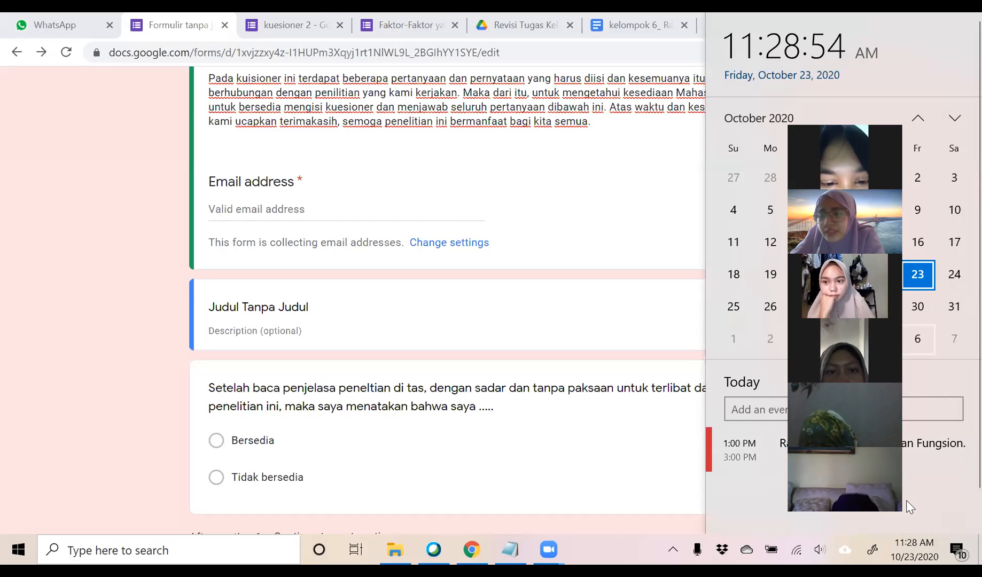
left_click(917, 338)
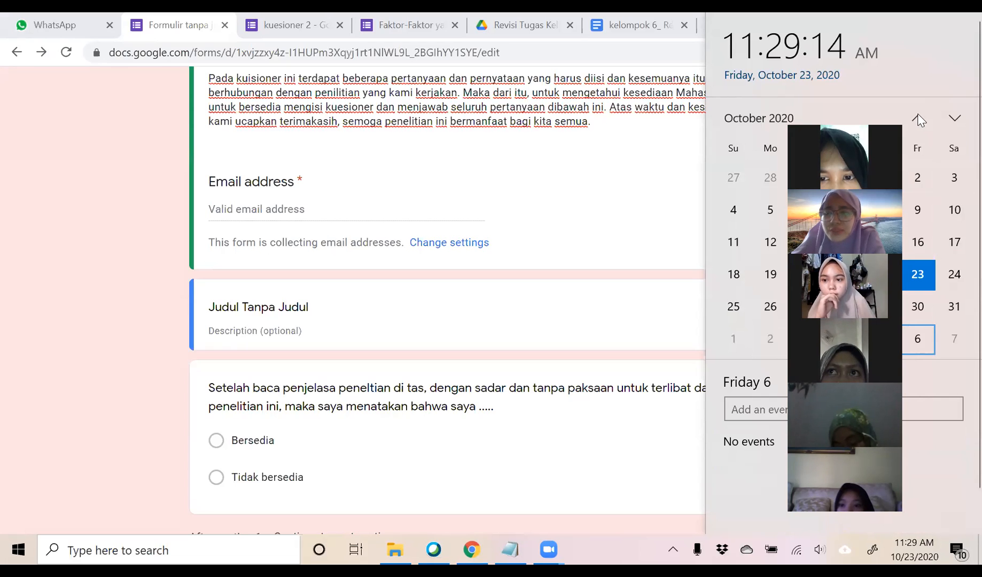
left_click(607, 556)
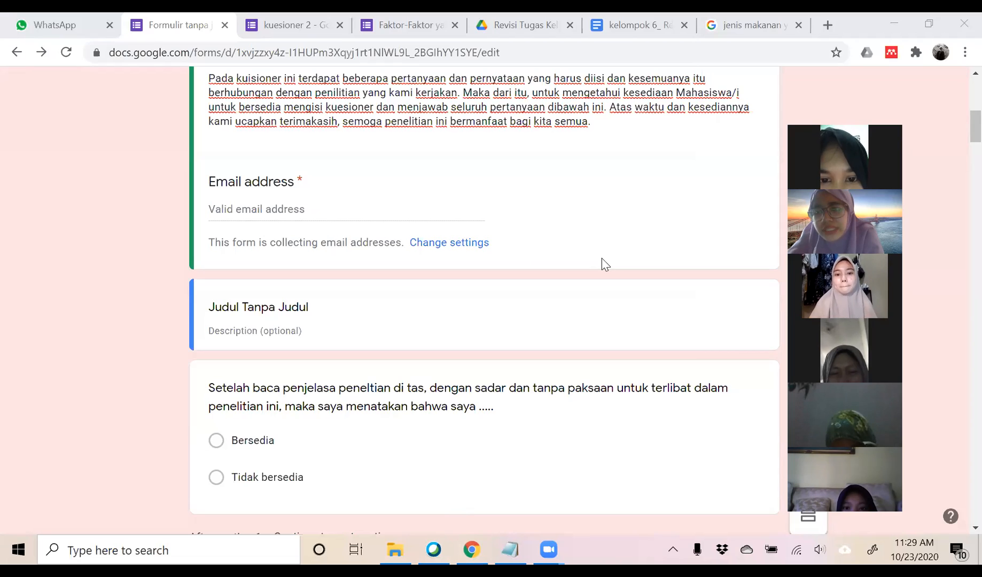
left_click(915, 551)
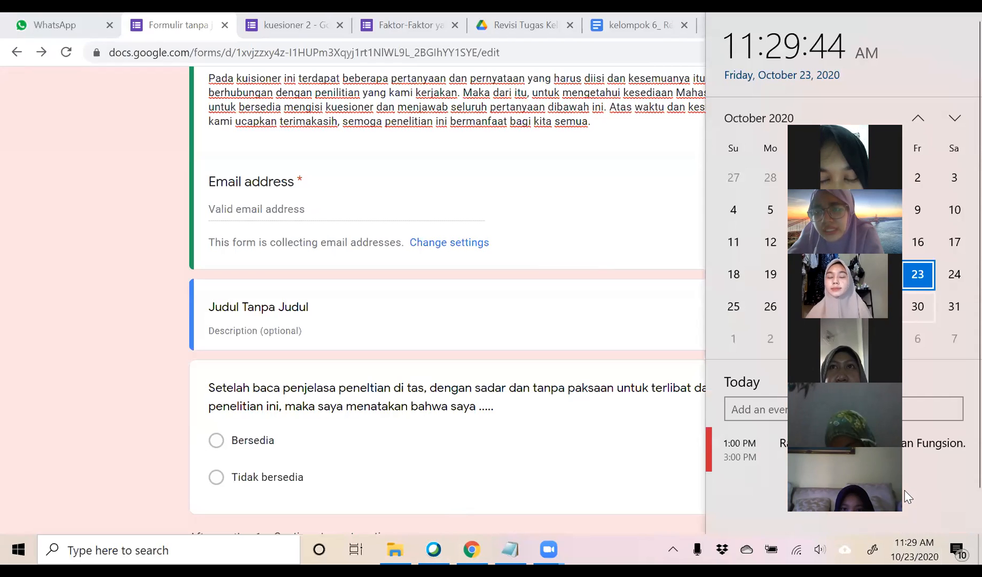
left_click(917, 339)
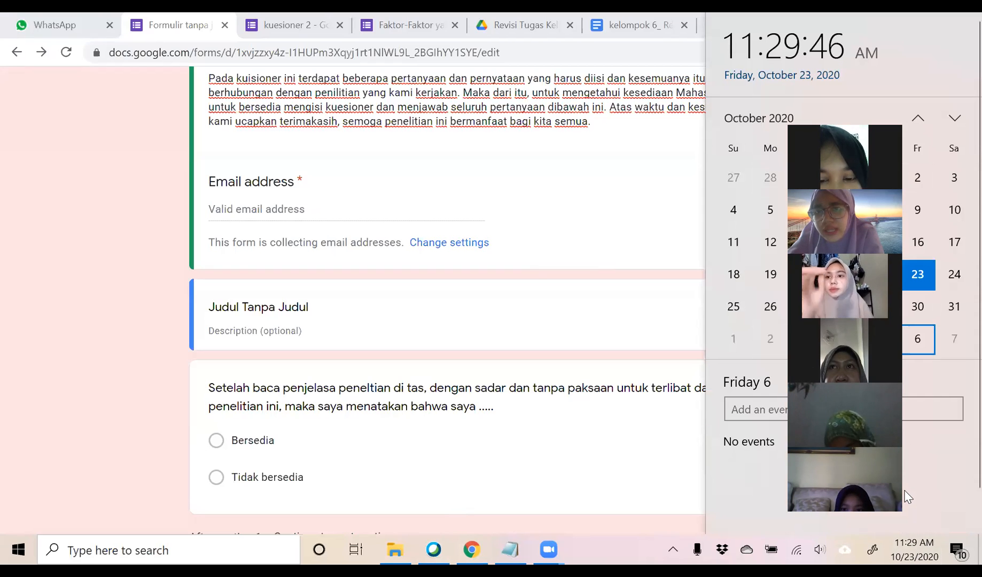
left_click(900, 494)
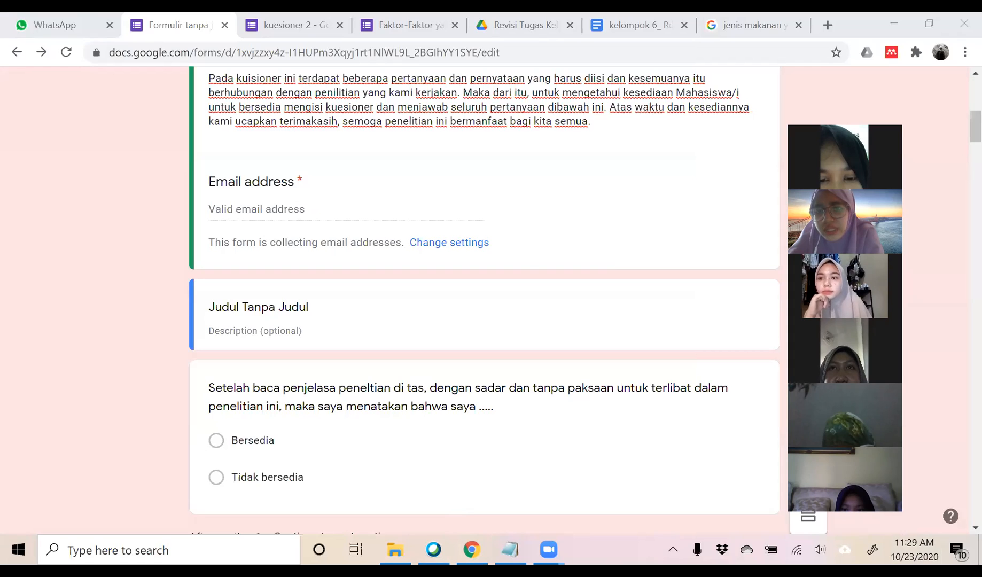